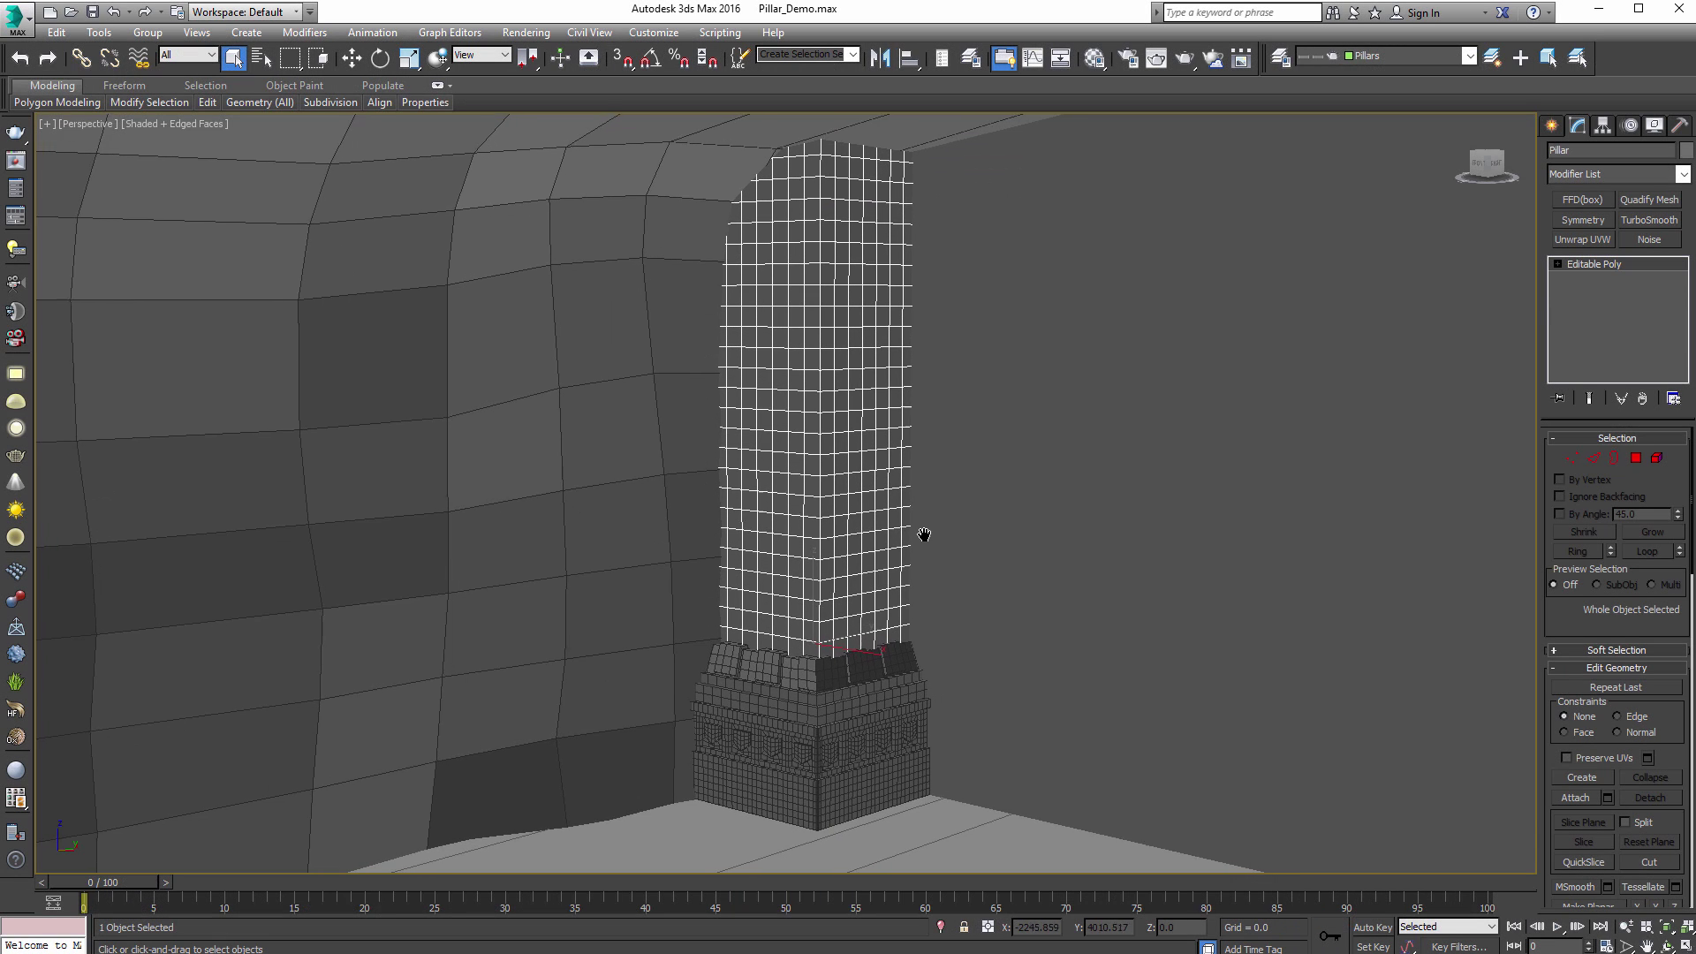
# Step: Examine the pillar shaft and its stepped base from several angles and distances
pyautogui.scroll(-8, 919, 528)
pyautogui.scroll(10, 919, 527)
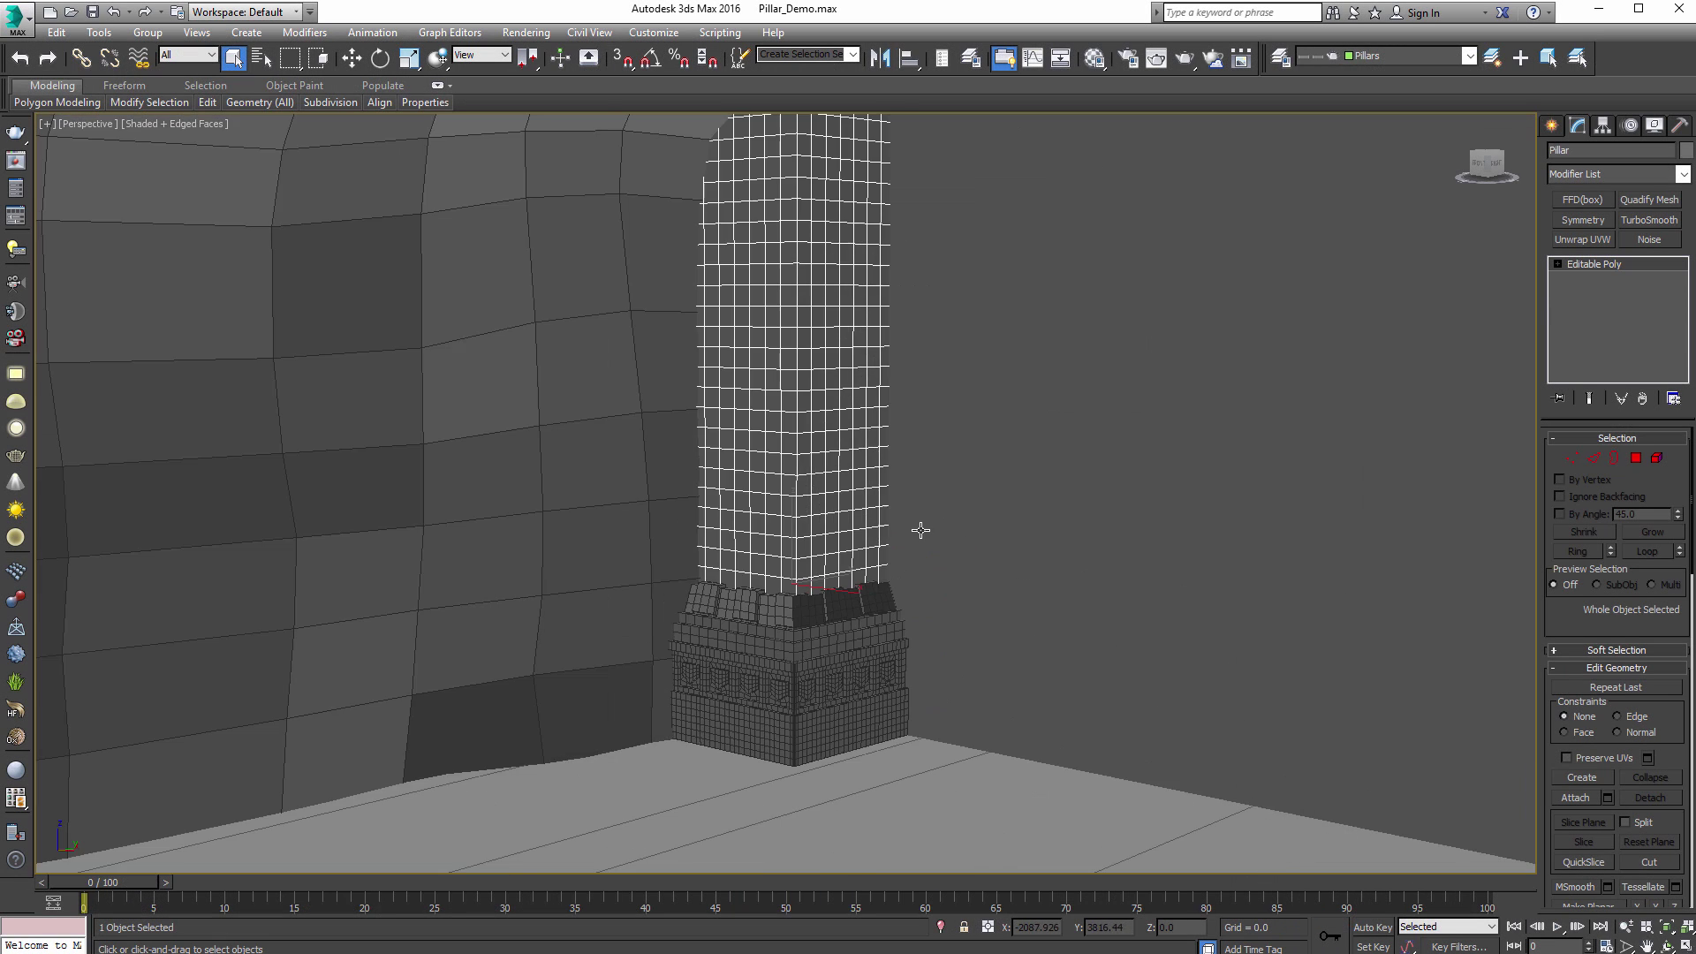
pyautogui.keyDown('alt'); pyautogui.moveTo(964, 503); pyautogui.dragTo(881, 593, button='middle'); pyautogui.keyUp('alt')
pyautogui.scroll(-5, 889, 594)
pyautogui.scroll(3, 888, 596)
pyautogui.press('alt')
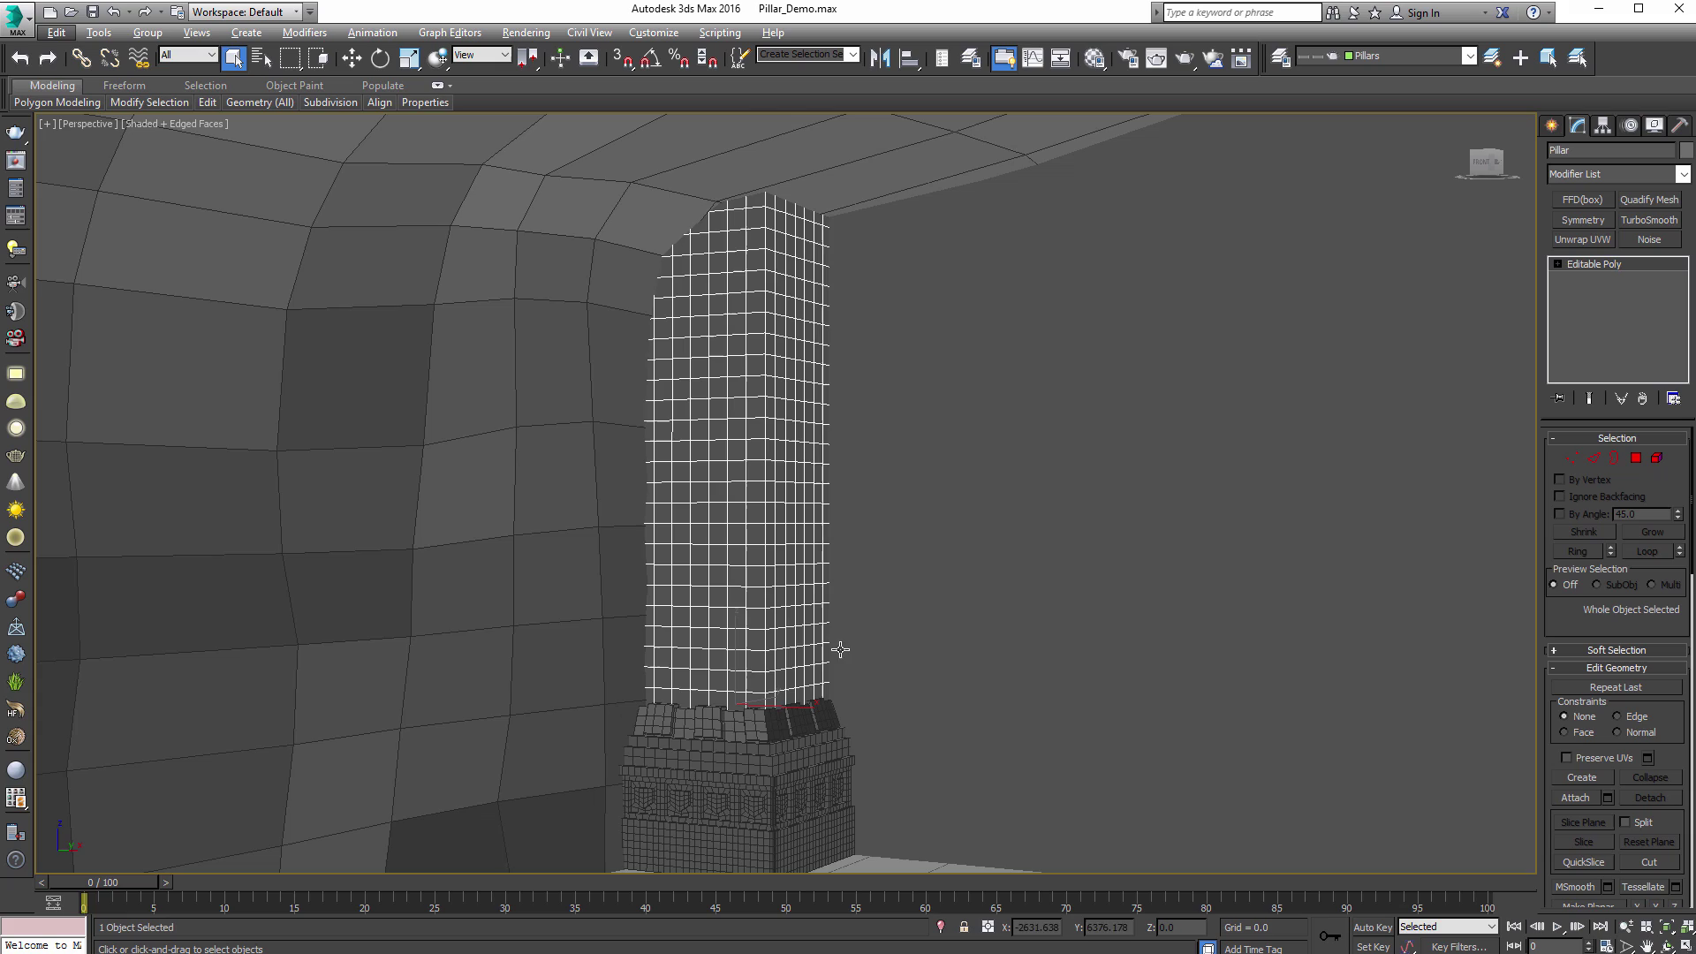
pyautogui.moveTo(838, 664); pyautogui.dragTo(869, 547, button='middle')
pyautogui.scroll(5, 874, 557)
pyautogui.moveTo(931, 610); pyautogui.dragTo(936, 482, button='middle')
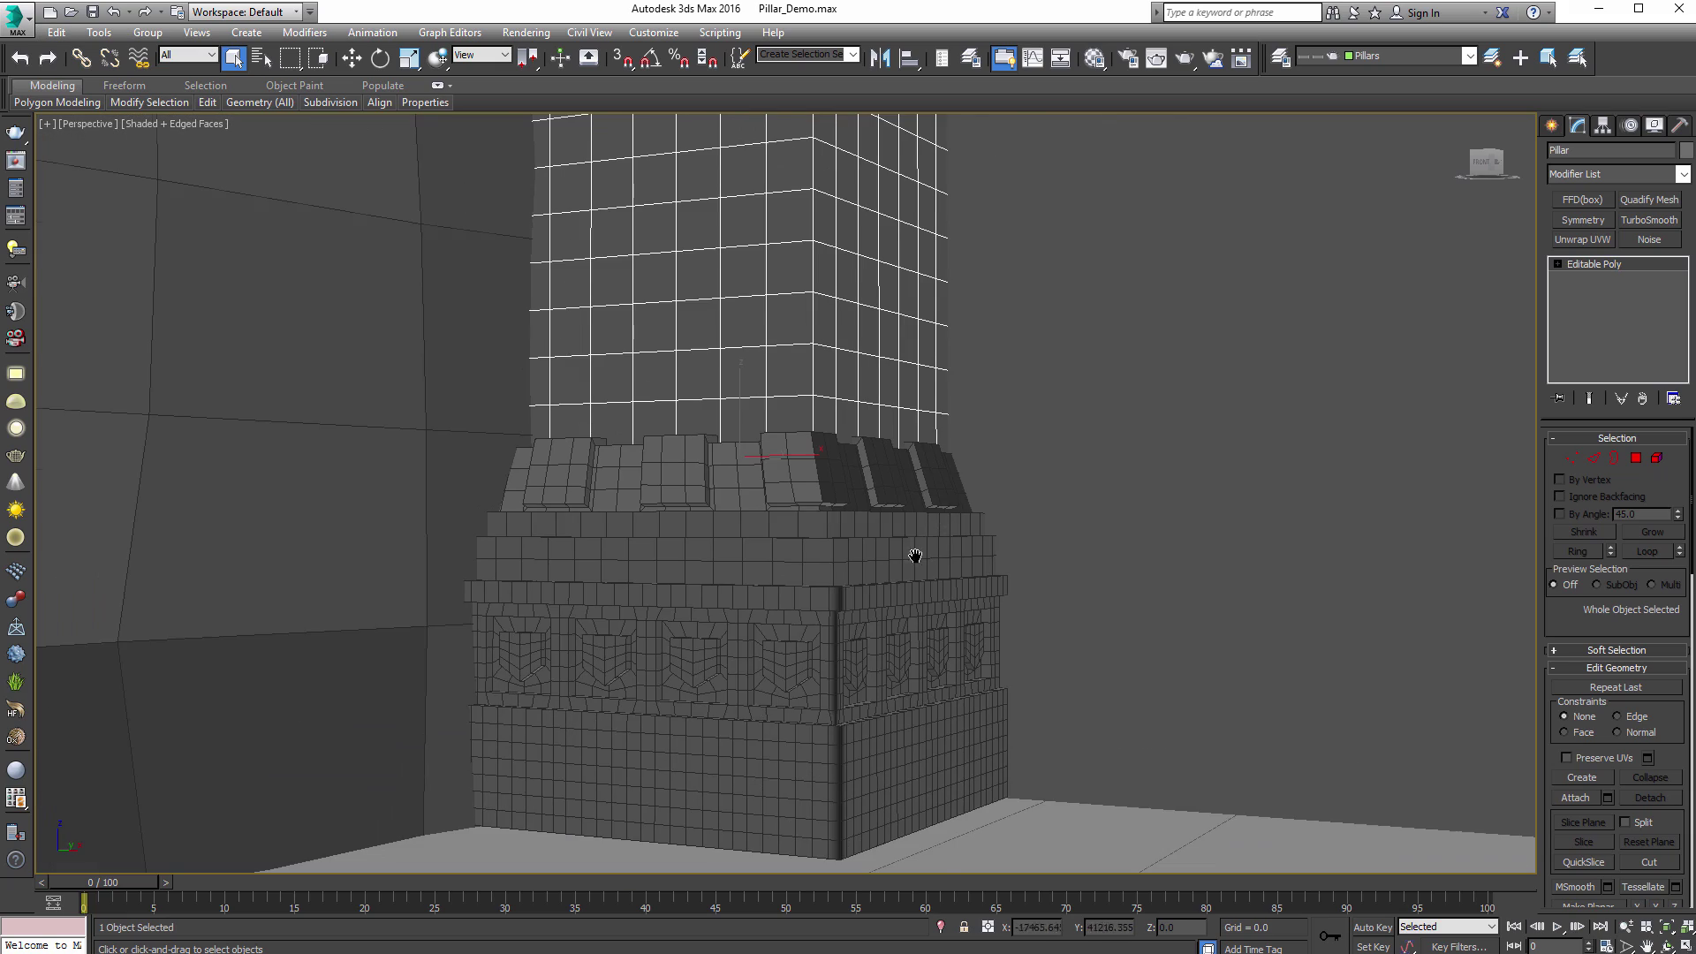
pyautogui.moveTo(912, 556); pyautogui.dragTo(886, 594, button='middle')
pyautogui.scroll(3, 890, 598)
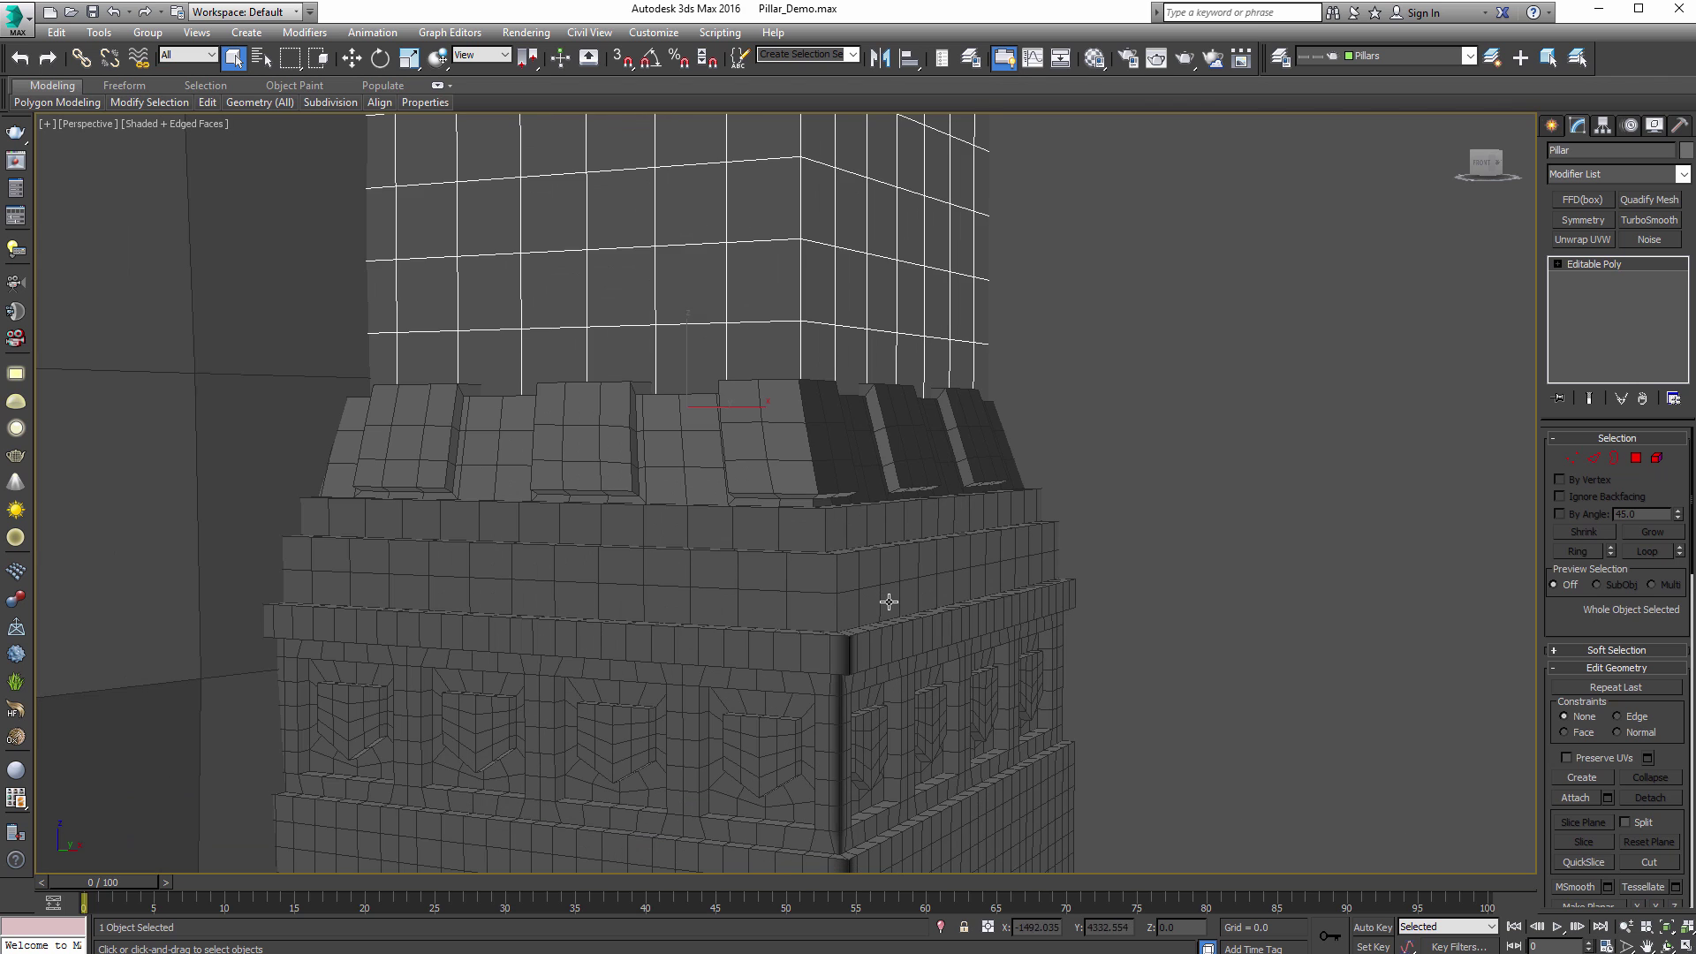
pyautogui.moveTo(886, 441); pyautogui.dragTo(705, 393, button='middle')
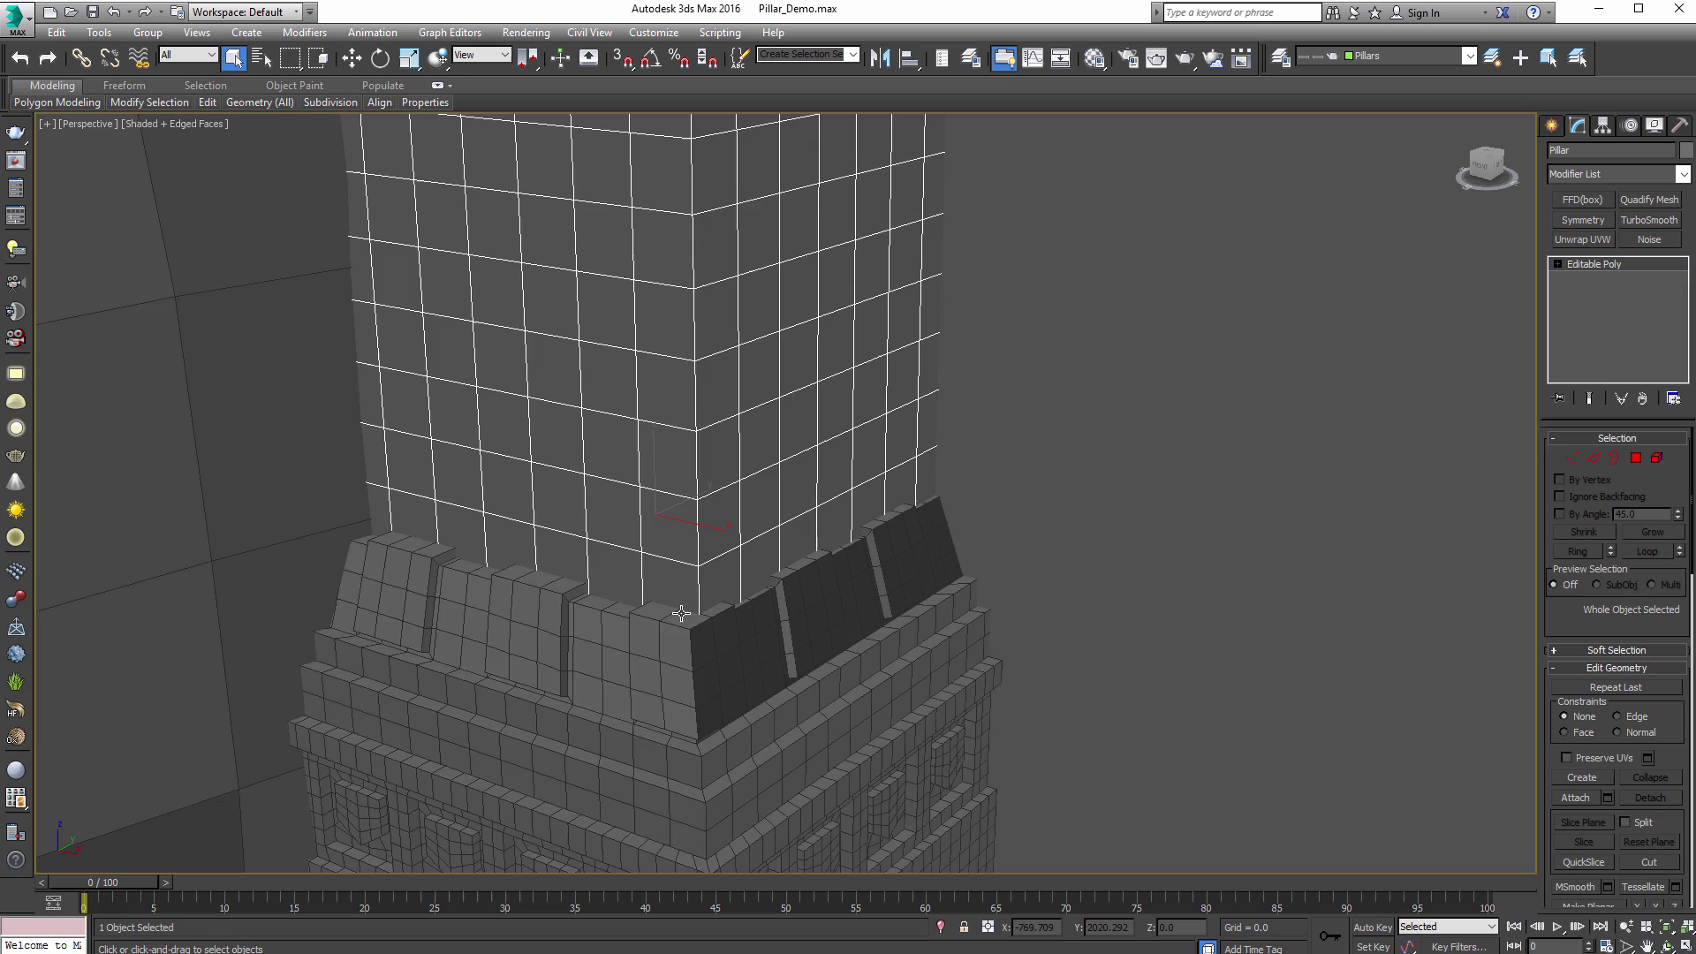
pyautogui.moveTo(727, 596); pyautogui.dragTo(747, 538, button='middle')
pyautogui.scroll(-3, 745, 590)
pyautogui.scroll(3, 749, 597)
pyautogui.moveTo(754, 604); pyautogui.dragTo(822, 506, button='middle')
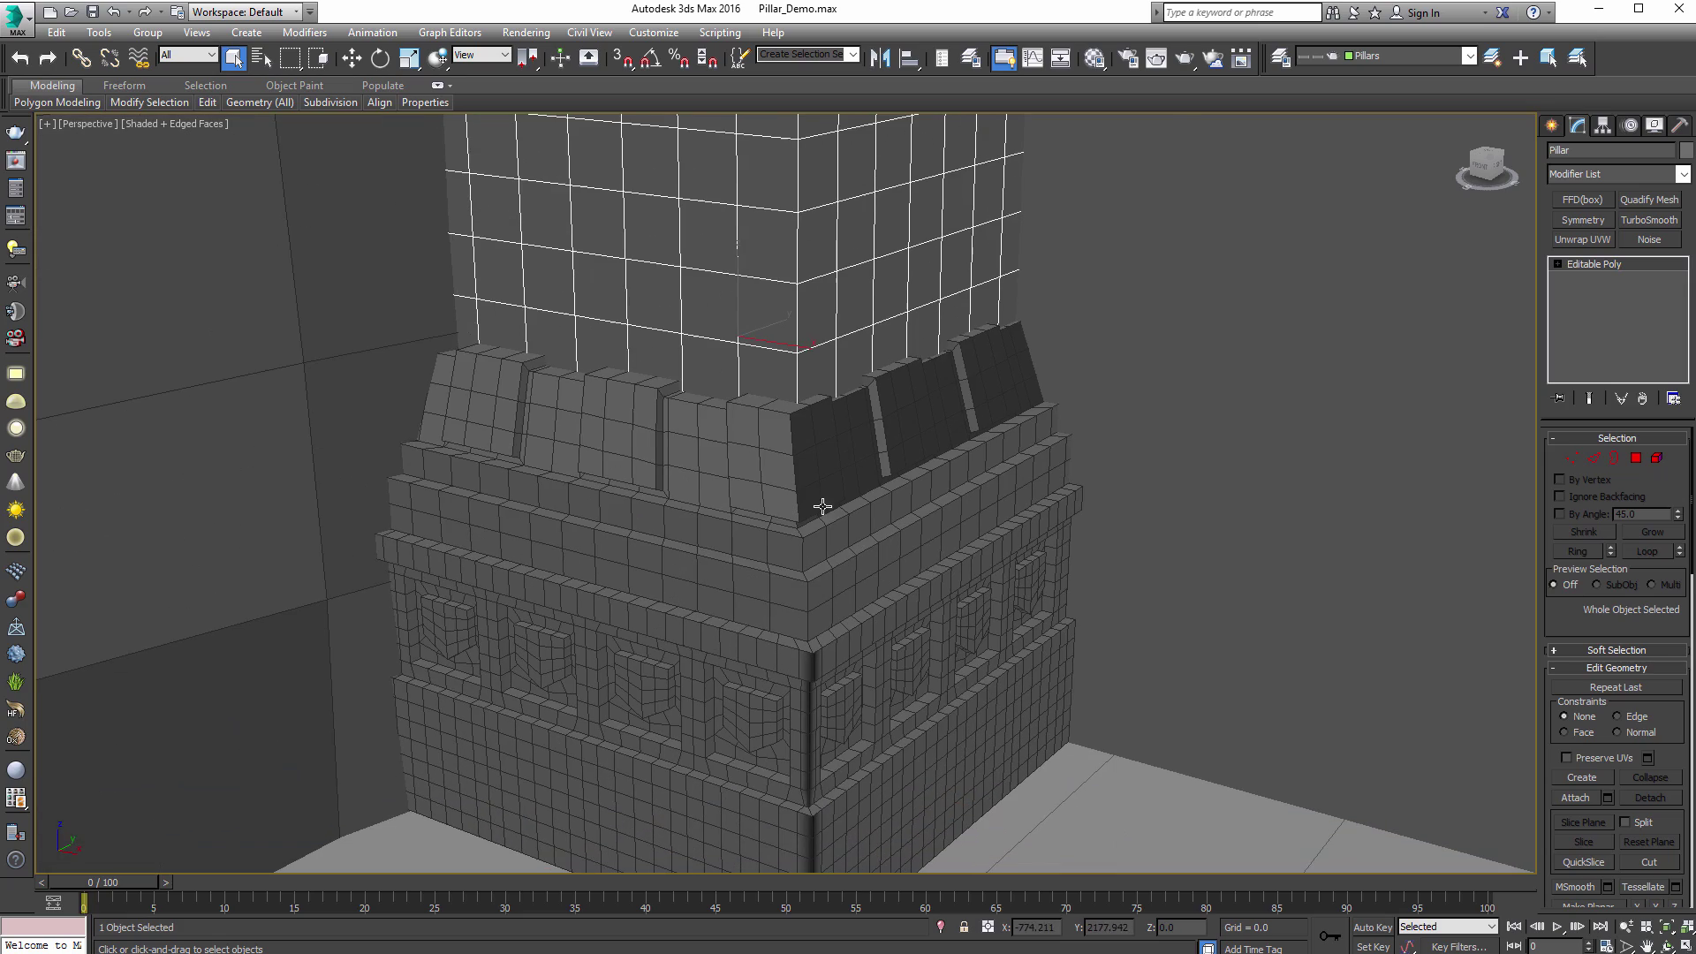
# Step: Select the upper base piece Pillar_Base_02 and inspect its selected edges and their crease setting at edge level
pyautogui.click(806, 478)
pyautogui.scroll(6, 806, 477)
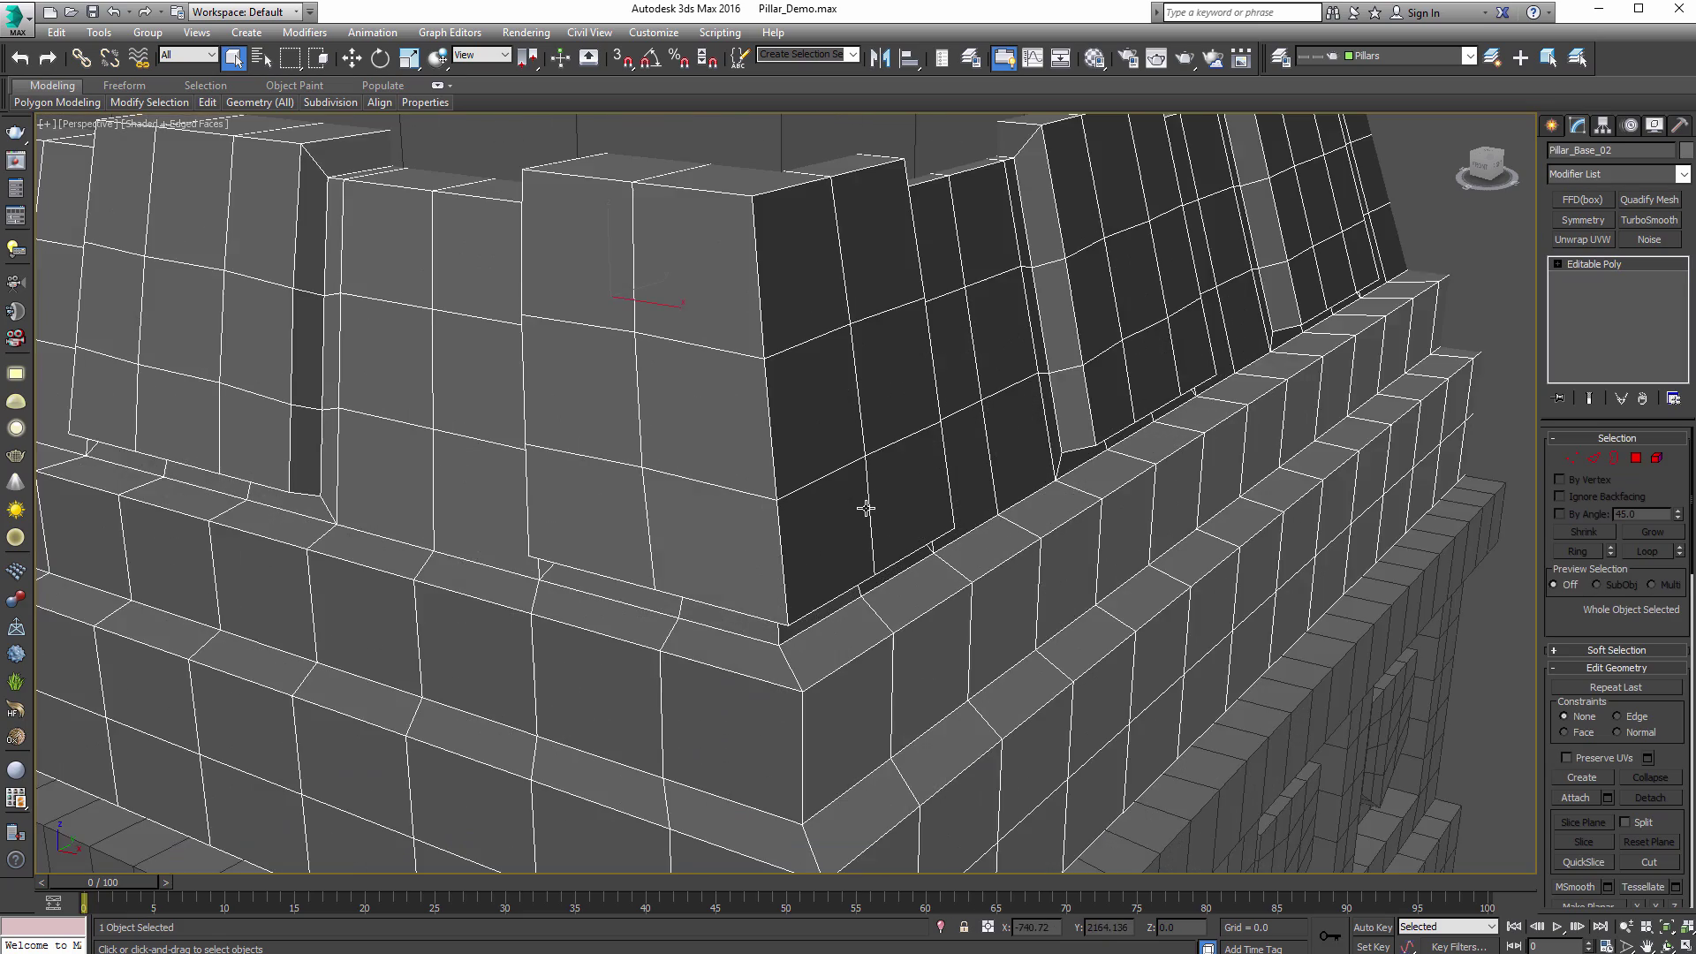
pyautogui.scroll(-5, 866, 508)
pyautogui.click(1594, 457)
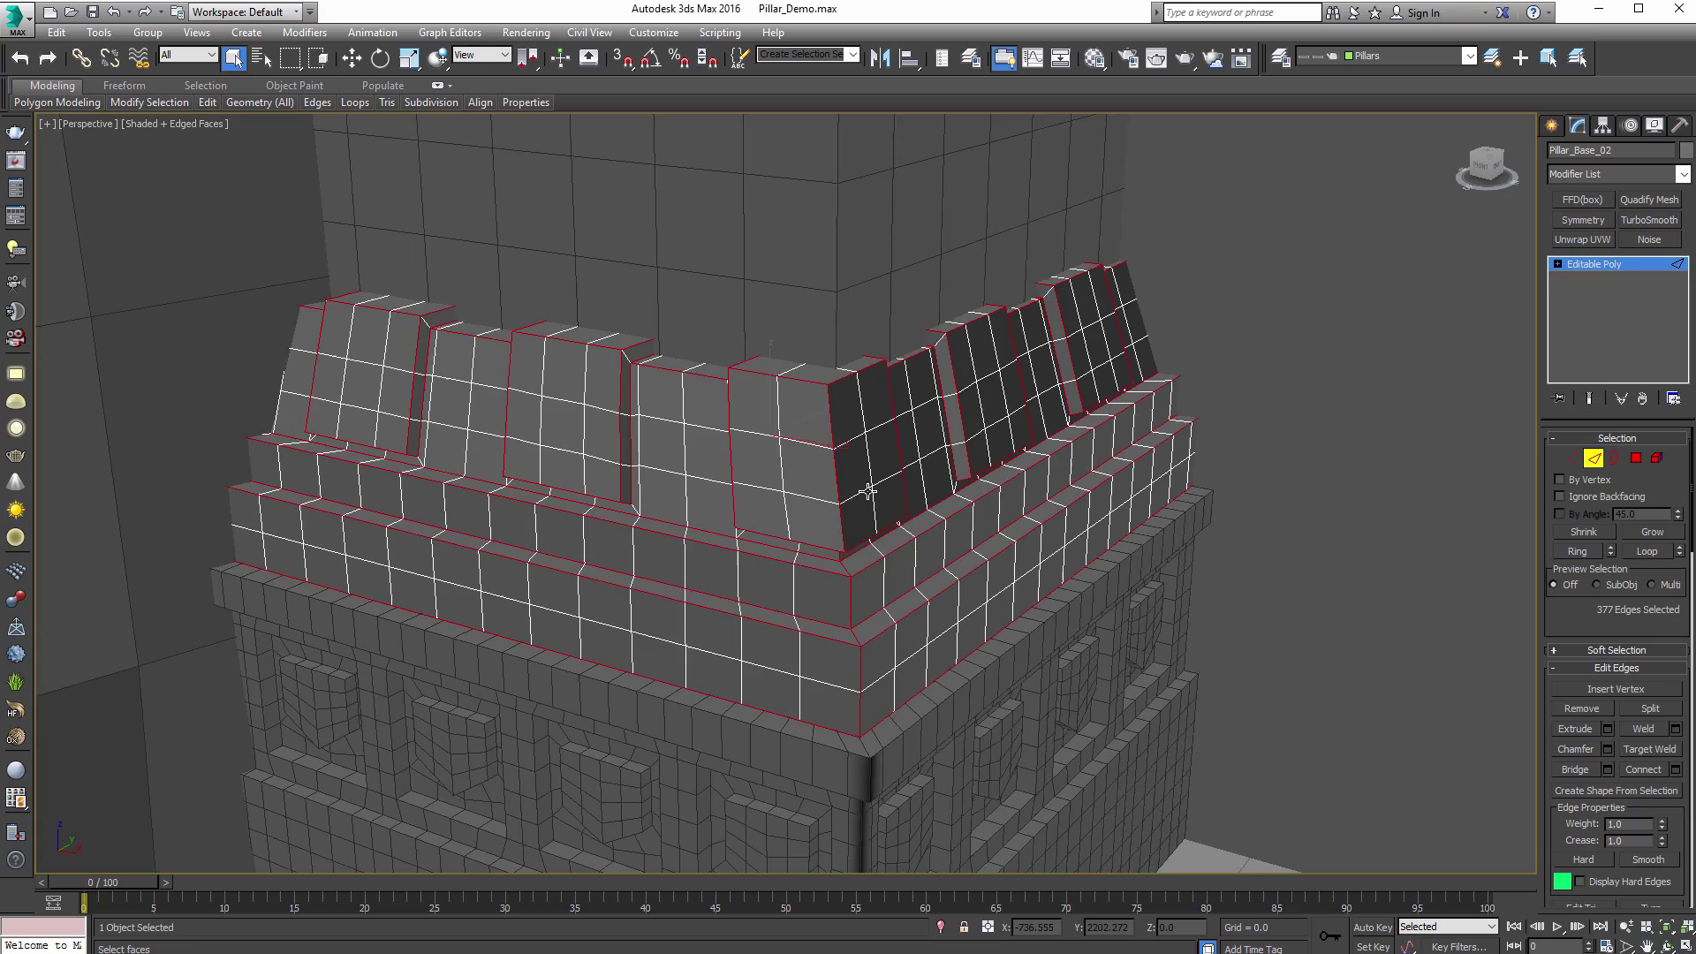
pyautogui.moveTo(877, 497)
pyautogui.keyDown('alt'); pyautogui.mouseDown(button='middle')
pyautogui.moveTo(875, 477)
pyautogui.moveTo(825, 462)
pyautogui.moveTo(776, 468)
pyautogui.moveTo(883, 483)
pyautogui.mouseUp(button='middle'); pyautogui.keyUp('alt')
pyautogui.moveTo(1568, 821); pyautogui.dragTo(1598, 689)
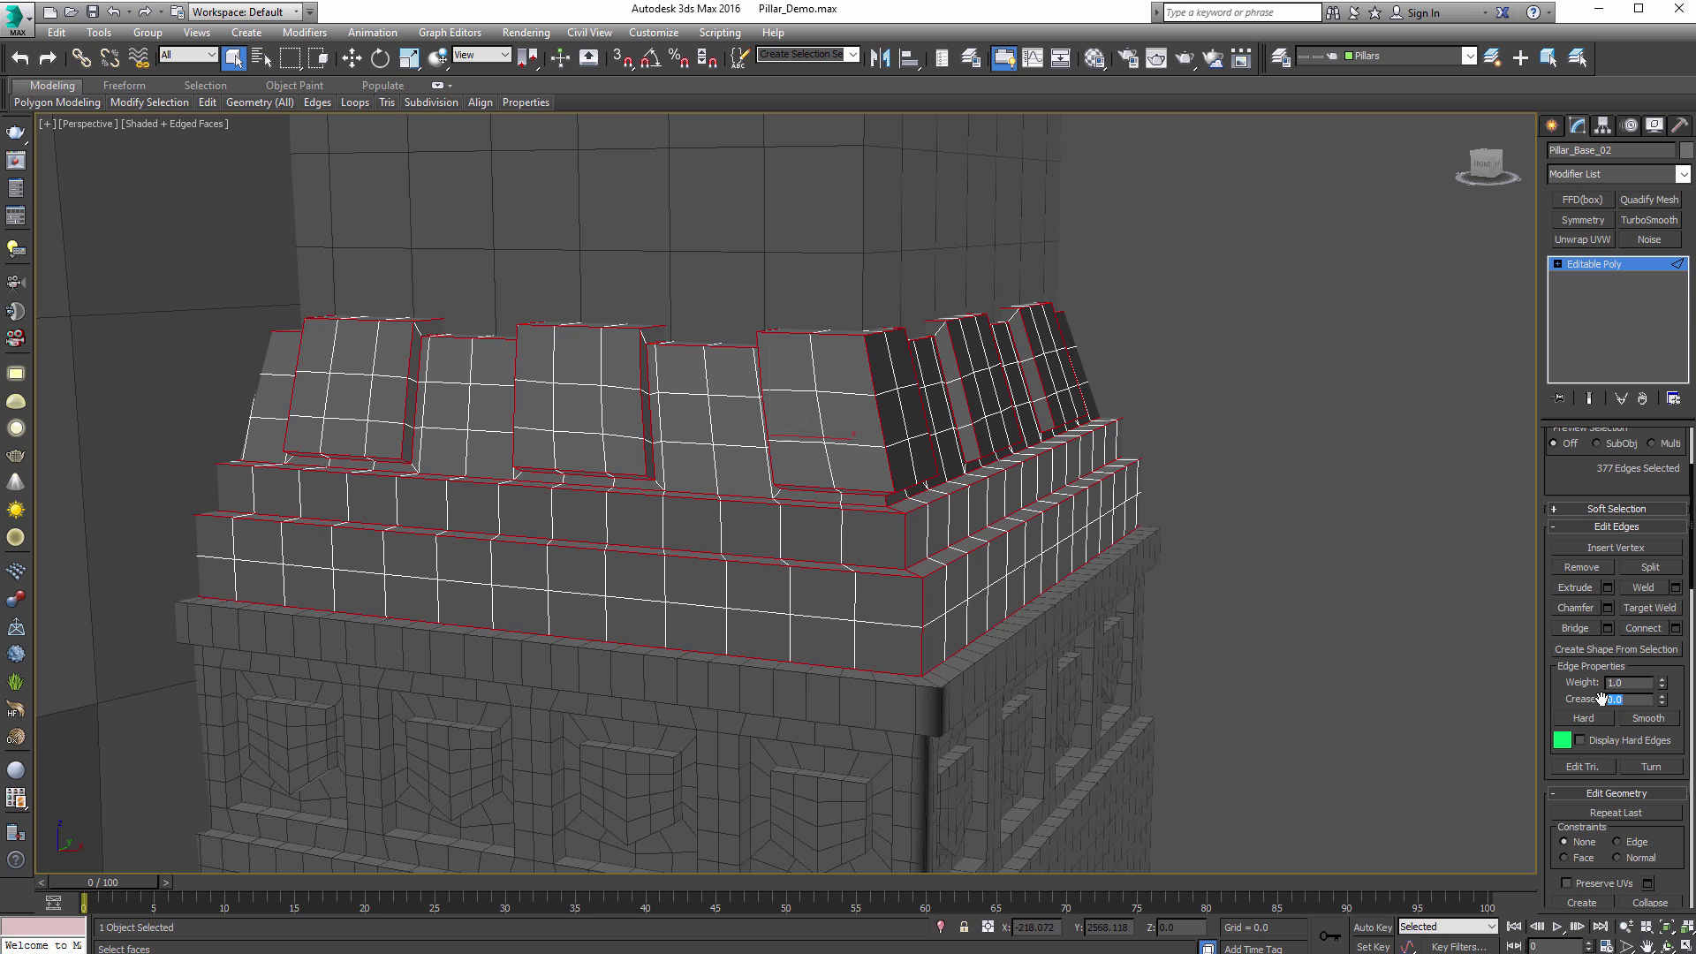
pyautogui.keyDown('alt'); pyautogui.moveTo(1225, 501); pyautogui.dragTo(1234, 497, button='middle'); pyautogui.keyUp('alt')
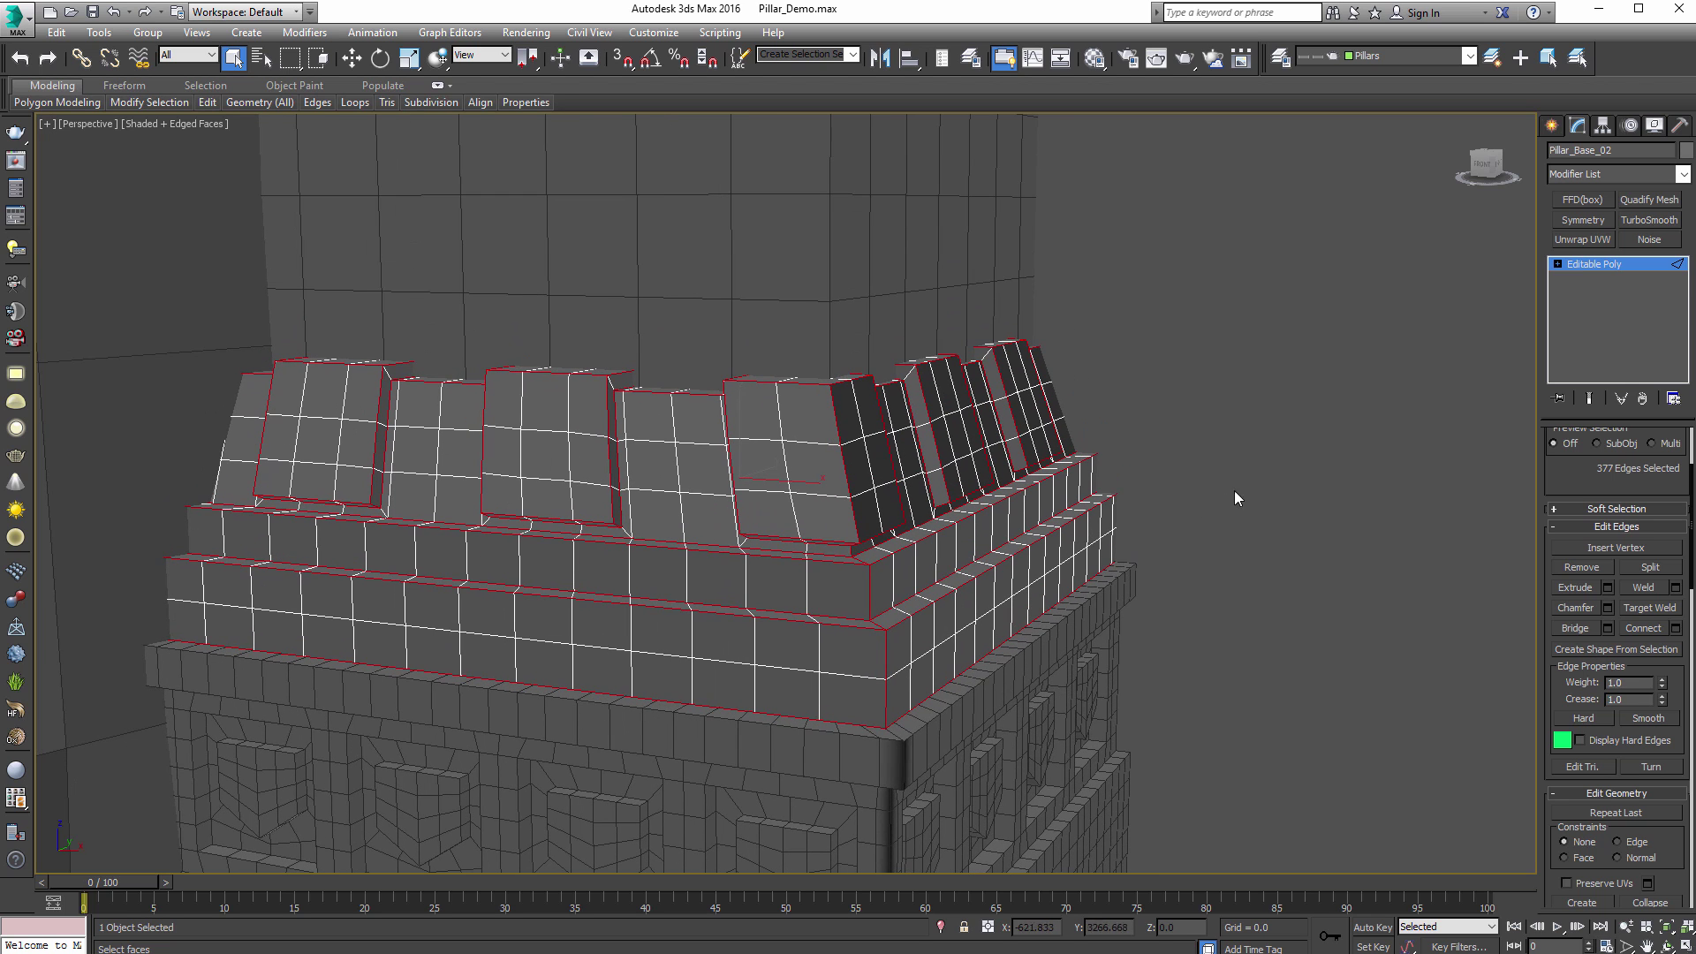
# Step: Apply TurboSmooth with 2 iterations to the upper base piece and preview it shaded without edges
pyautogui.click(1588, 258)
pyautogui.click(1648, 220)
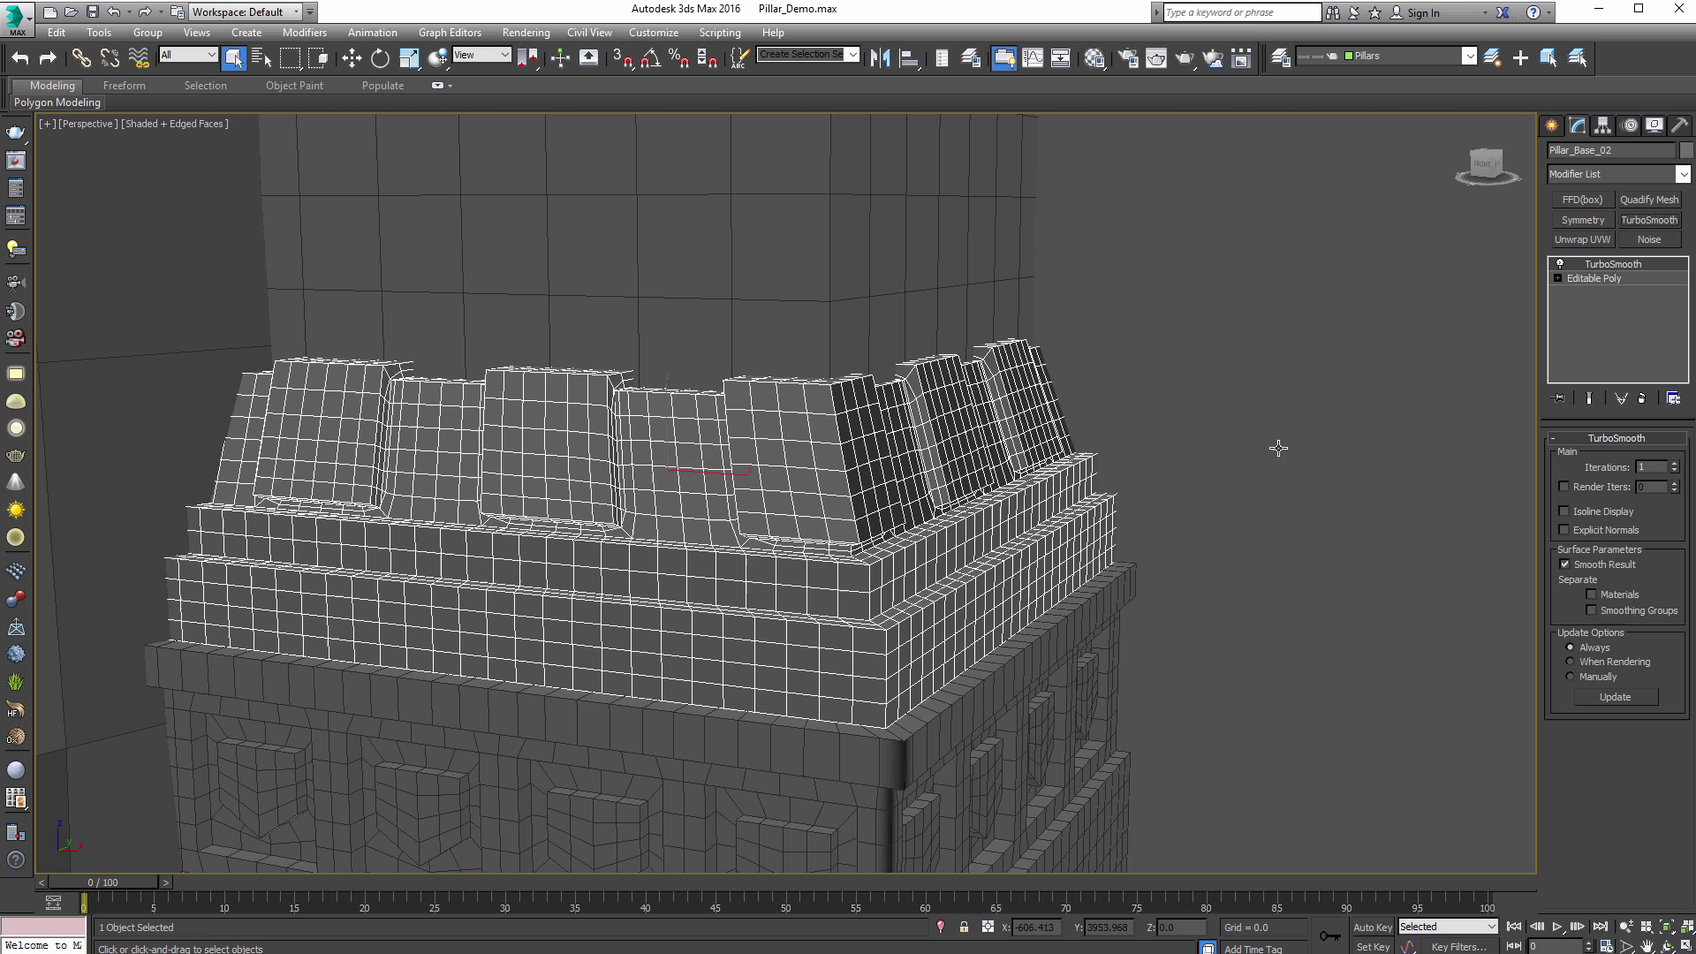
pyautogui.press('F3')
pyautogui.press('F3')
pyautogui.press('F4')
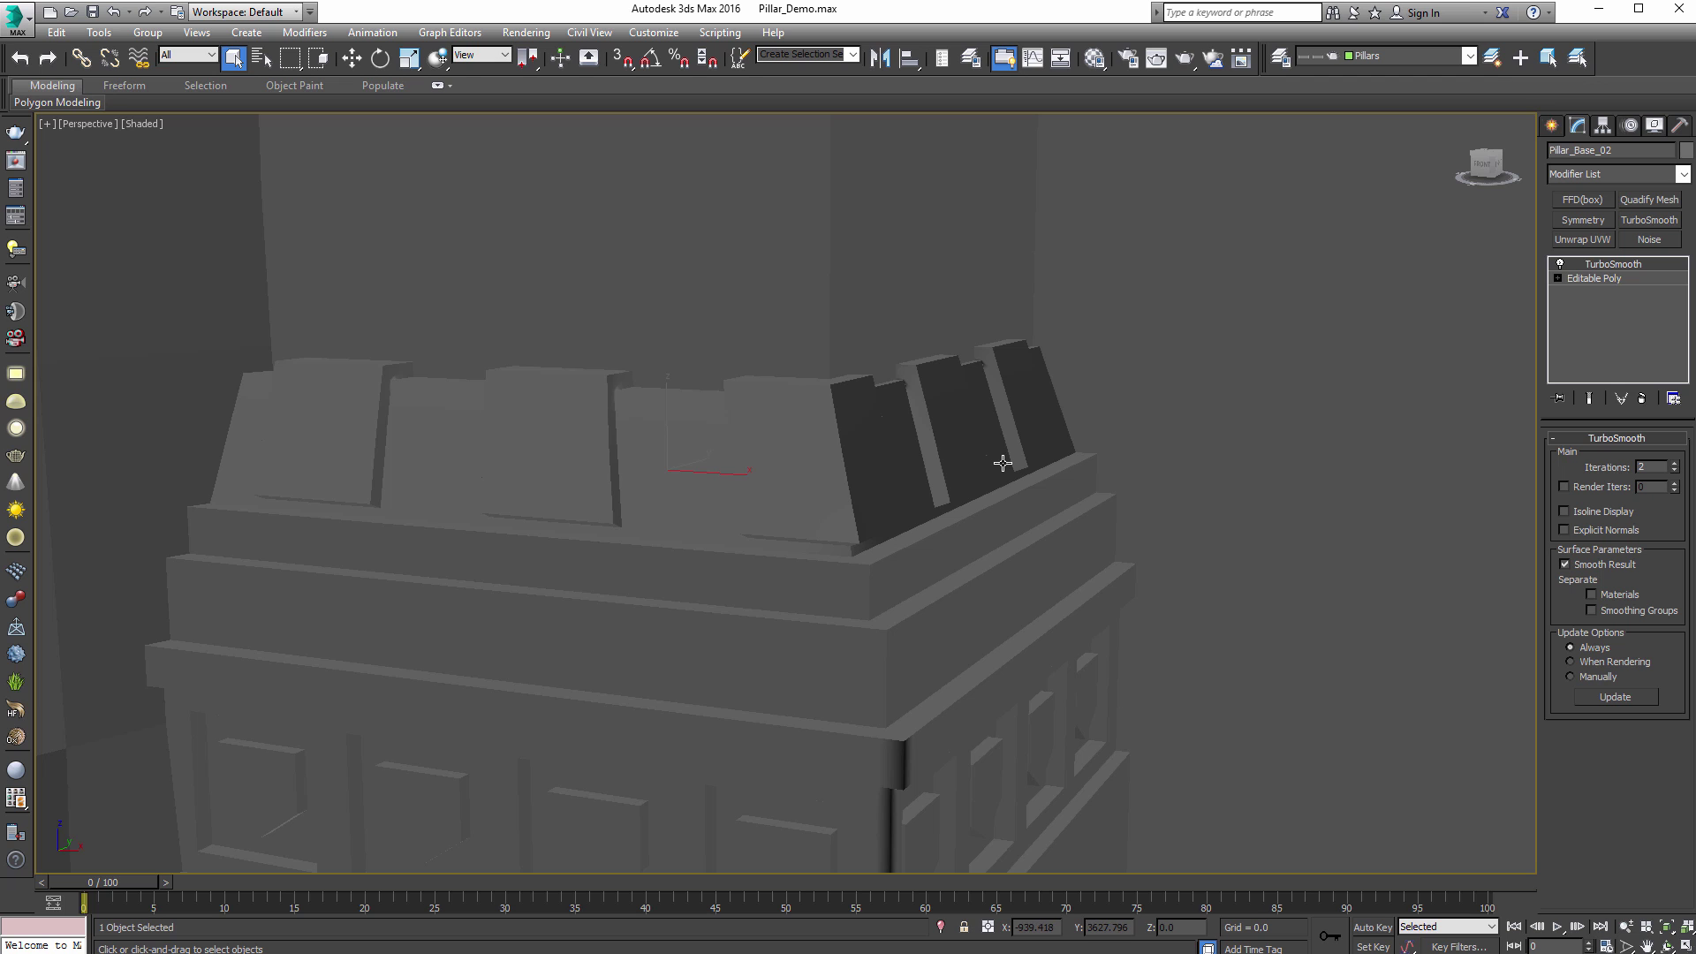
pyautogui.moveTo(1014, 459); pyautogui.dragTo(1019, 475, button='middle')
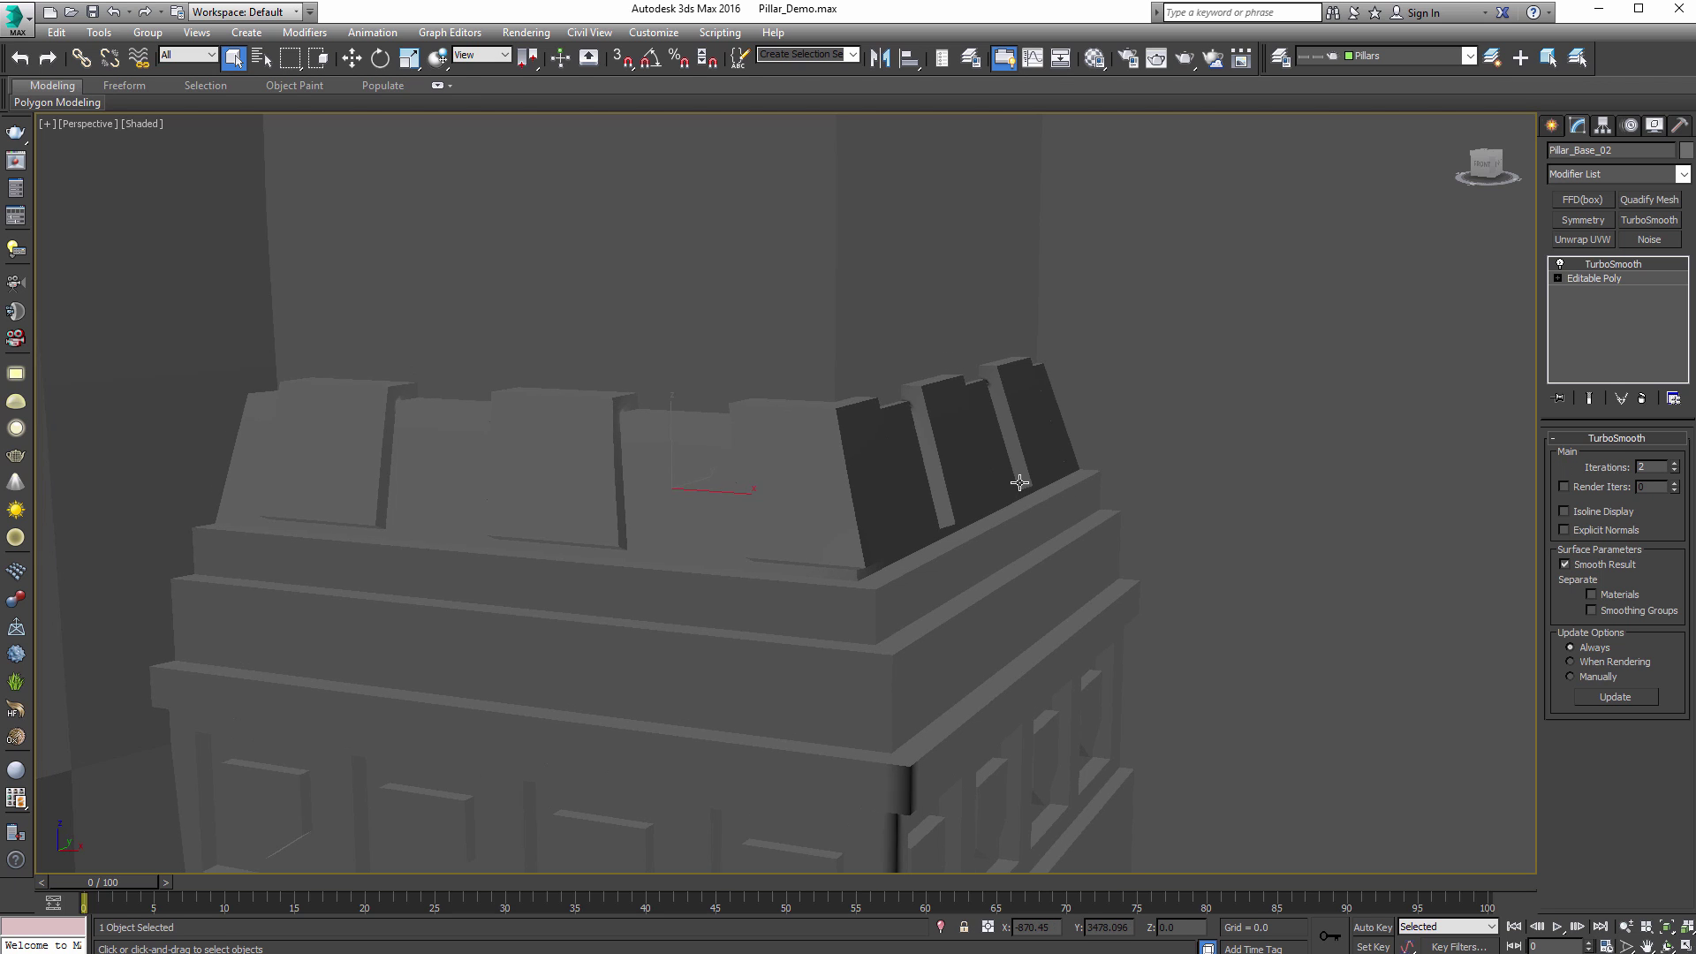
pyautogui.press('F3')
pyautogui.press('F3')
# Step: Try a second TurboSmooth with 1 iteration on top of the first on the upper base piece, and remove it
pyautogui.click(1643, 221)
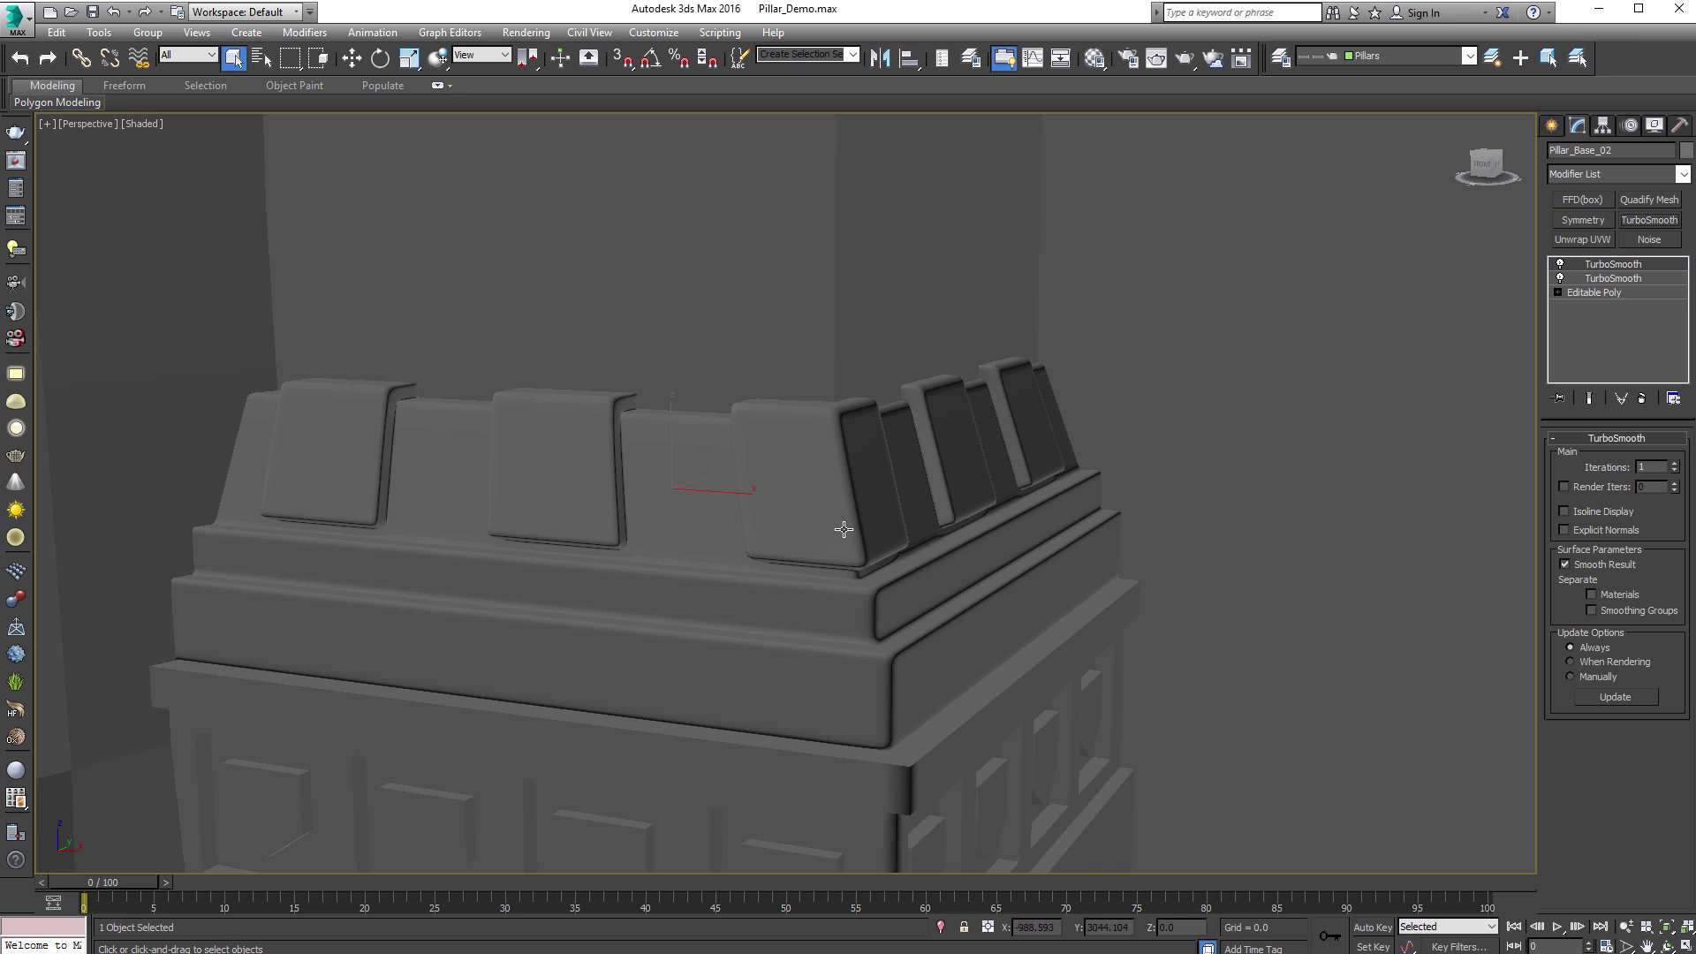
pyautogui.click(1642, 401)
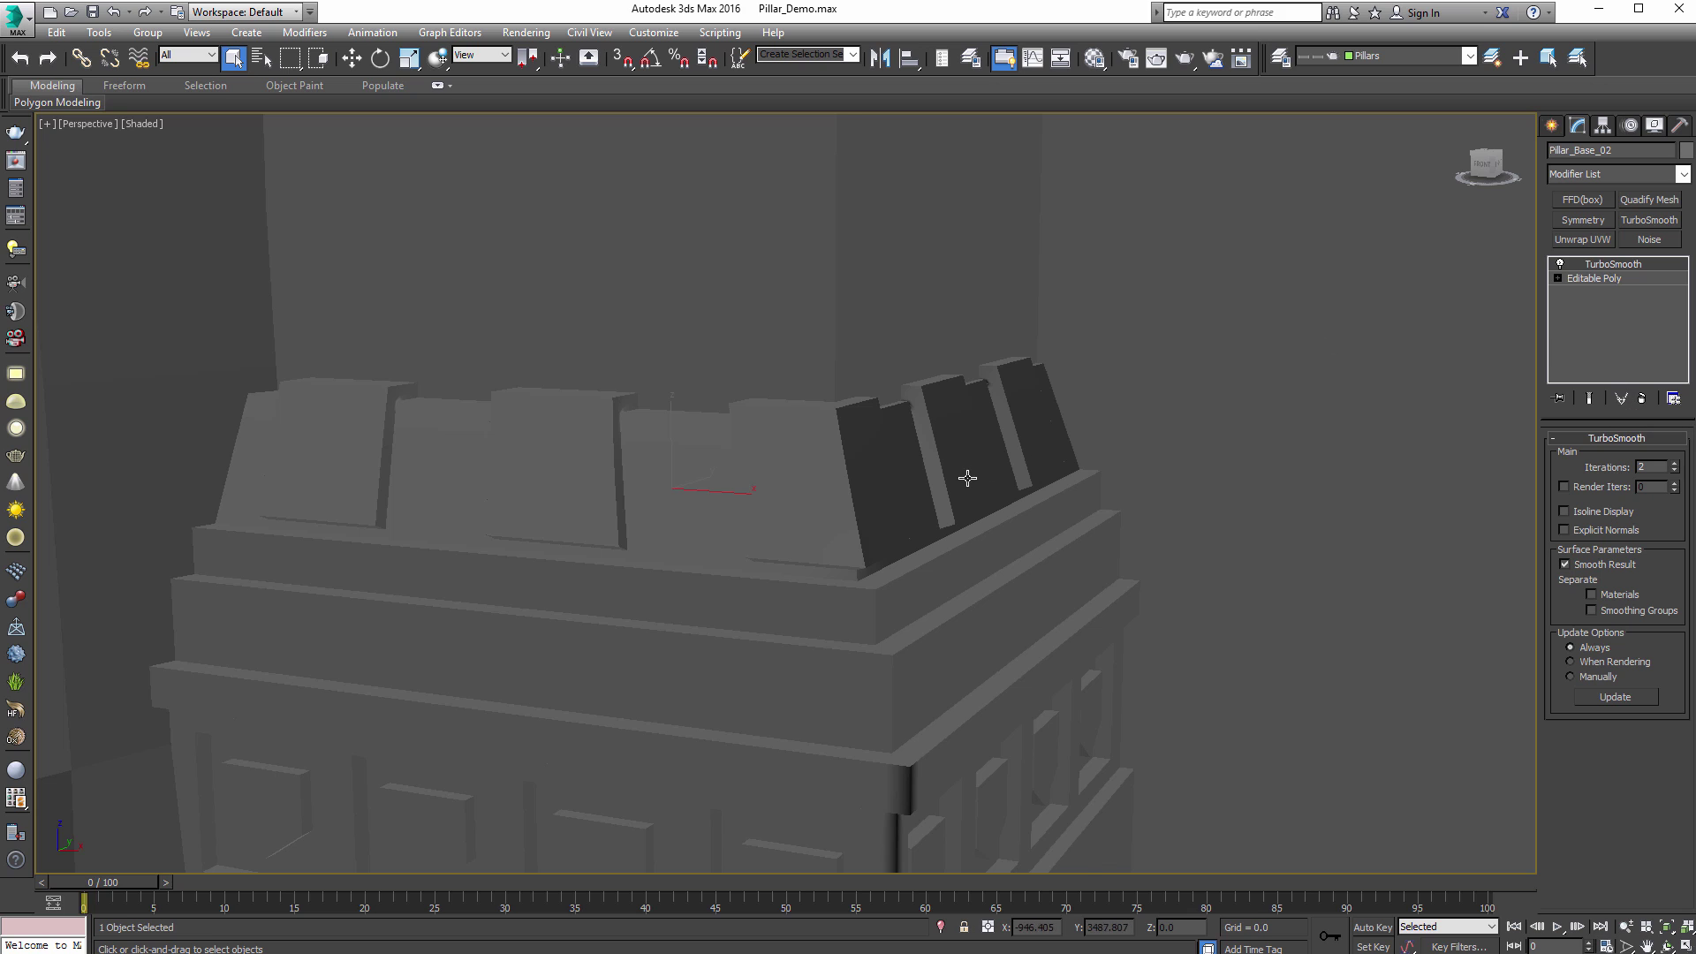
pyautogui.moveTo(967, 478); pyautogui.dragTo(980, 527, button='middle')
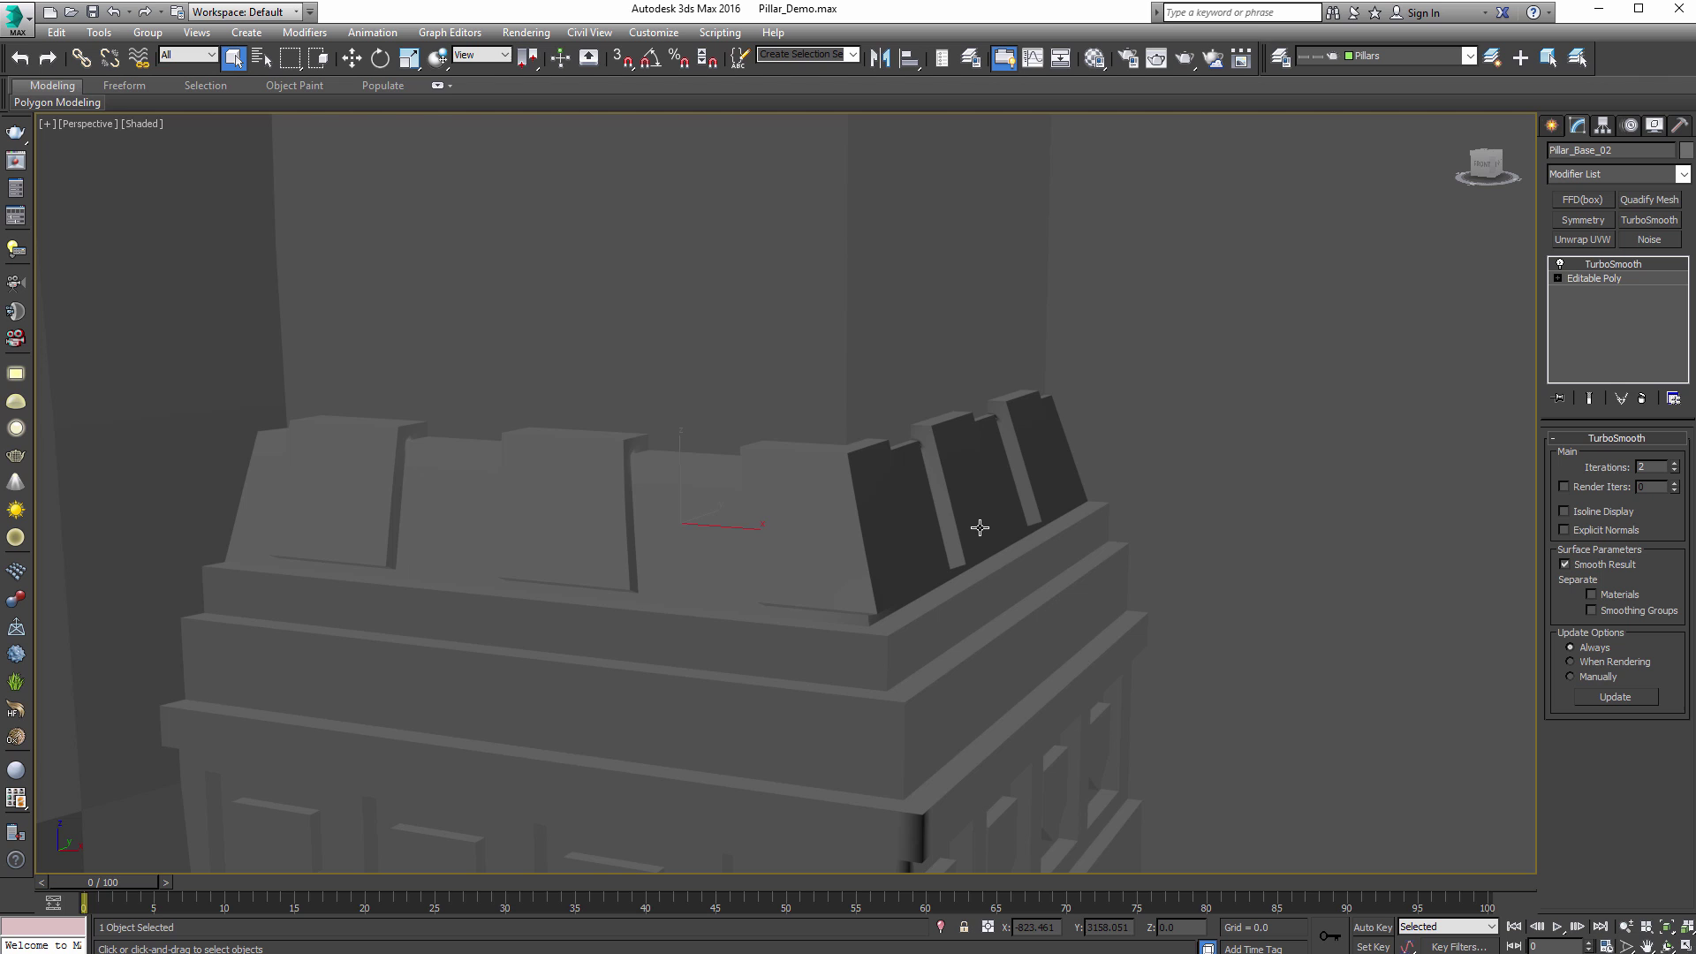
# Step: Restore the edged-faces display and remove the remaining TurboSmooth from the upper base piece
pyautogui.press('F3')
pyautogui.press('F3')
pyautogui.press('F4')
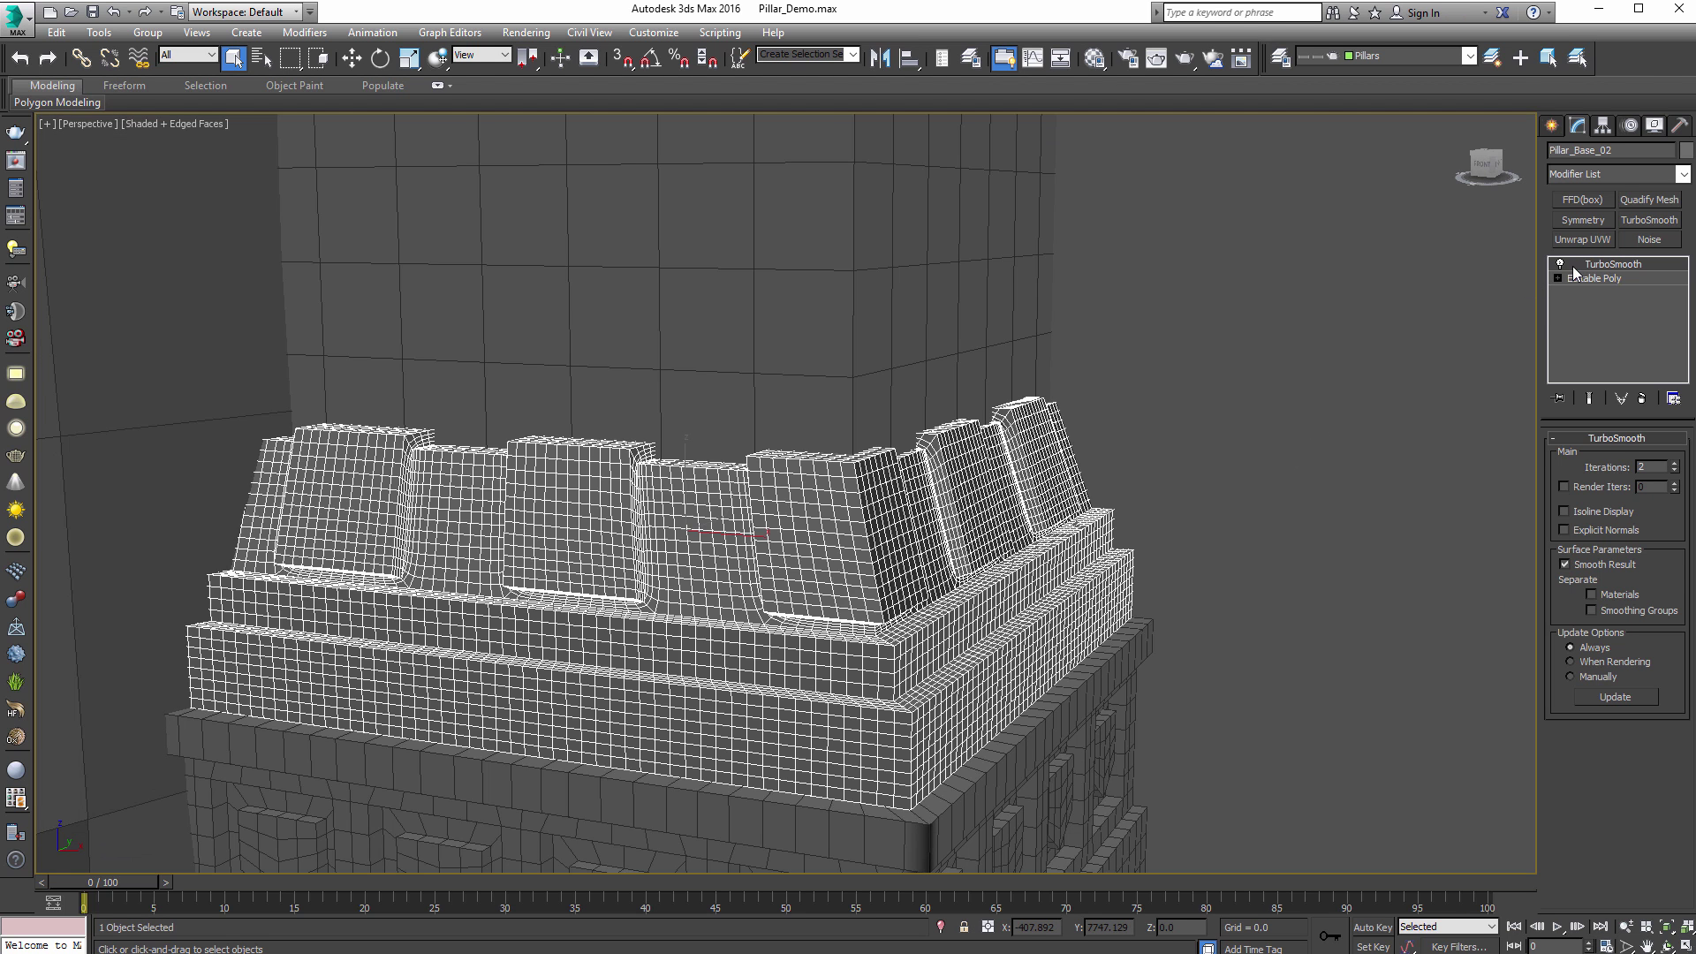
pyautogui.click(1627, 399)
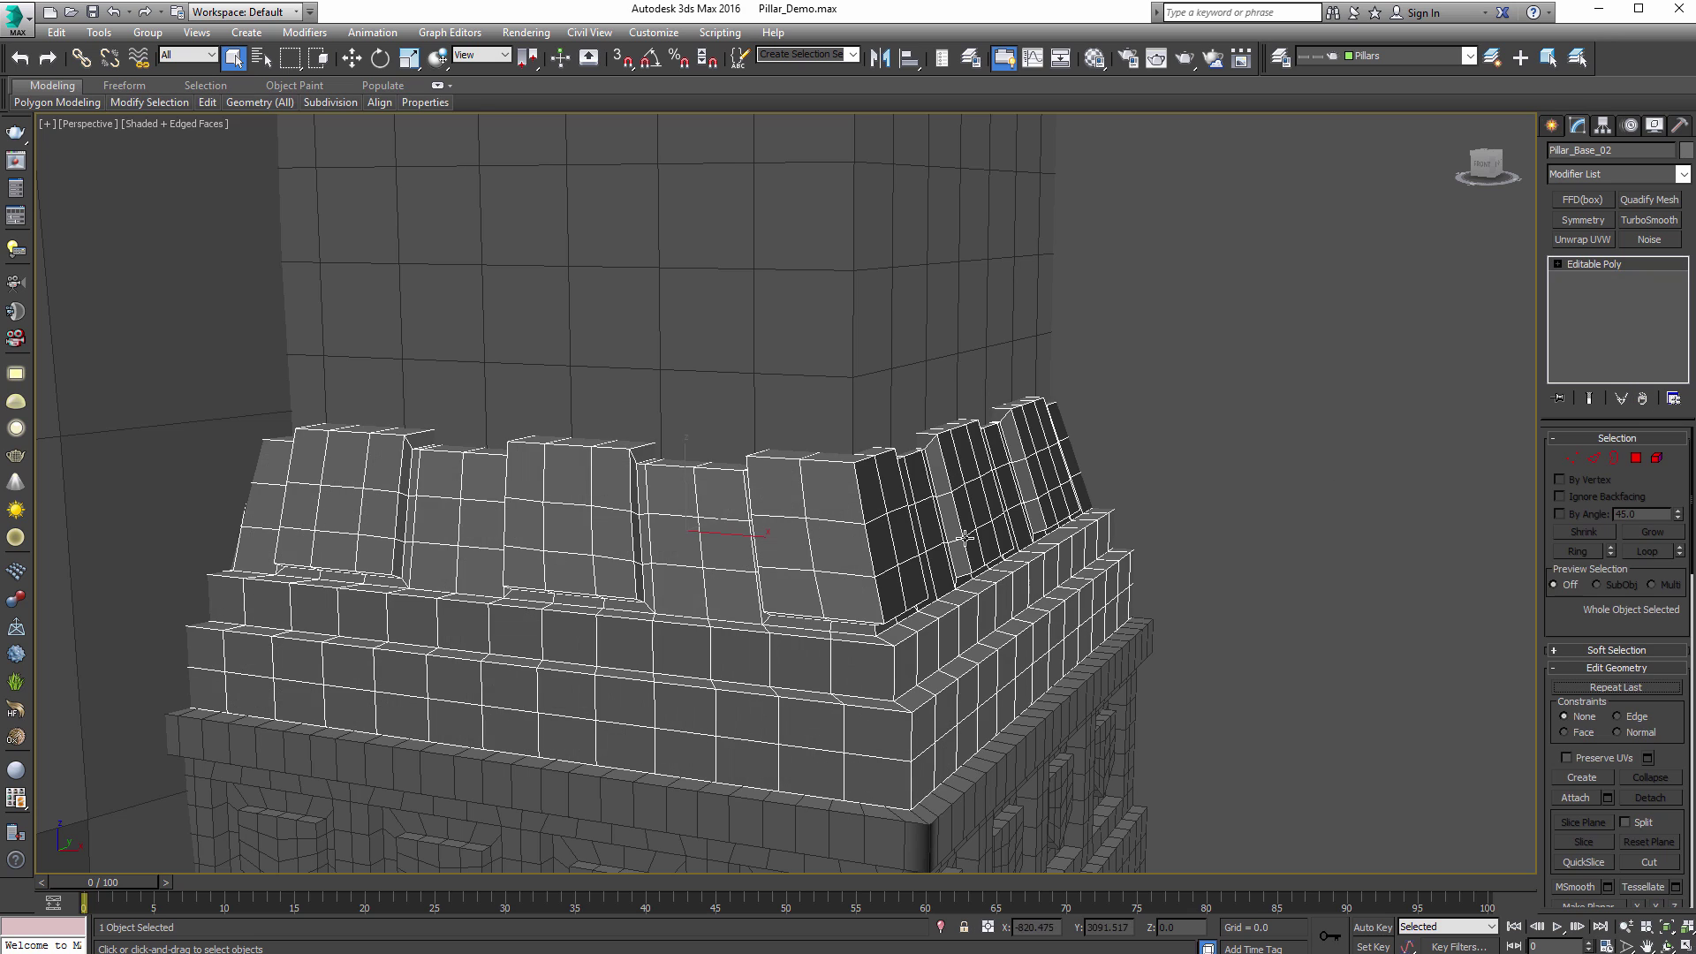
# Step: Examine the unsmoothed upper base piece and how it sits between the lower base and the pillar shaft
pyautogui.keyDown('alt'); pyautogui.moveTo(933, 619); pyautogui.dragTo(937, 604, button='middle'); pyautogui.keyUp('alt')
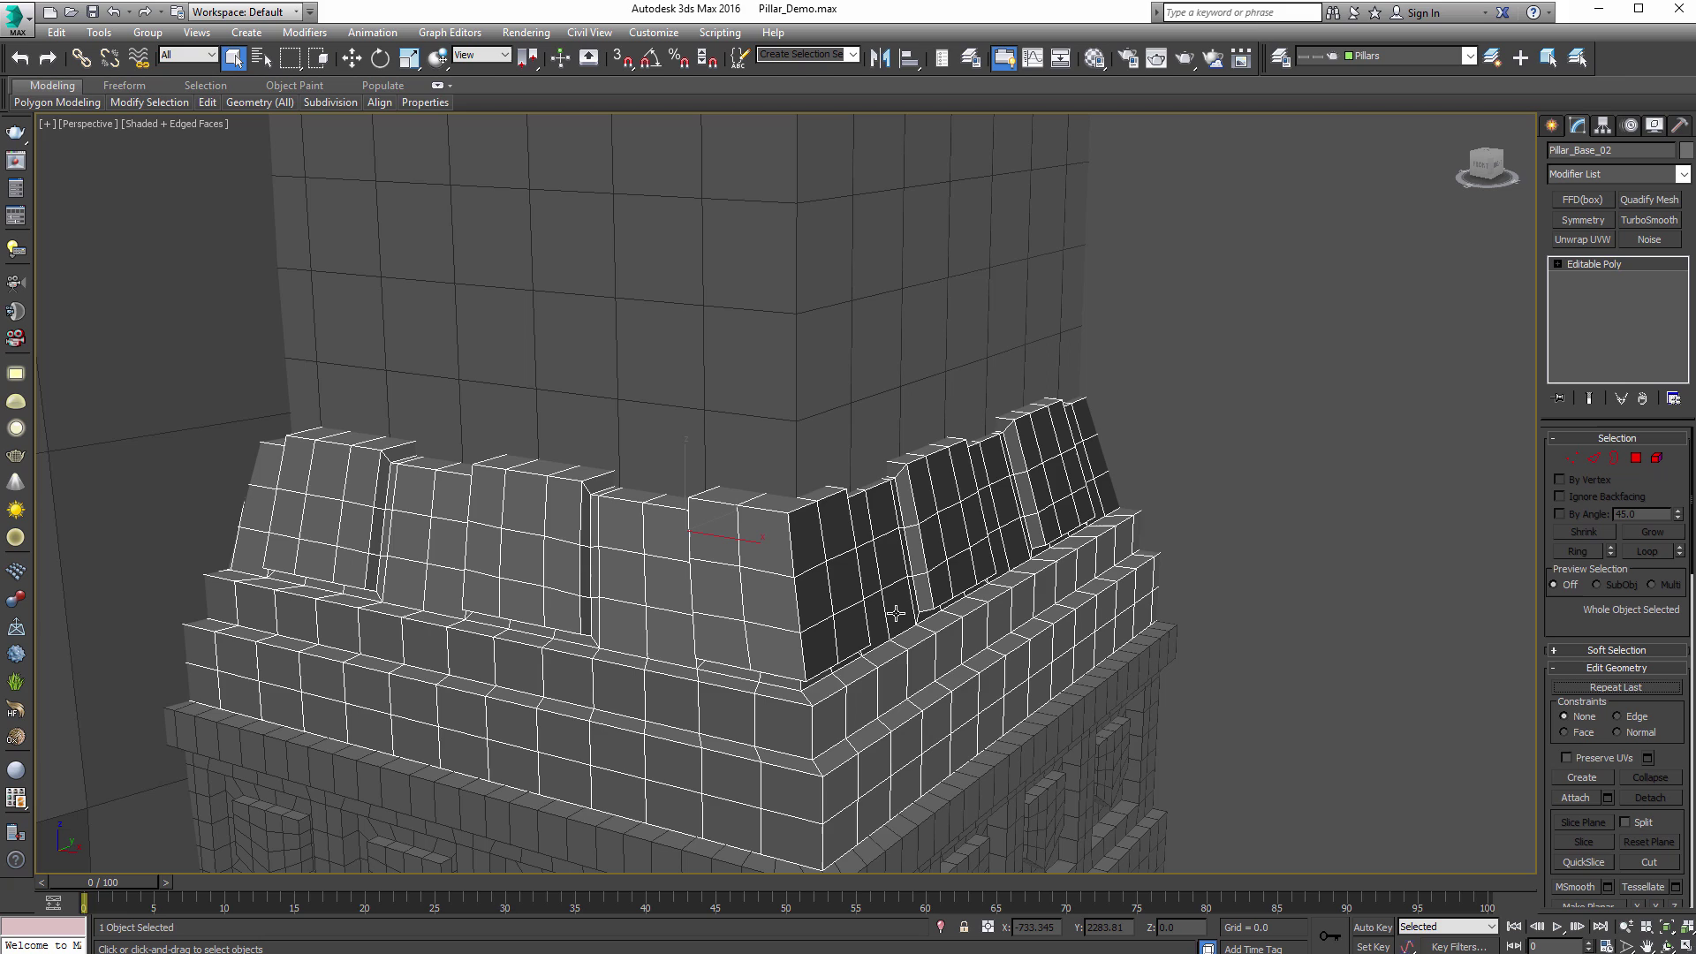
pyautogui.moveTo(921, 592); pyautogui.dragTo(917, 556, button='middle')
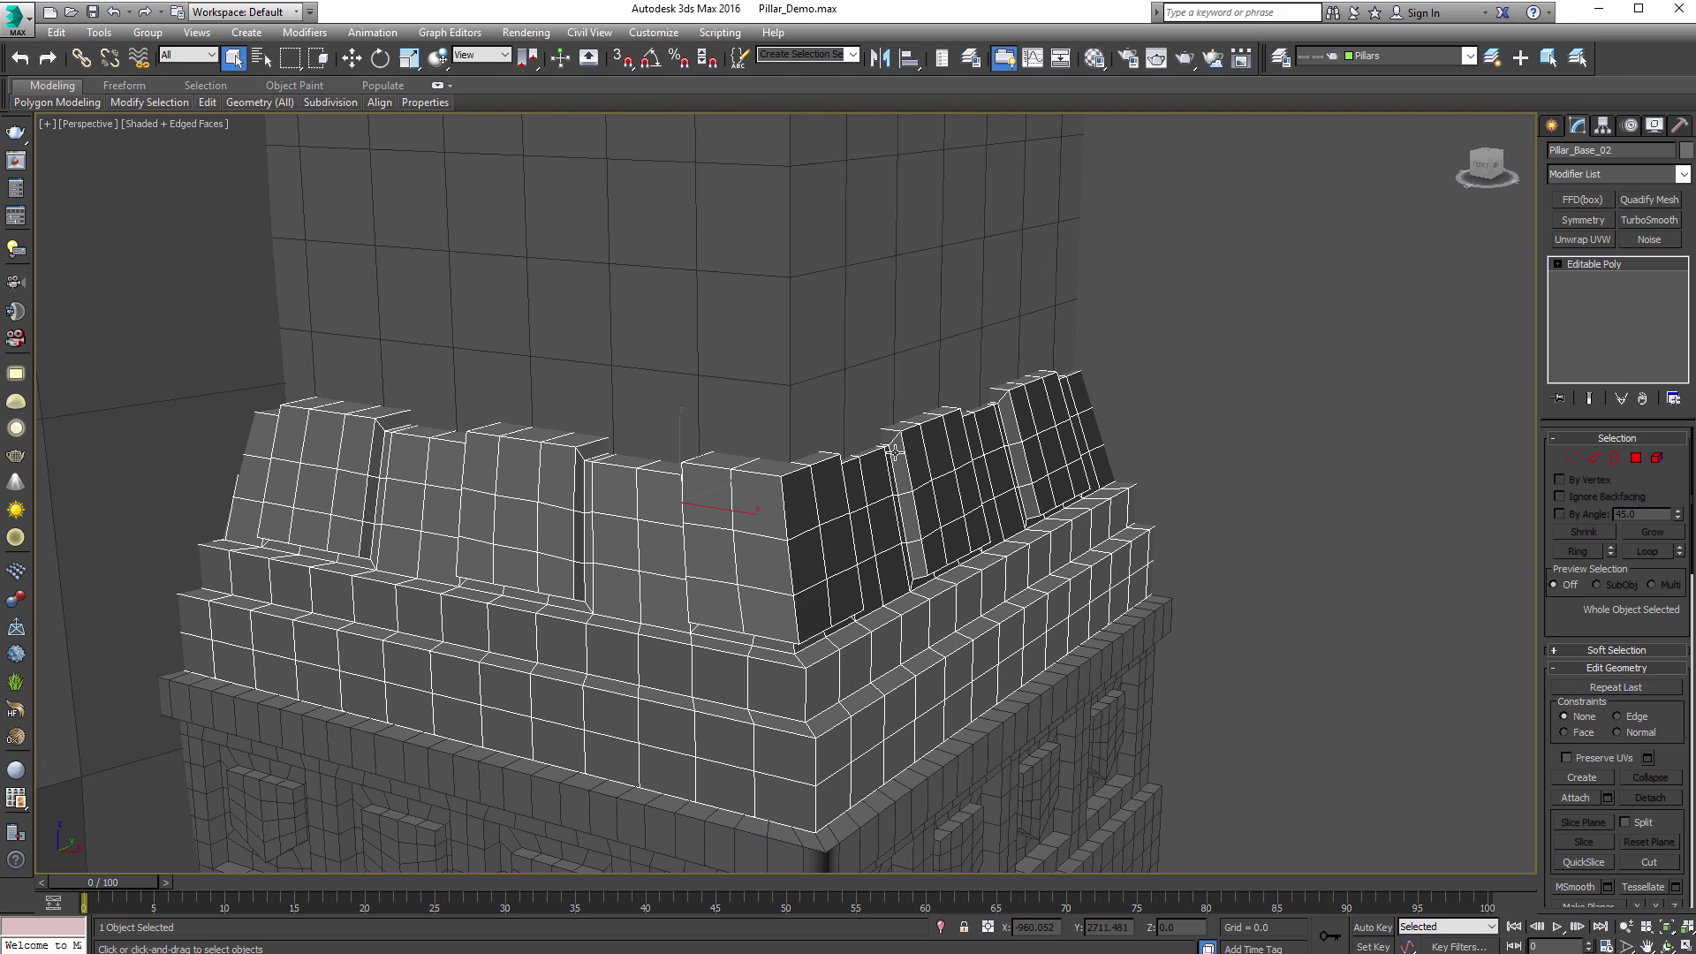
pyautogui.scroll(-8, 893, 451)
pyautogui.scroll(3, 920, 465)
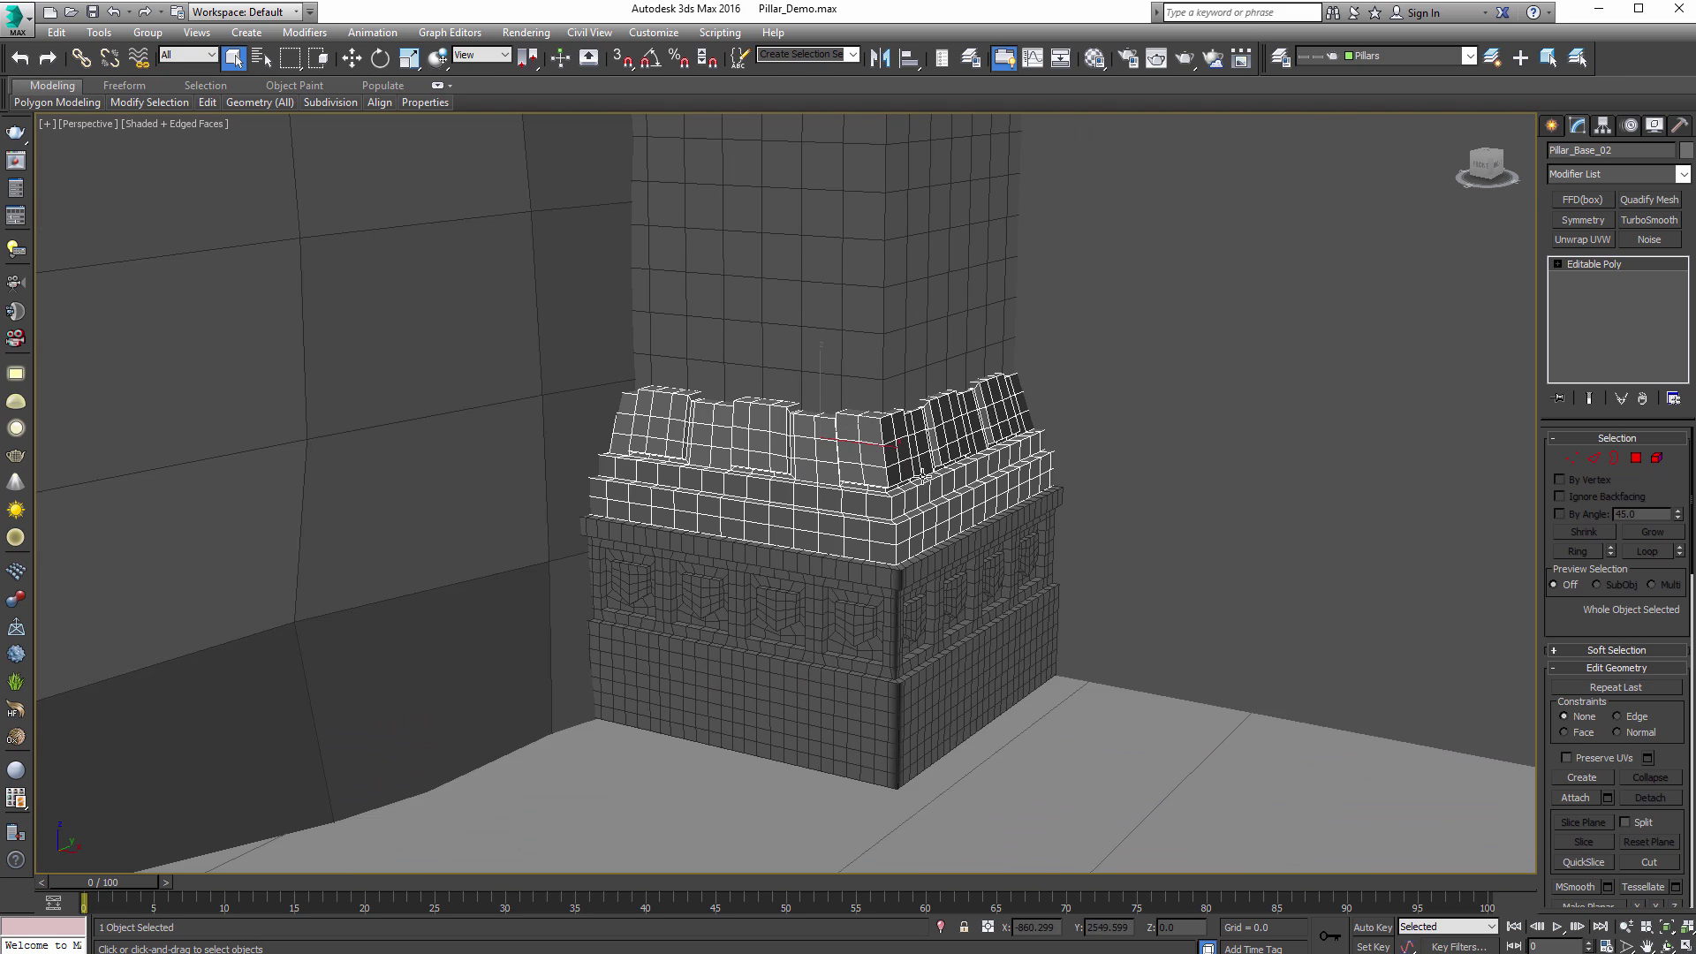
pyautogui.scroll(-5, 921, 475)
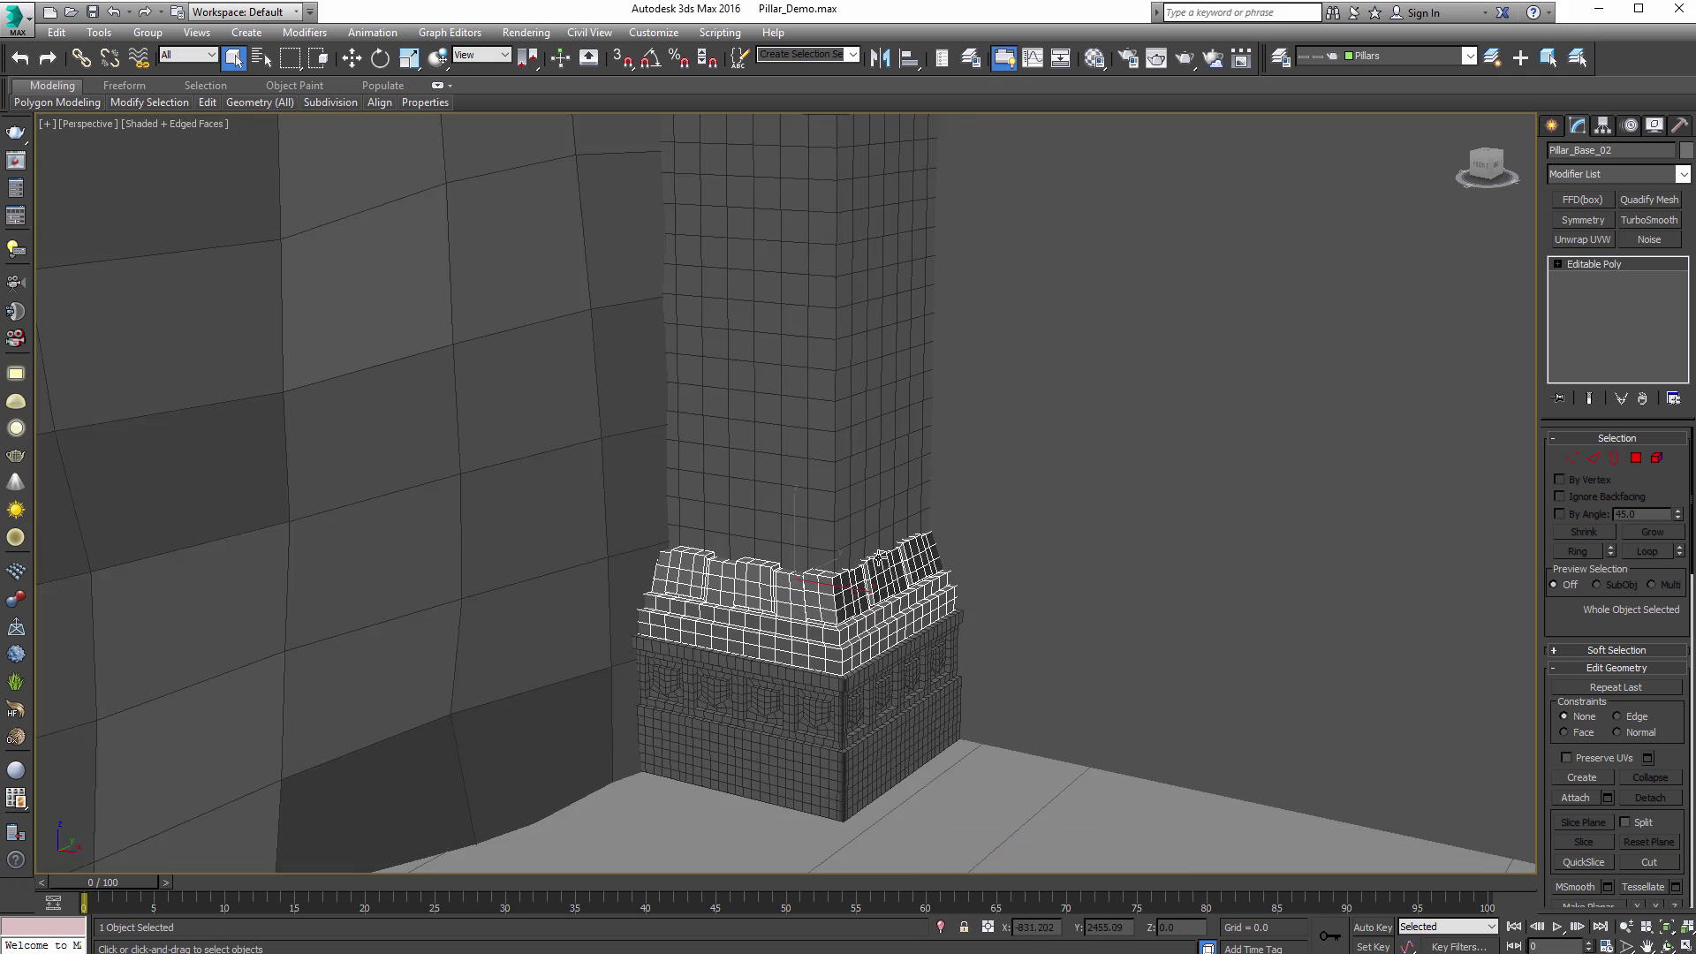
pyautogui.scroll(-3, 879, 557)
pyautogui.scroll(3, 879, 559)
pyautogui.keyDown('alt'); pyautogui.moveTo(892, 568); pyautogui.dragTo(877, 279, button='middle'); pyautogui.keyUp('alt')
pyautogui.moveTo(897, 587)
pyautogui.keyDown('alt'); pyautogui.mouseDown(button='middle')
pyautogui.moveTo(866, 568)
pyautogui.moveTo(867, 590)
pyautogui.mouseUp(button='middle'); pyautogui.keyUp('alt')
pyautogui.scroll(3, 867, 589)
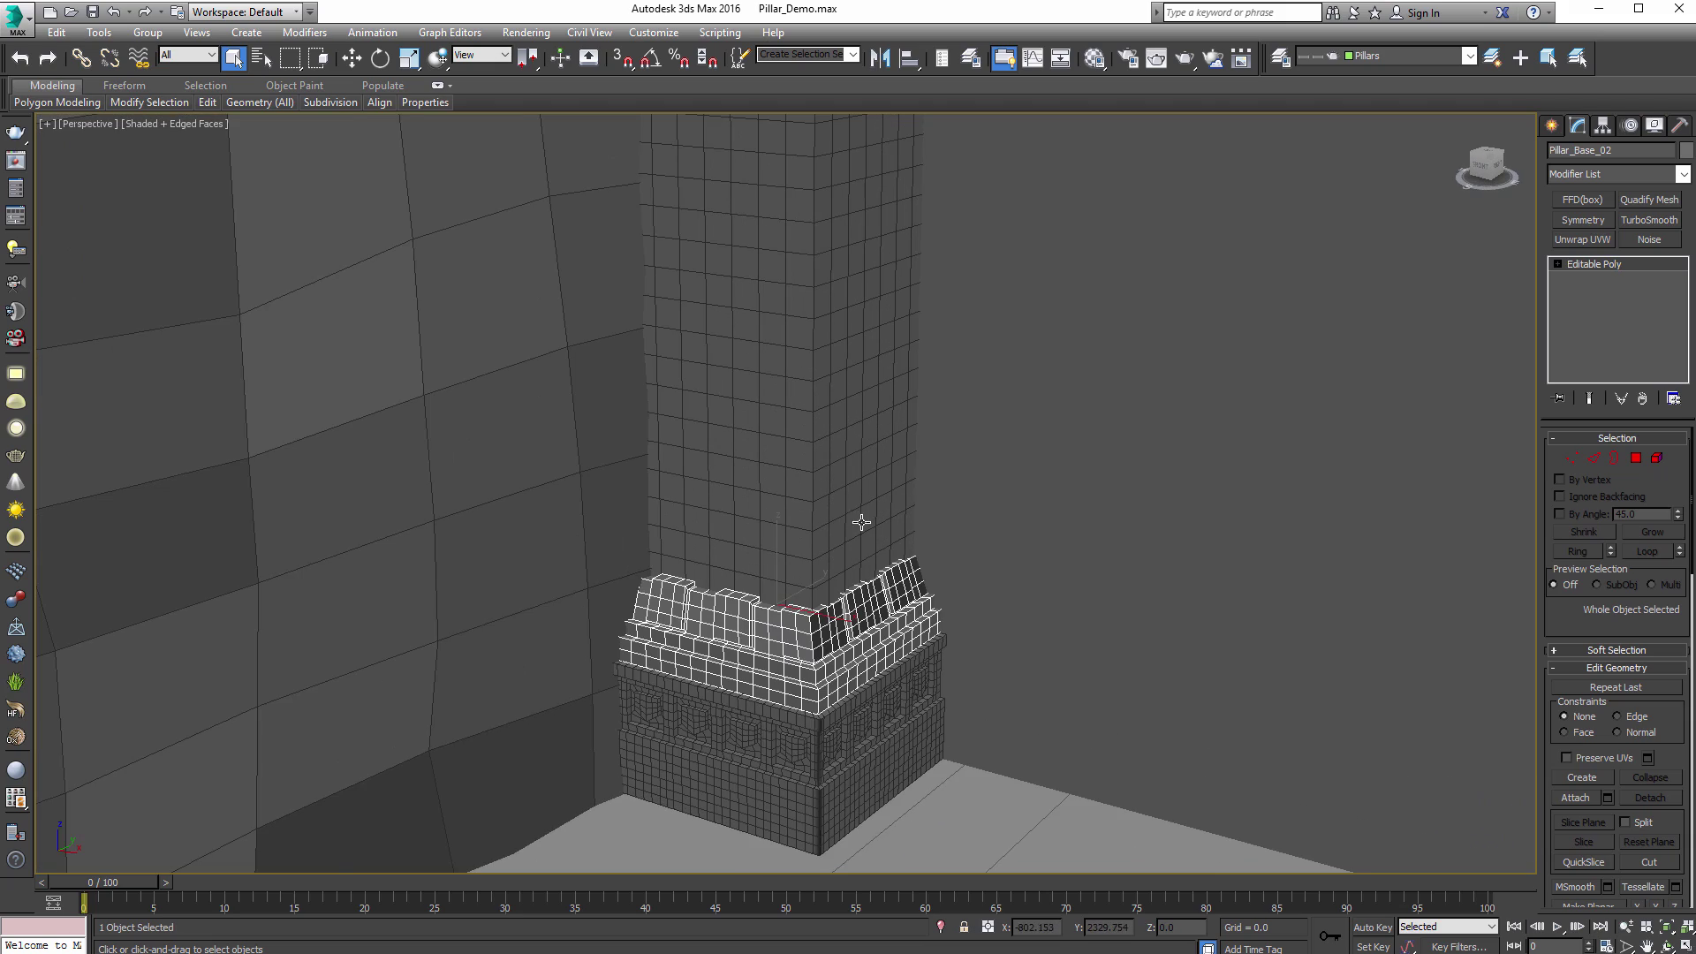
pyautogui.scroll(-3, 861, 522)
# Step: Select the pillar shaft and inspect its geometry from above and the front in wireframe and shaded display
pyautogui.click(818, 480)
pyautogui.keyDown('alt'); pyautogui.moveTo(818, 481); pyautogui.dragTo(625, 253, button='middle'); pyautogui.keyUp('alt')
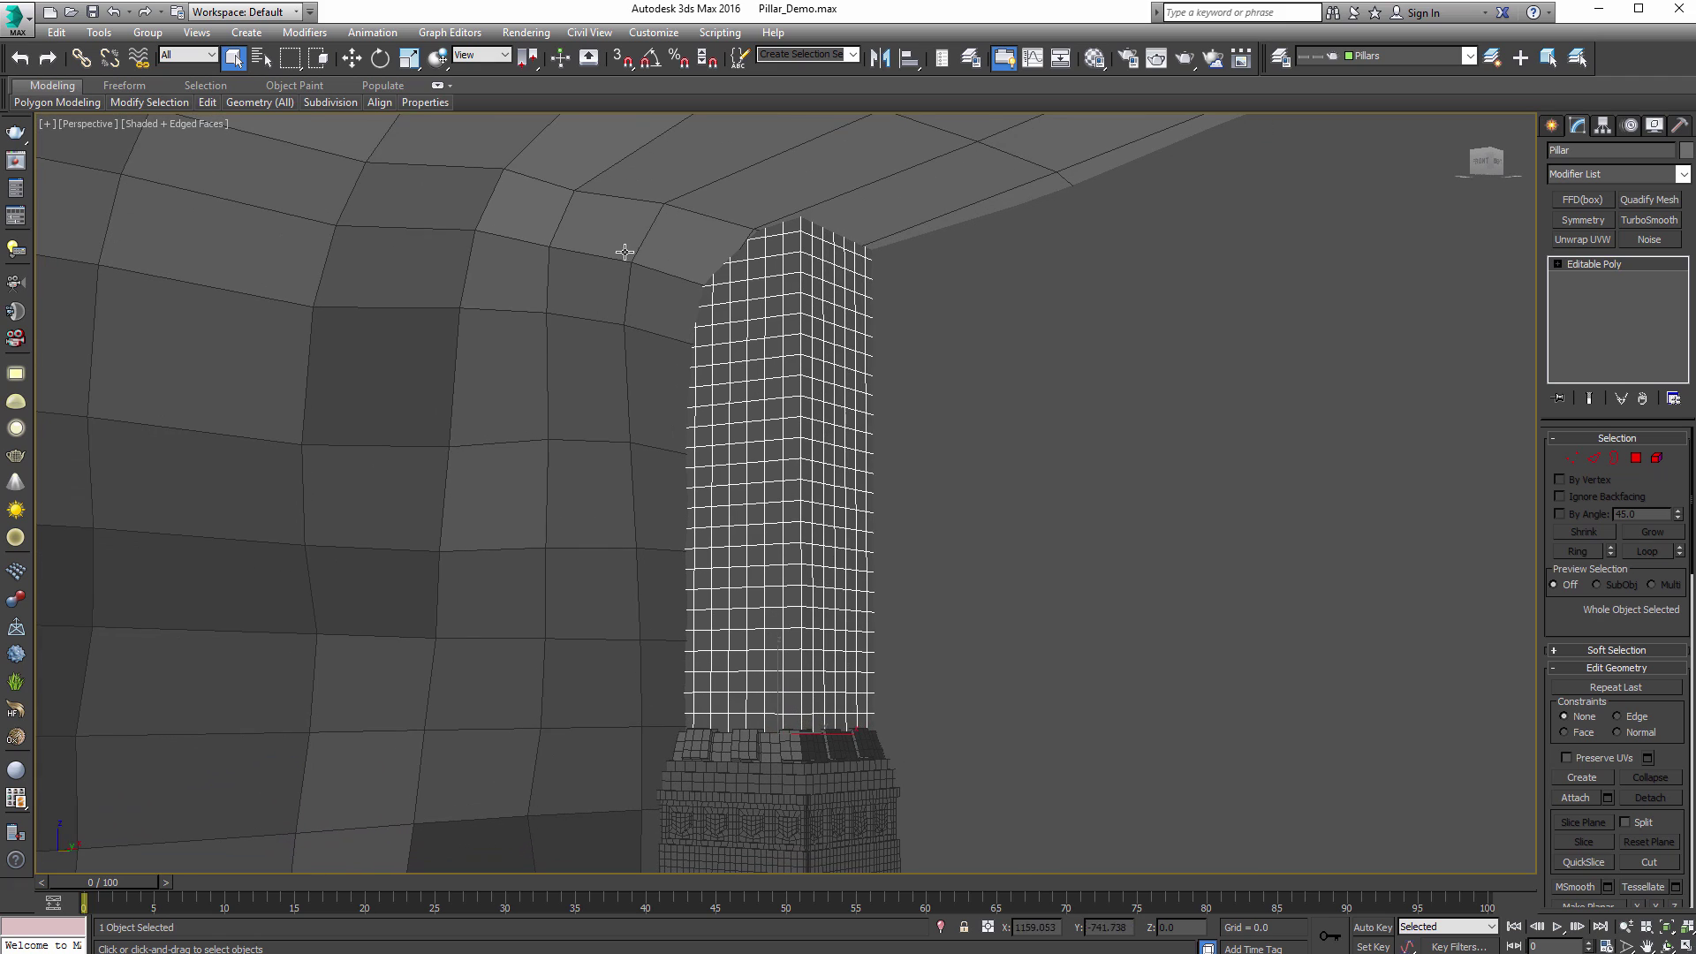
pyautogui.moveTo(923, 620)
pyautogui.mouseDown(button='middle')
pyautogui.moveTo(903, 454)
pyautogui.moveTo(958, 522)
pyautogui.moveTo(1087, 560)
pyautogui.moveTo(1173, 556)
pyautogui.moveTo(1102, 617)
pyautogui.moveTo(892, 522)
pyautogui.moveTo(890, 547)
pyautogui.moveTo(939, 539)
pyautogui.mouseUp(button='middle')
pyautogui.press('F3')
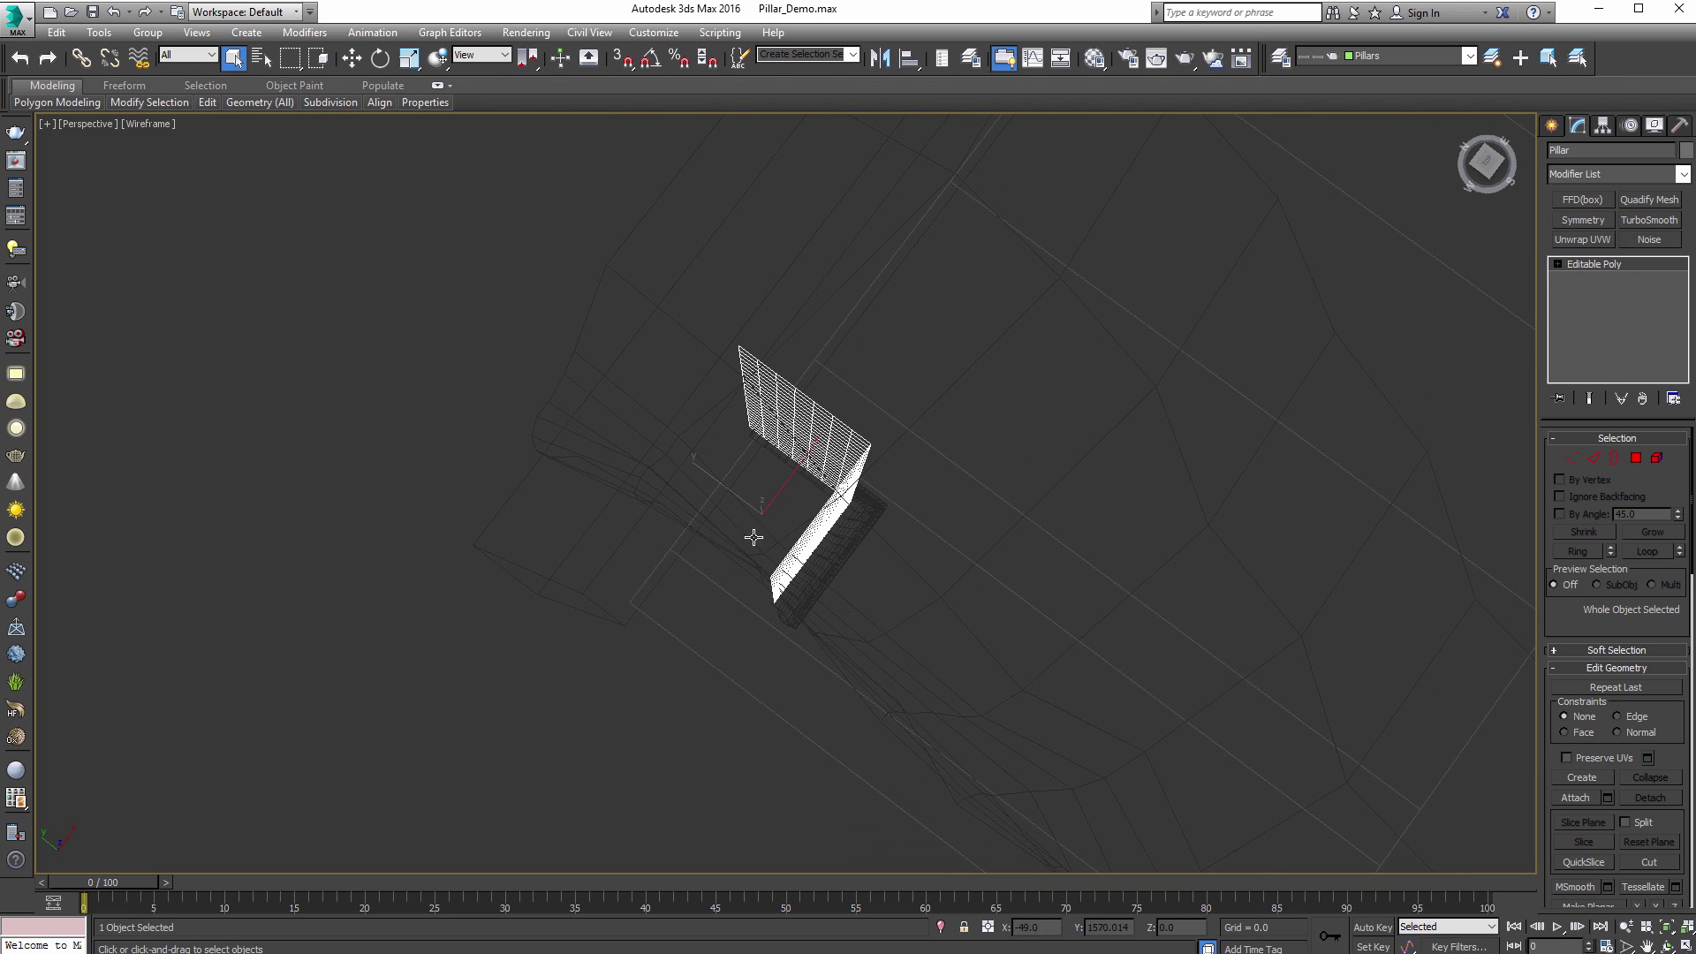
pyautogui.keyDown('alt'); pyautogui.moveTo(764, 538); pyautogui.dragTo(1118, 867, button='middle'); pyautogui.keyUp('alt')
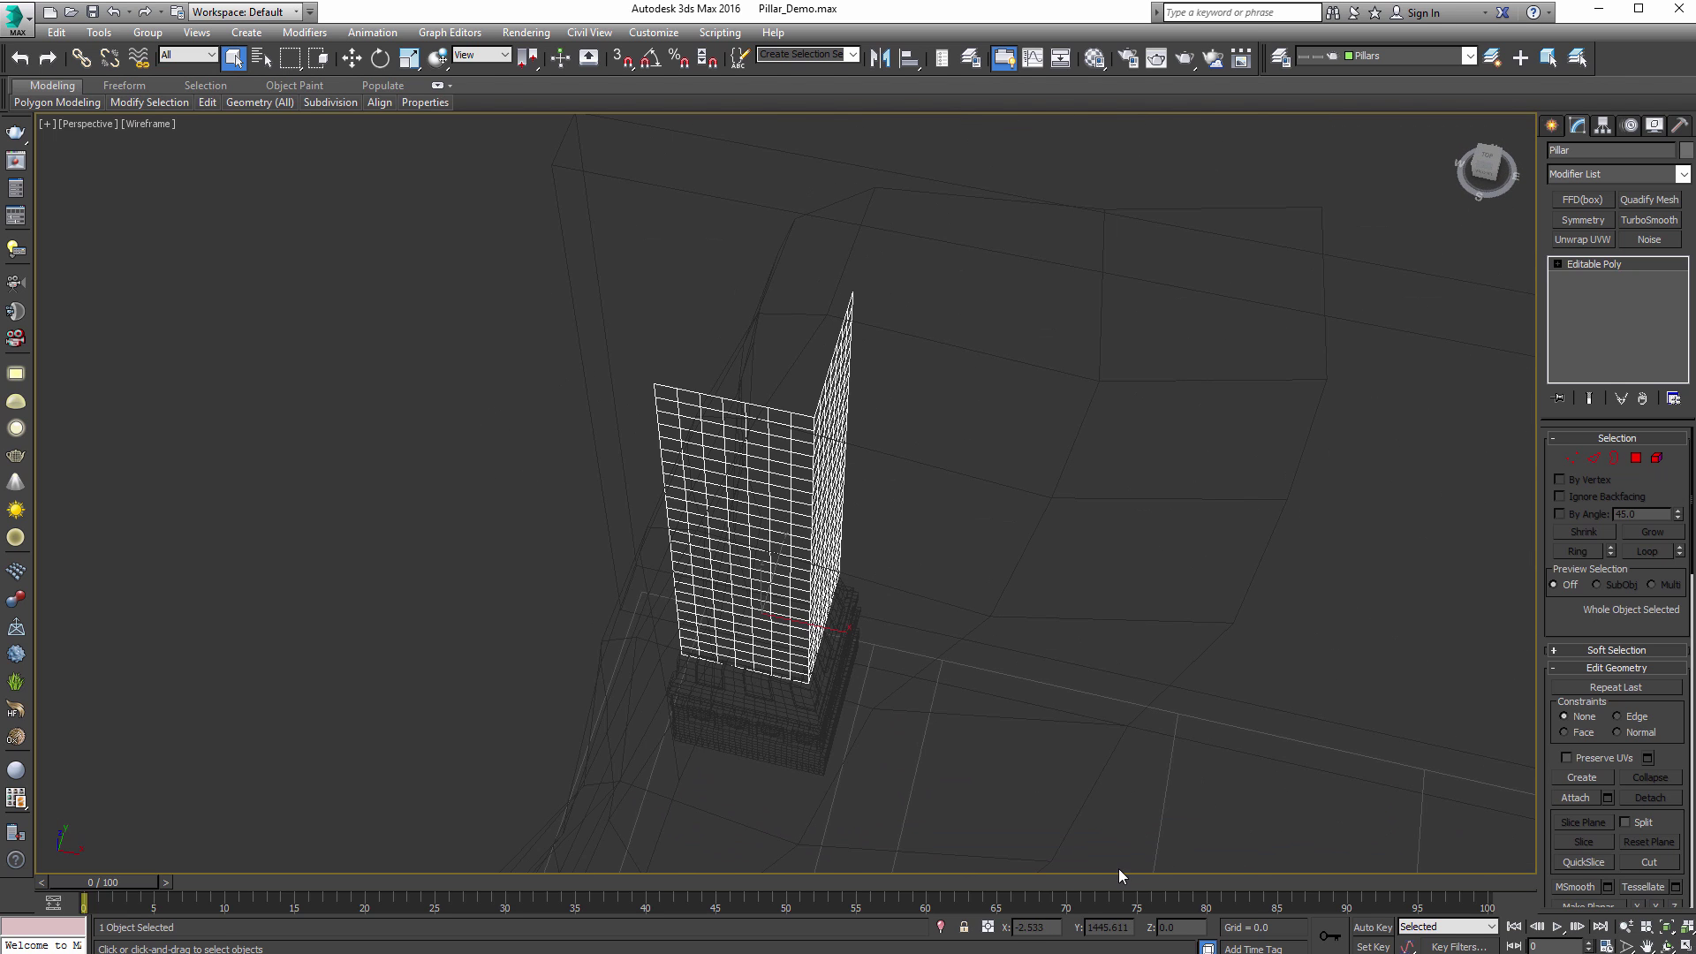
pyautogui.moveTo(824, 550)
pyautogui.keyDown('alt'); pyautogui.mouseDown(button='middle')
pyautogui.moveTo(871, 632)
pyautogui.moveTo(719, 579)
pyautogui.moveTo(752, 467)
pyautogui.mouseUp(button='middle'); pyautogui.keyUp('alt')
pyautogui.moveTo(831, 673); pyautogui.dragTo(829, 567, button='middle')
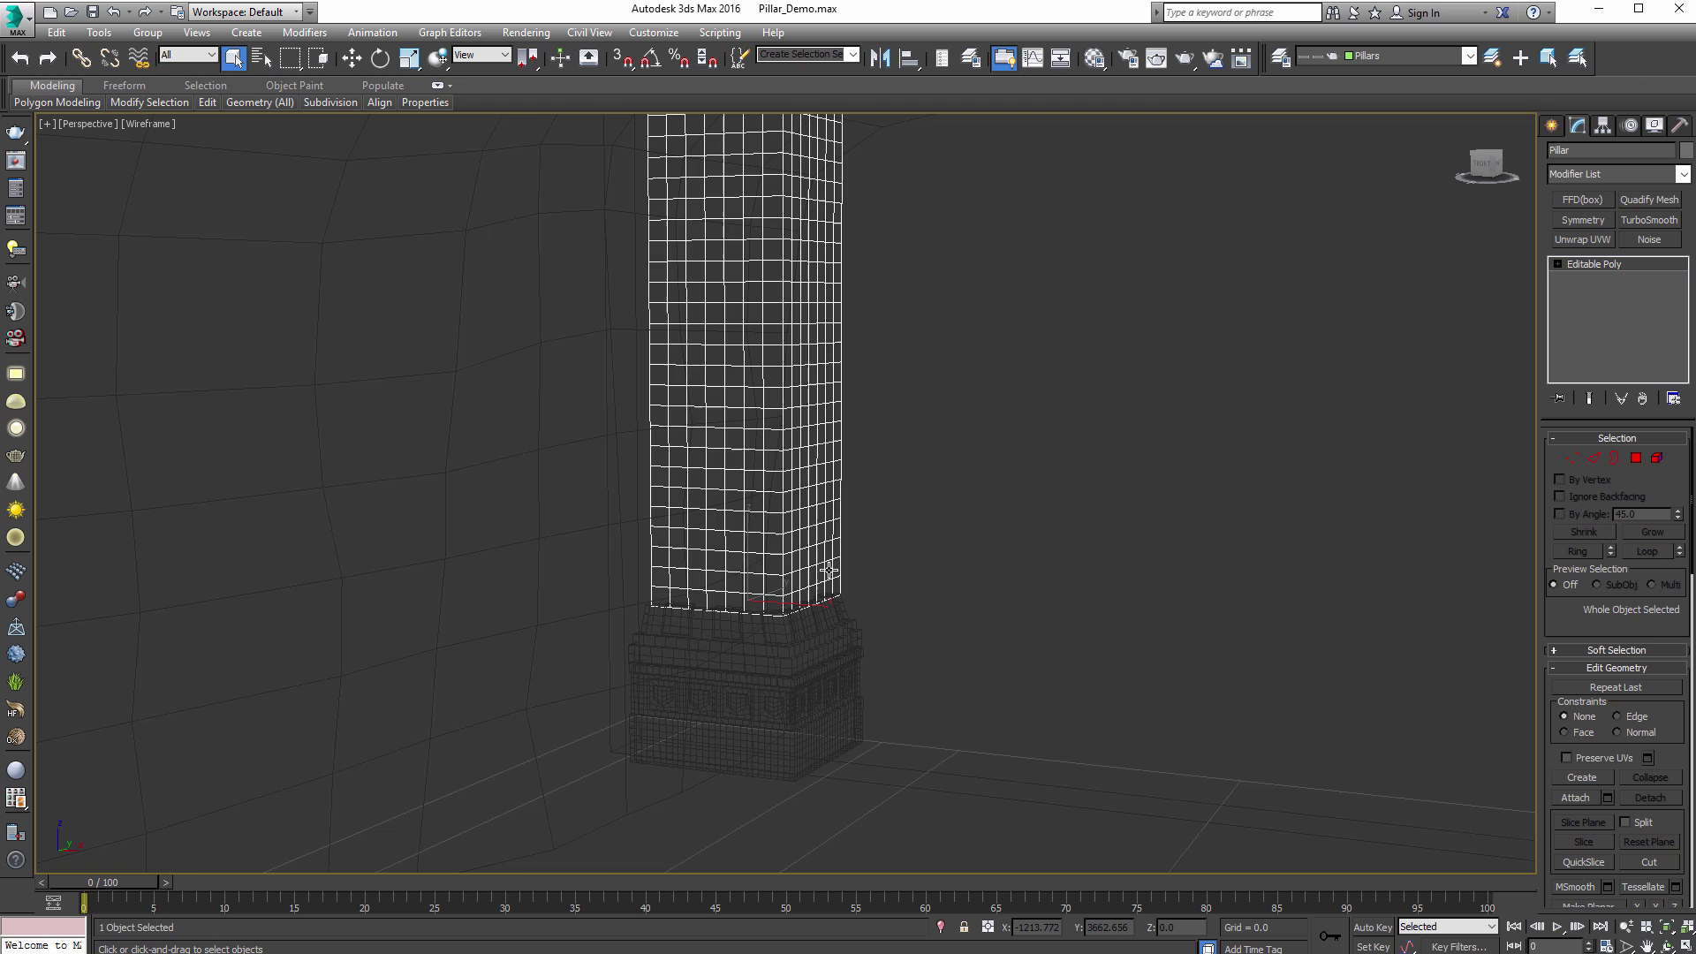
pyautogui.press('F3')
pyautogui.moveTo(835, 437)
pyautogui.mouseDown(button='middle')
pyautogui.moveTo(830, 572)
pyautogui.moveTo(799, 568)
pyautogui.mouseUp(button='middle')
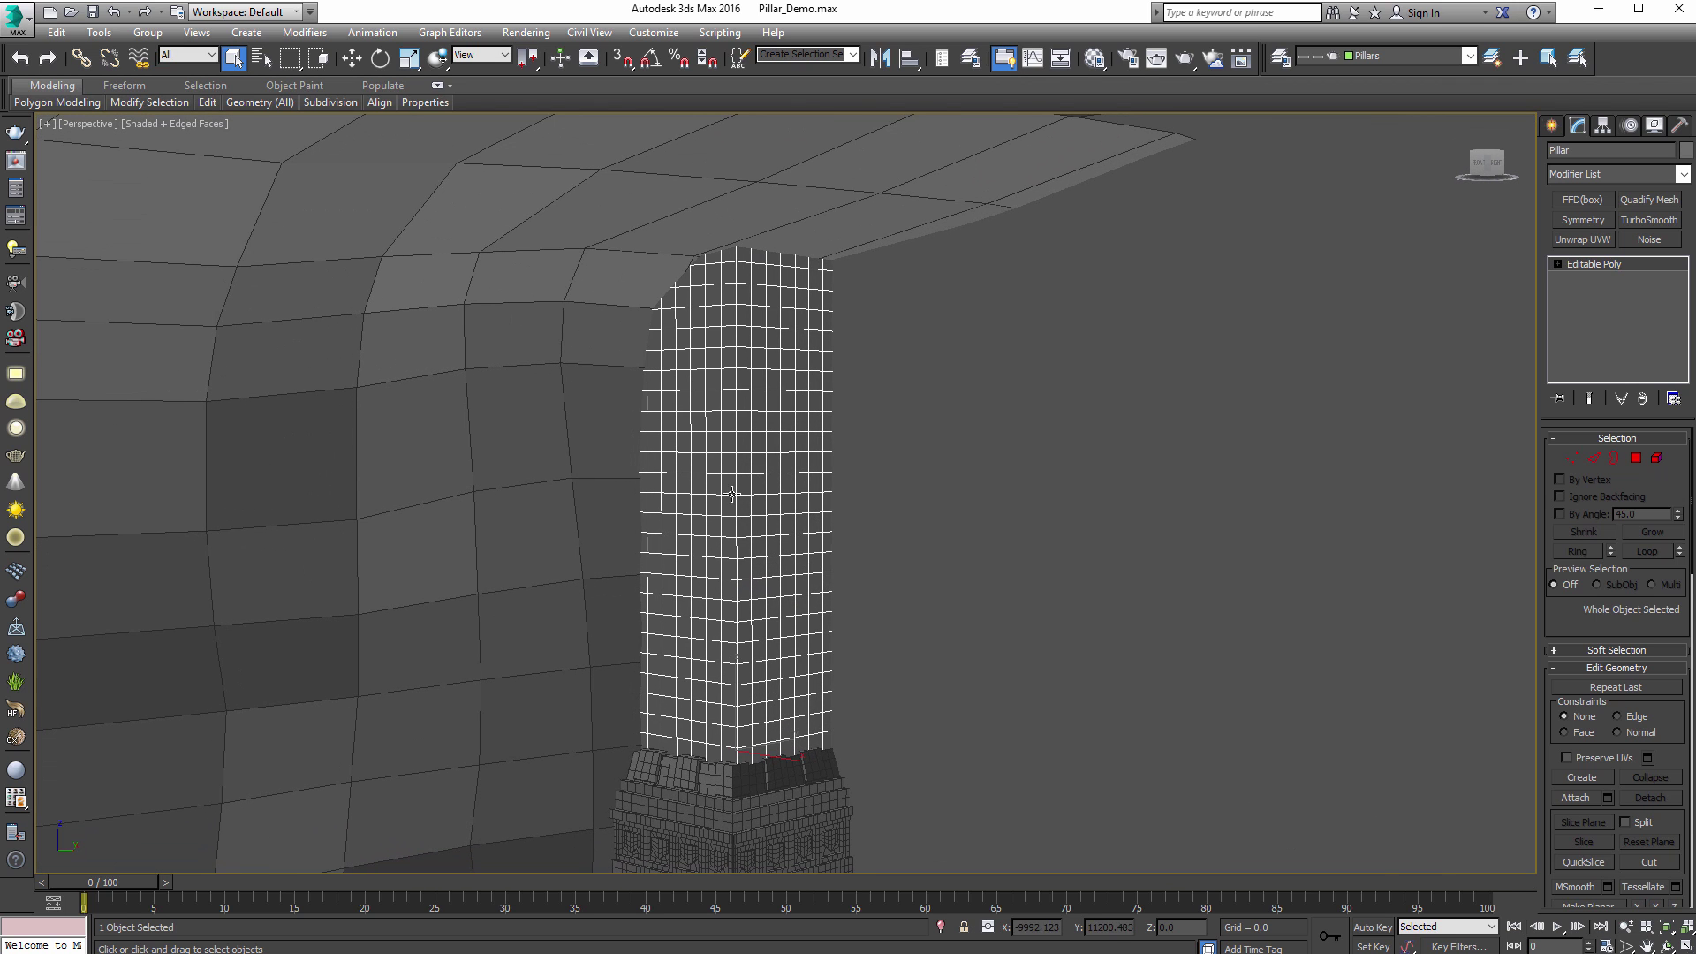
pyautogui.moveTo(807, 699); pyautogui.dragTo(799, 496, button='middle')
pyautogui.moveTo(798, 496); pyautogui.dragTo(802, 595, button='middle')
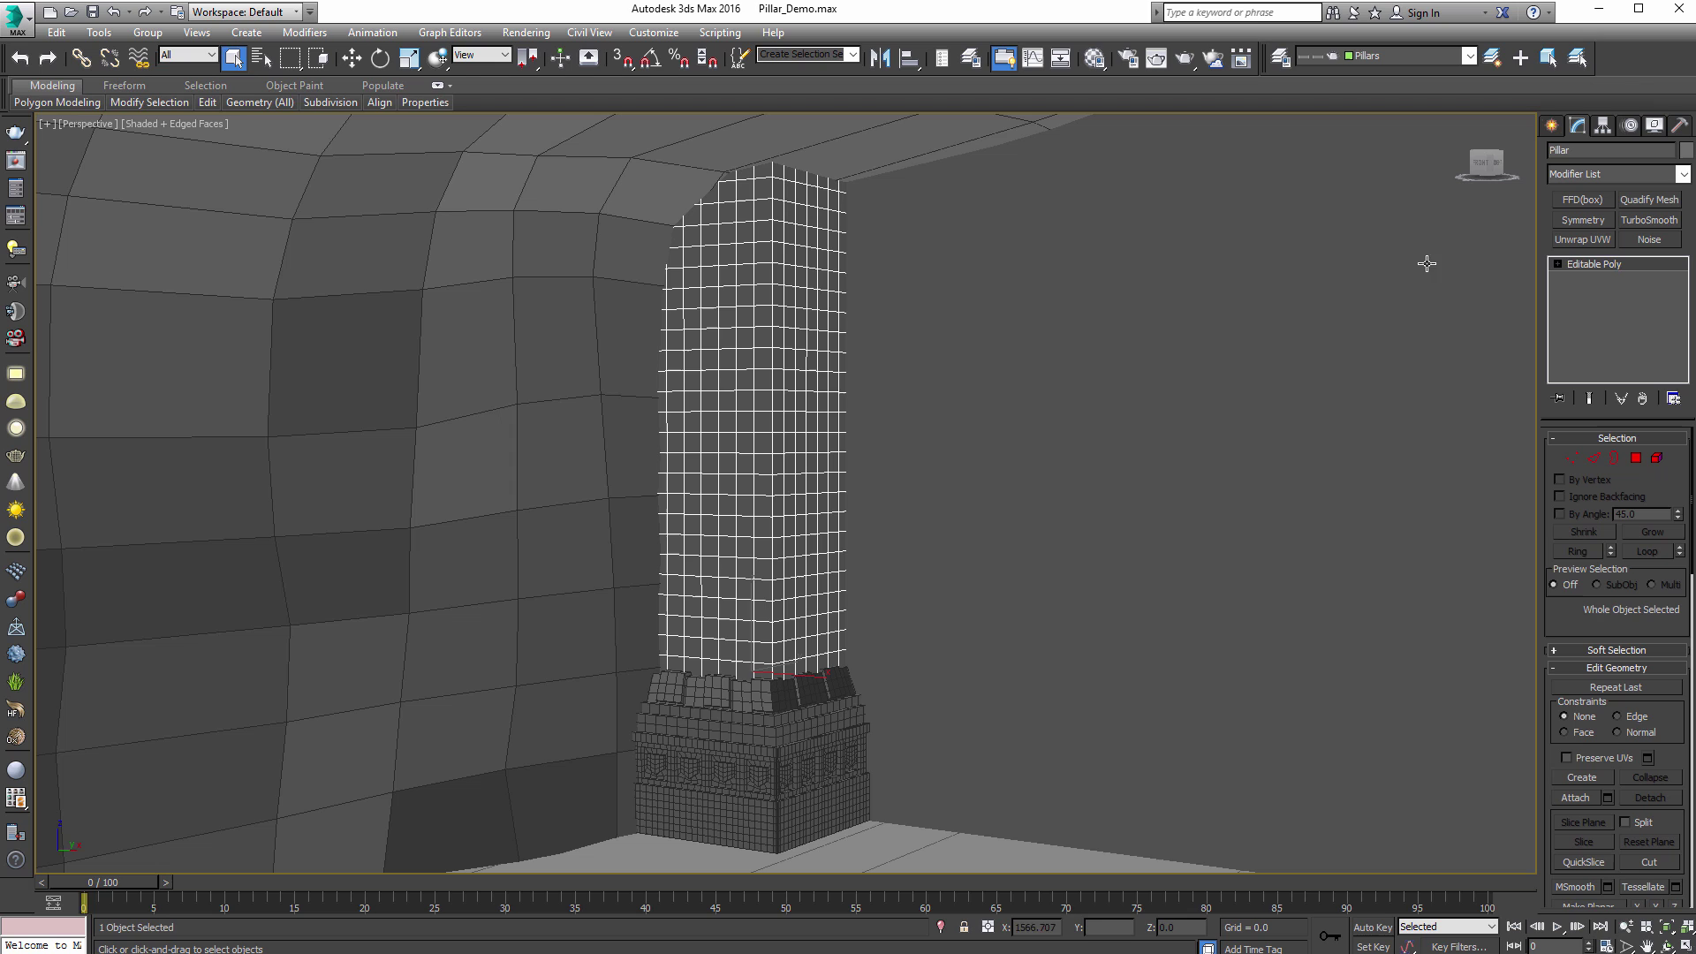
# Step: Apply an Unwrap UVW modifier to the pillar shaft and open its UV editor beside the model
pyautogui.click(1582, 240)
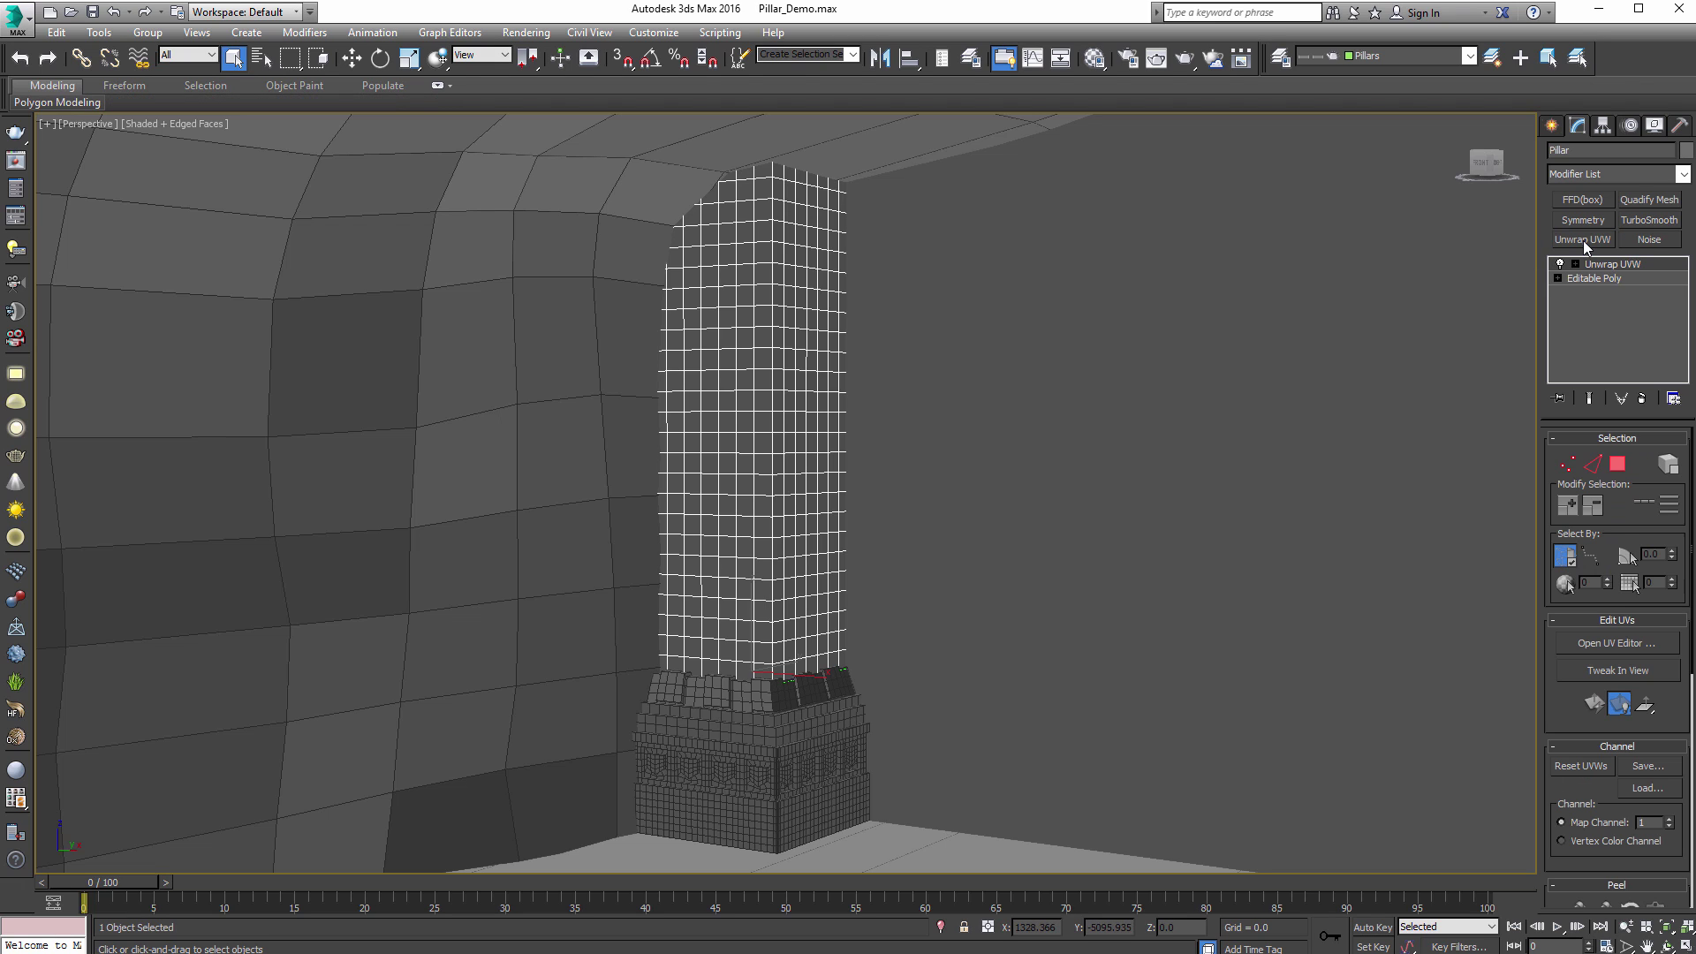
pyautogui.click(1624, 644)
pyautogui.moveTo(44, 0); pyautogui.dragTo(1133, 154)
pyautogui.click(1135, 190)
pyautogui.moveTo(545, 482); pyautogui.dragTo(396, 496, button='middle')
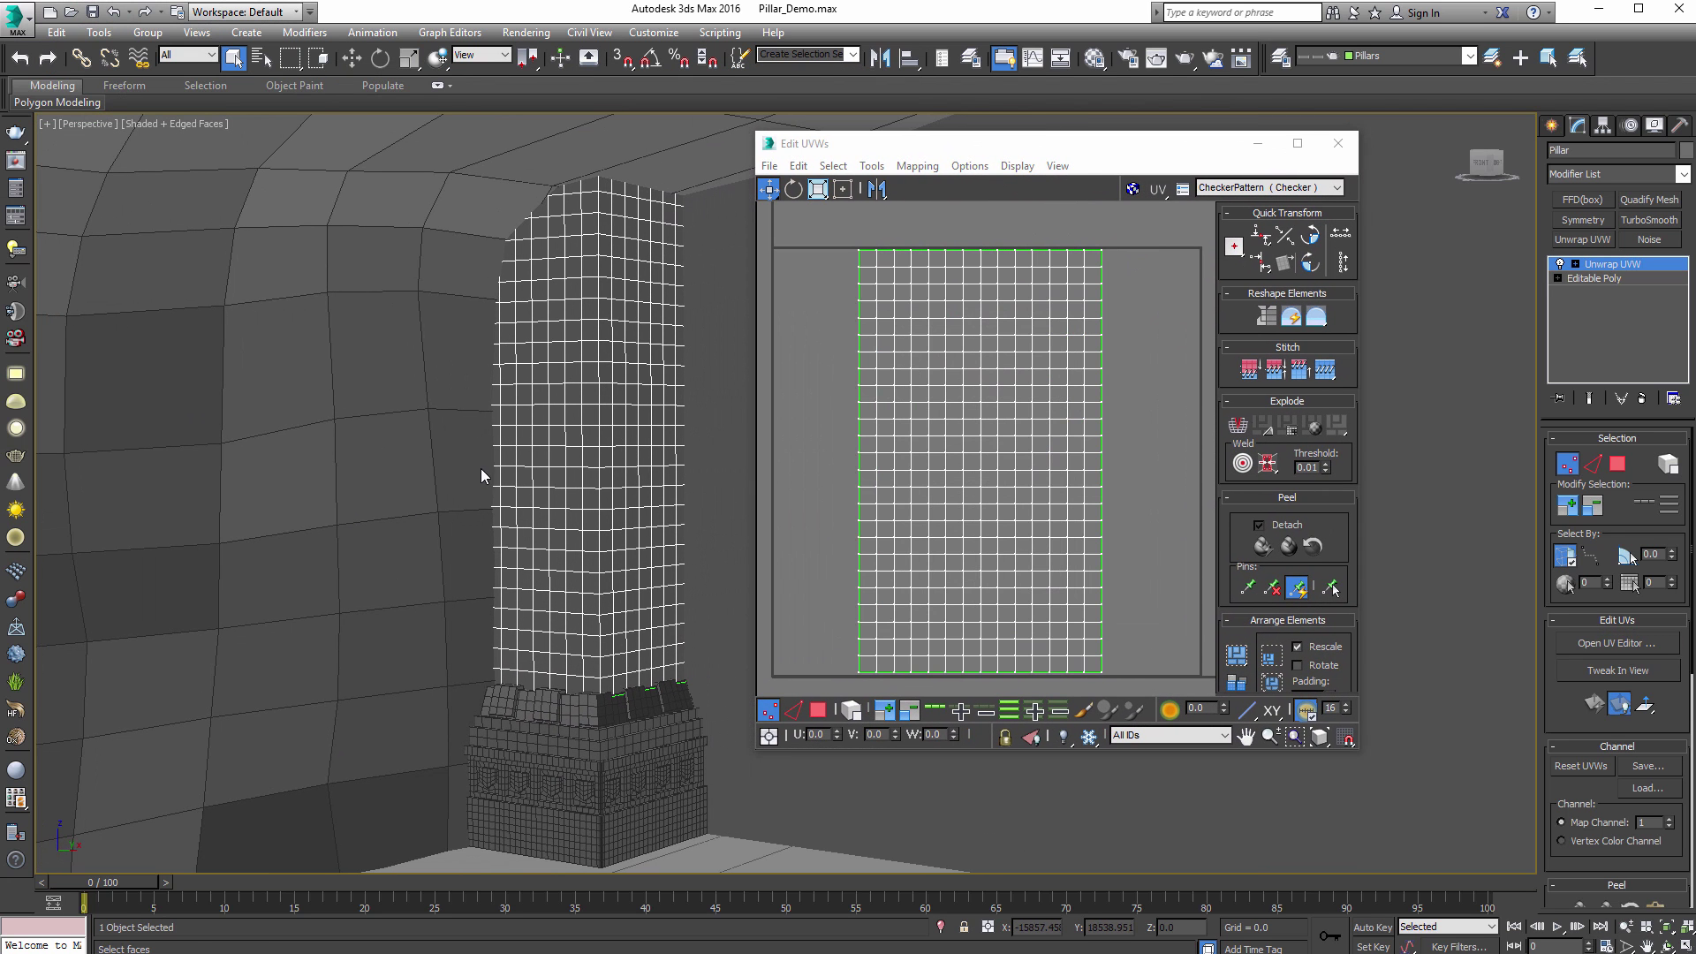
# Step: Move and enlarge the Edit UVWs window, and frame the pillar's rectangular UV shell in it
pyautogui.moveTo(1020, 152); pyautogui.dragTo(910, 53)
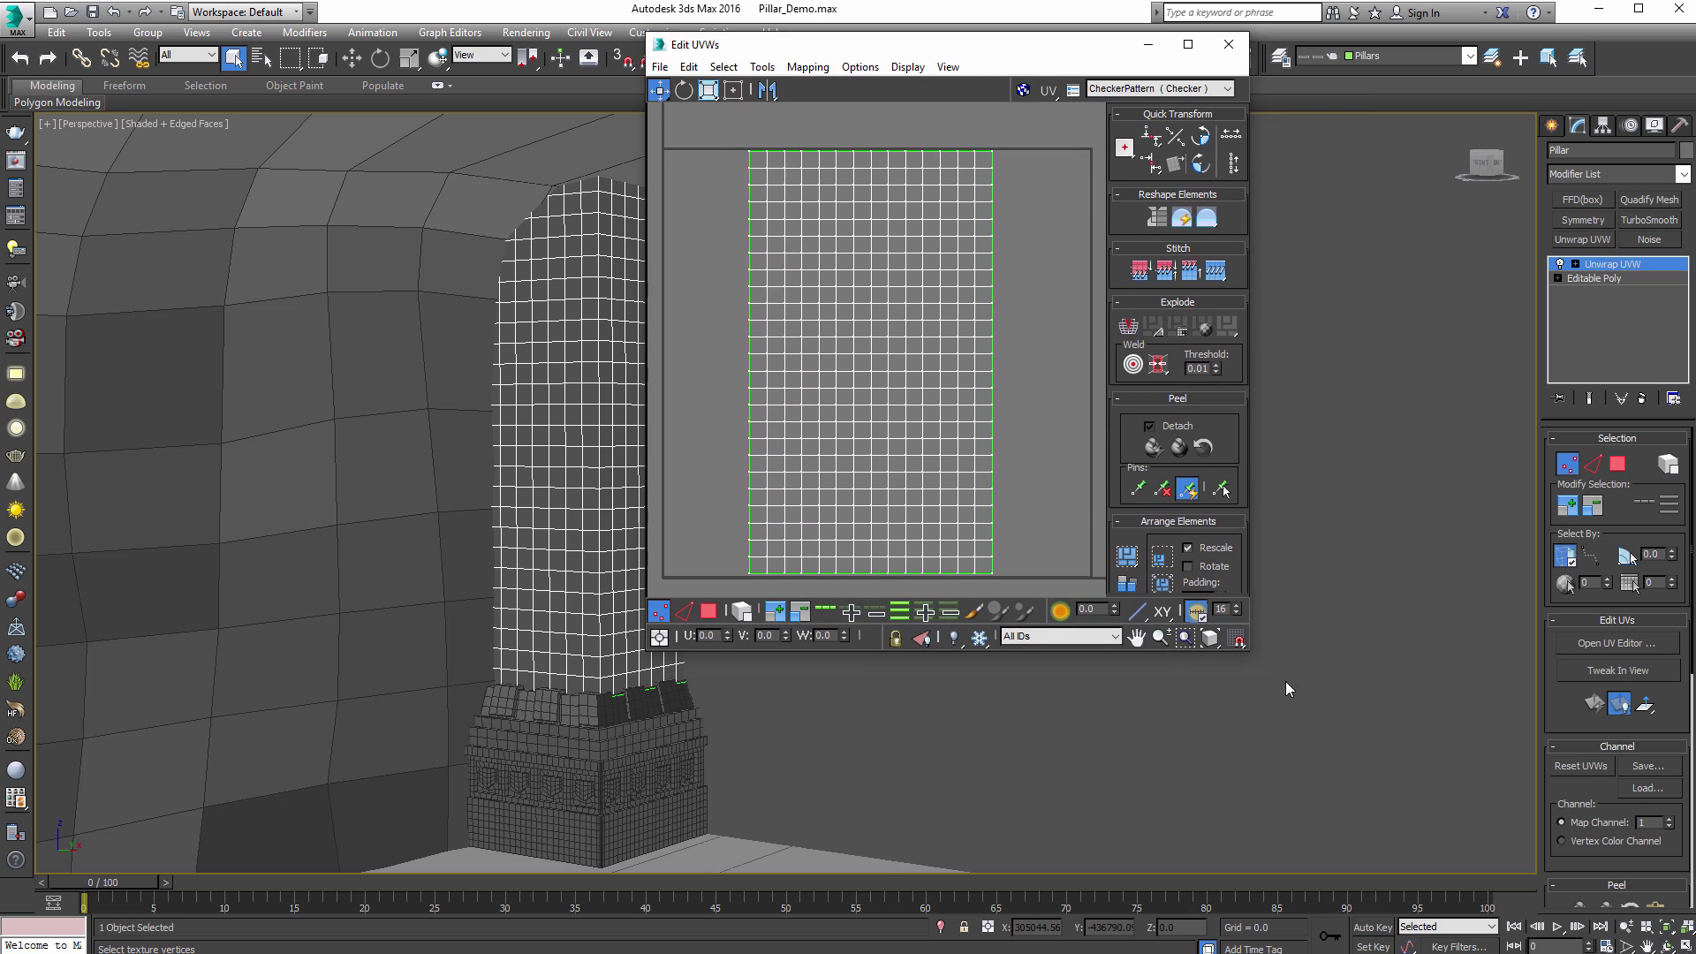
pyautogui.moveTo(1248, 650); pyautogui.dragTo(1500, 875)
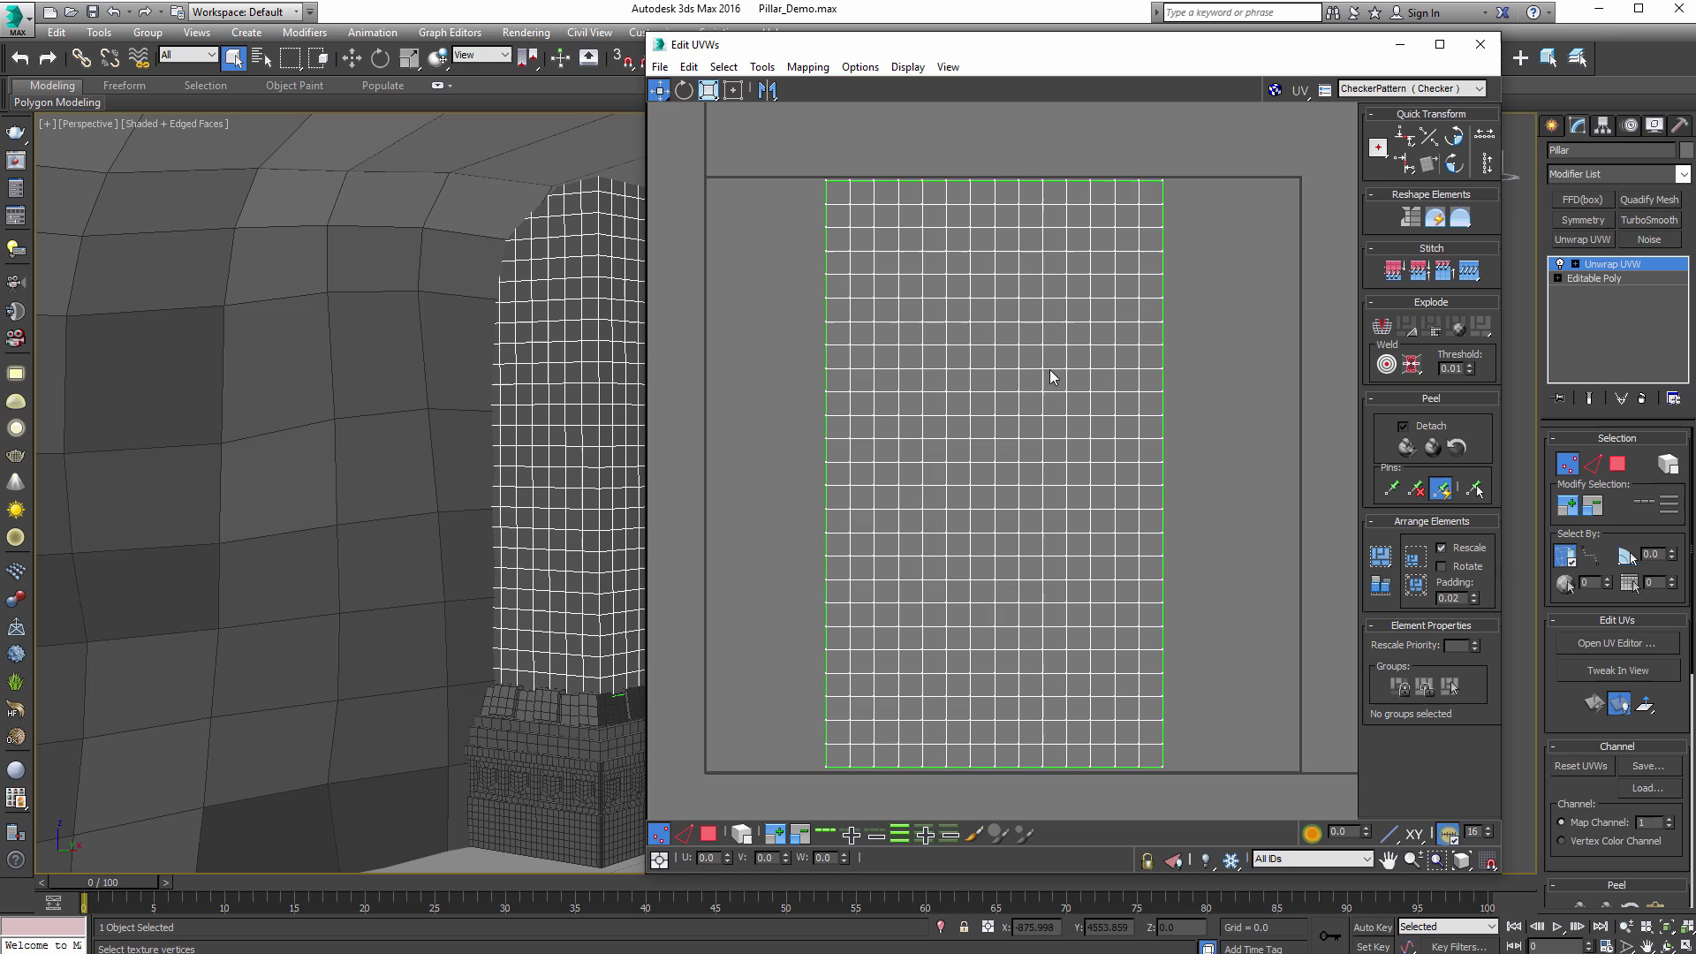
pyautogui.scroll(2, 1102, 431)
pyautogui.scroll(-2, 1102, 445)
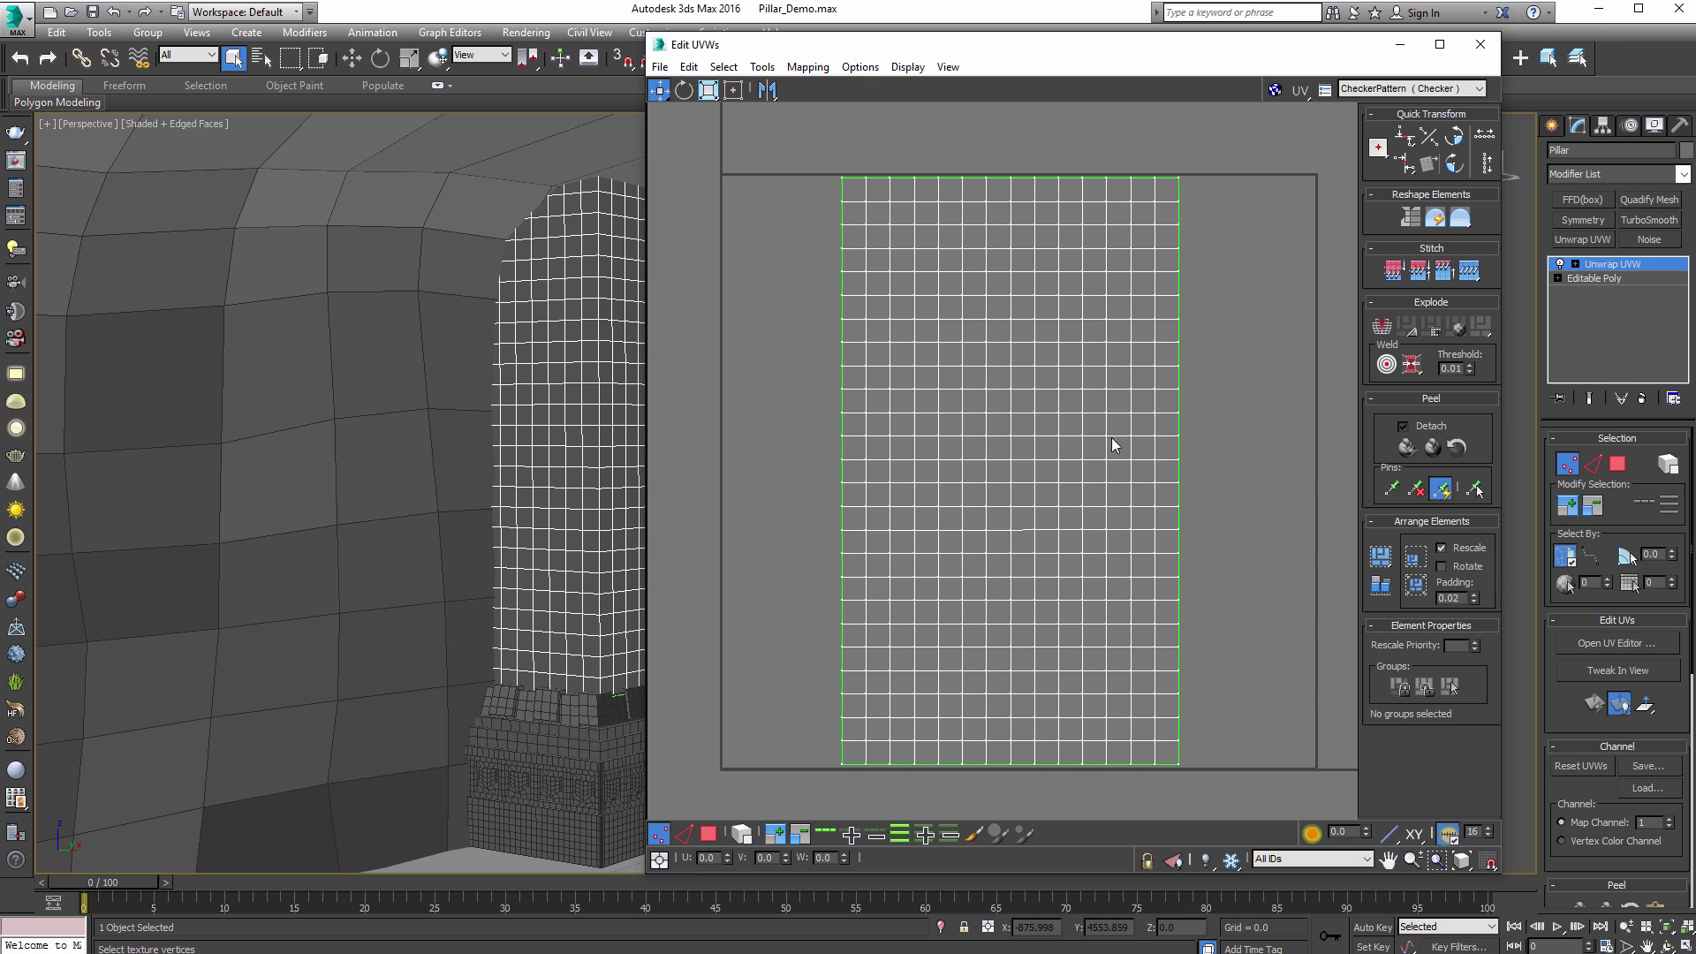
pyautogui.moveTo(1100, 464); pyautogui.dragTo(1114, 444, button='middle')
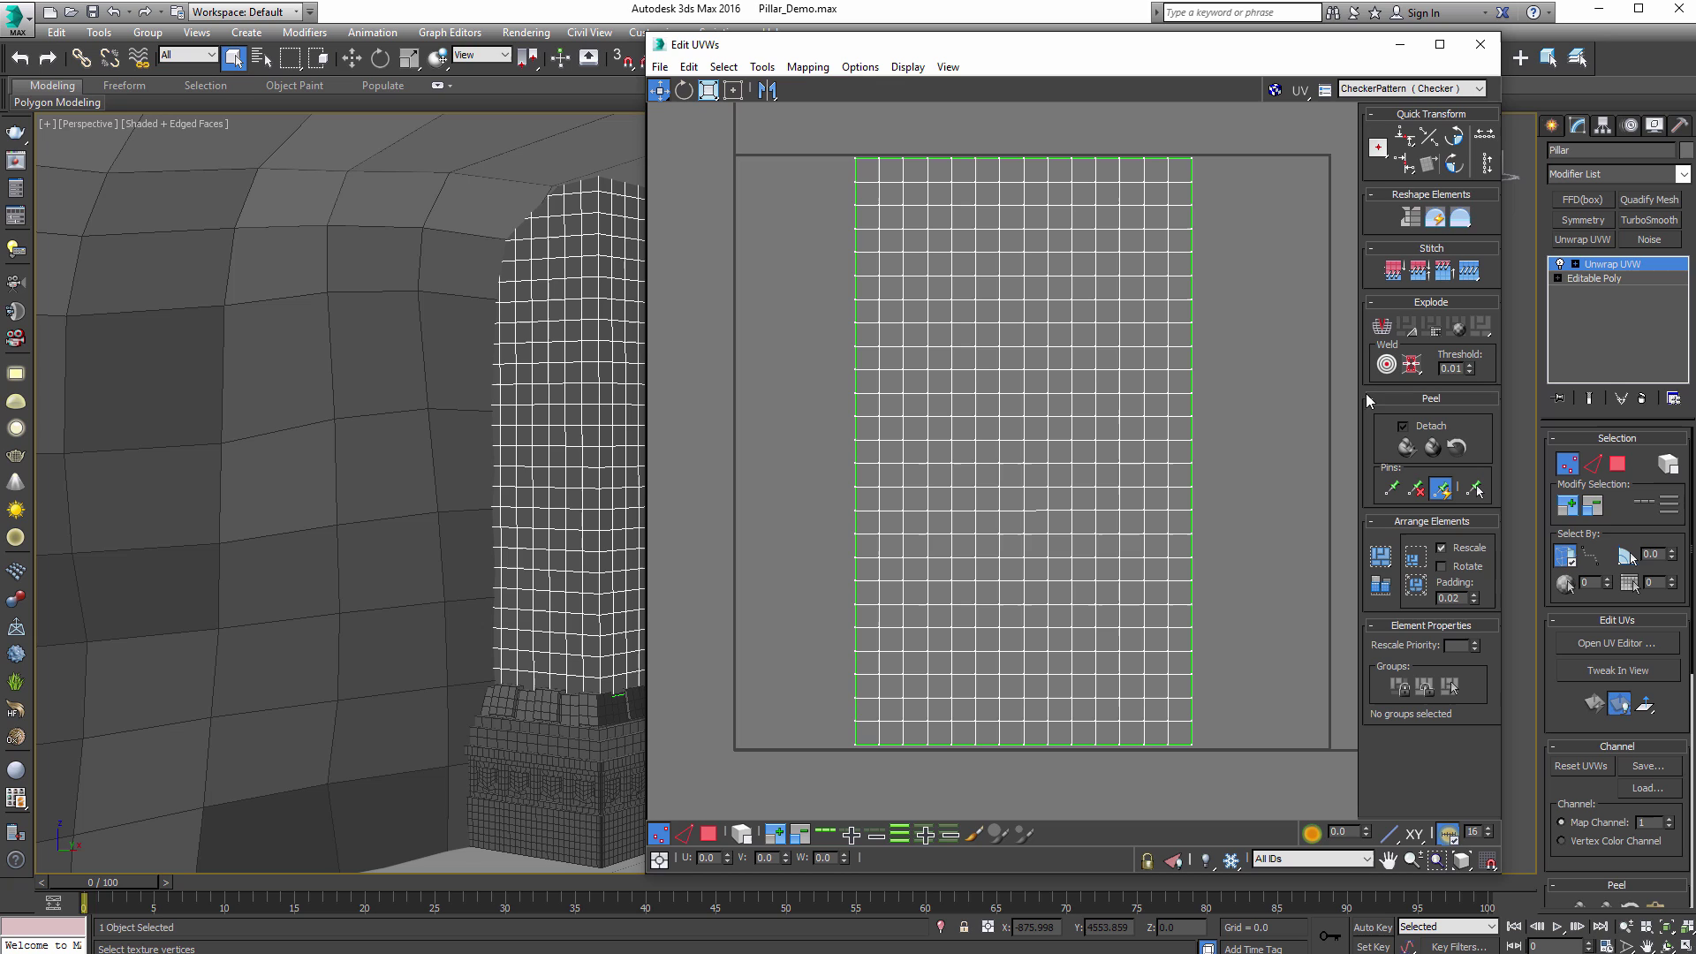
# Step: Render the pillar's UVW template at 2048 by 2048 and position the resulting map for viewing
pyautogui.click(761, 68)
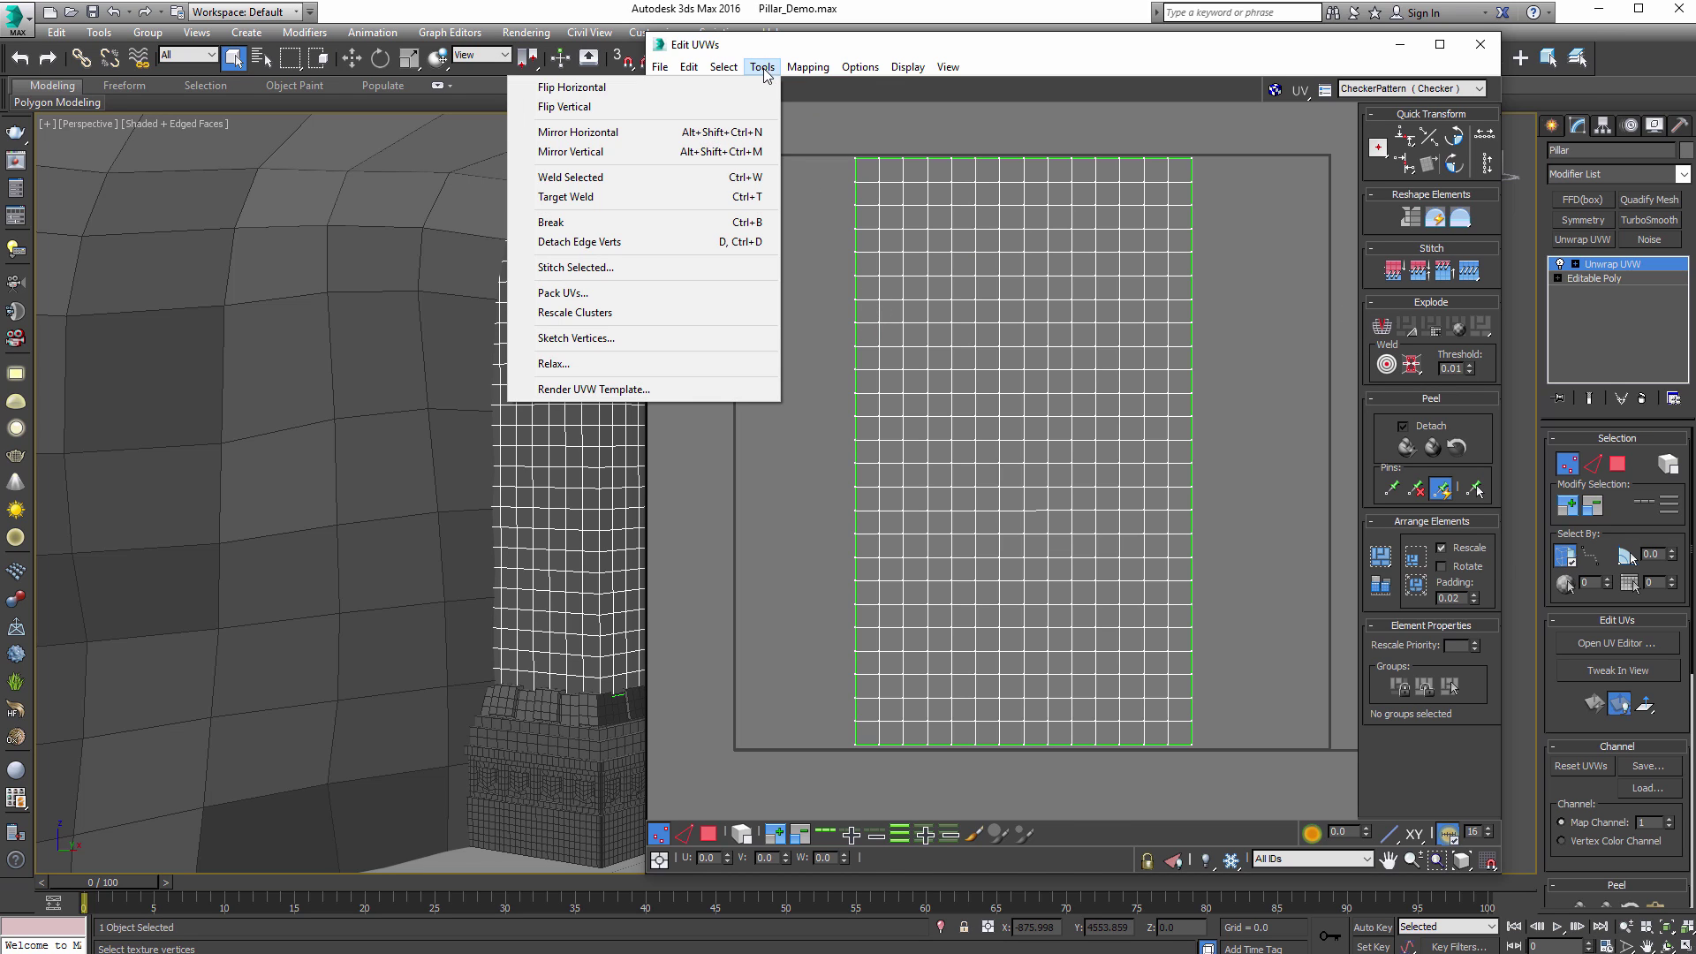
pyautogui.click(677, 389)
pyautogui.moveTo(723, 95); pyautogui.dragTo(514, 119)
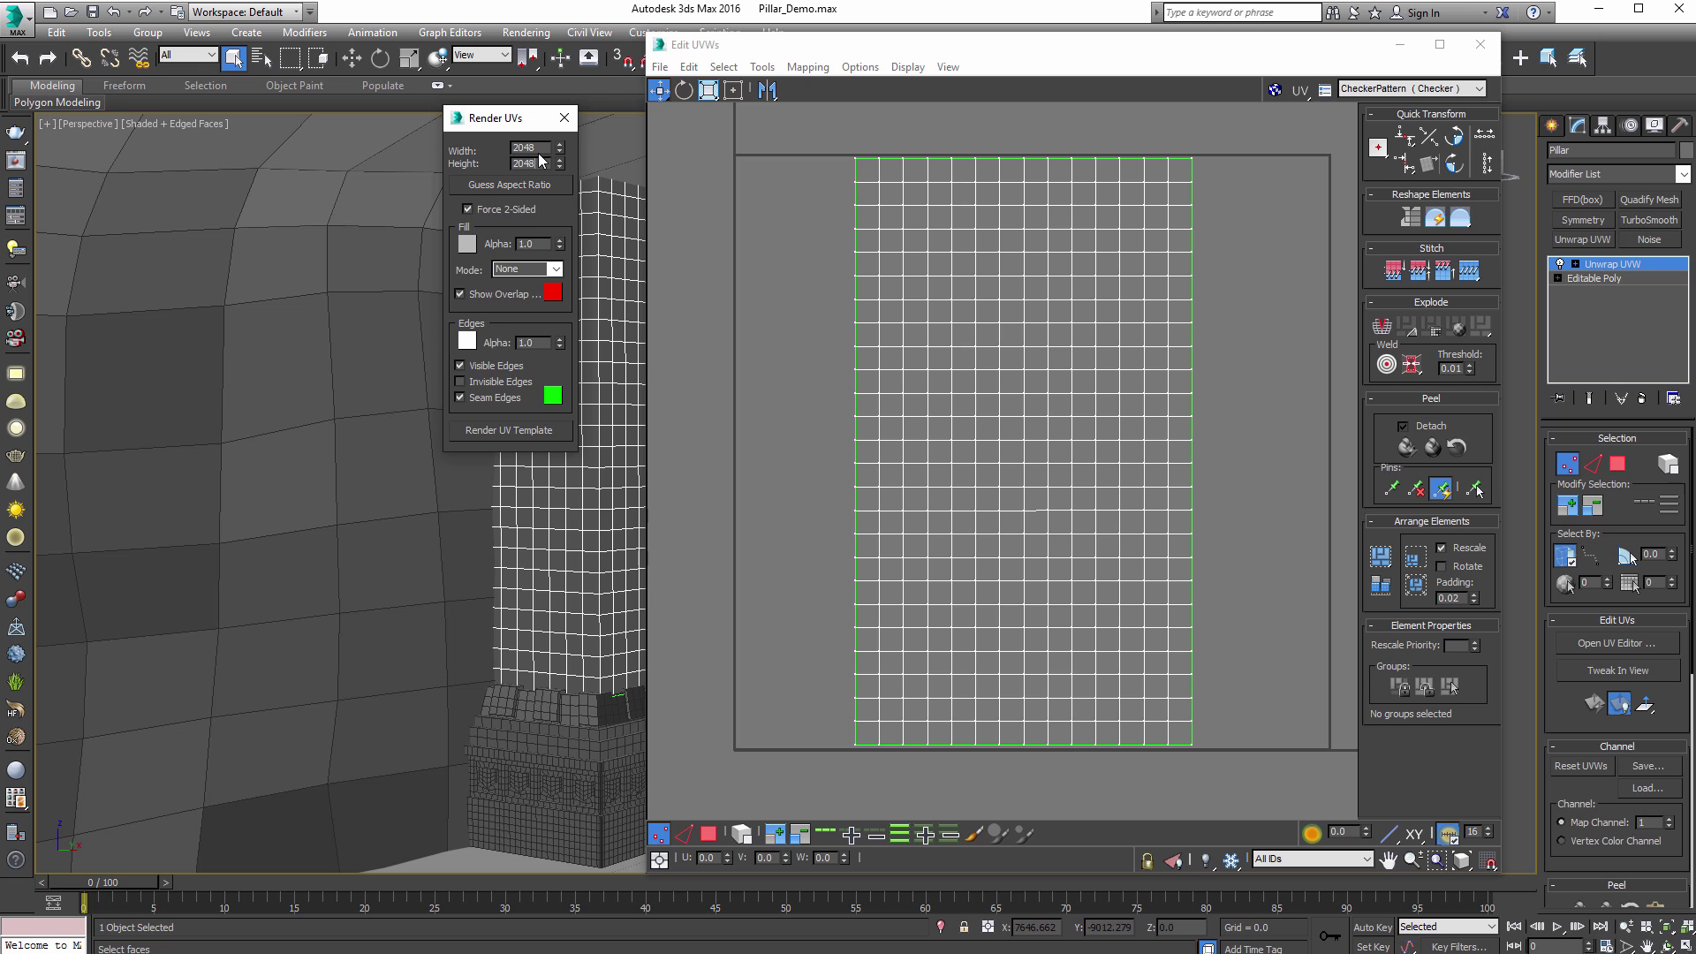
pyautogui.click(518, 428)
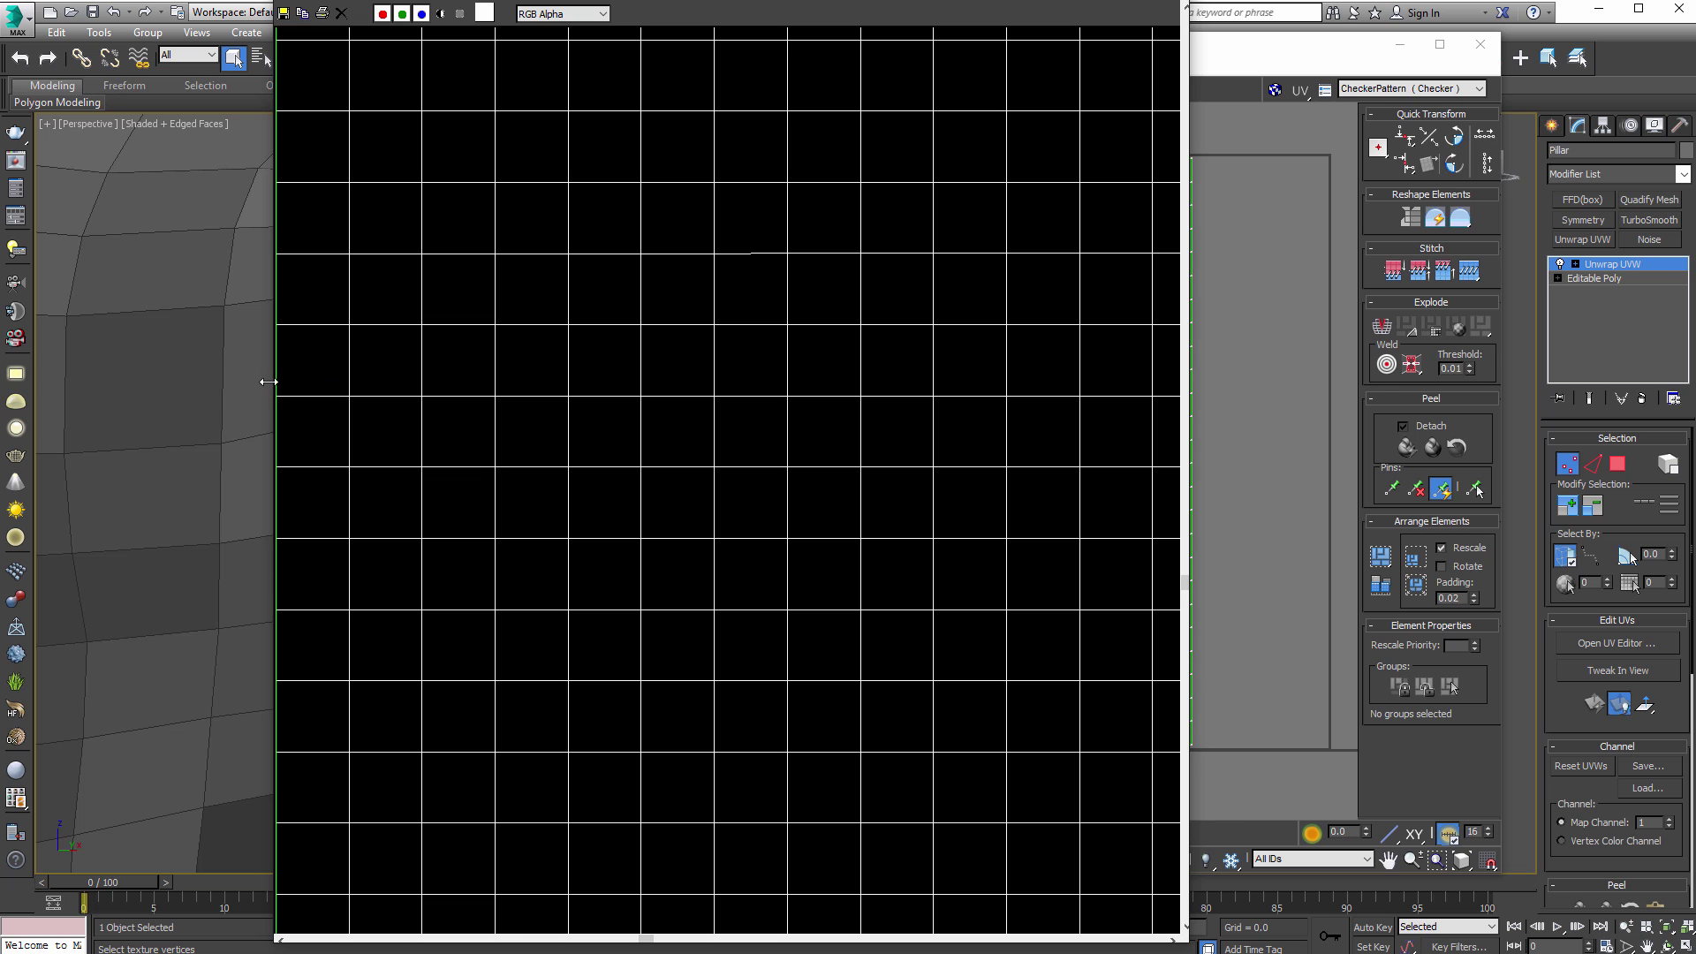
pyautogui.moveTo(268, 381); pyautogui.dragTo(103, 377)
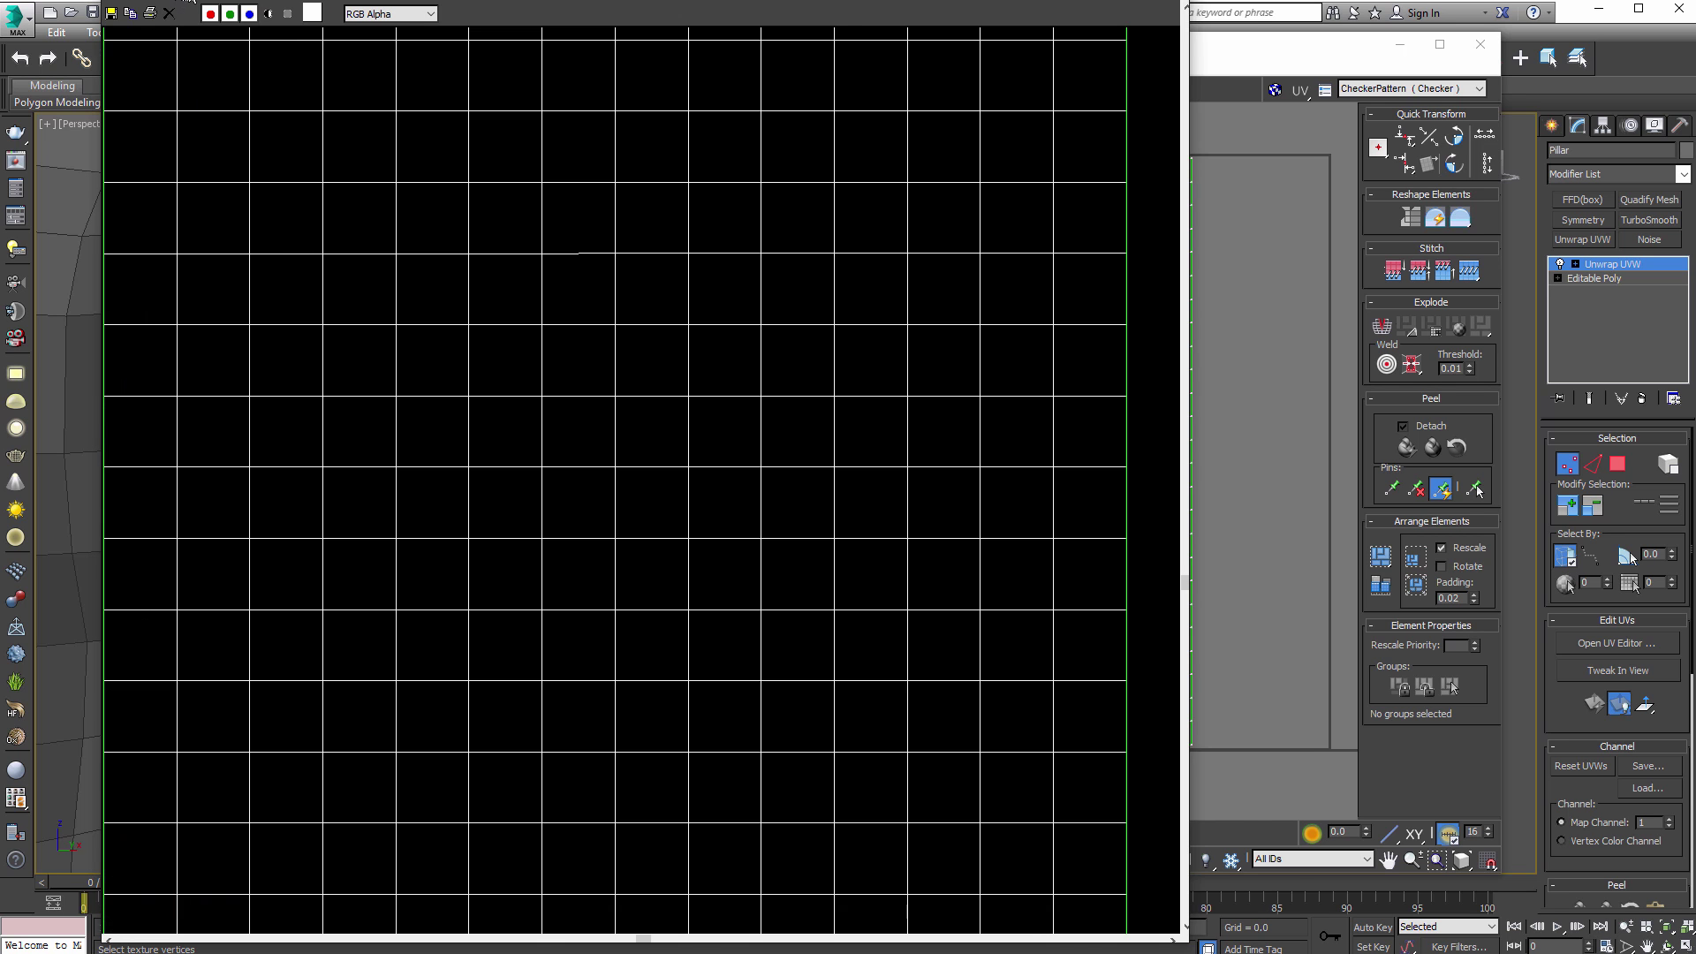
# Step: Start saving the rendered template, choose Targa Image File as the format, and cancel the save
pyautogui.click(217, 106)
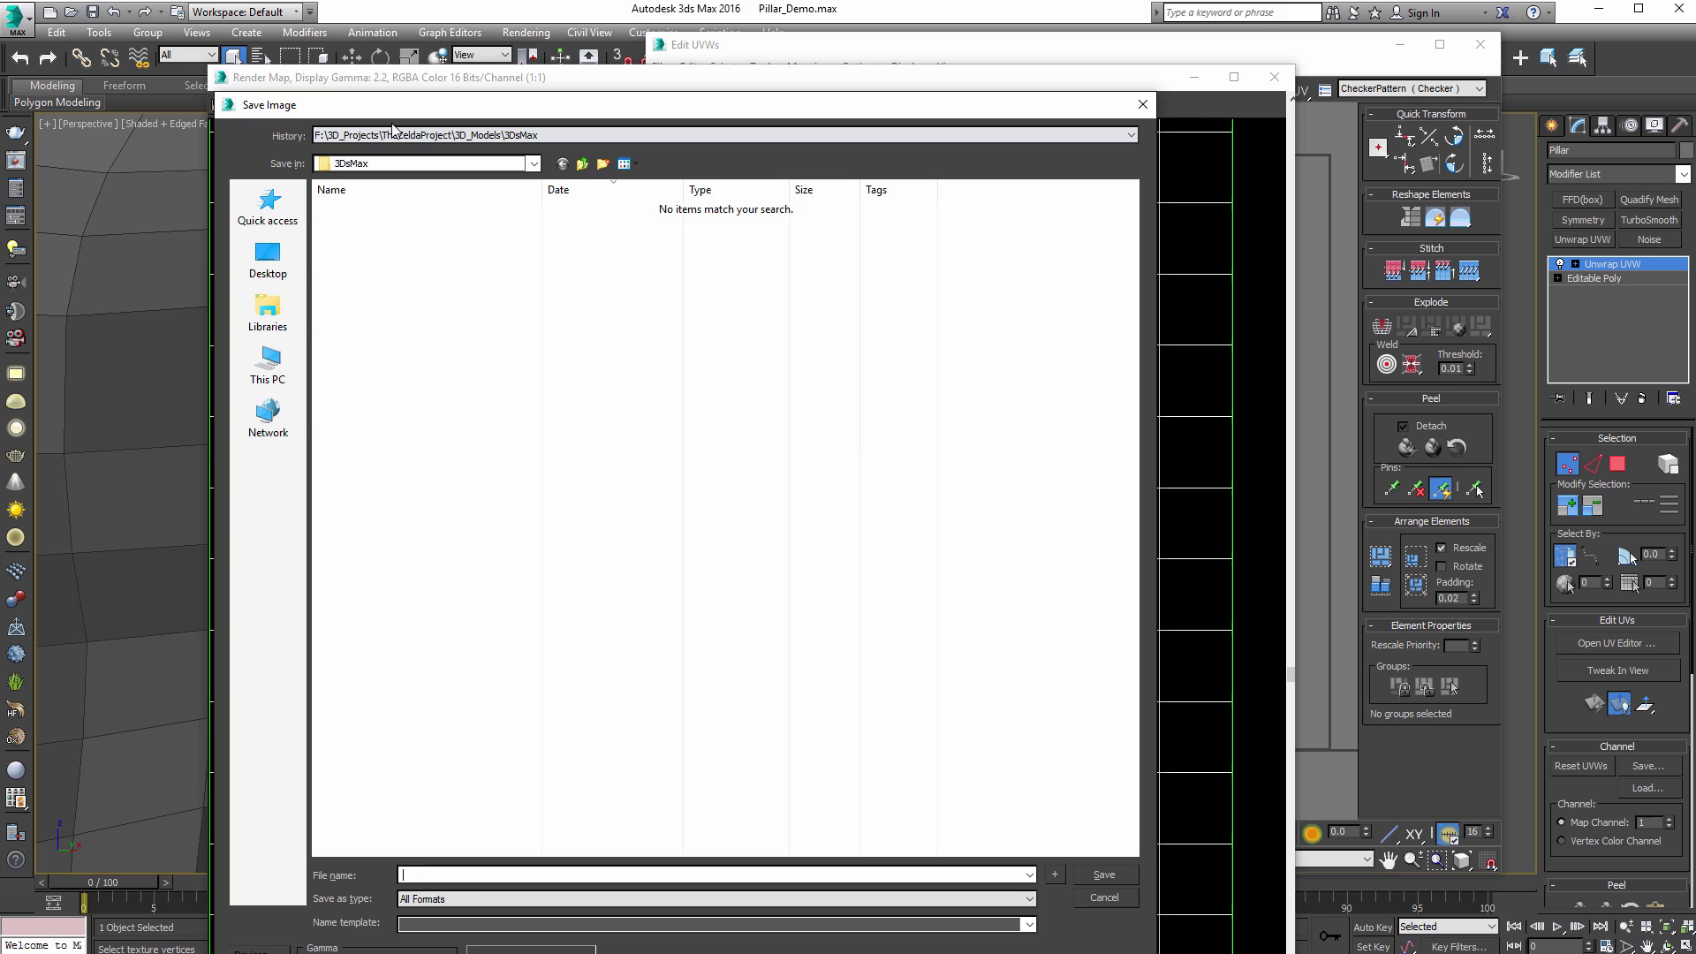
pyautogui.moveTo(474, 103); pyautogui.dragTo(558, 0)
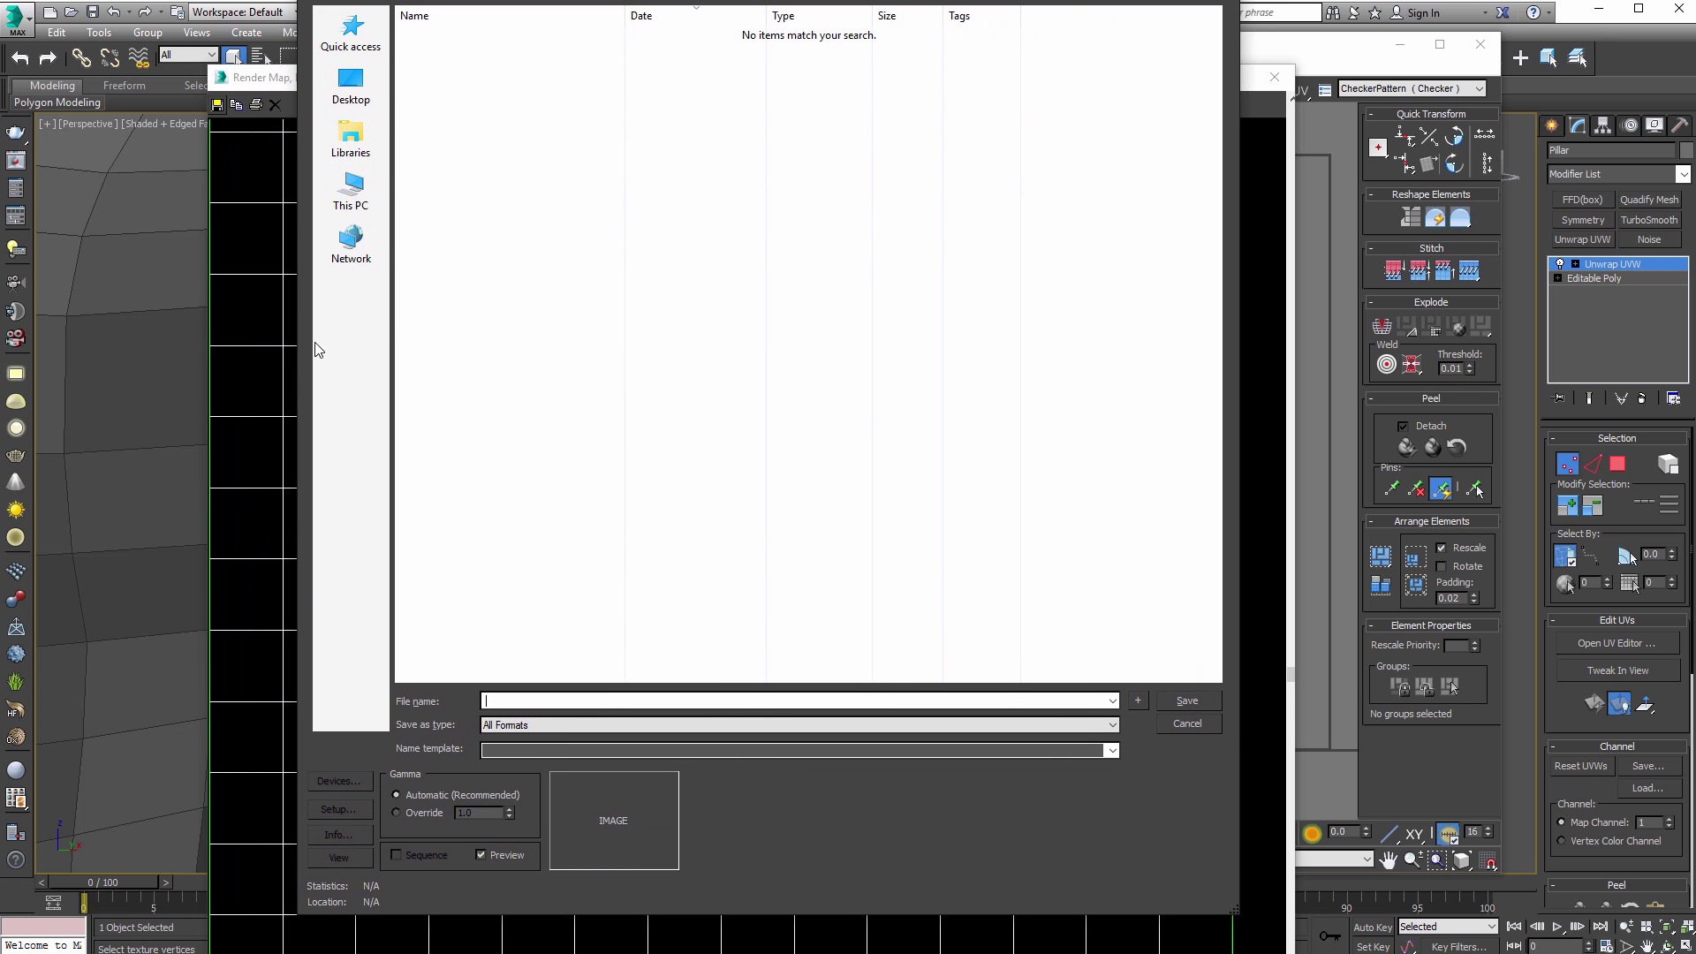
pyautogui.click(730, 727)
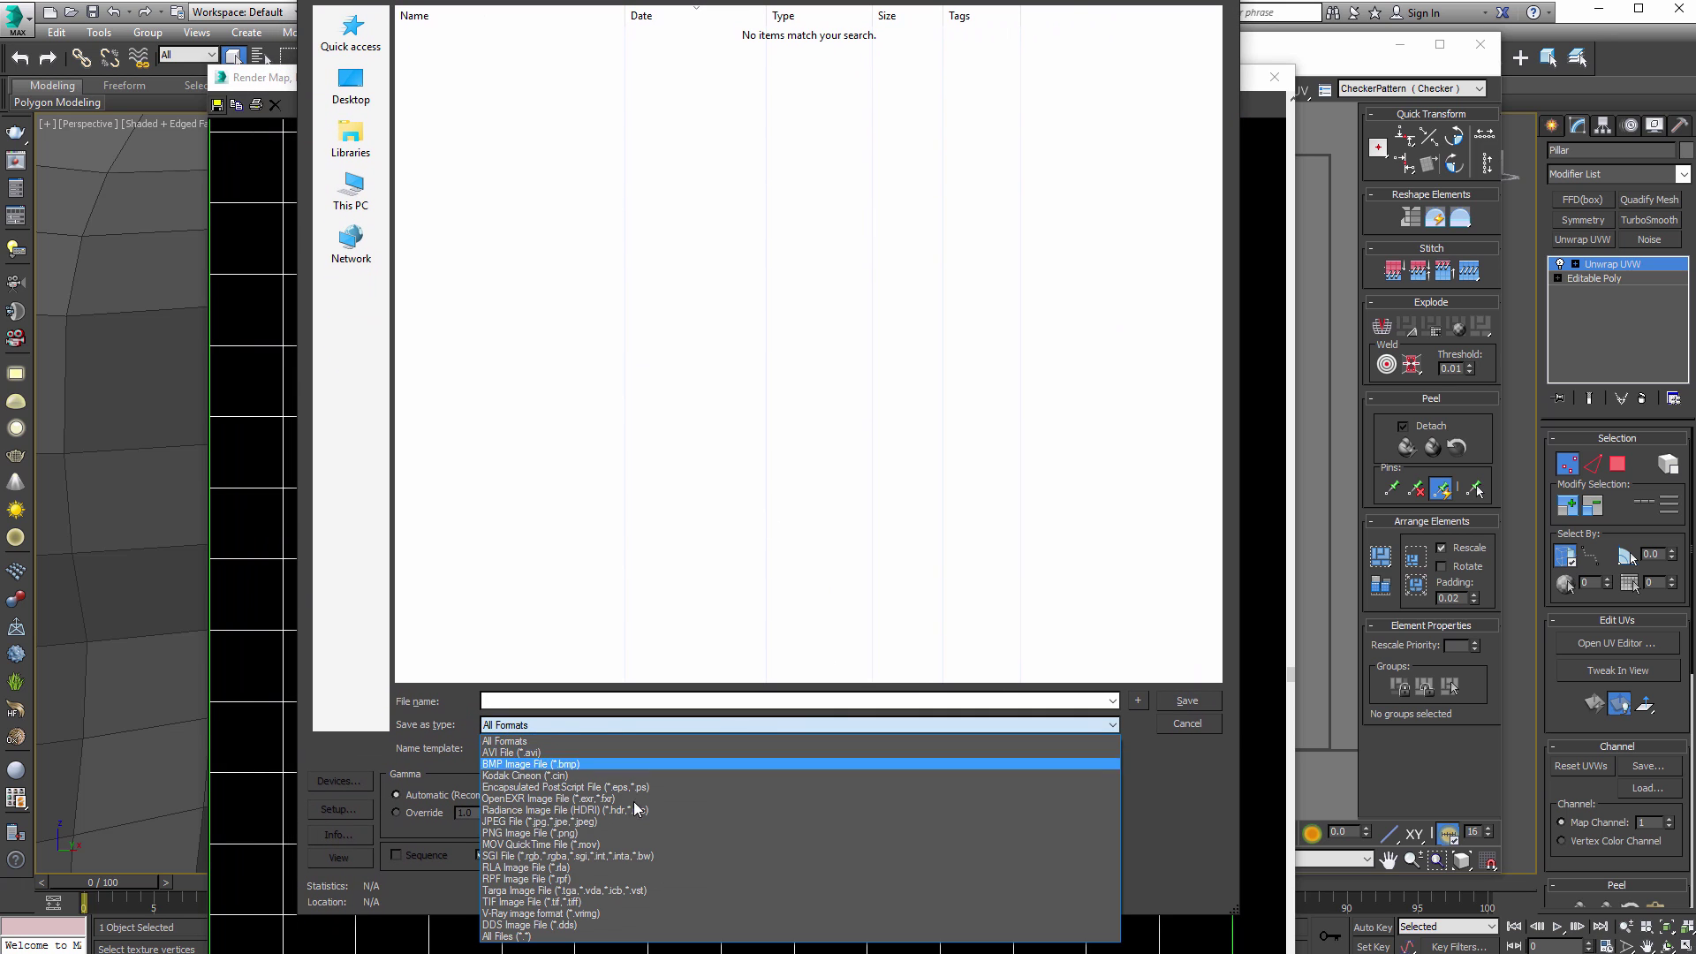
pyautogui.click(609, 886)
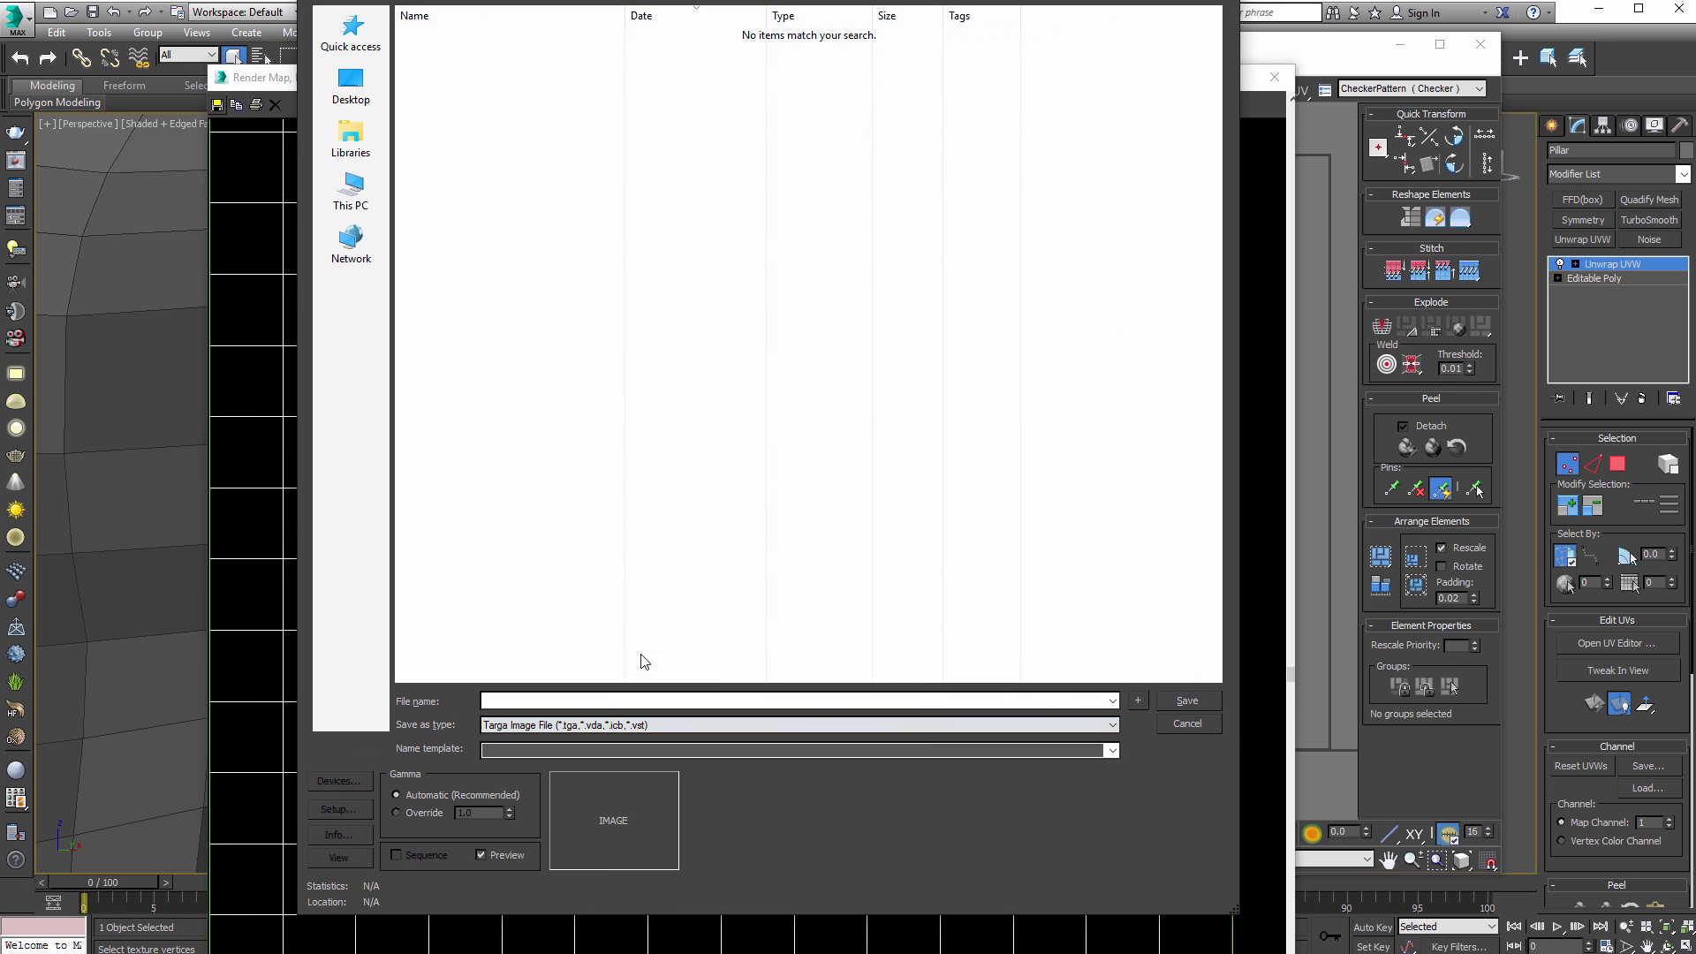
pyautogui.click(1176, 724)
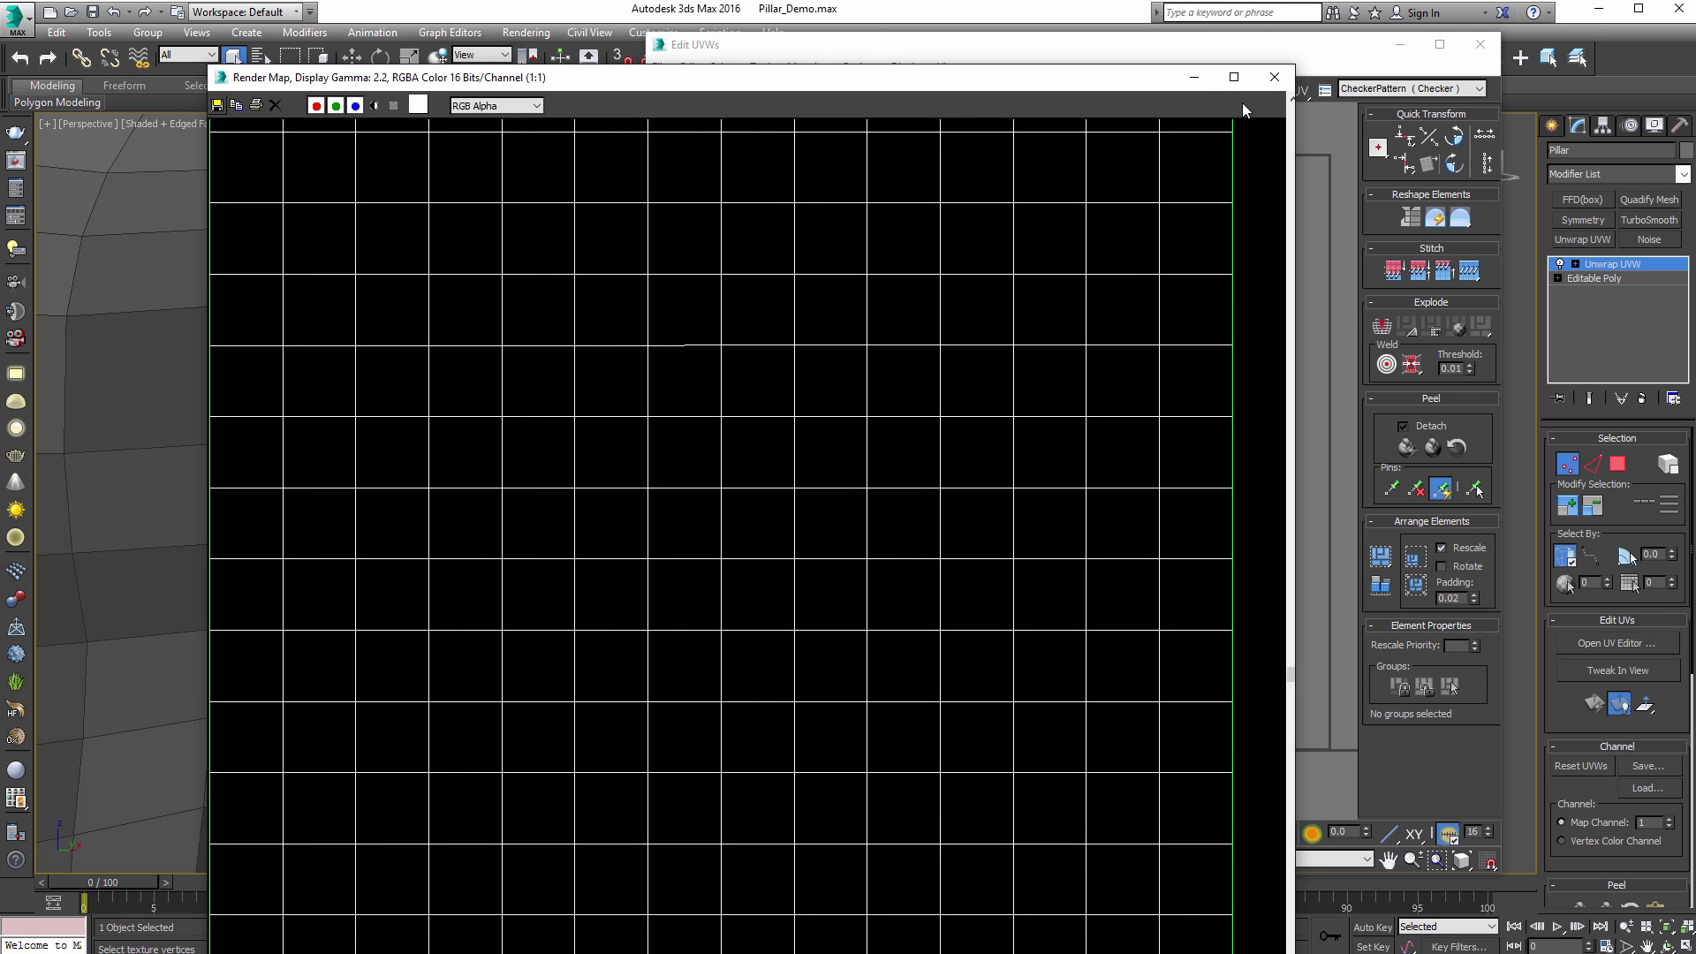
# Step: Close the rendered map and UV editor, and view the scene through PhysCamera002 with safe frames on and edged faces off
pyautogui.click(1278, 72)
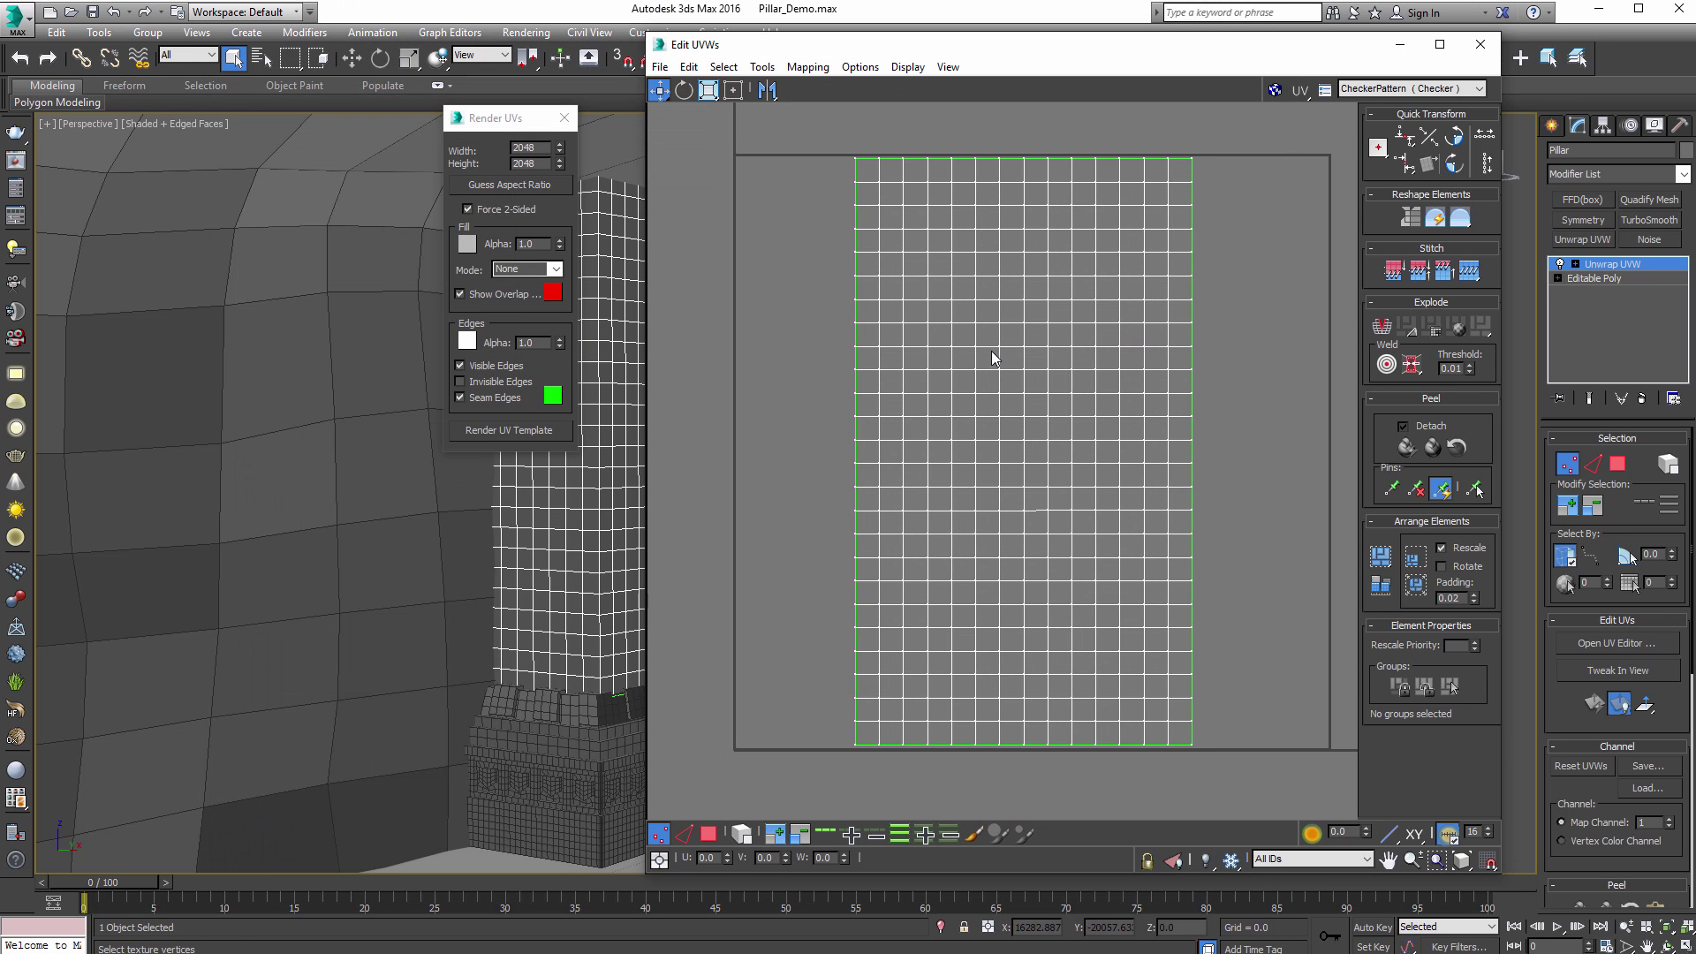
pyautogui.click(1480, 44)
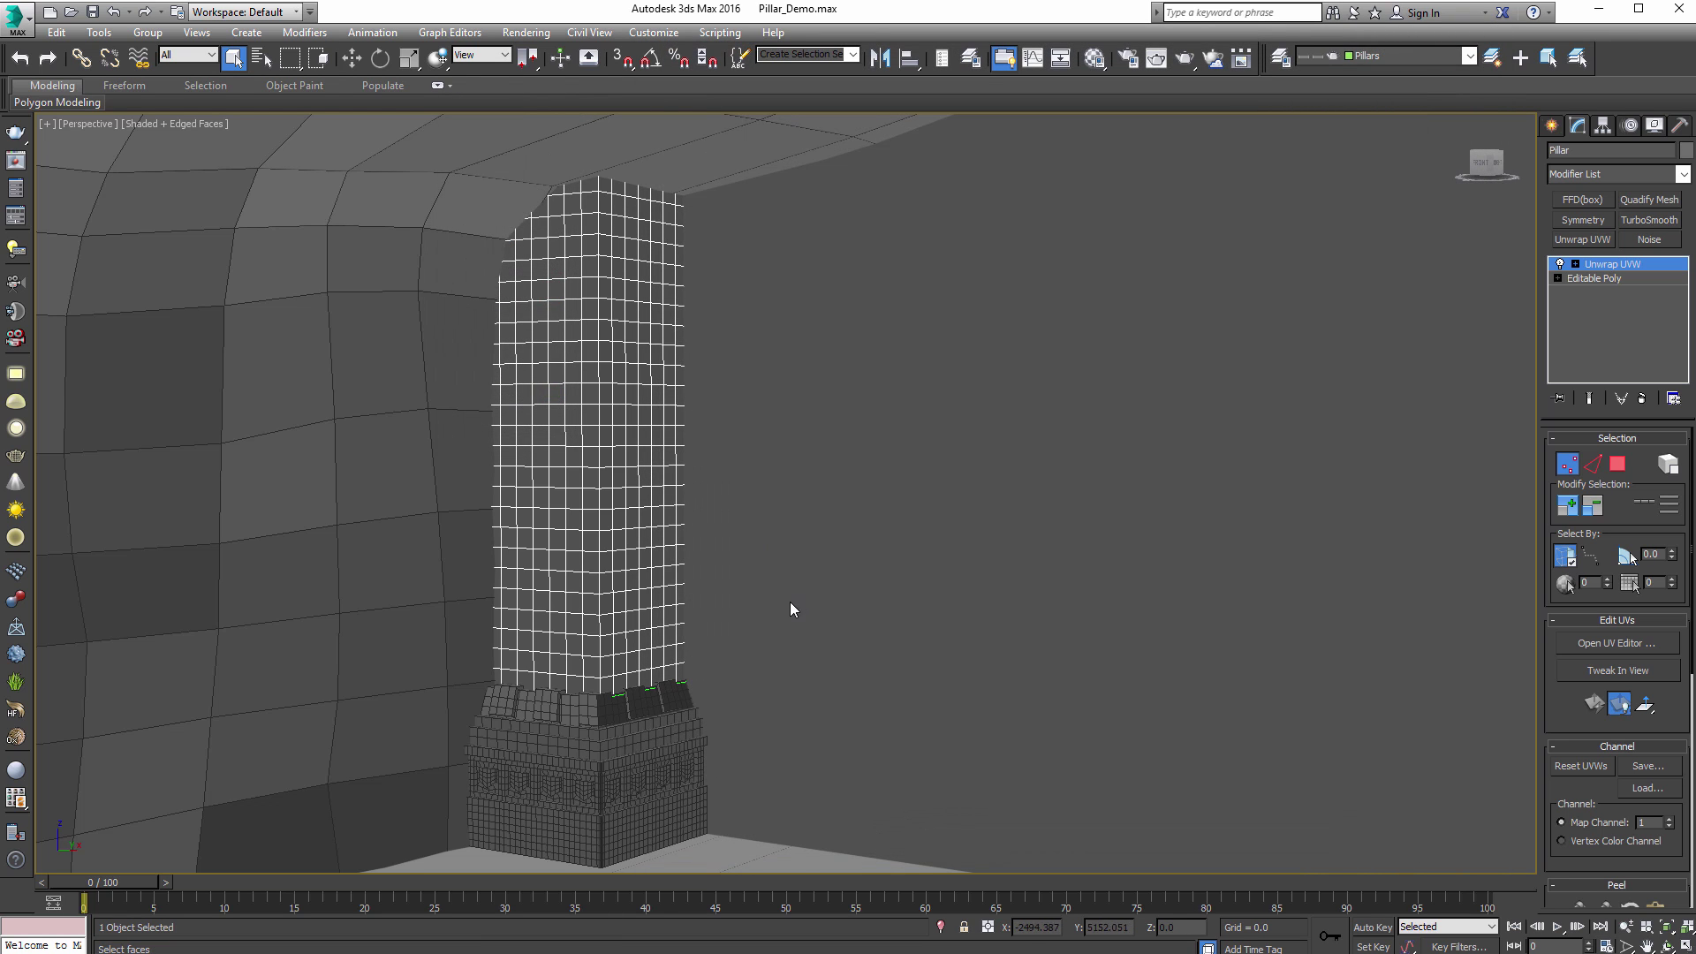
pyautogui.moveTo(790, 601); pyautogui.dragTo(862, 542, button='middle')
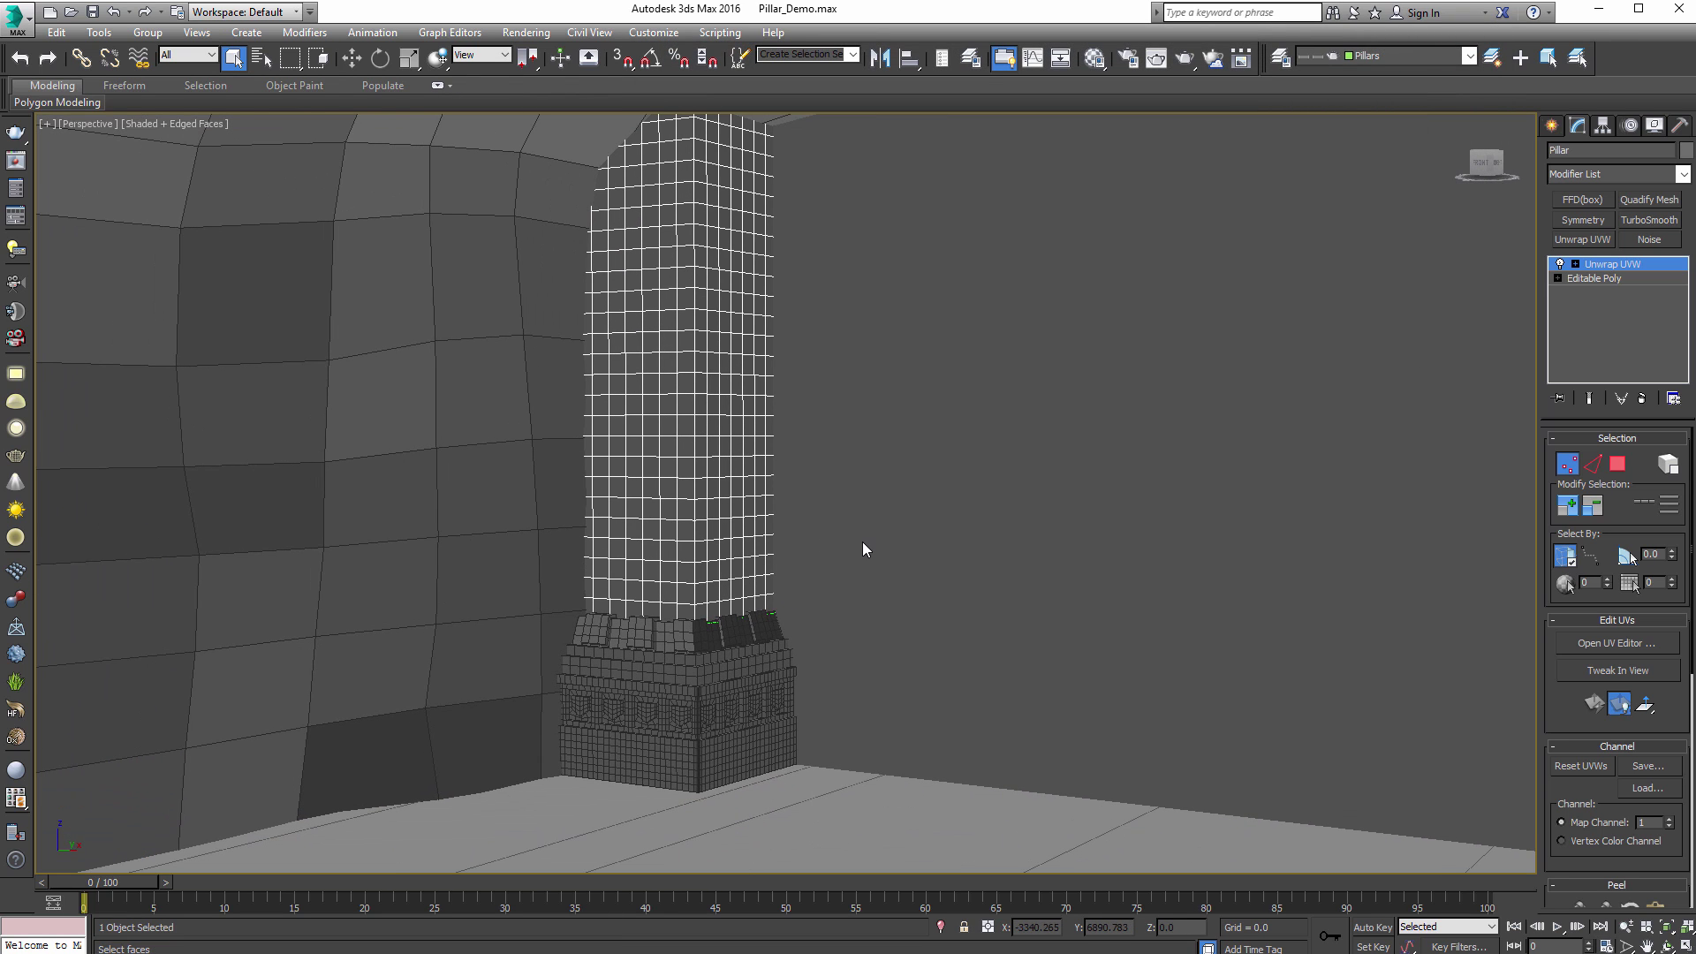
pyautogui.press('c')
pyautogui.click(896, 661)
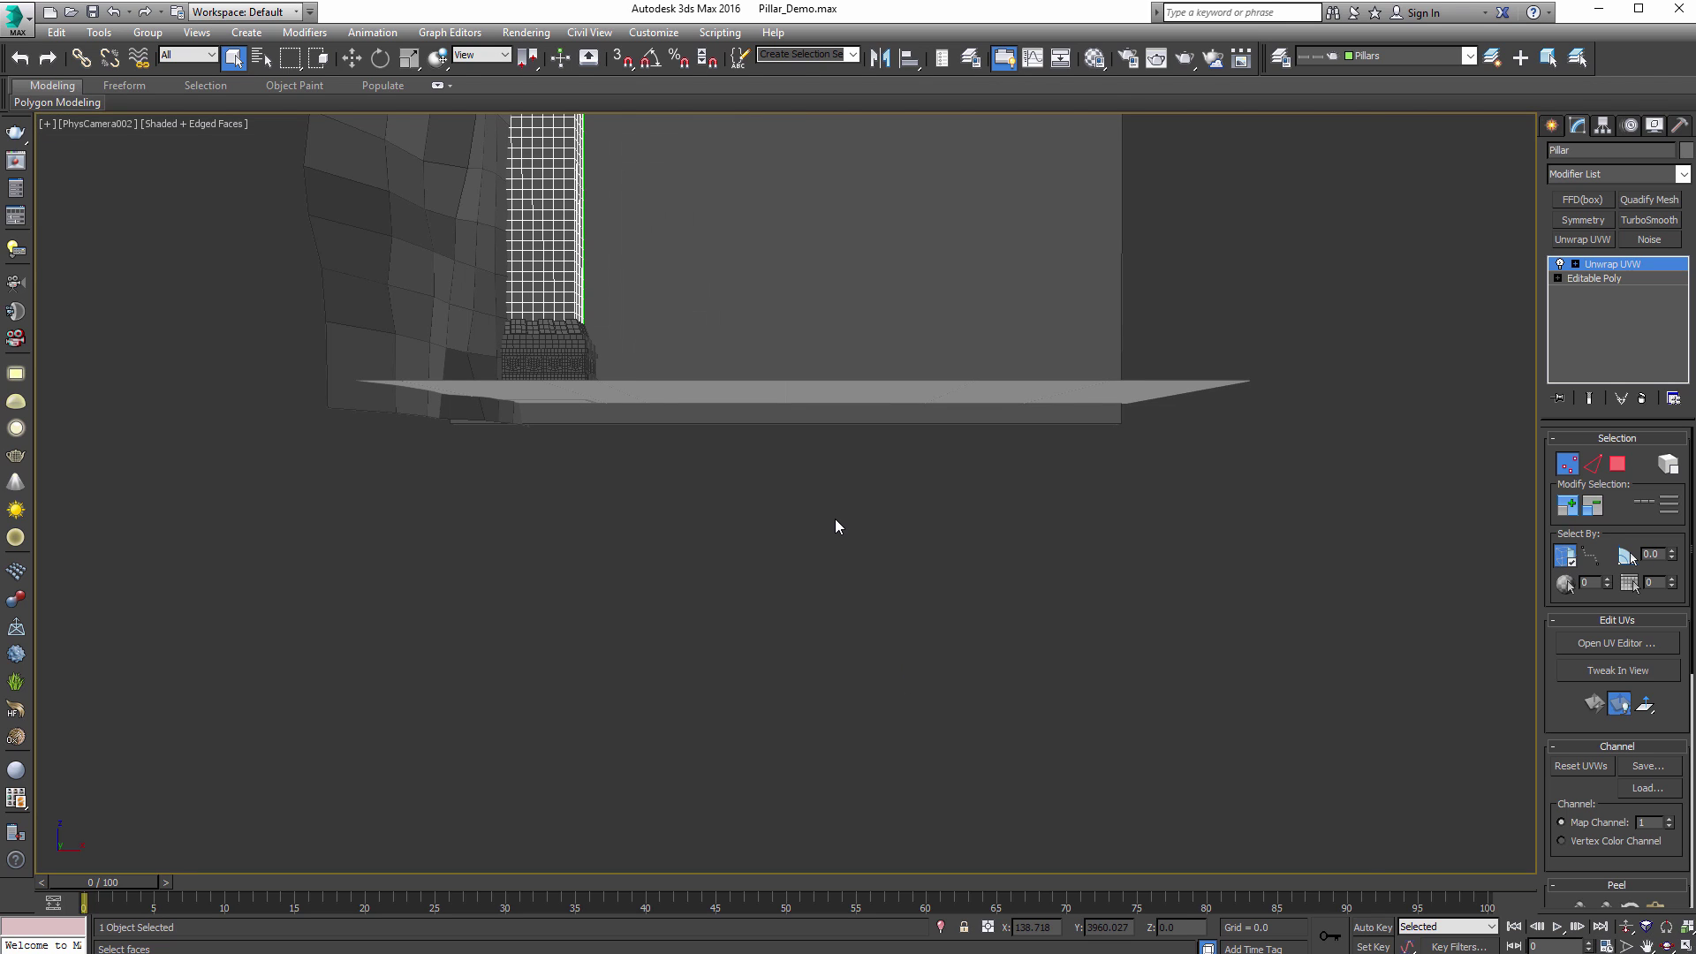
pyautogui.hotkey('shift', 'f')
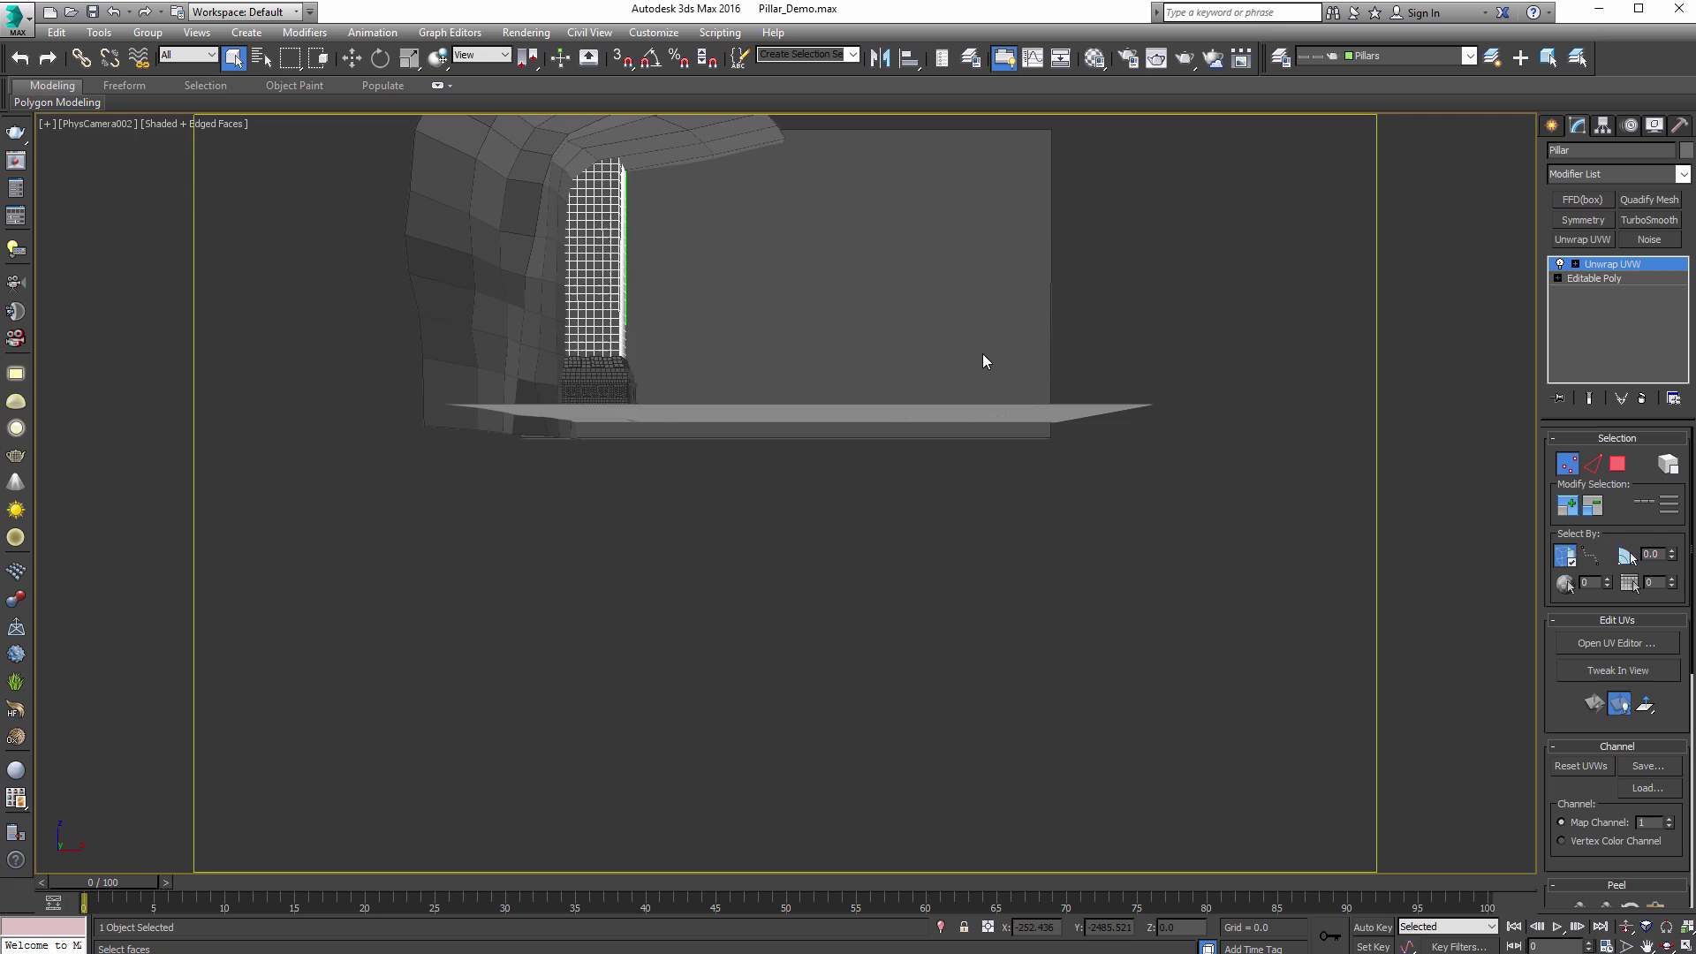
pyautogui.press('F4')
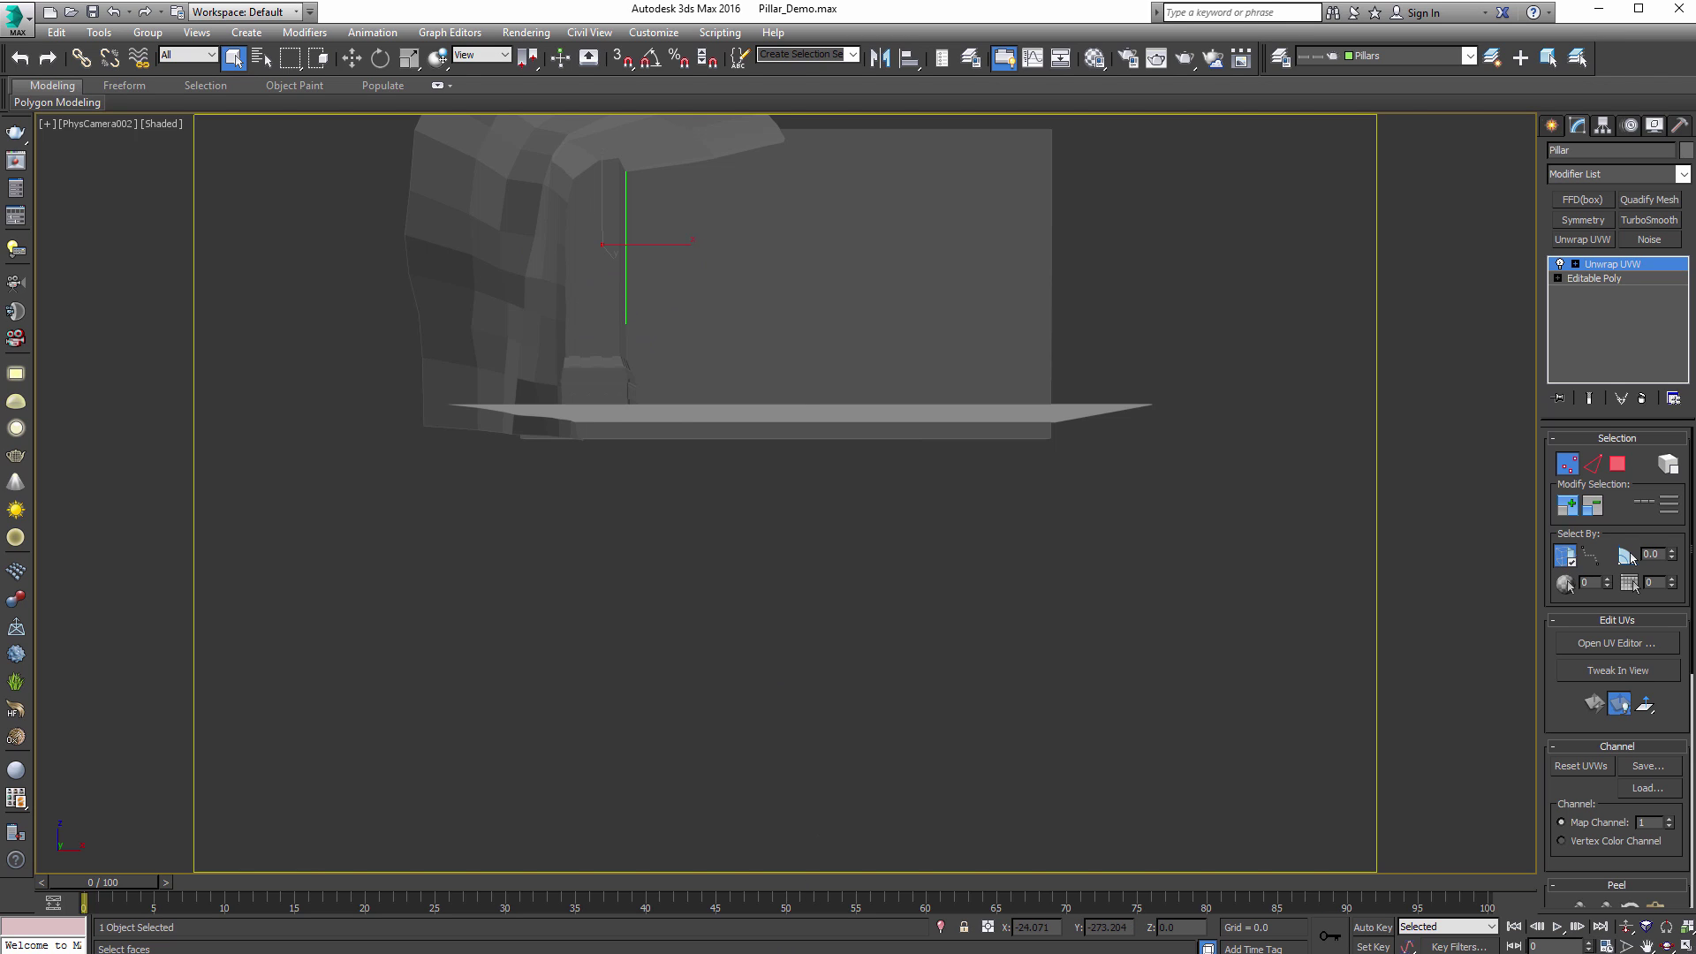
# Step: Switch to Photoshop and compare the Pillar_Template.psd canvas with the Wireframe layer hidden and shown
pyautogui.hotkey('alt', 'Tab')
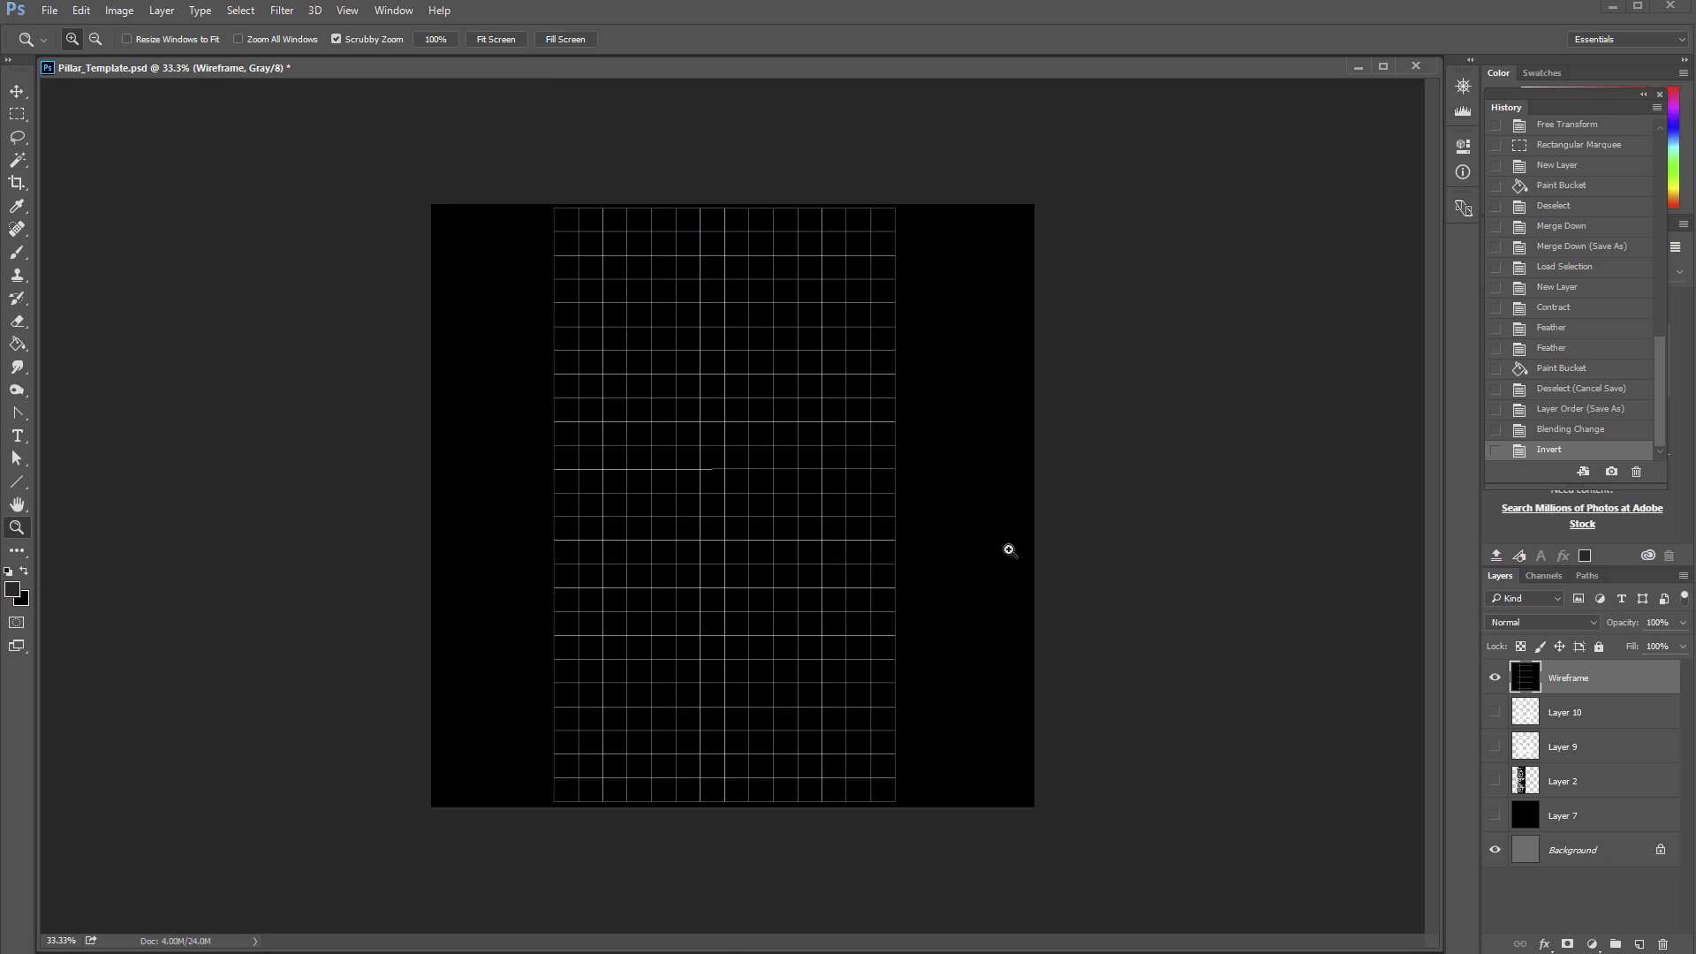
pyautogui.click(808, 570)
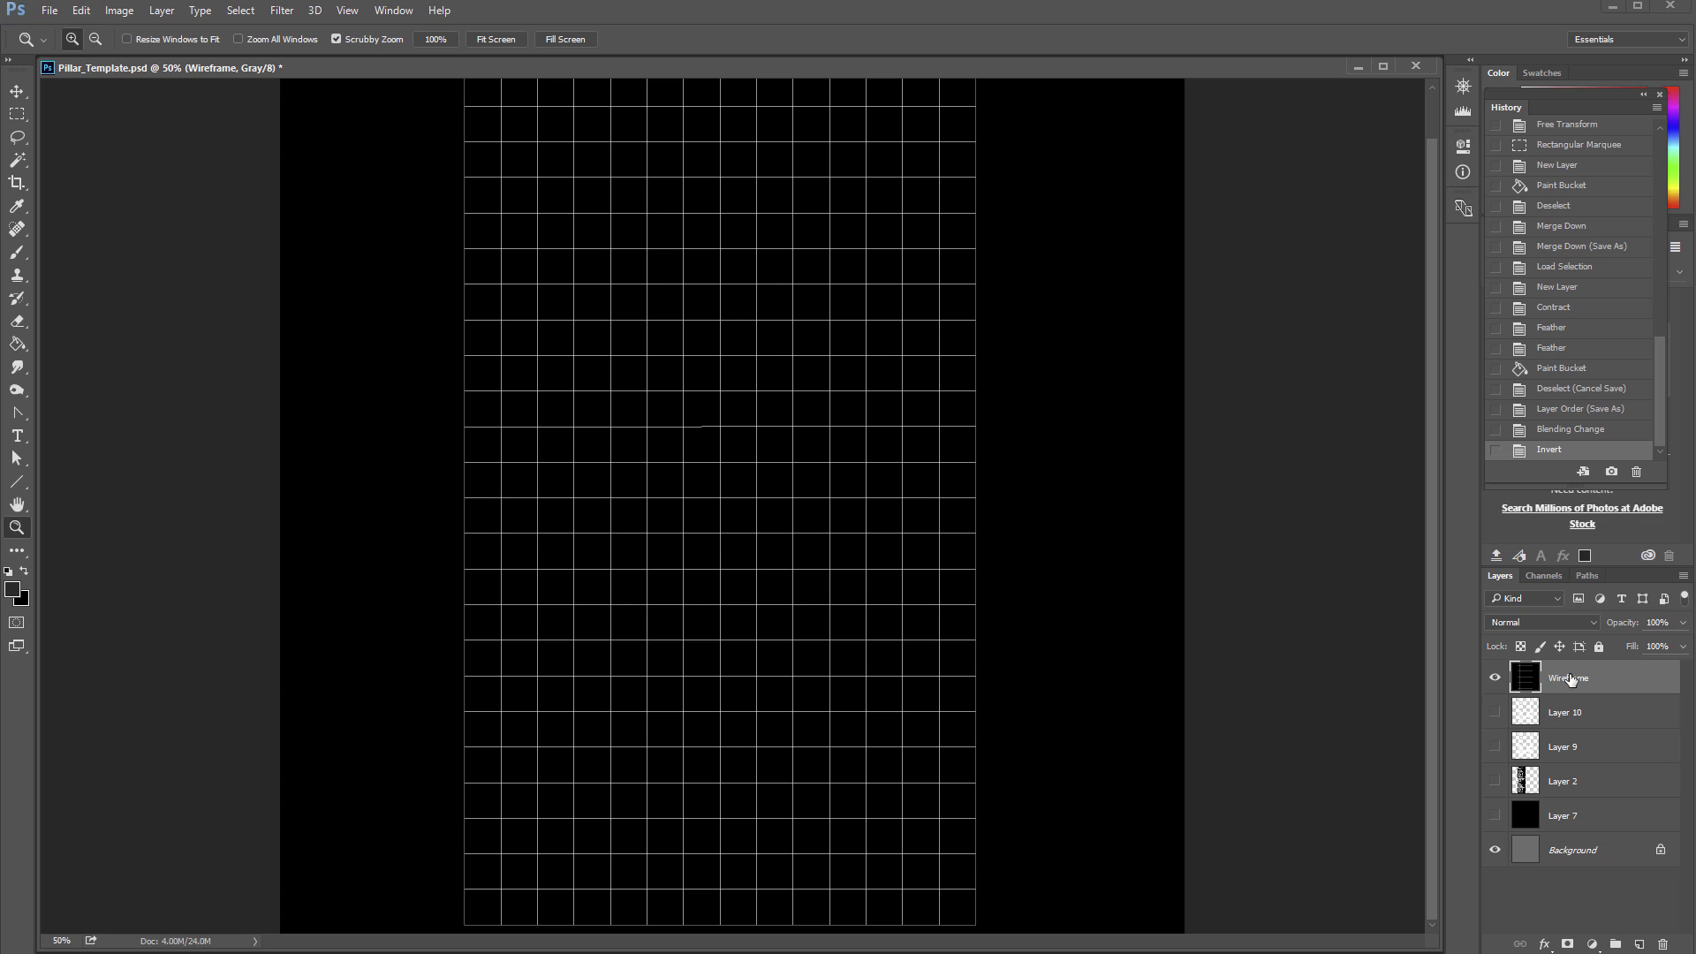
pyautogui.click(1494, 677)
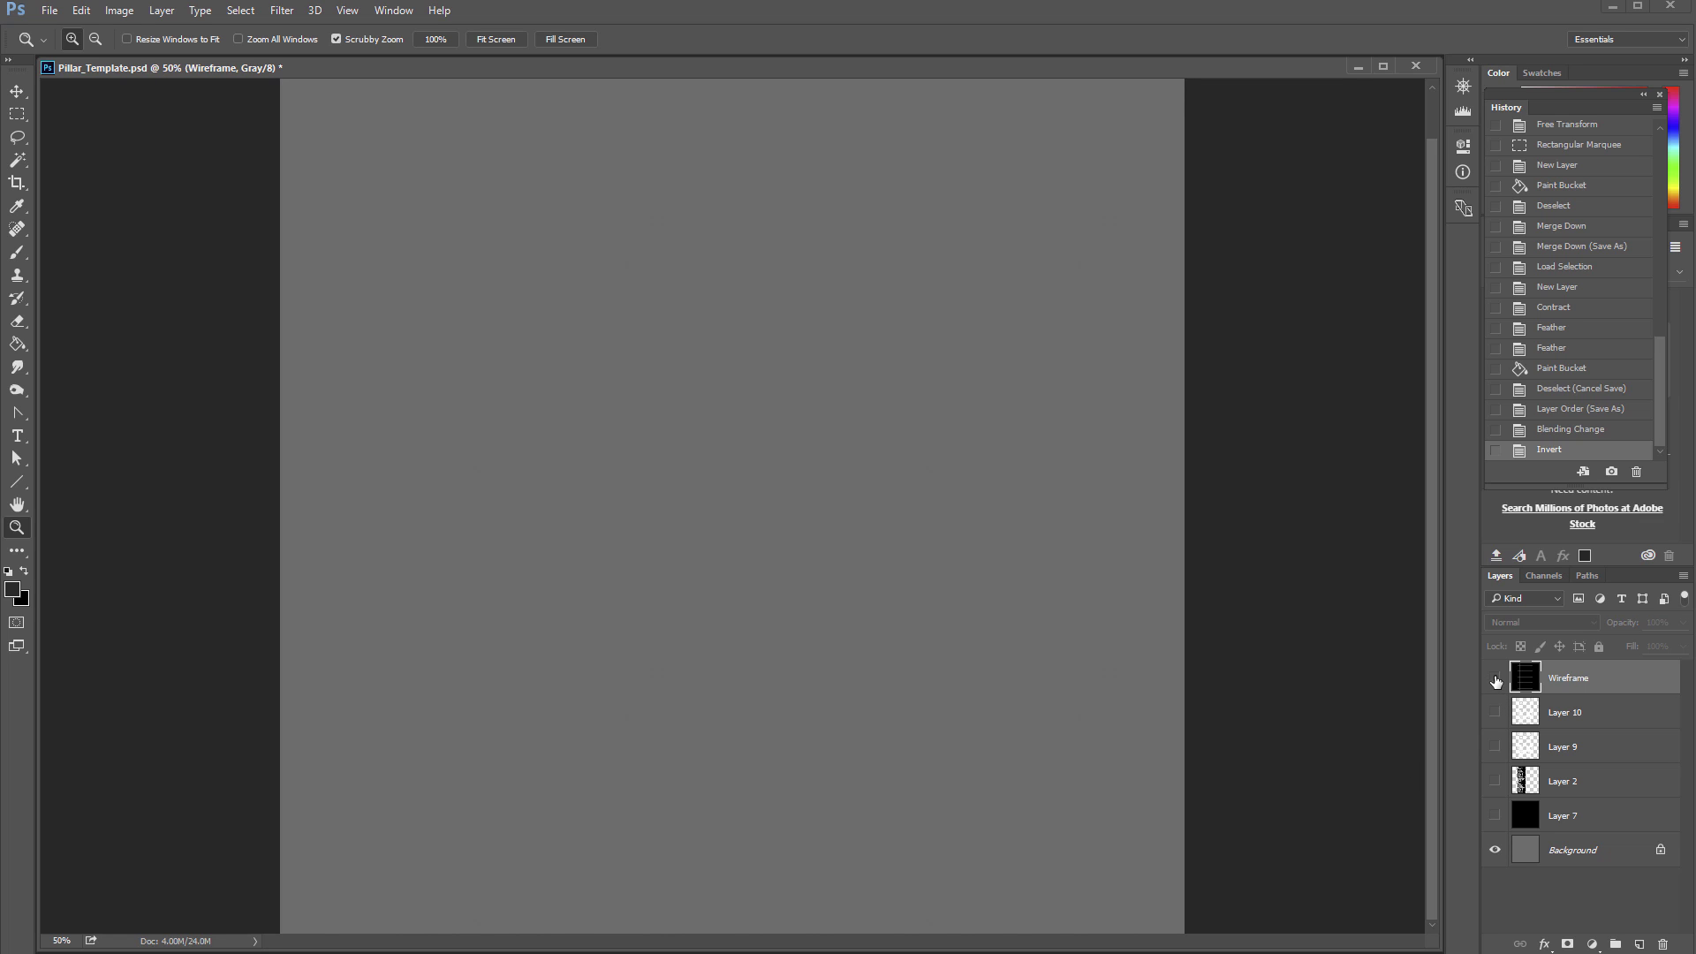
pyautogui.click(1494, 678)
# Step: Set the Wireframe layer's blending mode to Multiply and invert its colors
pyautogui.click(1594, 622)
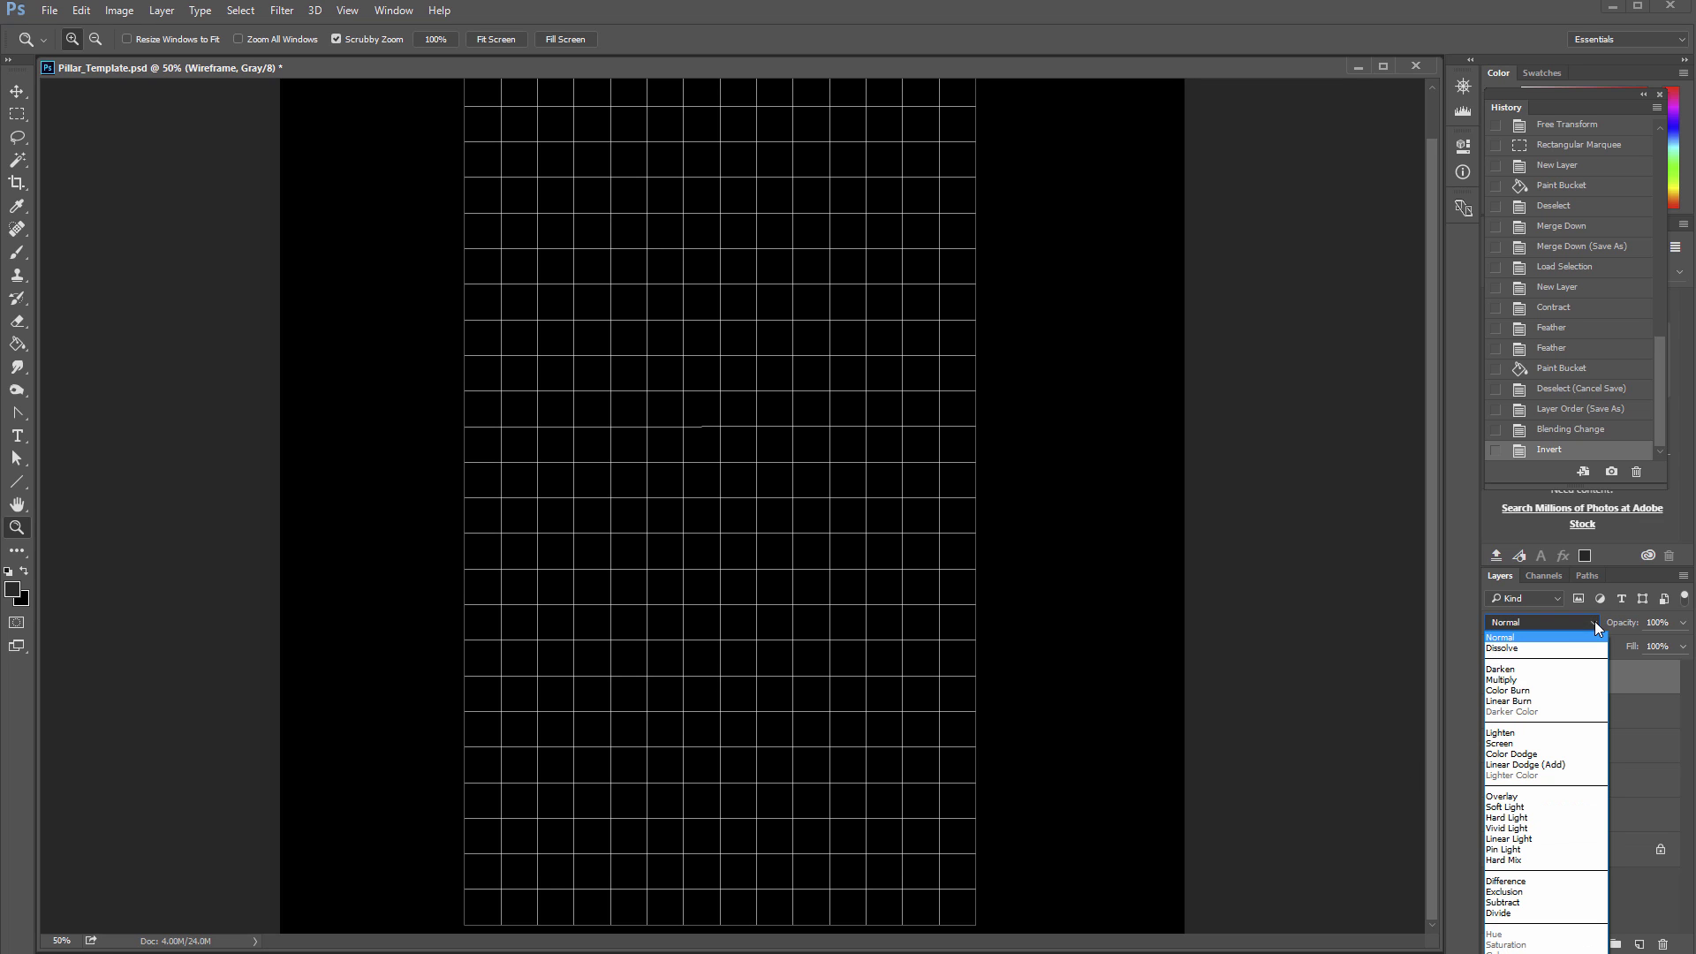
pyautogui.click(1532, 682)
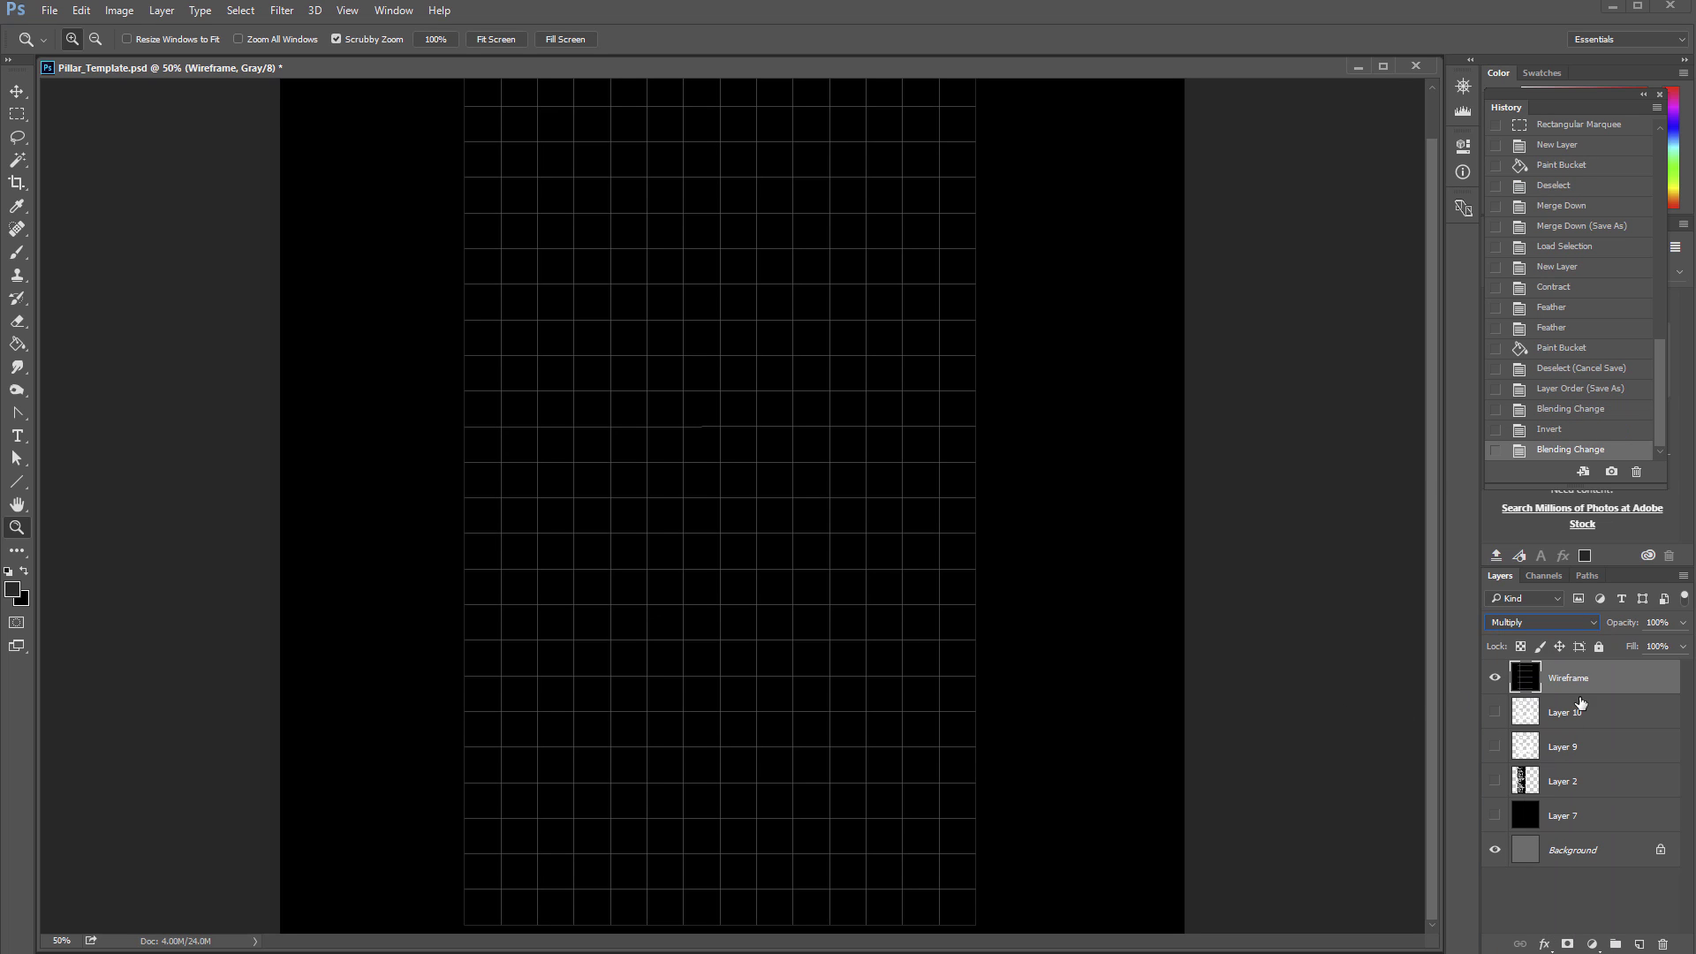
pyautogui.hotkey('ctrl', 'i')
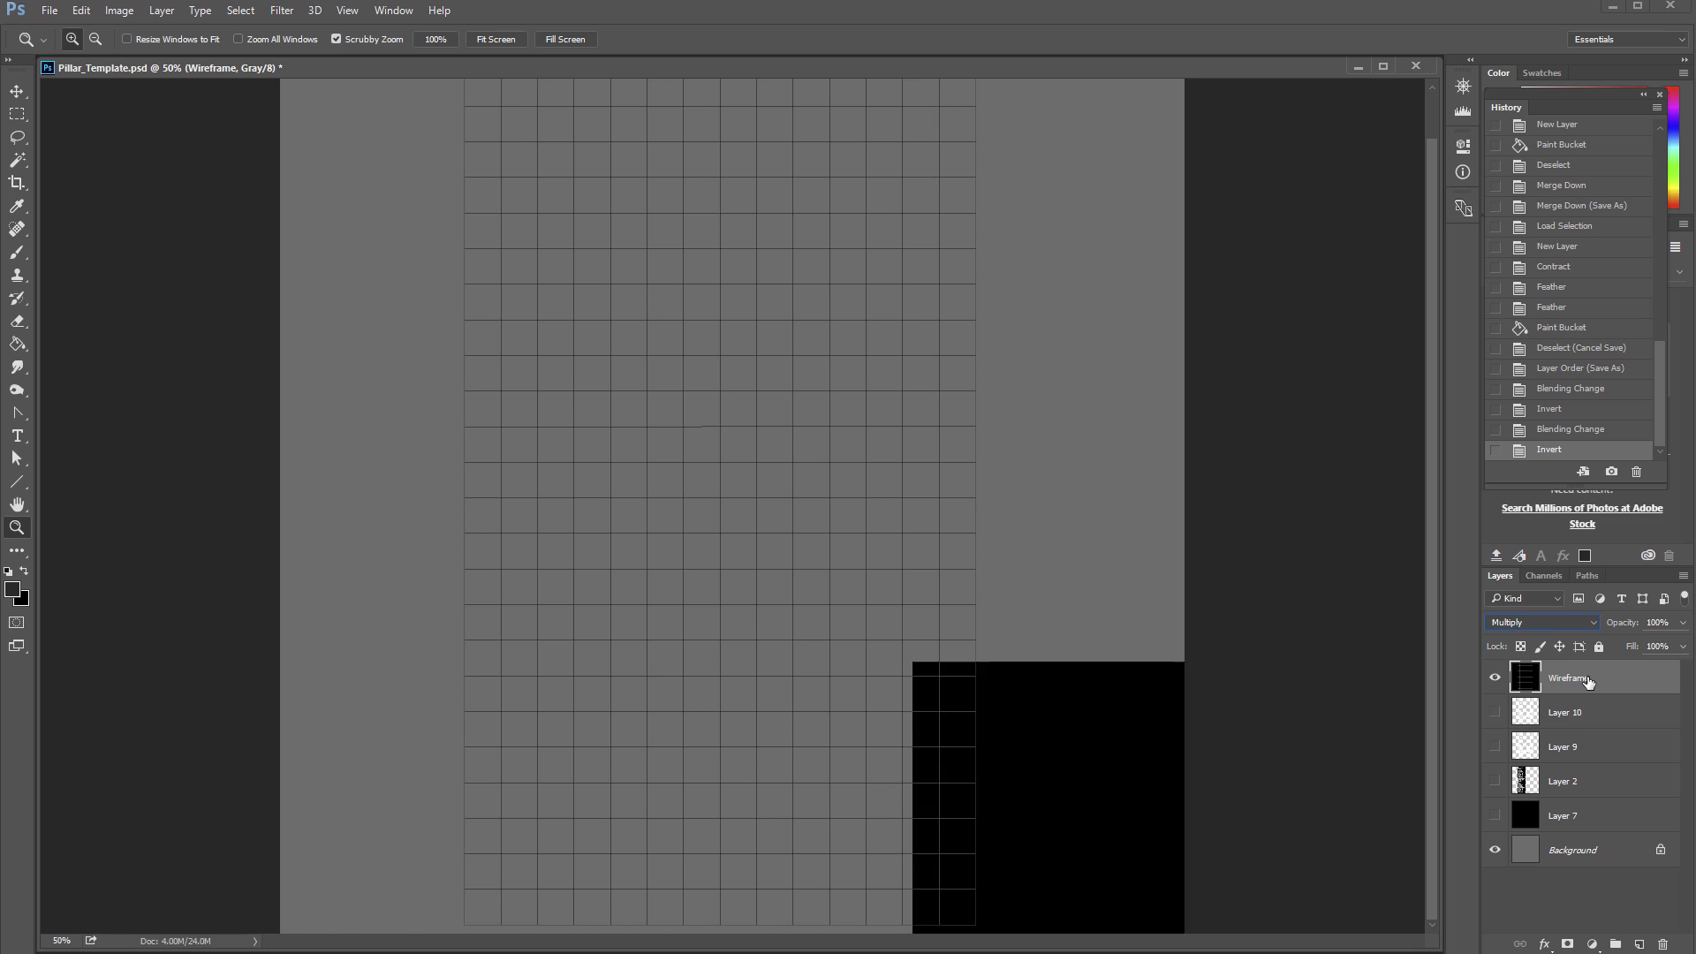
pyautogui.moveTo(634, 581); pyautogui.dragTo(688, 568)
pyautogui.keyDown('alt'); pyautogui.click(691, 568); pyautogui.keyUp('alt')
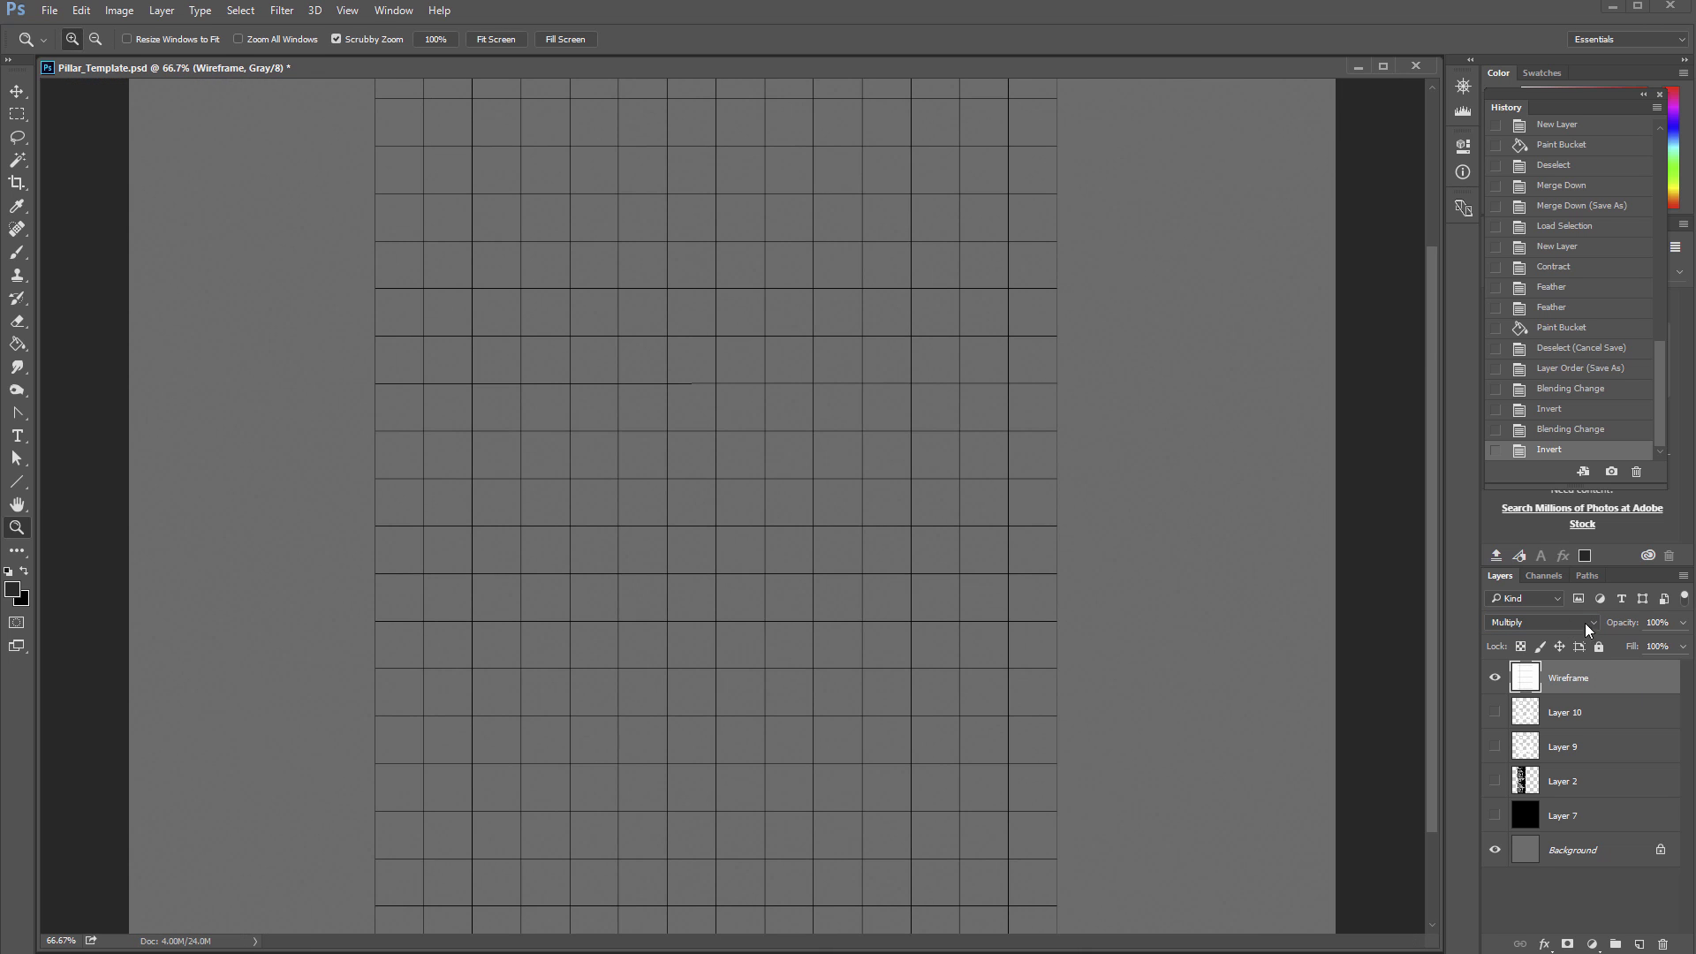
# Step: Add a new empty layer directly above Layer 9
pyautogui.click(1565, 747)
pyautogui.click(1637, 944)
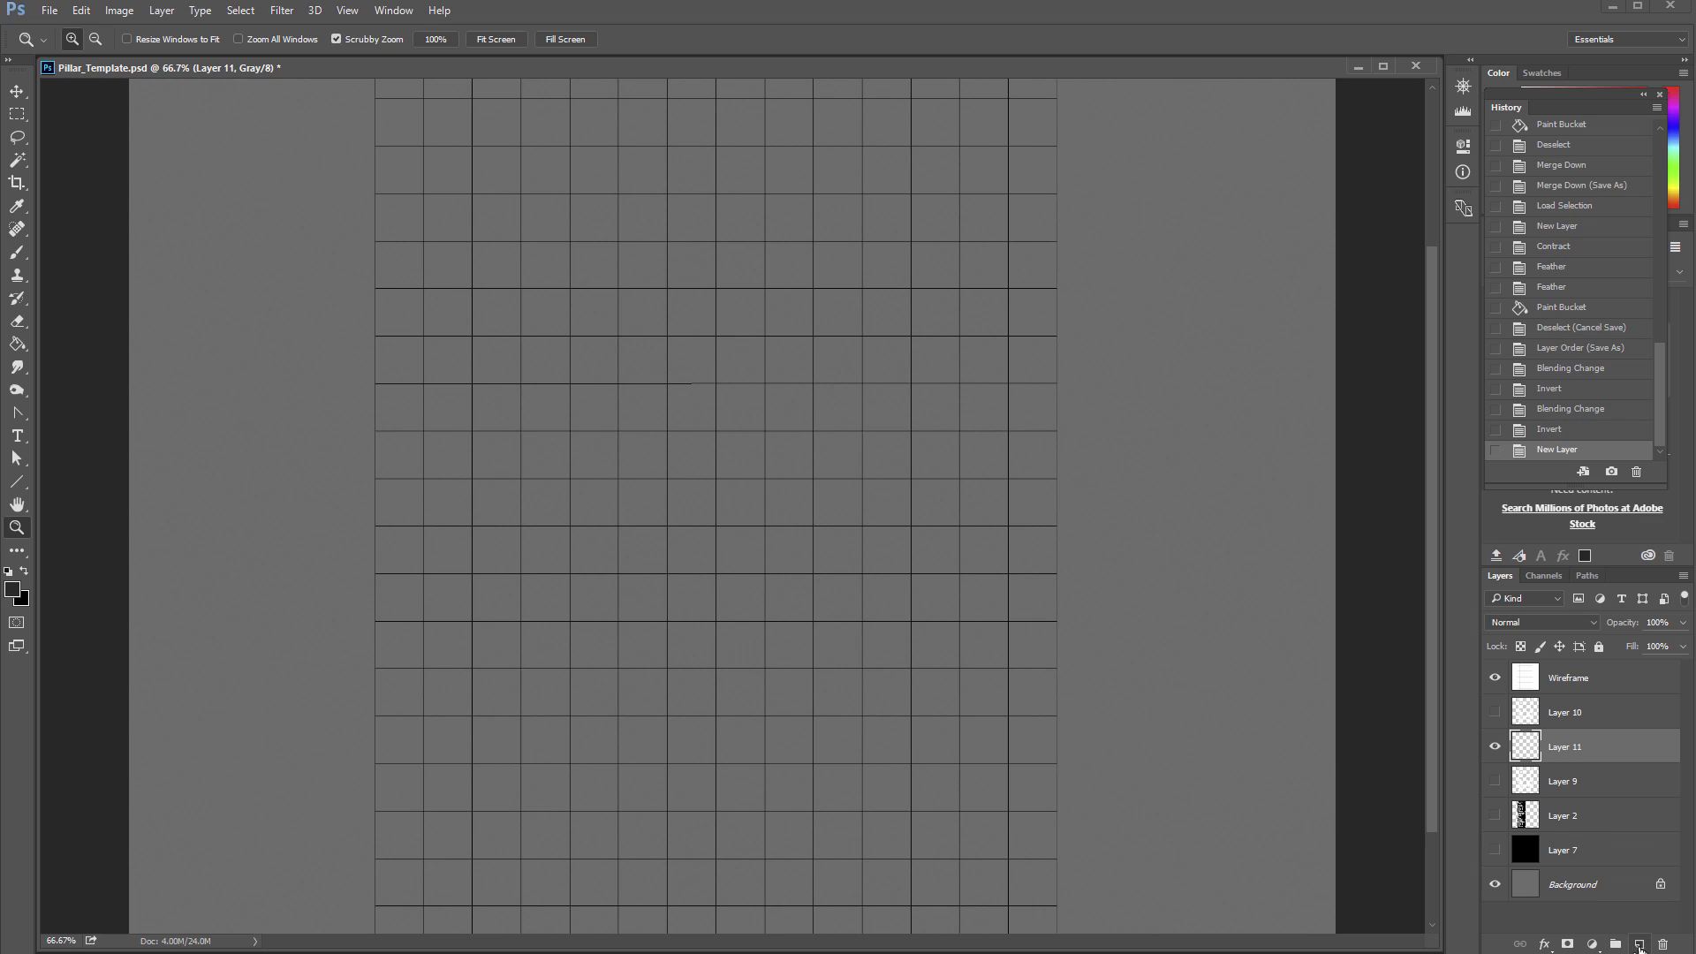
# Step: Paint a few dark test strokes with the Brush tool beneath the wireframe grid and undo them
pyautogui.press('g')
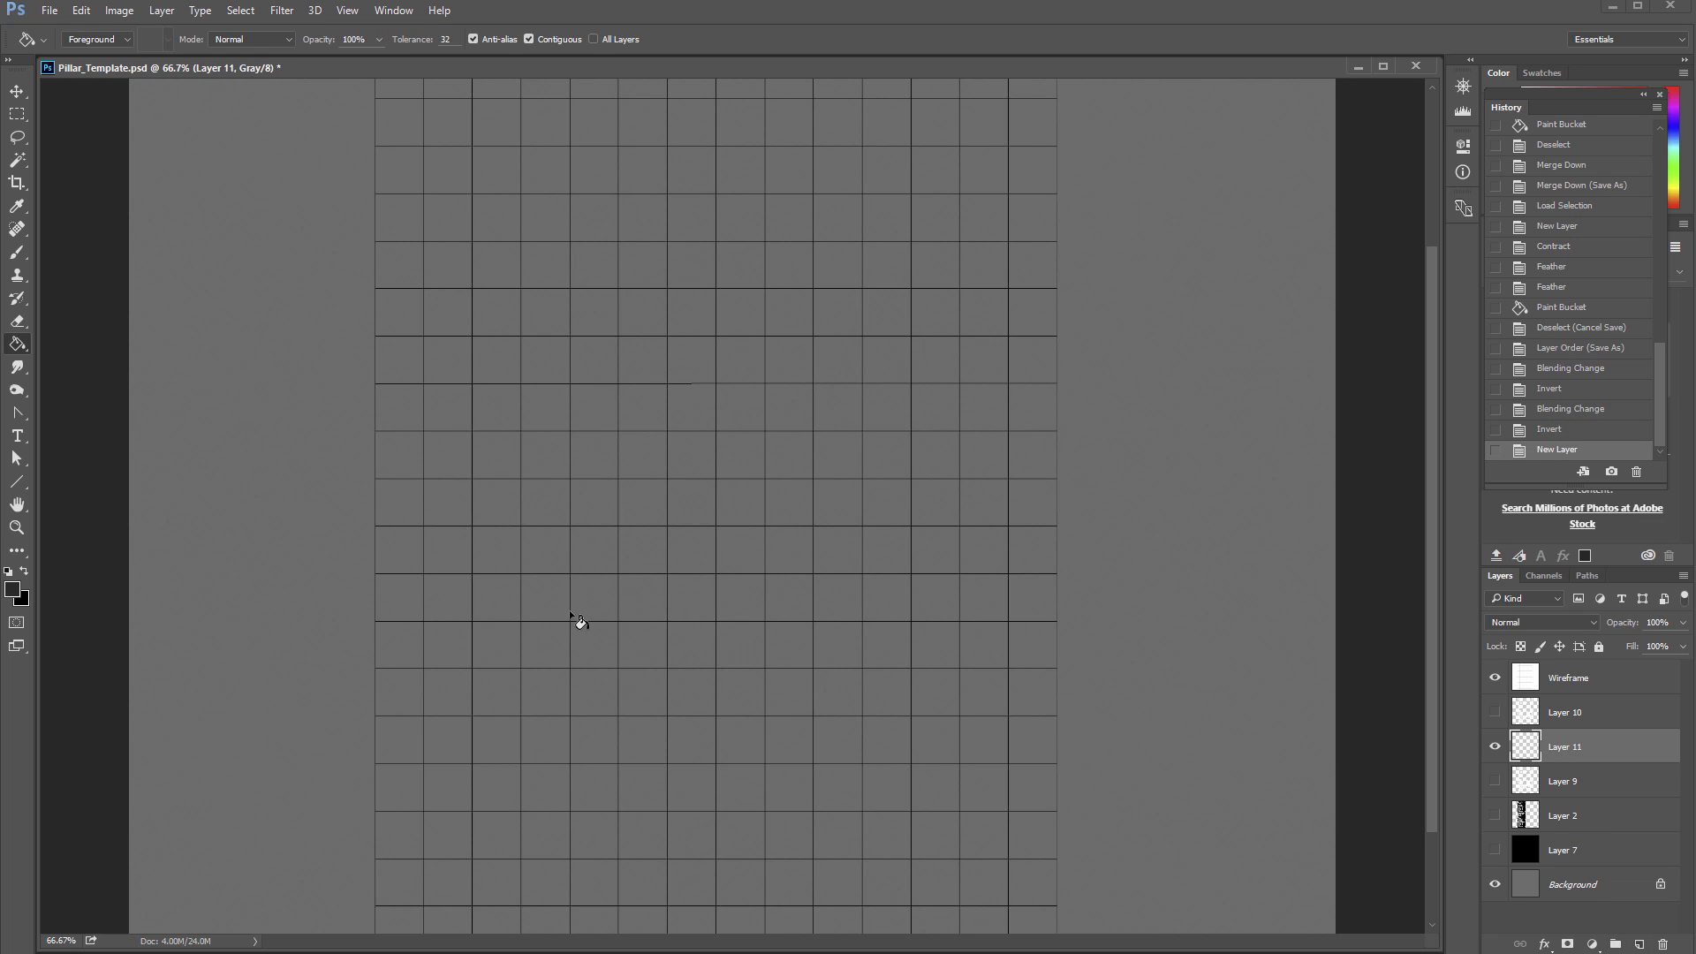
pyautogui.press('b')
pyautogui.moveTo(597, 569); pyautogui.dragTo(634, 624)
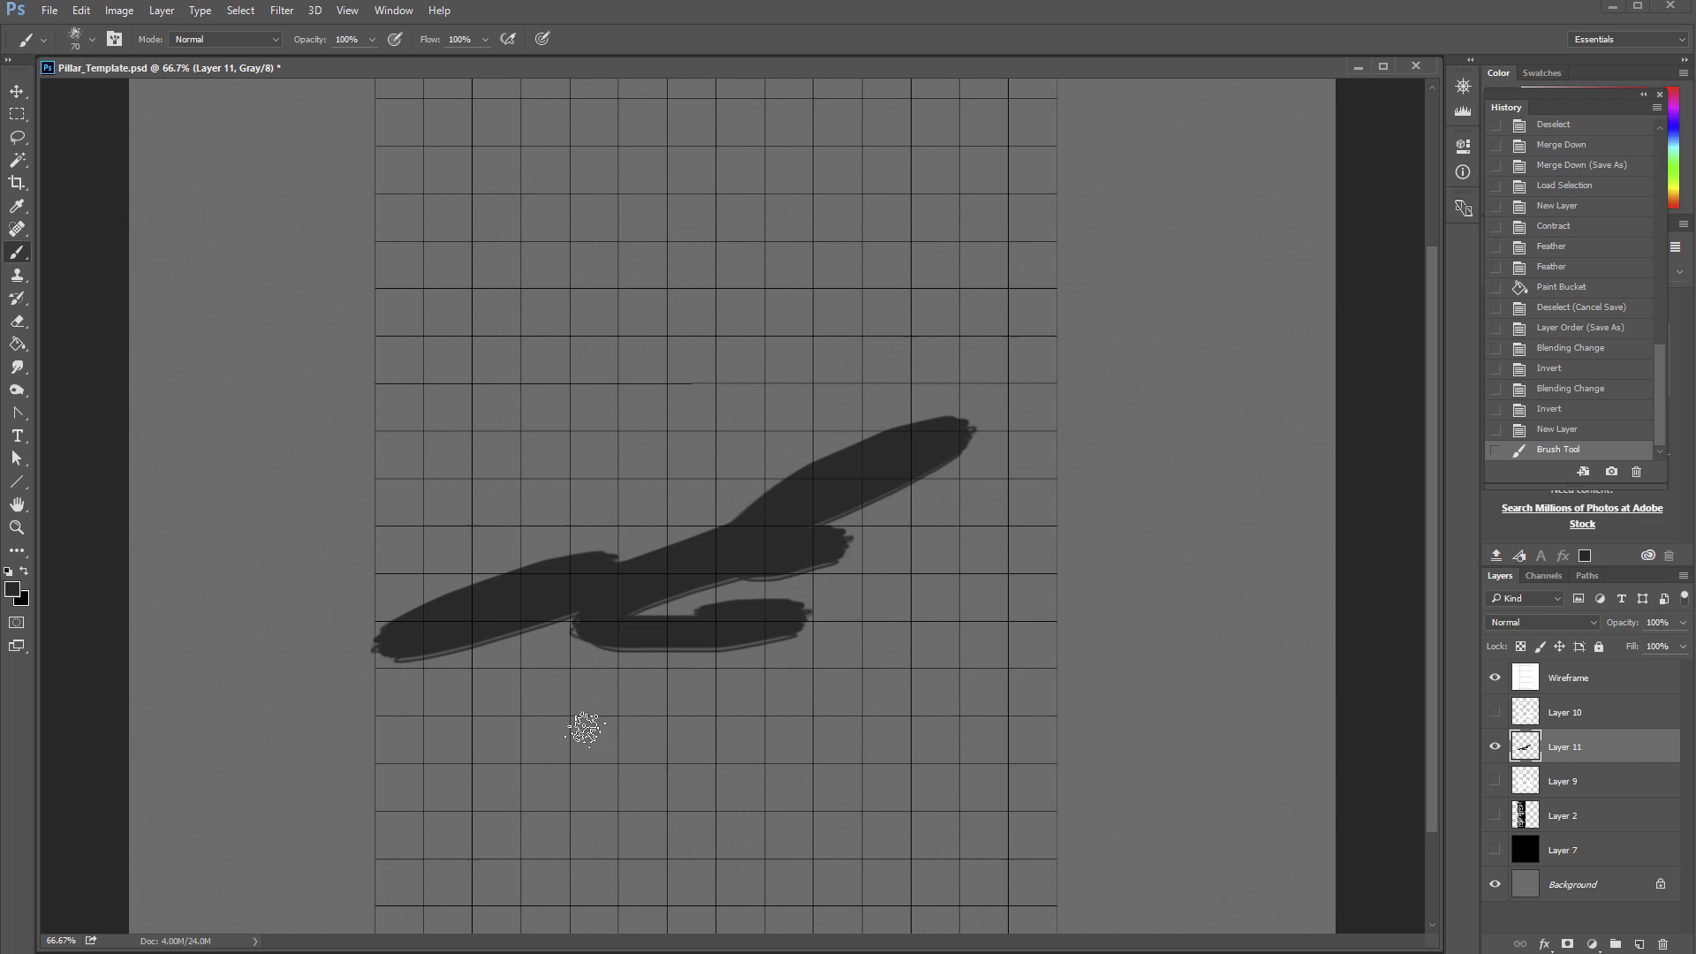
pyautogui.hotkey('ctrl', 'z')
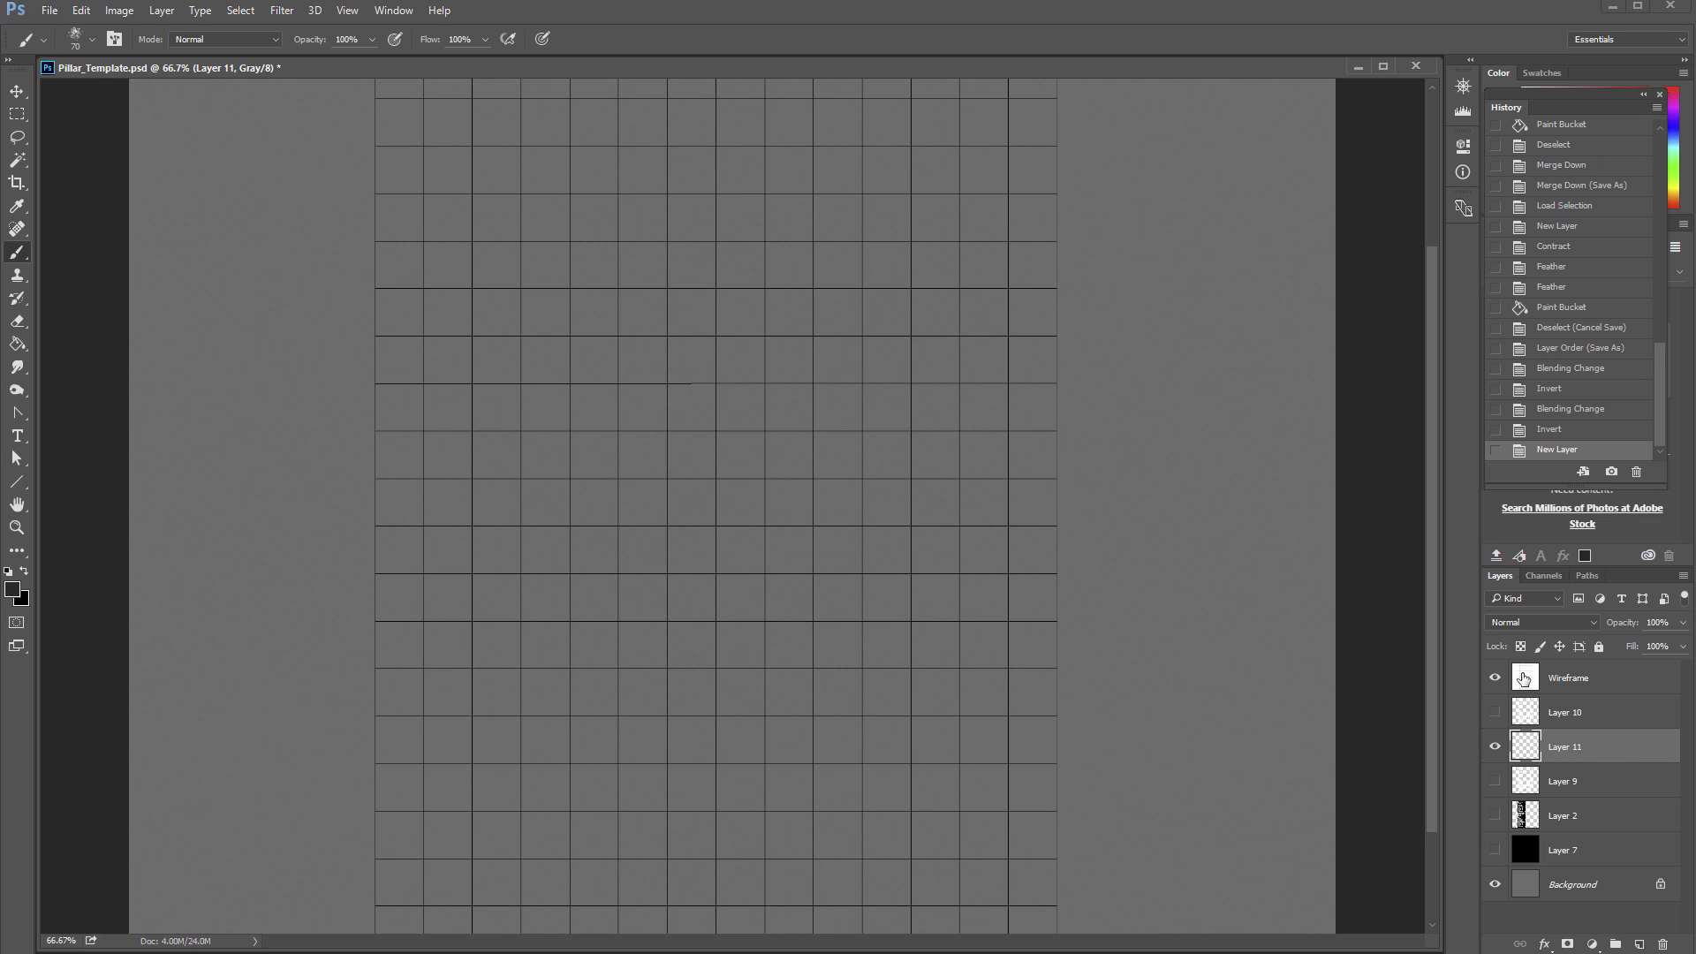
# Step: Select the Wireframe layer and view the whole template, and switch to 3ds Max to turn edged faces back on
pyautogui.click(1546, 680)
pyautogui.press('z')
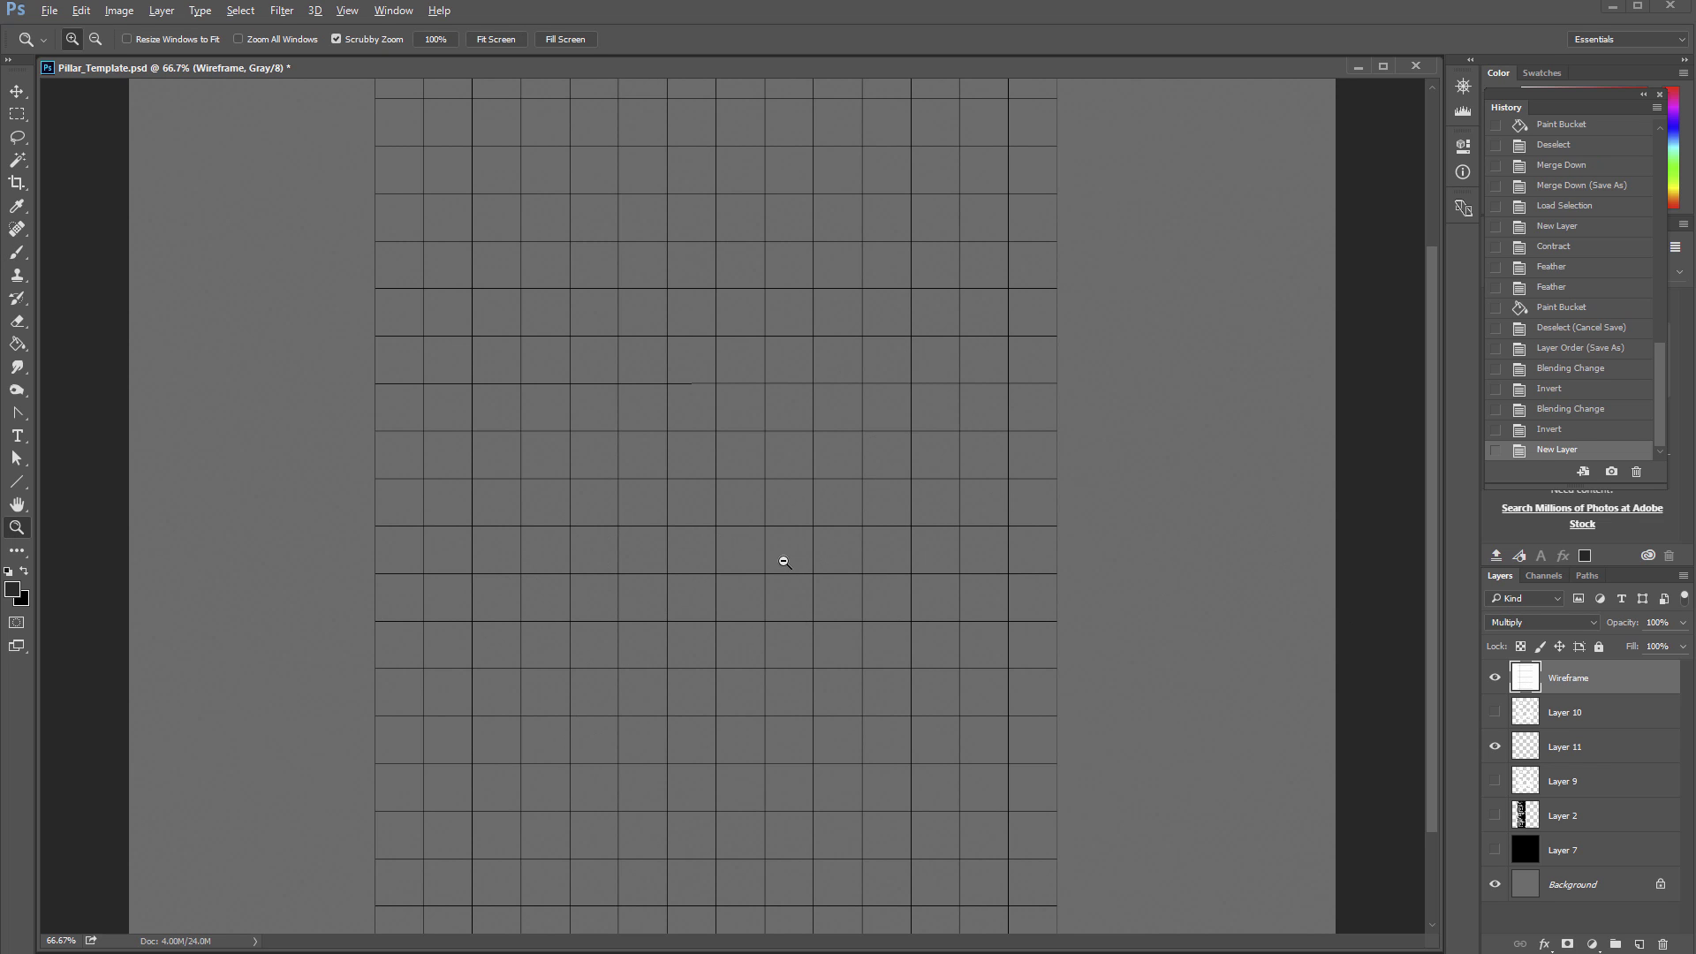
pyautogui.keyDown('alt'); pyautogui.click(780, 560); pyautogui.keyUp('alt')
pyautogui.keyDown('alt'); pyautogui.click(780, 560); pyautogui.keyUp('alt')
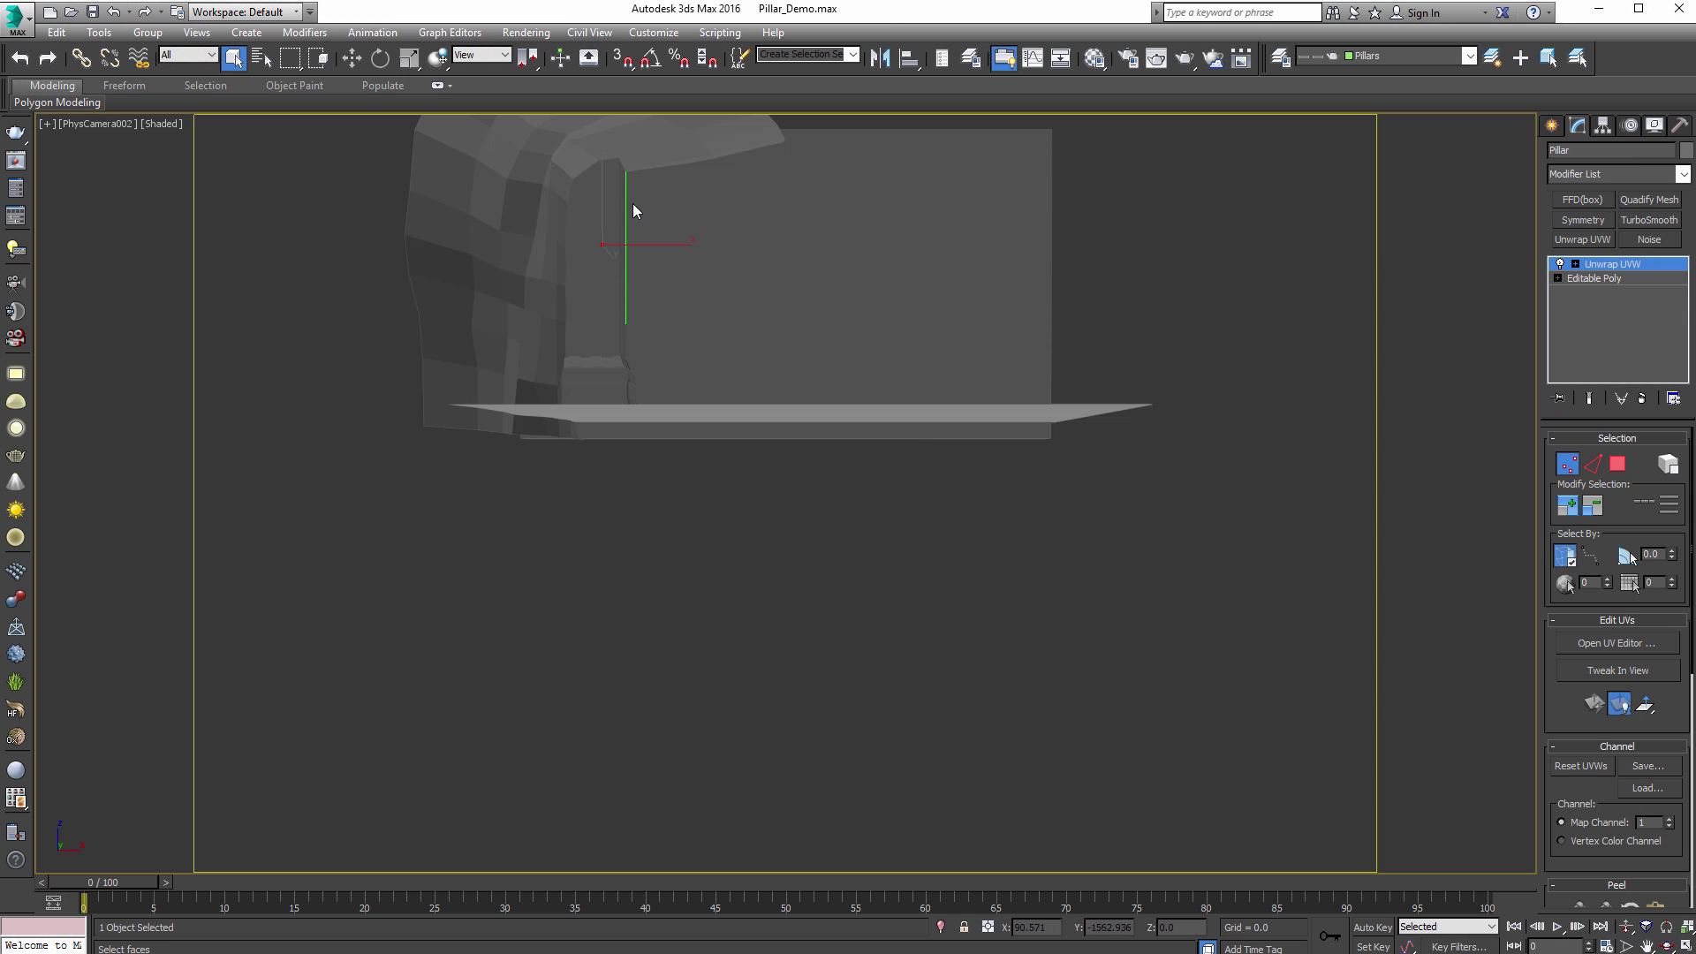
pyautogui.press('F4')
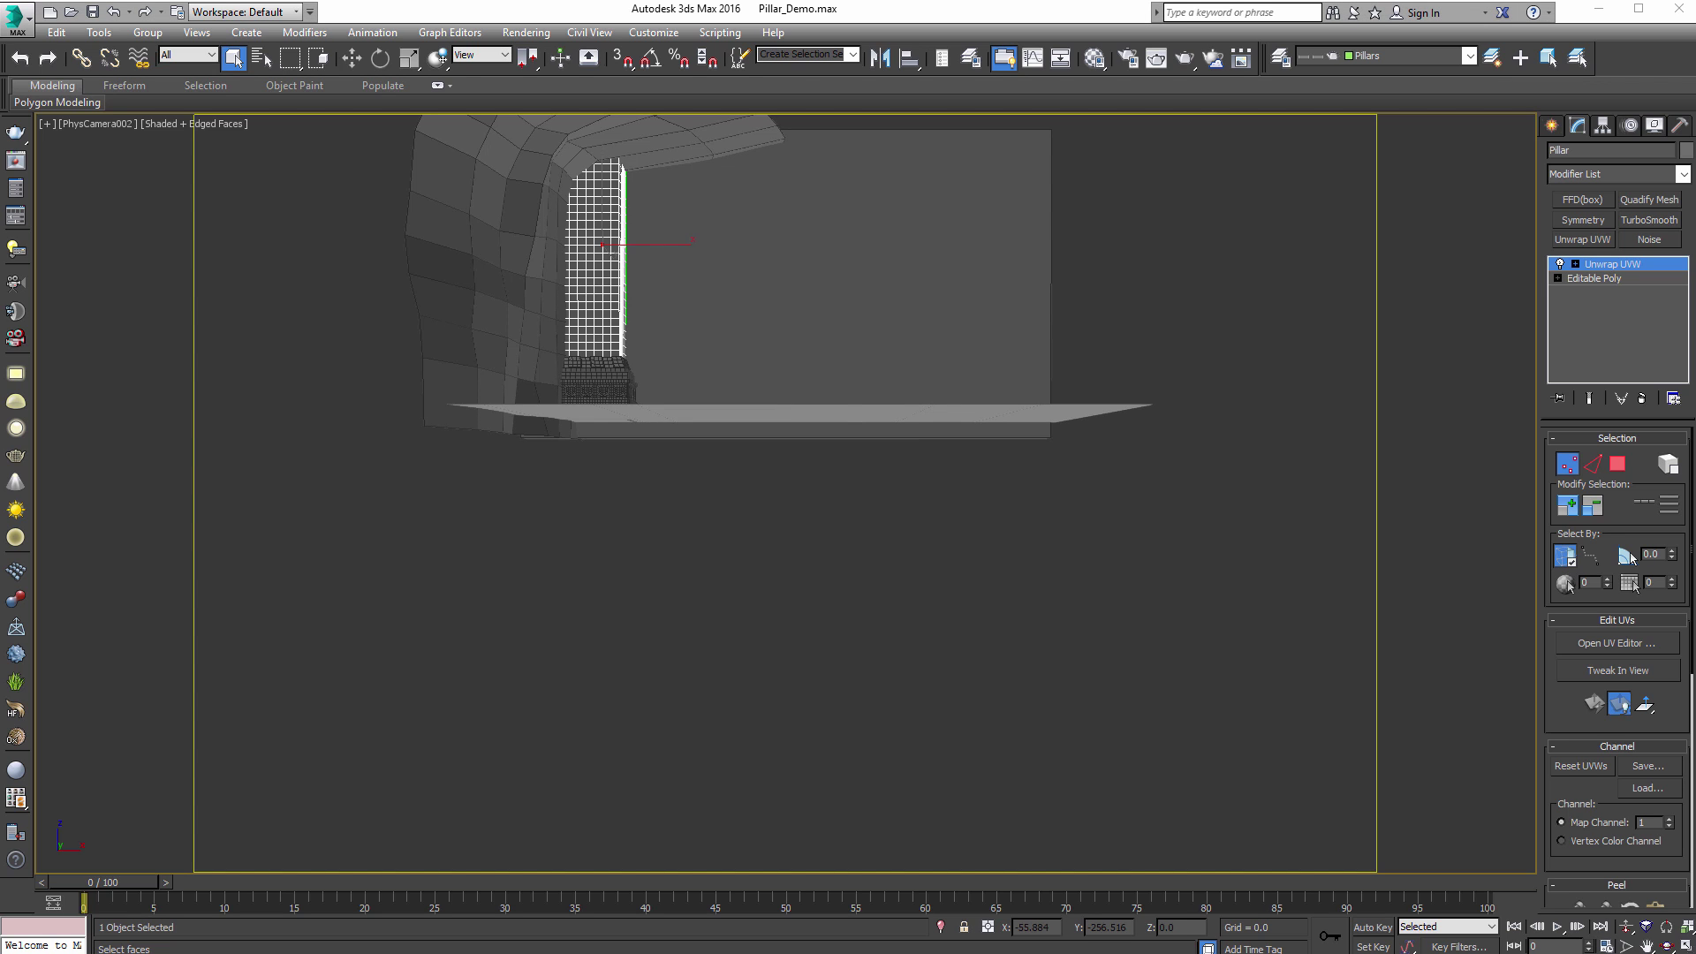
# Step: Switch to Photoshop, show Layer 10 and hide Layer 11, and examine the white maze pattern against the wireframe grid
pyautogui.hotkey('alt', 'Tab')
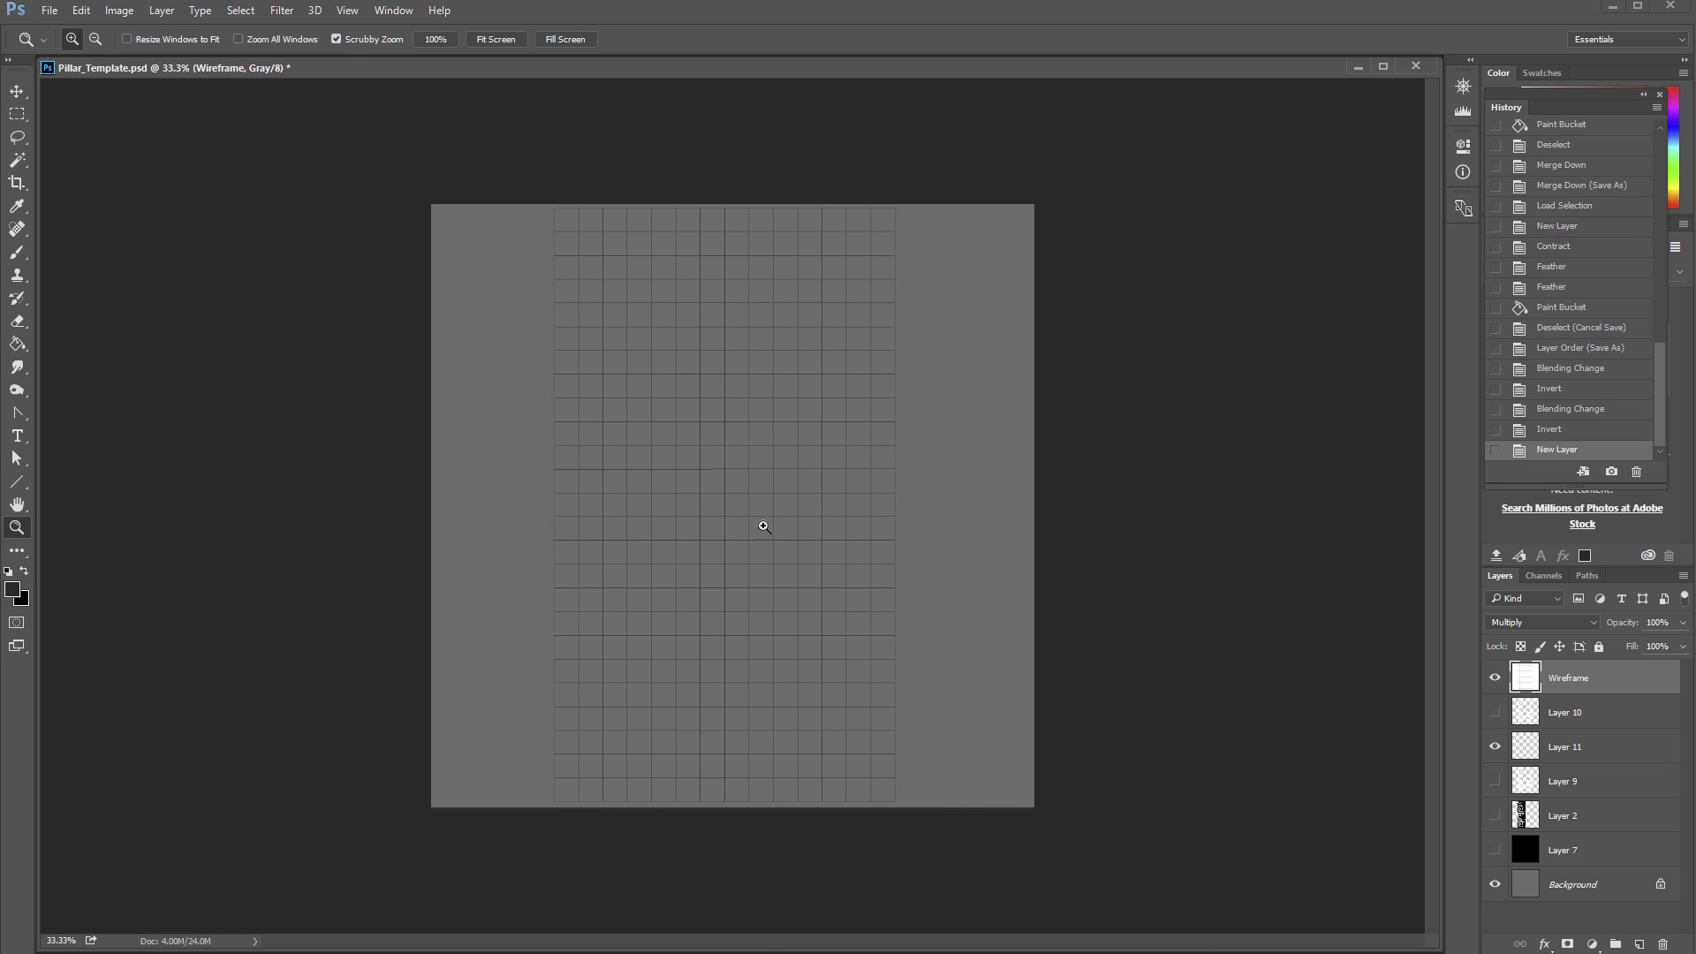
pyautogui.click(821, 553)
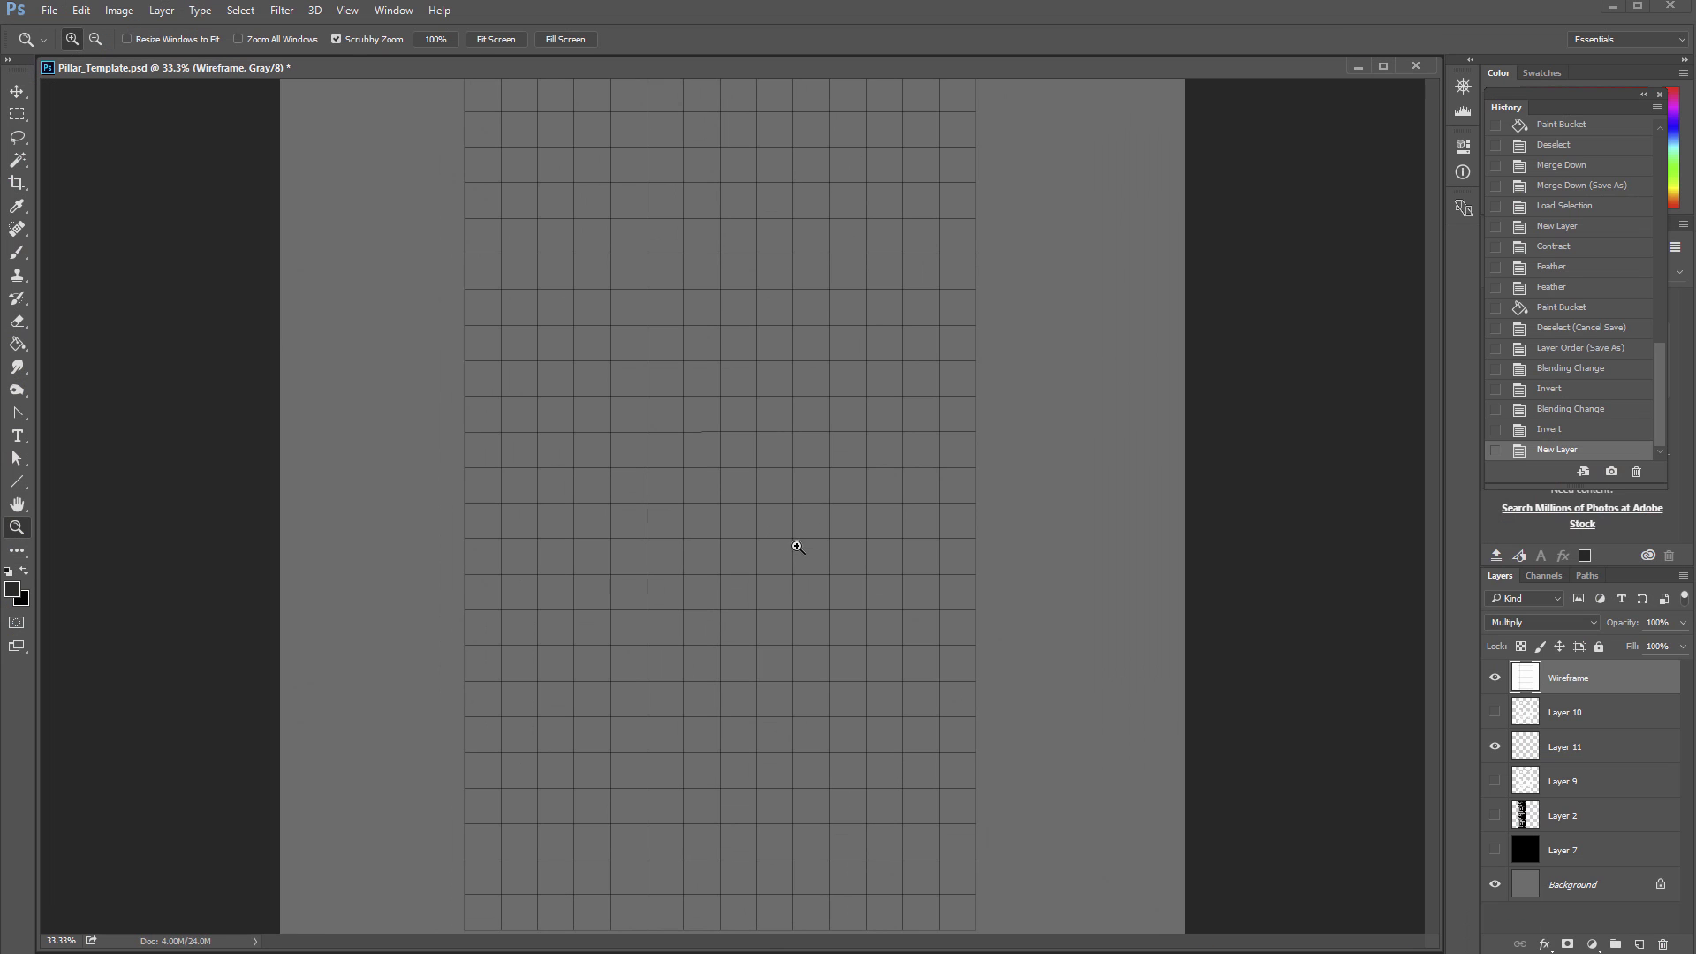
pyautogui.click(1494, 712)
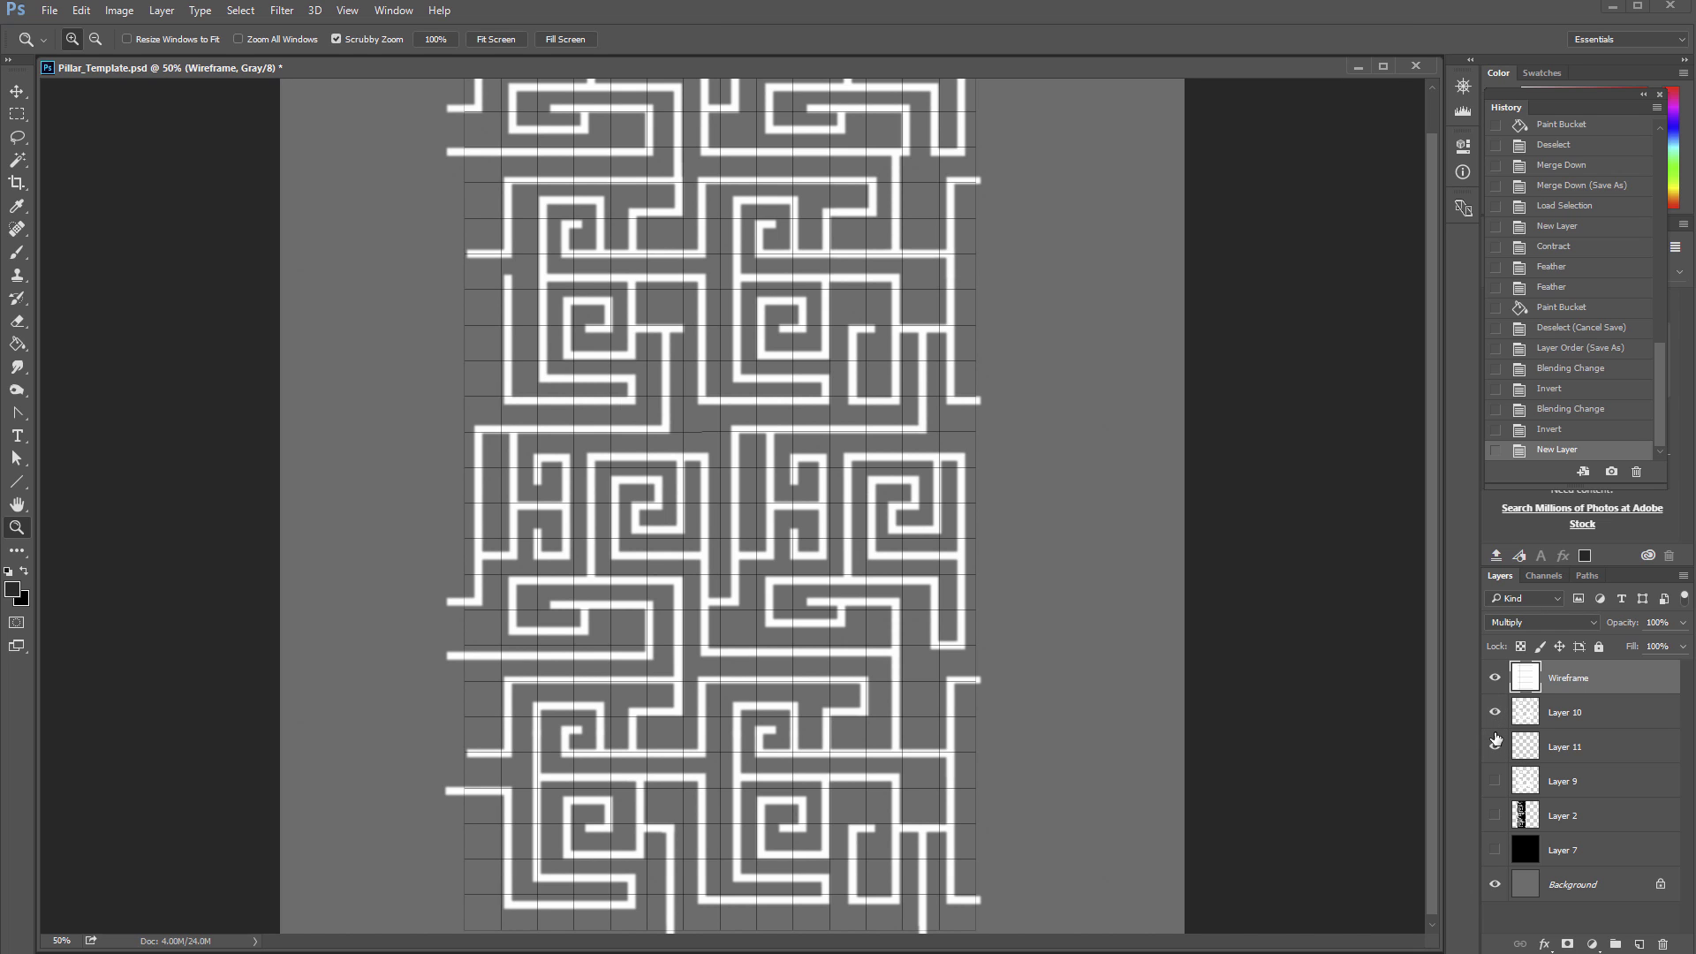
pyautogui.press('space')
pyautogui.moveTo(823, 557); pyautogui.dragTo(783, 600)
pyautogui.press('z')
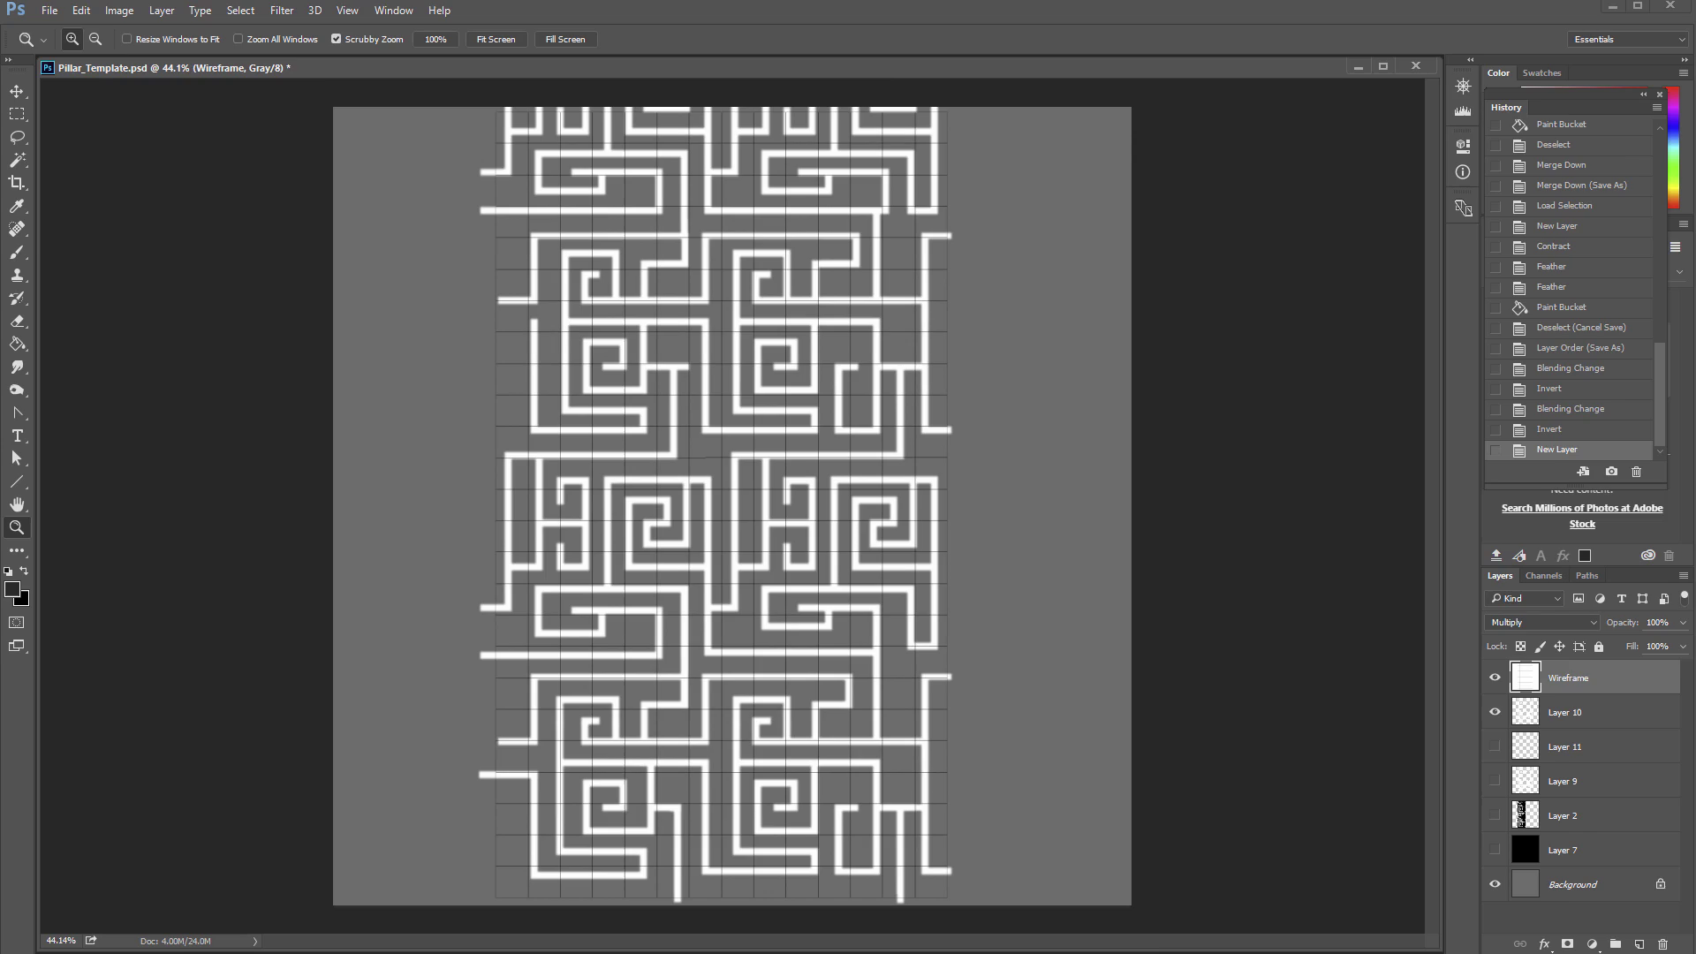
# Step: Switch to 3ds Max and inspect the VRay material's diffuse bitmap, Pillar_Displacement_Mask.jpg, and its source path
pyautogui.hotkey('alt', 'Tab')
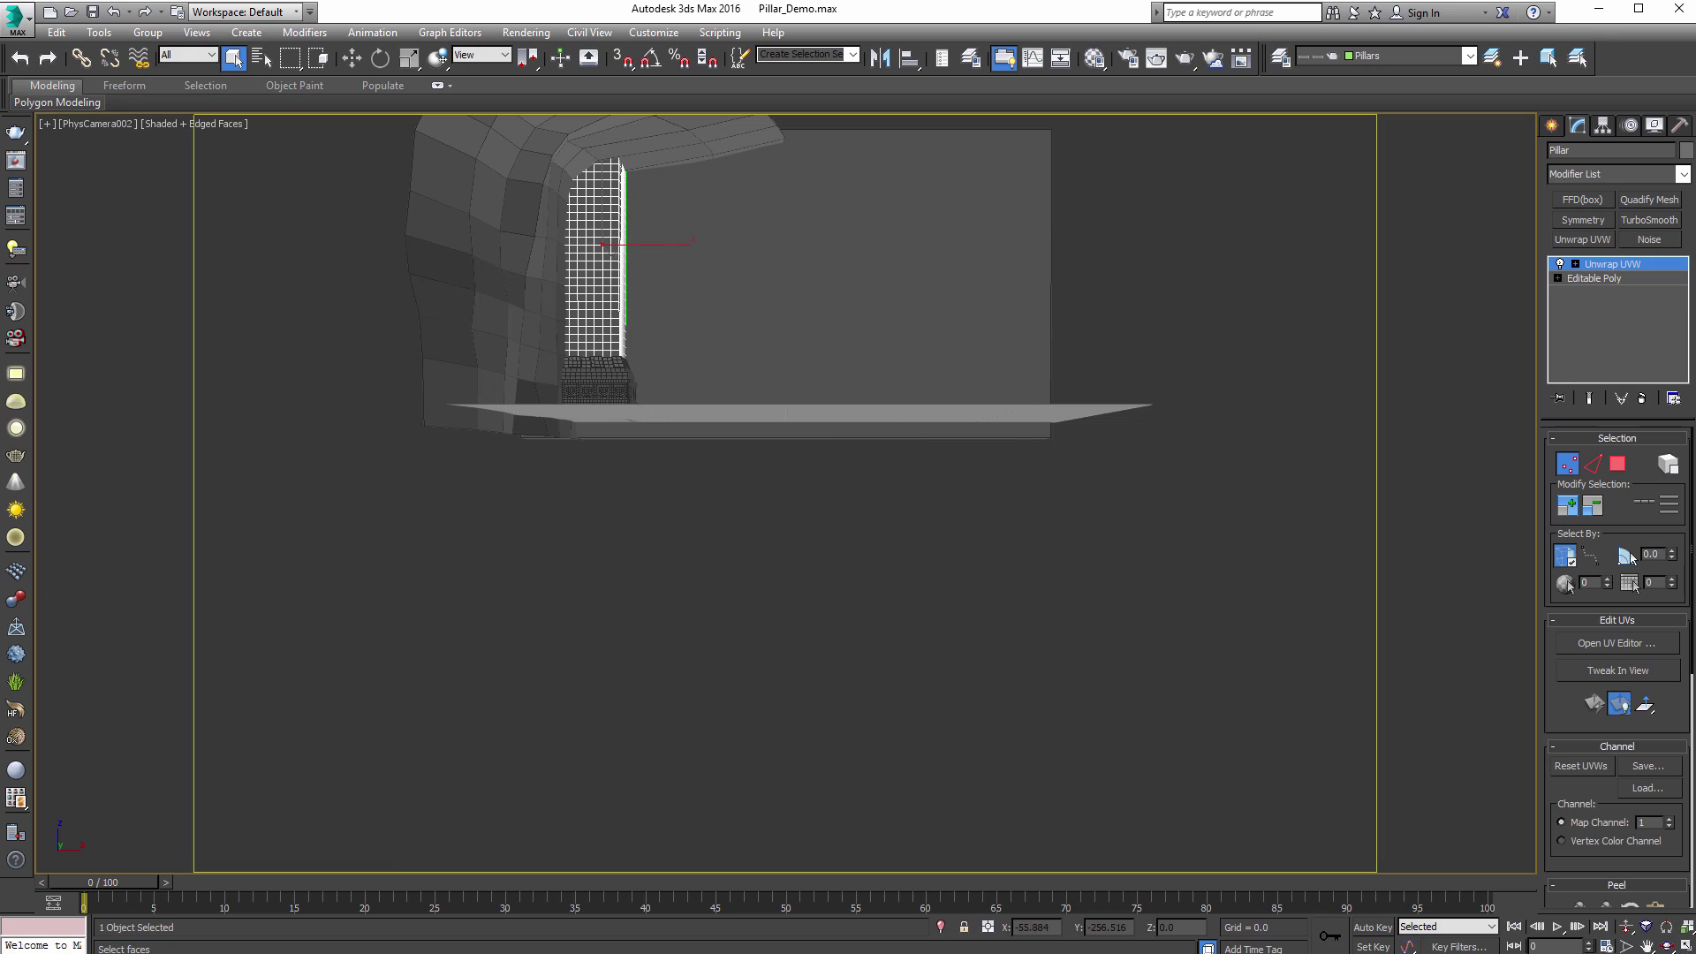
pyautogui.click(1094, 57)
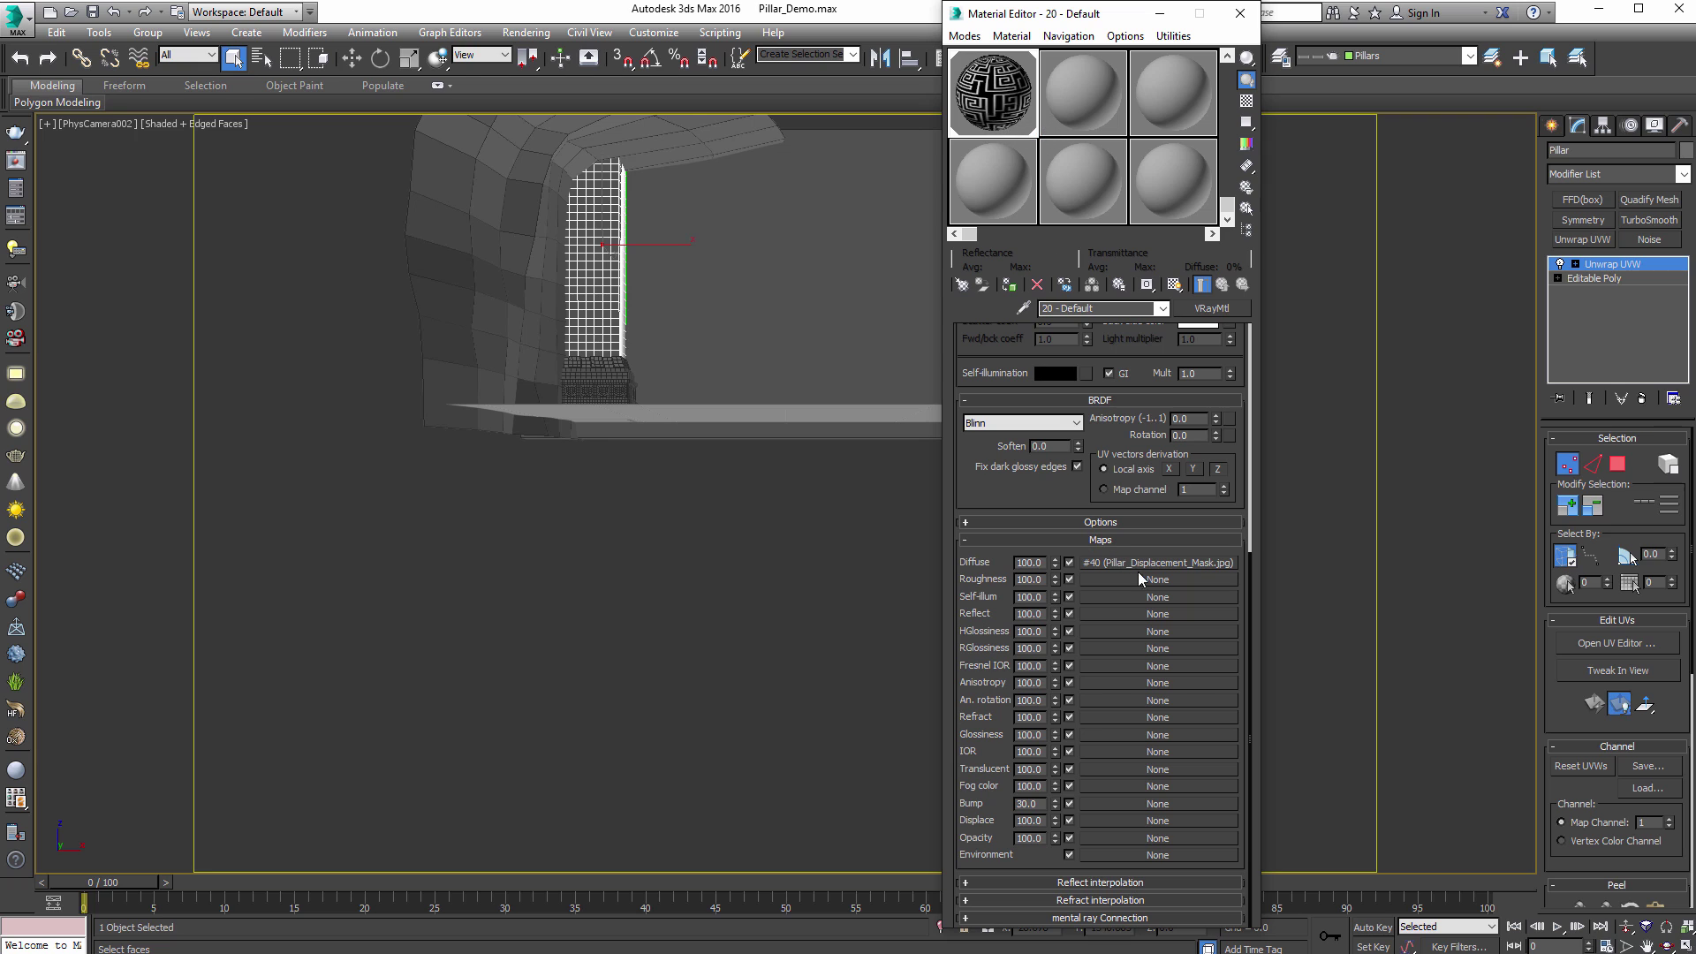
pyautogui.moveTo(1075, 442)
pyautogui.mouseDown()
pyautogui.moveTo(1074, 534)
pyautogui.moveTo(1077, 415)
pyautogui.mouseUp()
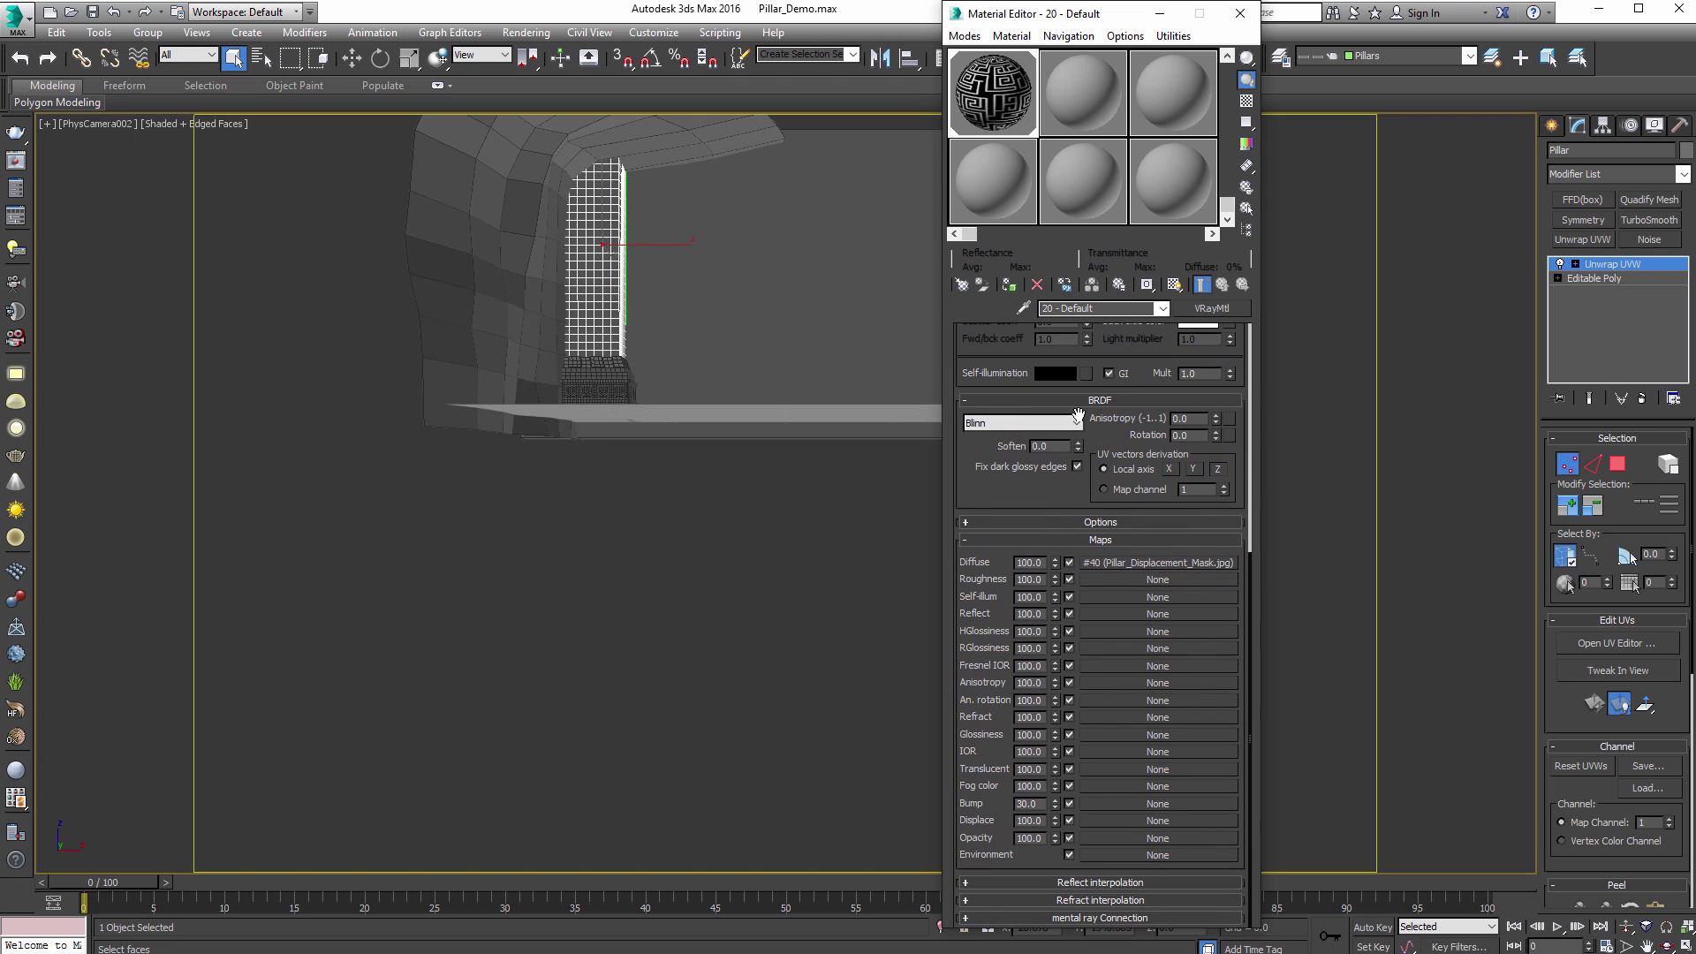
pyautogui.click(1142, 562)
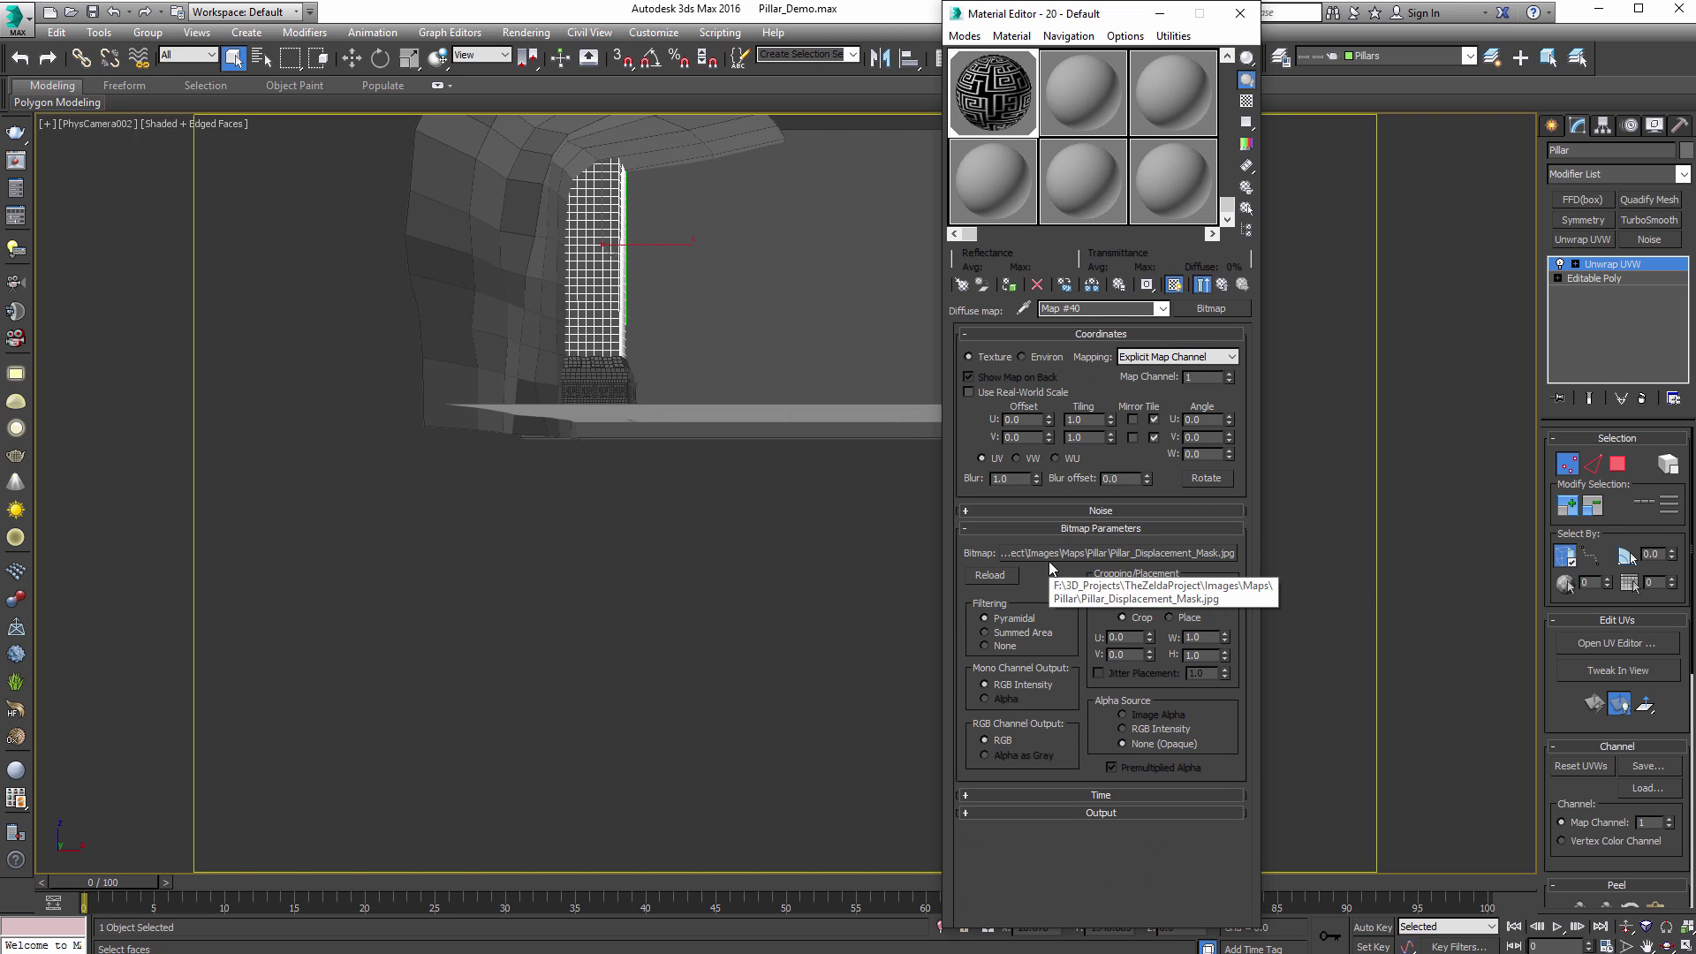
pyautogui.click(1168, 562)
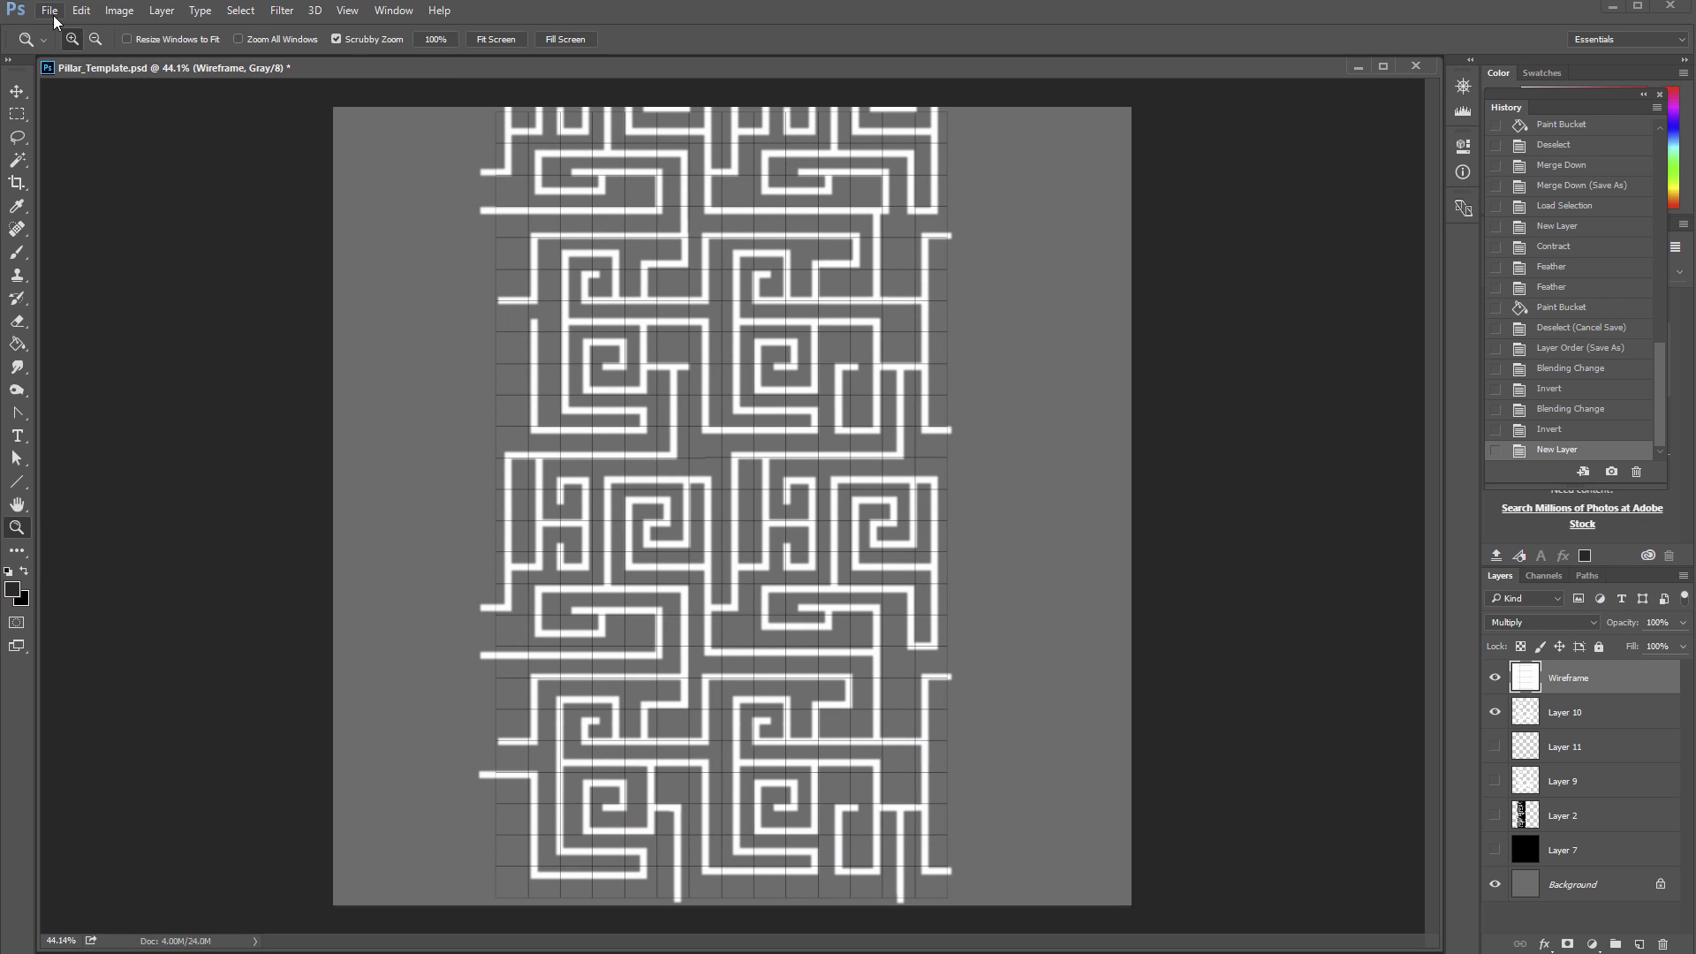
pyautogui.click(49, 10)
pyautogui.click(71, 205)
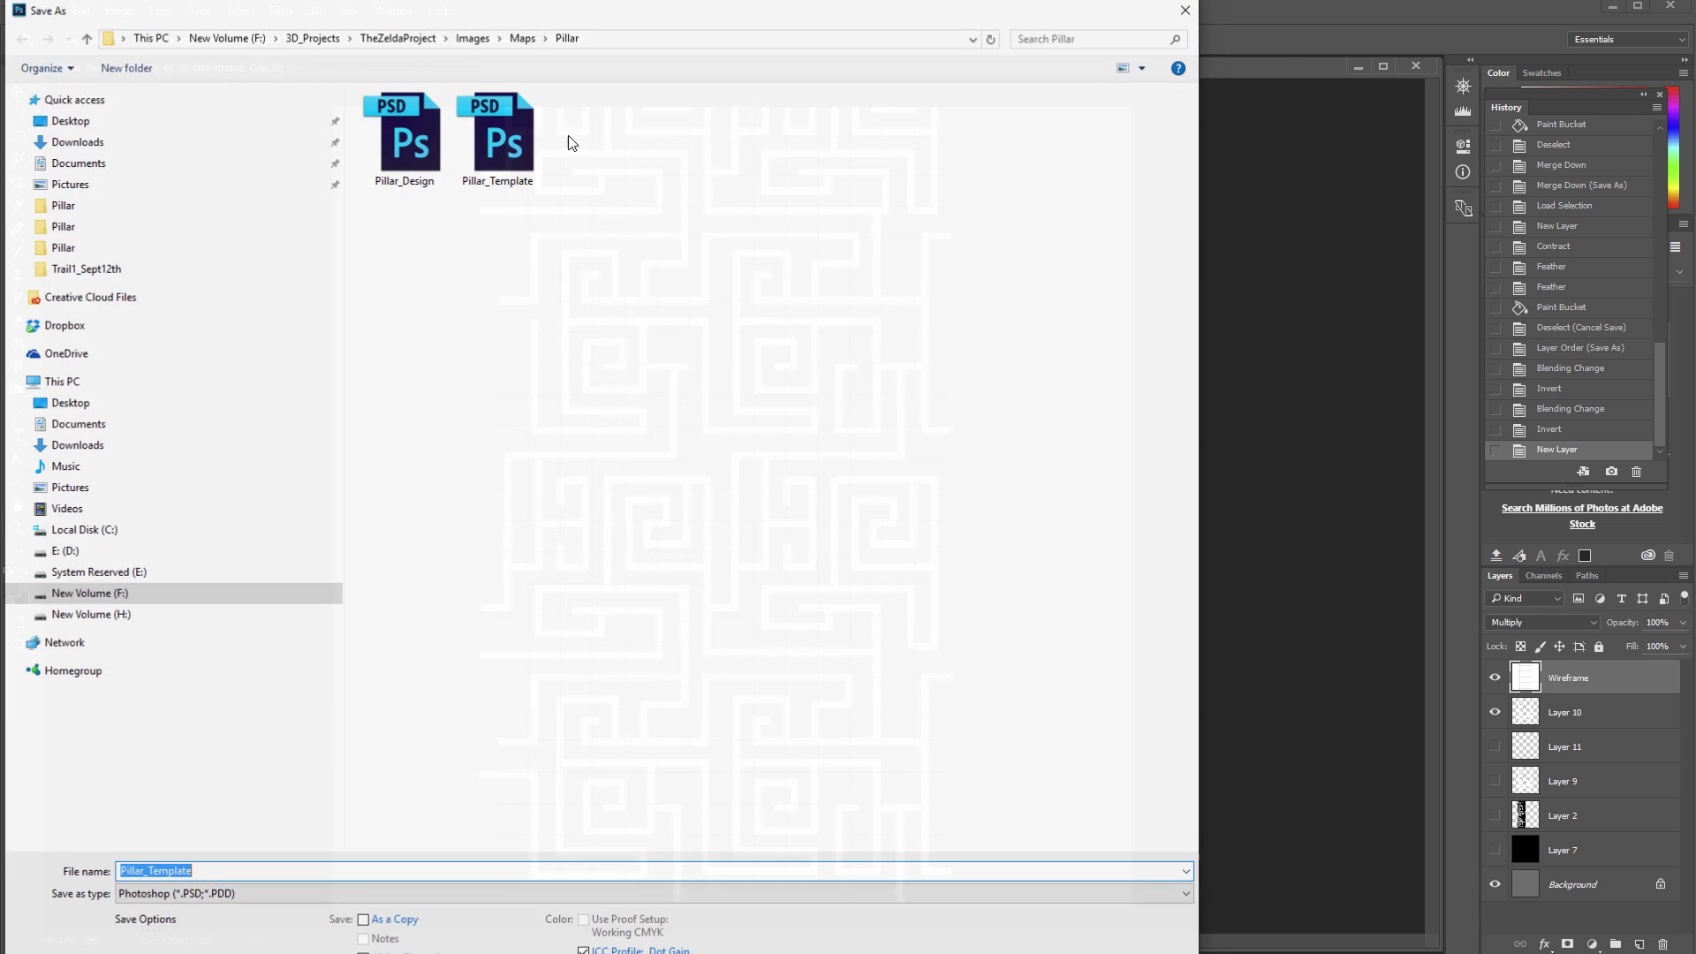
pyautogui.moveTo(542, 17); pyautogui.dragTo(626, 2)
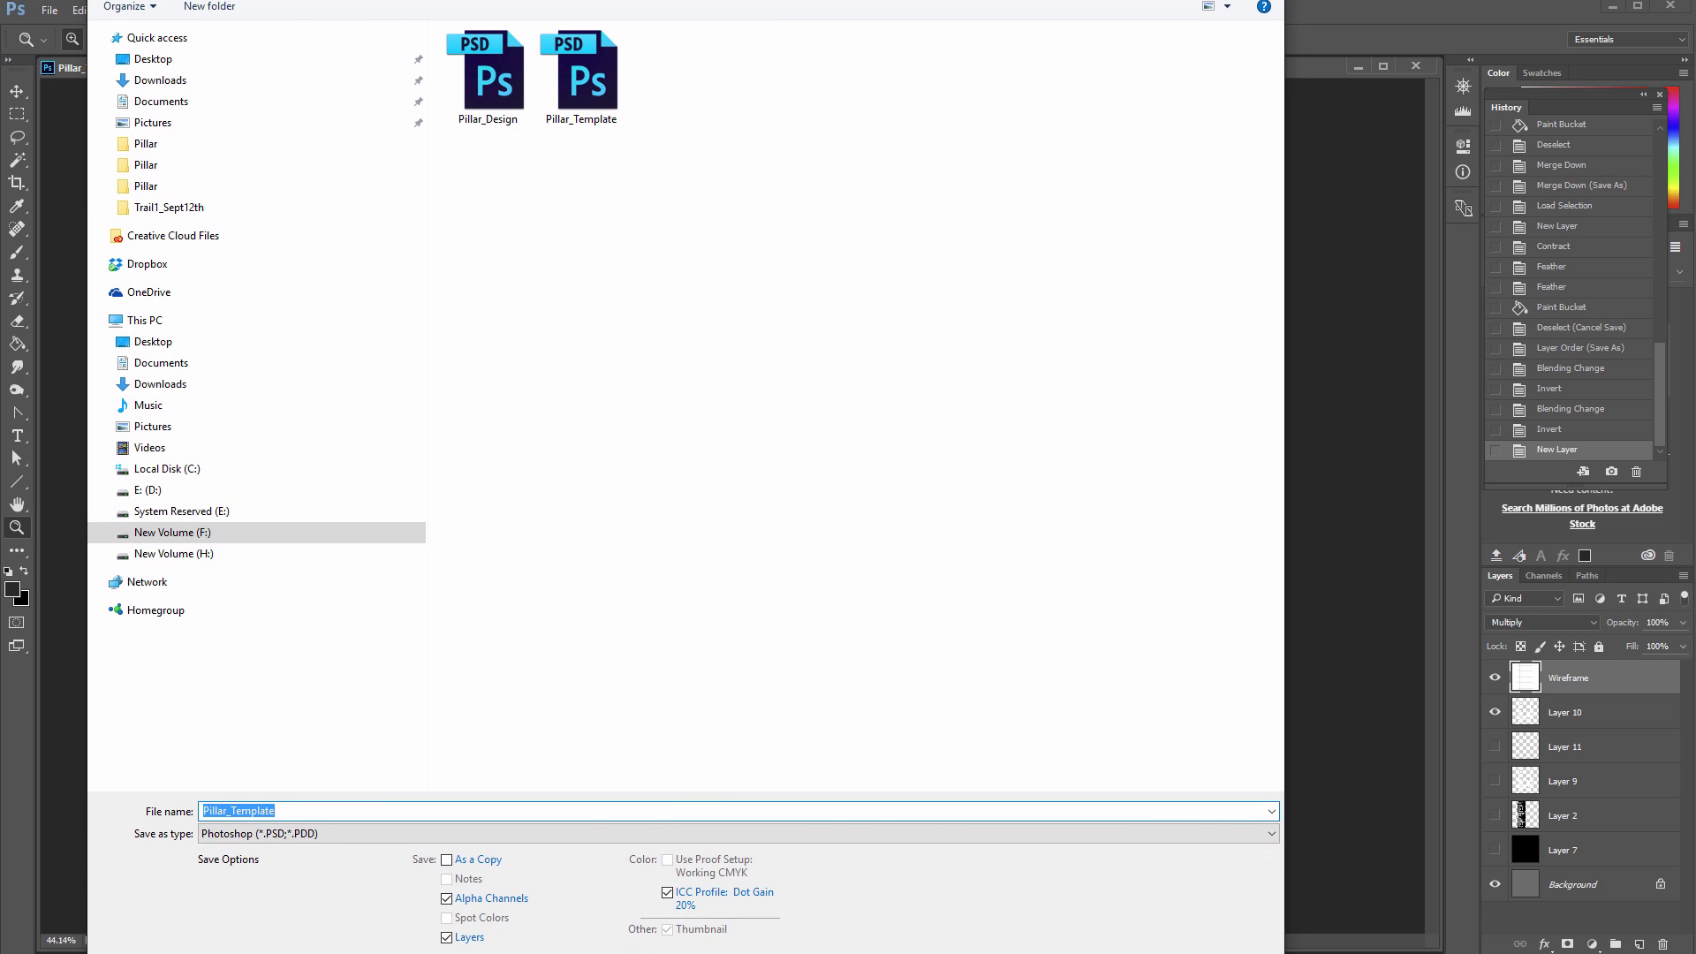
pyautogui.click(1229, 952)
# Step: Switch to 3ds Max, display shaded objects in their material color, and turn off edged faces in the camera view
pyautogui.hotkey('alt', 'Tab')
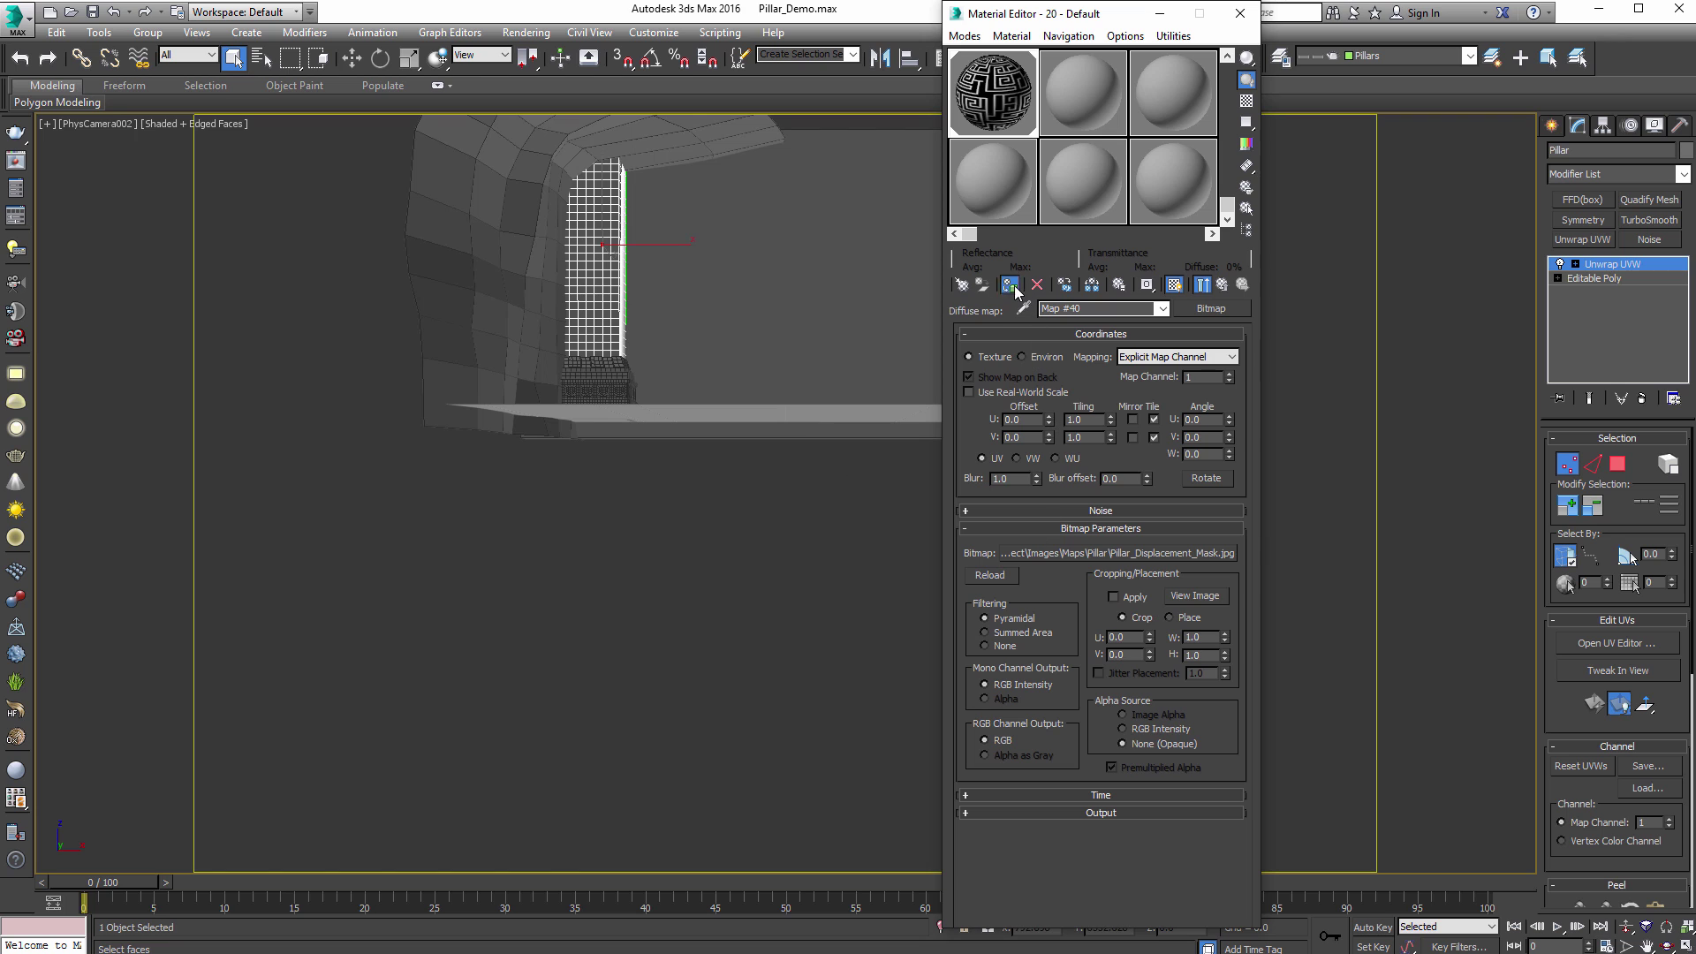
pyautogui.click(1240, 13)
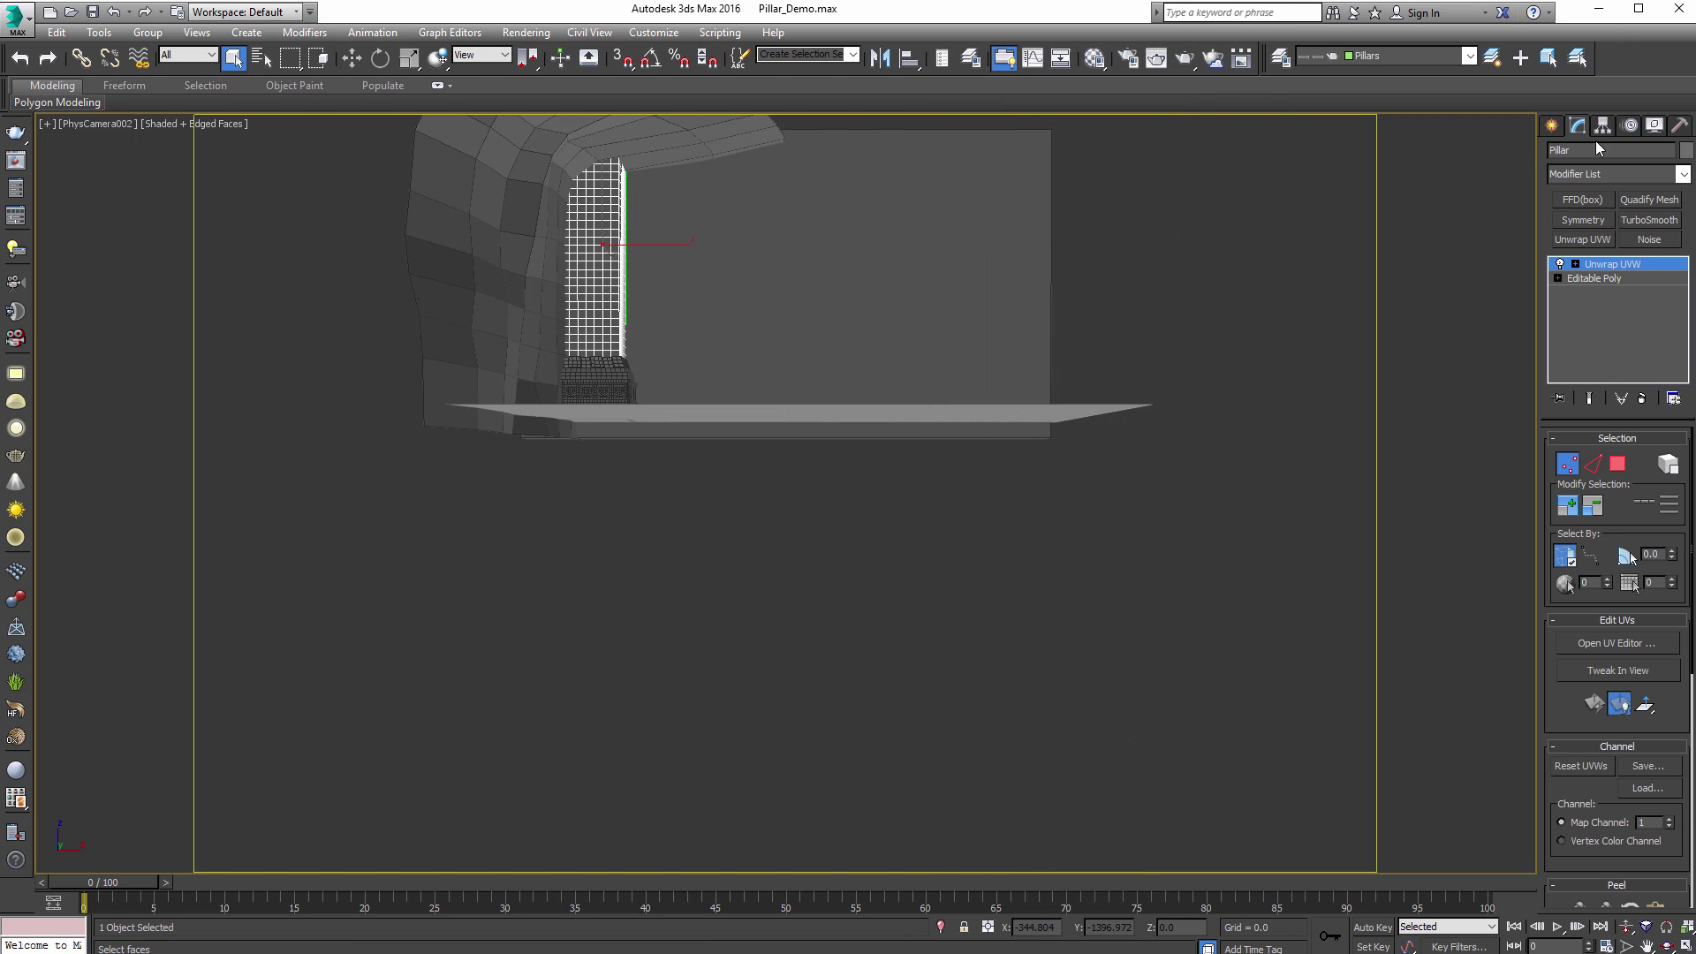
pyautogui.click(1653, 127)
pyautogui.click(1605, 249)
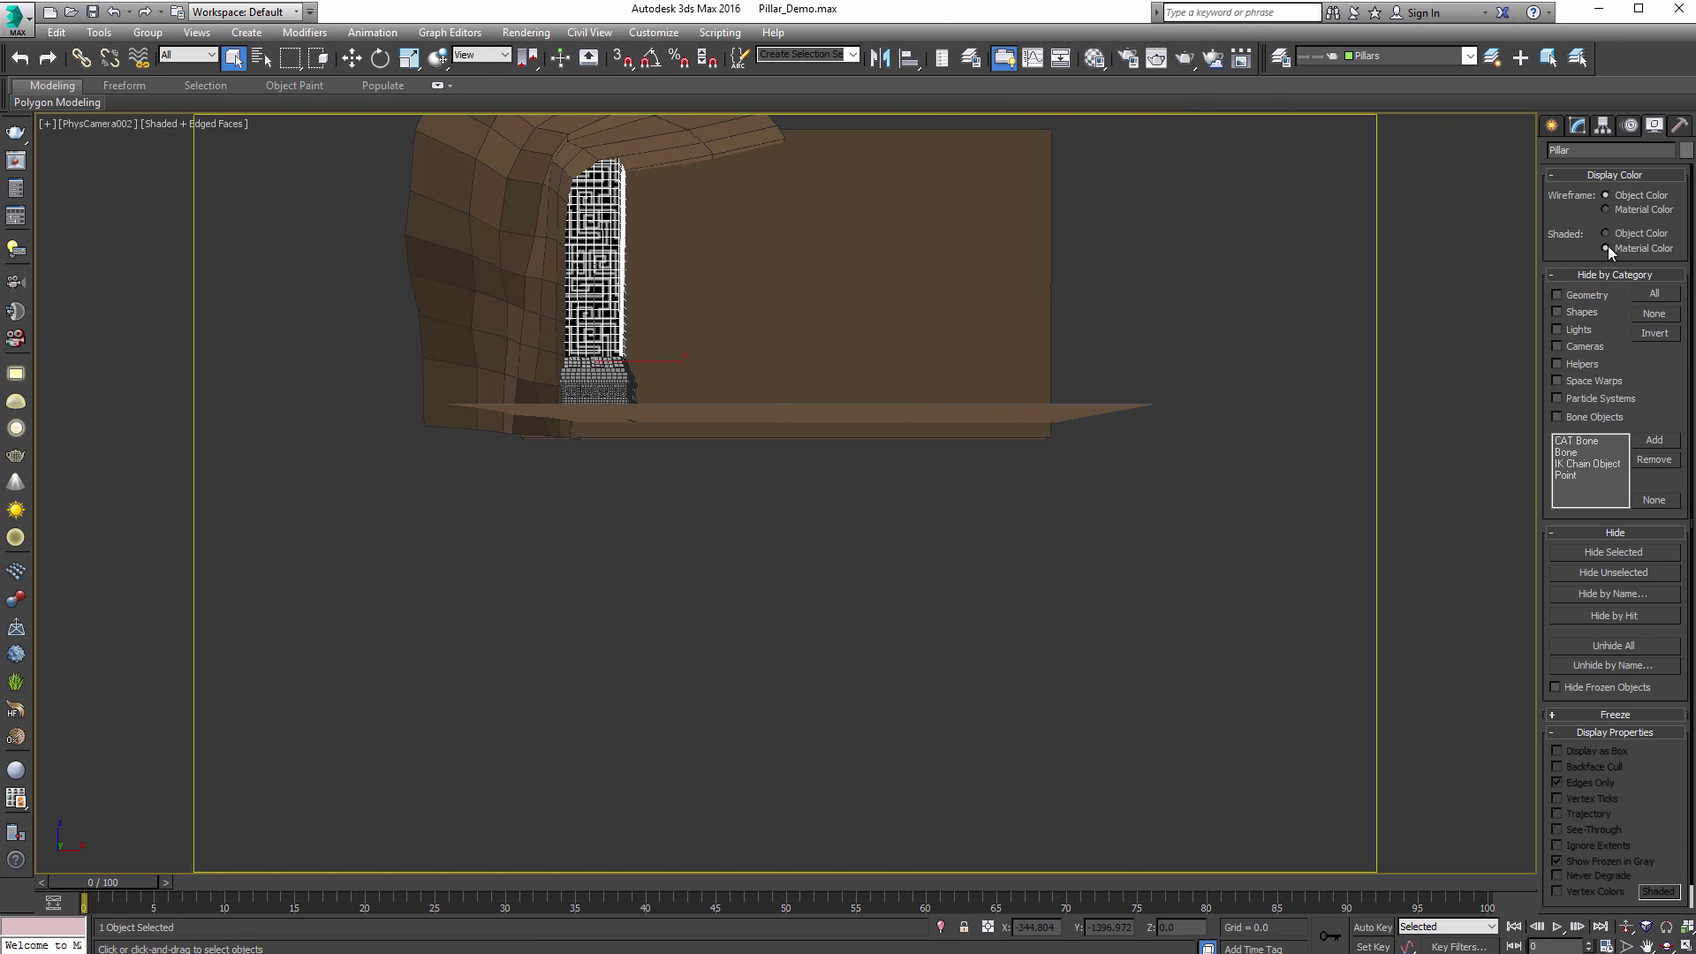
pyautogui.click(794, 477)
pyautogui.press('F4')
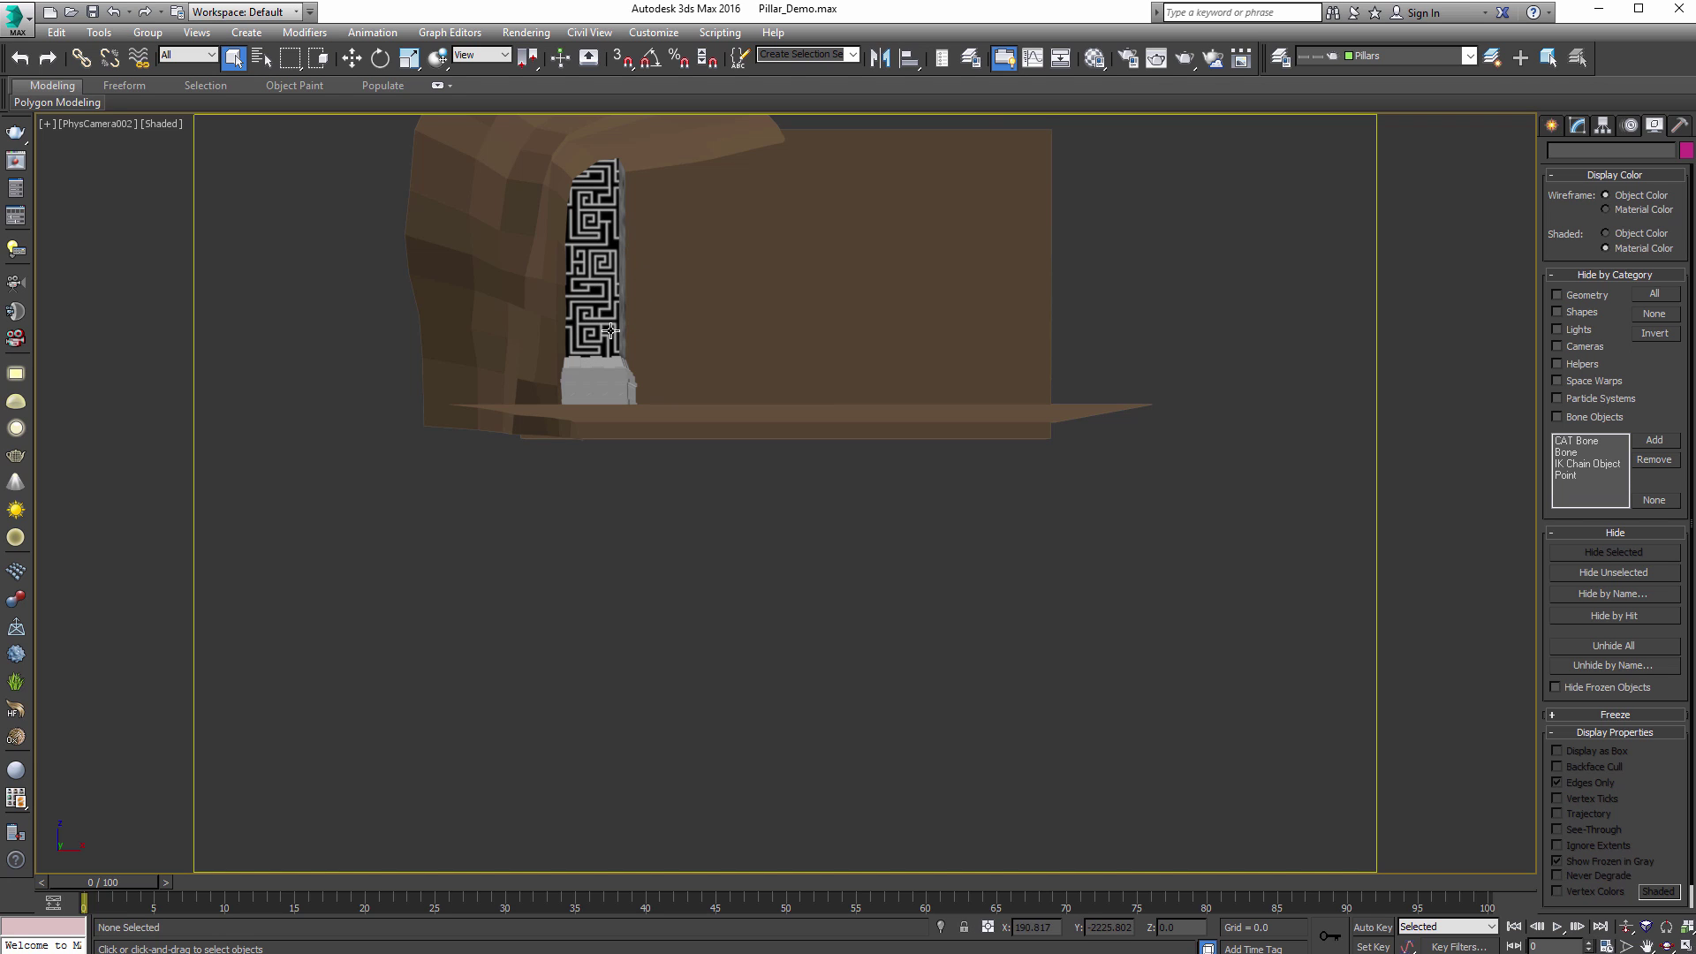
# Step: Try a U offset of -0.1 on the mask bitmap and inspect the maze pattern up close on the pillar shaft
pyautogui.click(1115, 59)
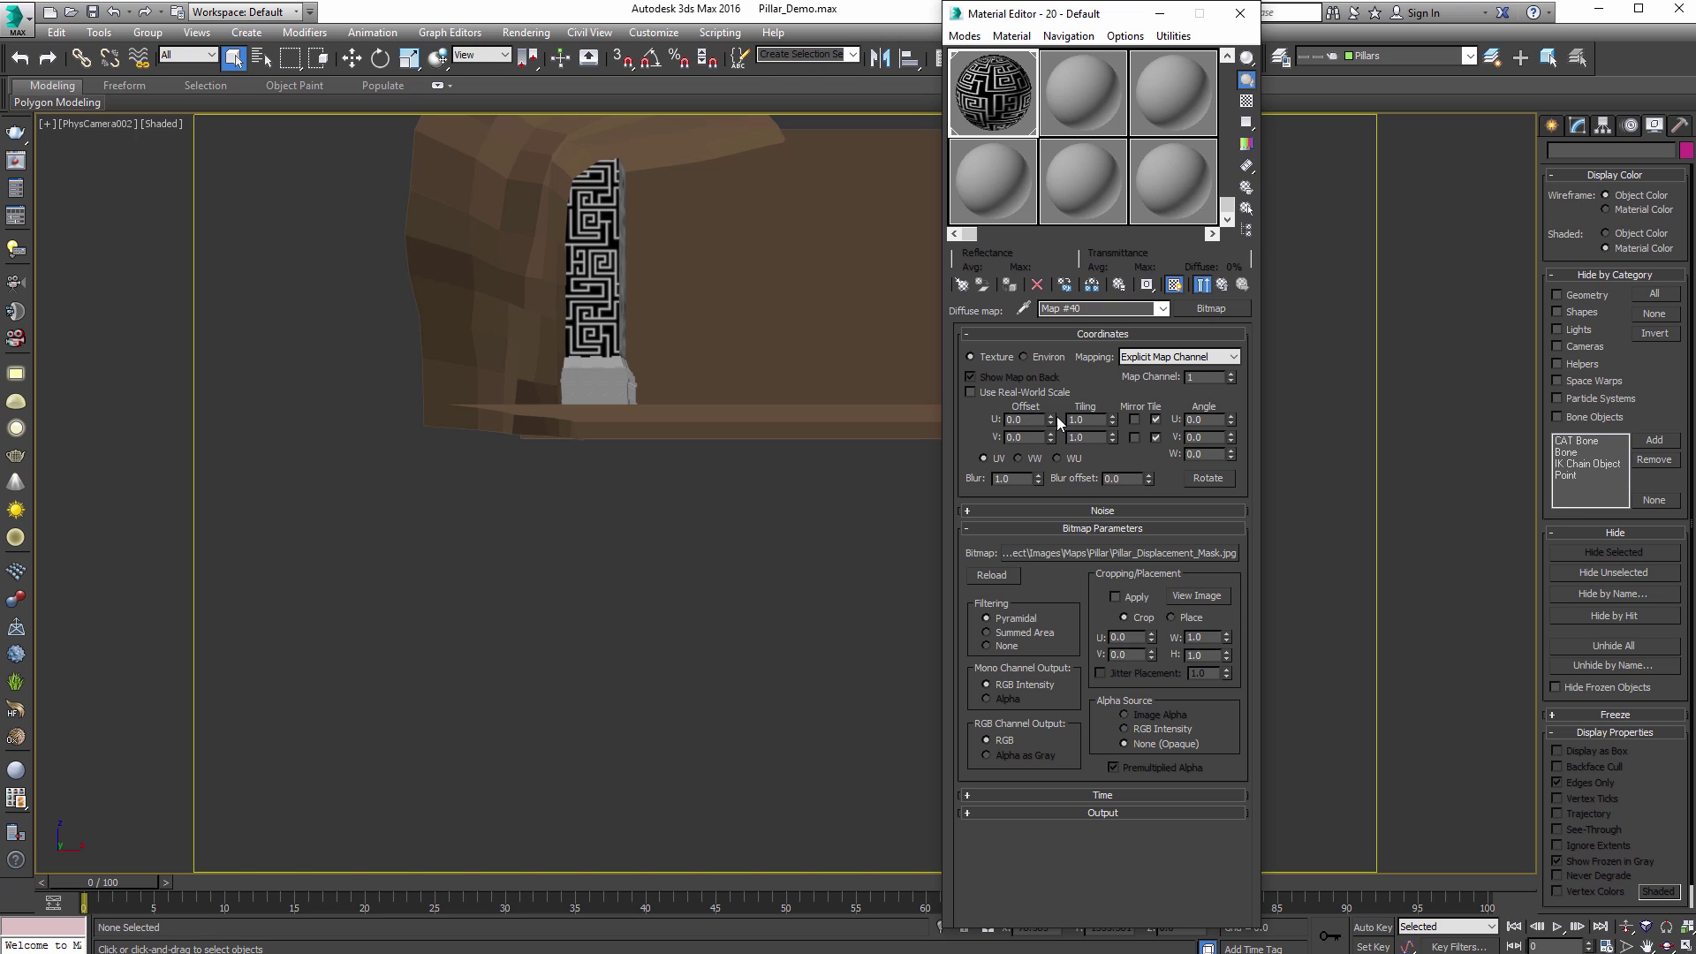
pyautogui.moveTo(1052, 420); pyautogui.dragTo(1051, 421)
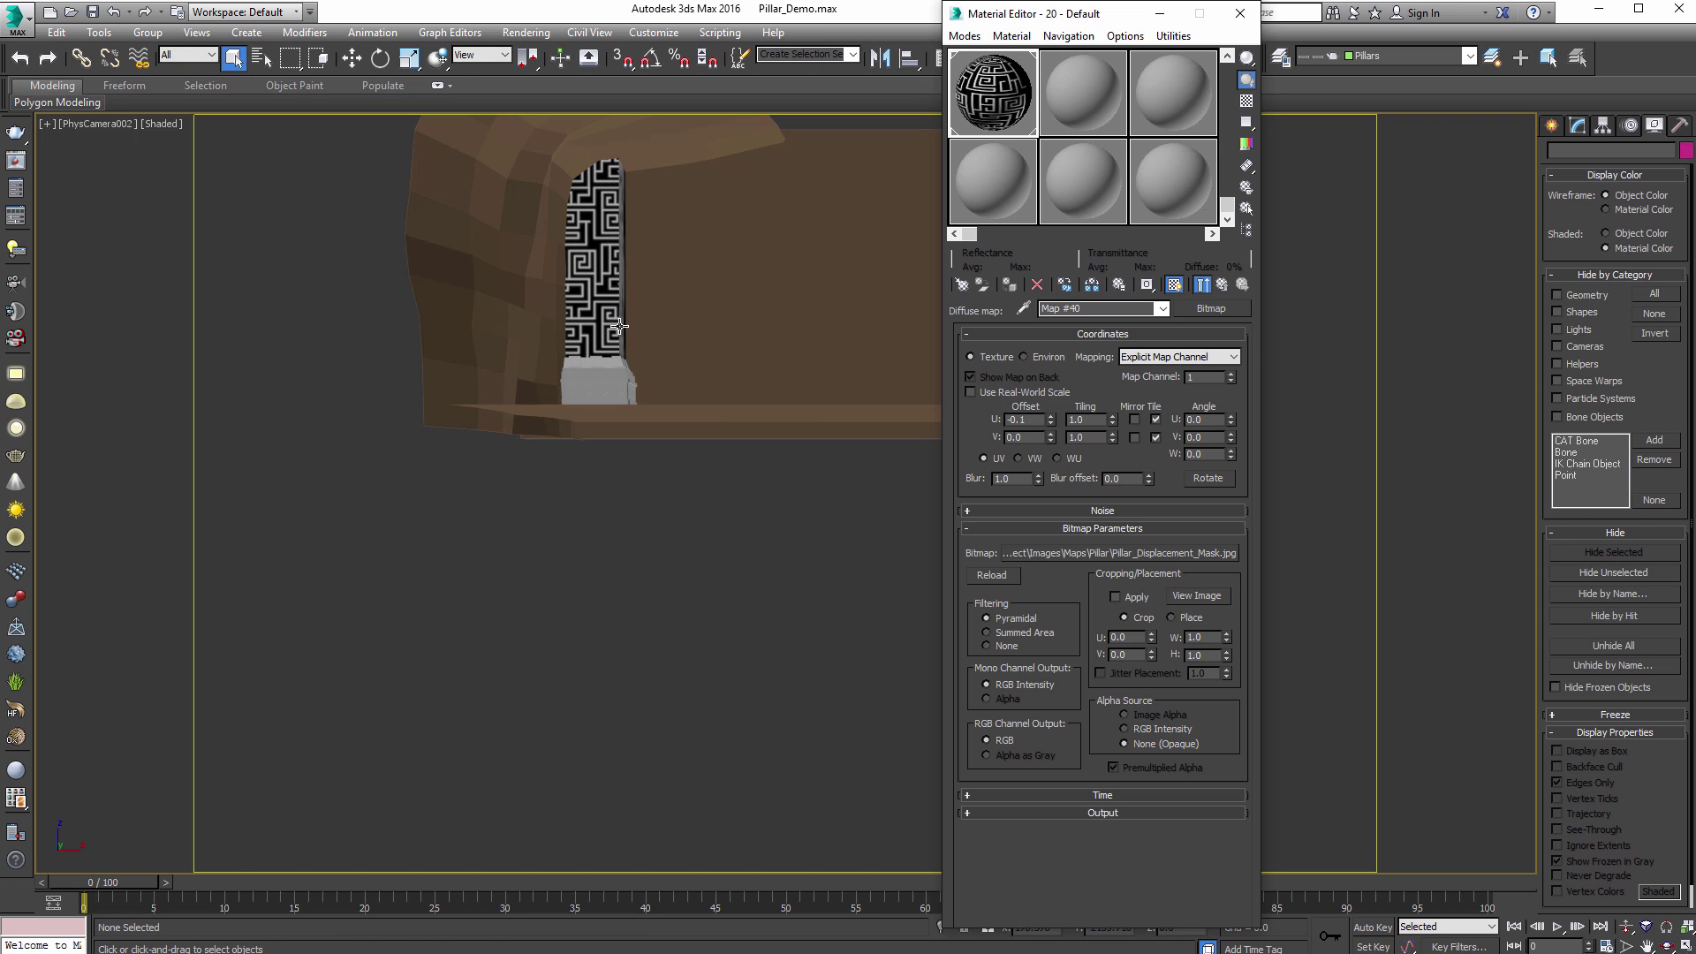
pyautogui.press('v')
pyautogui.click(657, 356)
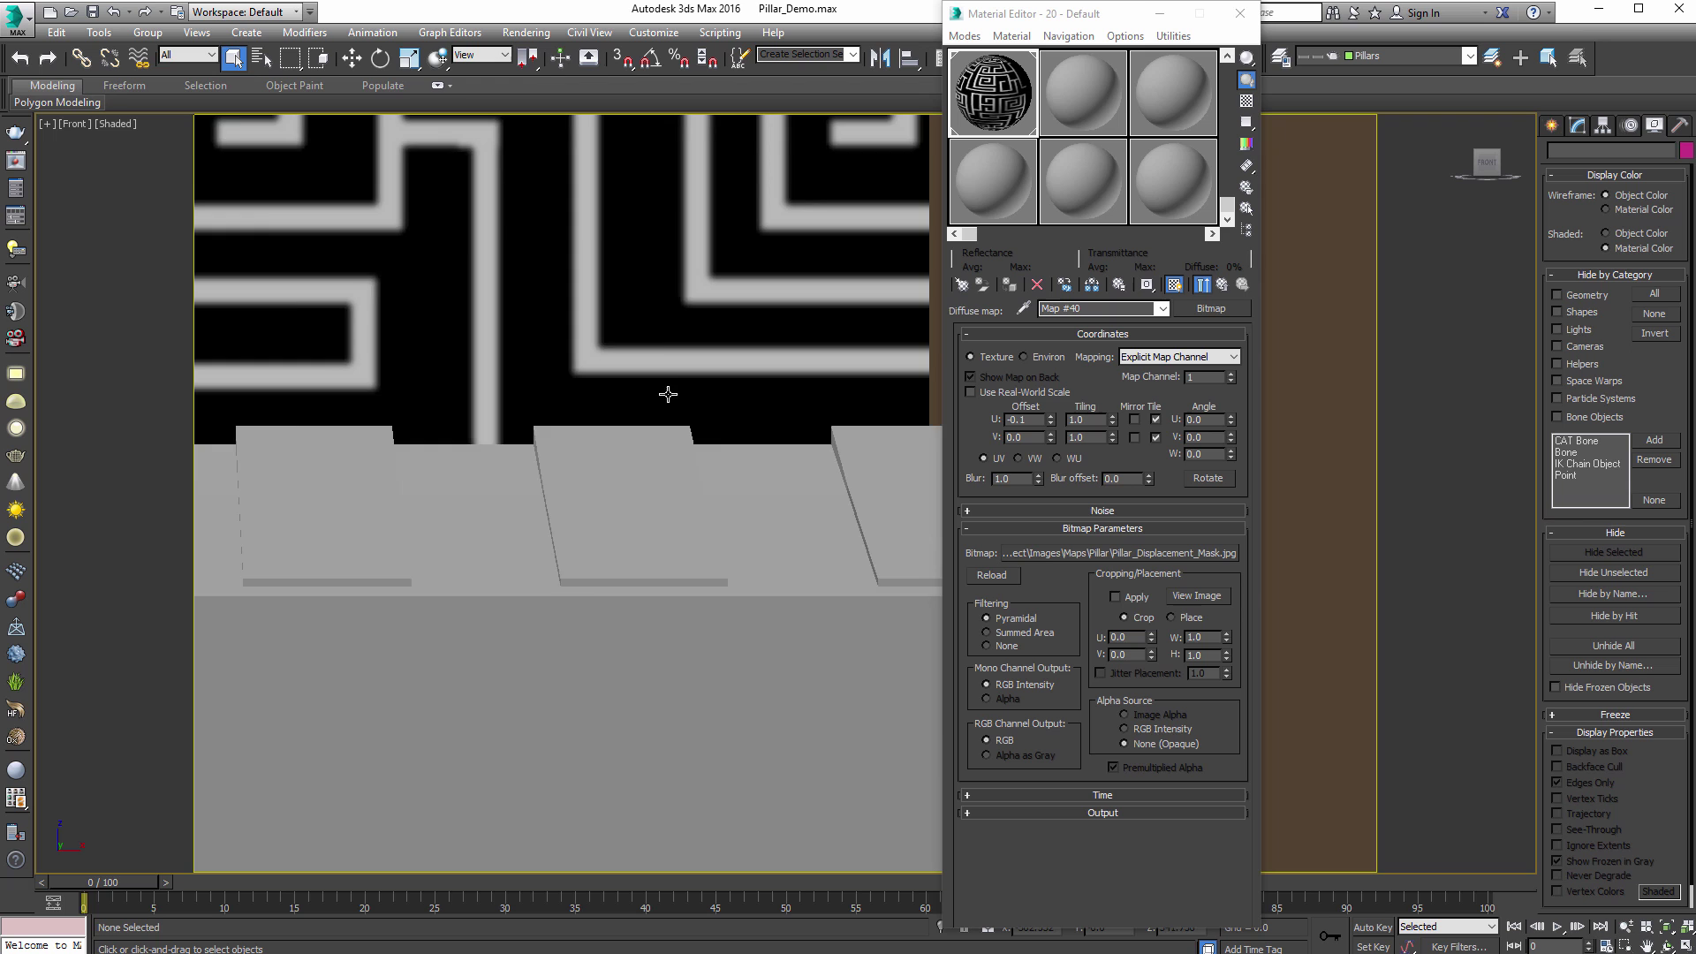
pyautogui.moveTo(666, 394); pyautogui.dragTo(622, 703, button='middle')
pyautogui.scroll(-4, 622, 703)
pyautogui.keyDown('alt'); pyautogui.moveTo(694, 649); pyautogui.dragTo(731, 639, button='middle'); pyautogui.keyUp('alt')
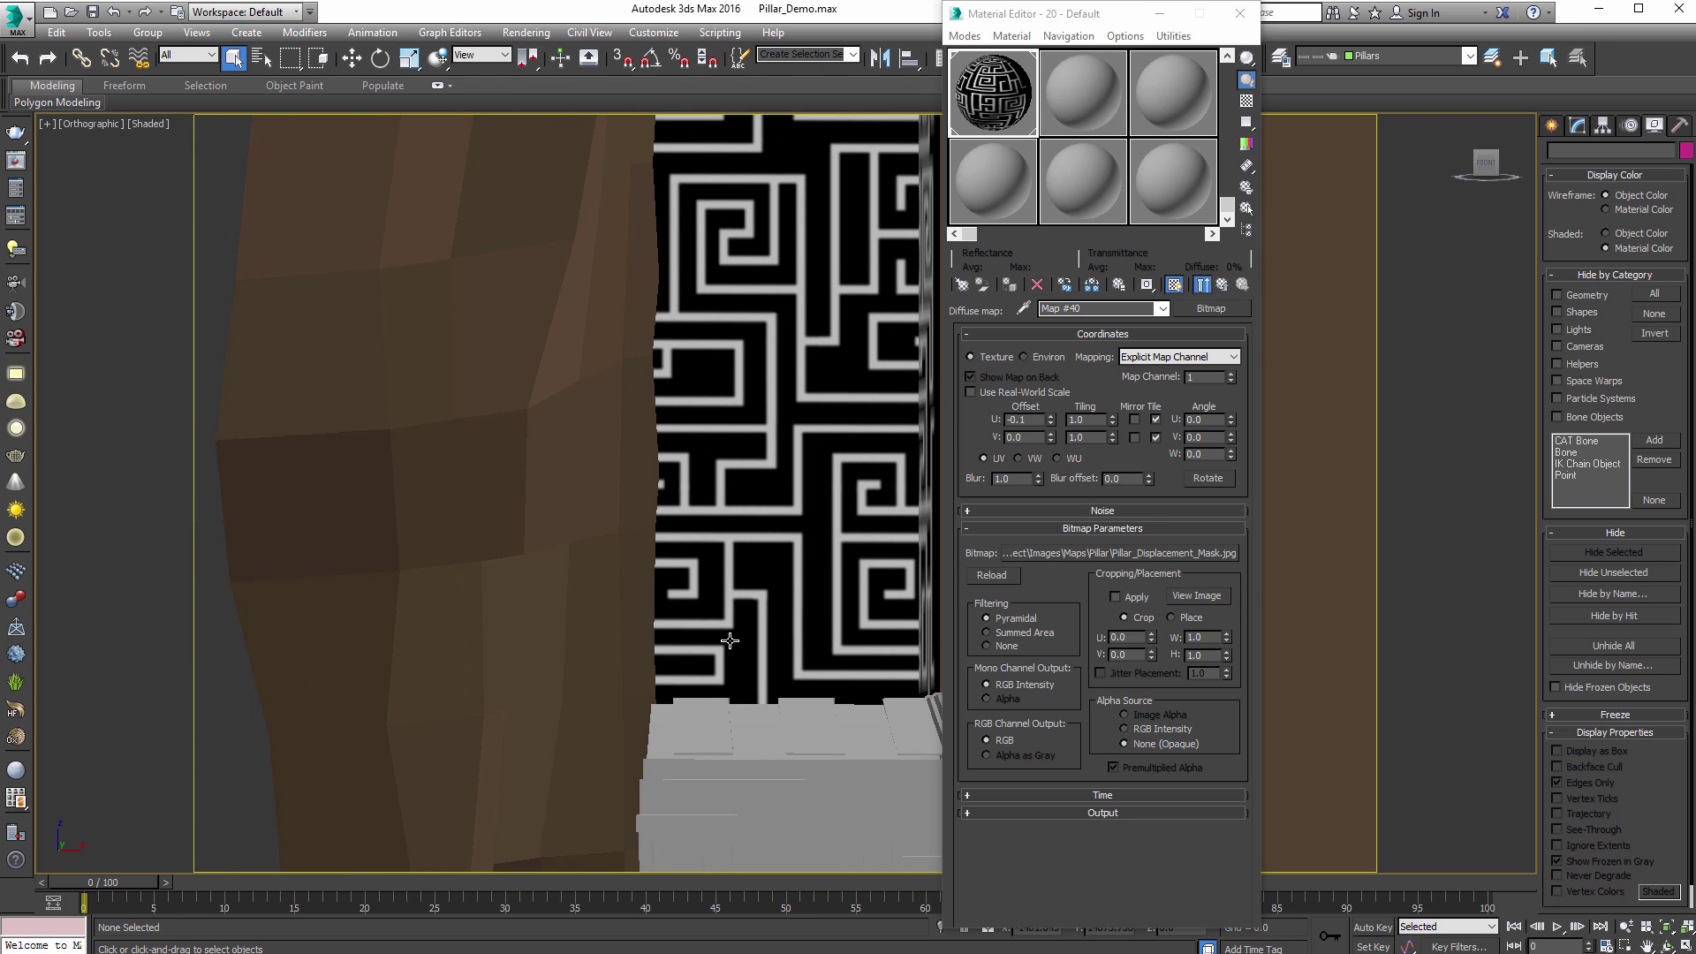
pyautogui.moveTo(890, 533)
pyautogui.mouseDown(button='middle')
pyautogui.moveTo(764, 579)
pyautogui.moveTo(726, 409)
pyautogui.moveTo(778, 511)
pyautogui.moveTo(798, 398)
pyautogui.mouseUp(button='middle')
# Step: Turn on edged faces with the pillar selected, and undo the mask bitmap's U offset change
pyautogui.click(765, 579)
pyautogui.press('F4')
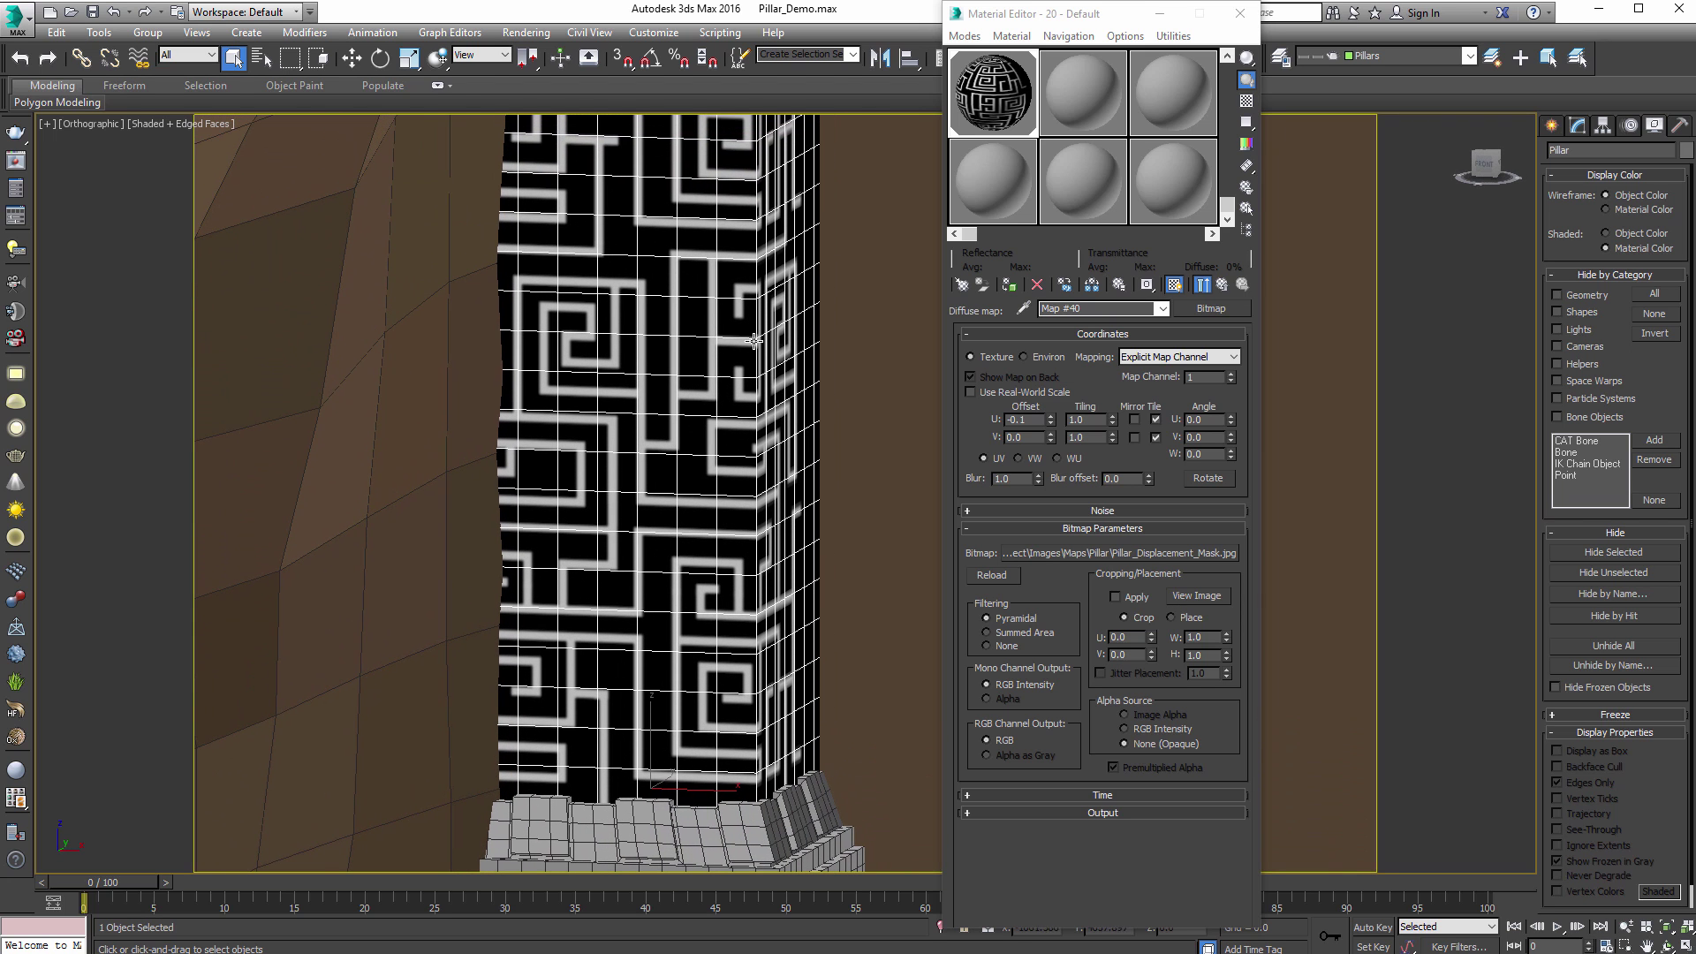
pyautogui.hotkey('ctrl', 'd')
pyautogui.hotkey('ctrl', 'z')
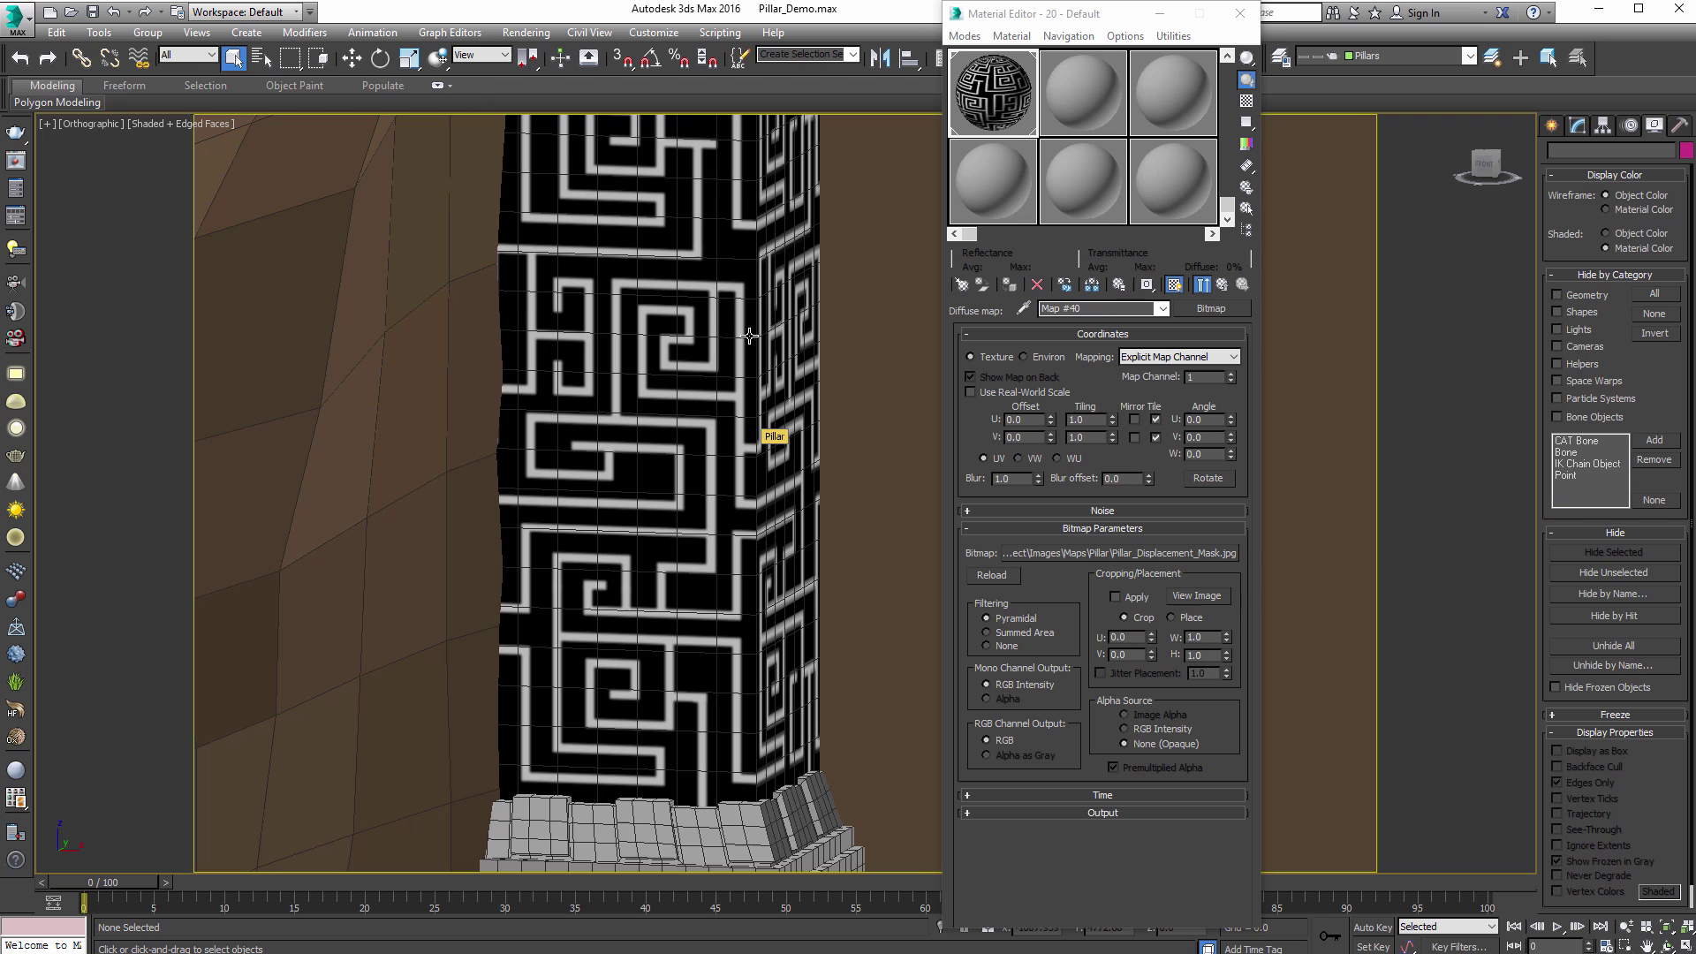
# Step: Examine how the maze lines follow the mesh edges around the pillar's corner and above its base, and return to the camera view
pyautogui.scroll(4, 771, 430)
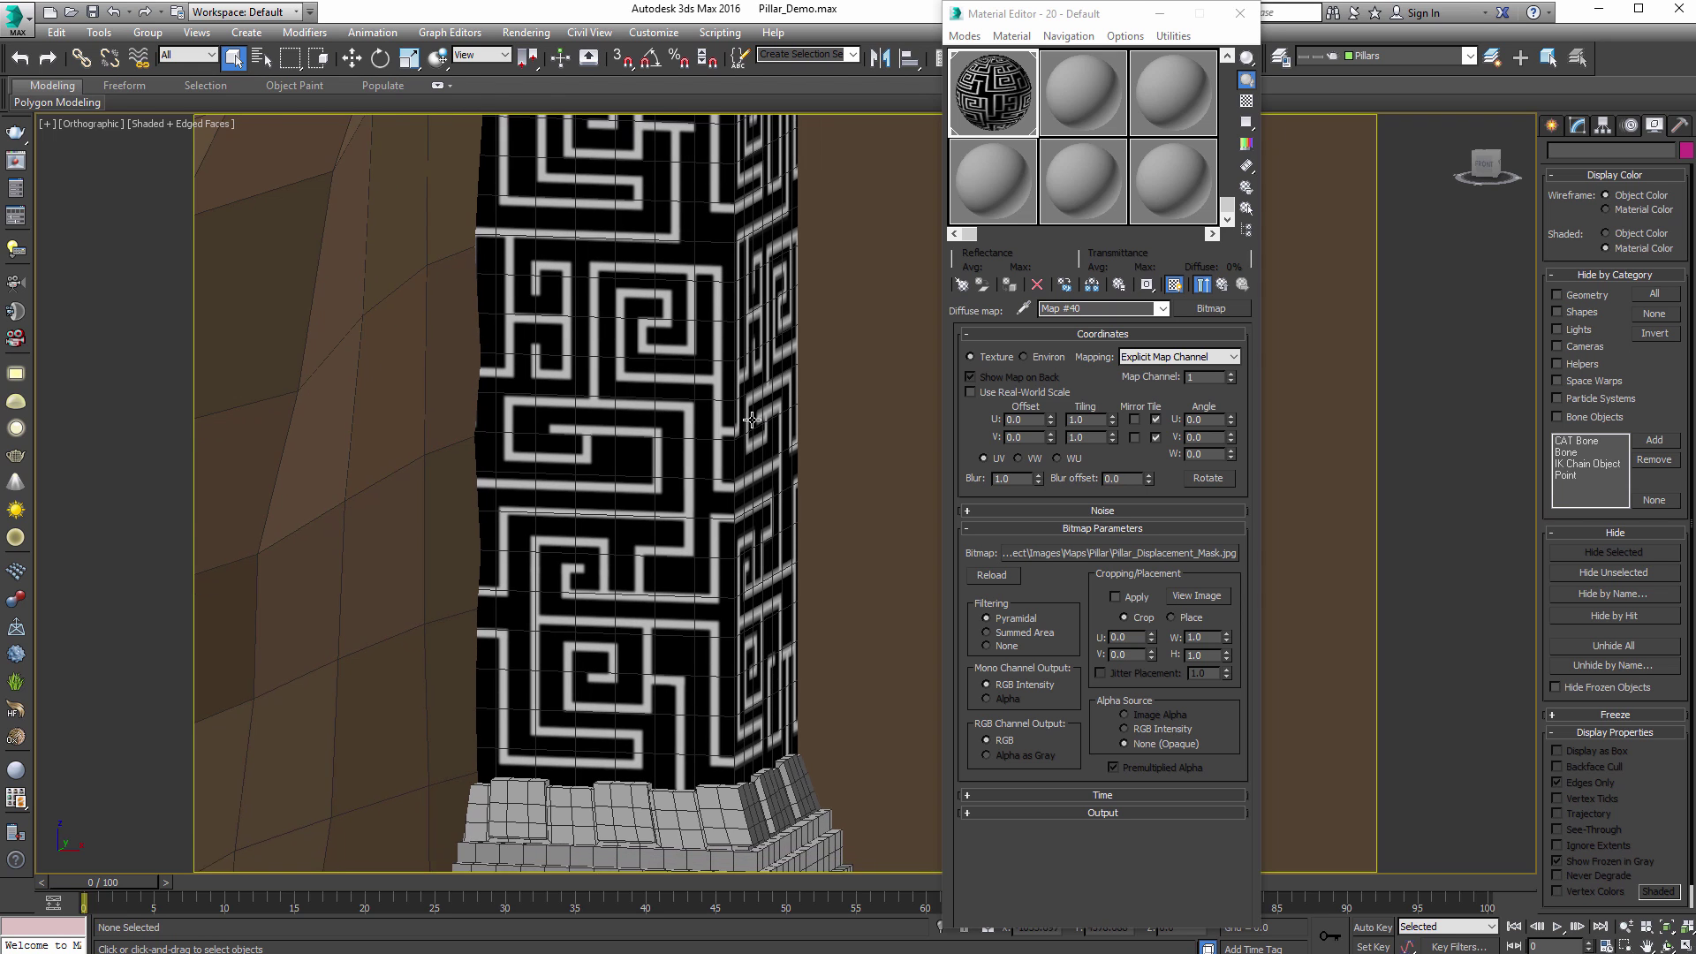
pyautogui.click(735, 434)
pyautogui.scroll(1, 733, 435)
pyautogui.keyDown('alt'); pyautogui.moveTo(734, 435); pyautogui.dragTo(643, 250, button='middle'); pyautogui.keyUp('alt')
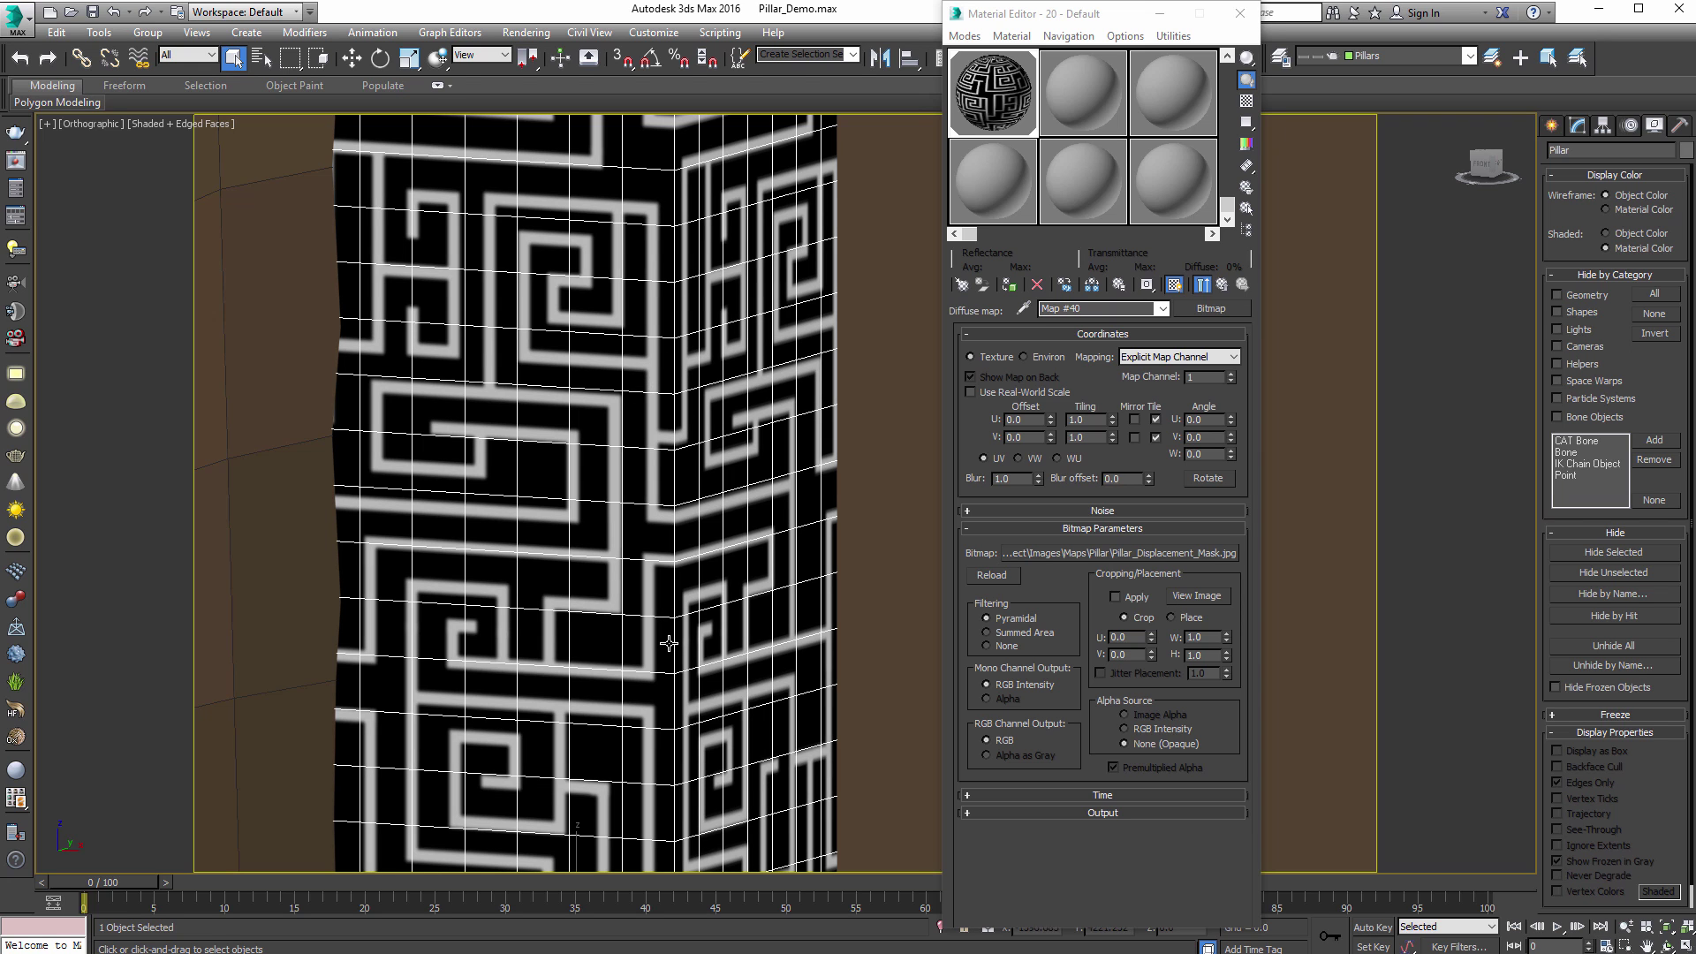
pyautogui.moveTo(686, 720); pyautogui.dragTo(678, 475, button='middle')
pyautogui.scroll(-2, 680, 475)
pyautogui.scroll(4, 672, 475)
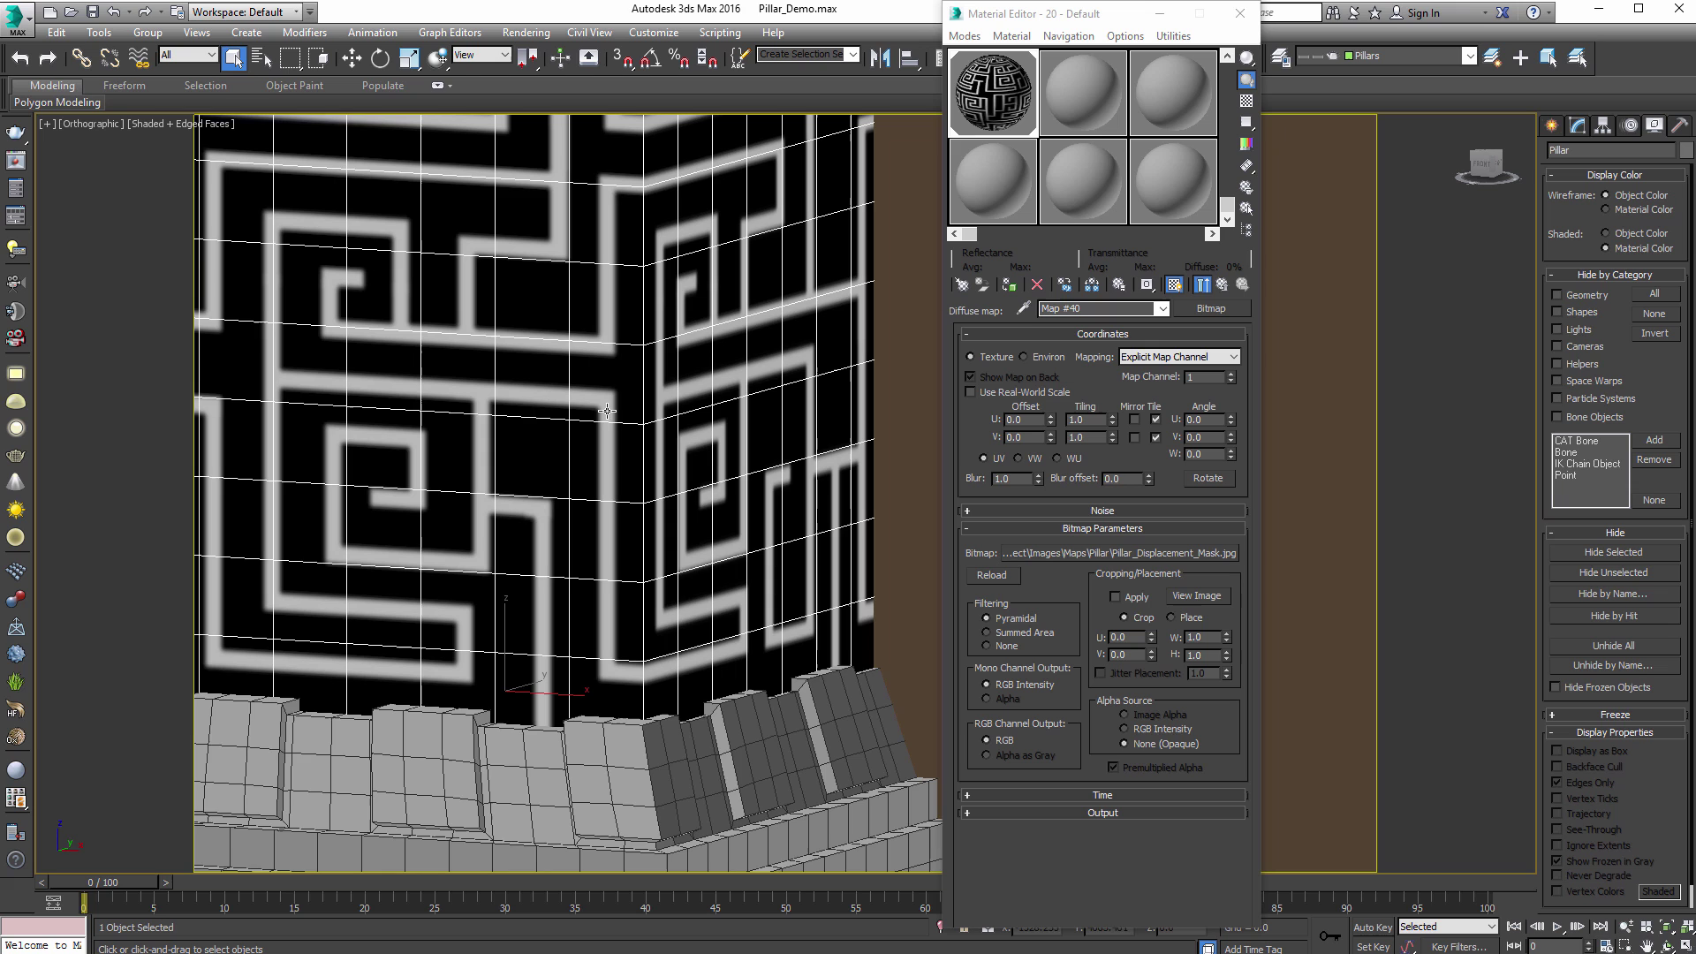
pyautogui.scroll(-3, 676, 537)
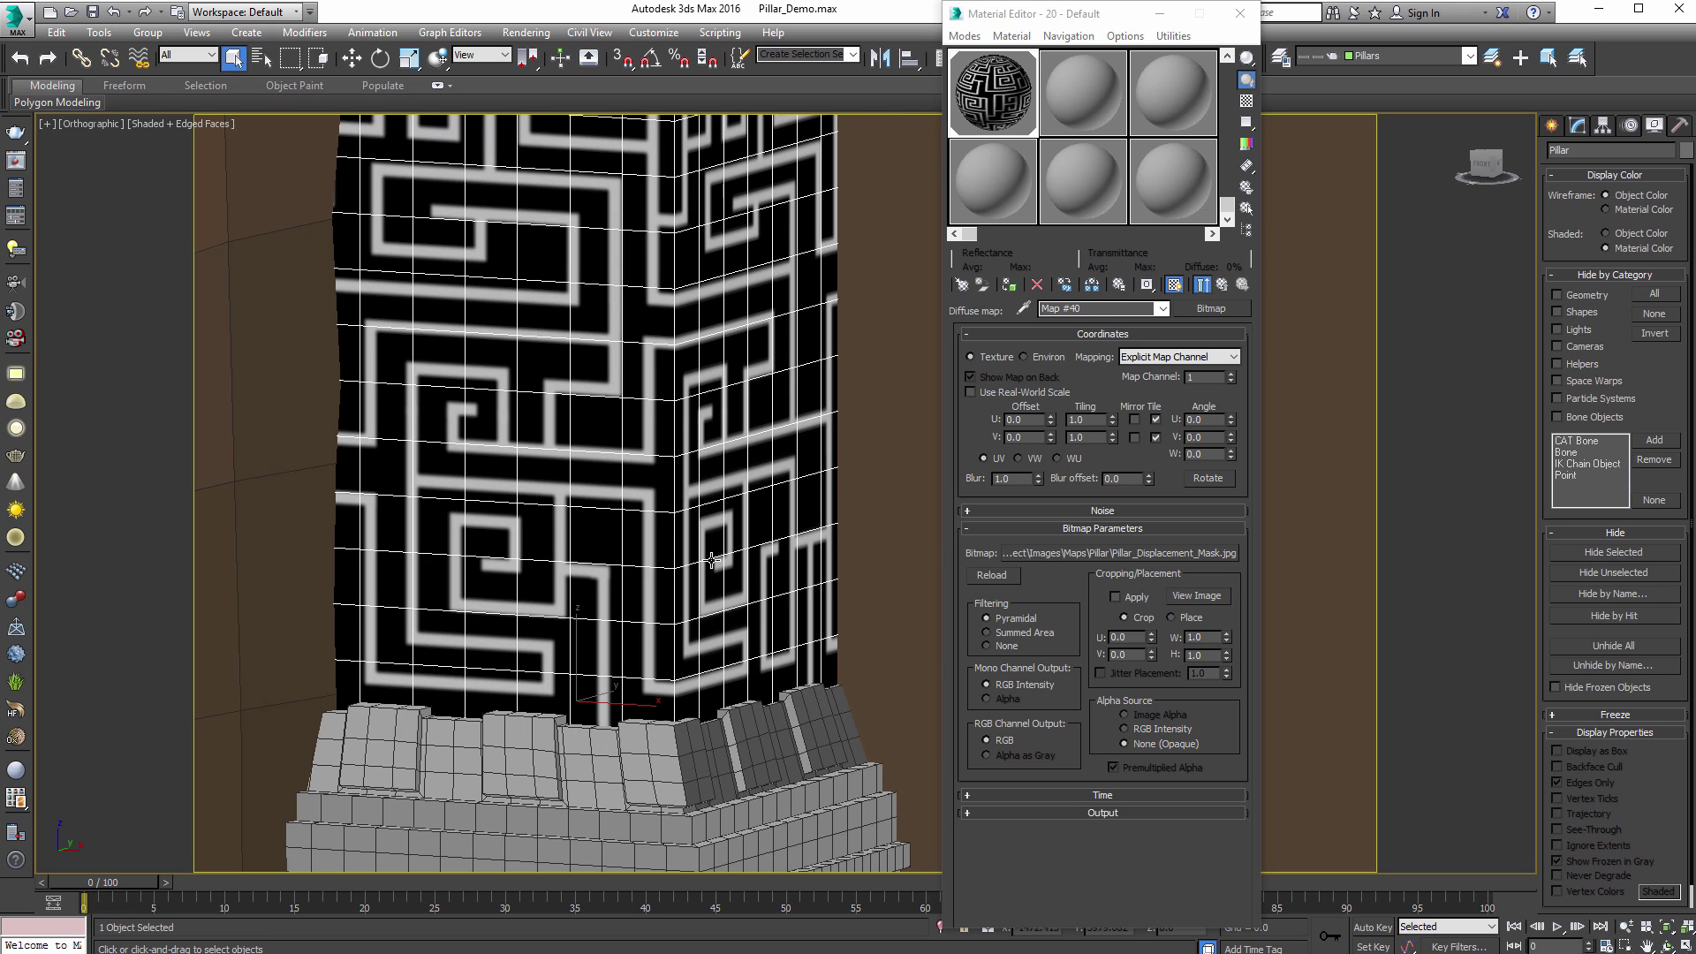
pyautogui.press('c')
pyautogui.click(792, 676)
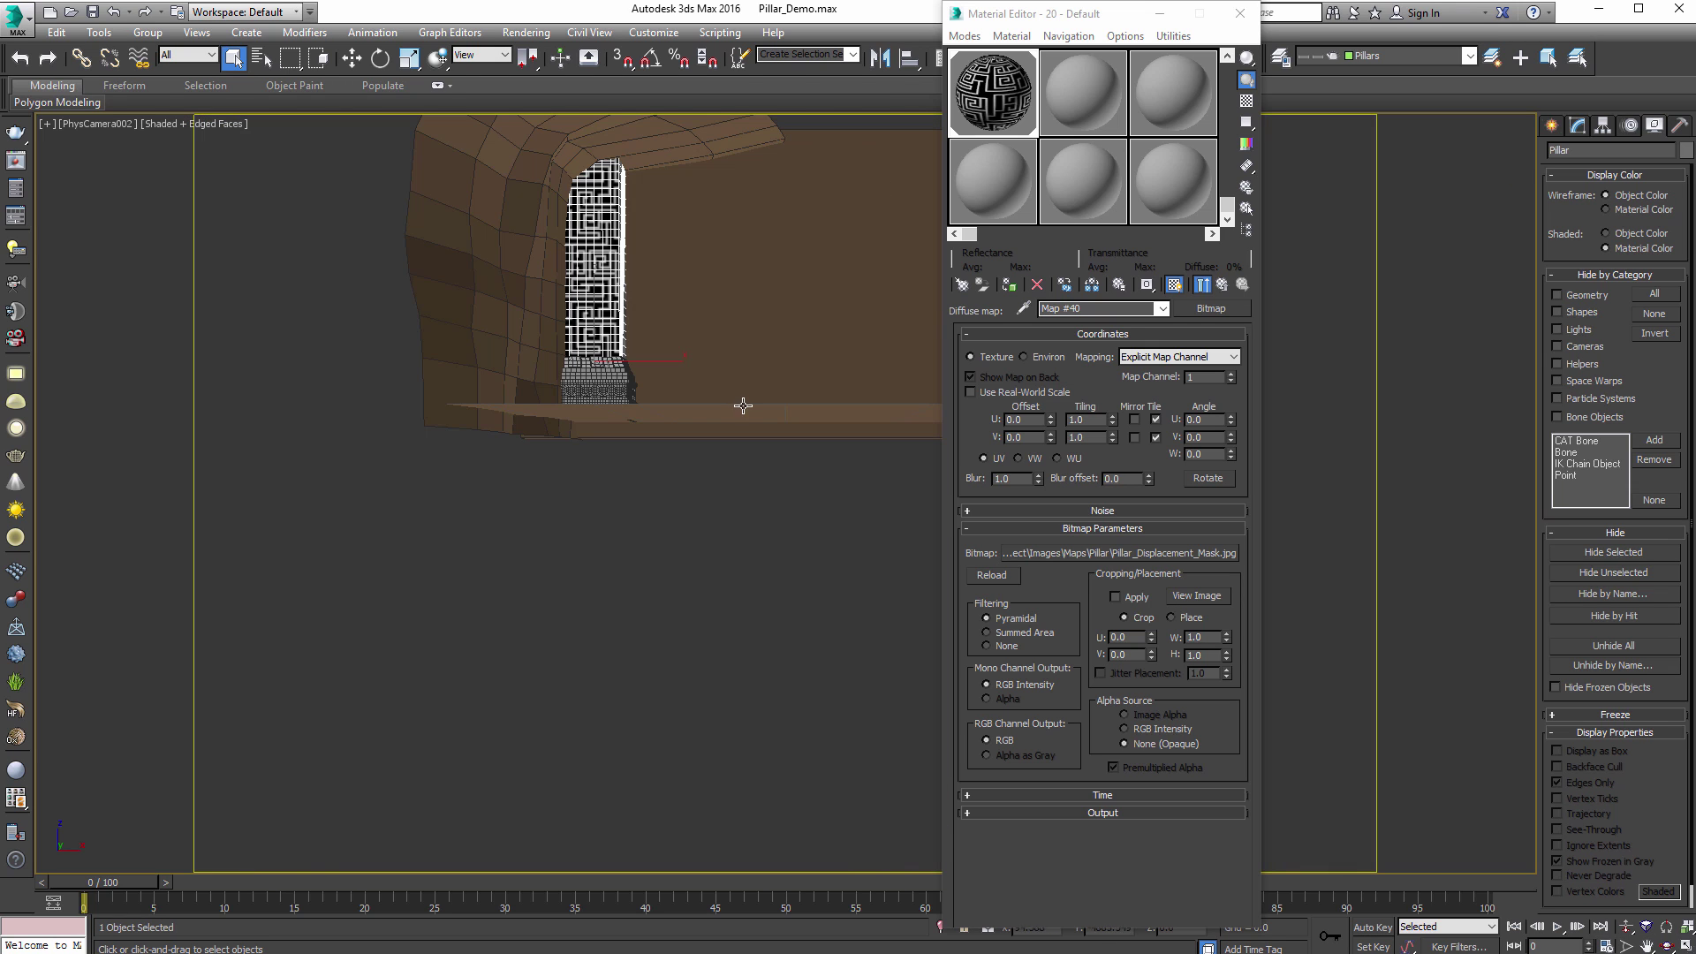
# Step: Switch to Pillar_Template.psd in Photoshop, hide Layer 10, and add a new empty layer directly above it
pyautogui.click(722, 554)
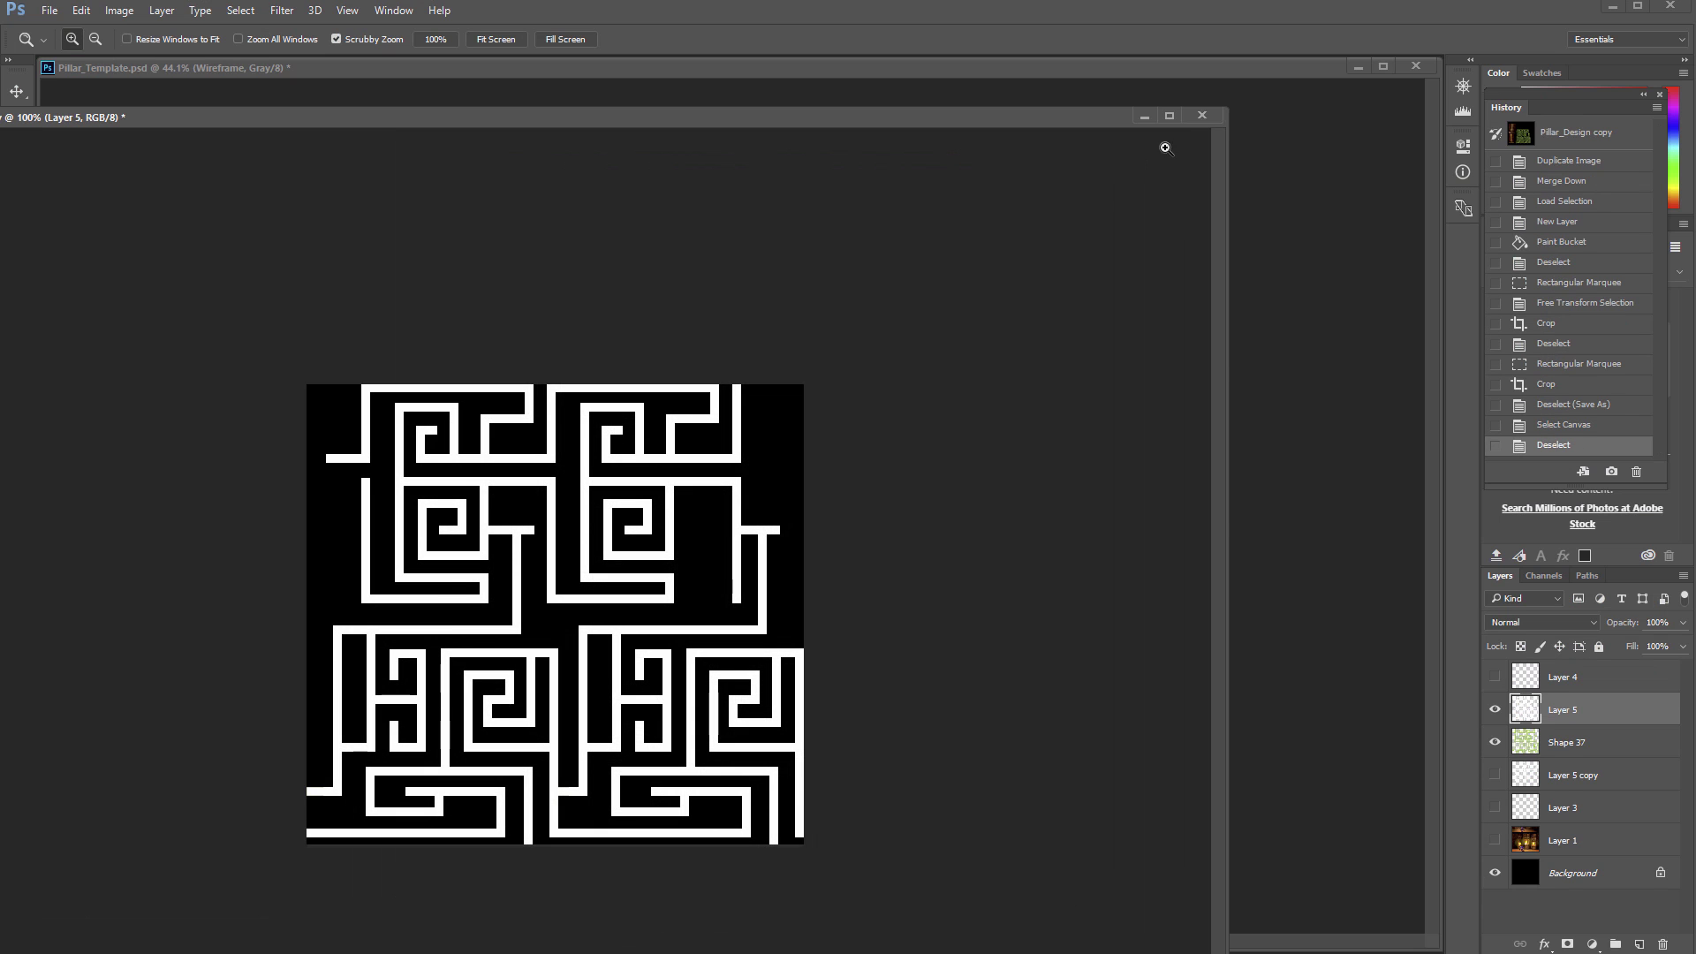
pyautogui.click(1064, 71)
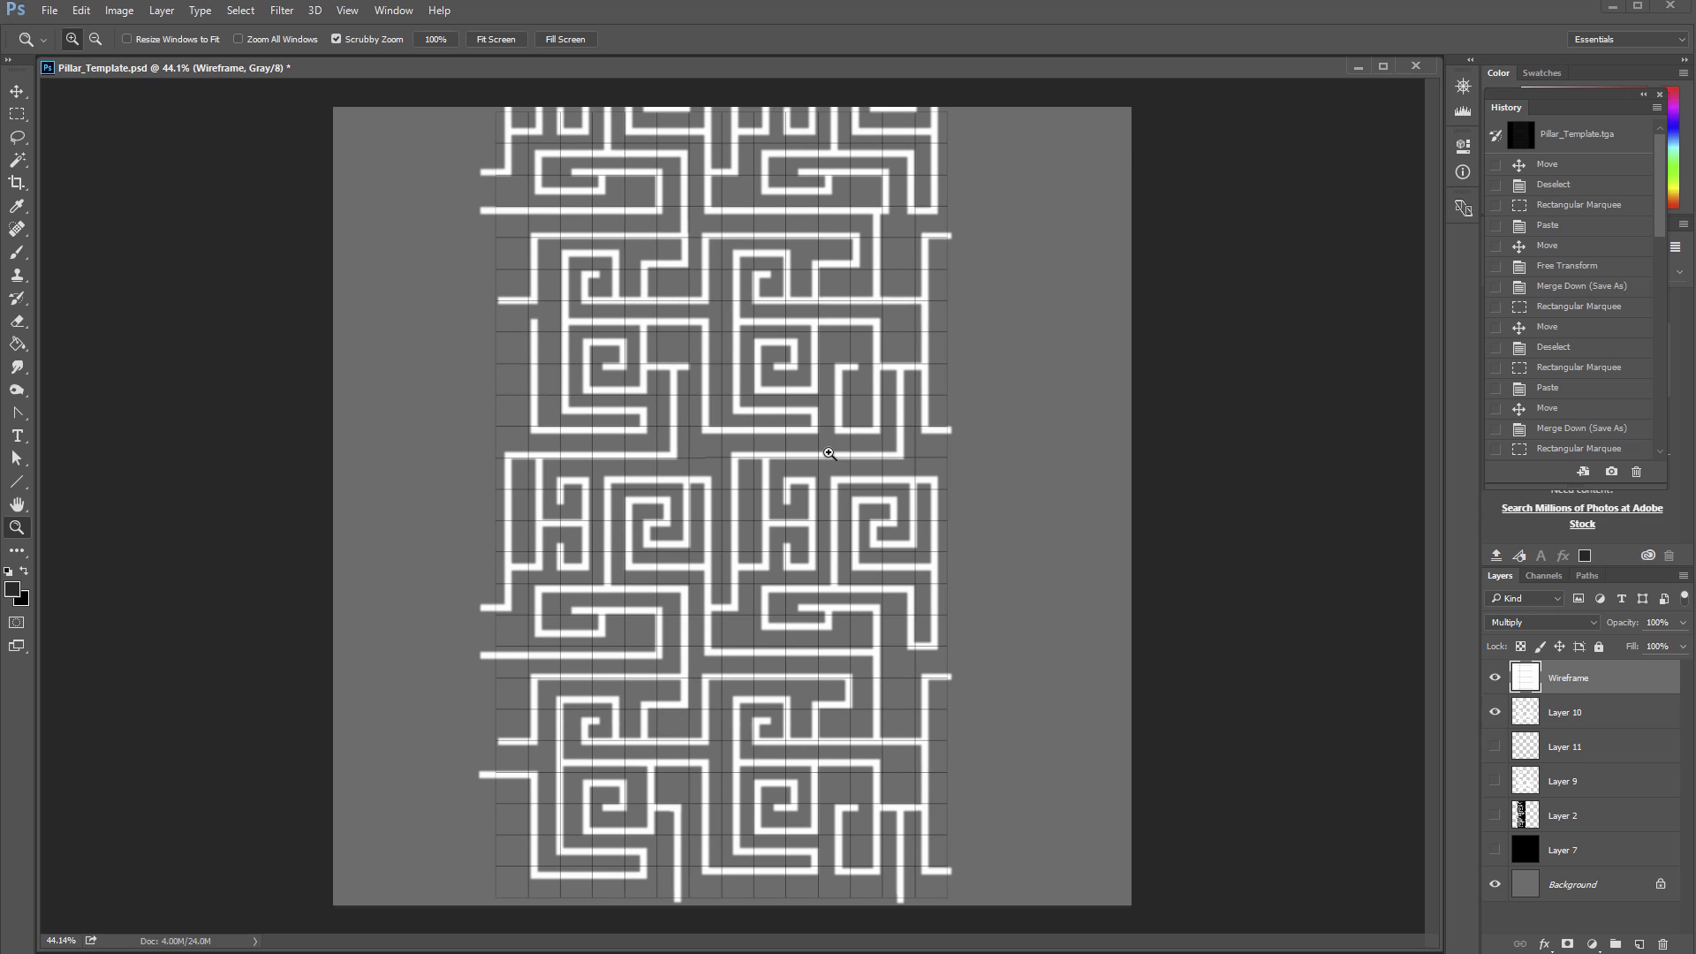
pyautogui.click(1494, 717)
pyautogui.click(1493, 716)
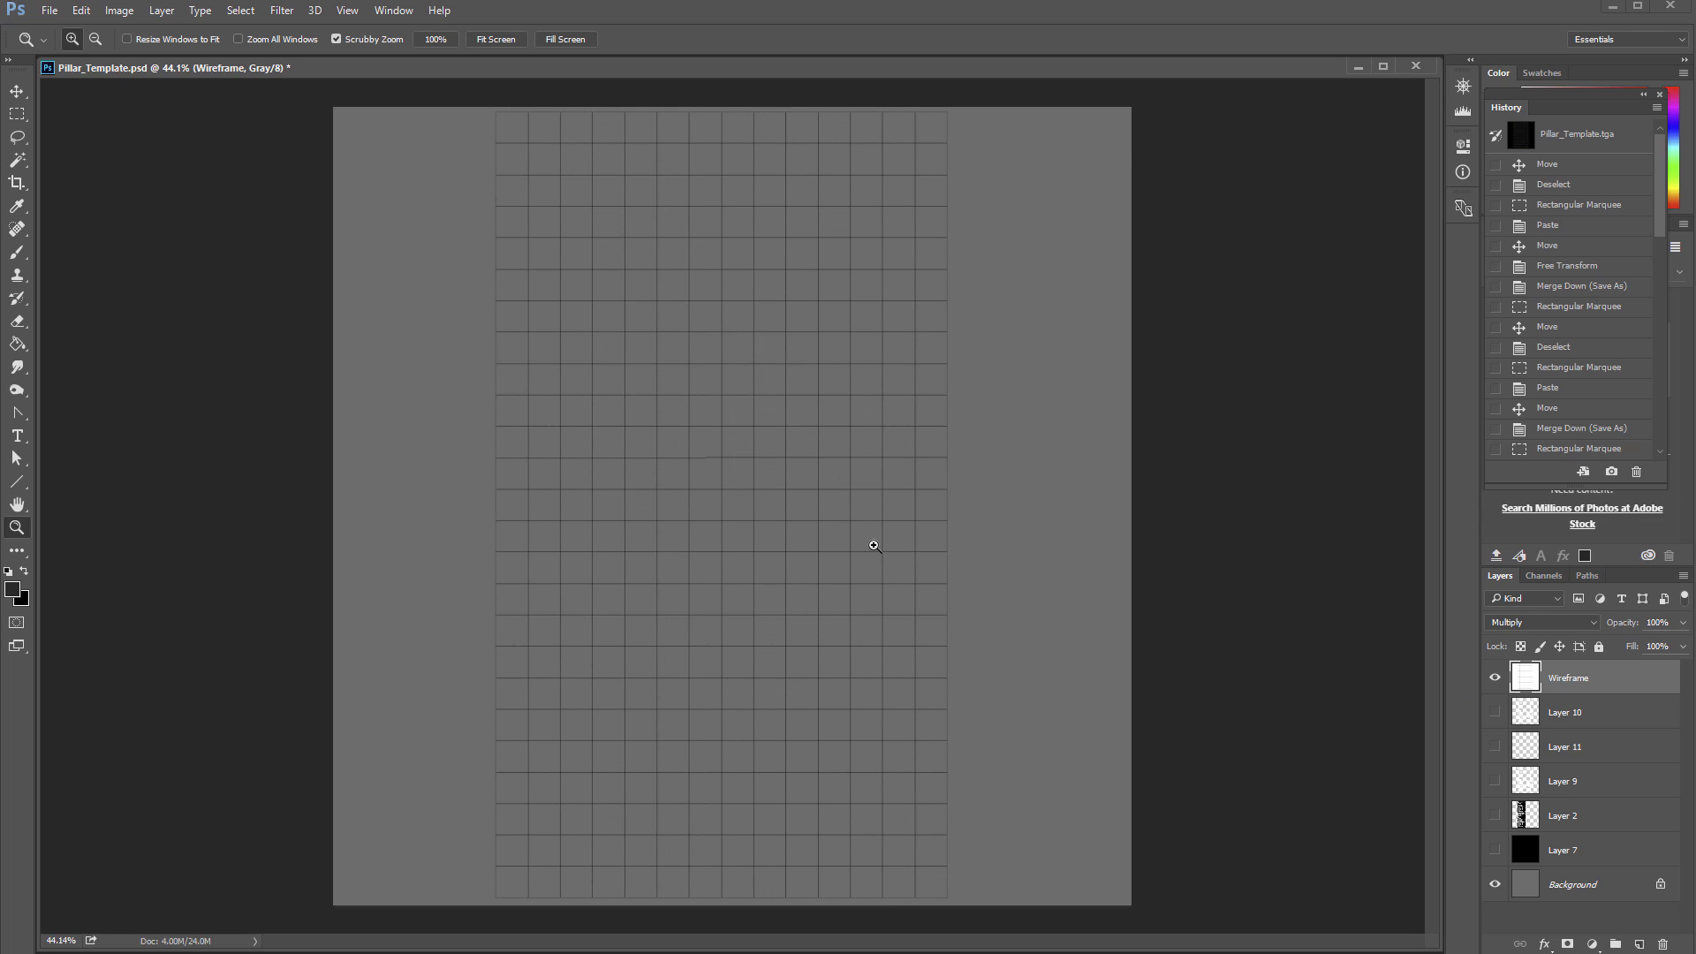
pyautogui.click(1571, 715)
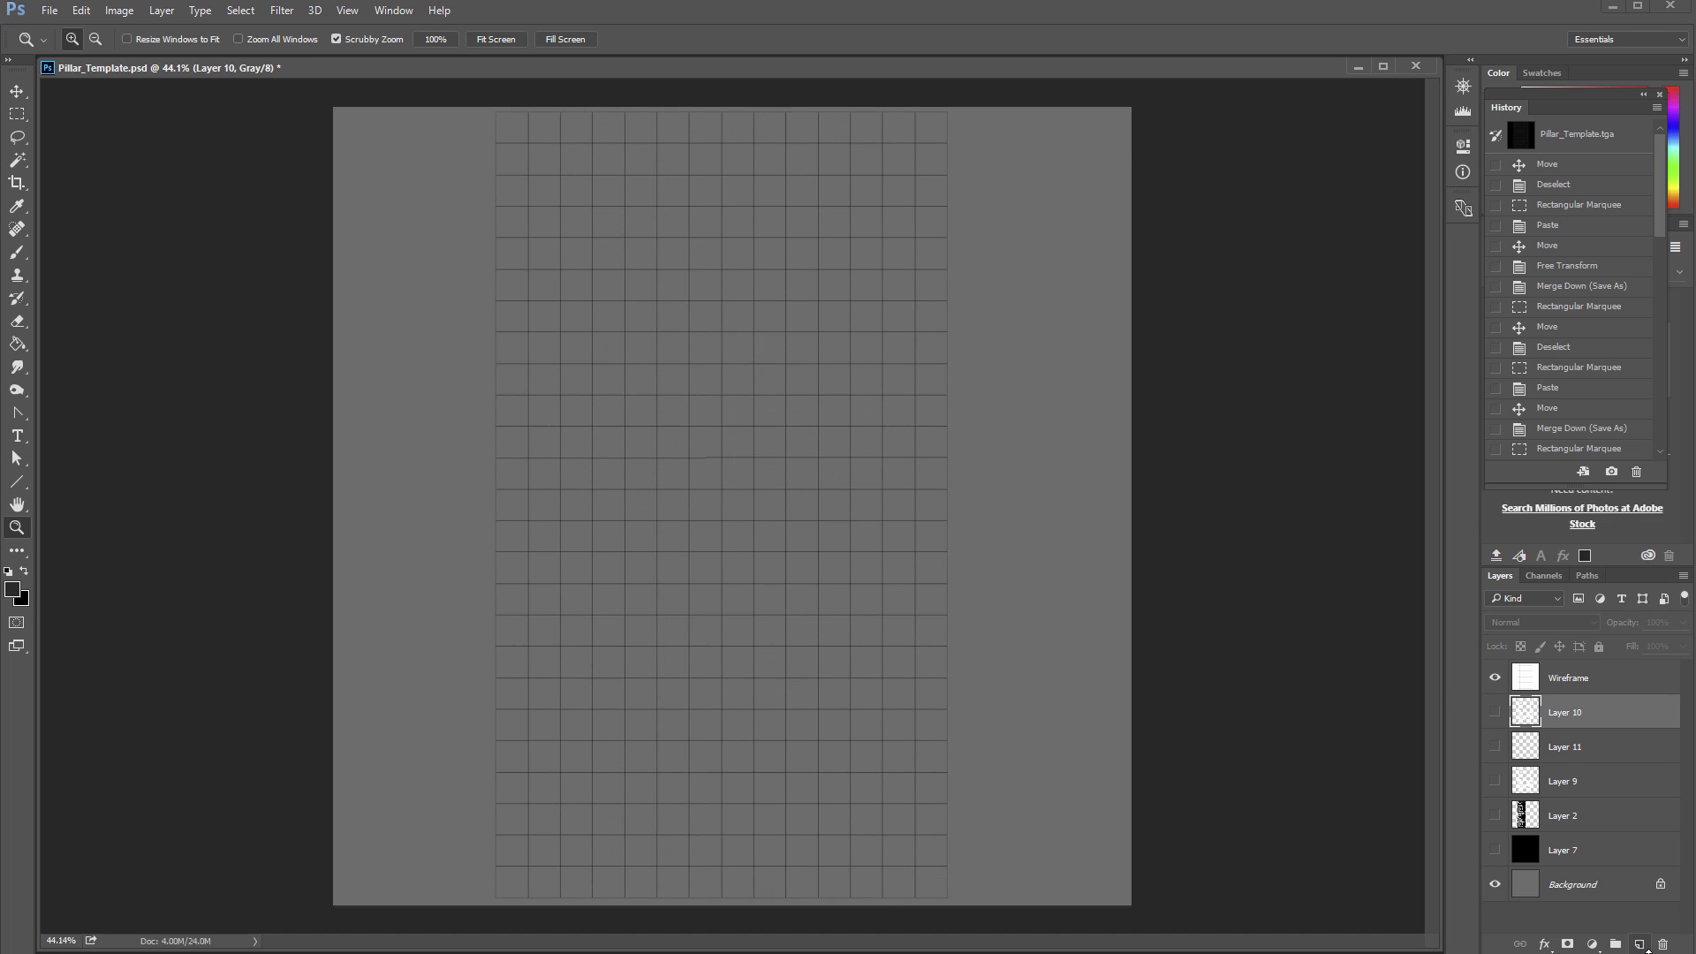
pyautogui.click(1639, 945)
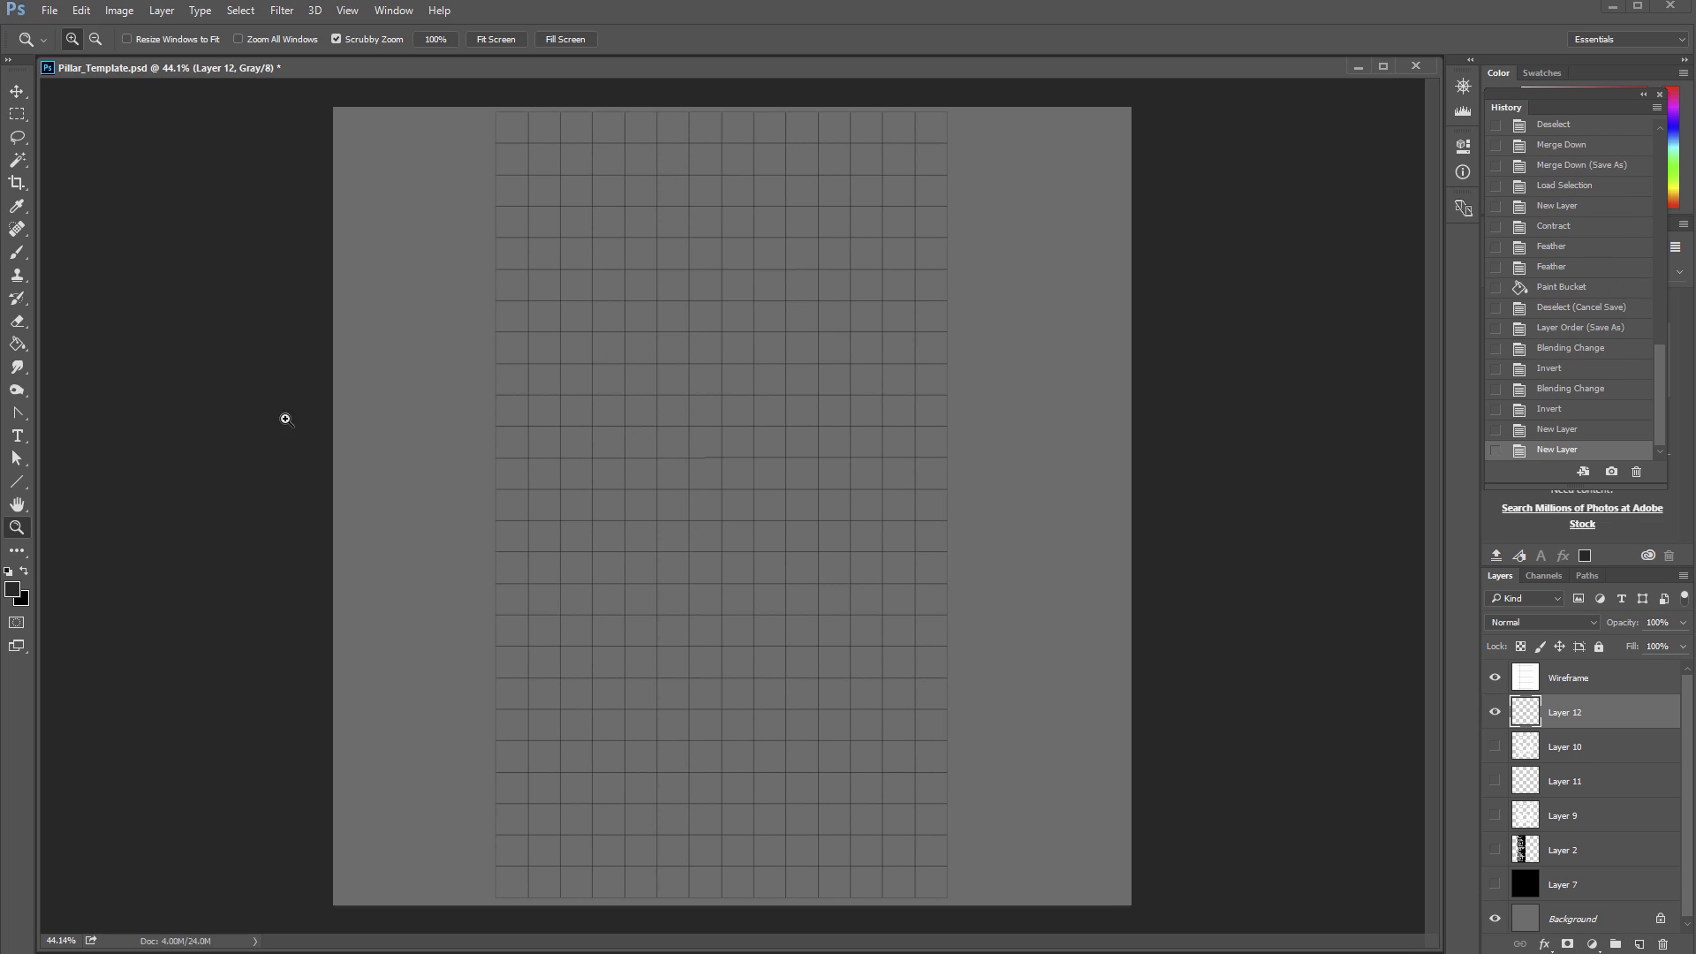
# Step: Activate the Line tool, reset the colors to default black and white, and make white the foreground color
pyautogui.click(20, 483)
pyautogui.click(19, 484)
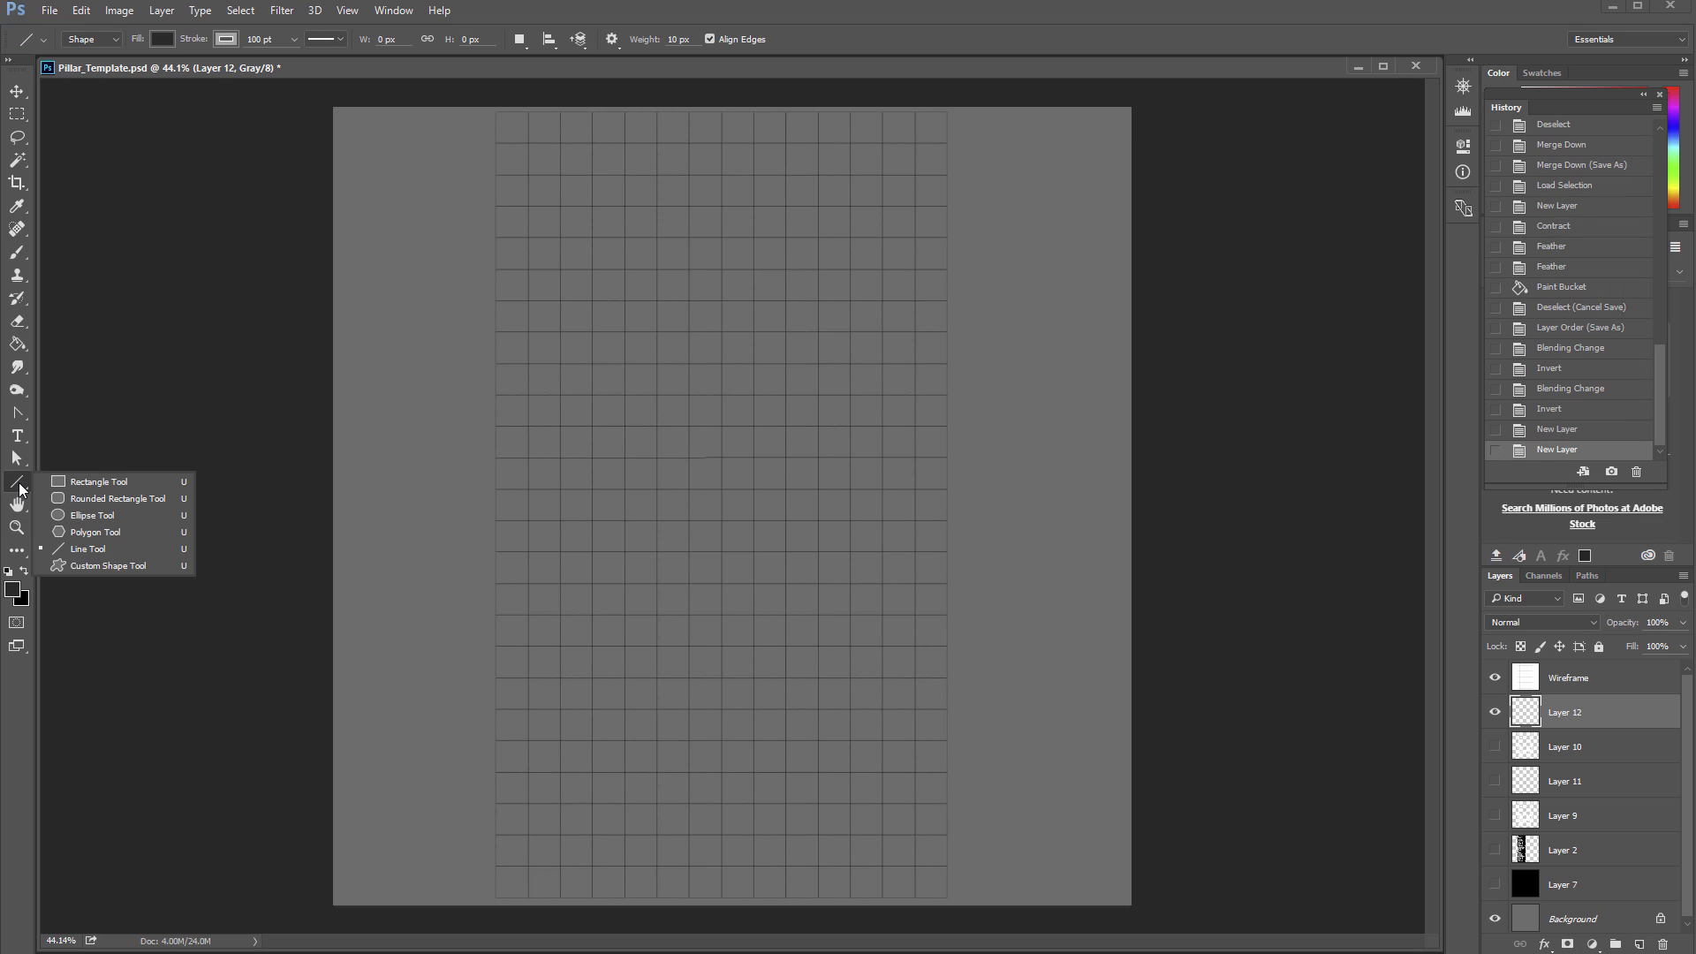
pyautogui.click(14, 590)
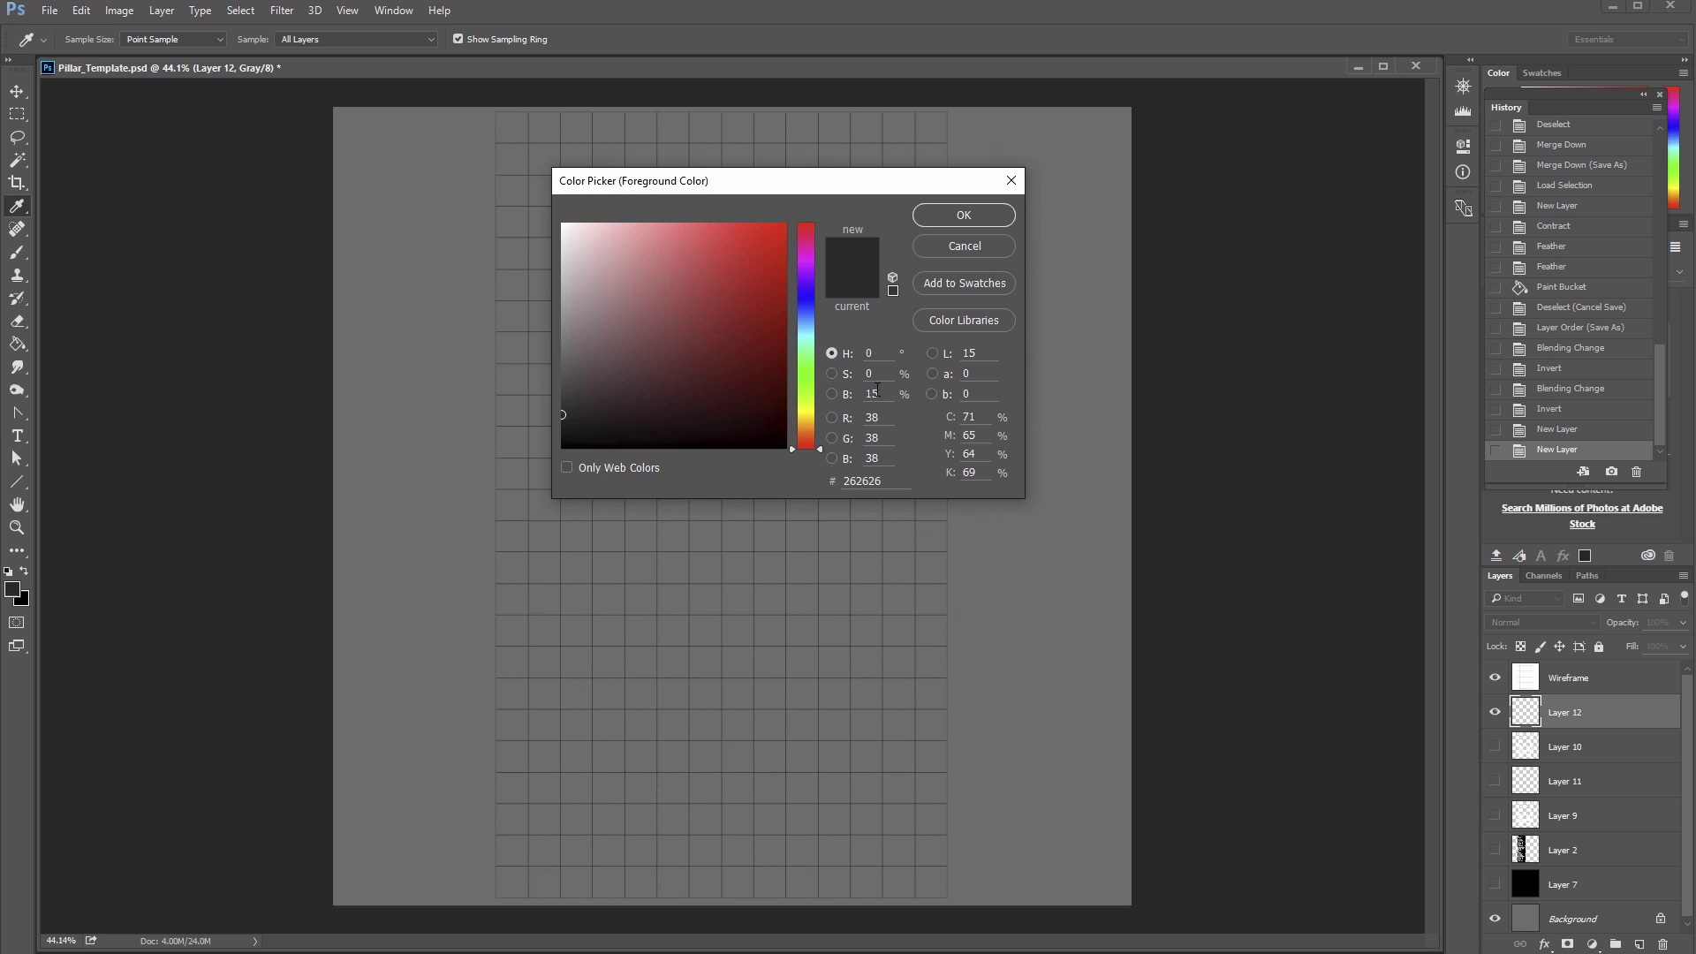
pyautogui.click(951, 245)
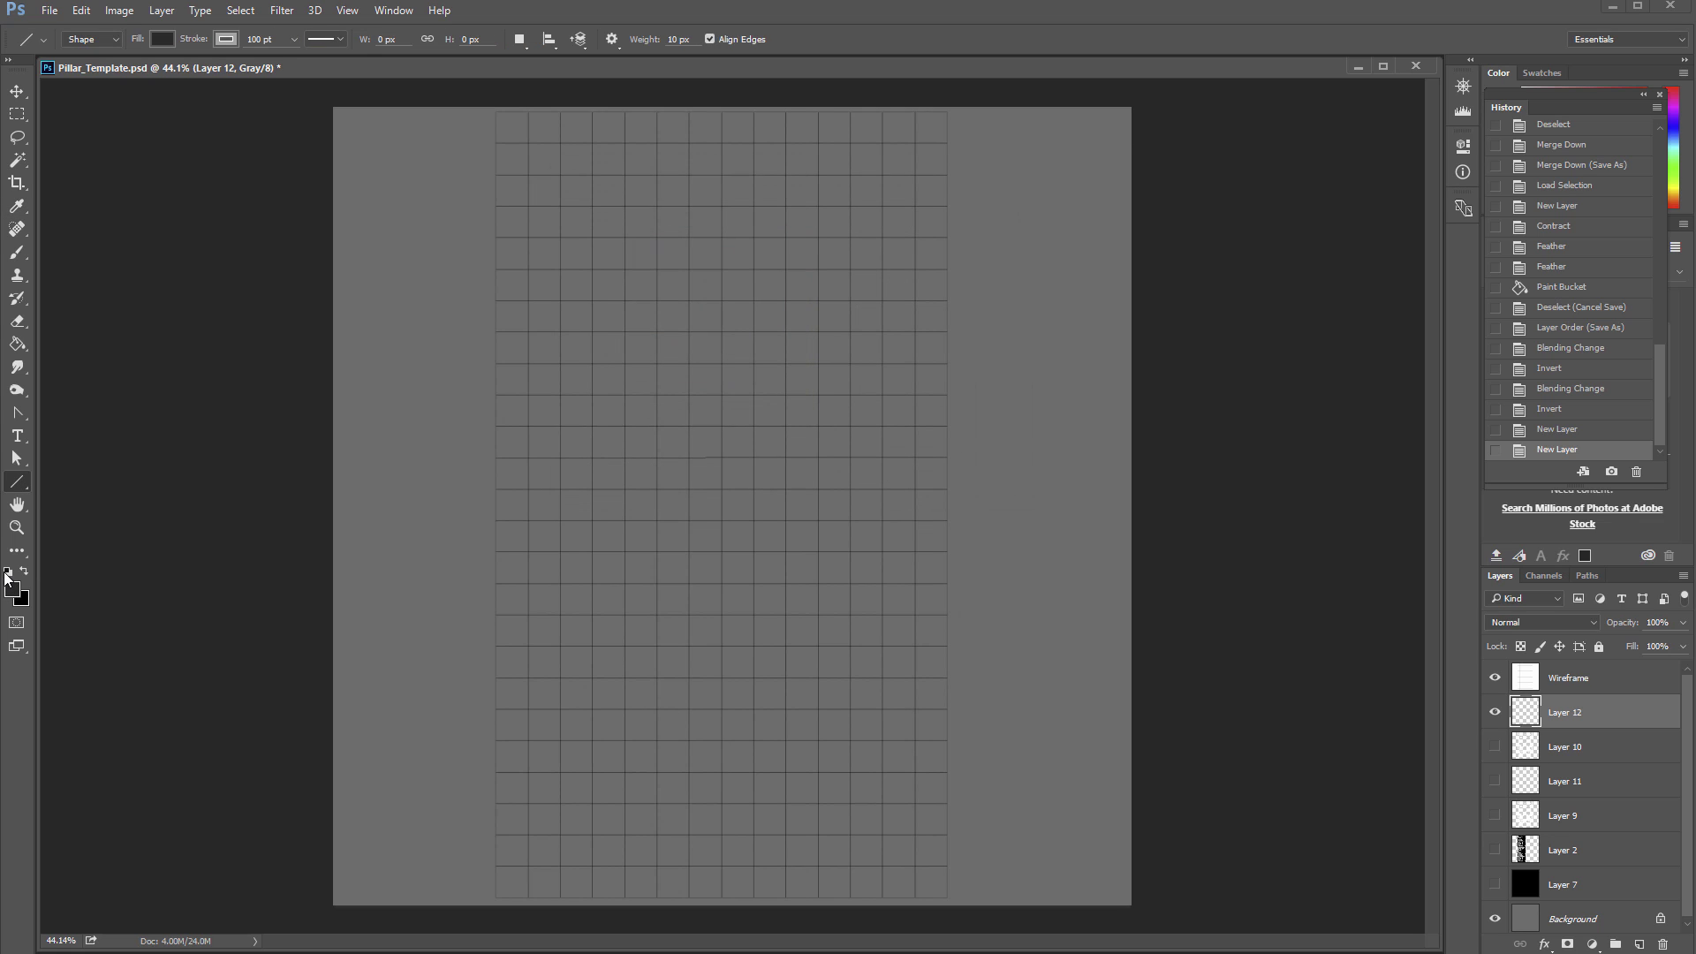
pyautogui.click(7, 573)
pyautogui.click(25, 572)
# Step: Draw a 10 px diagonal test line about 665 by 259 px across the grid and delete its shape layer
pyautogui.moveTo(615, 341); pyautogui.dragTo(873, 438)
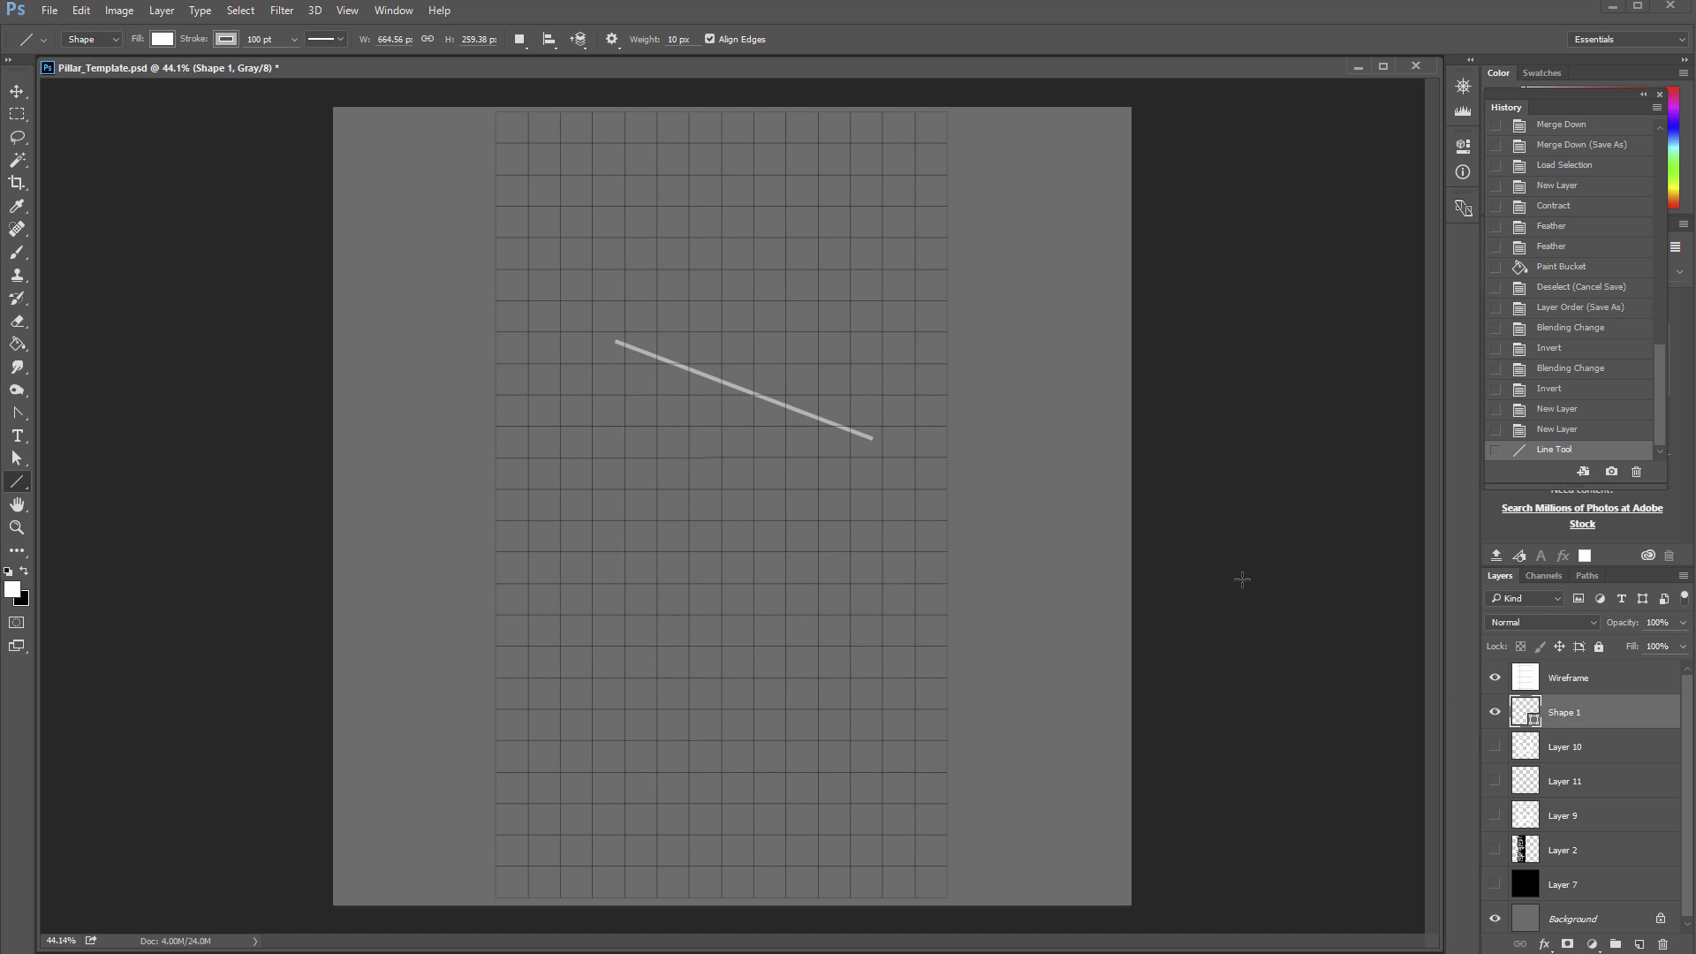
pyautogui.moveTo(1586, 723); pyautogui.dragTo(1662, 943)
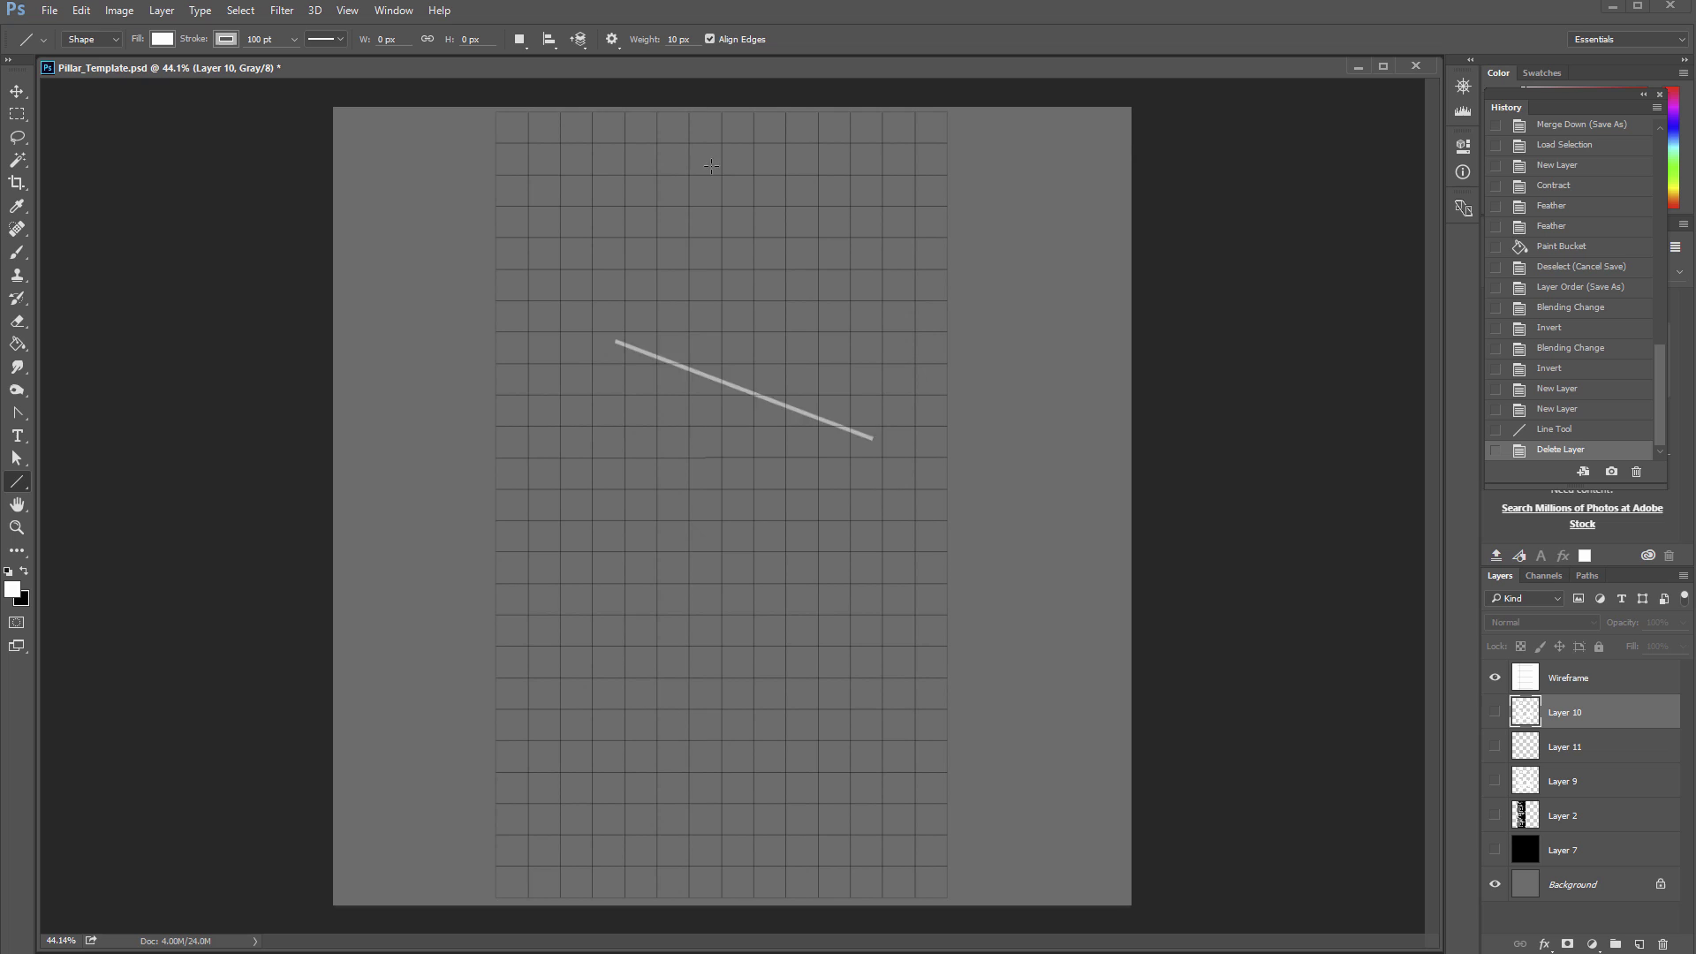
# Step: Set the line weight to 30 px and draw a white diagonal line about 725 by 268 px across the grid
pyautogui.click(227, 41)
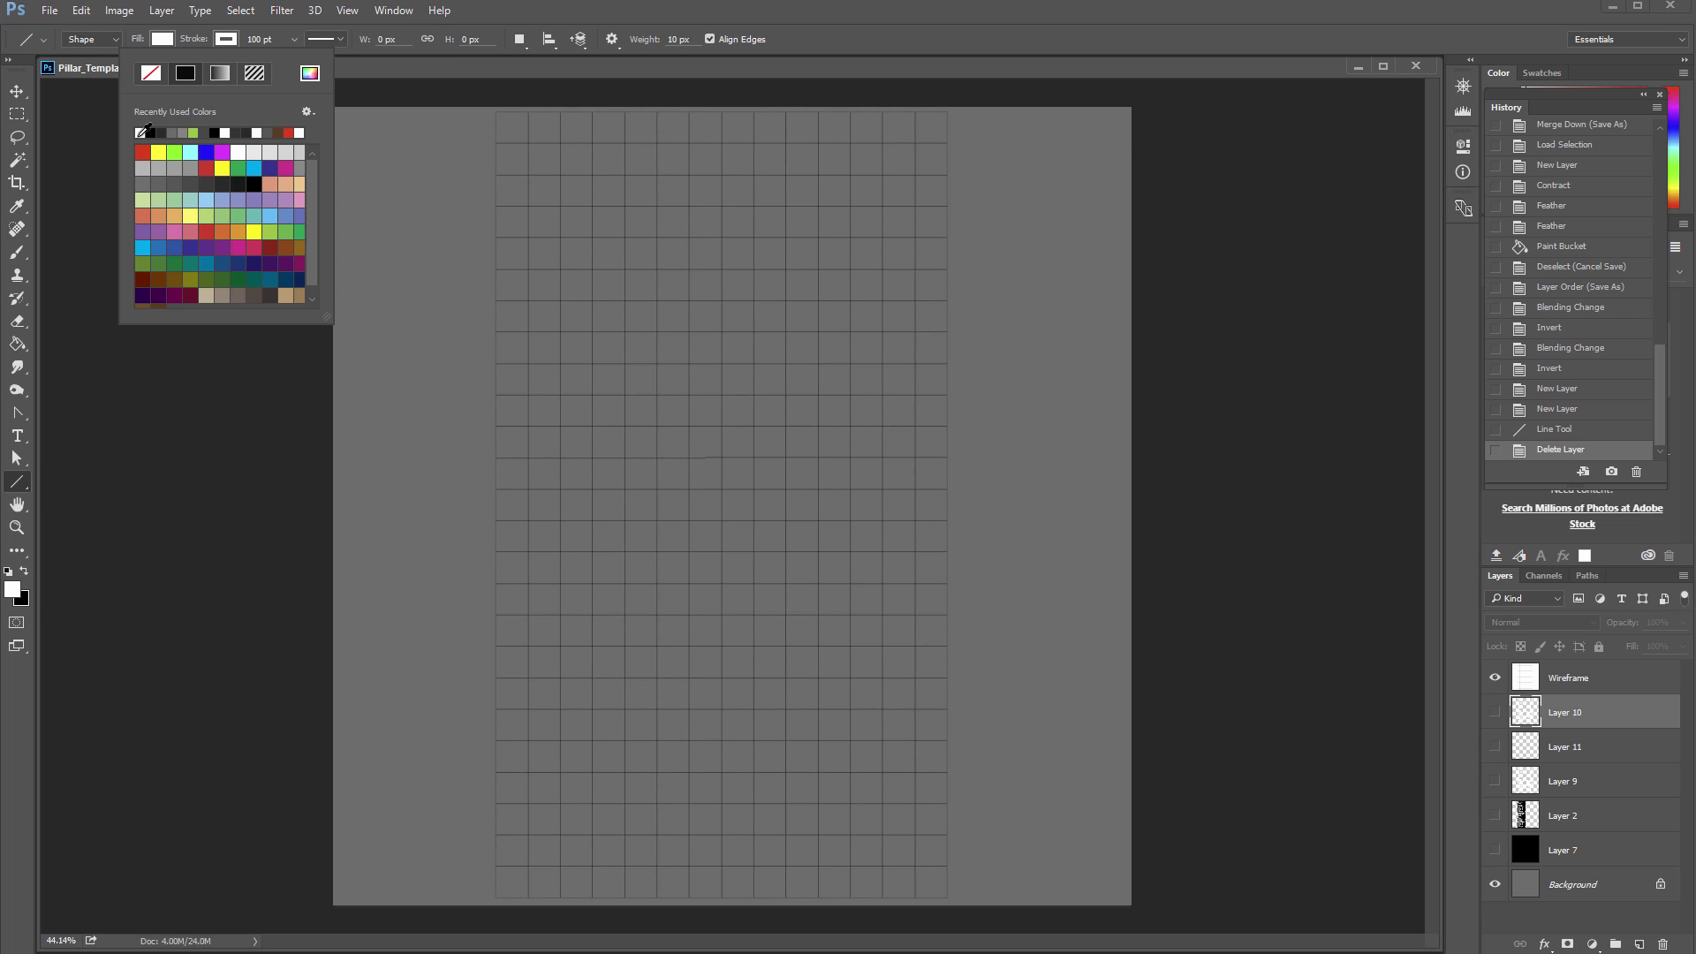
pyautogui.click(692, 40)
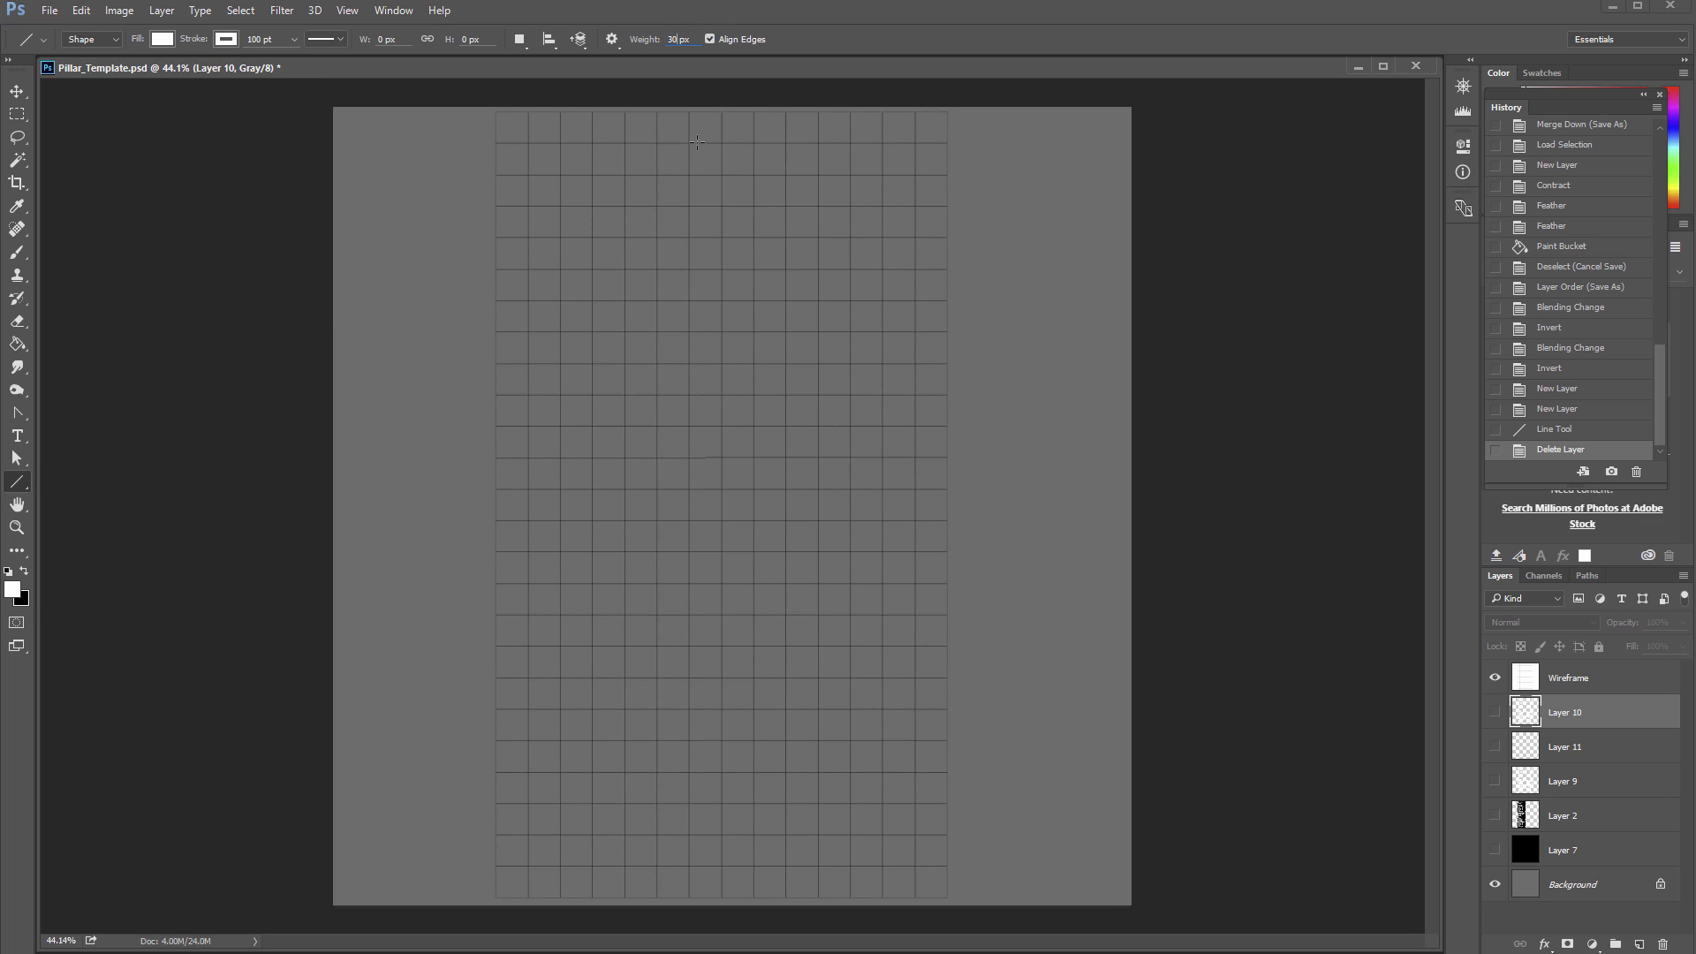
pyautogui.moveTo(535, 392); pyautogui.dragTo(814, 484)
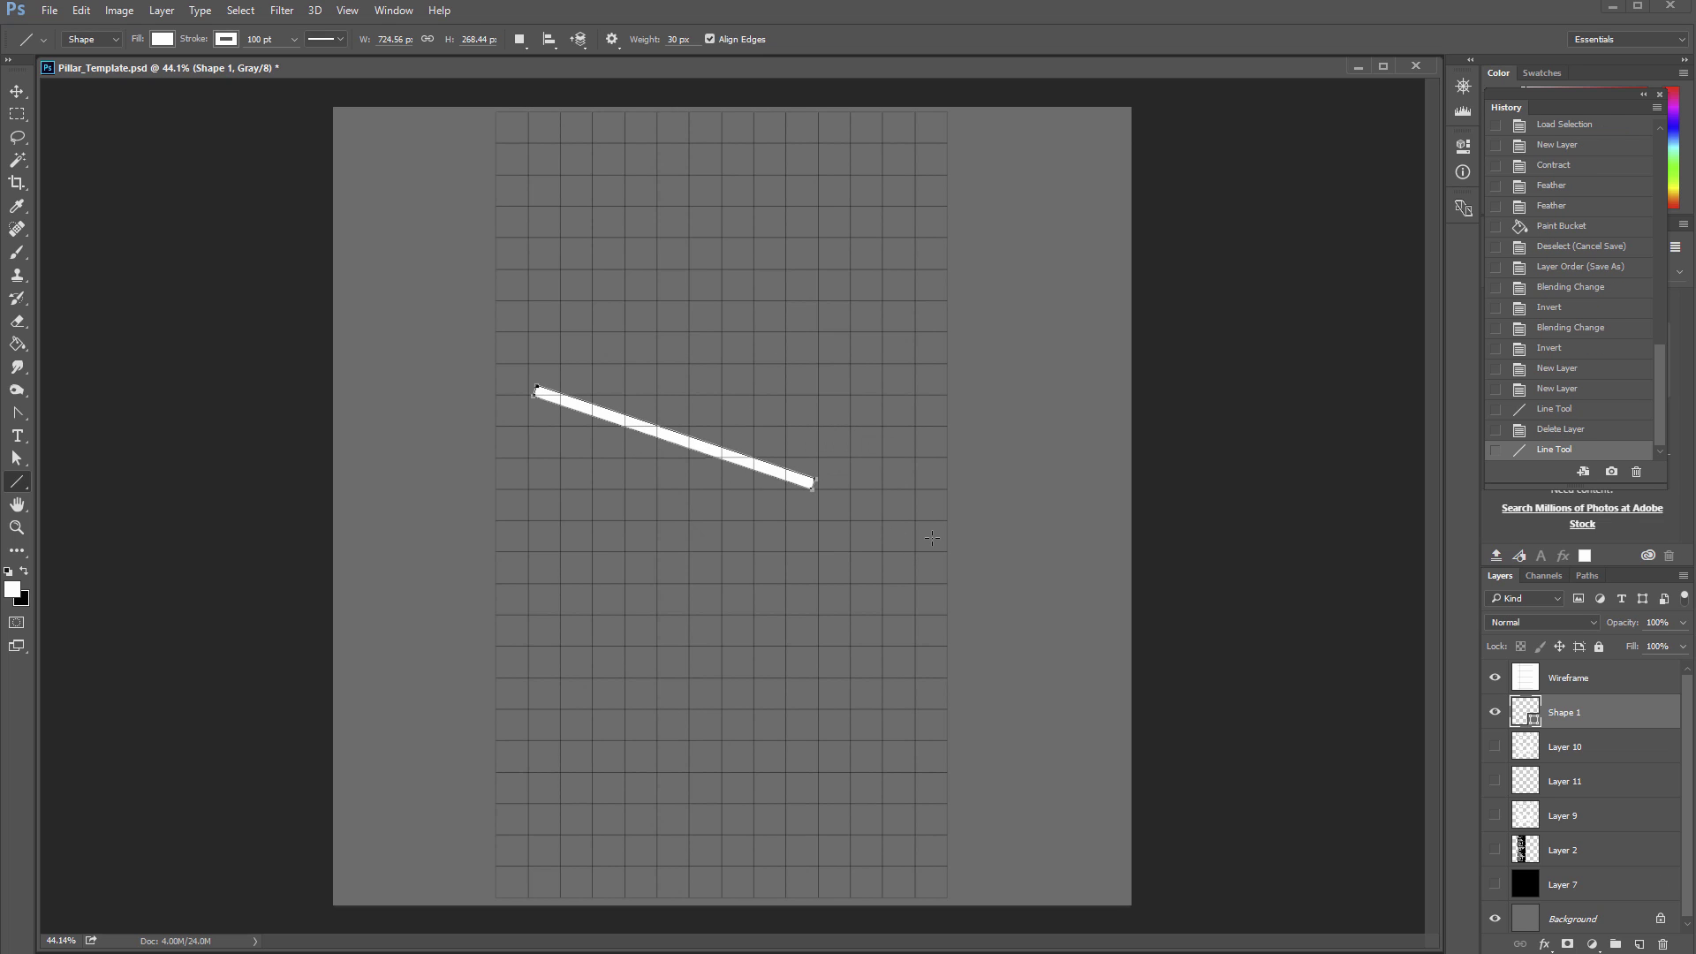
# Step: Undo the diagonal line and make black the foreground color
pyautogui.hotkey('ctrl', 'z')
pyautogui.press('z')
pyautogui.press('x')
# Step: Draw connected 30 px white horizontal and vertical lines as a maze path about 425 by 517 px, ending in a small inward spiral
pyautogui.click(723, 491)
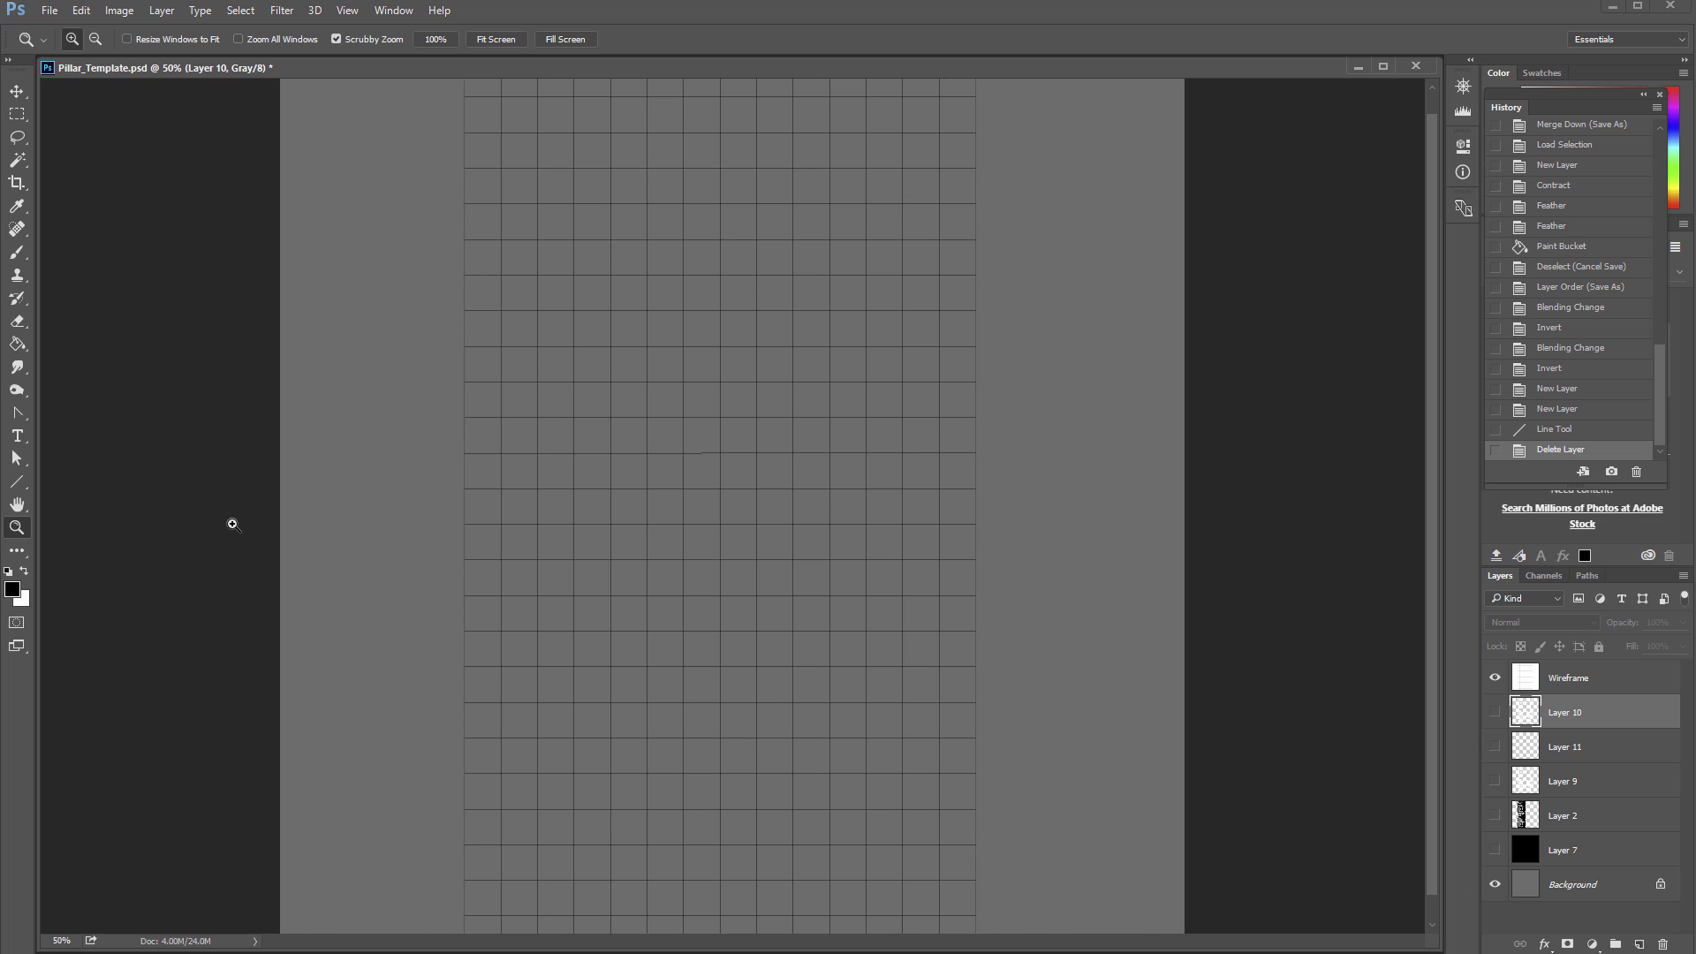
pyautogui.click(17, 482)
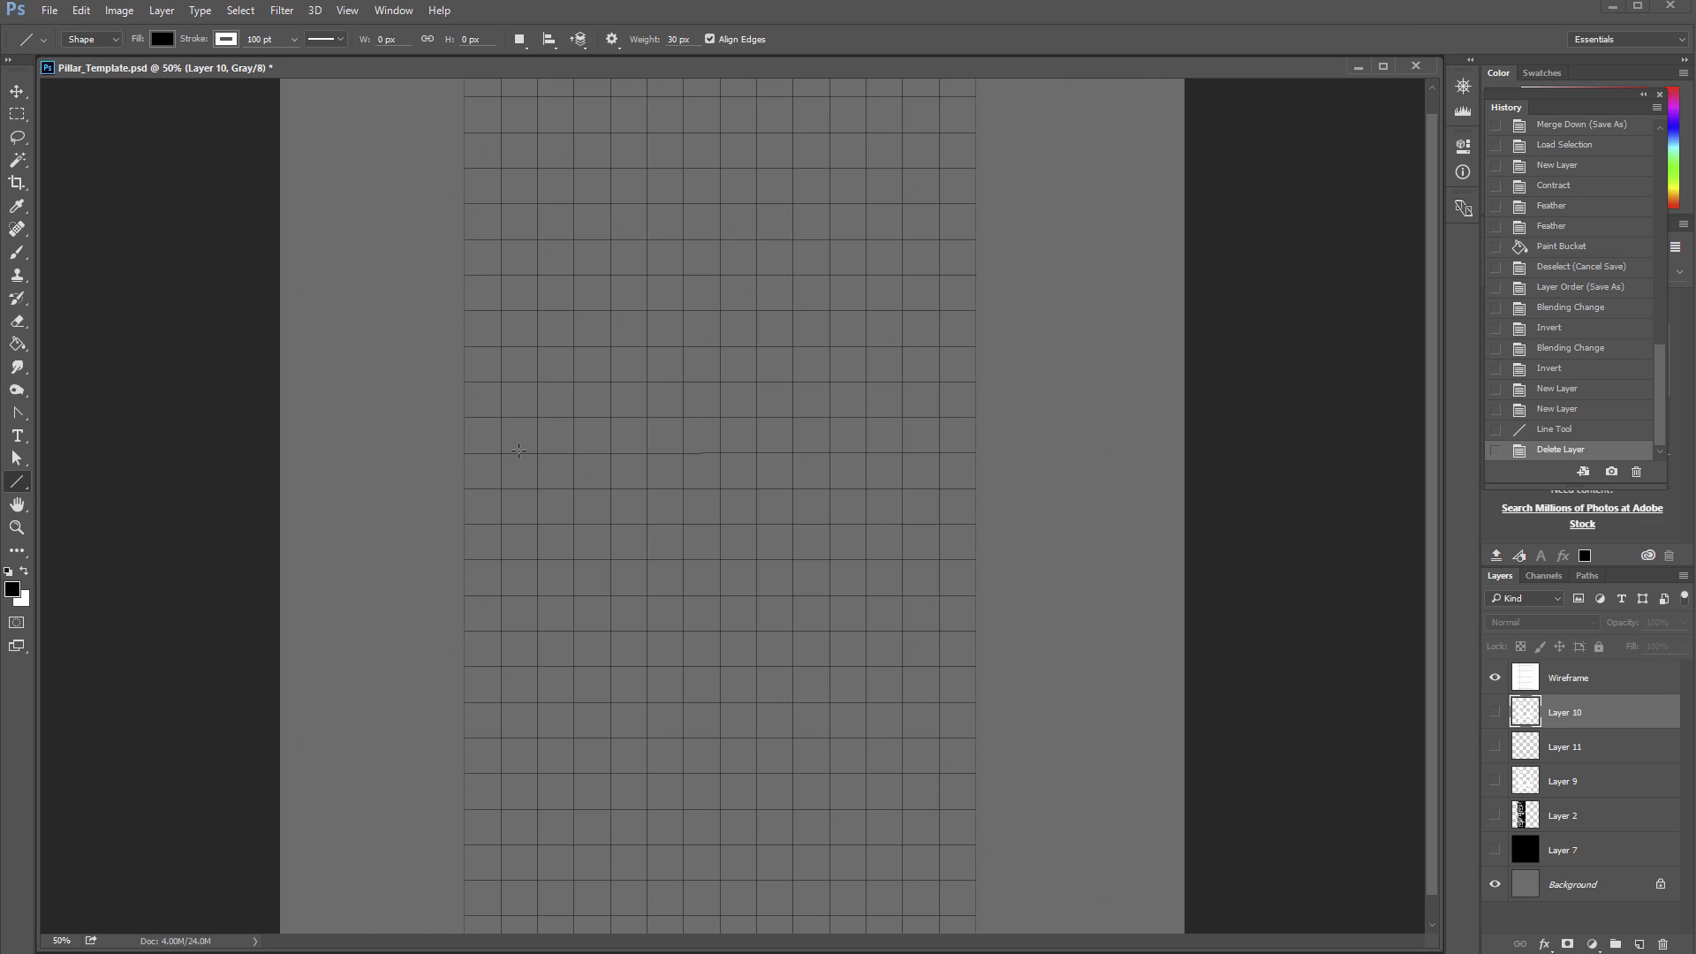
pyautogui.moveTo(517, 451); pyautogui.dragTo(704, 451)
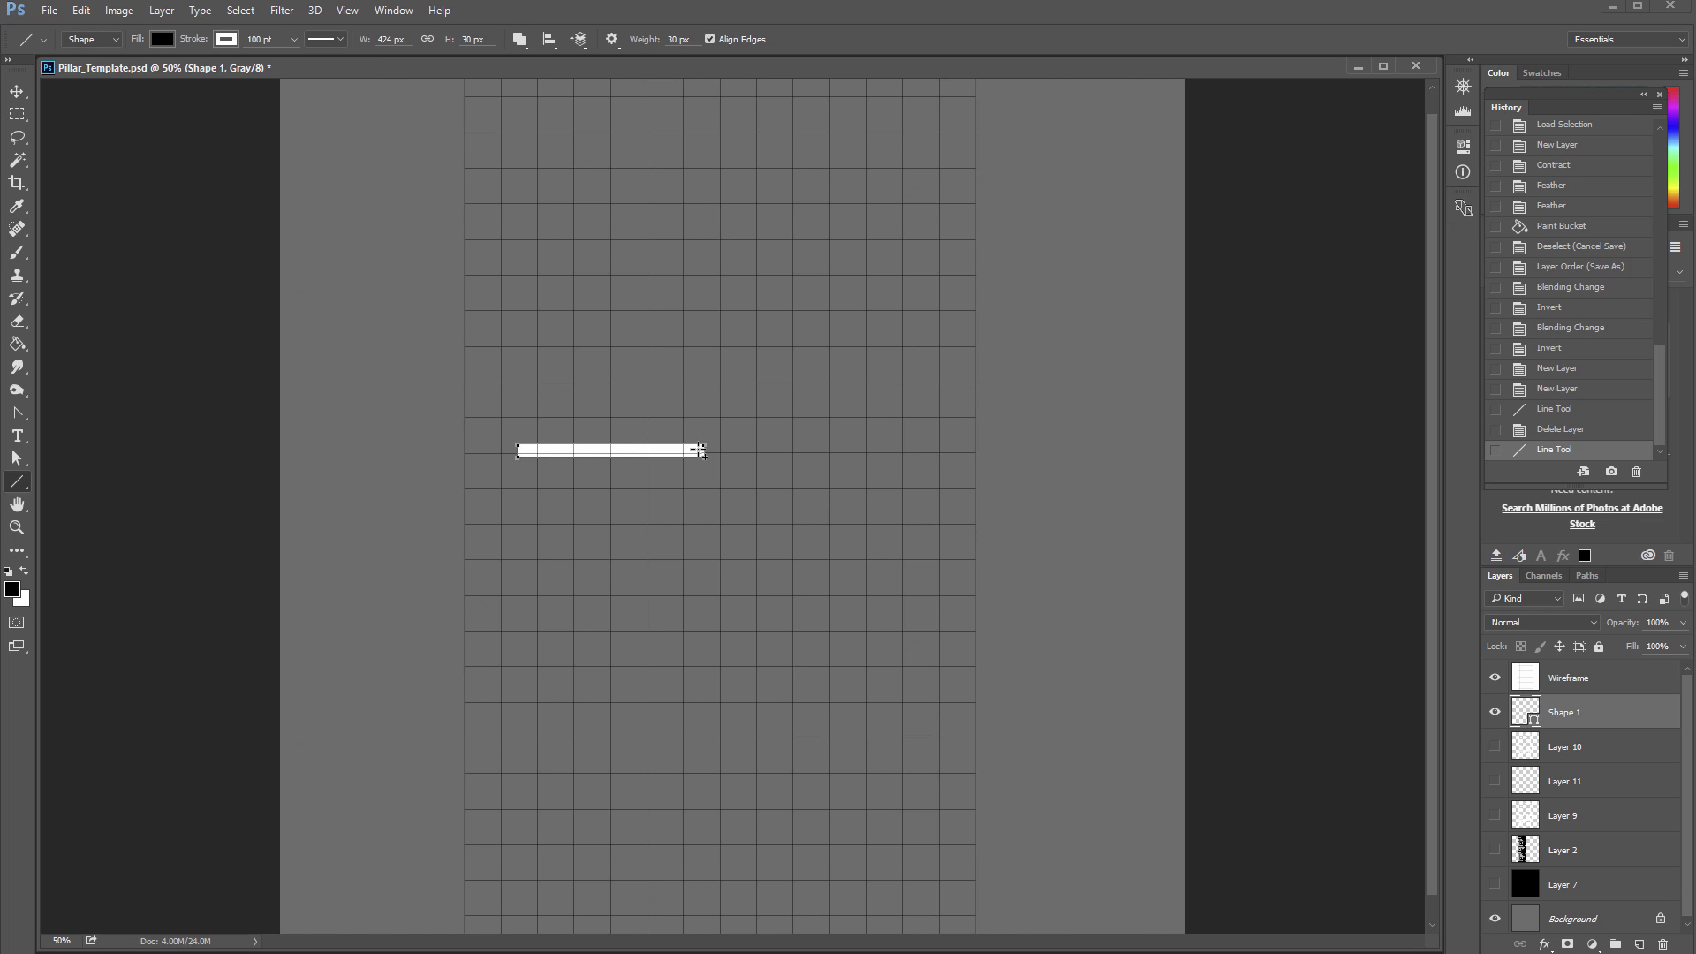
pyautogui.moveTo(698, 448)
pyautogui.mouseDown()
pyautogui.moveTo(698, 583)
pyautogui.moveTo(571, 580)
pyautogui.moveTo(574, 671)
pyautogui.moveTo(659, 671)
pyautogui.mouseUp()
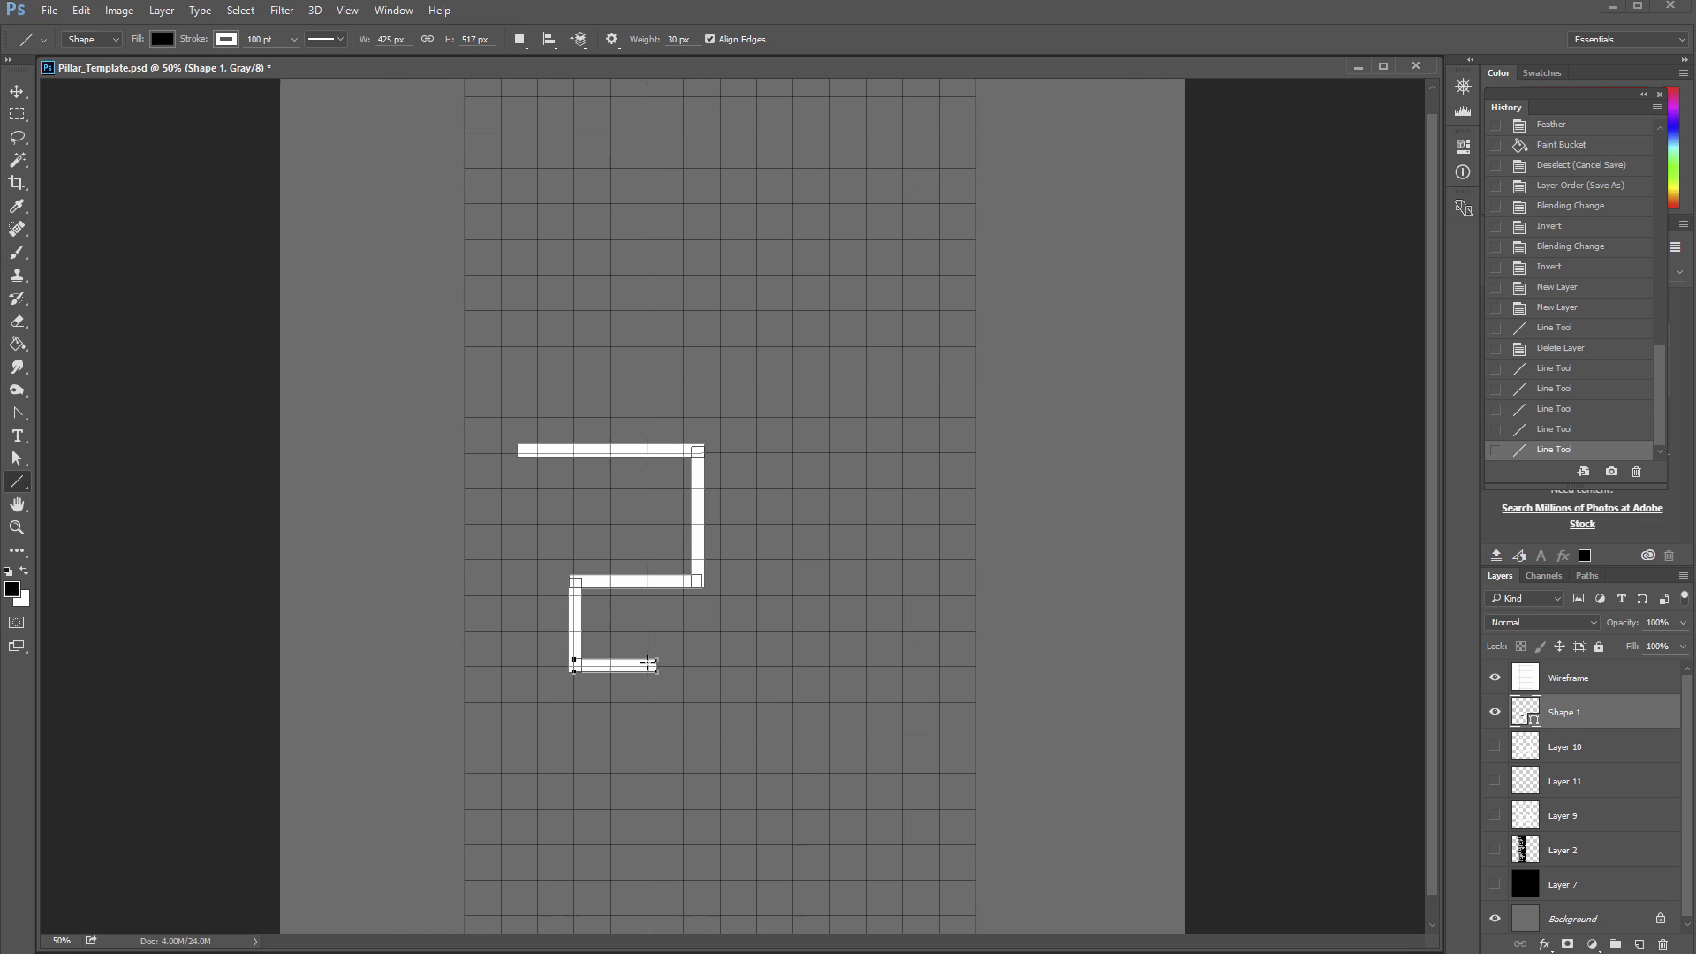
pyautogui.moveTo(656, 669)
pyautogui.mouseDown()
pyautogui.moveTo(650, 616)
pyautogui.moveTo(609, 621)
pyautogui.mouseUp()
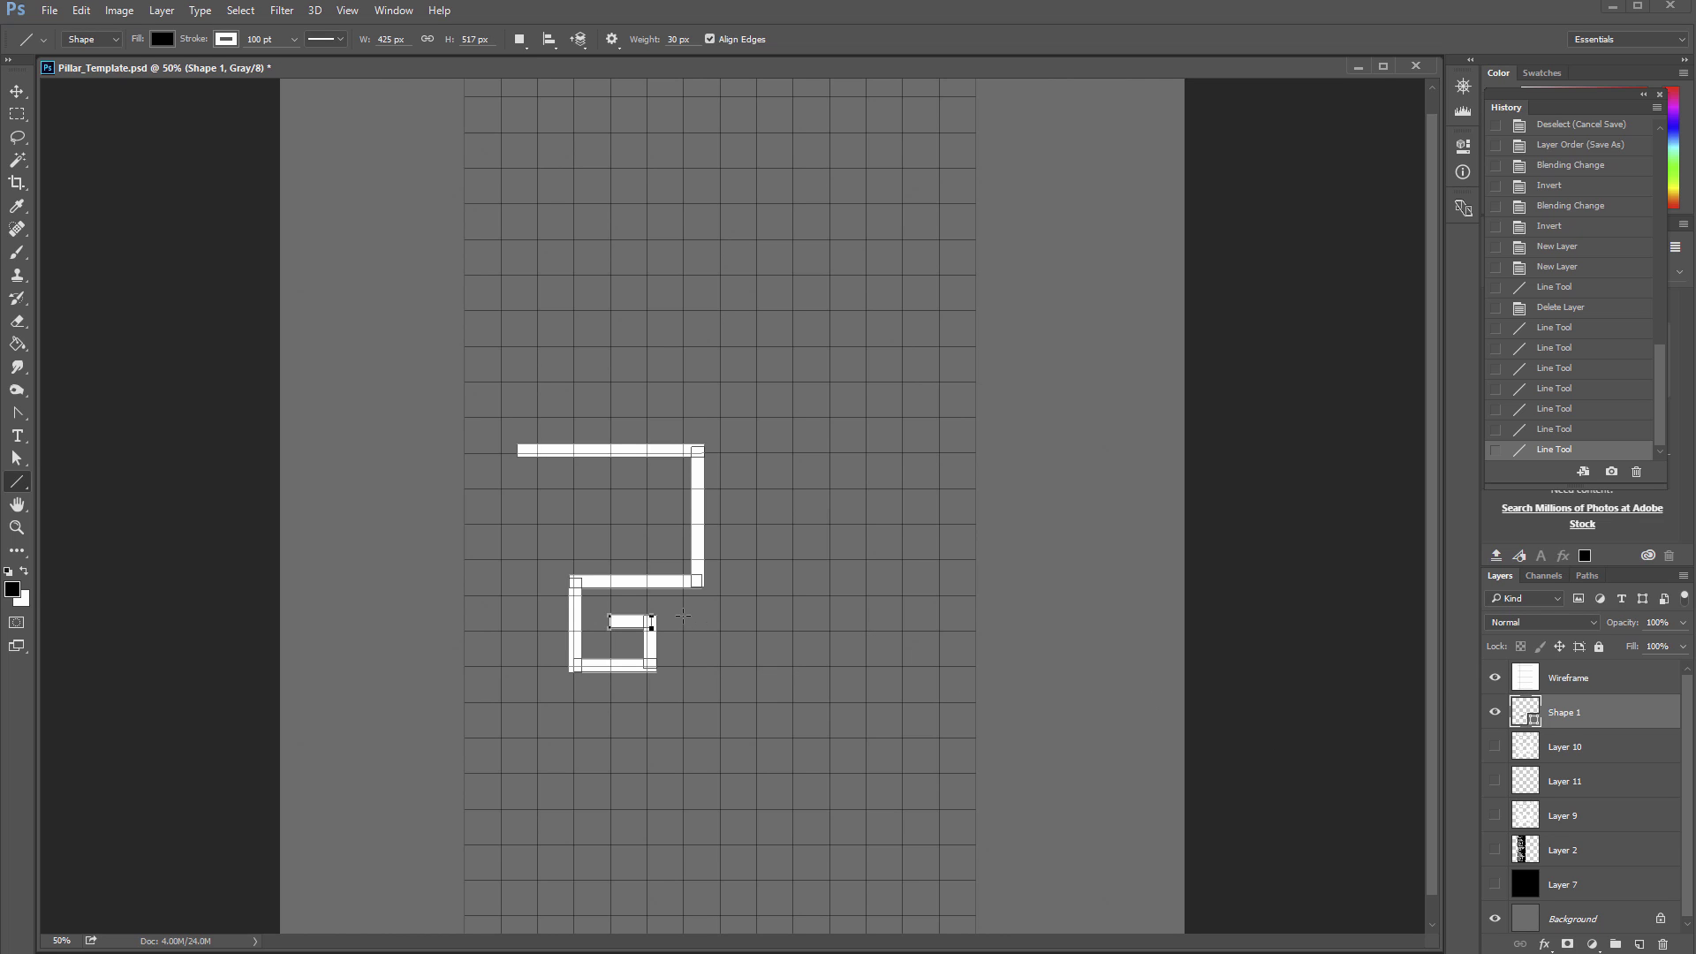
pyautogui.moveTo(683, 616); pyautogui.dragTo(683, 714)
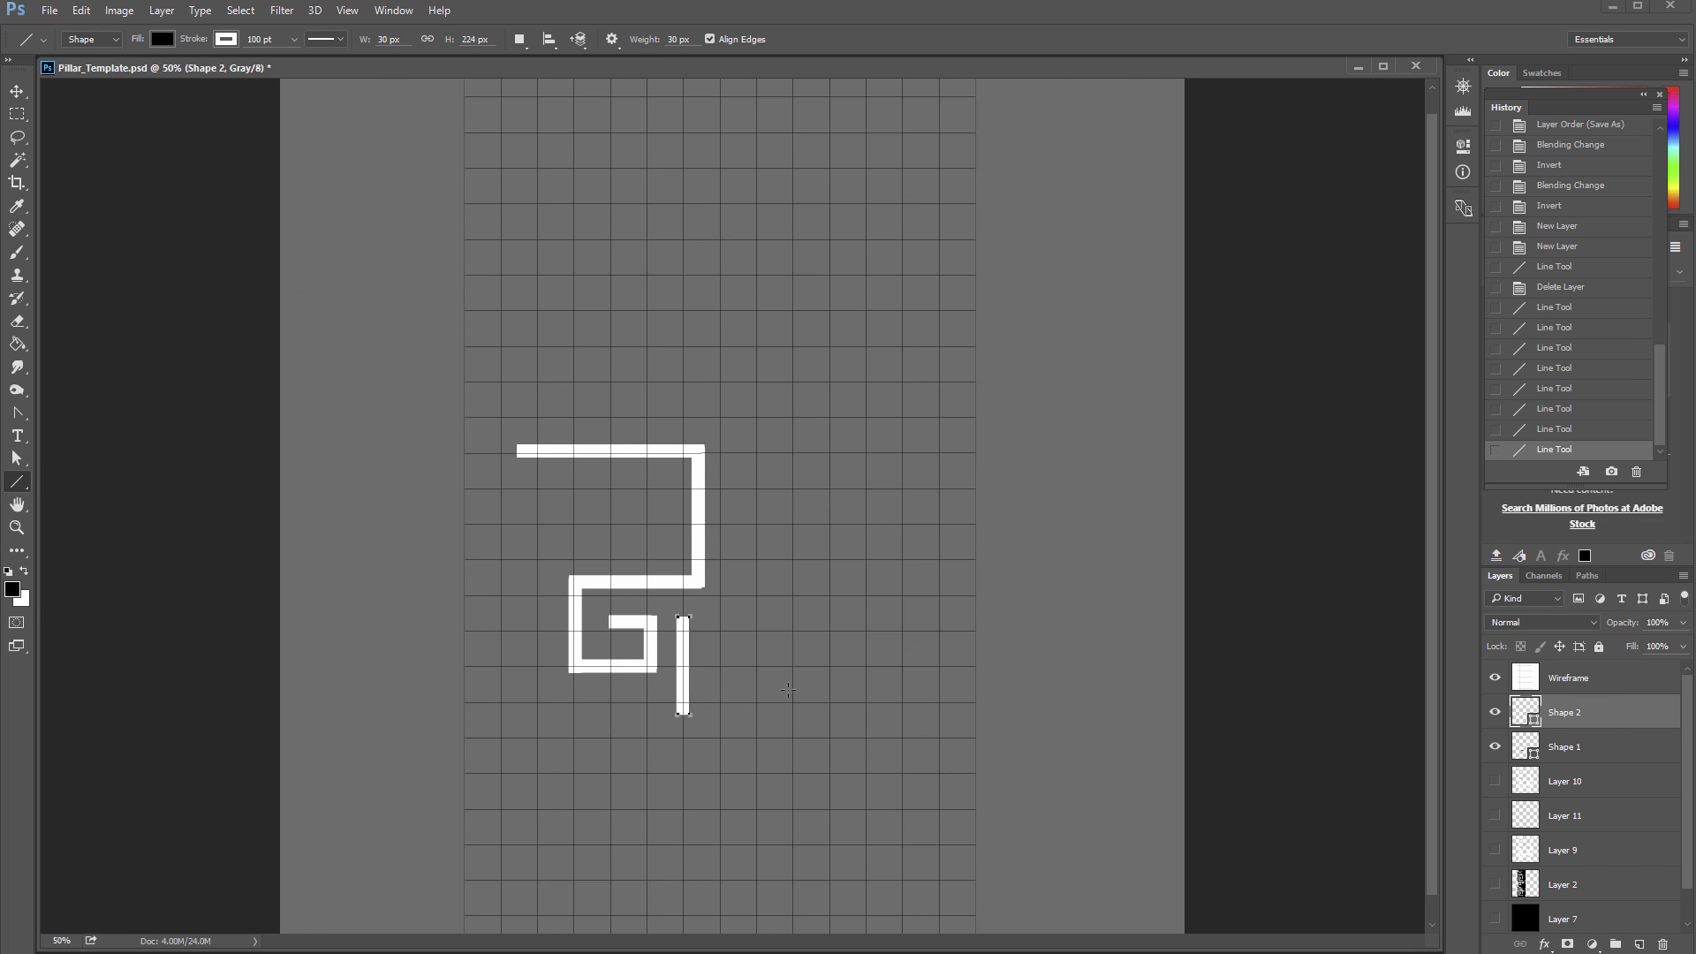
pyautogui.hotkey('ctrl', 'z')
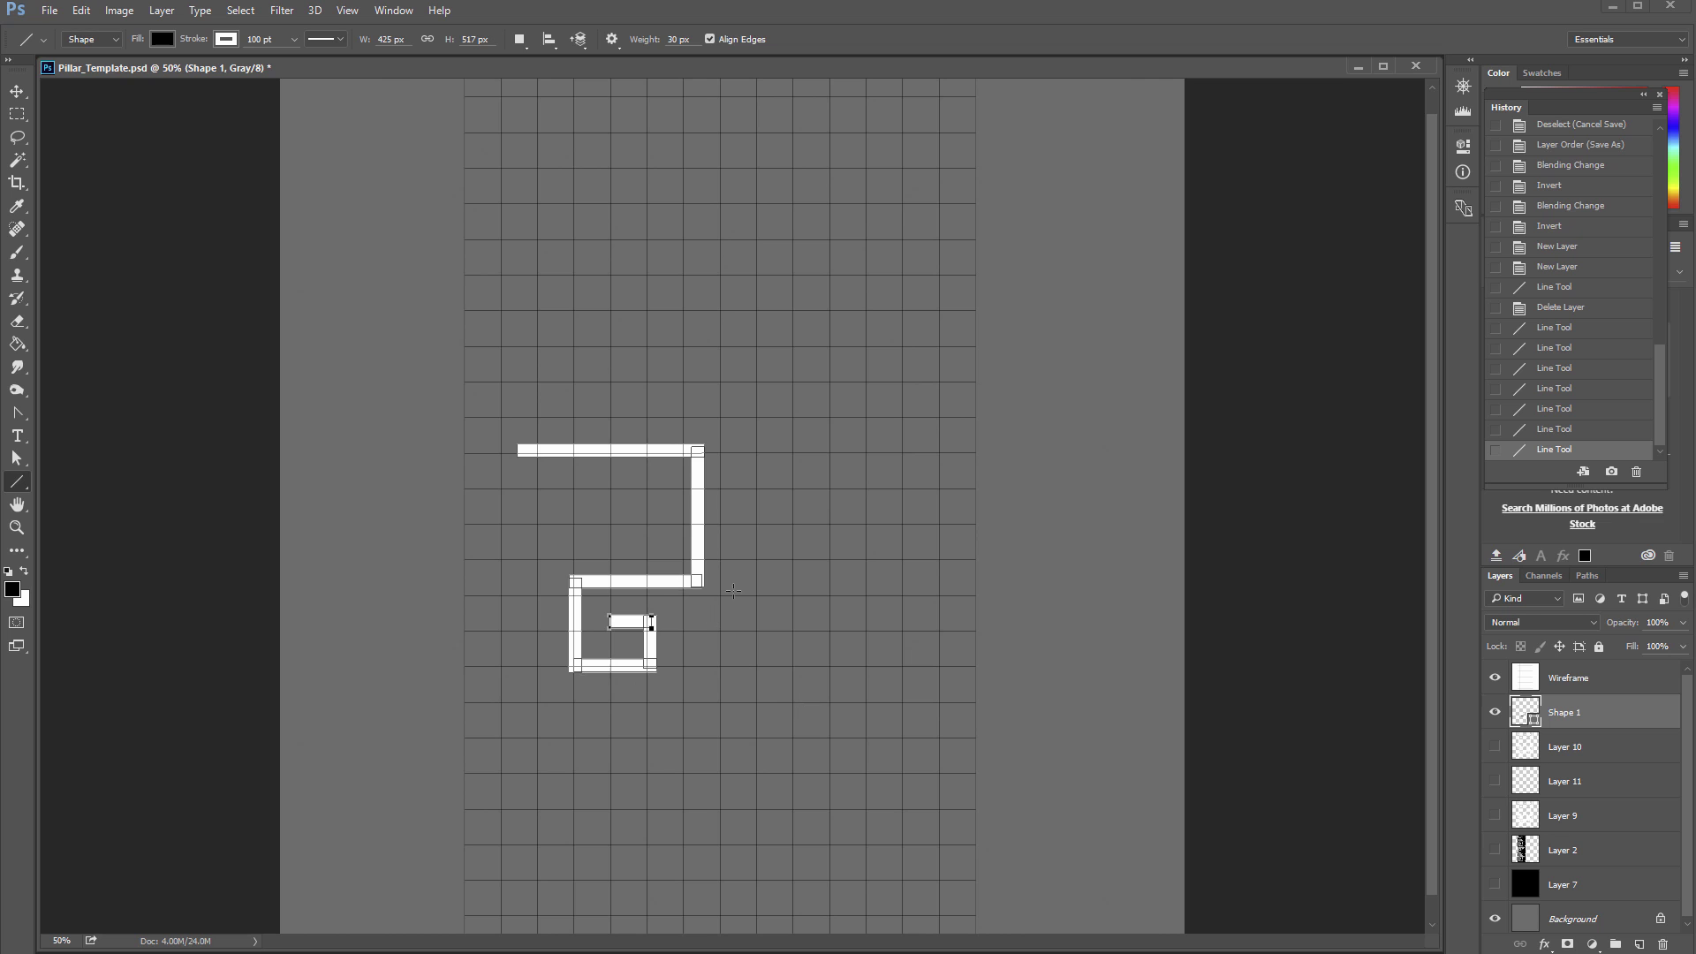
# Step: Hide the Wireframe layer and examine the corner joints of the maze path up close
pyautogui.press('z')
pyautogui.click(636, 596)
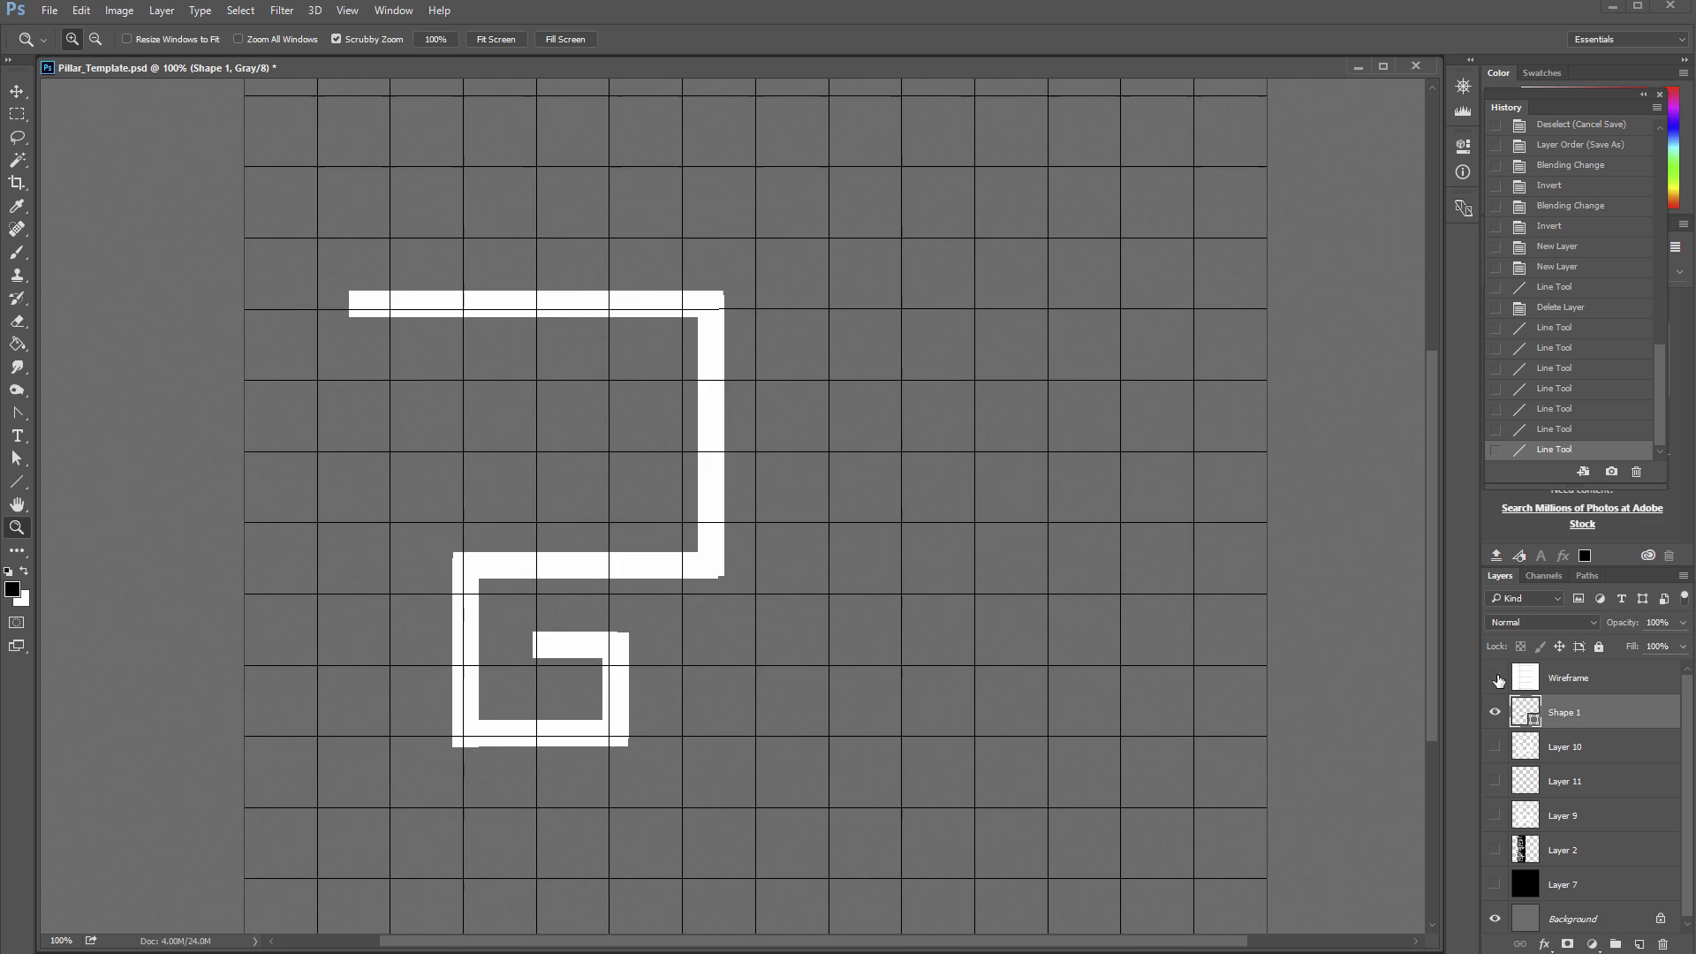
pyautogui.click(1495, 677)
pyautogui.click(605, 657)
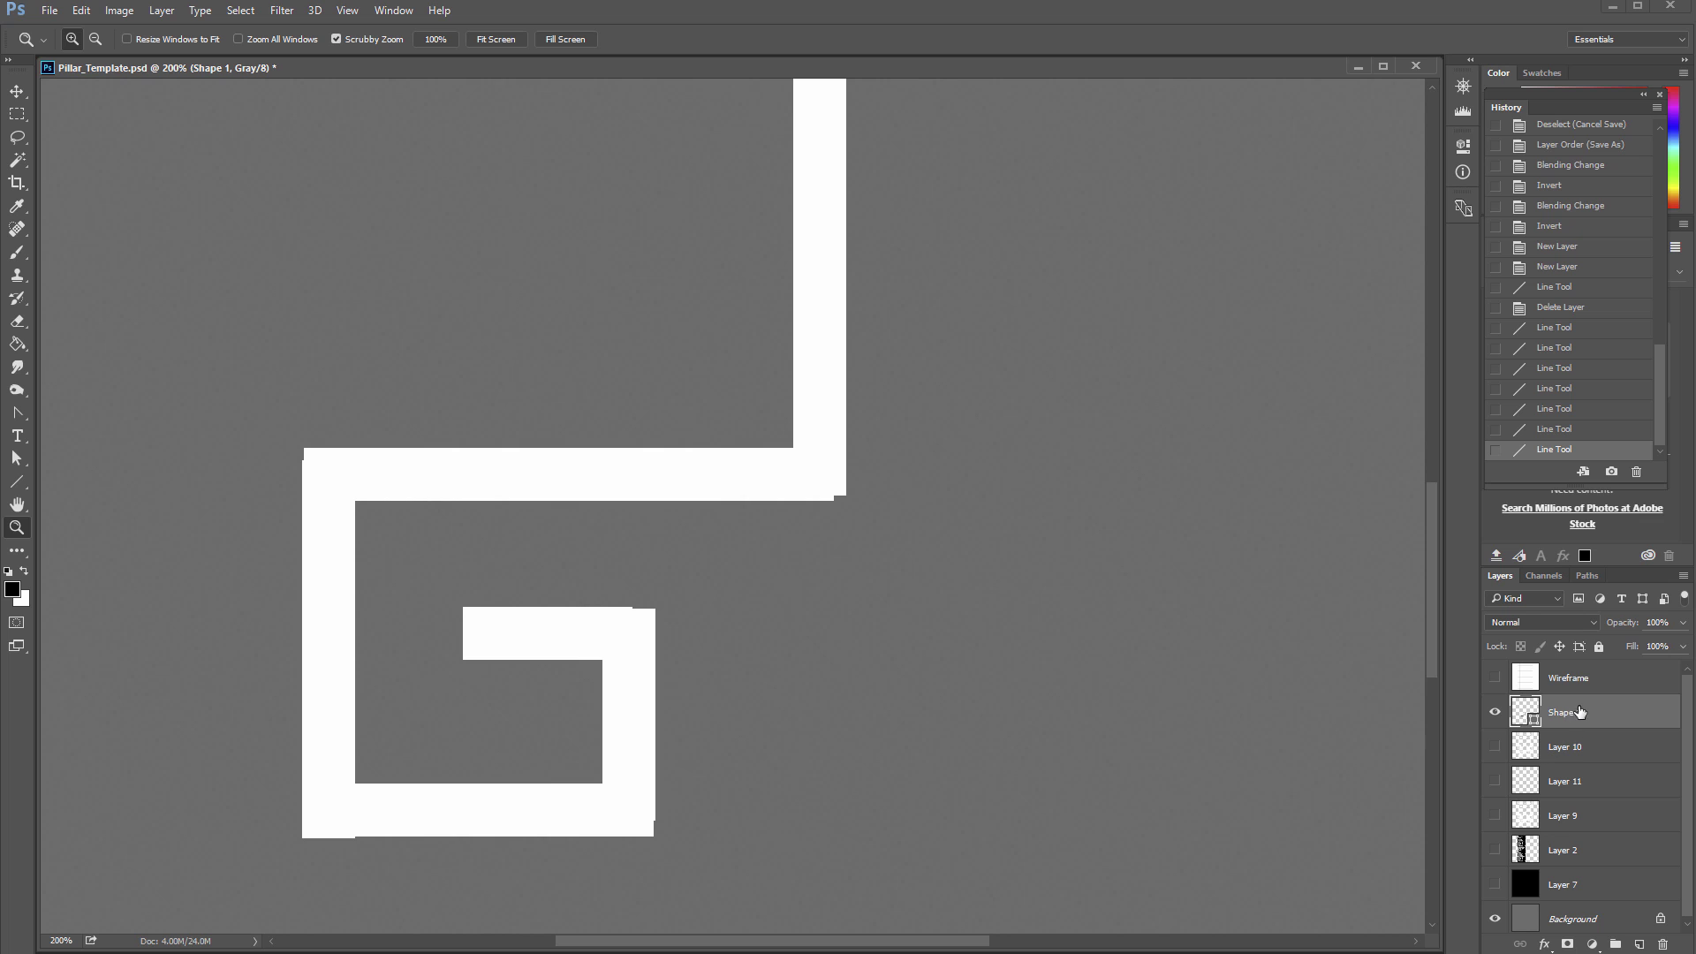
pyautogui.keyDown('alt'); pyautogui.click(800, 506); pyautogui.keyUp('alt')
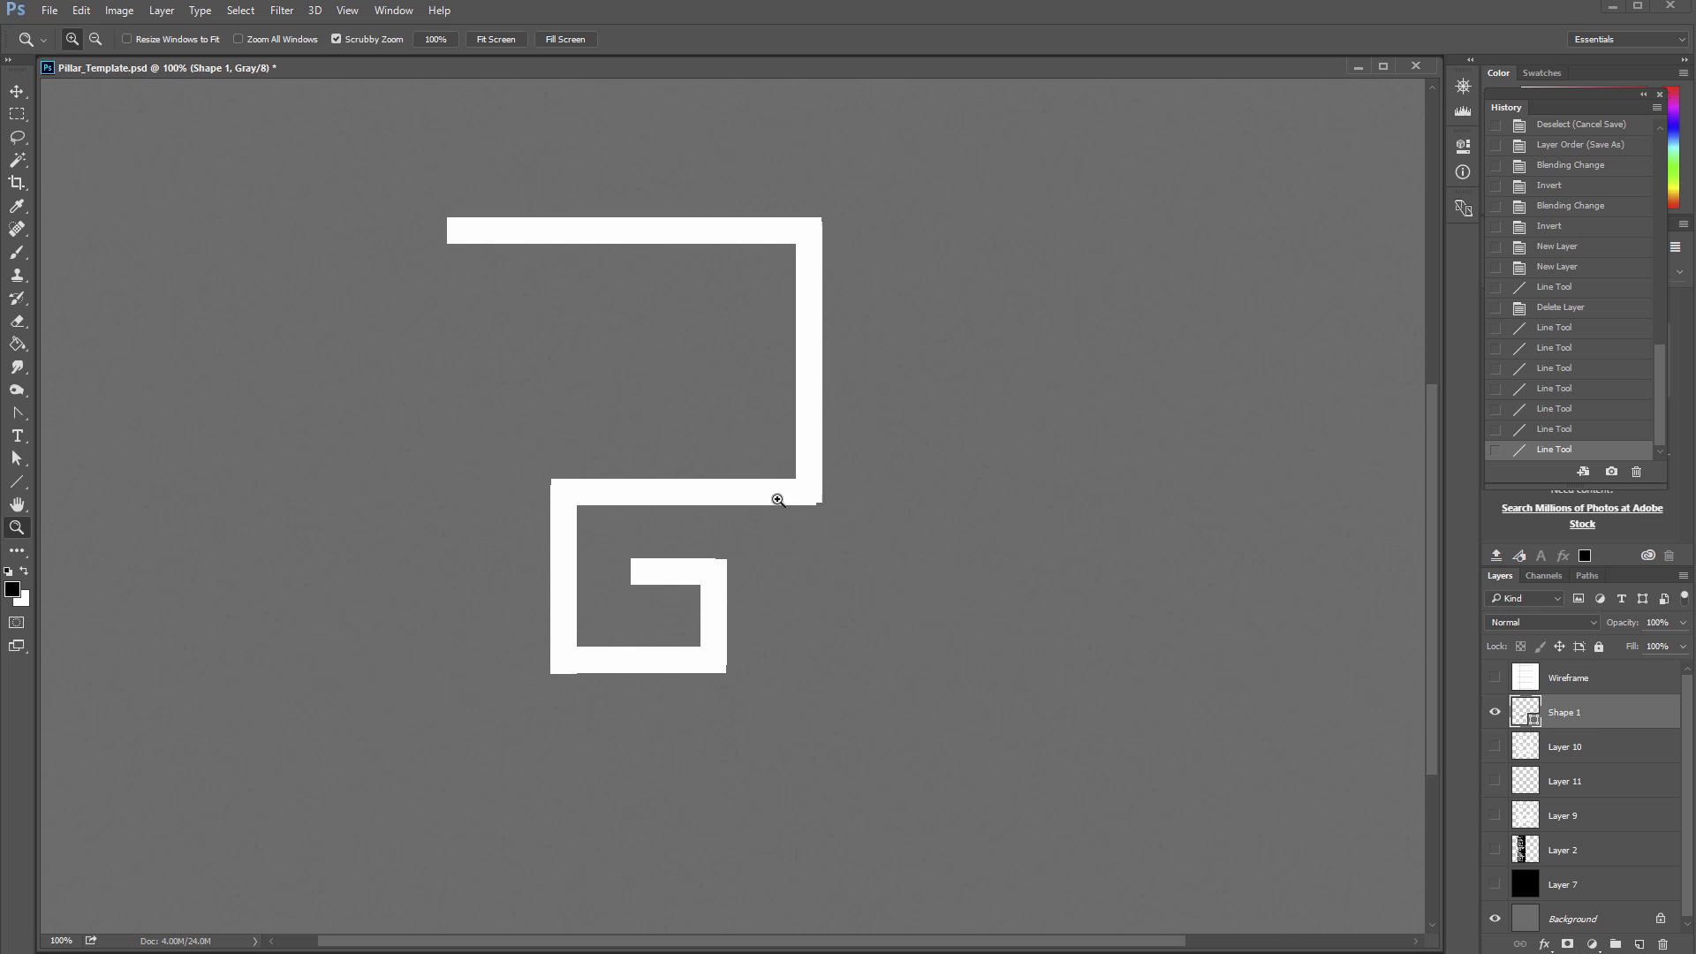
pyautogui.click(816, 523)
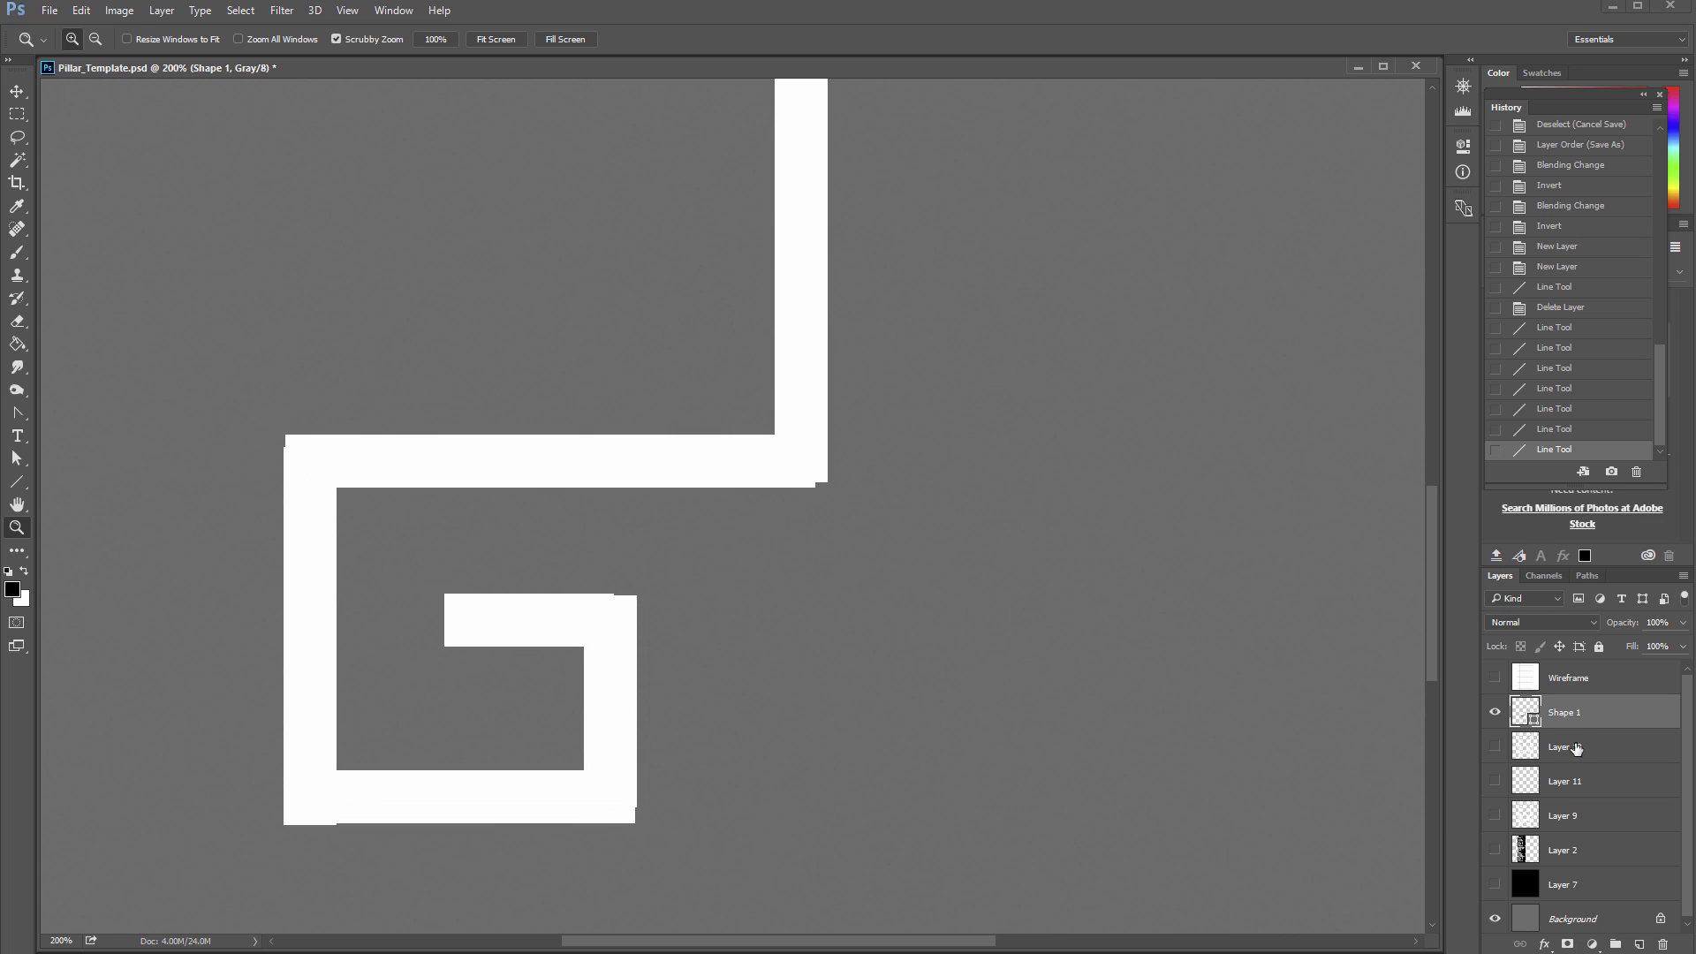
# Step: Add a new empty layer directly below Shape 1 and merge Shape 1 down into it
pyautogui.click(1639, 944)
pyautogui.moveTo(1600, 721); pyautogui.dragTo(1604, 751)
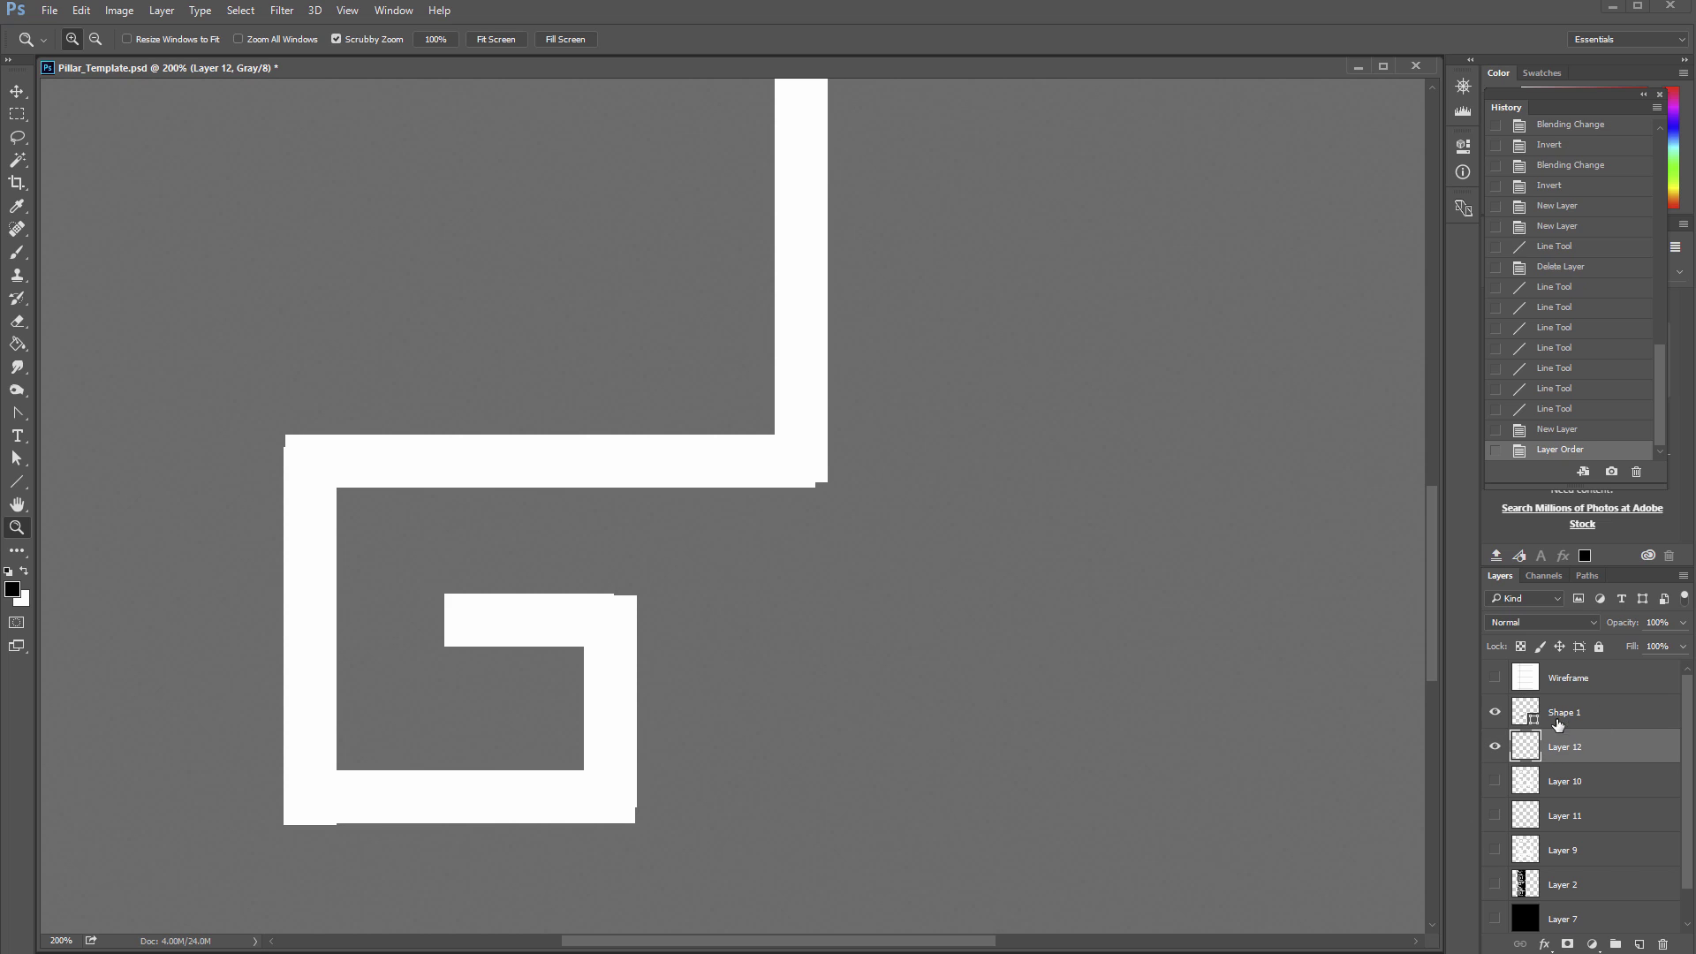
pyautogui.click(1570, 722)
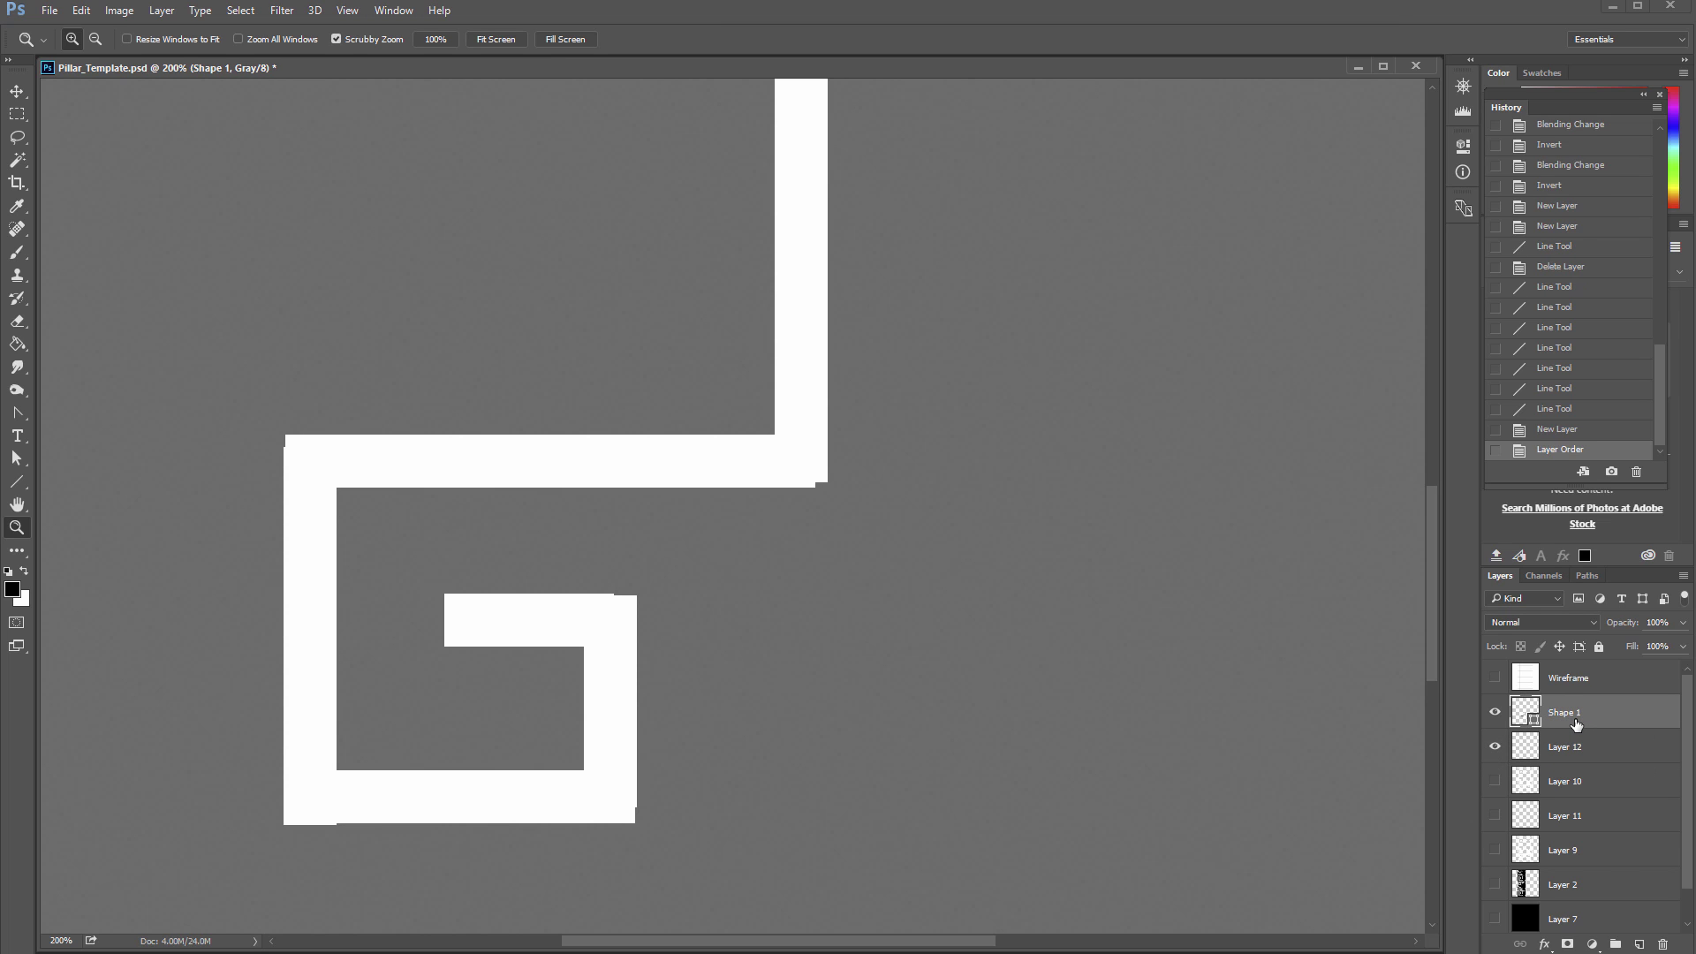
pyautogui.hotkey('ctrl', 'e')
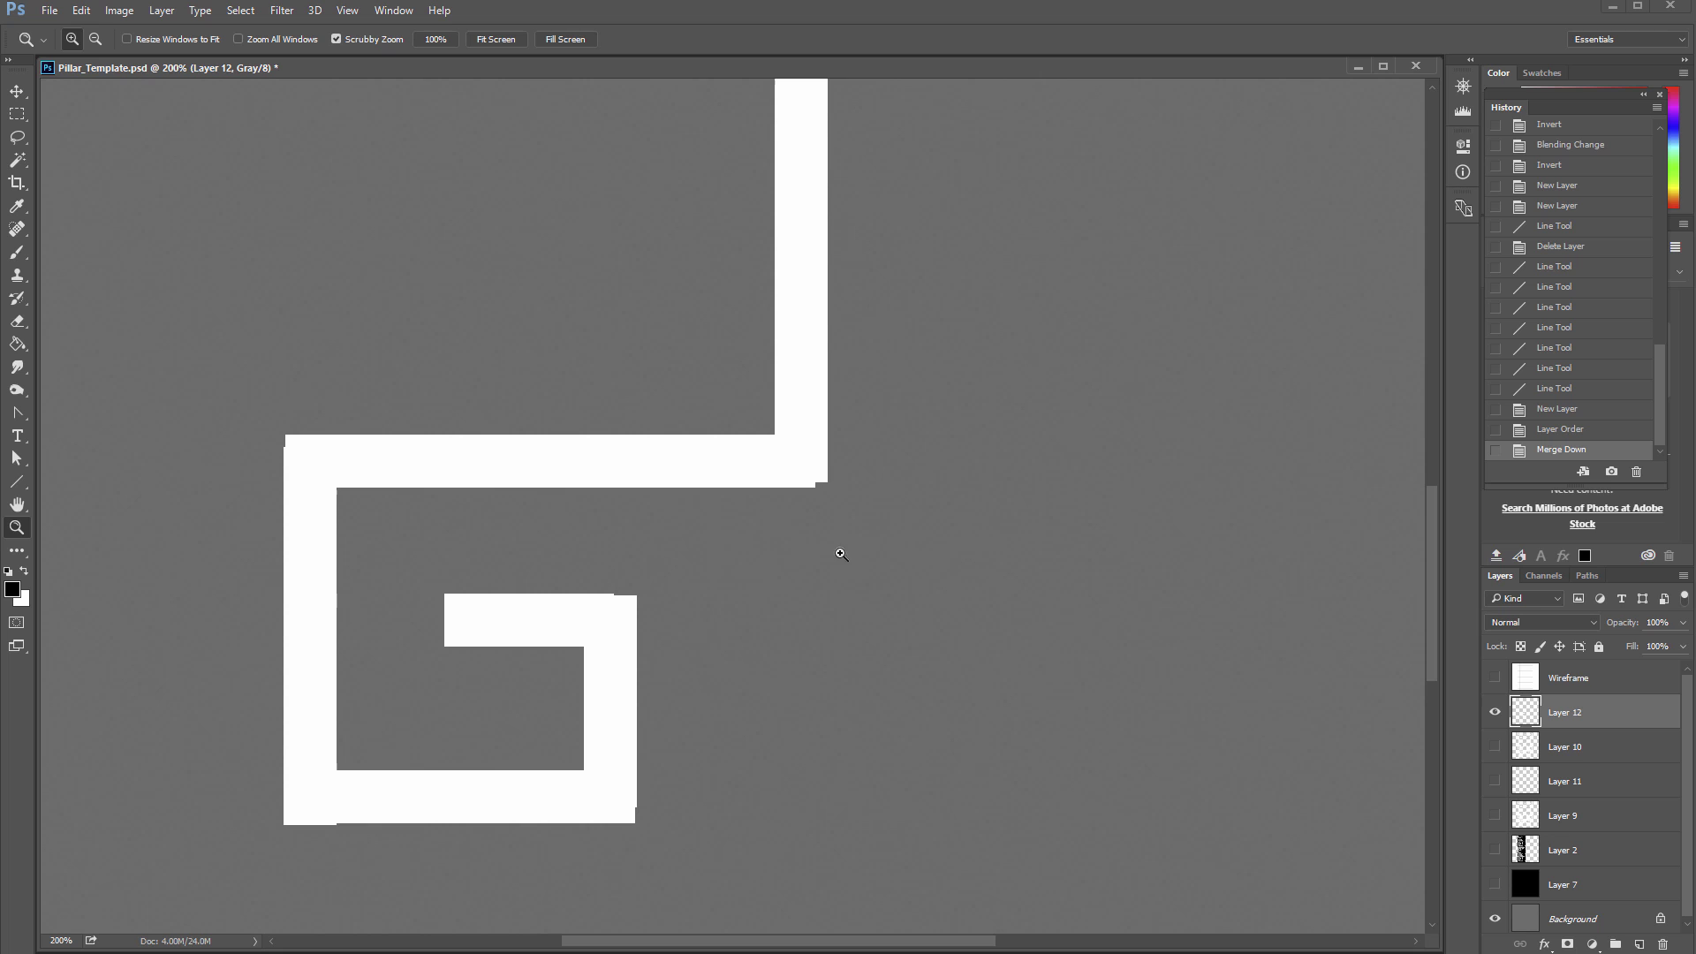
# Step: Cut away the uneven edges below the middle horizontal line and along the outer side of the spiral's long vertical line using rectangular selections
pyautogui.press('m')
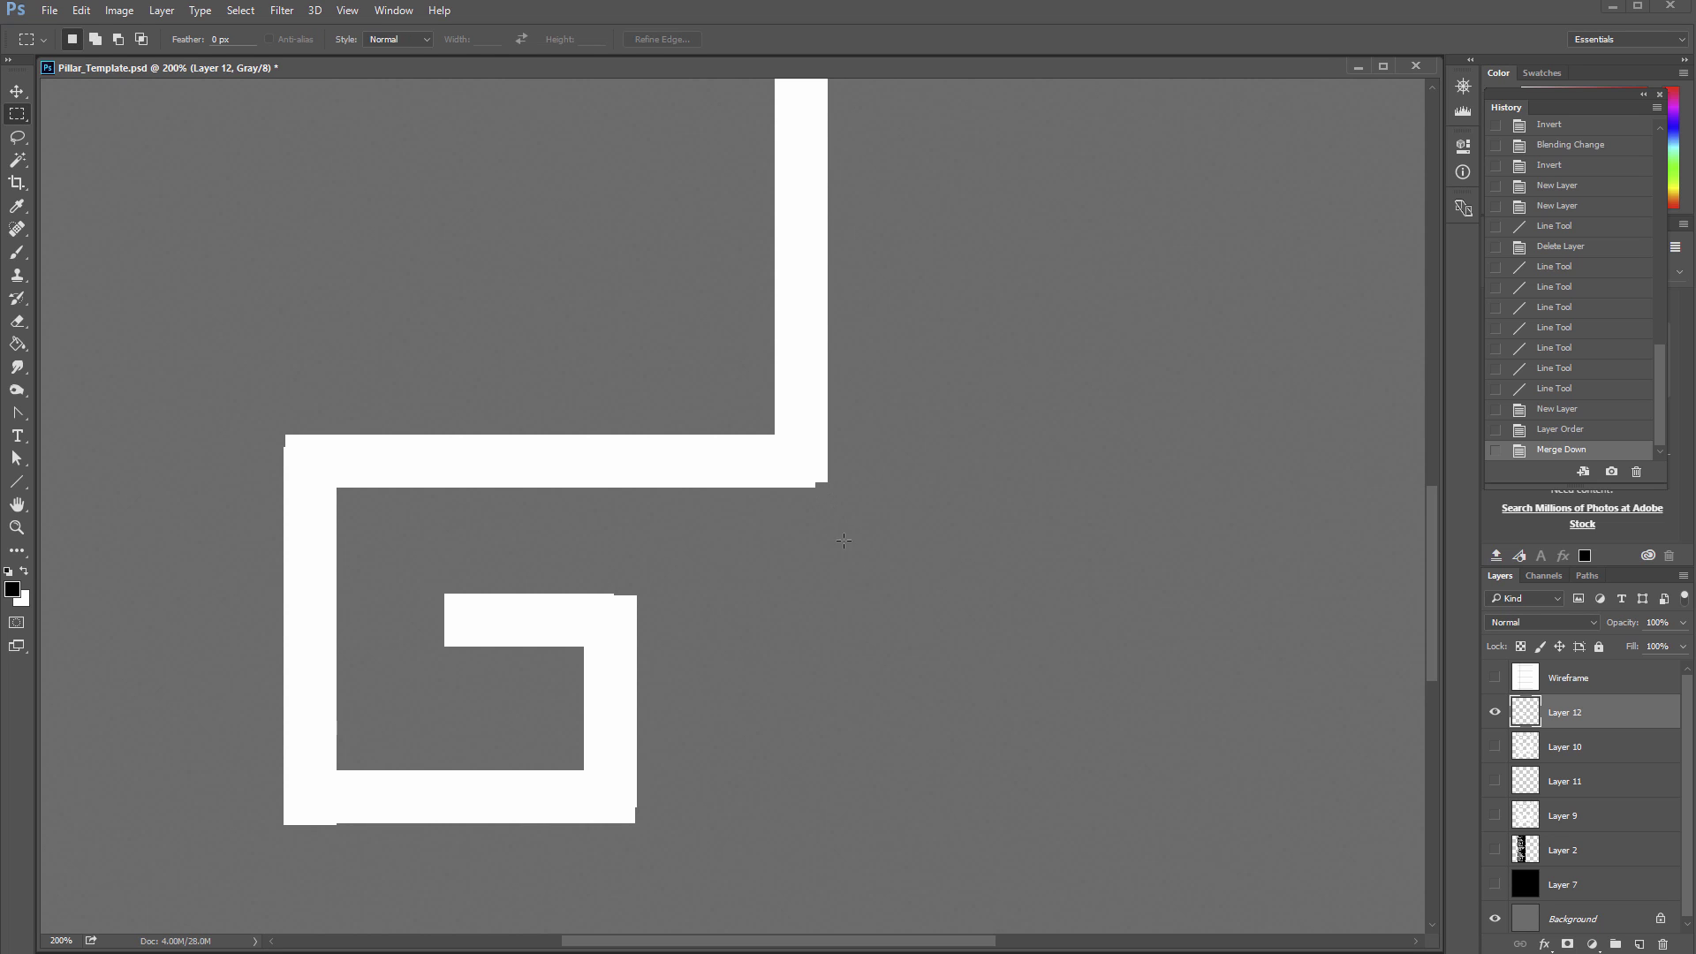
pyautogui.moveTo(842, 544); pyautogui.dragTo(336, 484)
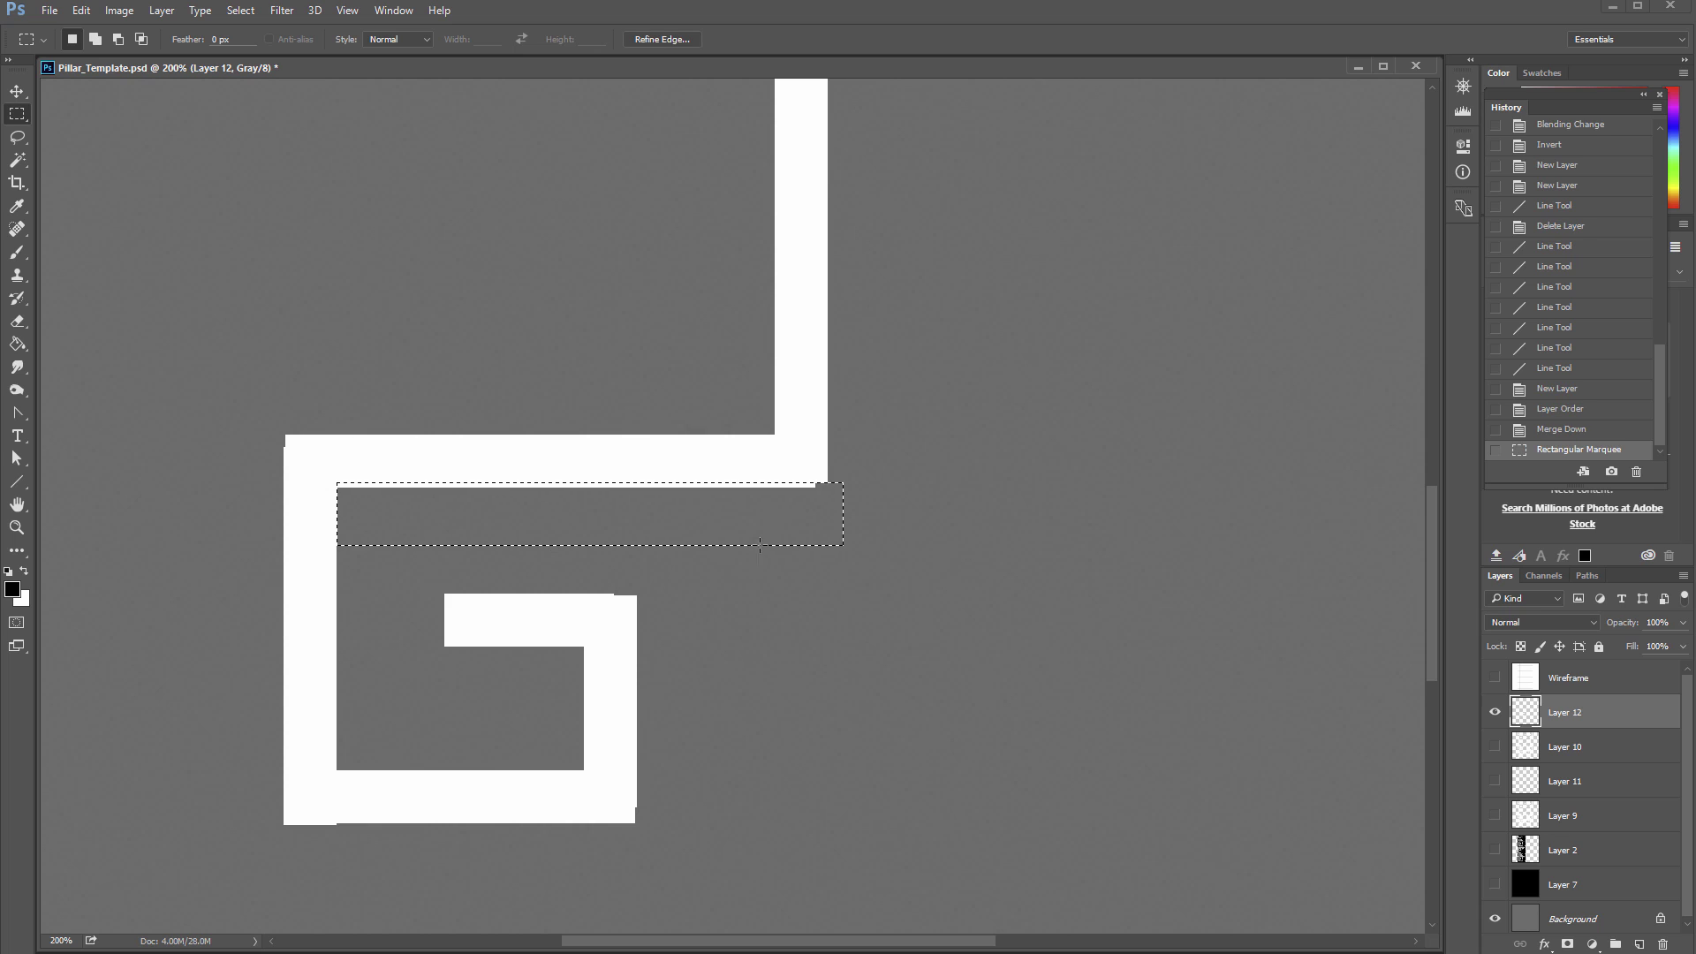
pyautogui.hotkey('ctrl', 'x')
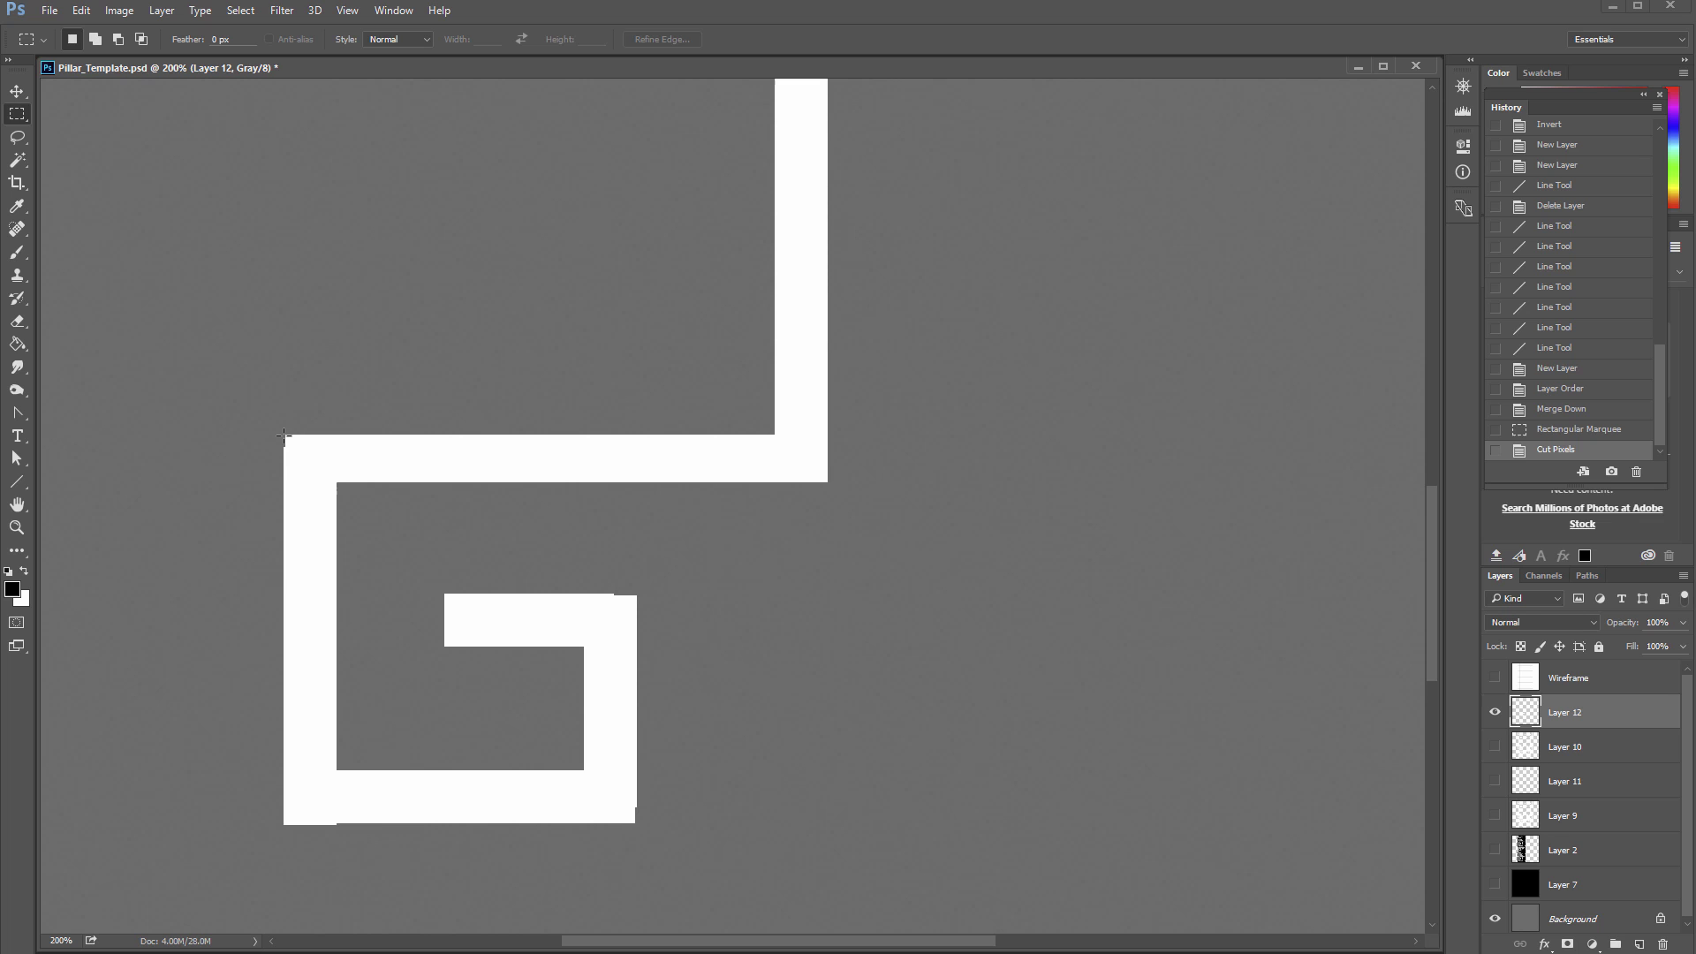
pyautogui.moveTo(284, 437); pyautogui.dragTo(216, 837)
pyautogui.hotkey('ctrl', 'x')
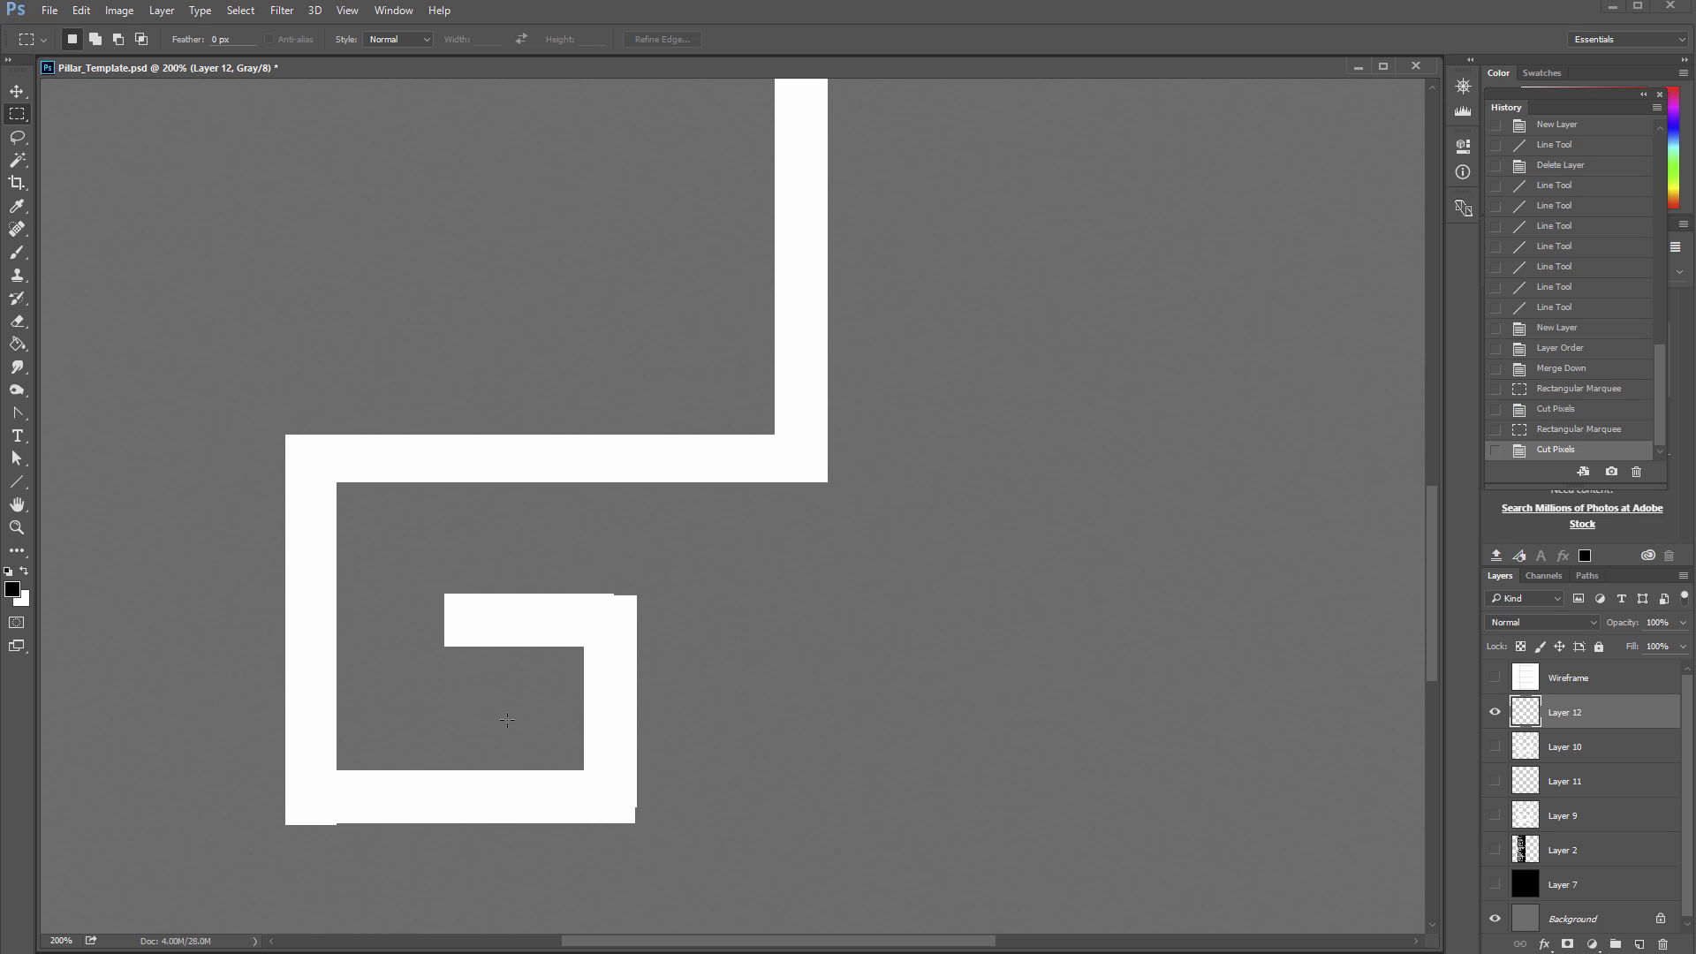
# Step: Hide Layer 12, show Layer 9, and examine its finished maze pattern up close and as a whole
pyautogui.press('z')
pyautogui.keyDown('alt'); pyautogui.click(751, 655); pyautogui.keyUp('alt')
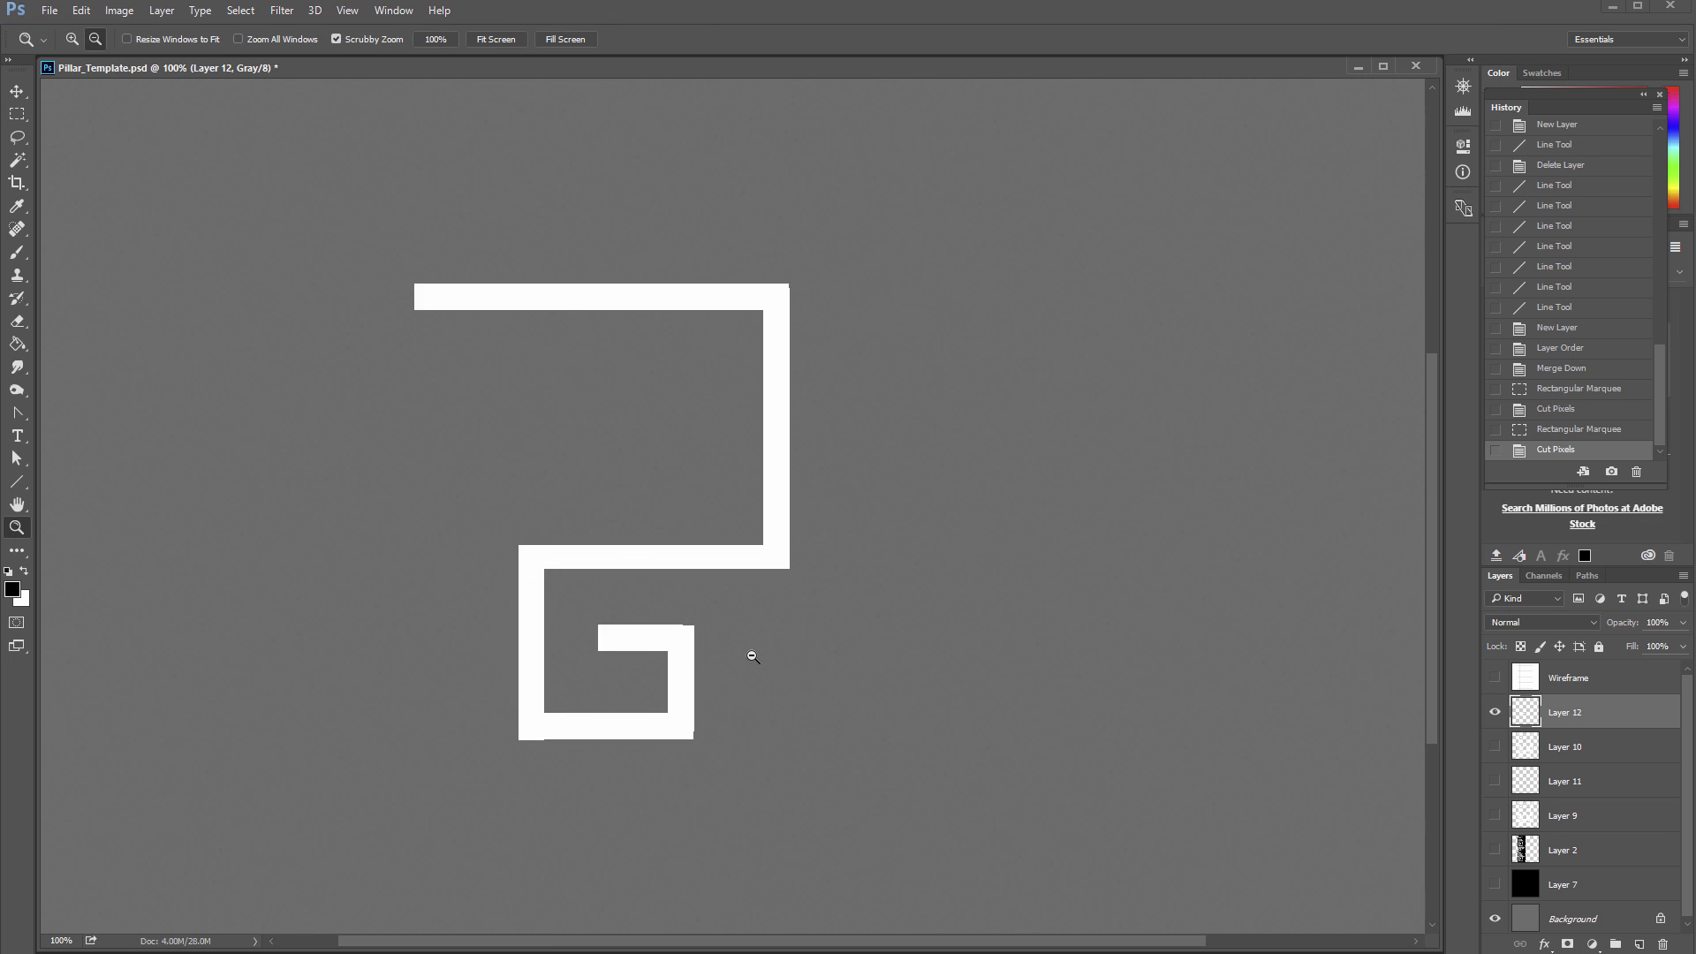
pyautogui.keyDown('alt'); pyautogui.click(753, 654); pyautogui.keyUp('alt')
pyautogui.keyDown('alt'); pyautogui.click(725, 624); pyautogui.keyUp('alt')
pyautogui.click(726, 623)
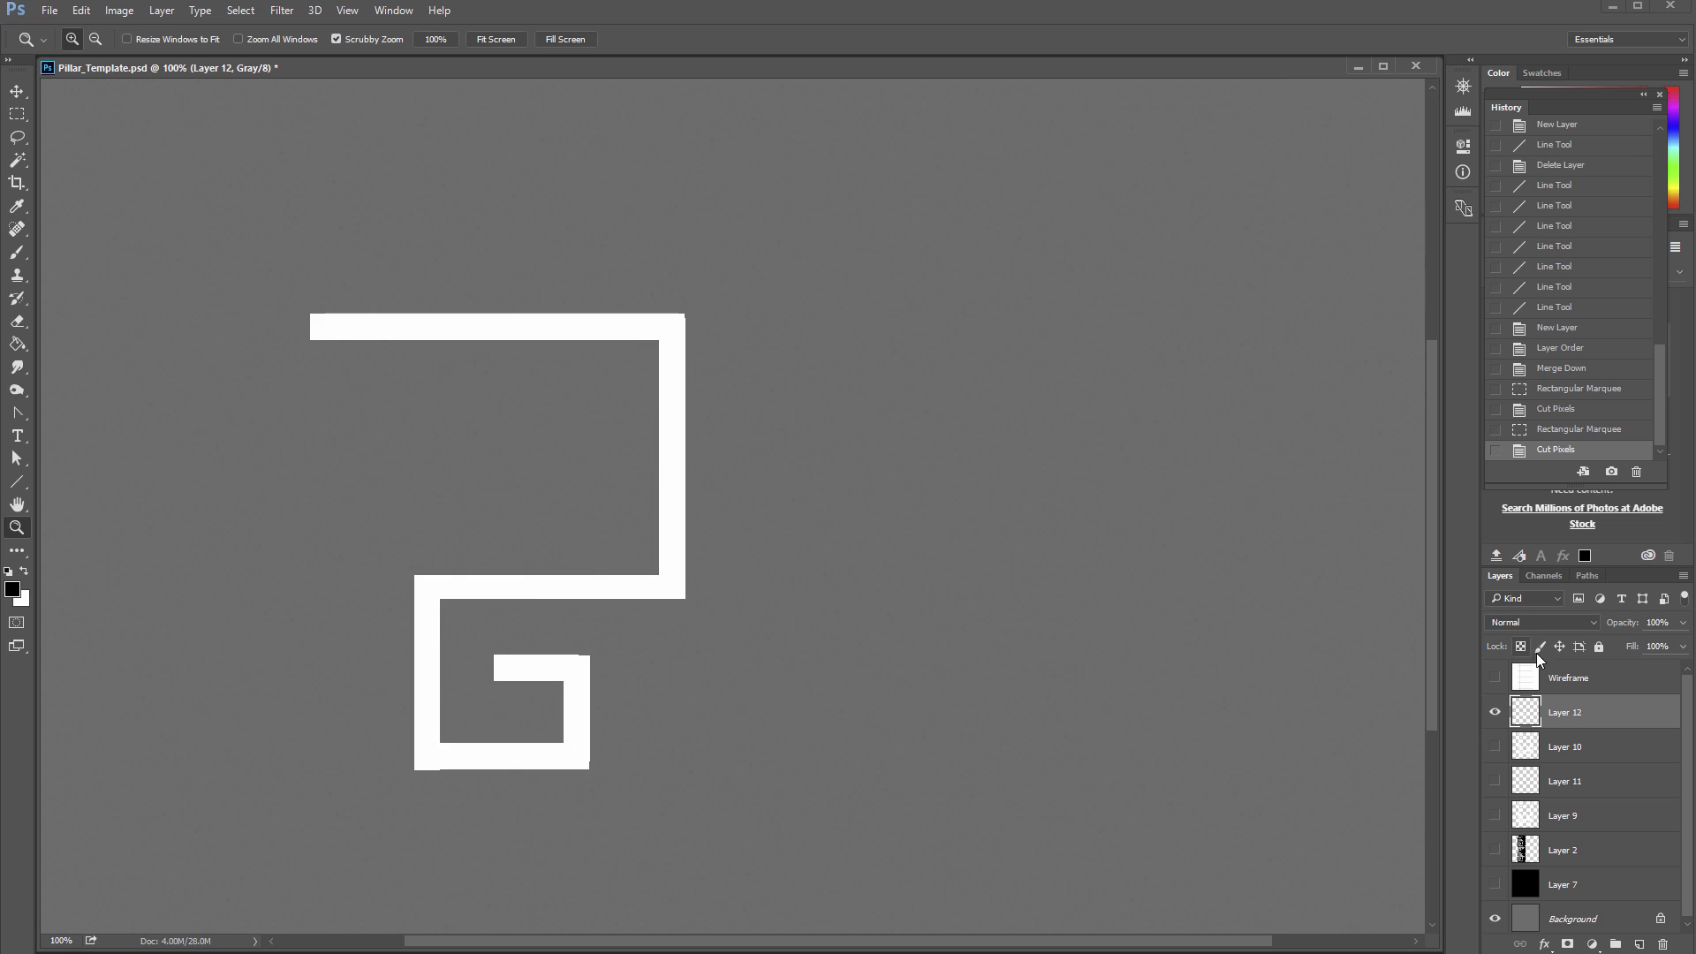
pyautogui.click(1494, 712)
pyautogui.click(1570, 791)
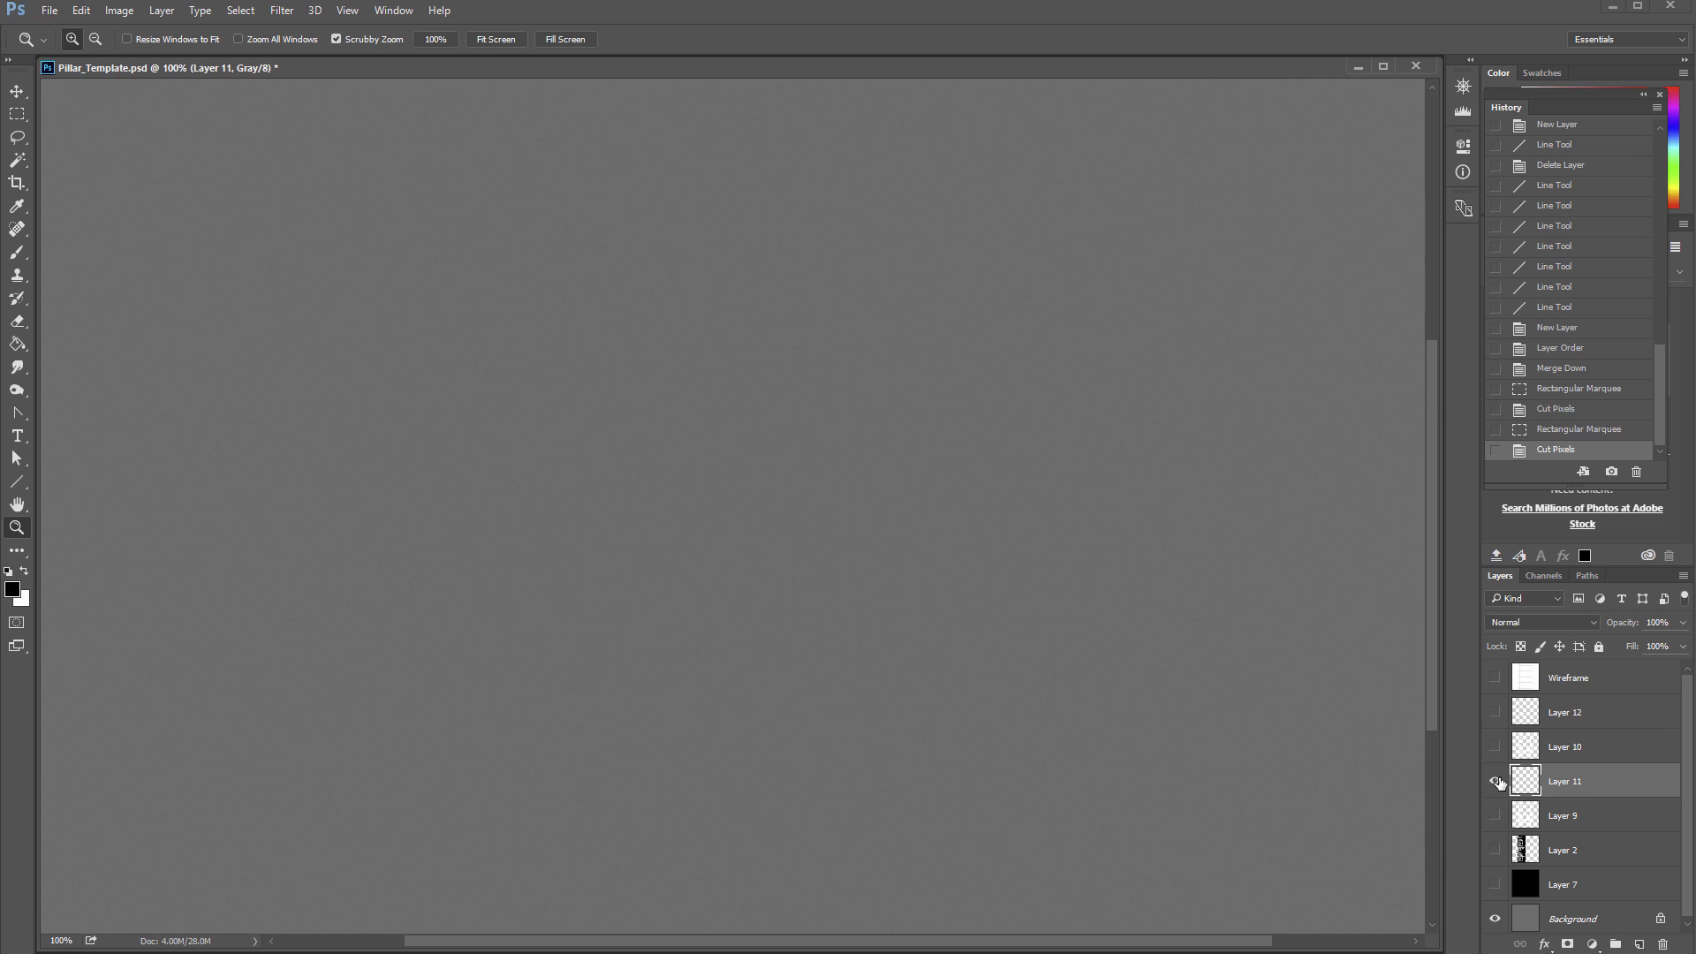
pyautogui.click(1495, 815)
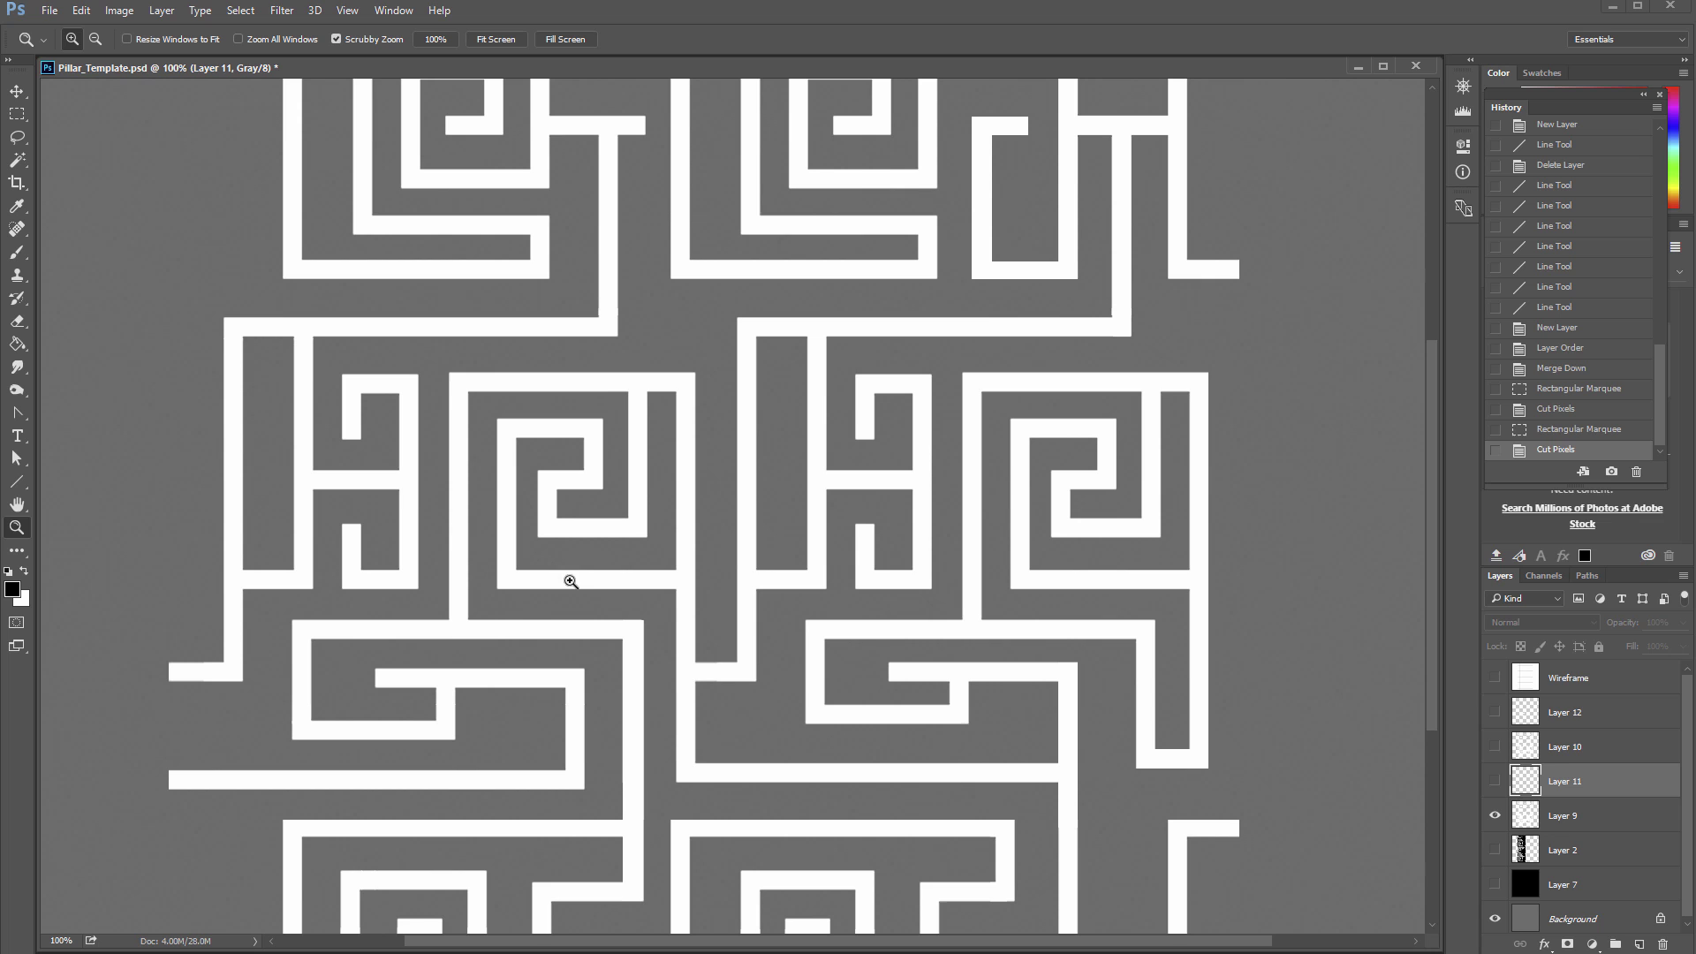
pyautogui.click(587, 539)
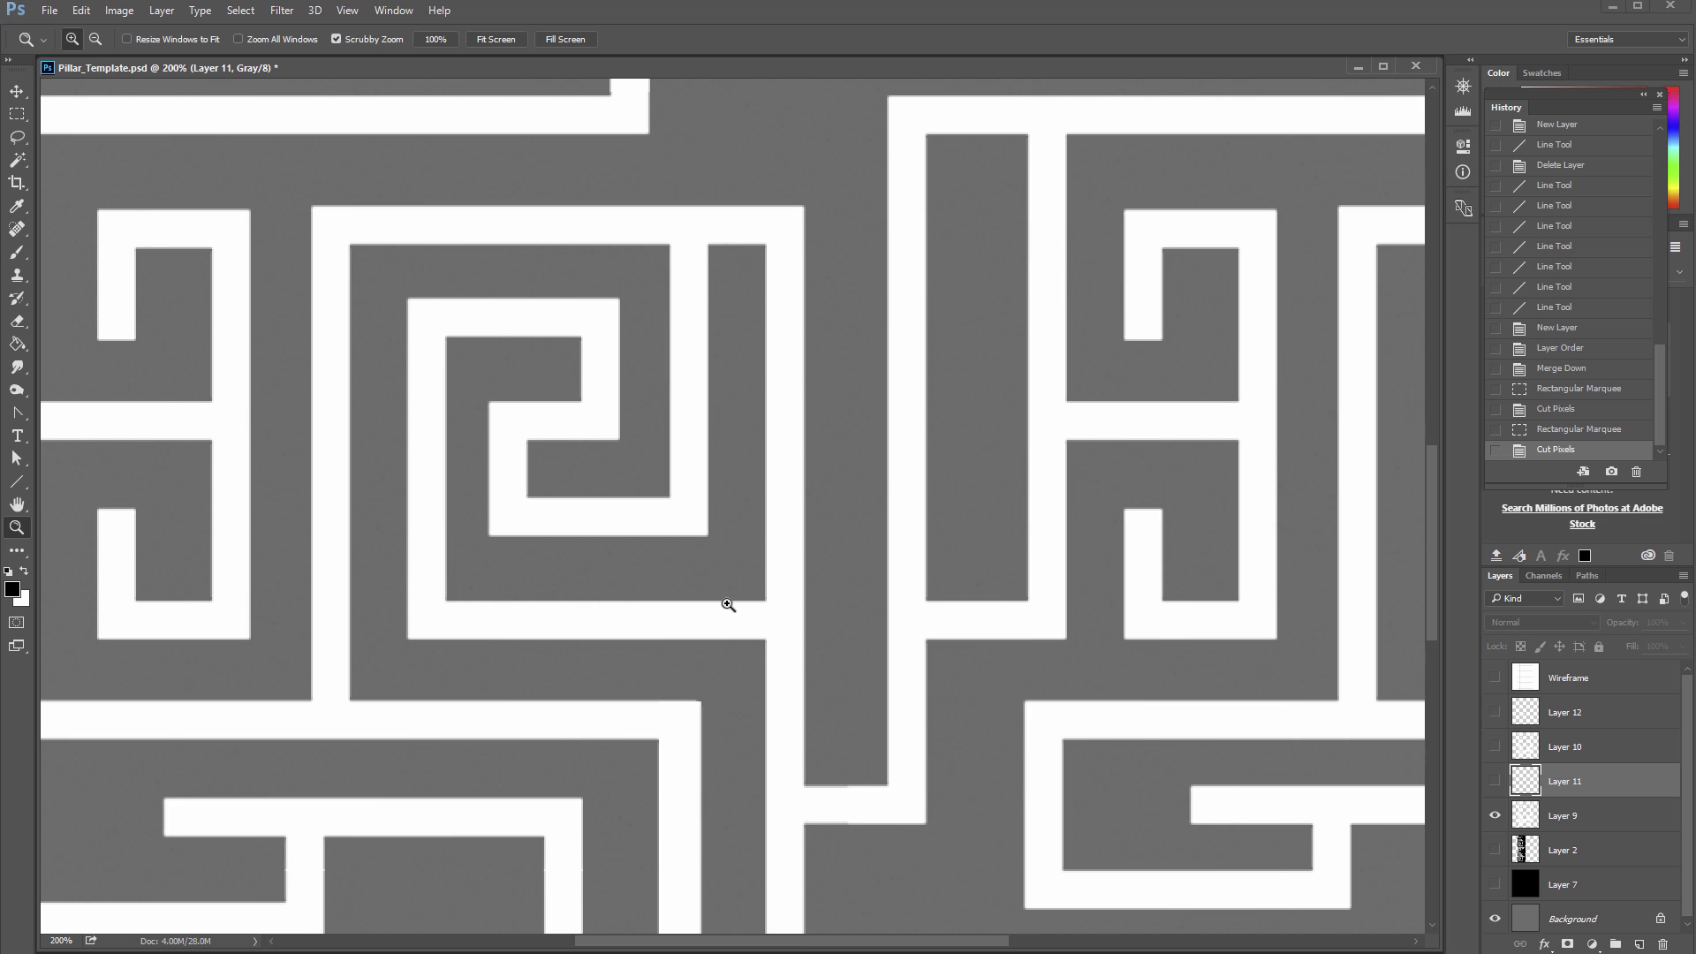
pyautogui.keyDown('alt'); pyautogui.click(690, 579); pyautogui.keyUp('alt')
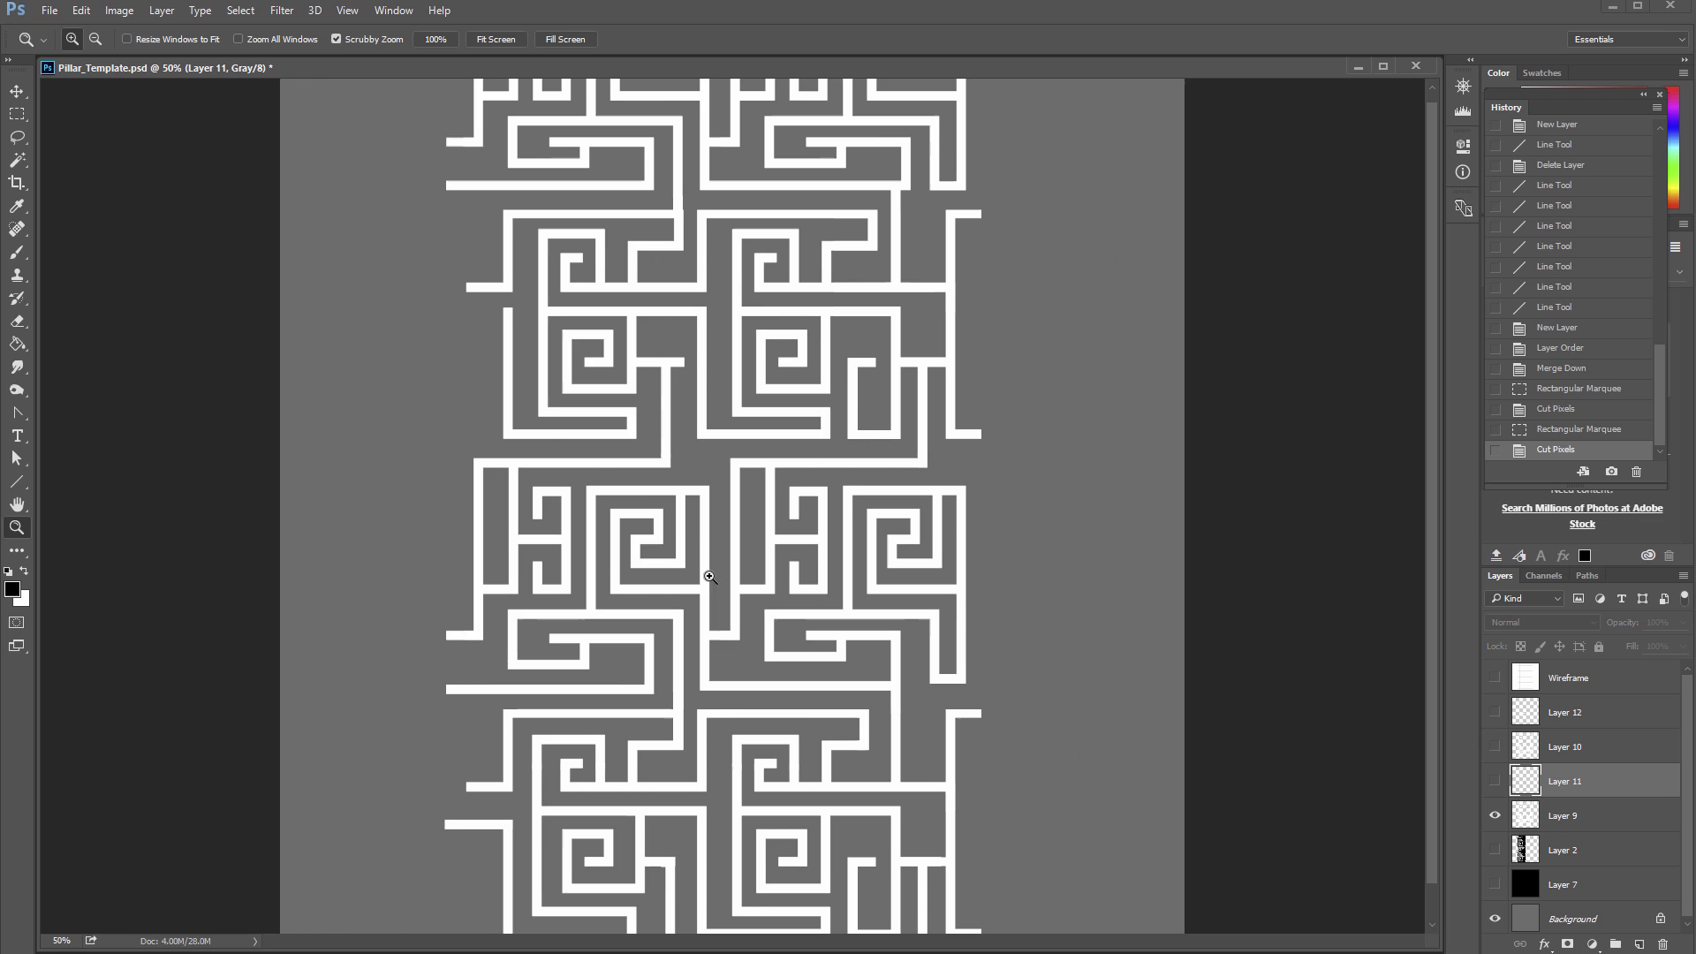
pyautogui.click(707, 565)
pyautogui.click(707, 563)
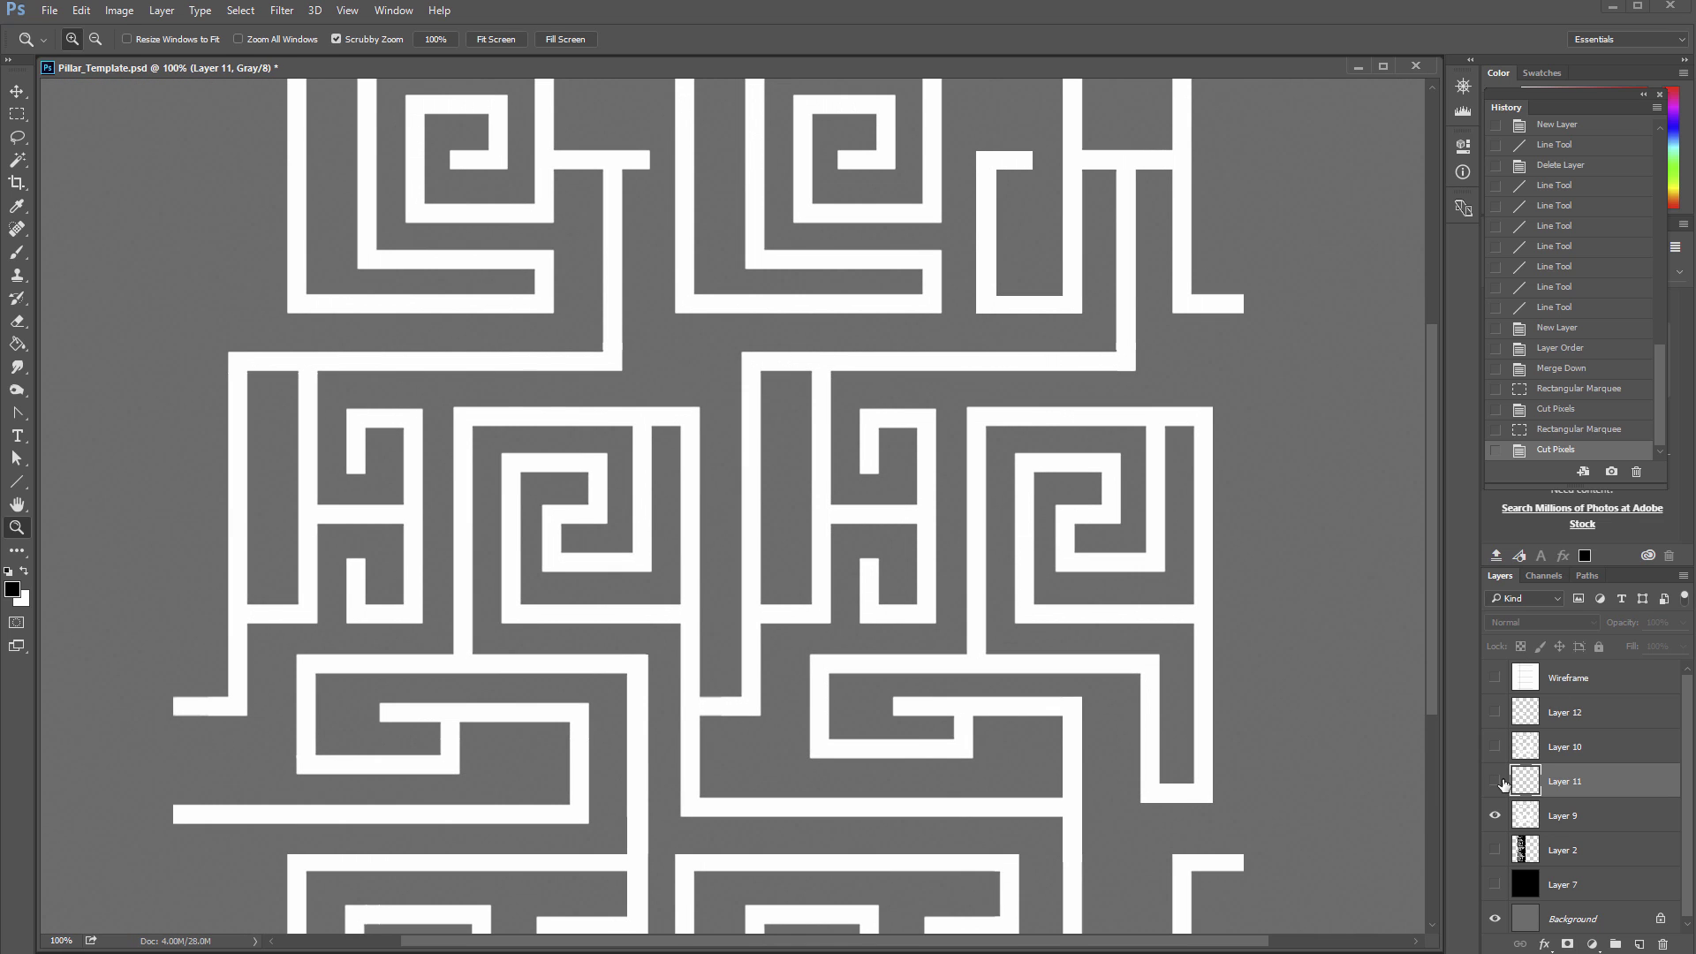
pyautogui.click(645, 558)
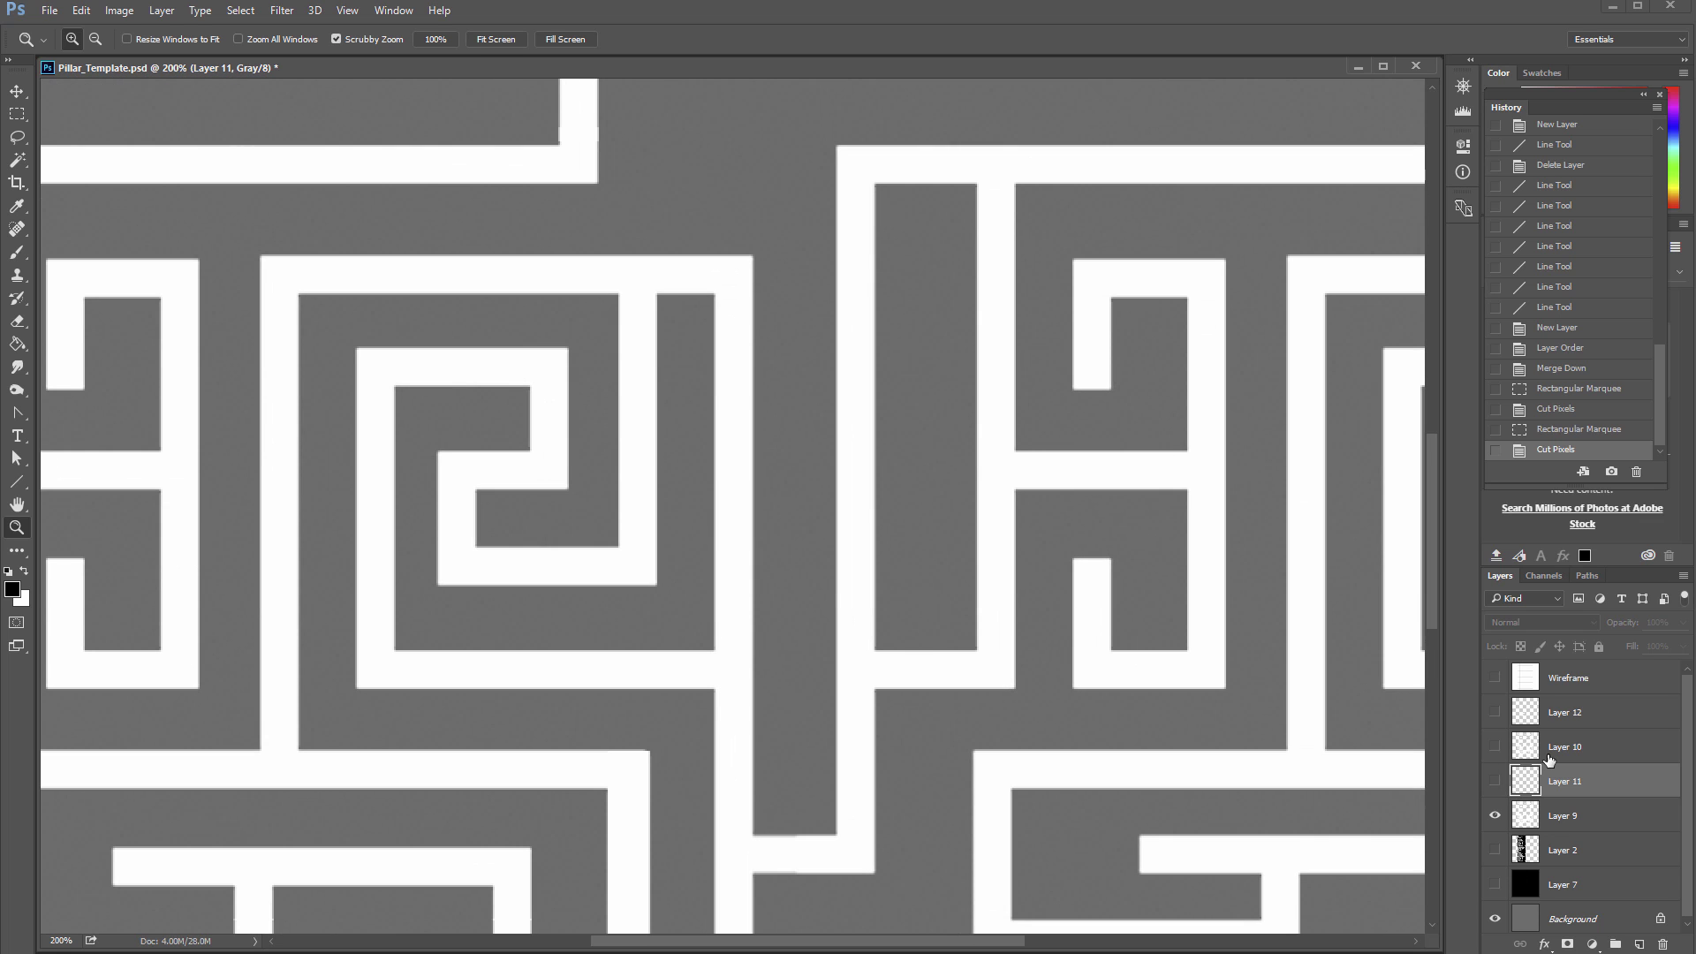
# Step: Compare the soft-edged maze on Layer 10 with the sharp one on Layer 9, separately and combined, and hide both layers
pyautogui.click(1494, 713)
pyautogui.click(1494, 713)
pyautogui.click(1494, 747)
pyautogui.click(1495, 815)
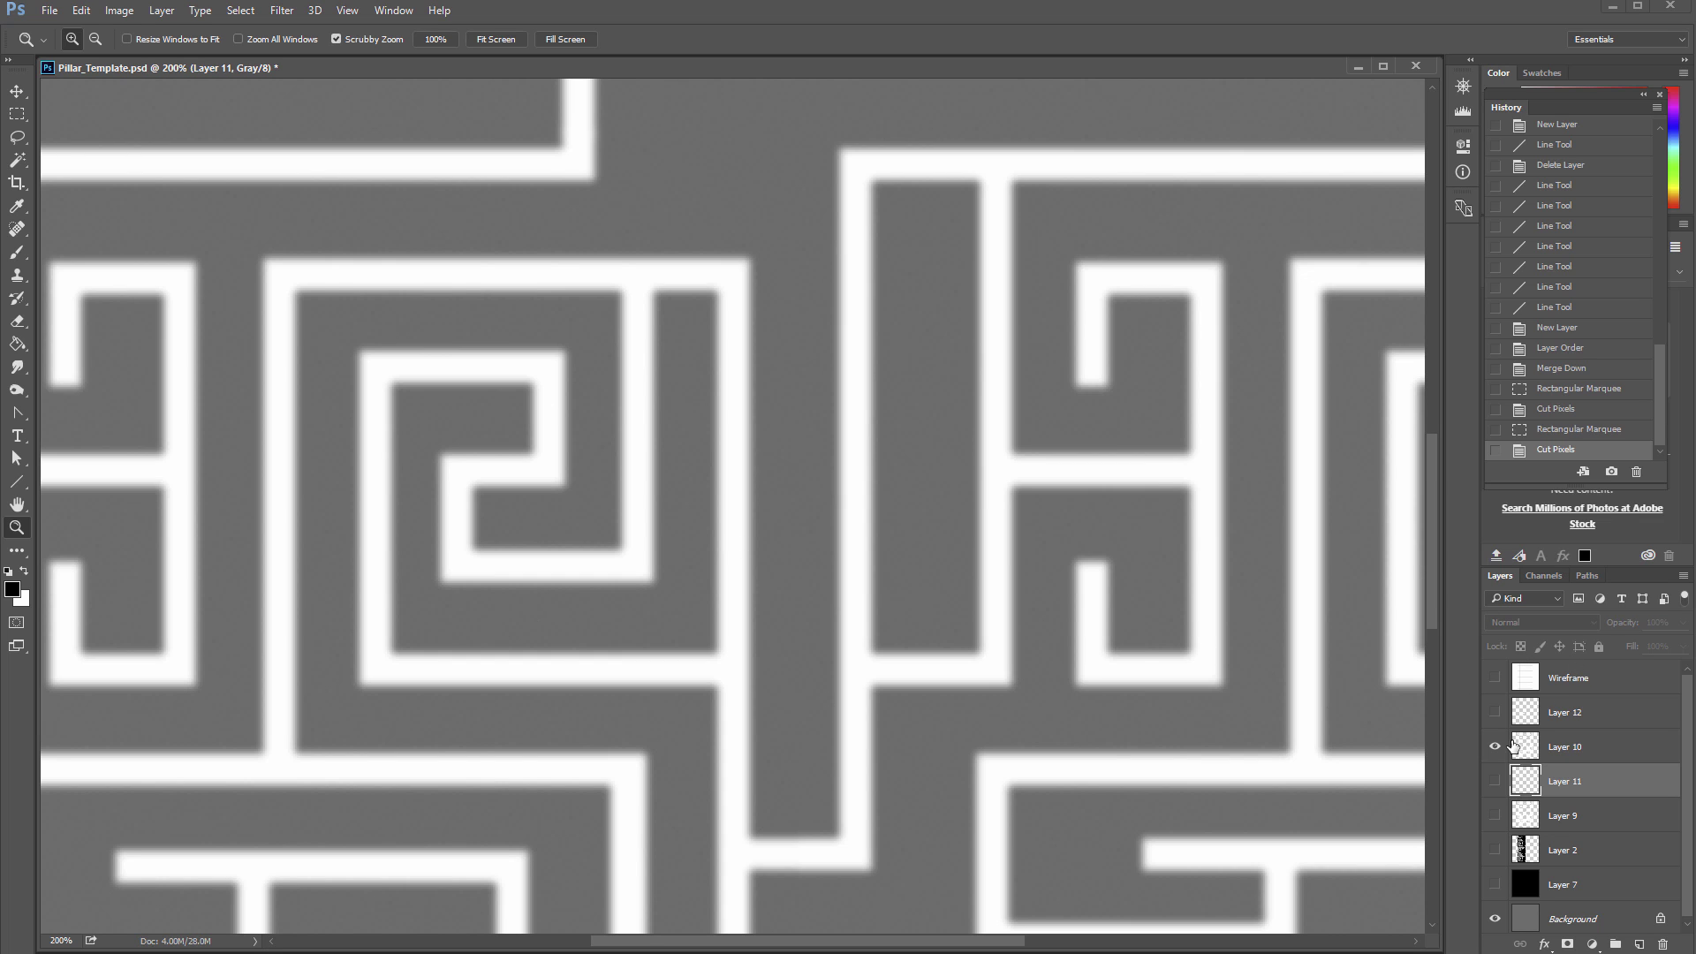
pyautogui.click(1494, 815)
pyautogui.click(1495, 746)
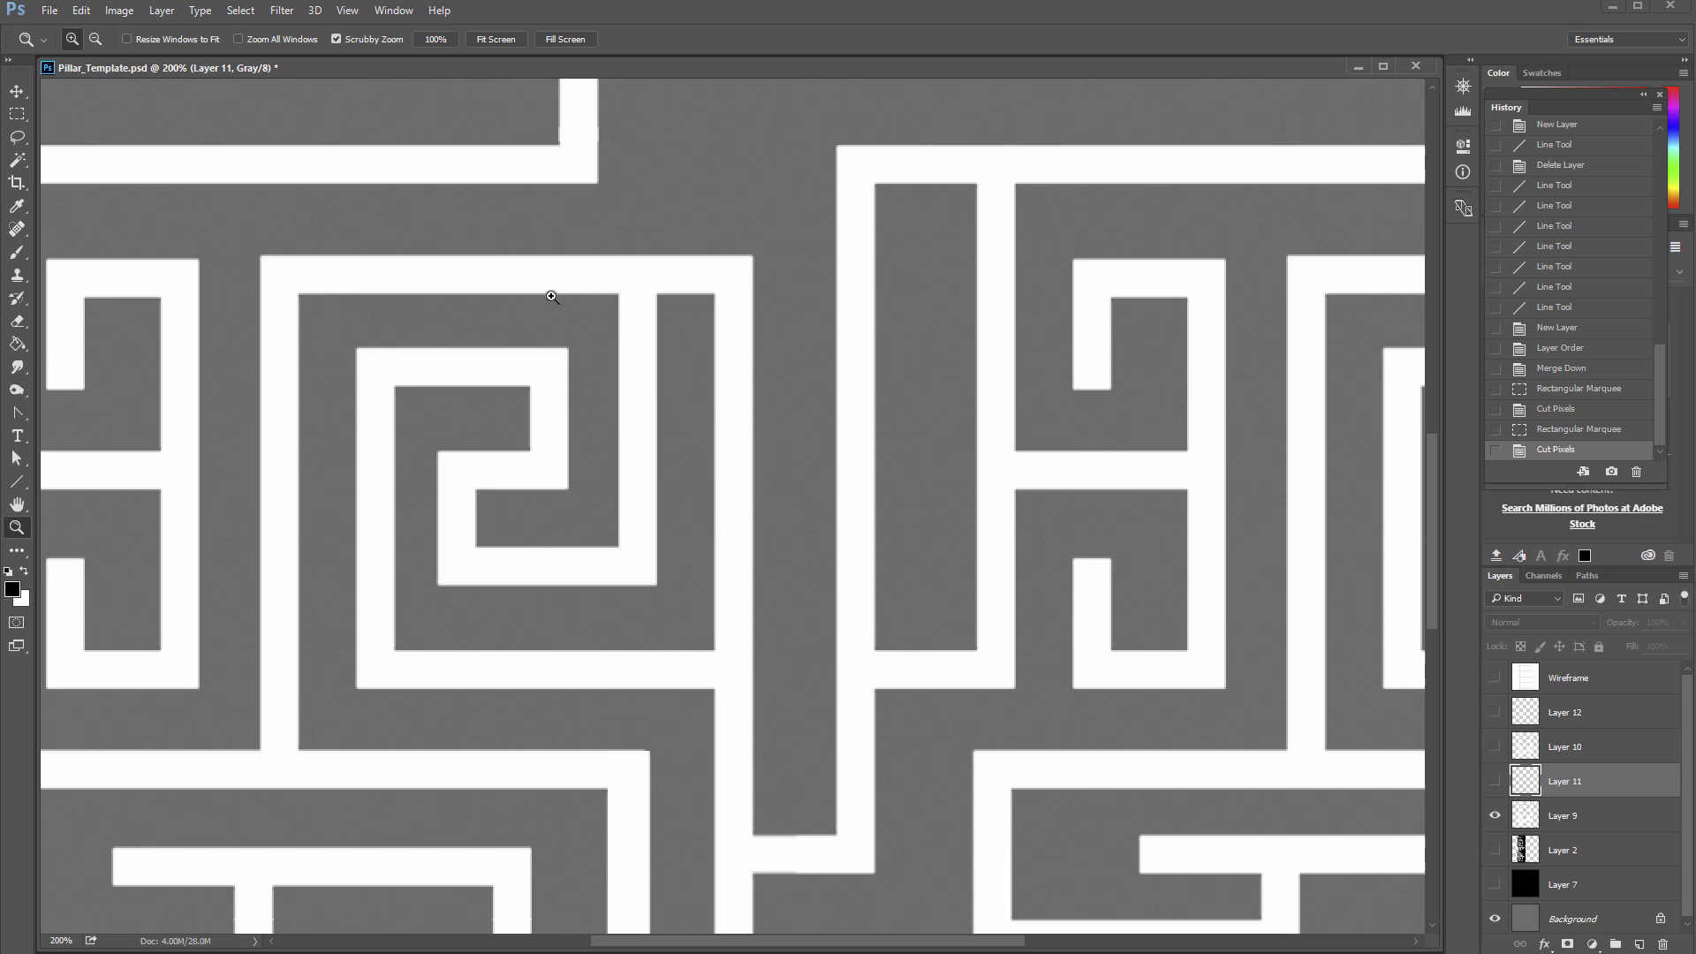
pyautogui.click(1494, 747)
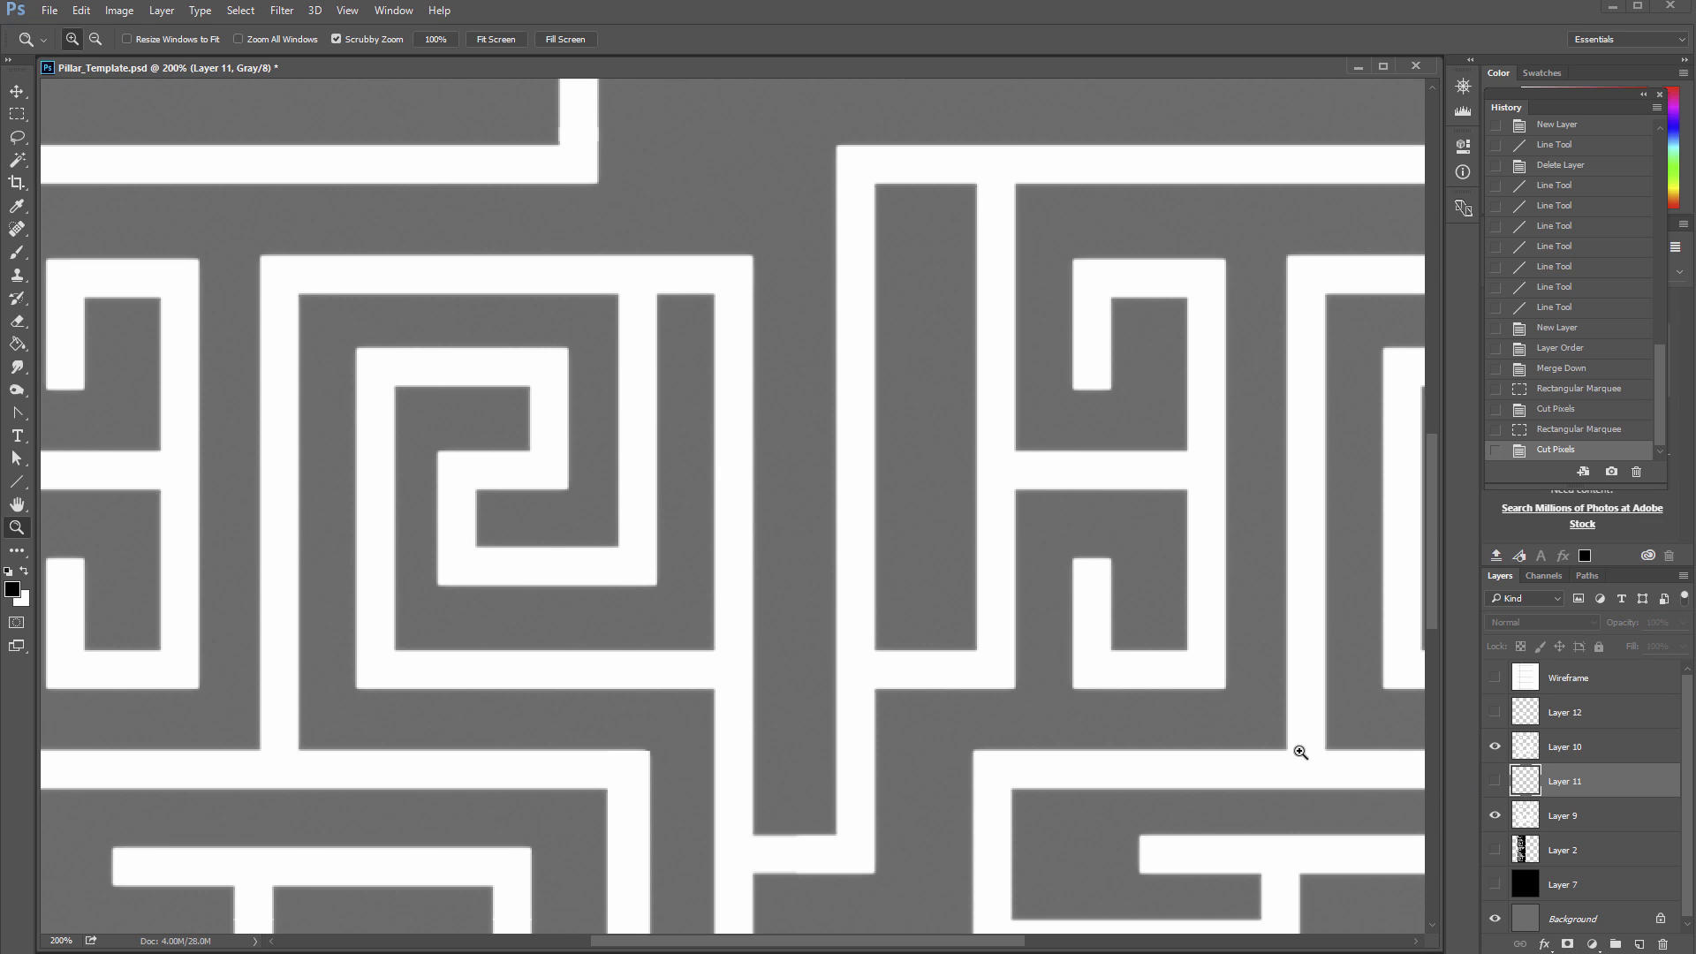
pyautogui.click(1494, 746)
pyautogui.click(1494, 815)
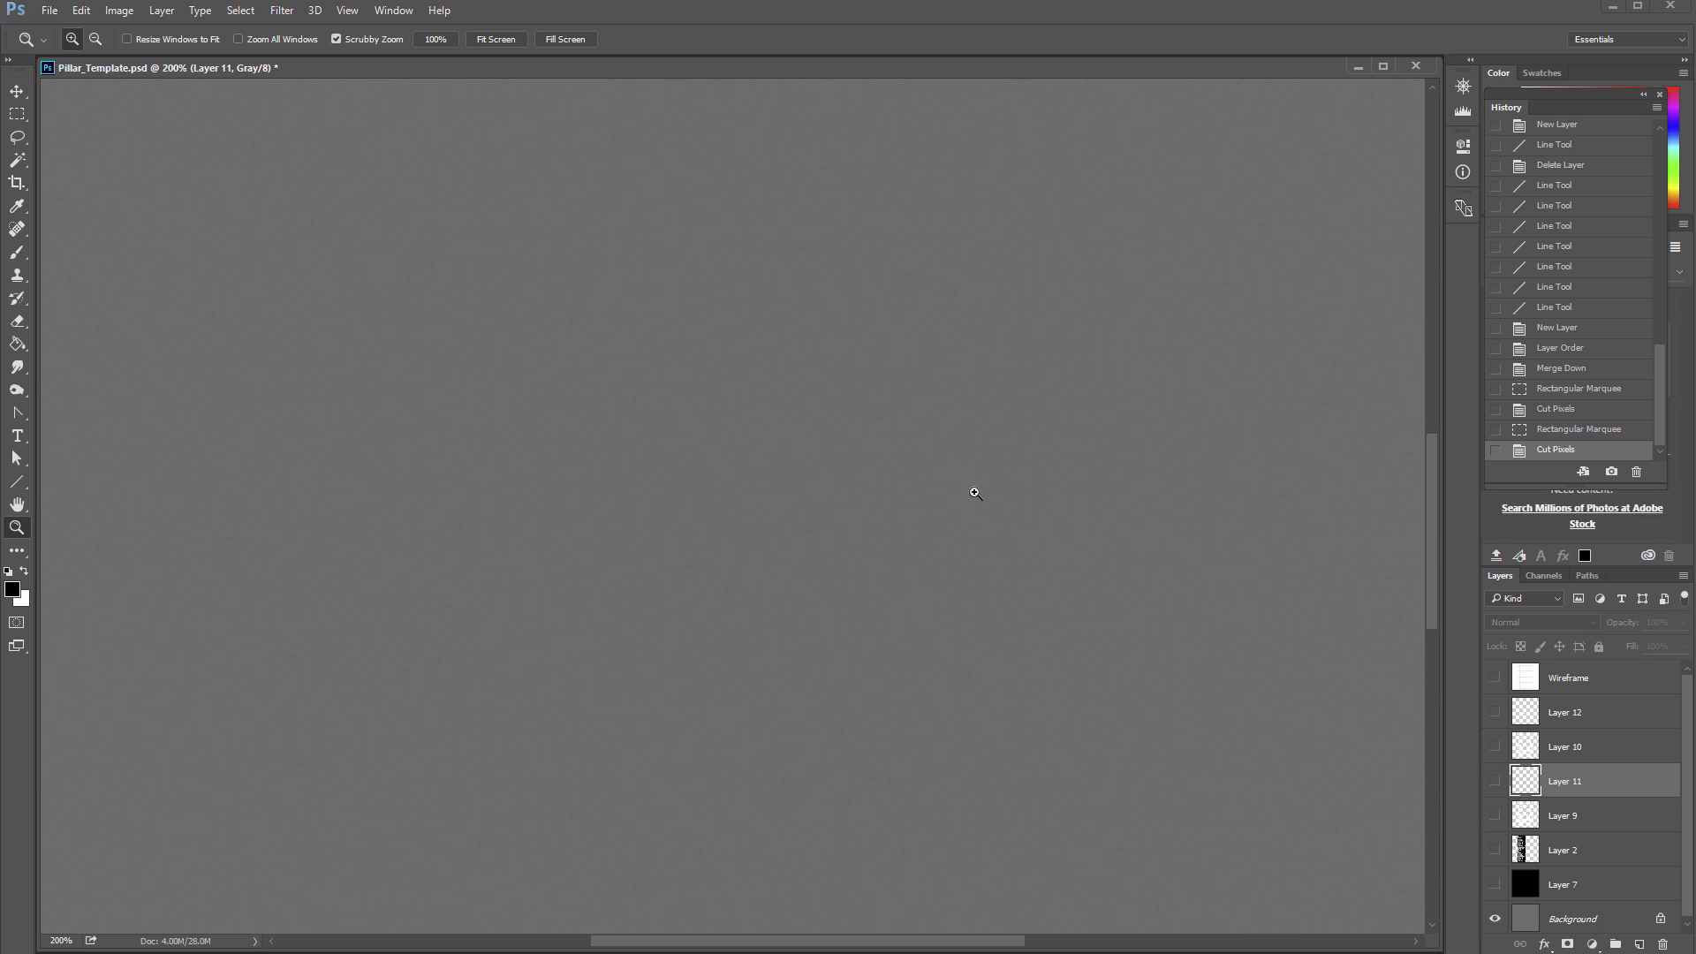
# Step: Show and select Layer 12 with the whole maze path in view
pyautogui.click(1494, 712)
pyautogui.click(1588, 719)
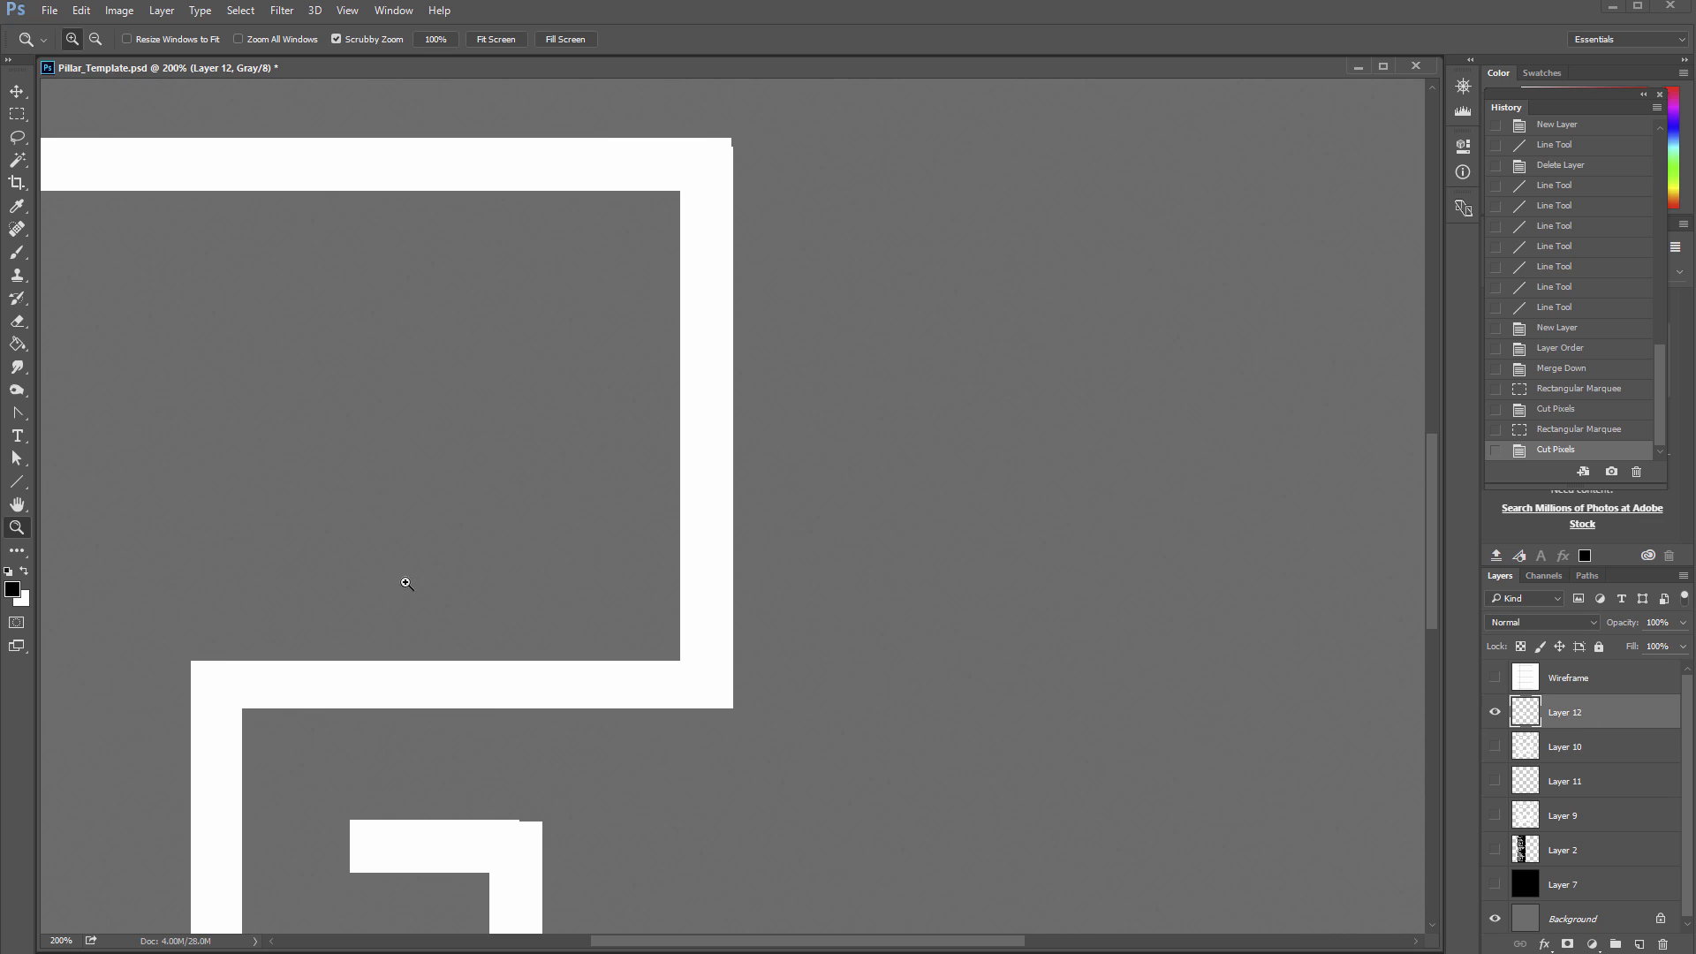
pyautogui.press('h')
pyautogui.moveTo(465, 632); pyautogui.dragTo(814, 519)
pyautogui.press('z')
pyautogui.keyDown('alt'); pyautogui.click(825, 535); pyautogui.keyUp('alt')
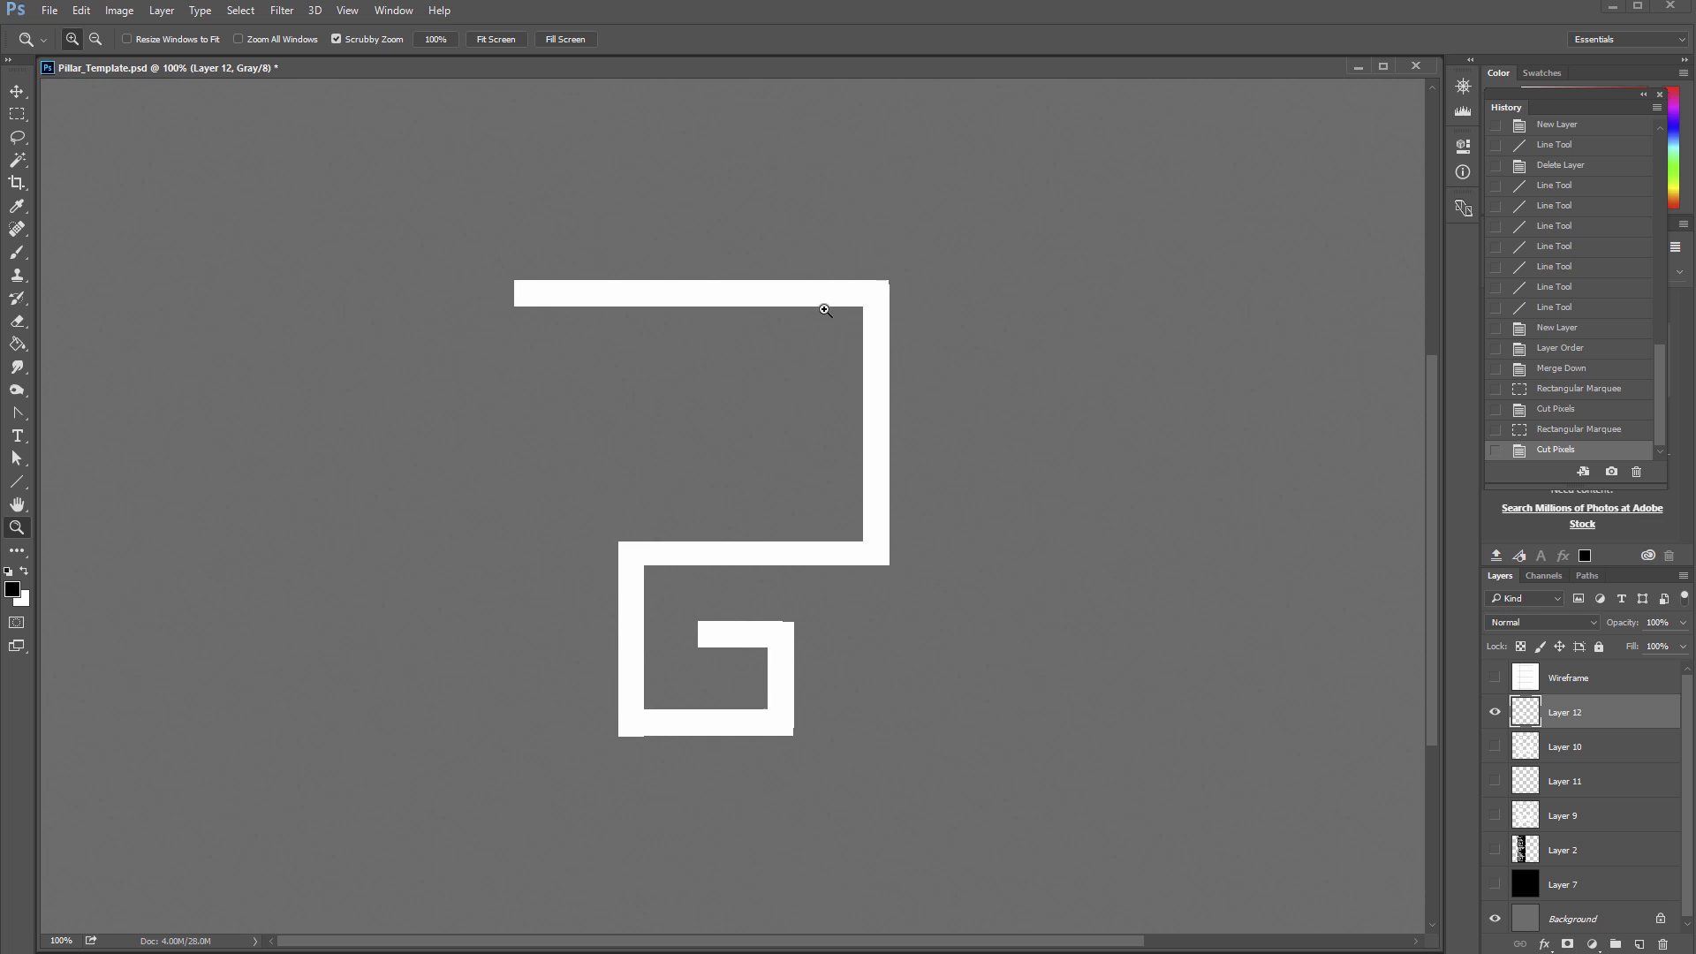
# Step: Load the outline of Layer 12's maze path as a selection and add a new layer above it
pyautogui.keyDown('ctrl'); pyautogui.click(1527, 713); pyautogui.keyUp('ctrl')
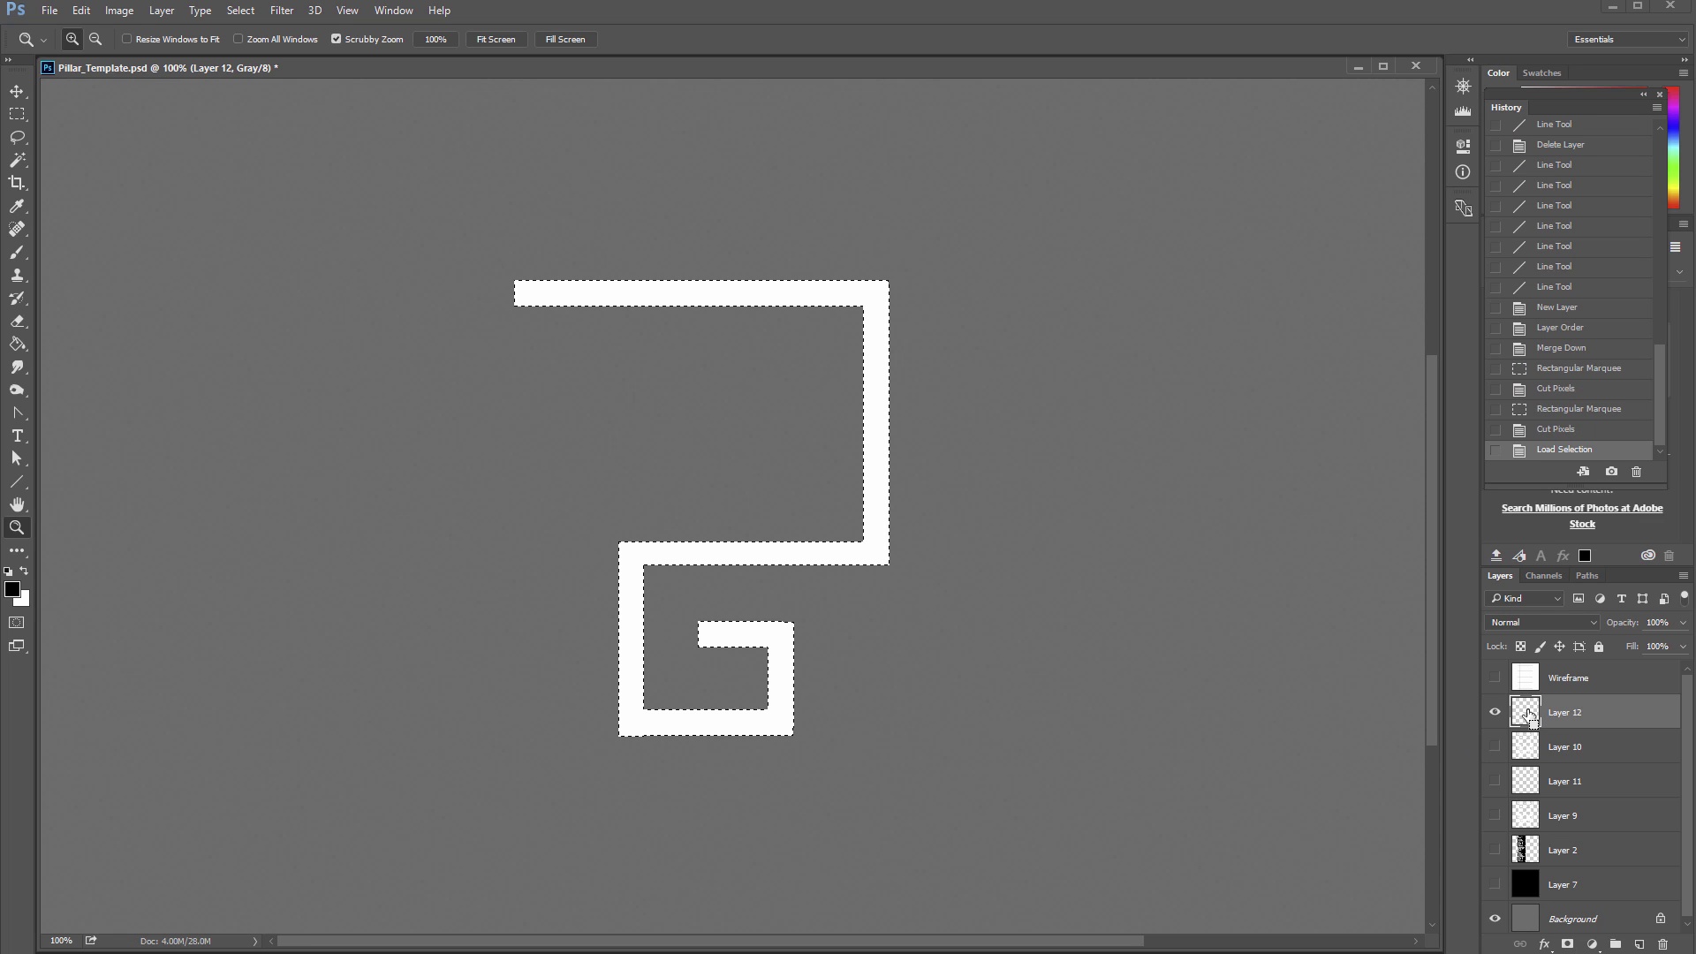
pyautogui.click(887, 524)
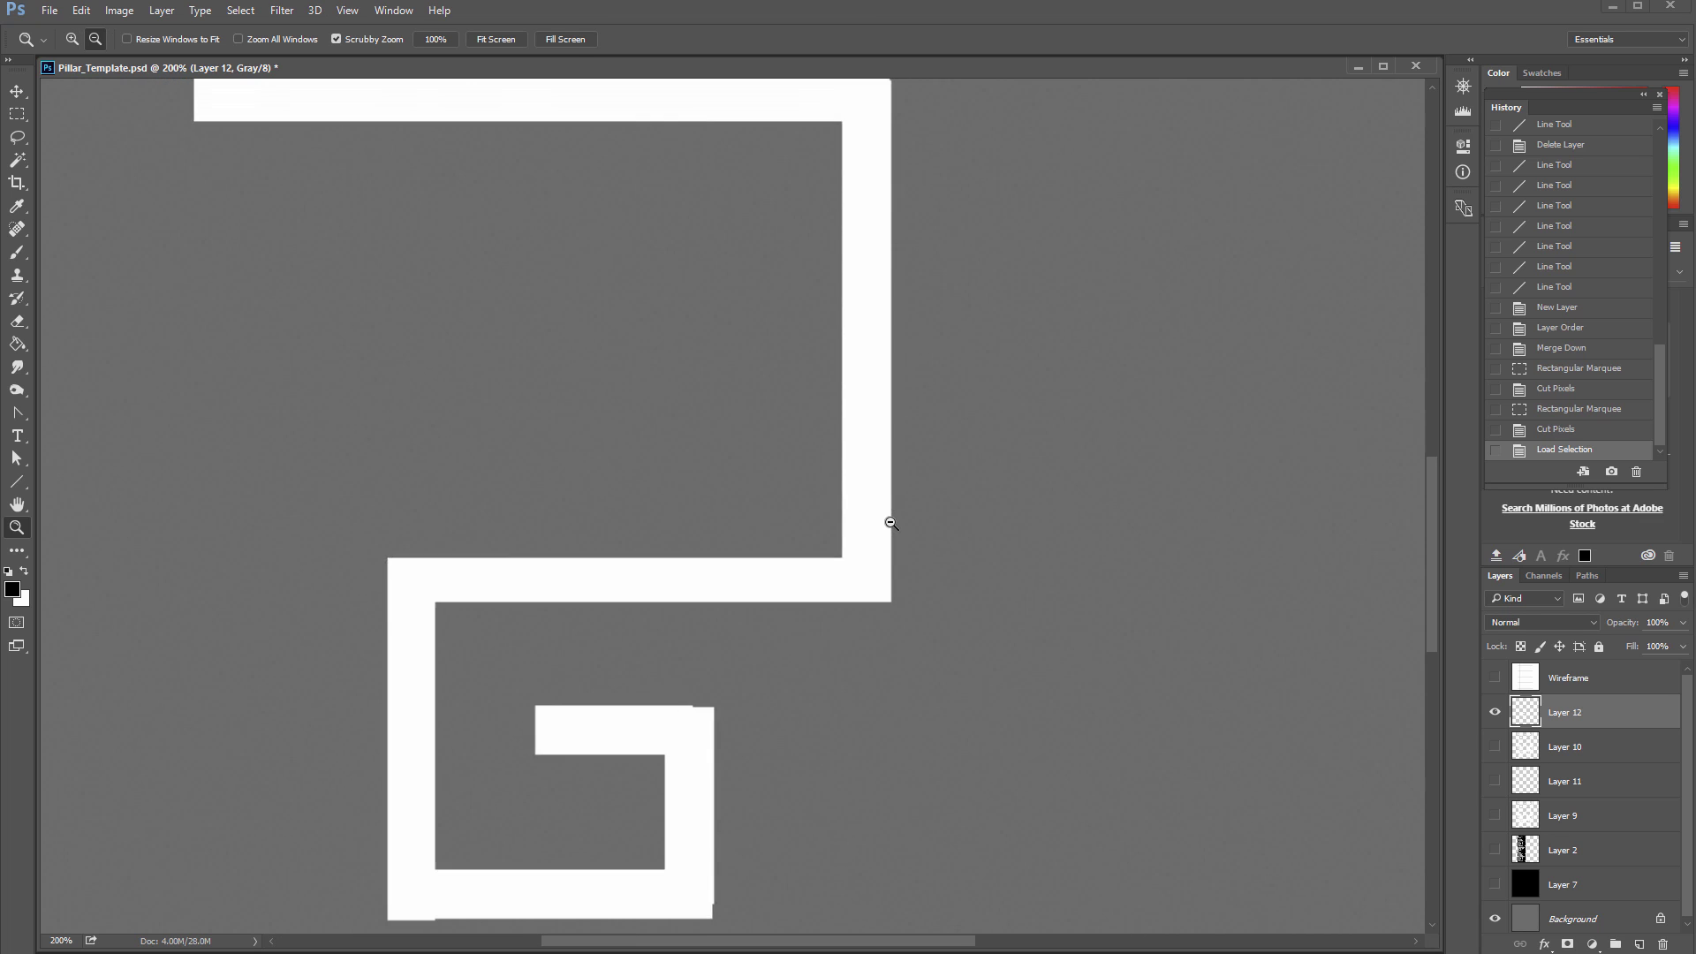
pyautogui.keyDown('alt'); pyautogui.click(887, 521); pyautogui.keyUp('alt')
pyautogui.click(1639, 943)
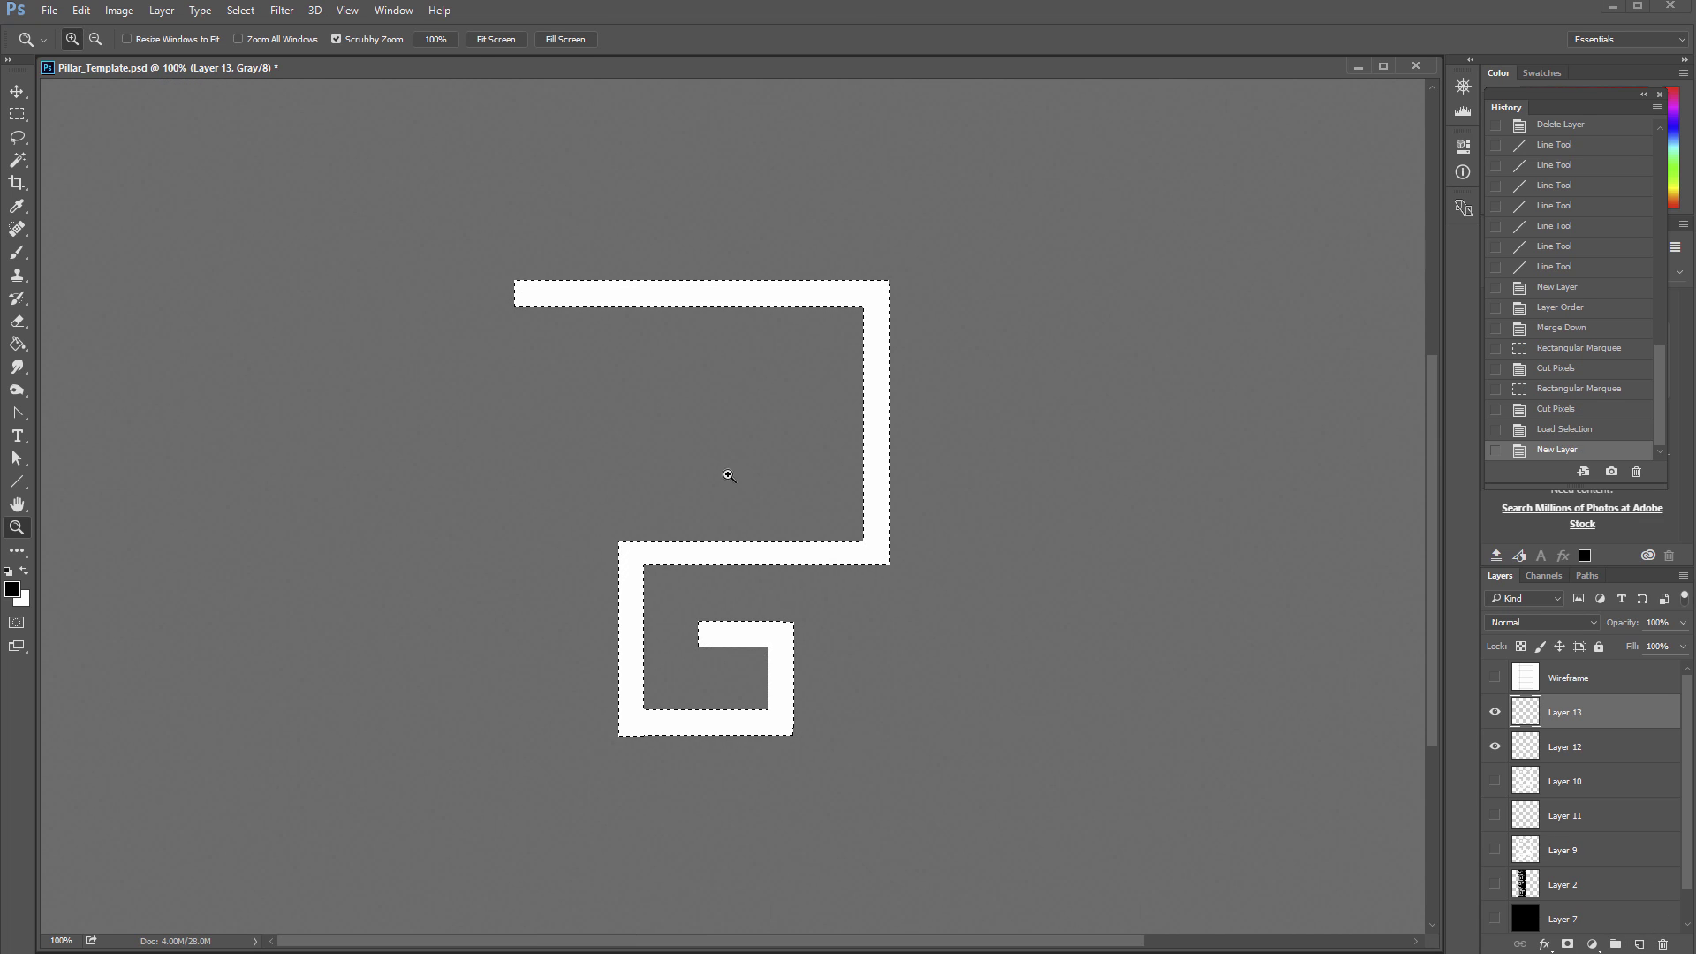
# Step: Contract the maze path selection by 3 pixels
pyautogui.hotkey('ctrl', 'h')
pyautogui.click(874, 478)
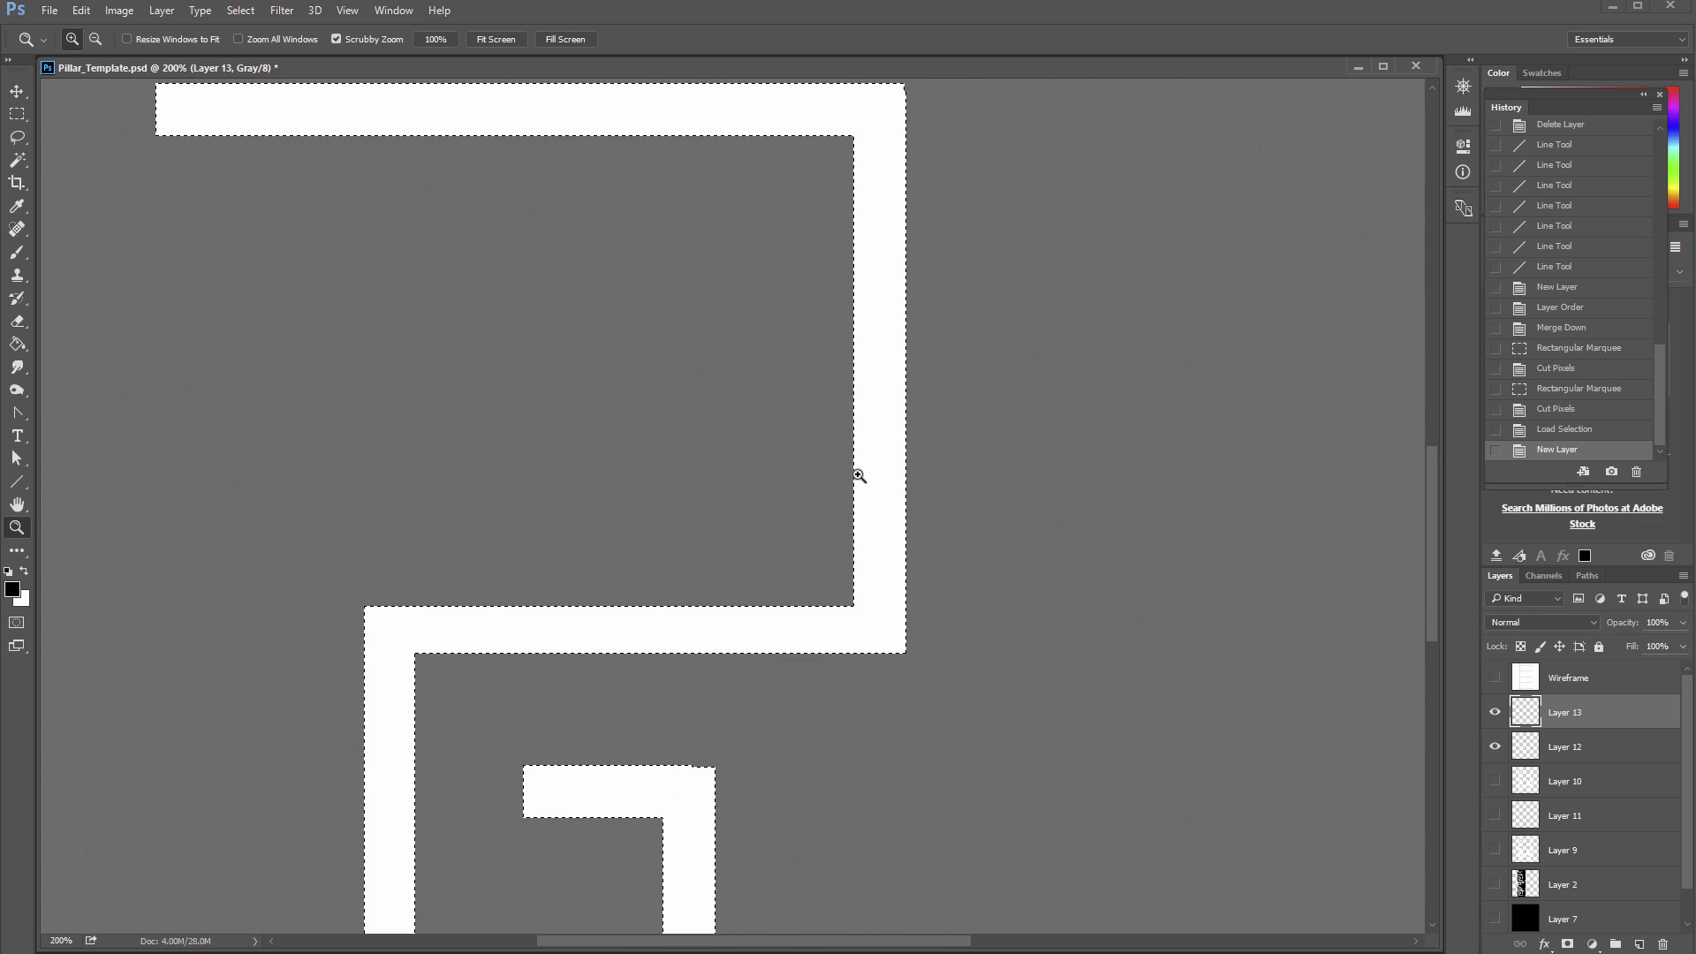
pyautogui.click(241, 11)
pyautogui.moveTo(389, 240)
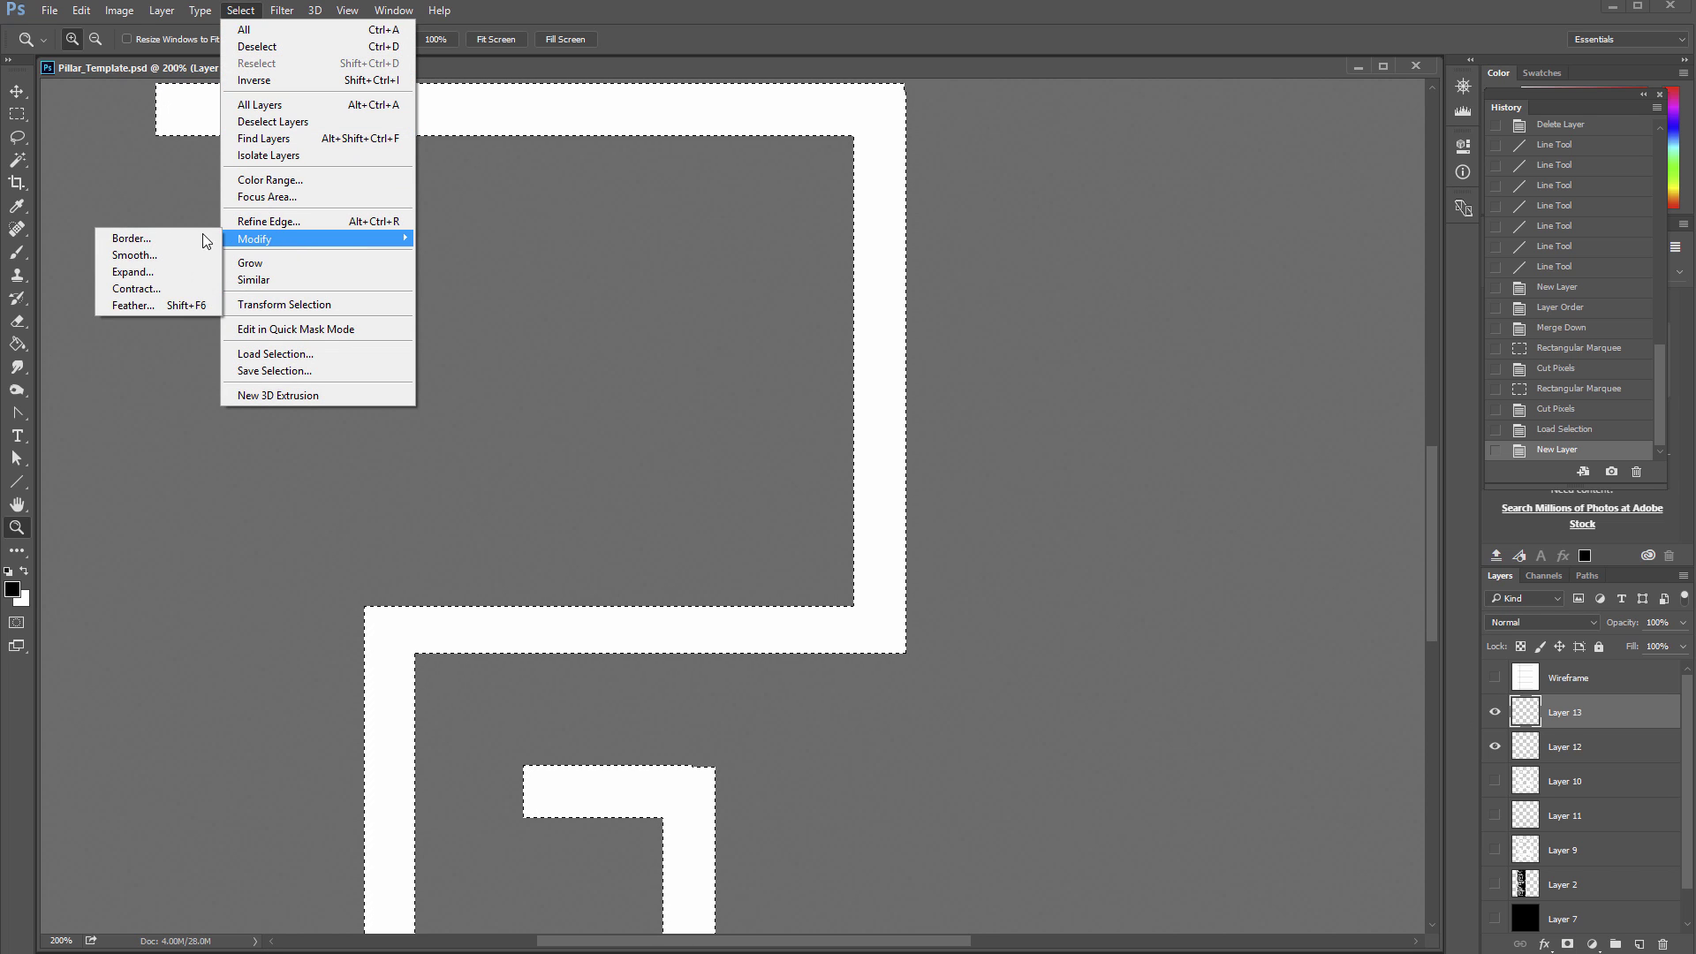
pyautogui.click(133, 289)
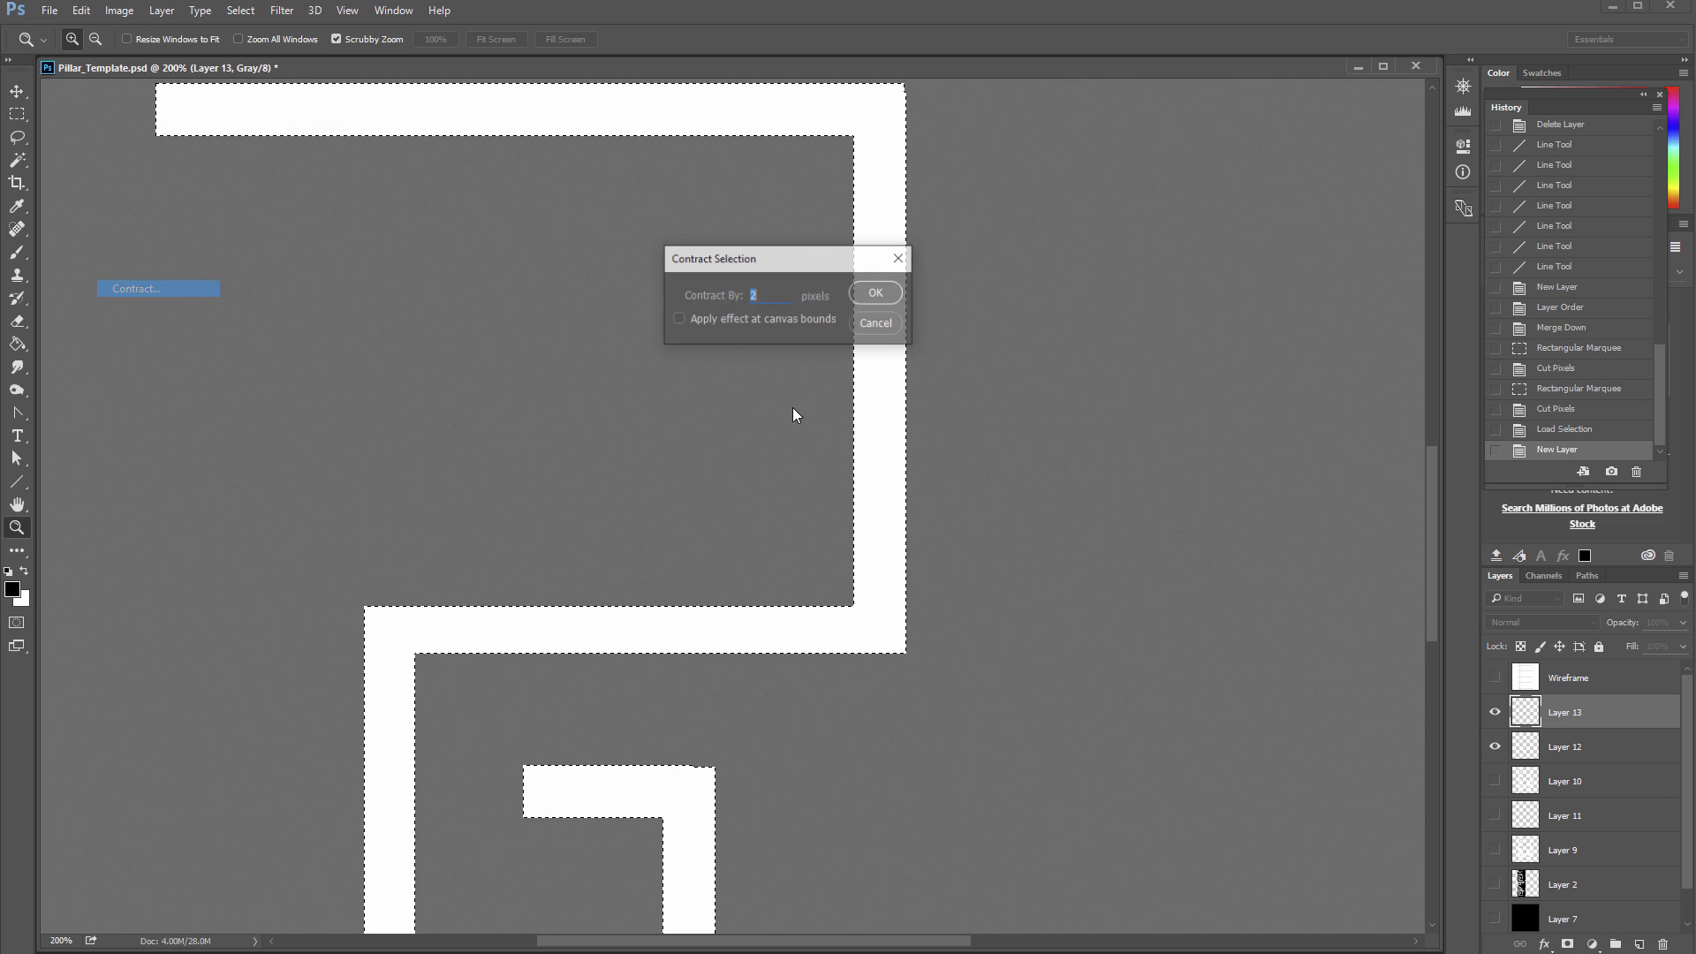
pyautogui.write('3')
pyautogui.click(890, 295)
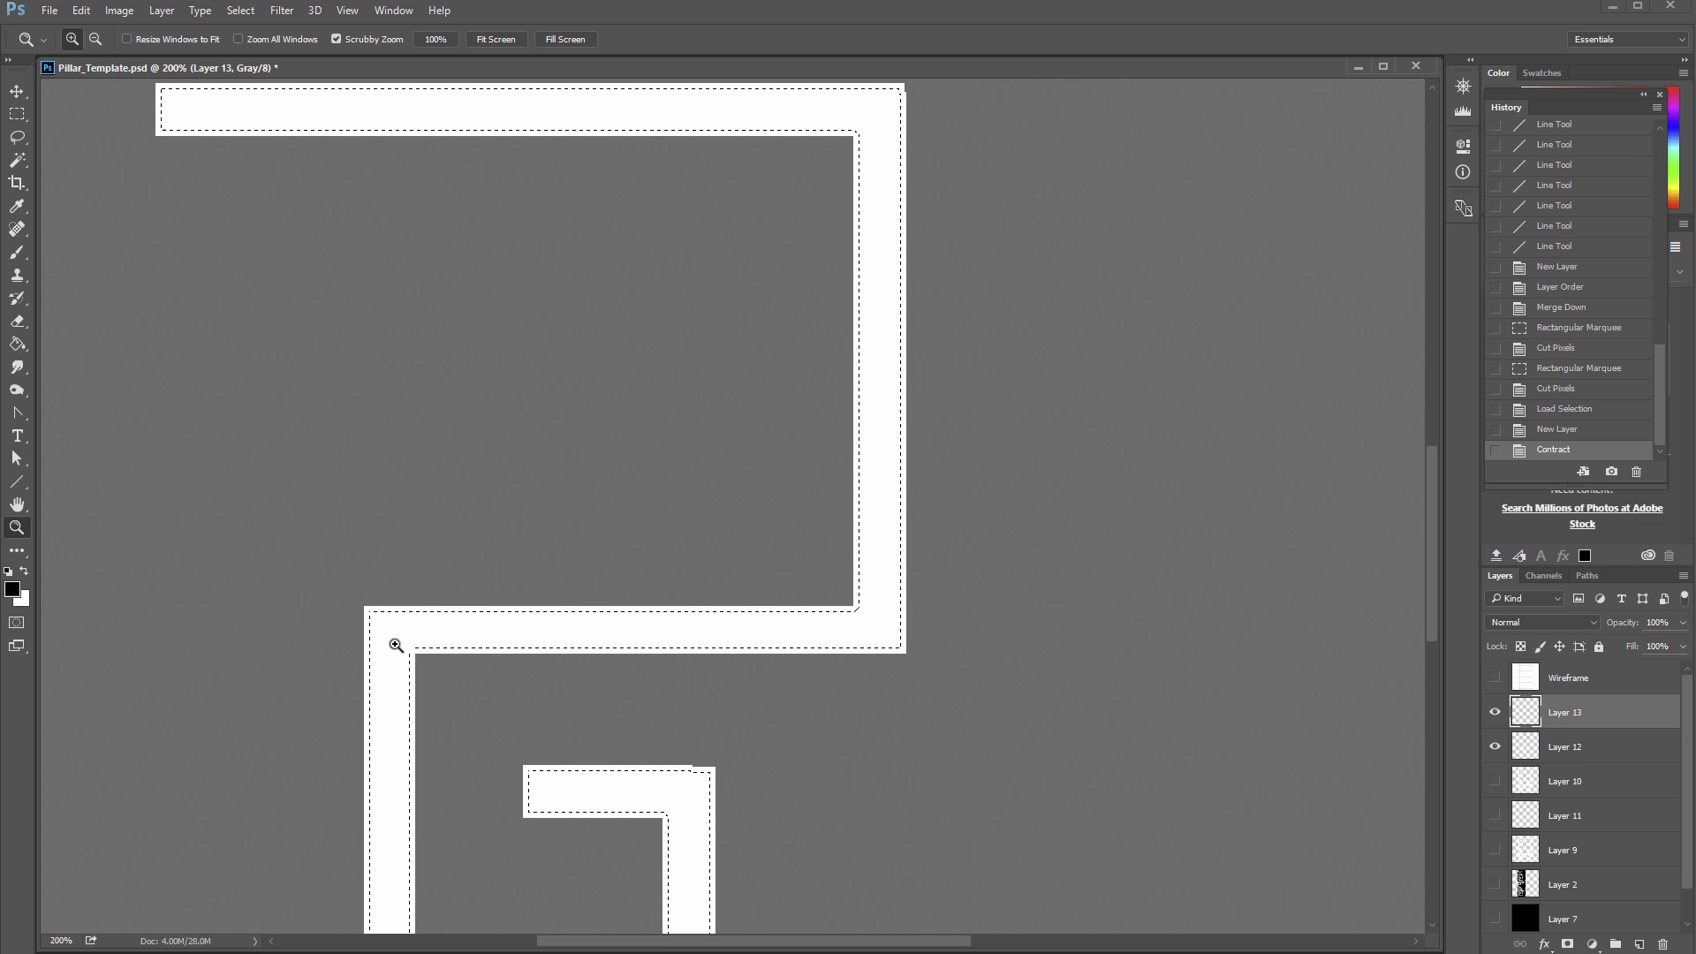
# Step: Examine the contracted selection up close at the maze path's lower and upper outer corners
pyautogui.click(873, 616)
pyautogui.click(873, 616)
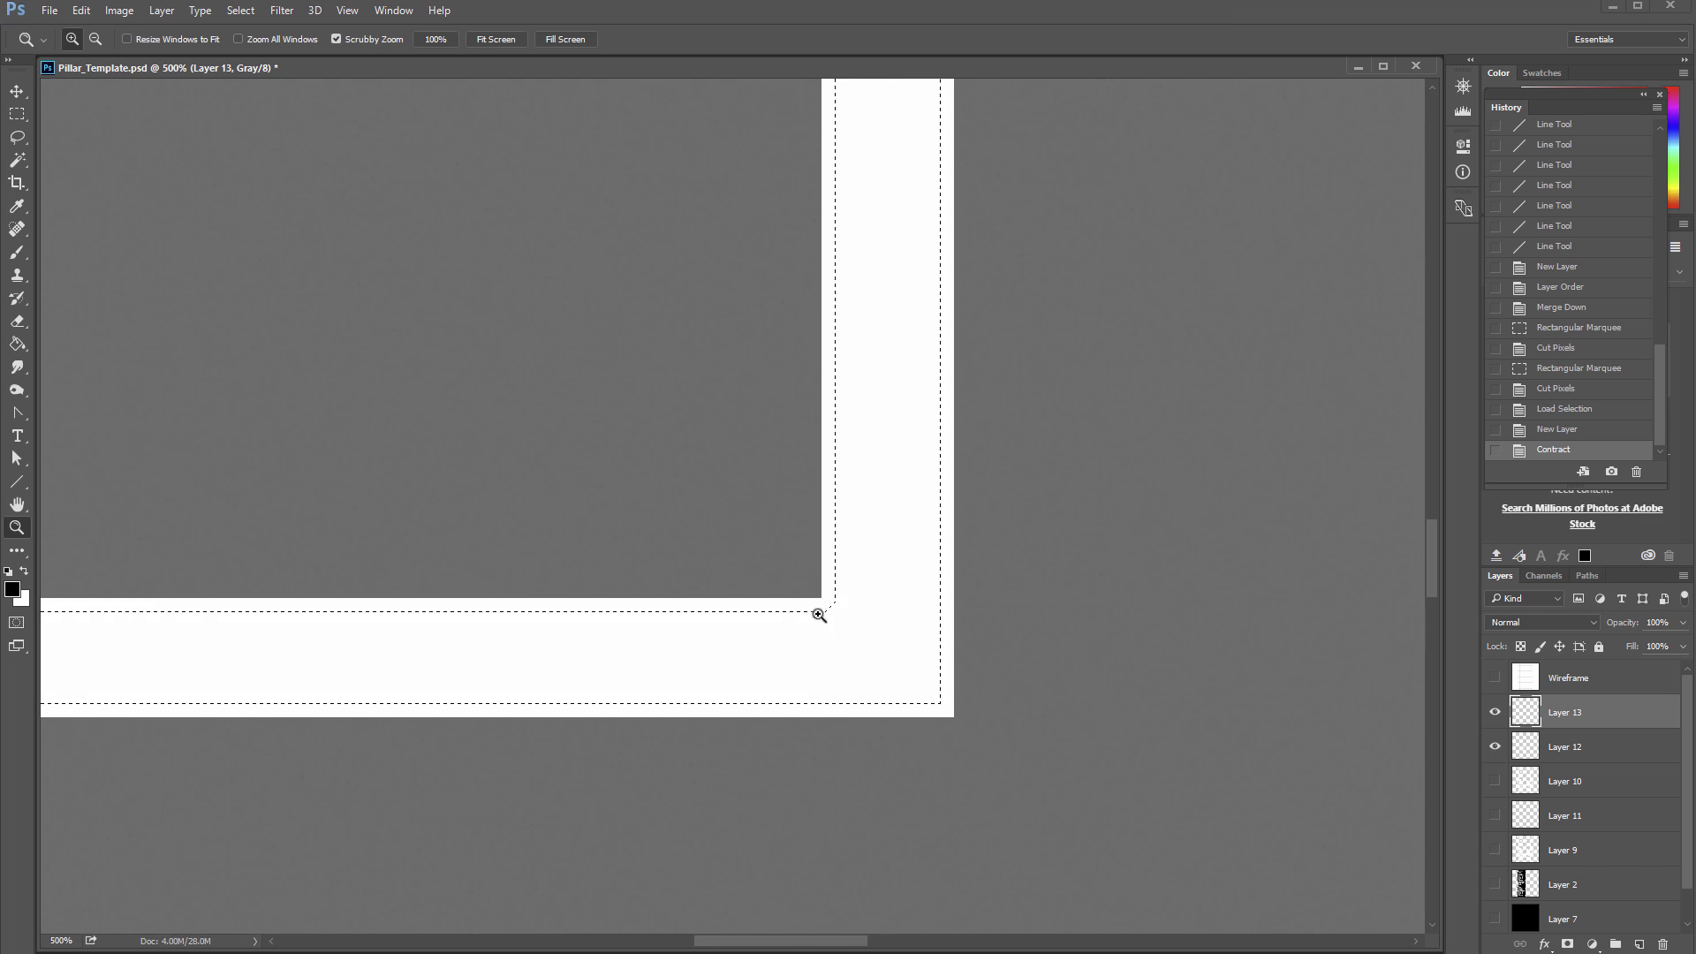
pyautogui.keyDown('alt'); pyautogui.click(881, 599); pyautogui.keyUp('alt')
pyautogui.keyDown('alt'); pyautogui.click(881, 598); pyautogui.keyUp('alt')
pyautogui.keyDown('alt'); pyautogui.click(881, 598); pyautogui.keyUp('alt')
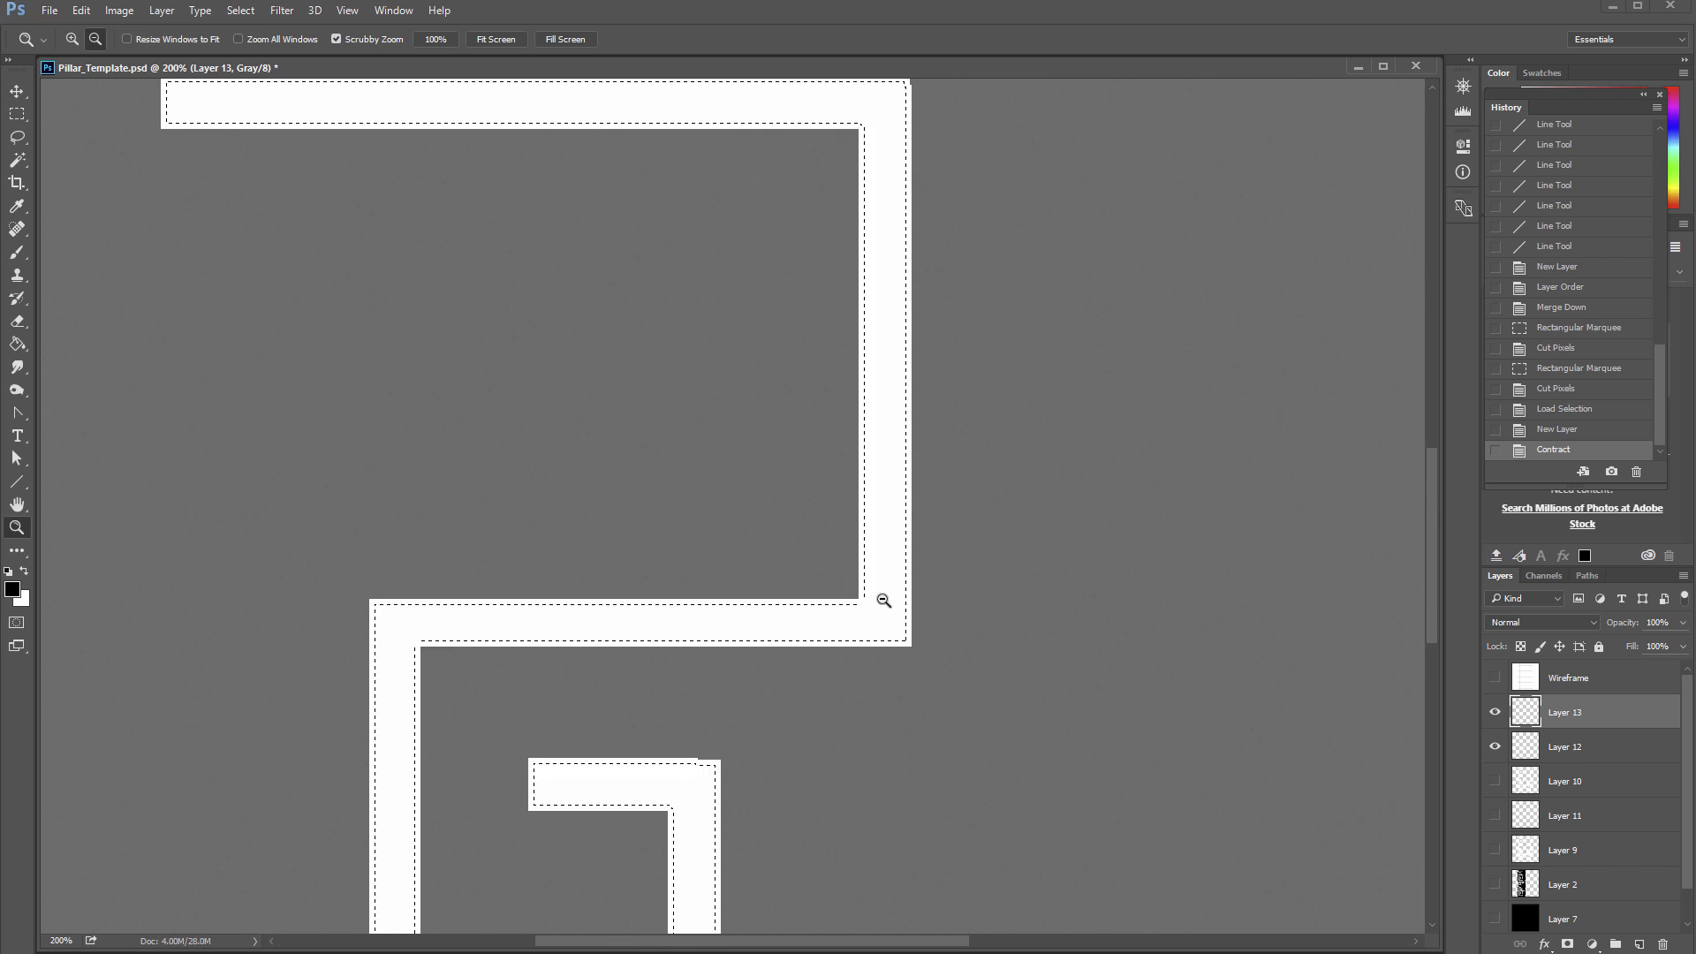
pyautogui.keyDown('alt'); pyautogui.click(881, 598); pyautogui.keyUp('alt')
pyautogui.click(874, 379)
pyautogui.click(856, 327)
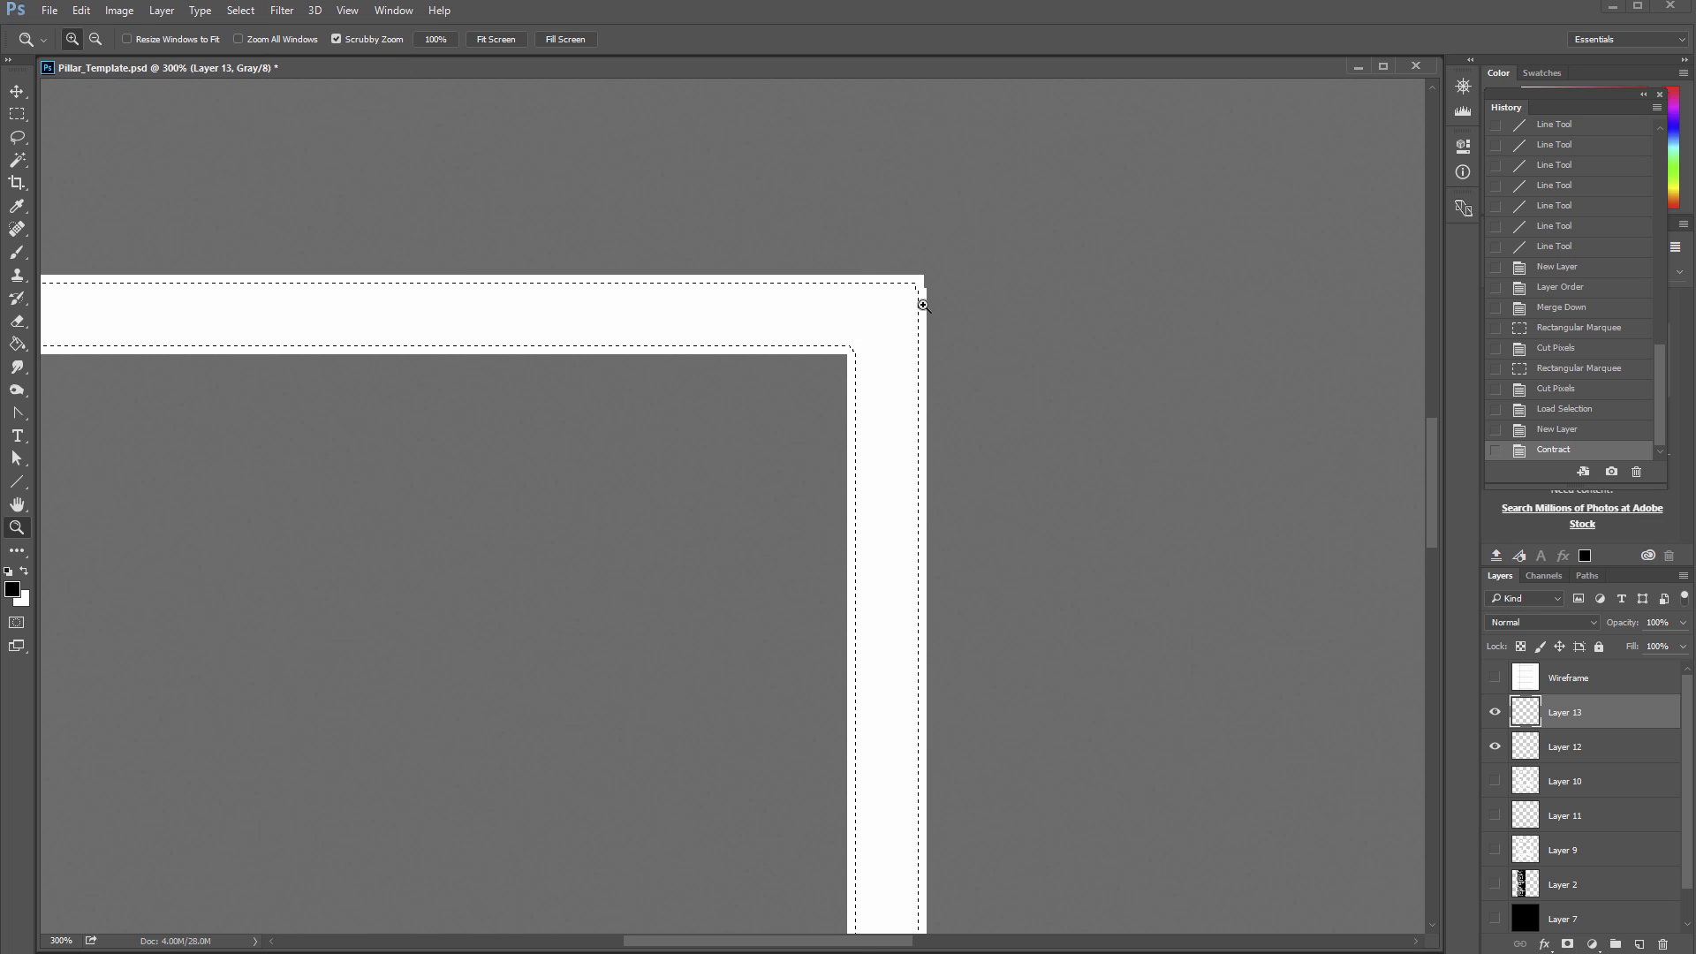
# Step: Feather the contracted maze selection with a radius of 2 pixels
pyautogui.click(240, 11)
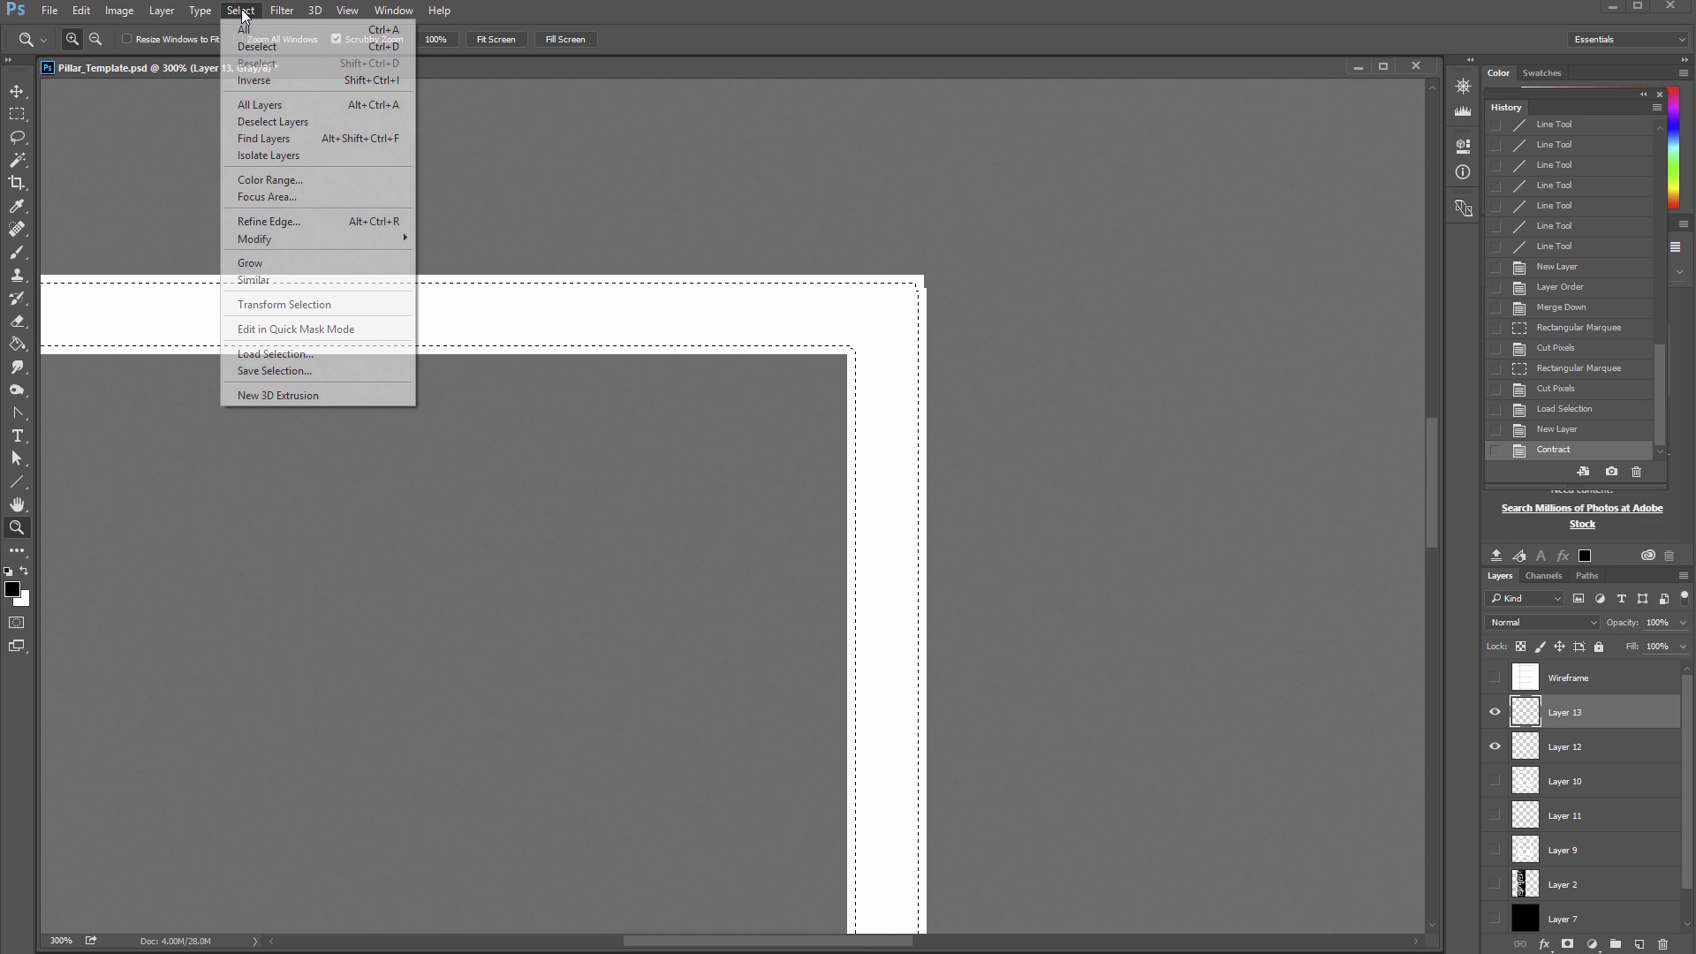
pyautogui.moveTo(275, 240)
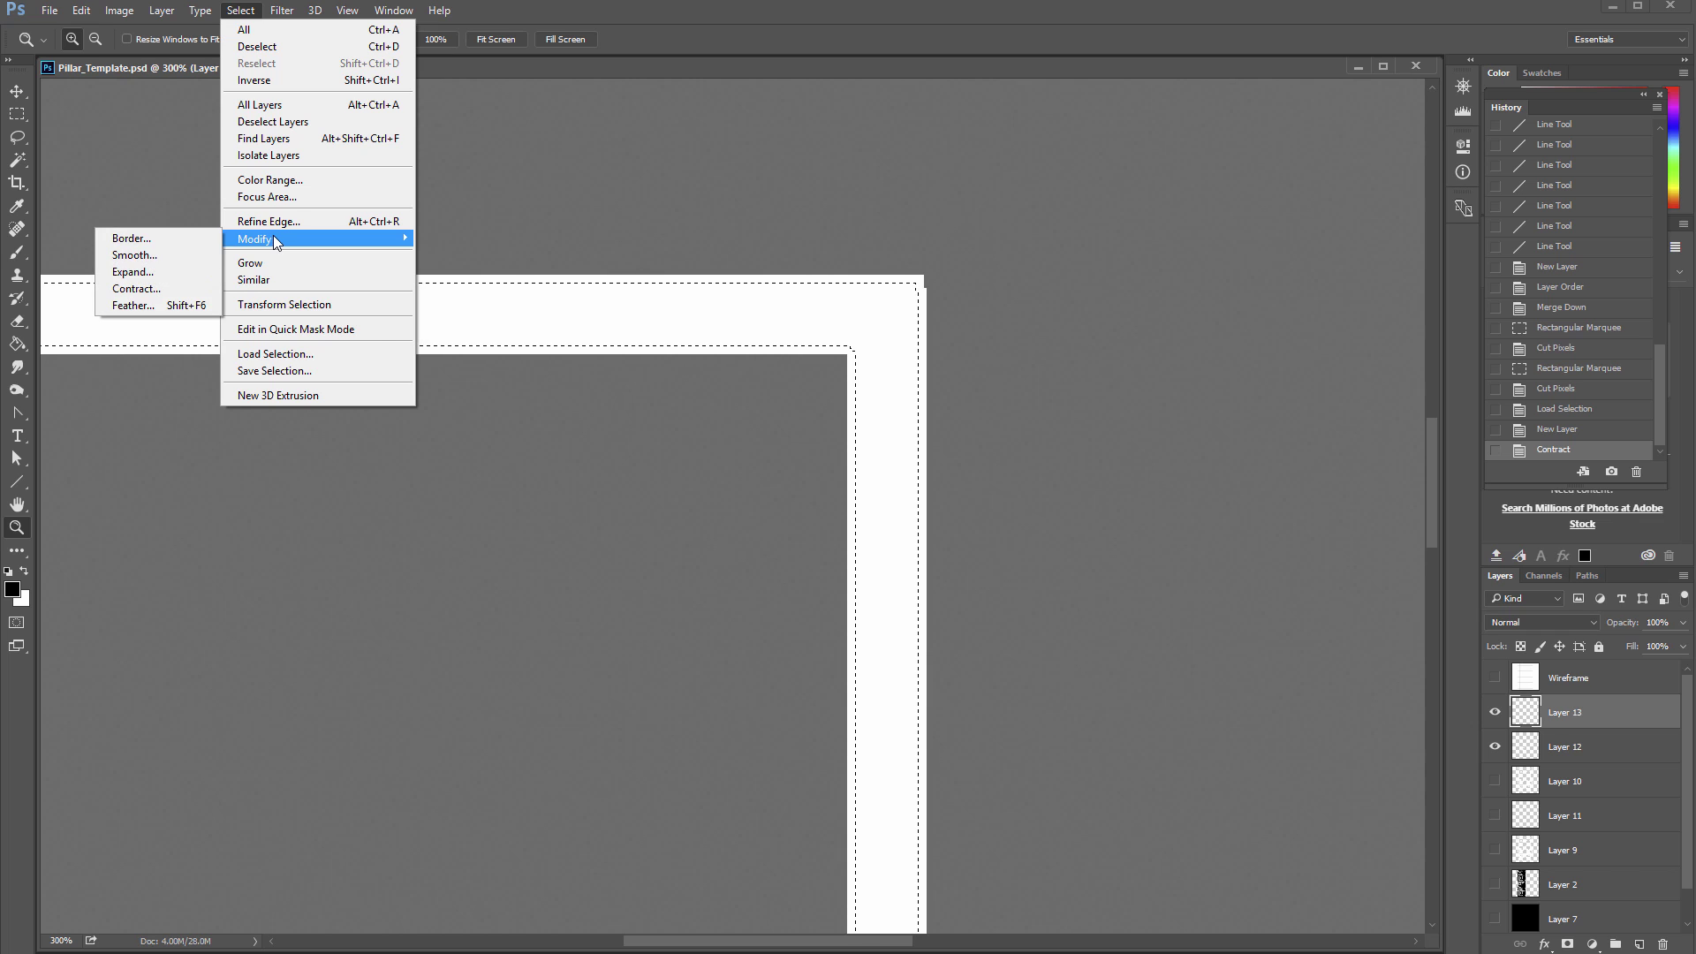
pyautogui.click(179, 303)
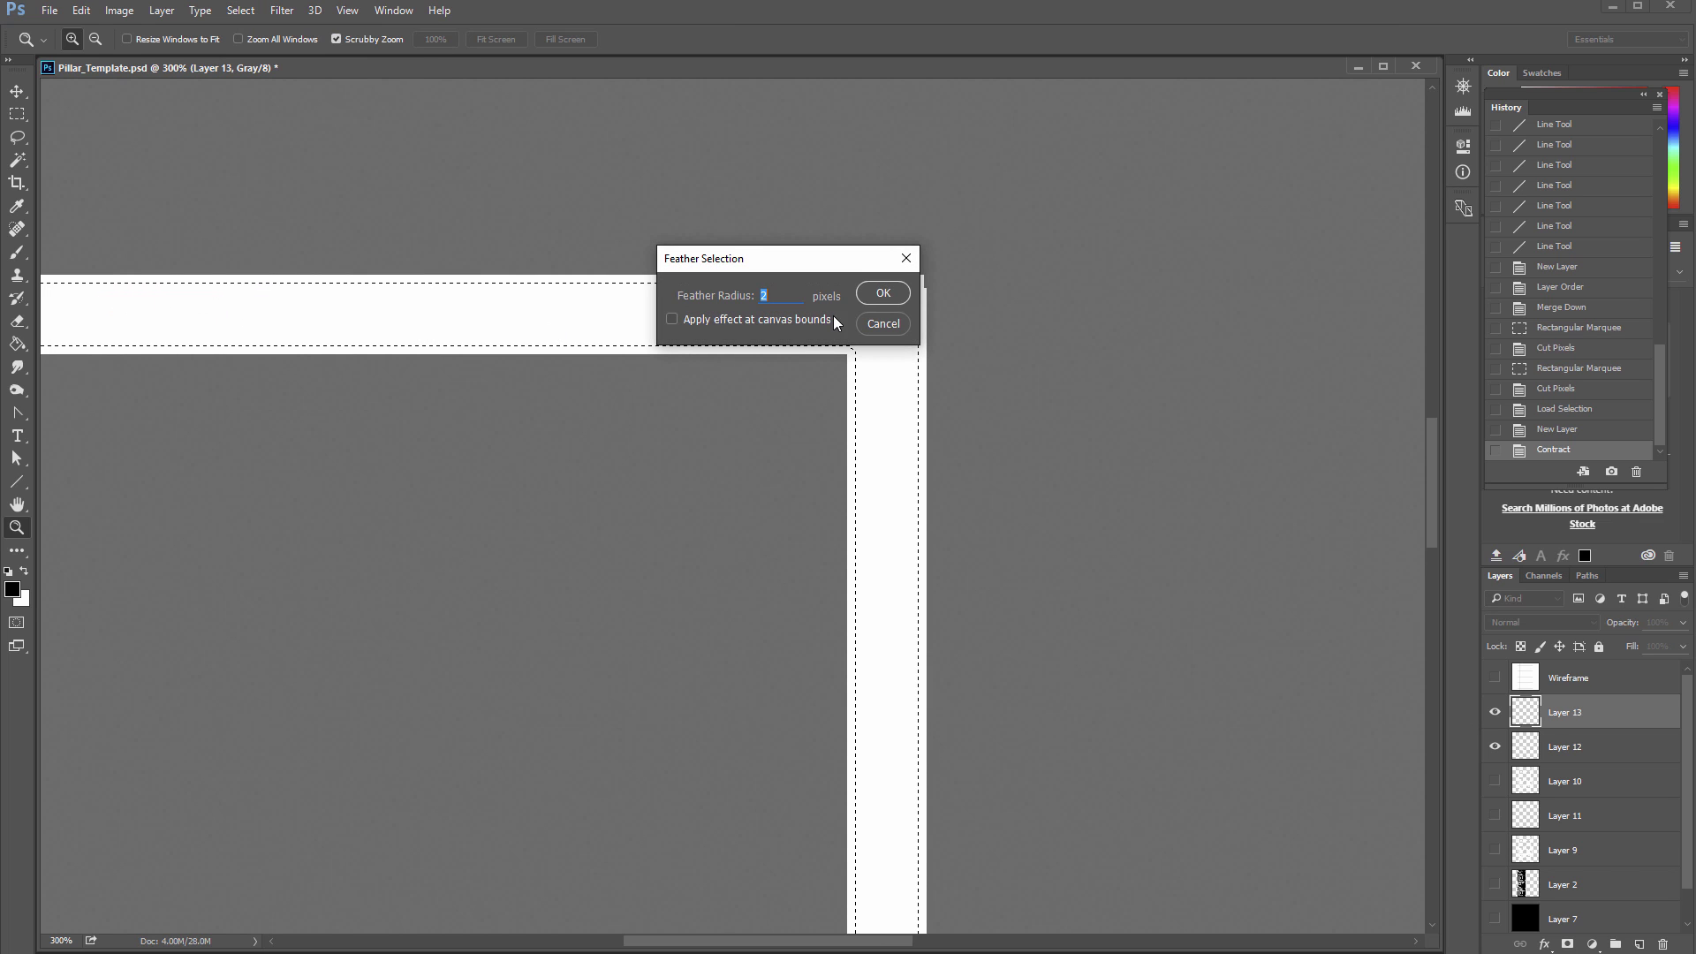
pyautogui.click(882, 293)
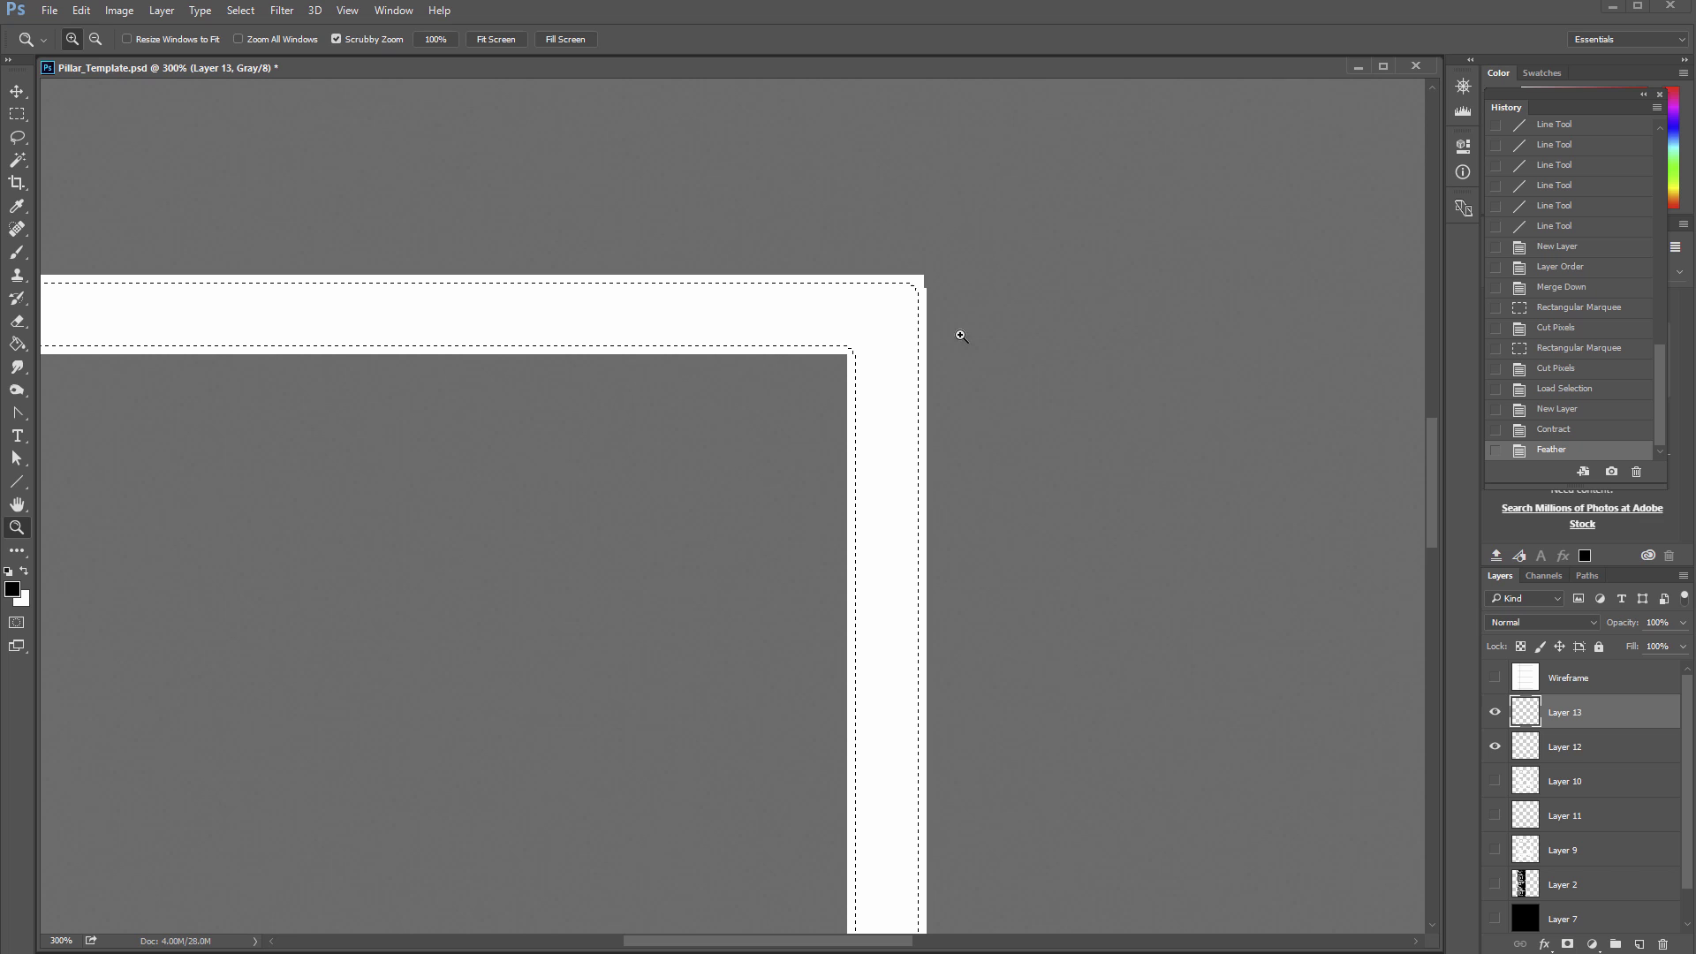
# Step: Hide Layer 12, fill the feathered selection with white on Layer 13, and deselect
pyautogui.click(1494, 746)
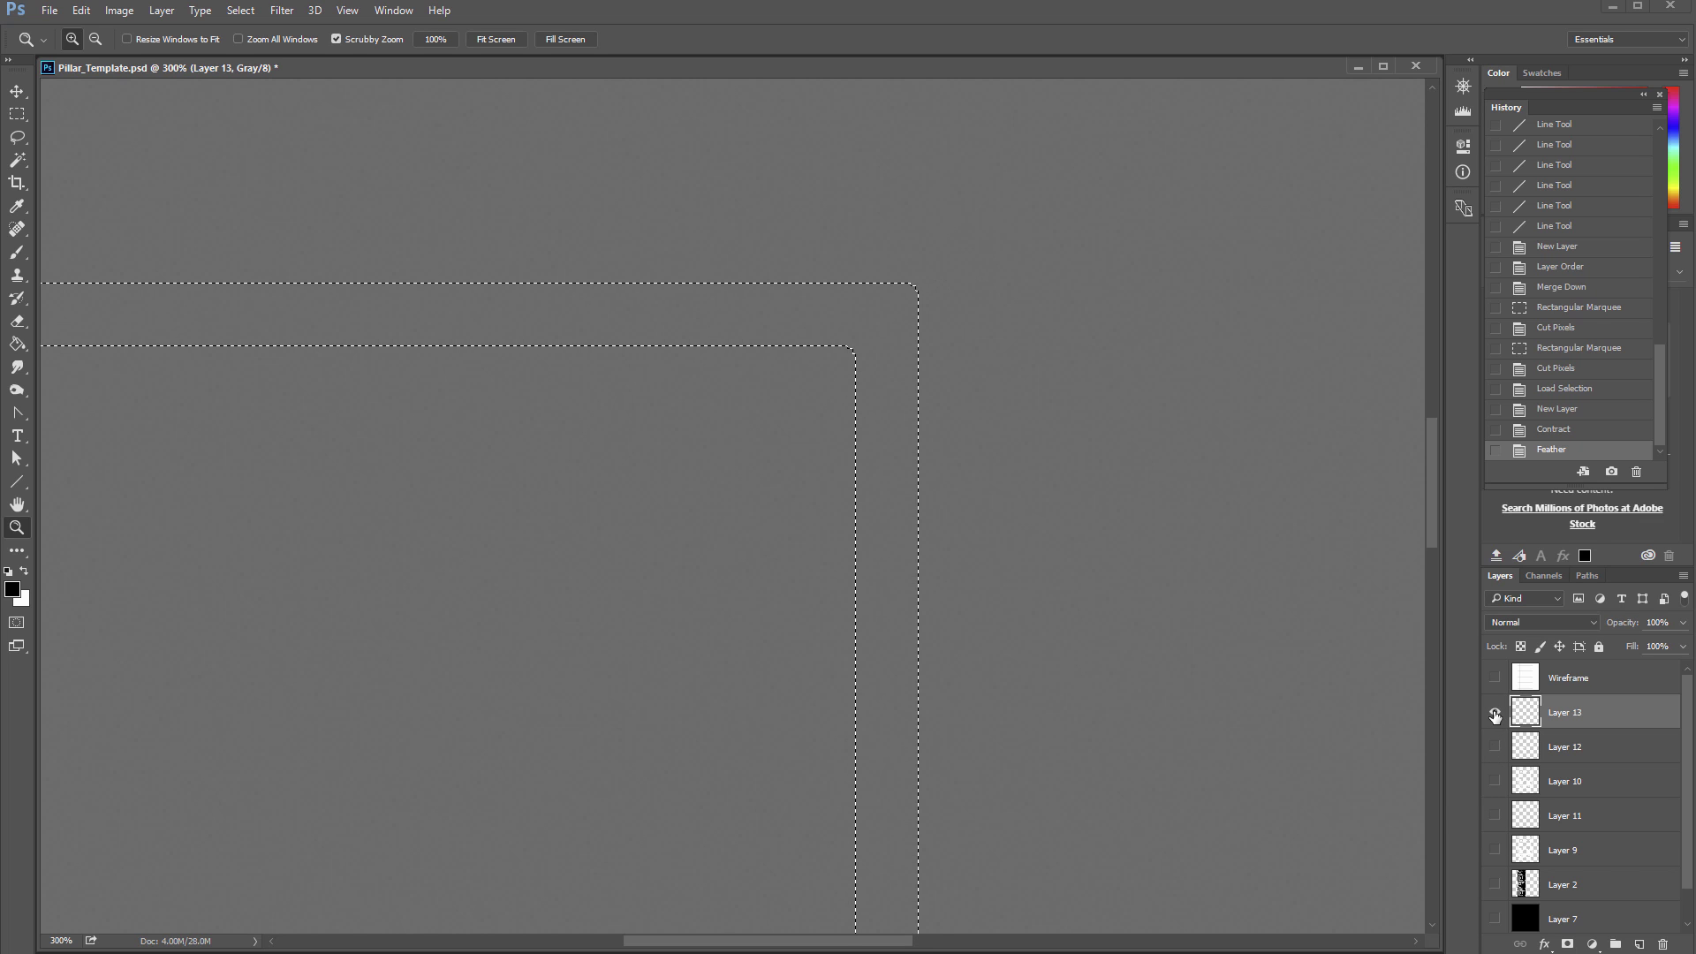
pyautogui.click(19, 345)
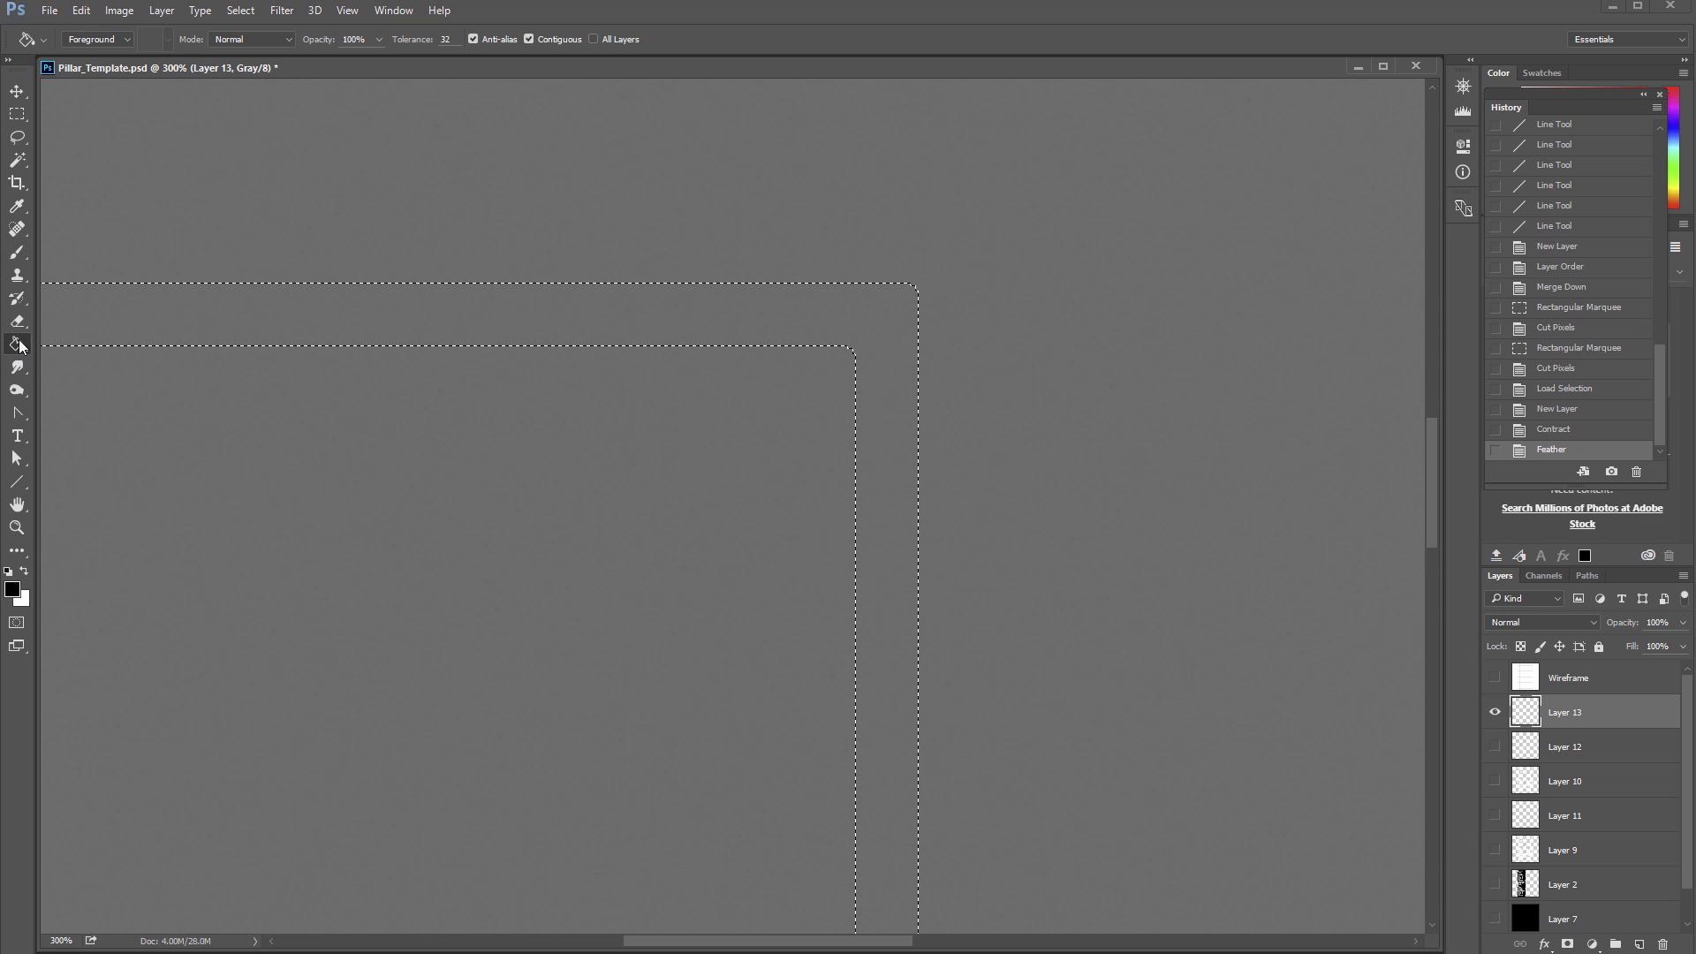
pyautogui.click(26, 571)
pyautogui.click(637, 306)
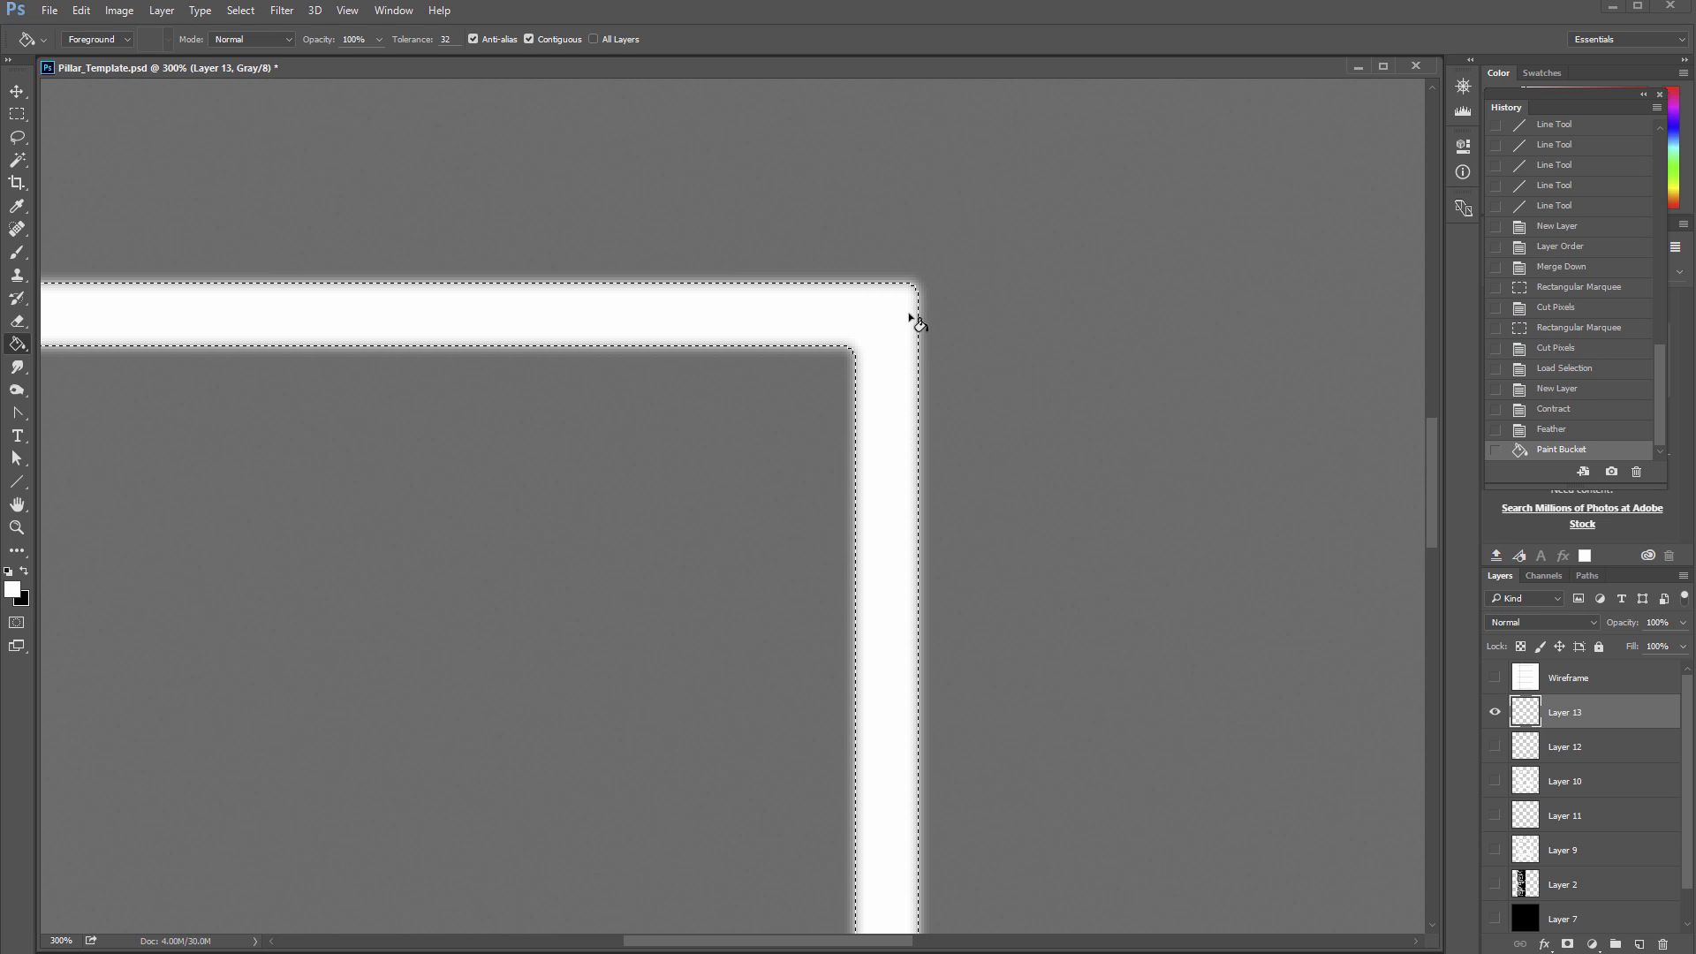
pyautogui.hotkey('ctrl', 'd')
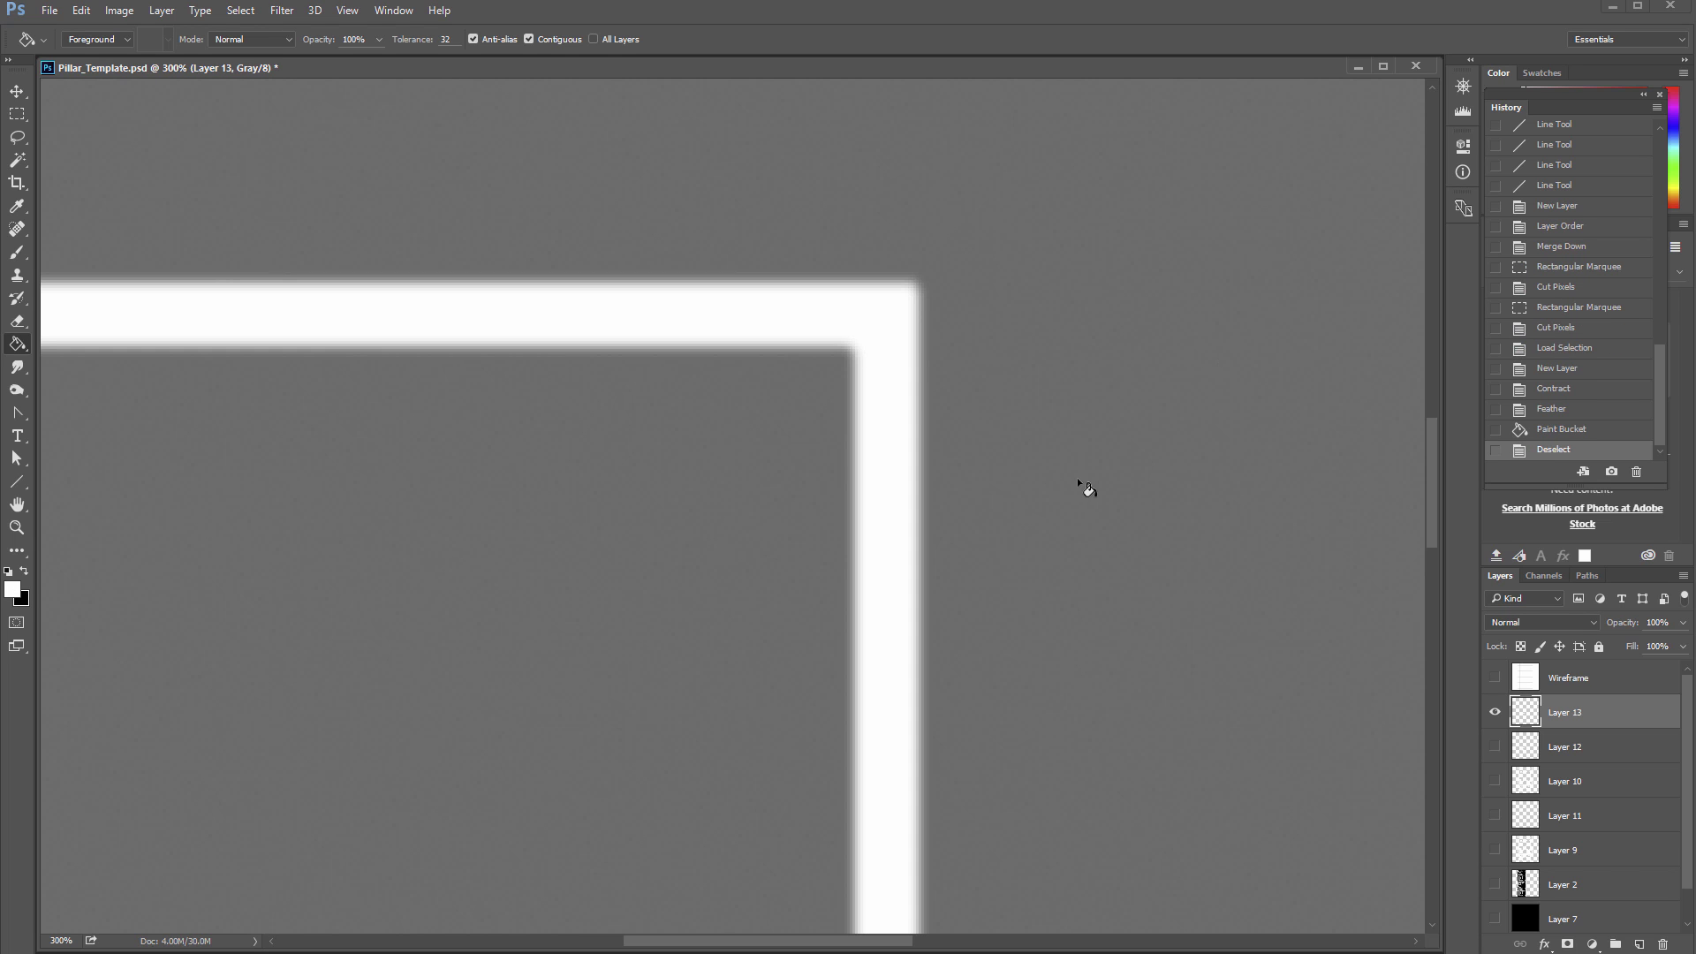
# Step: Compare Layer 13's soft-edged maze path with and without the black Layer 7 behind it, and toggle Layer 13's visibility
pyautogui.press('z')
pyautogui.keyDown('alt'); pyautogui.click(1003, 506); pyautogui.keyUp('alt')
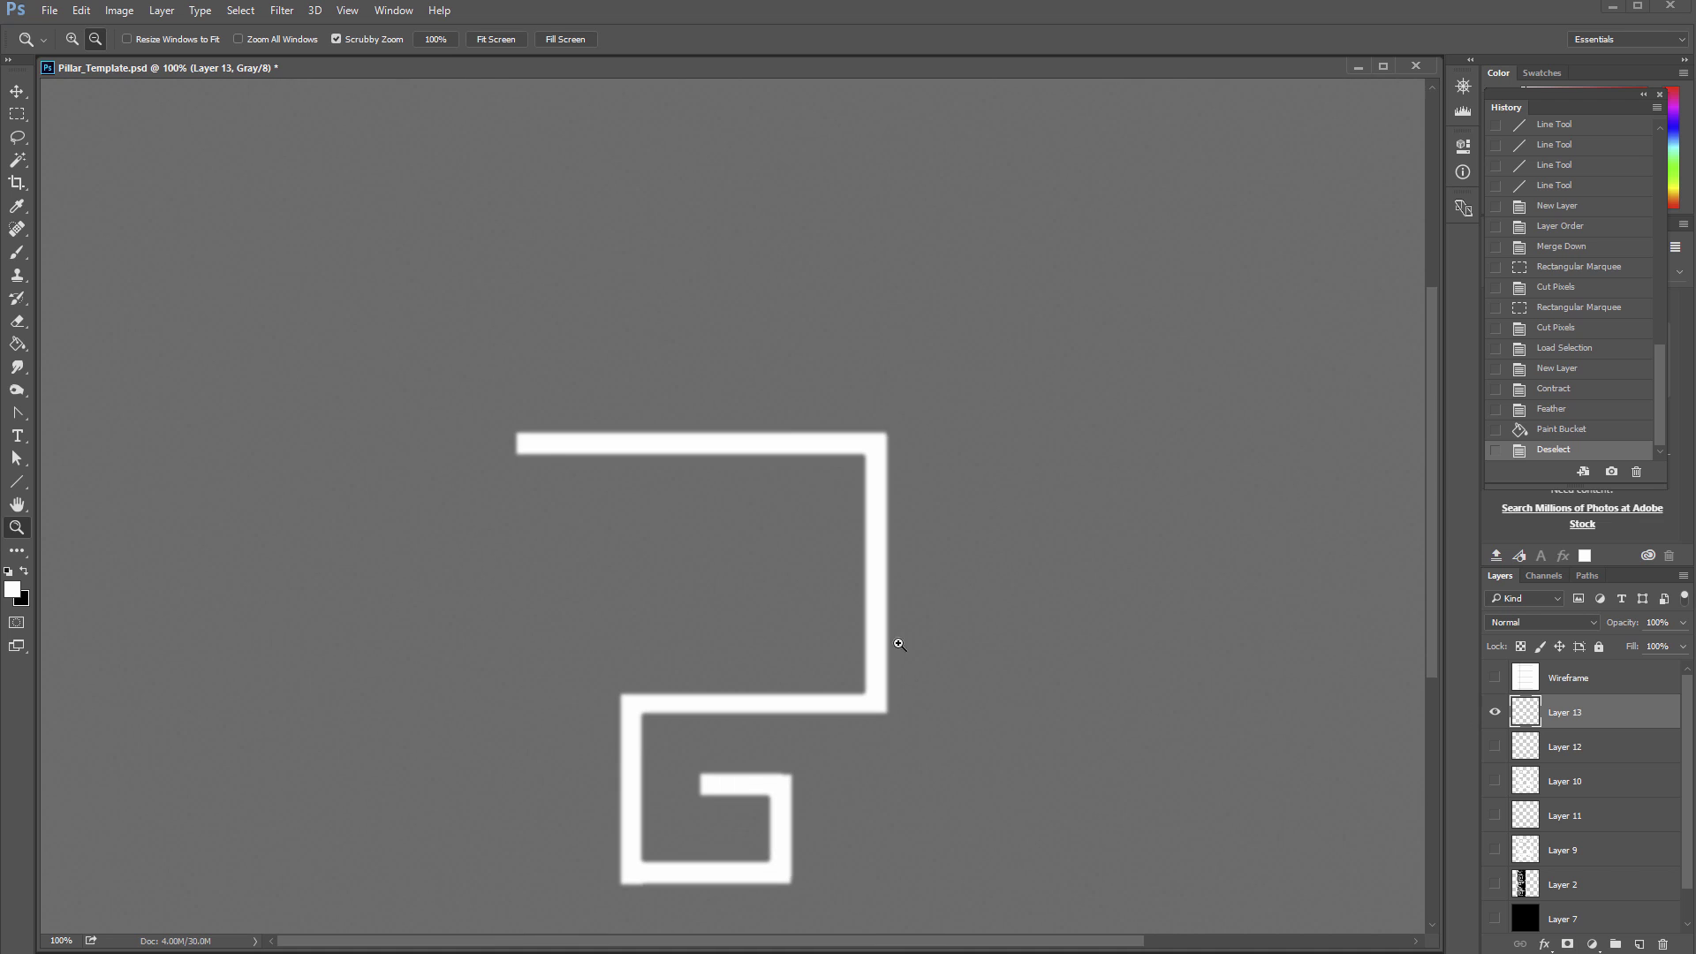
pyautogui.press('h')
pyautogui.moveTo(850, 654); pyautogui.dragTo(869, 431)
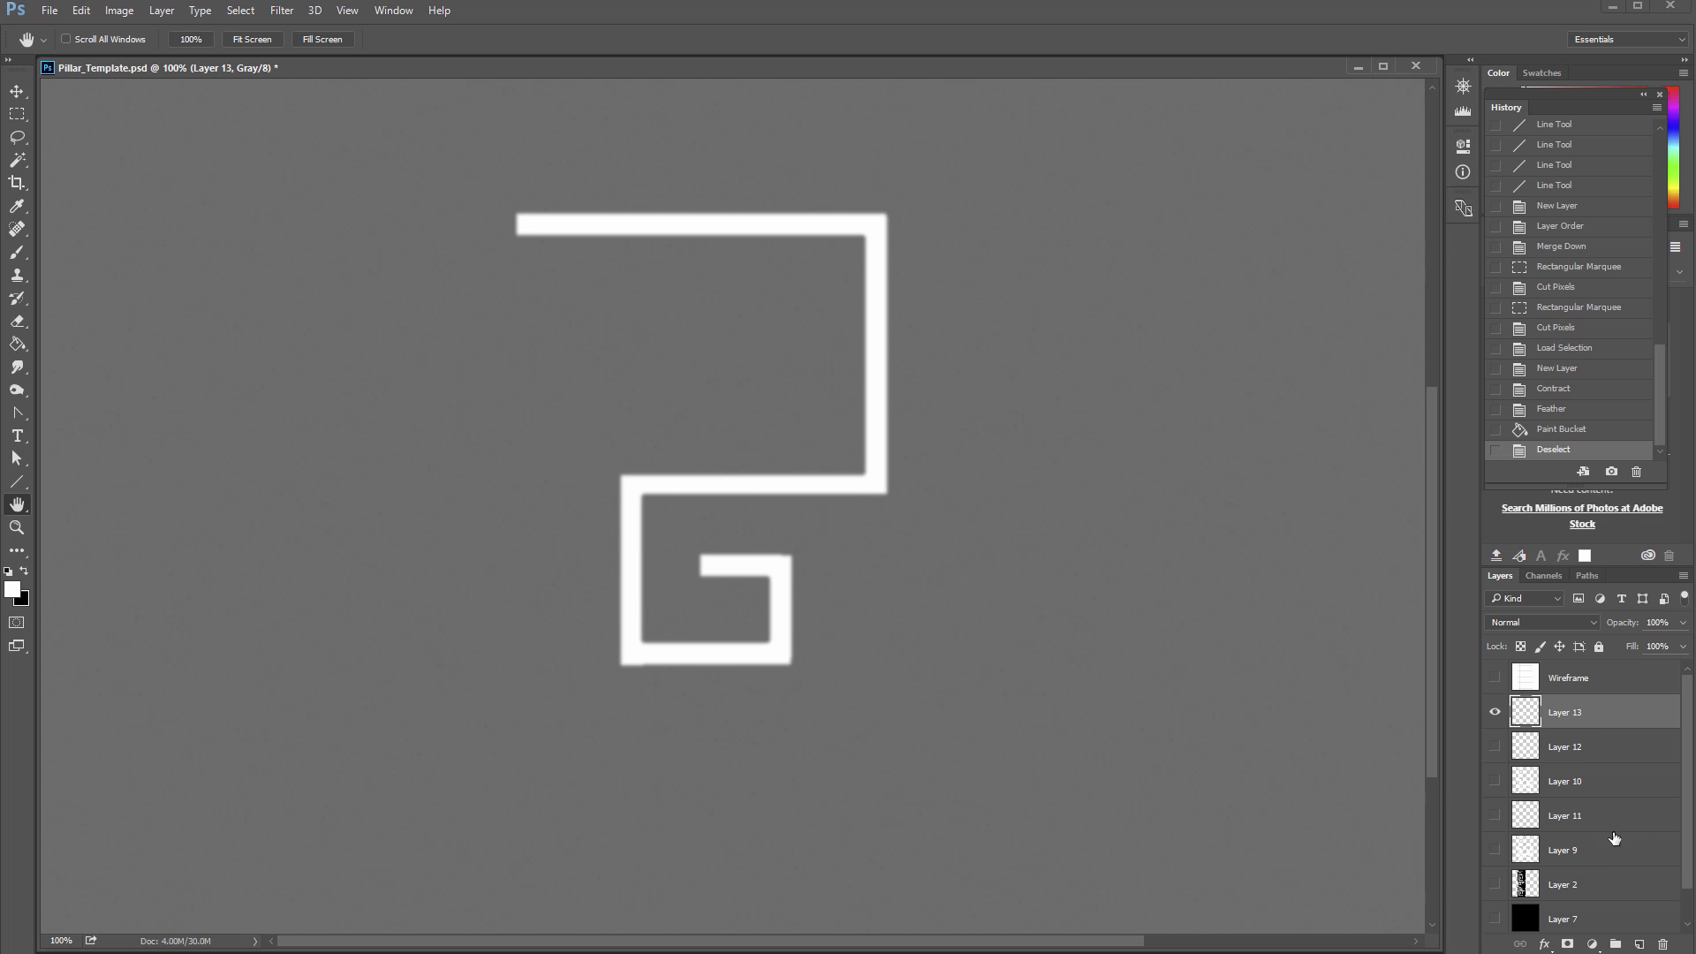
pyautogui.click(1494, 921)
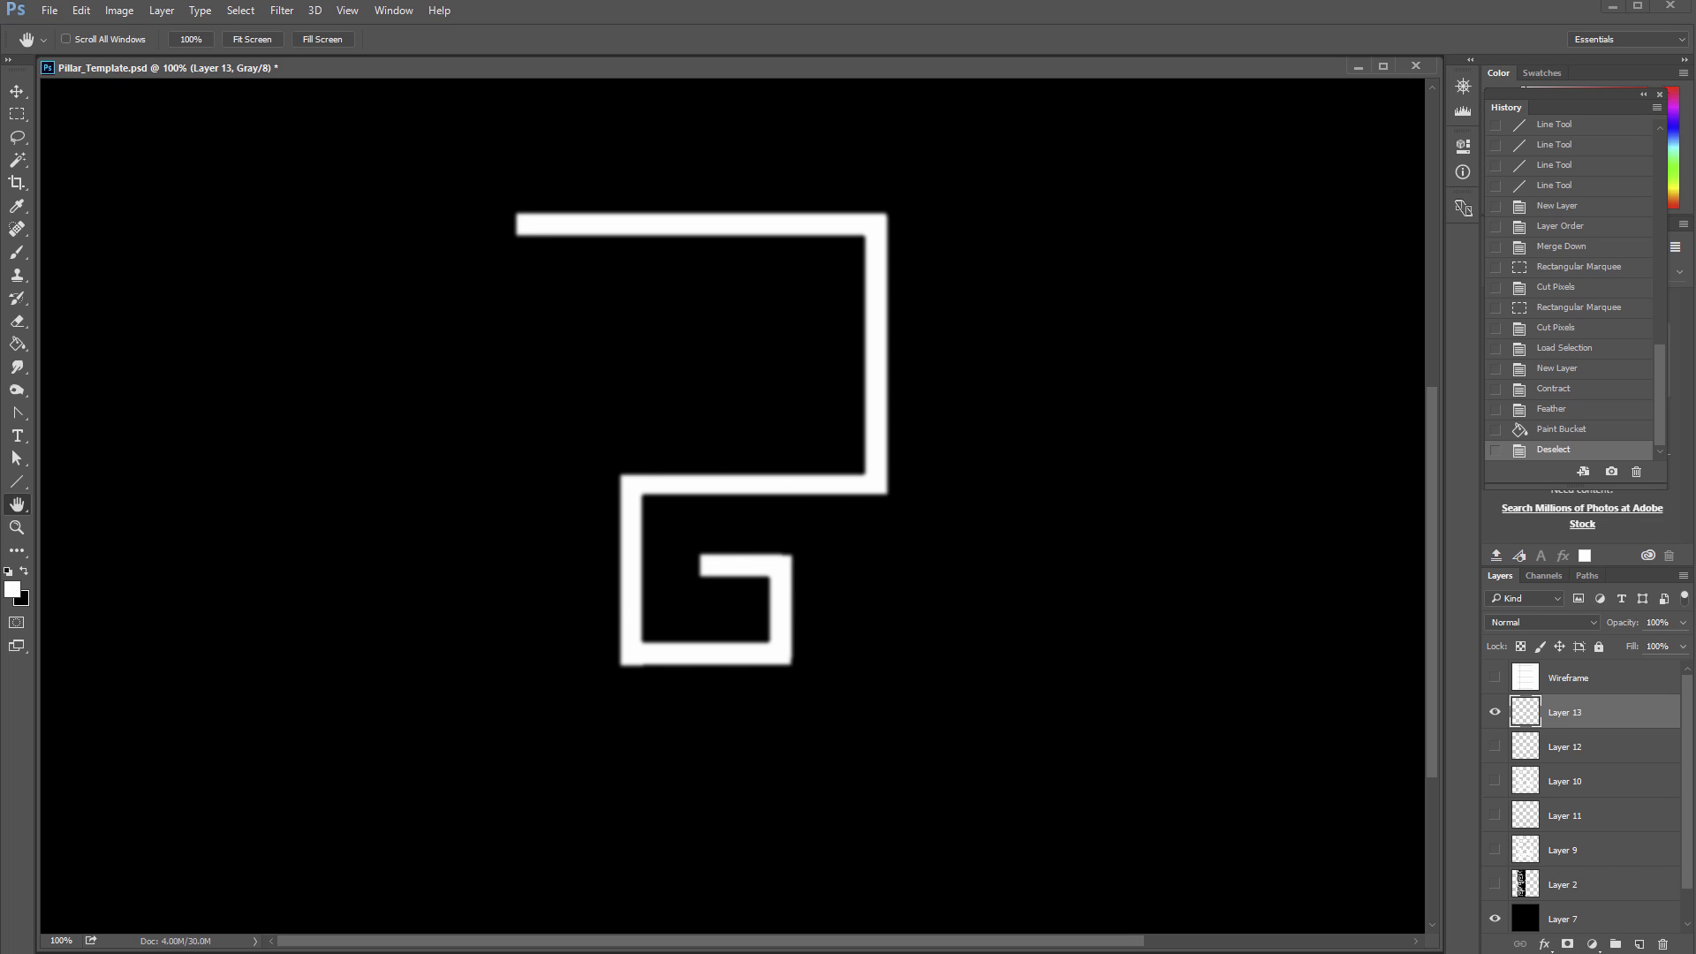
pyautogui.press('z')
pyautogui.click(741, 556)
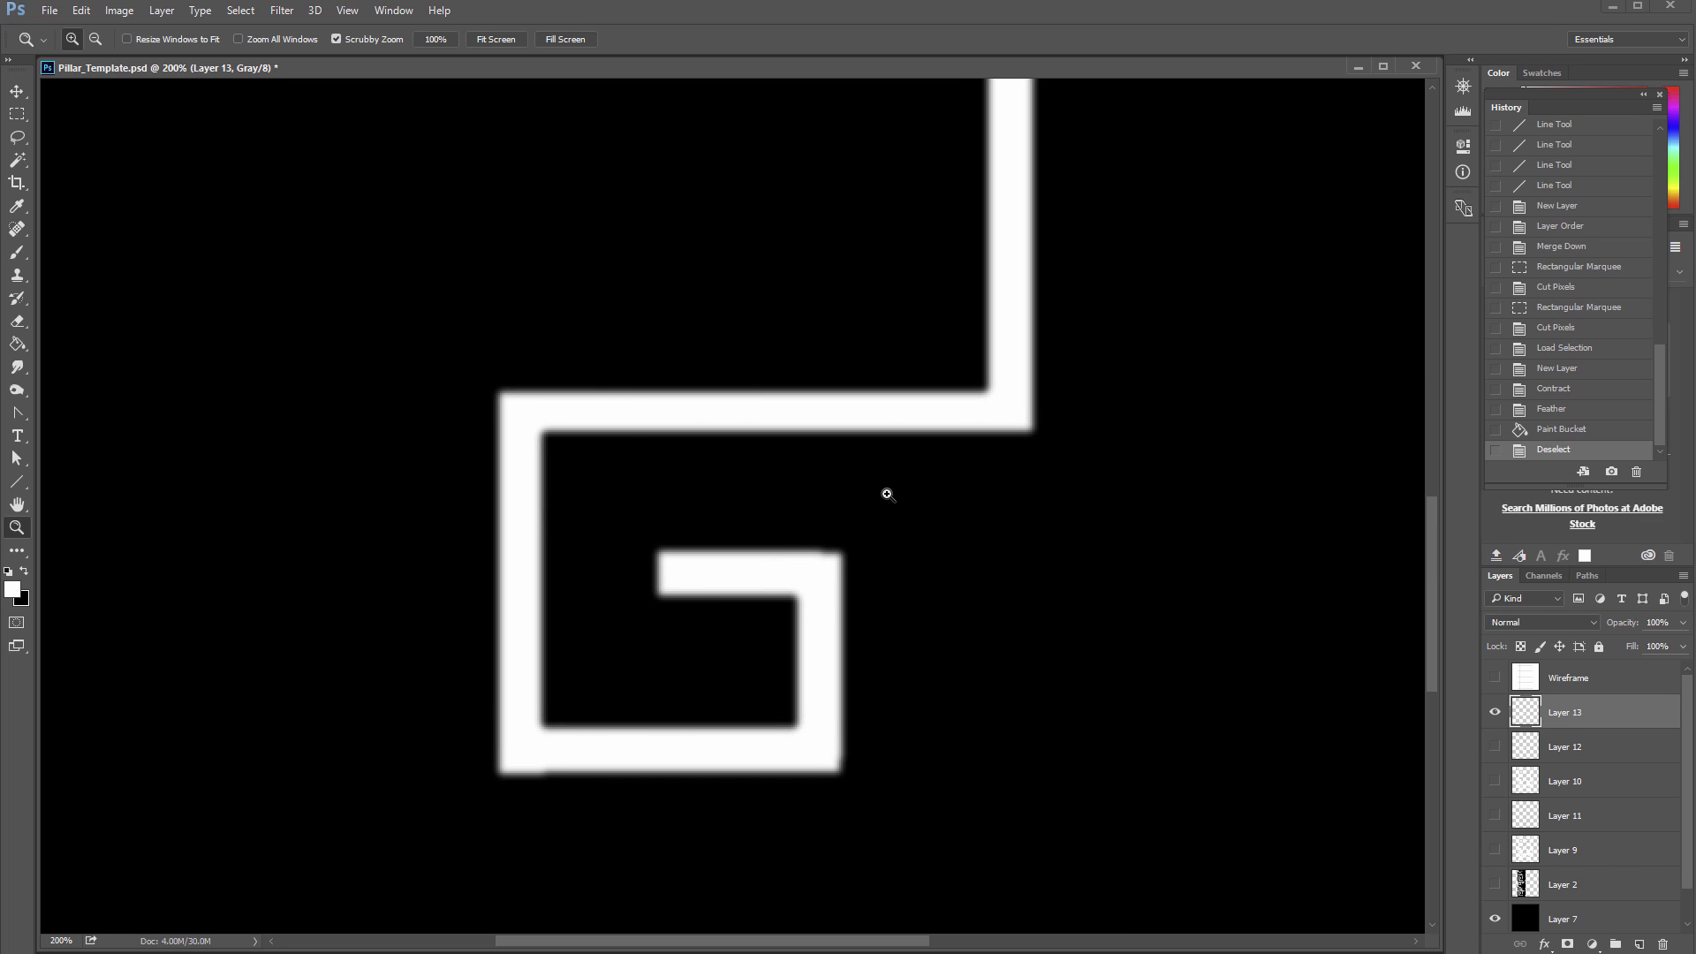
pyautogui.click(1495, 919)
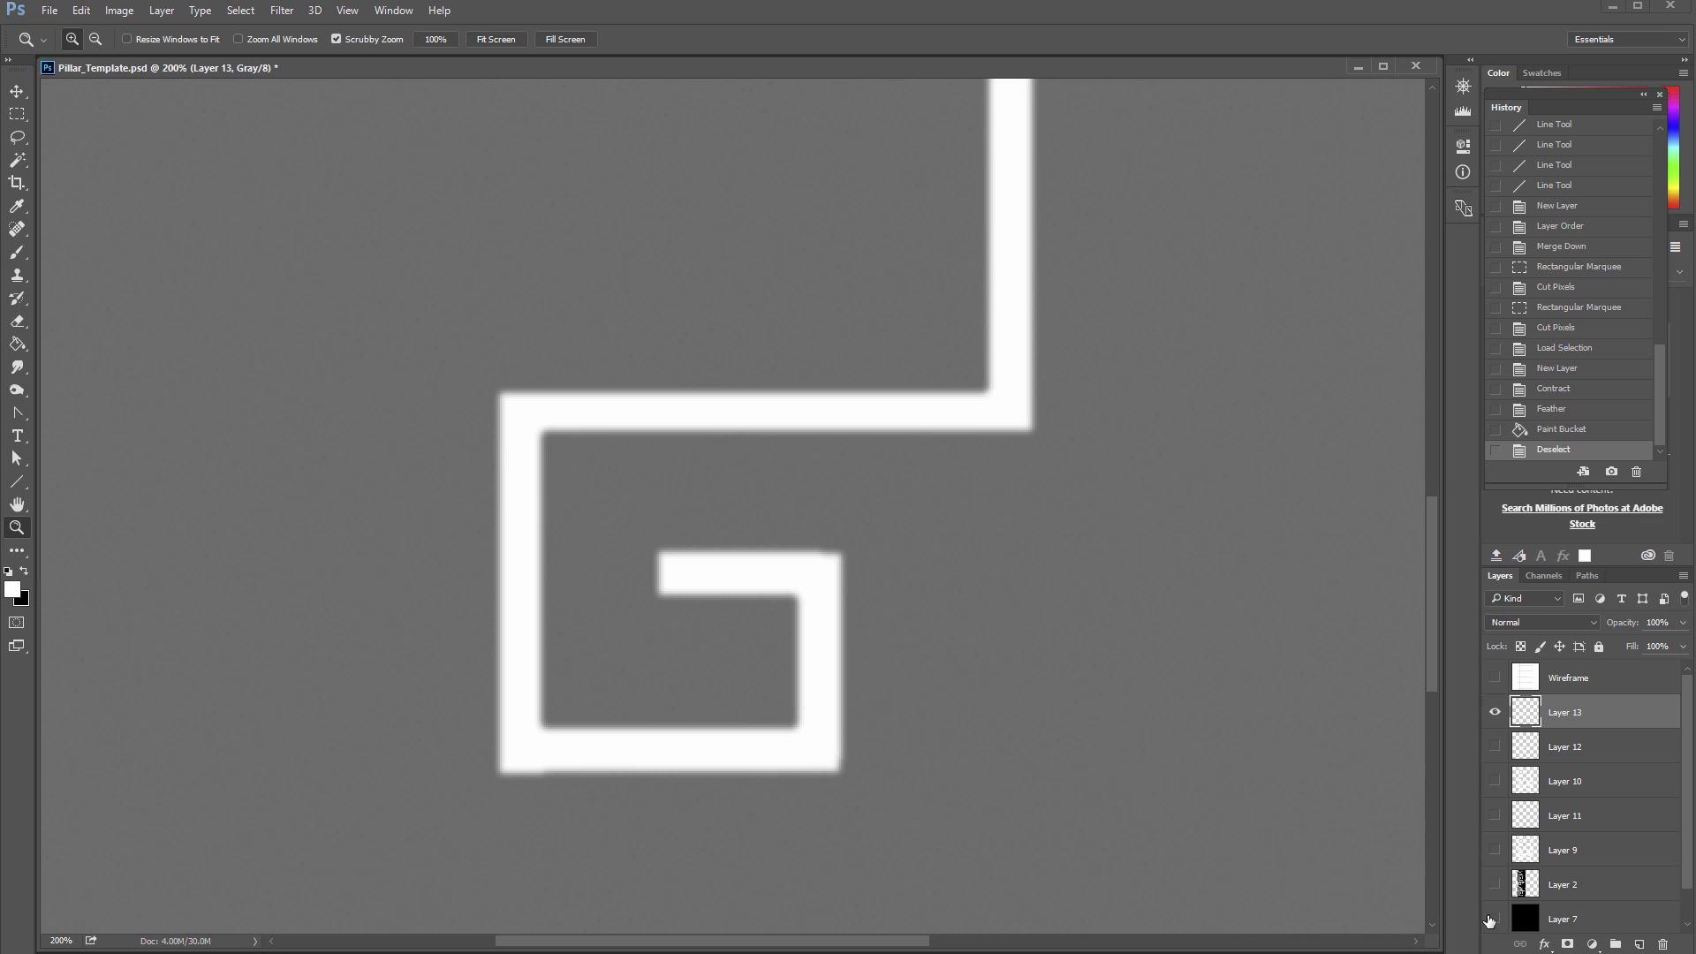
pyautogui.click(1492, 919)
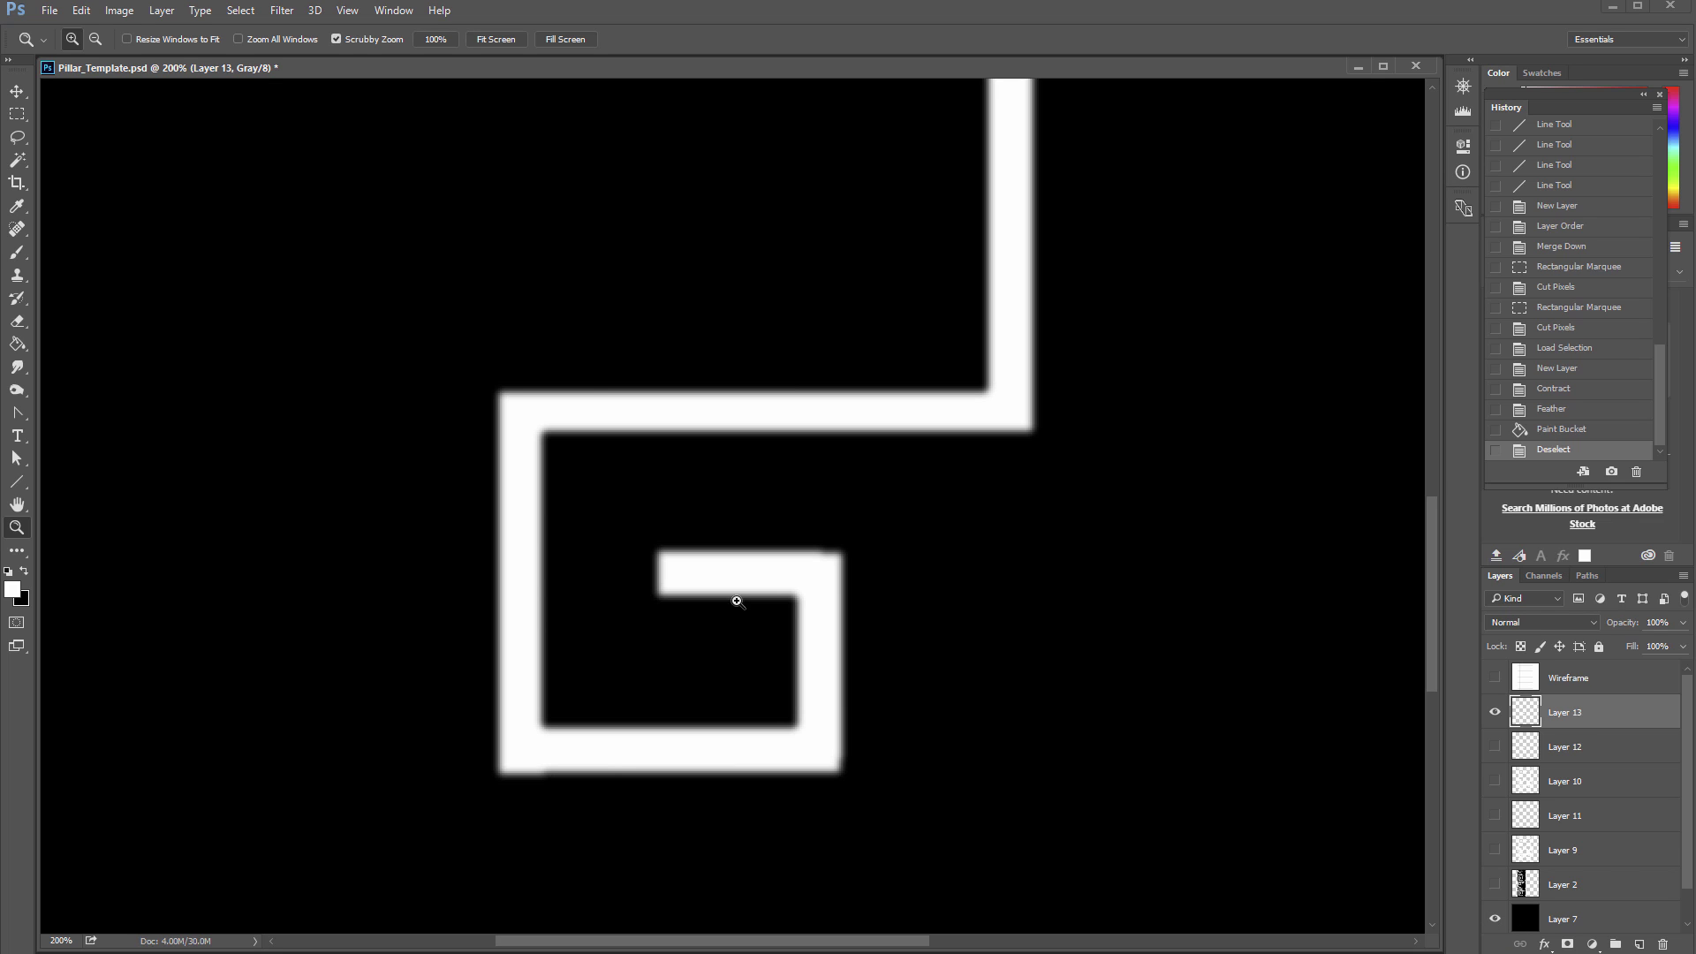
pyautogui.click(1495, 712)
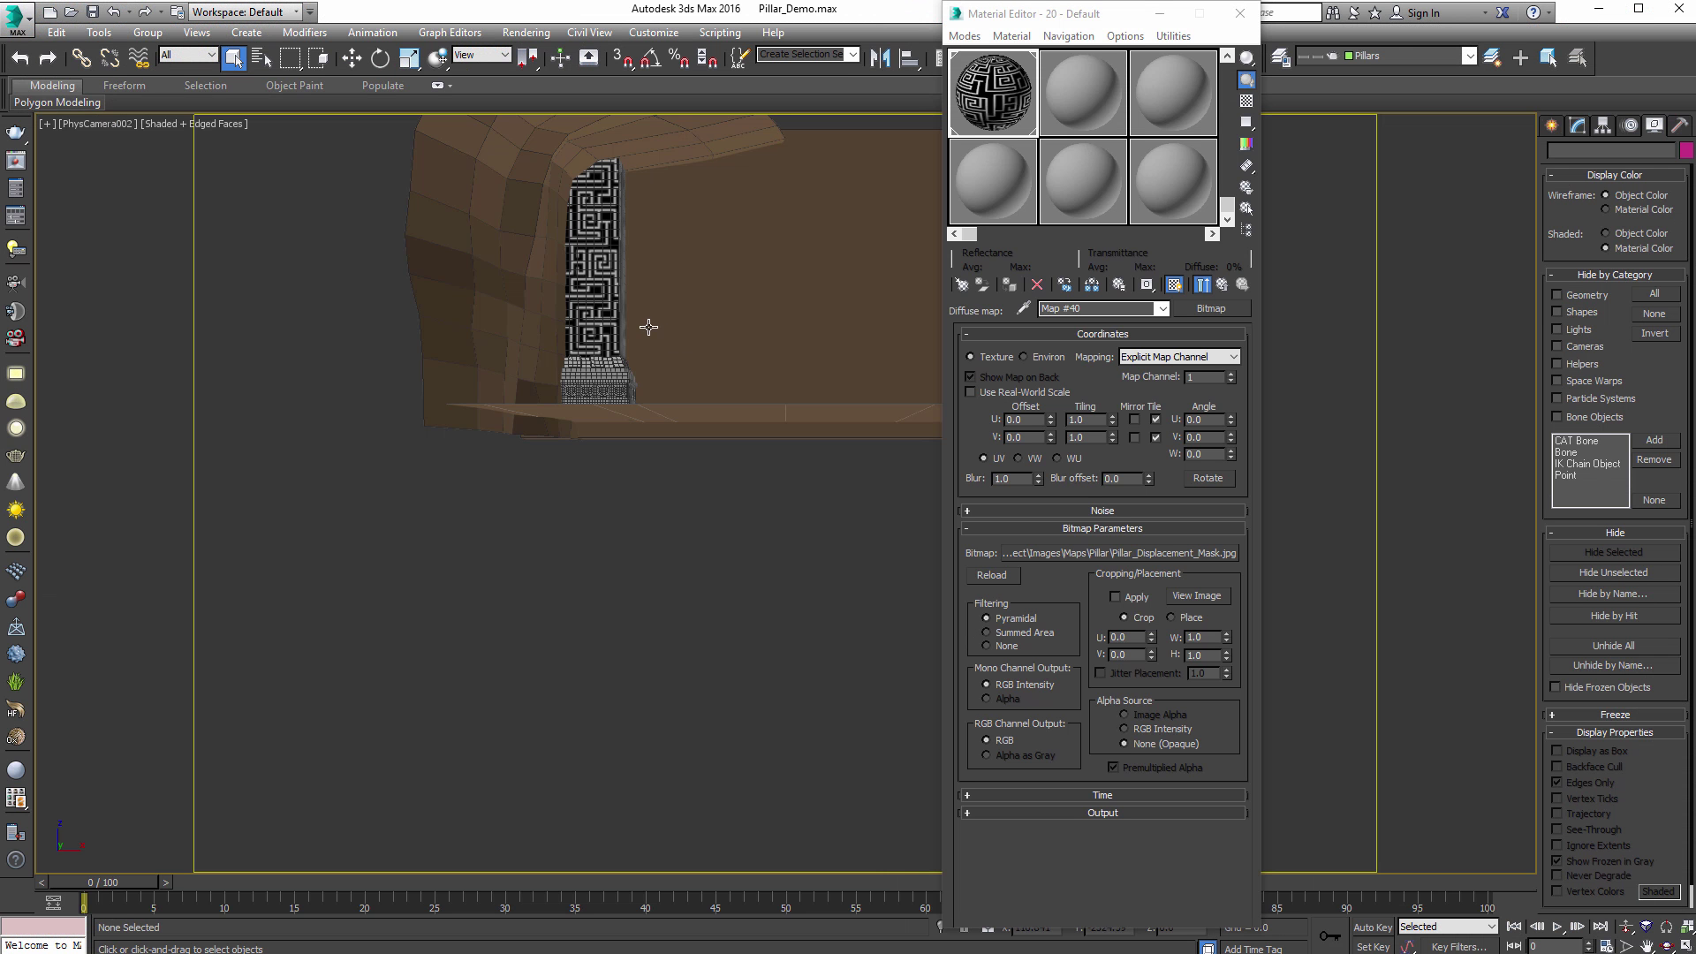
# Step: In 3ds Max, select the pillar shaft, bring it into an angled orthographic view, and close the Material Editor
pyautogui.click(610, 302)
pyautogui.press('v')
pyautogui.click(659, 319)
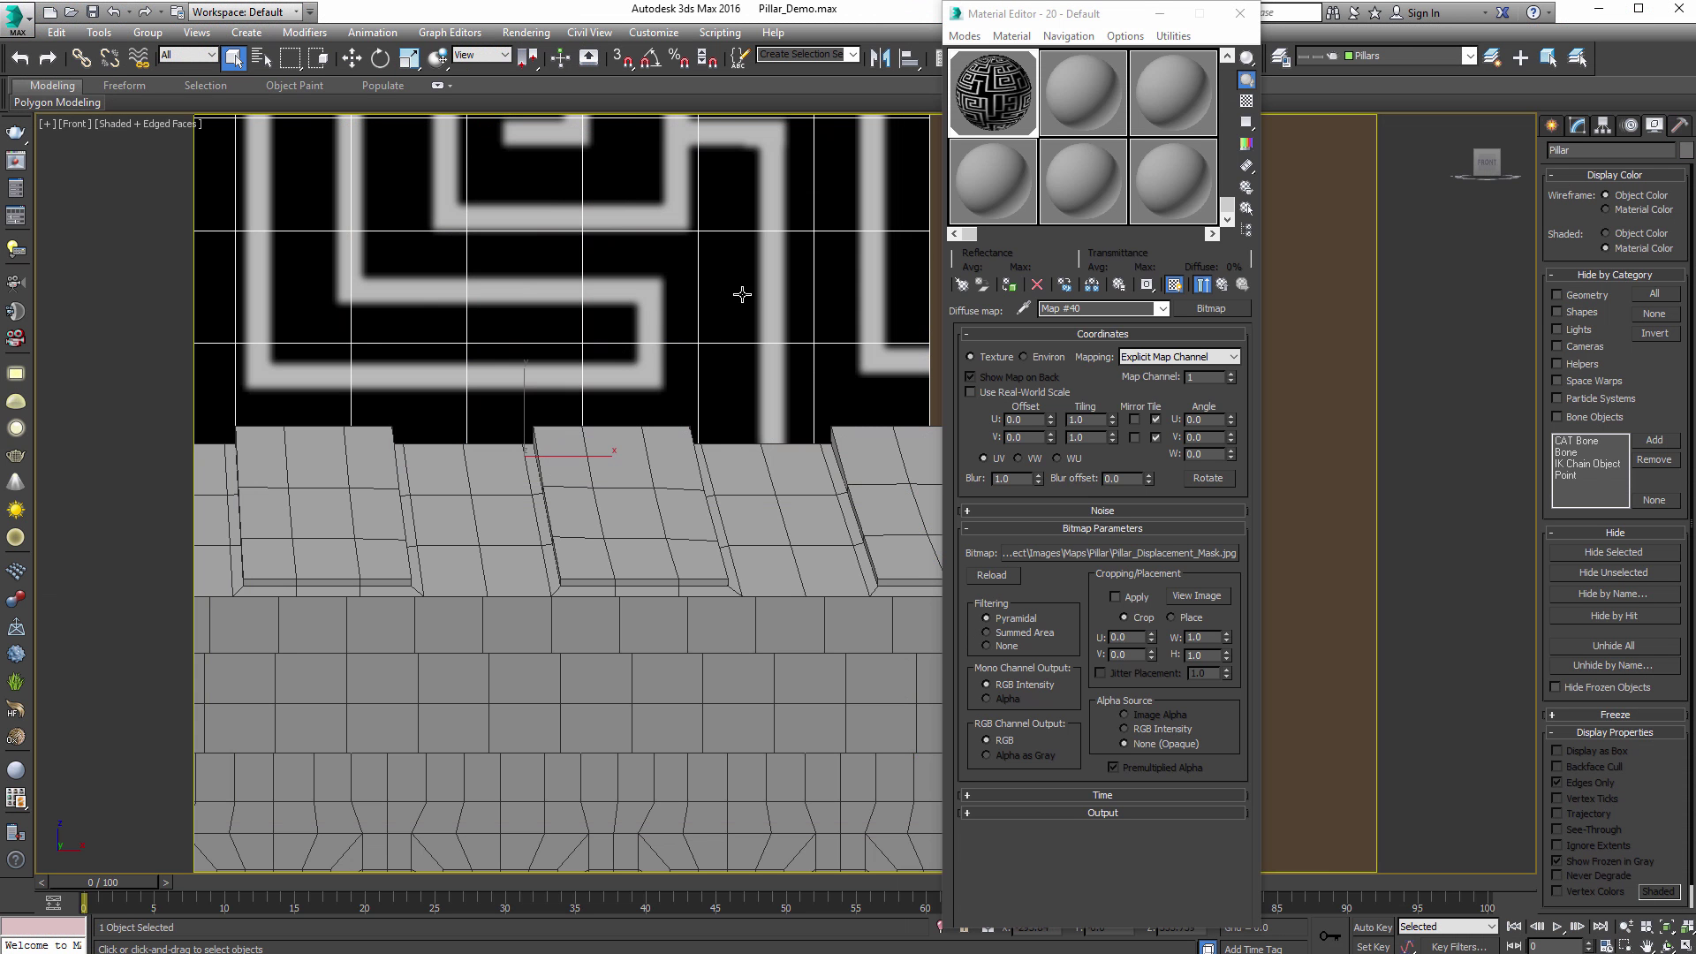
pyautogui.moveTo(743, 296); pyautogui.dragTo(713, 573, button='middle')
pyautogui.scroll(-4, 714, 573)
pyautogui.keyDown('alt'); pyautogui.moveTo(767, 643); pyautogui.dragTo(738, 612, button='middle'); pyautogui.keyUp('alt')
pyautogui.click(1240, 13)
# Step: Examine how the maze pattern wraps around the pillar shaft's two visible faces, from the base upward
pyautogui.moveTo(763, 218); pyautogui.dragTo(763, 306, button='middle')
pyautogui.moveTo(763, 667); pyautogui.dragTo(804, 498, button='middle')
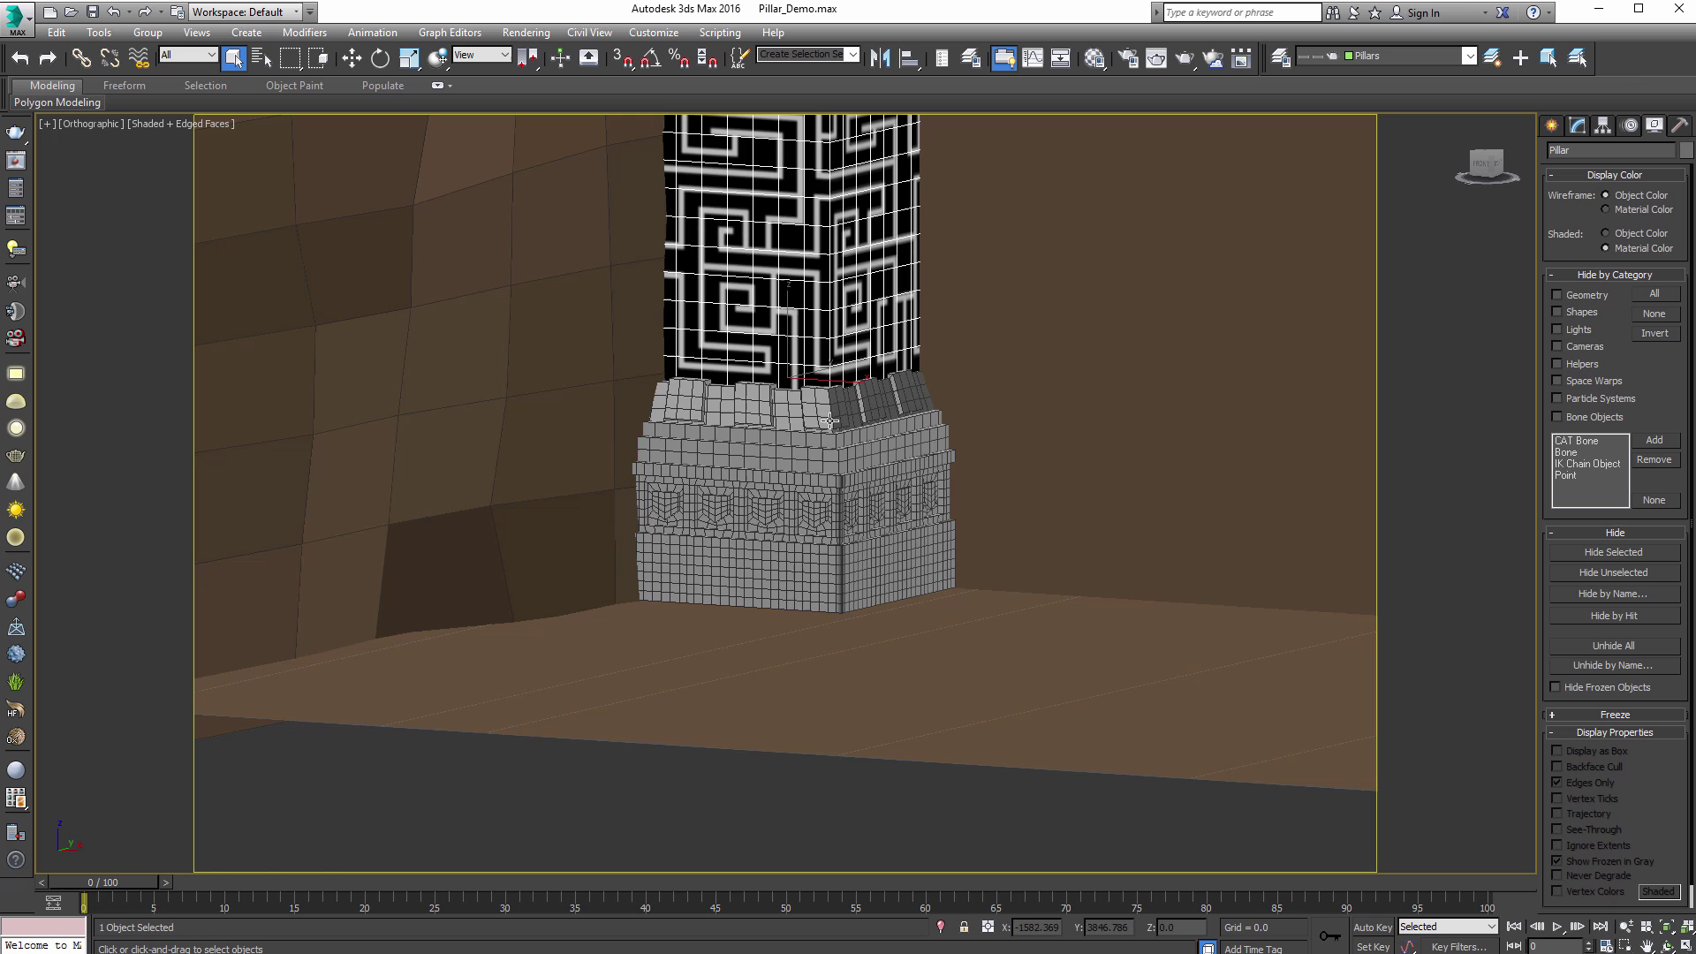
pyautogui.moveTo(861, 353); pyautogui.dragTo(848, 653, button='middle')
pyautogui.scroll(2, 844, 619)
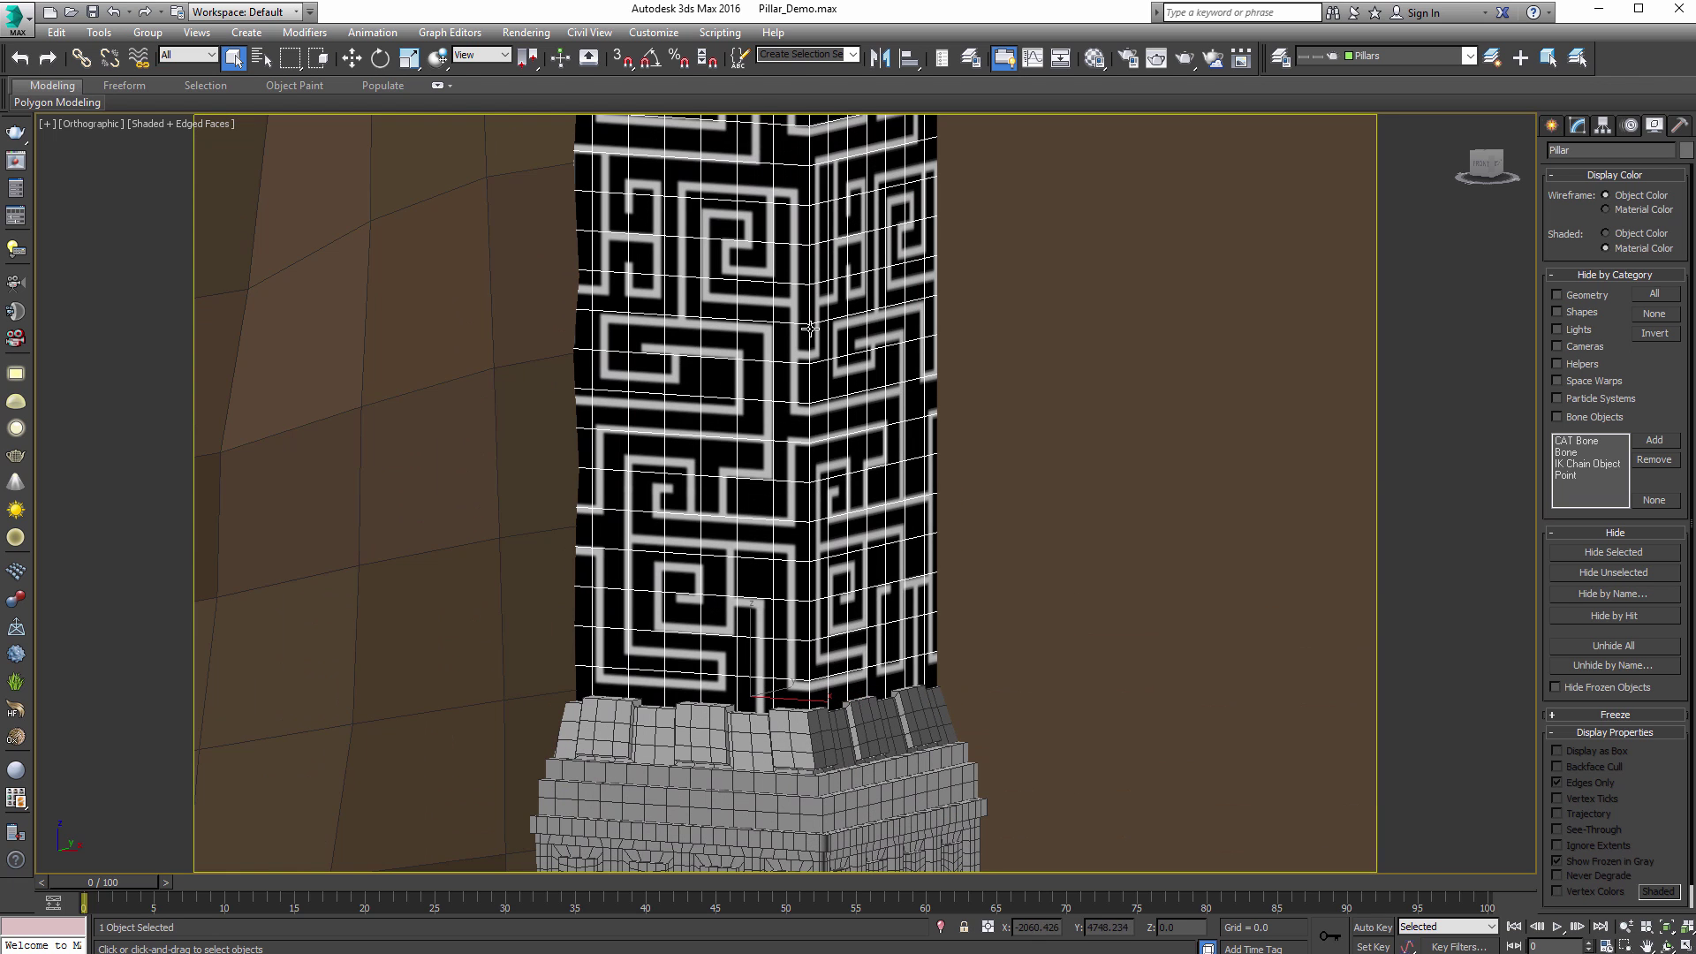
pyautogui.moveTo(839, 441); pyautogui.dragTo(864, 547, button='middle')
pyautogui.scroll(-2, 847, 626)
pyautogui.scroll(1, 845, 625)
pyautogui.scroll(3, 863, 546)
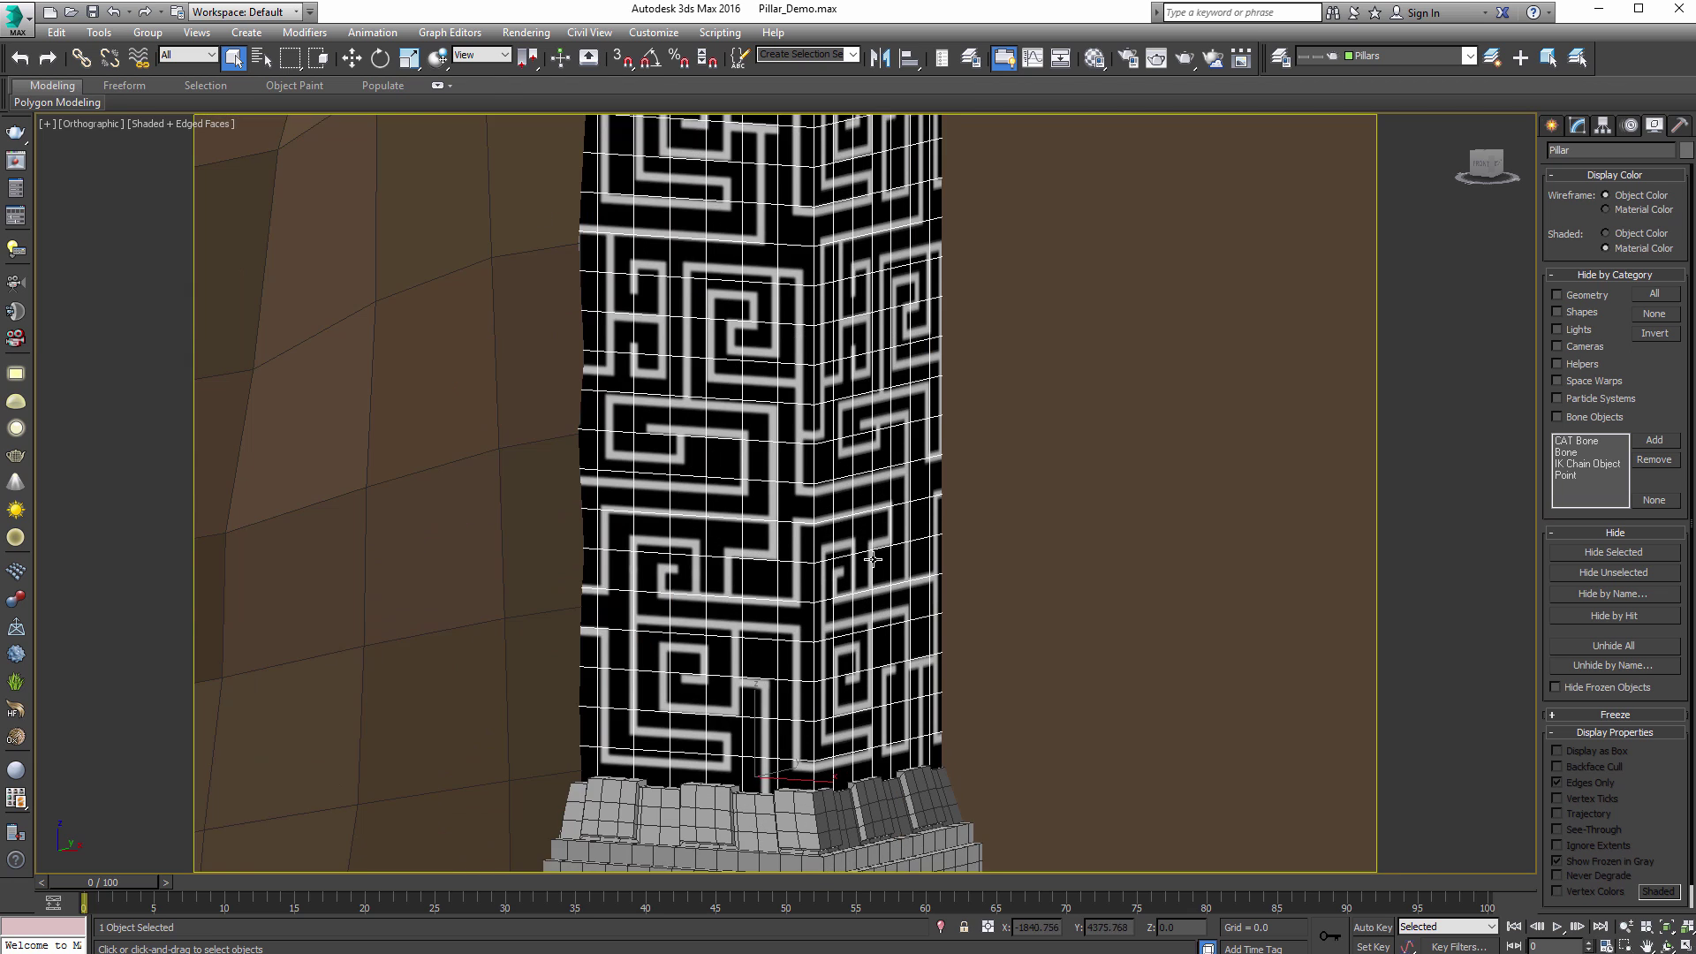
# Step: Shade the objects by object color and remove the Unwrap UVW modifier from the pillar shaft
pyautogui.click(1606, 233)
pyautogui.moveTo(1049, 370); pyautogui.dragTo(1030, 421, button='middle')
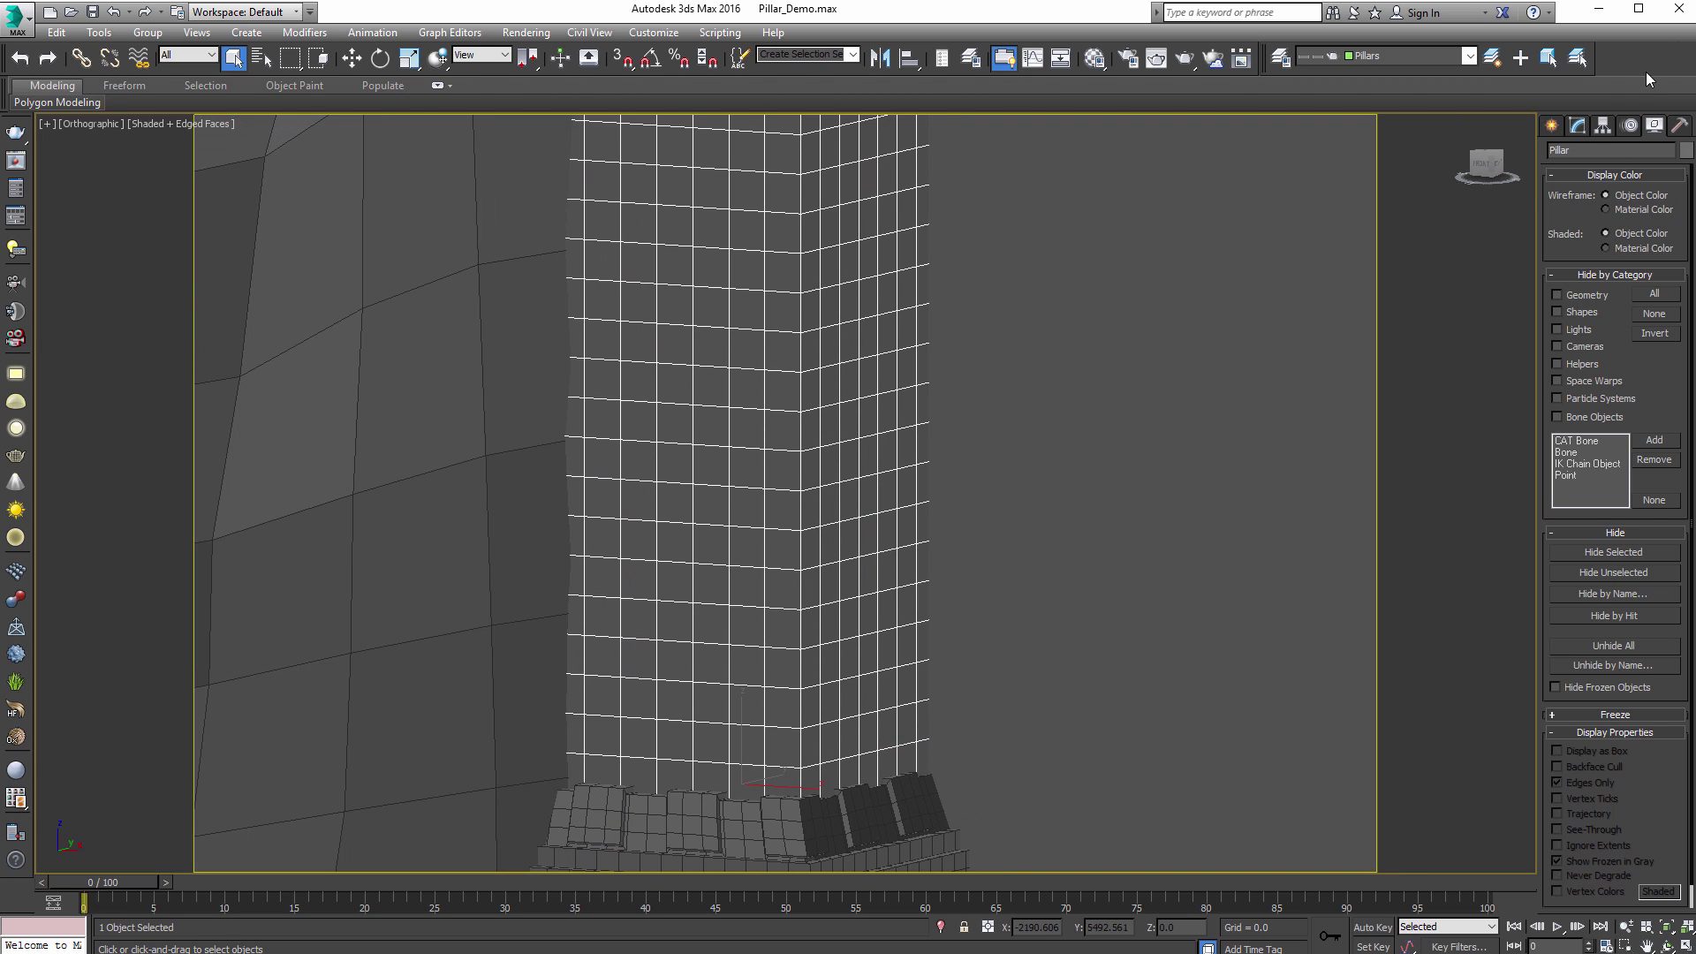
pyautogui.click(1579, 126)
pyautogui.scroll(-3, 945, 522)
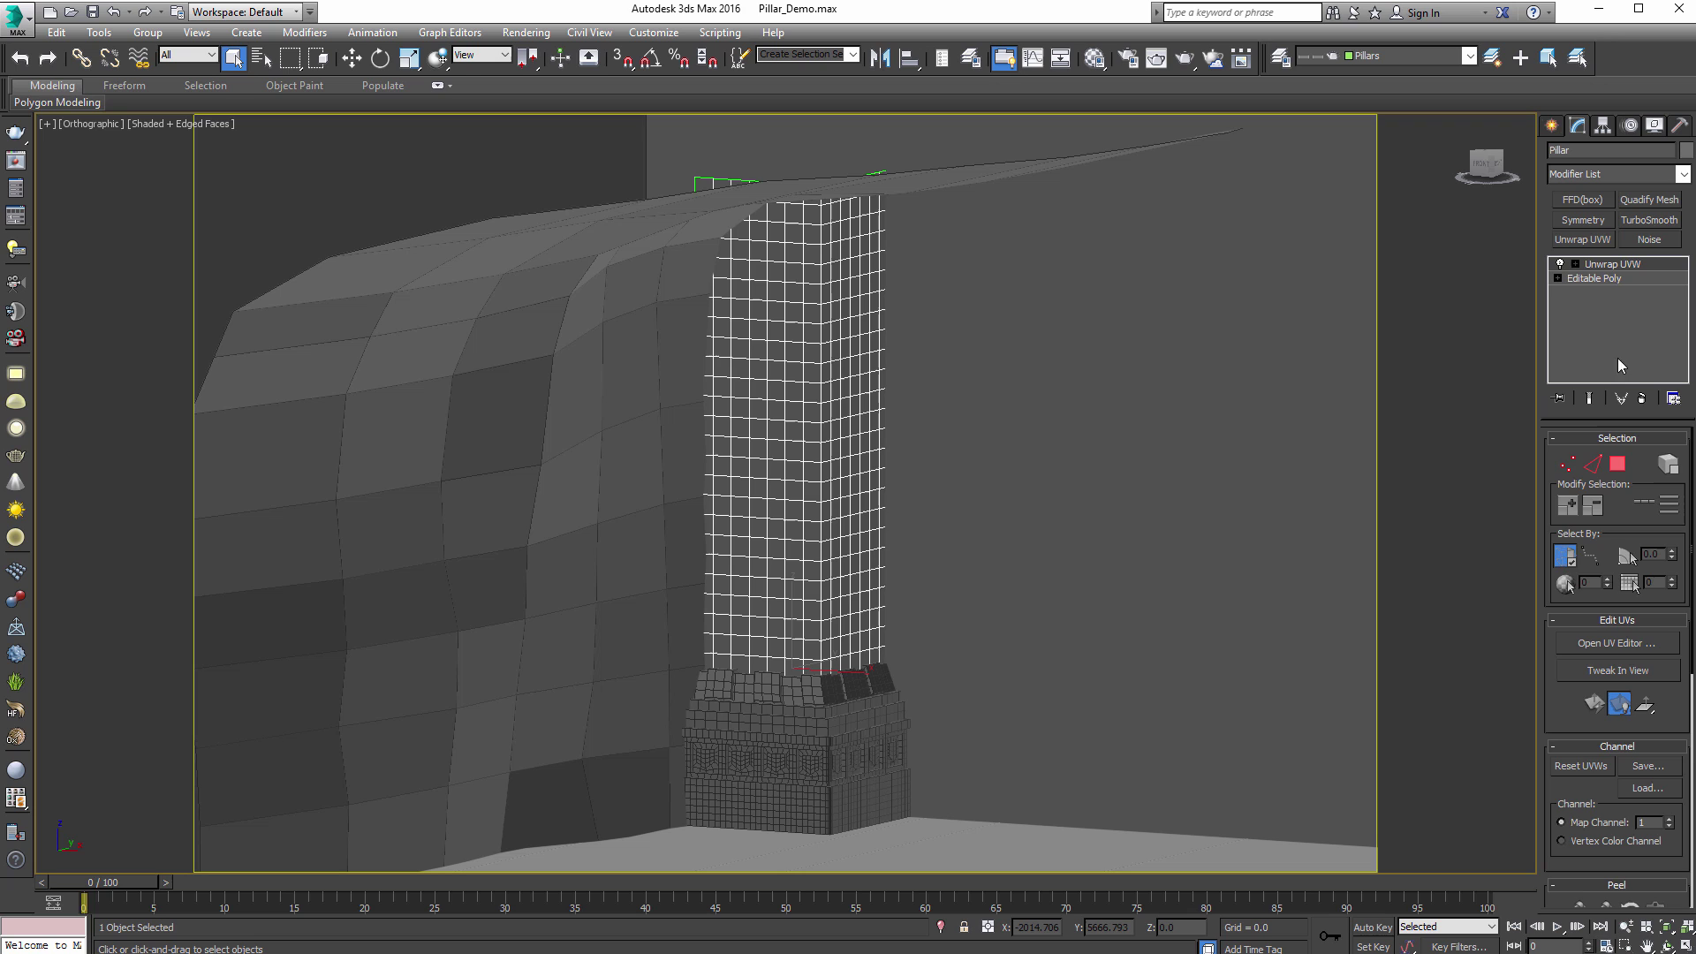
pyautogui.click(1644, 399)
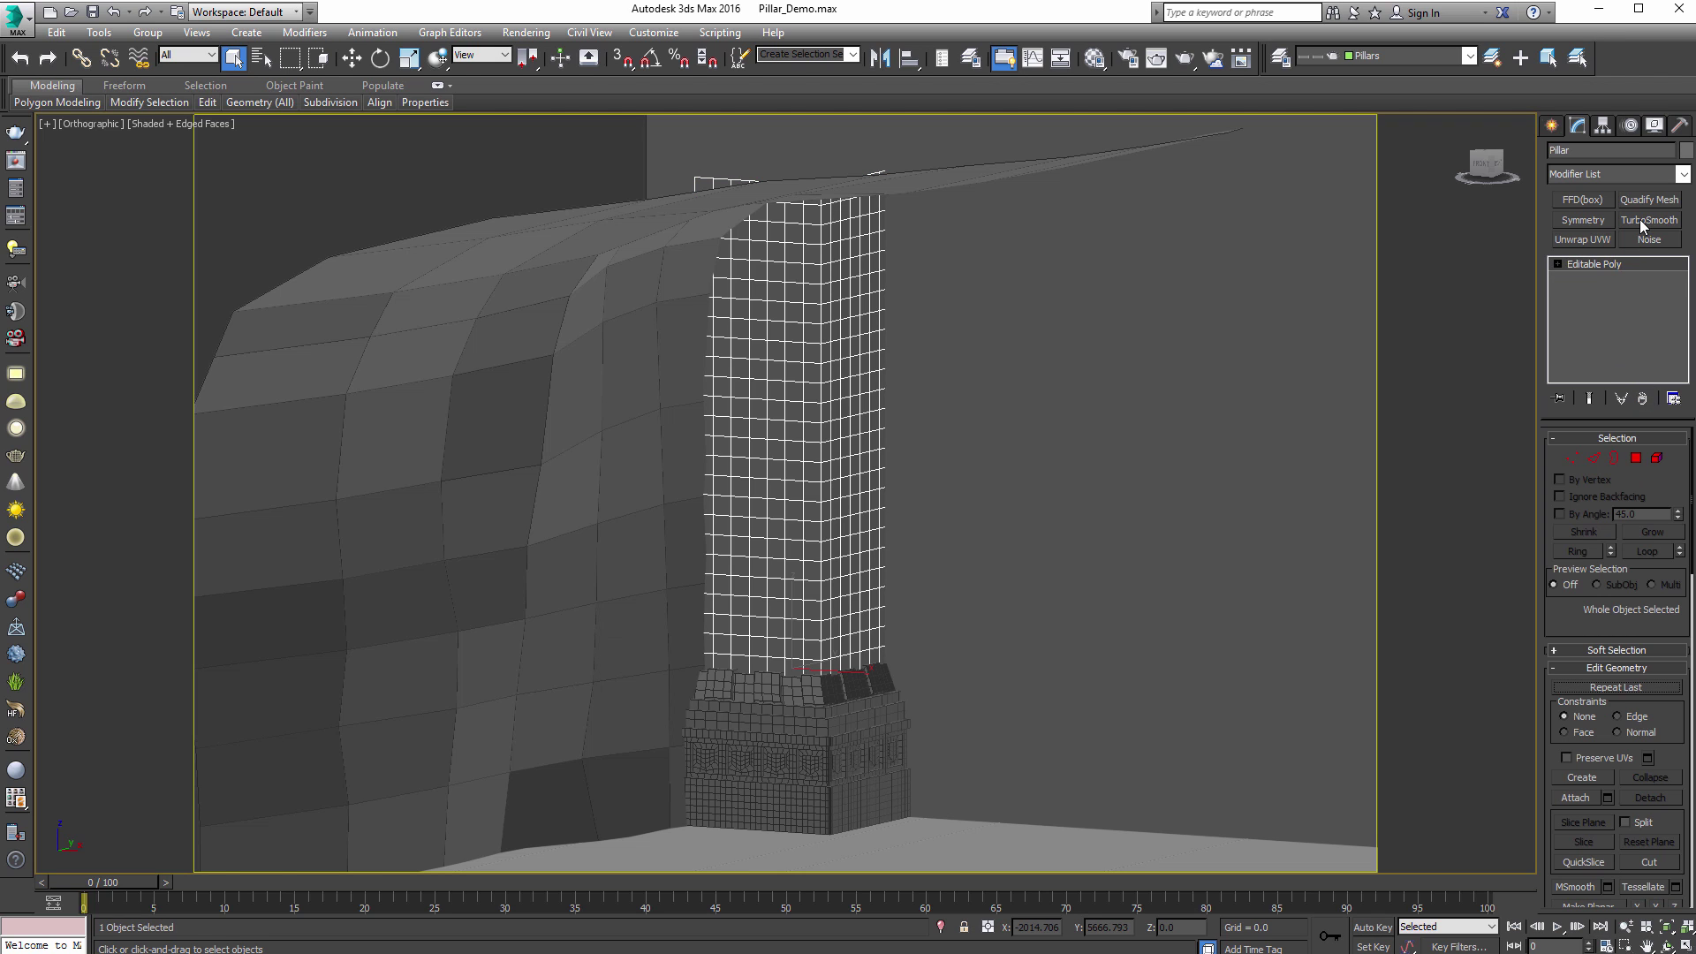
# Step: Add a TurboSmooth modifier with 3 iterations to the pillar shaft and stack a second TurboSmooth on top
pyautogui.click(1643, 222)
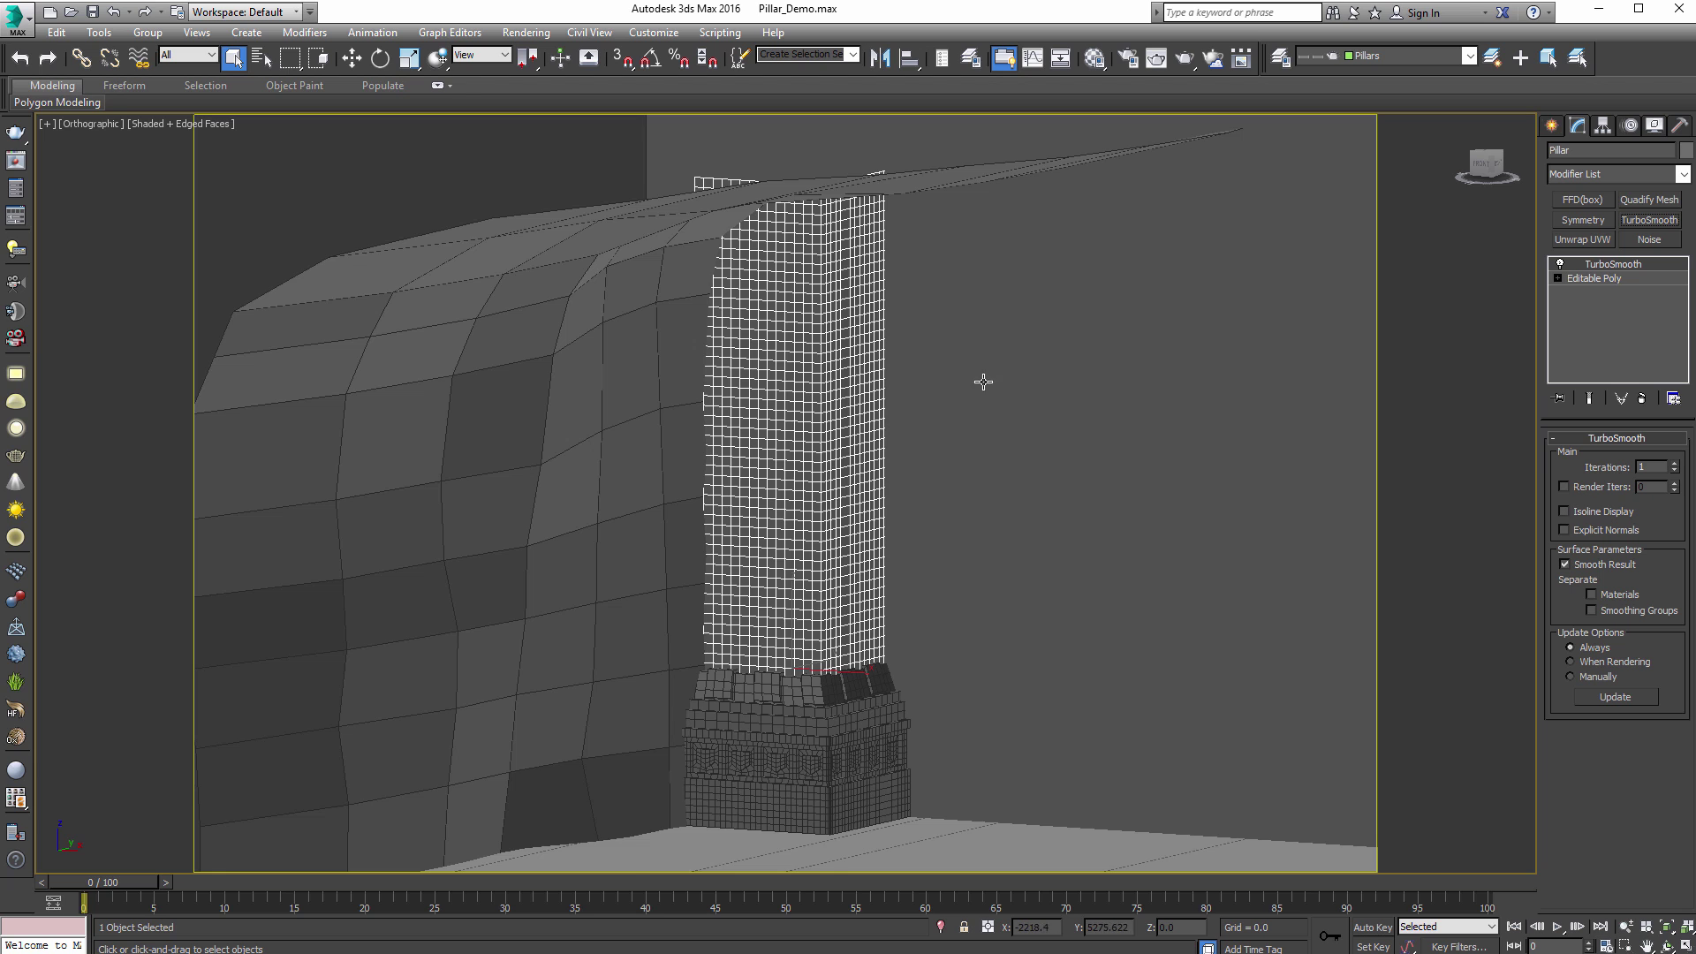
pyautogui.moveTo(984, 380); pyautogui.dragTo(971, 431, button='middle')
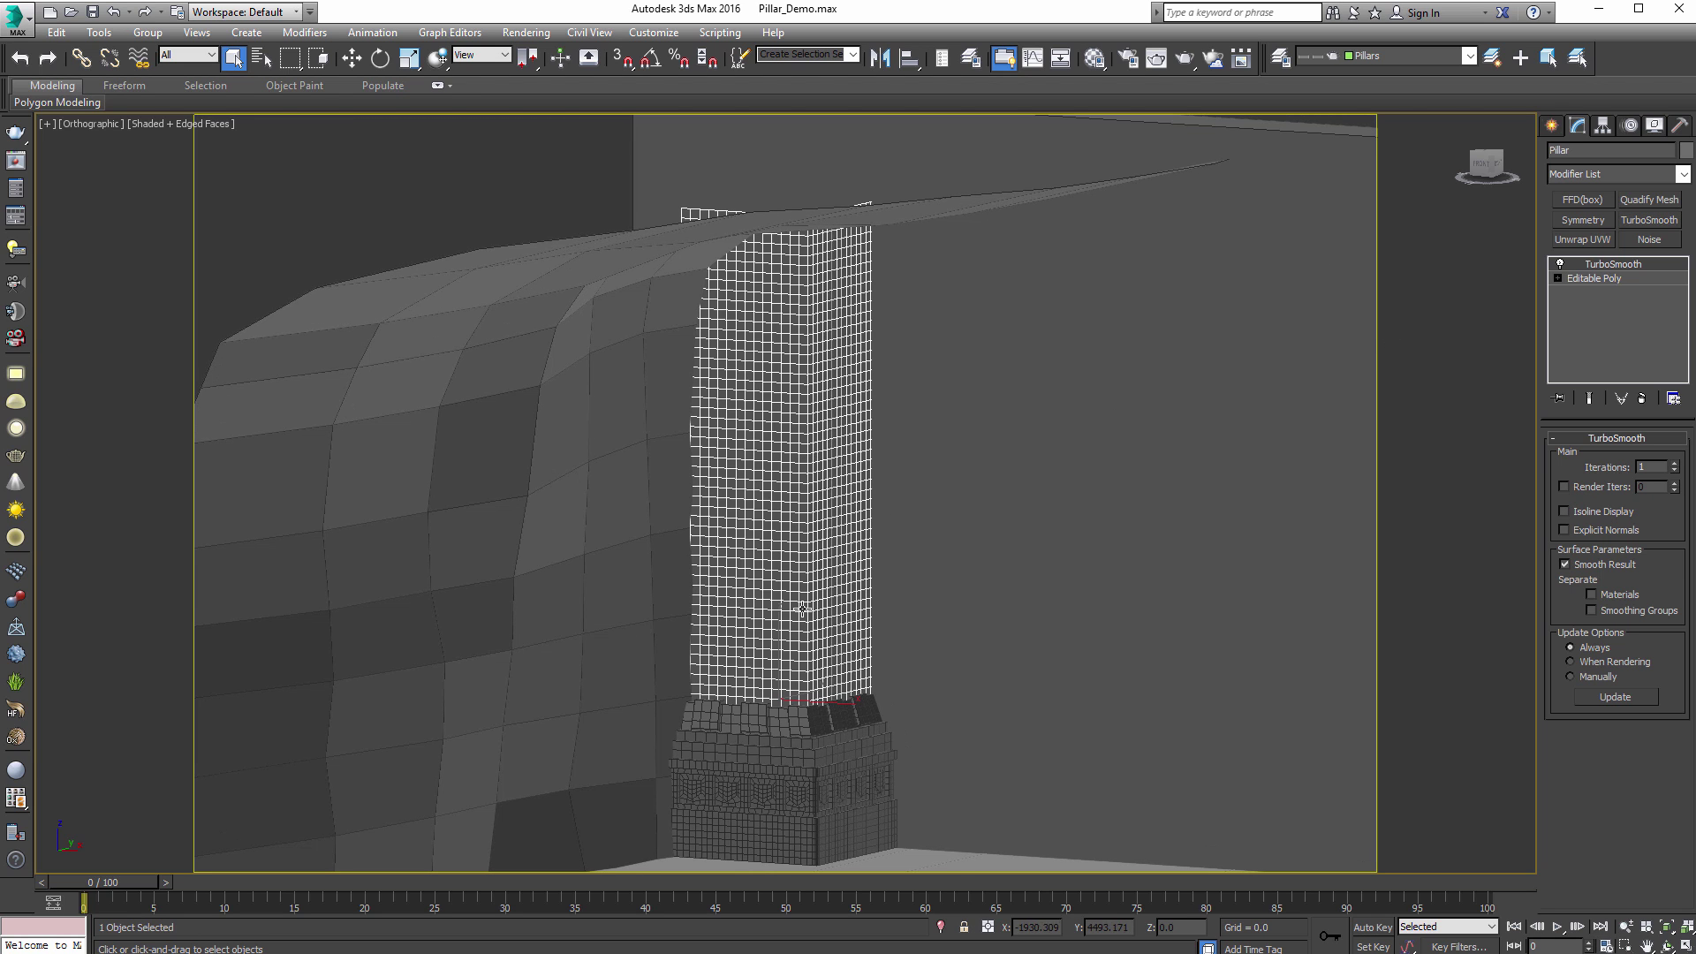
pyautogui.scroll(10, 801, 607)
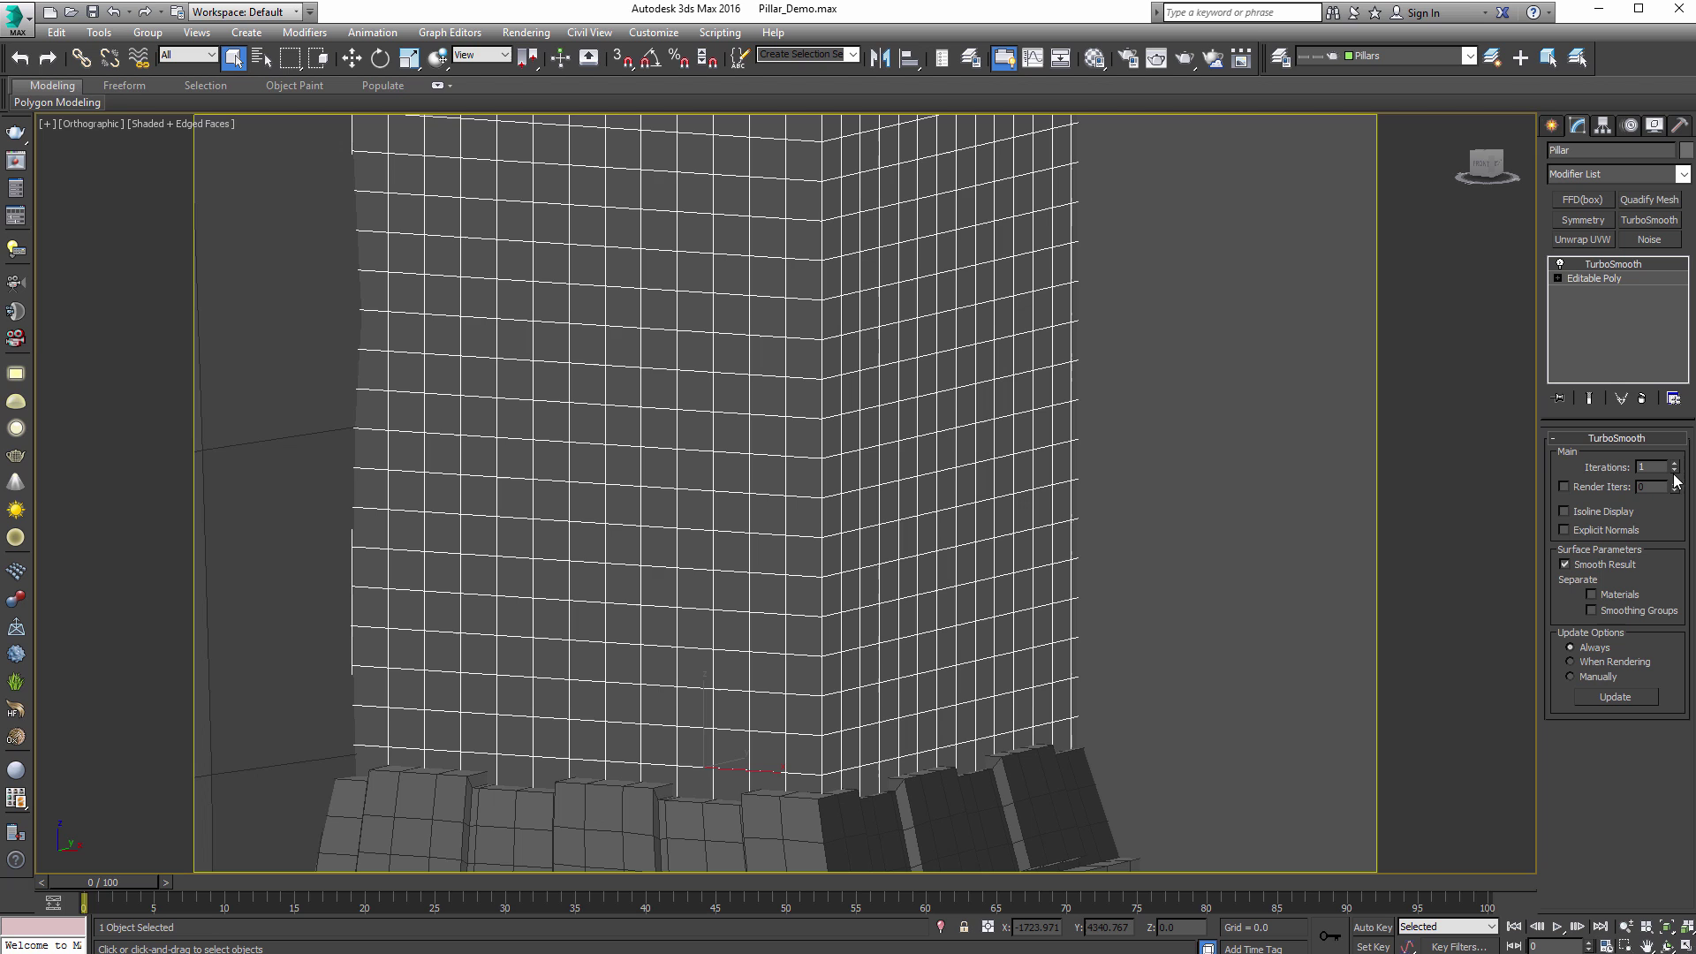
pyautogui.click(1675, 464)
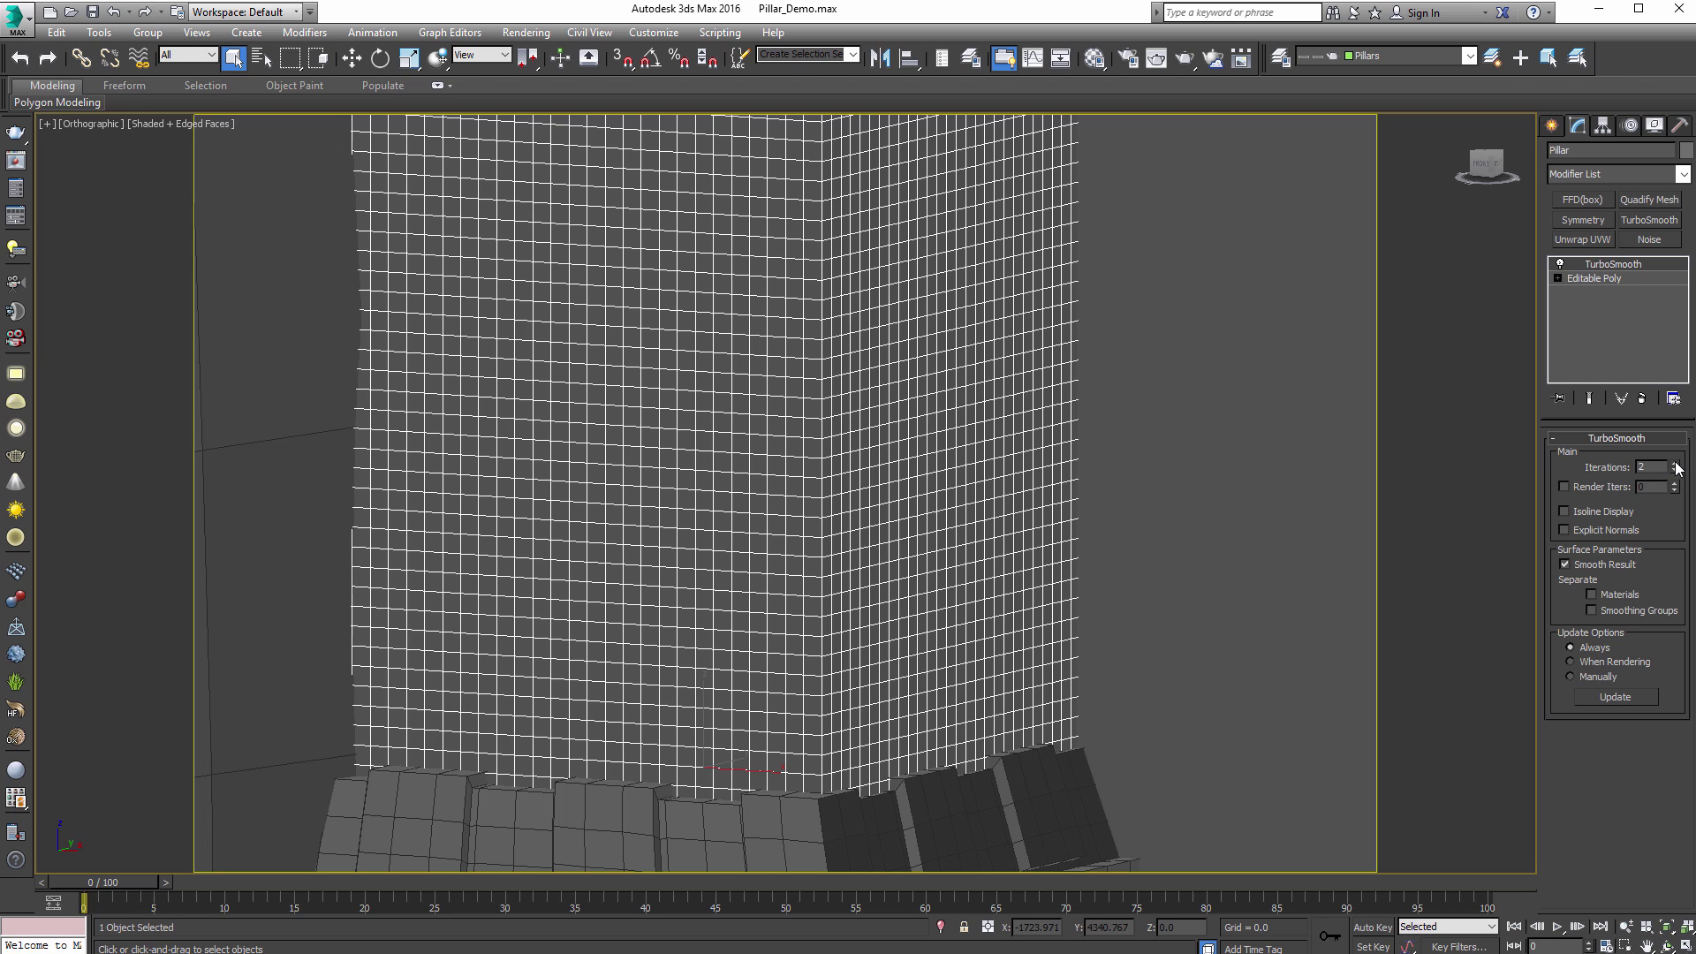
pyautogui.click(1674, 464)
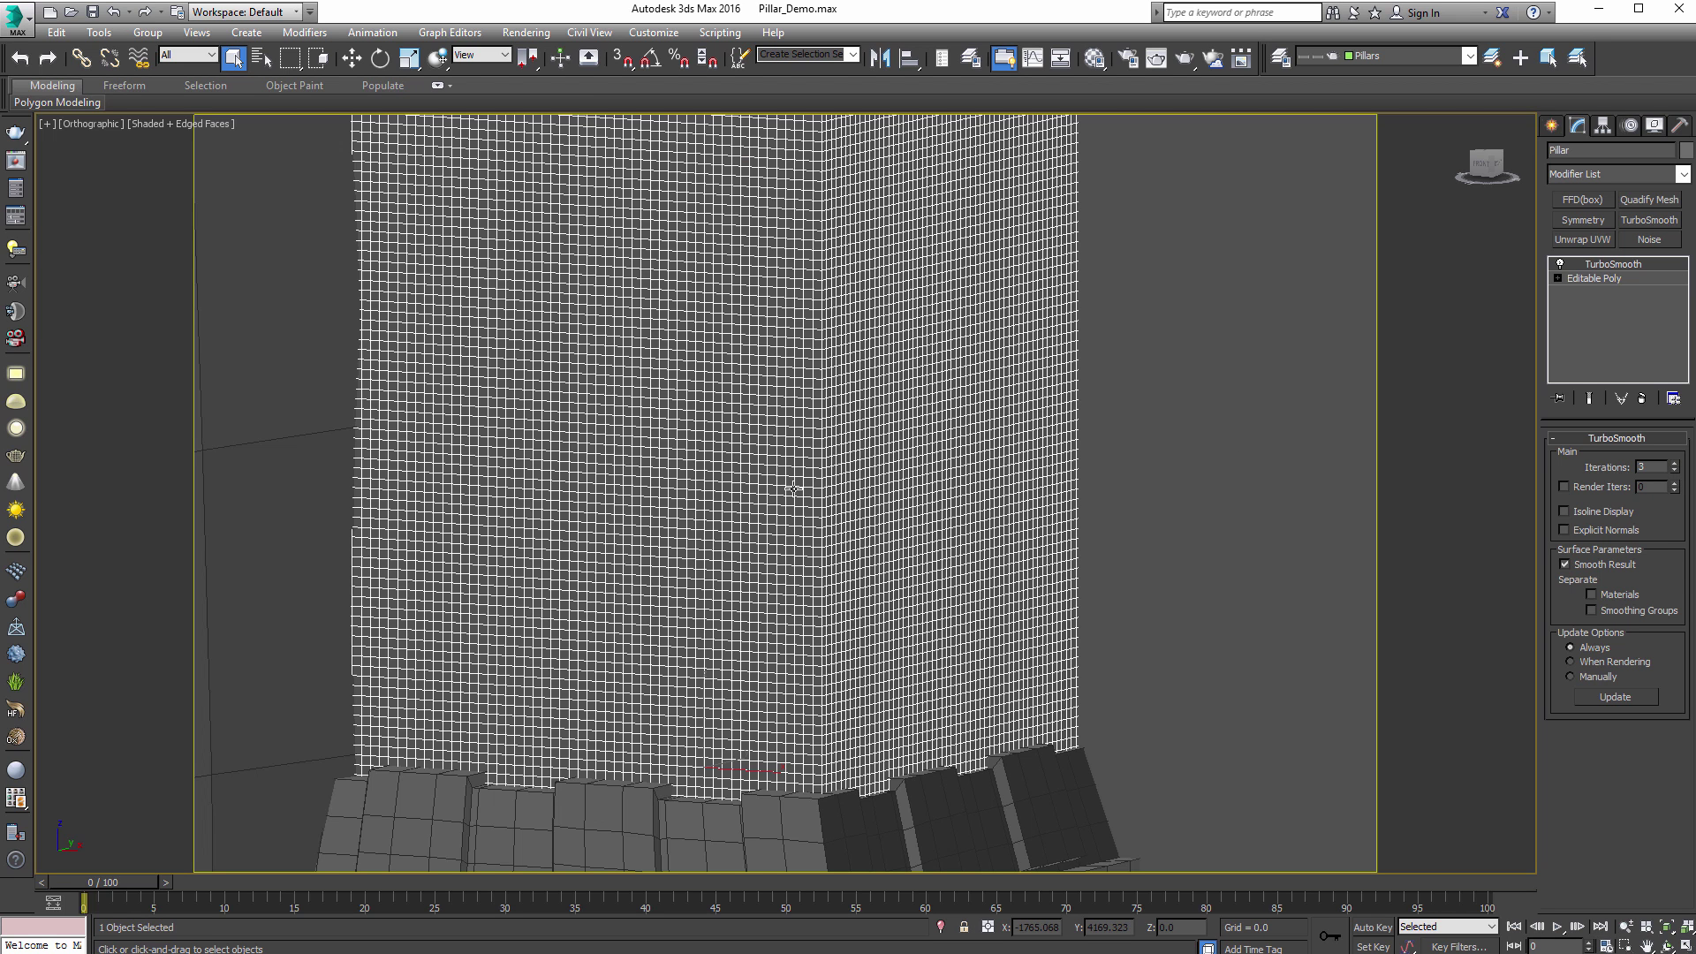
pyautogui.click(1640, 224)
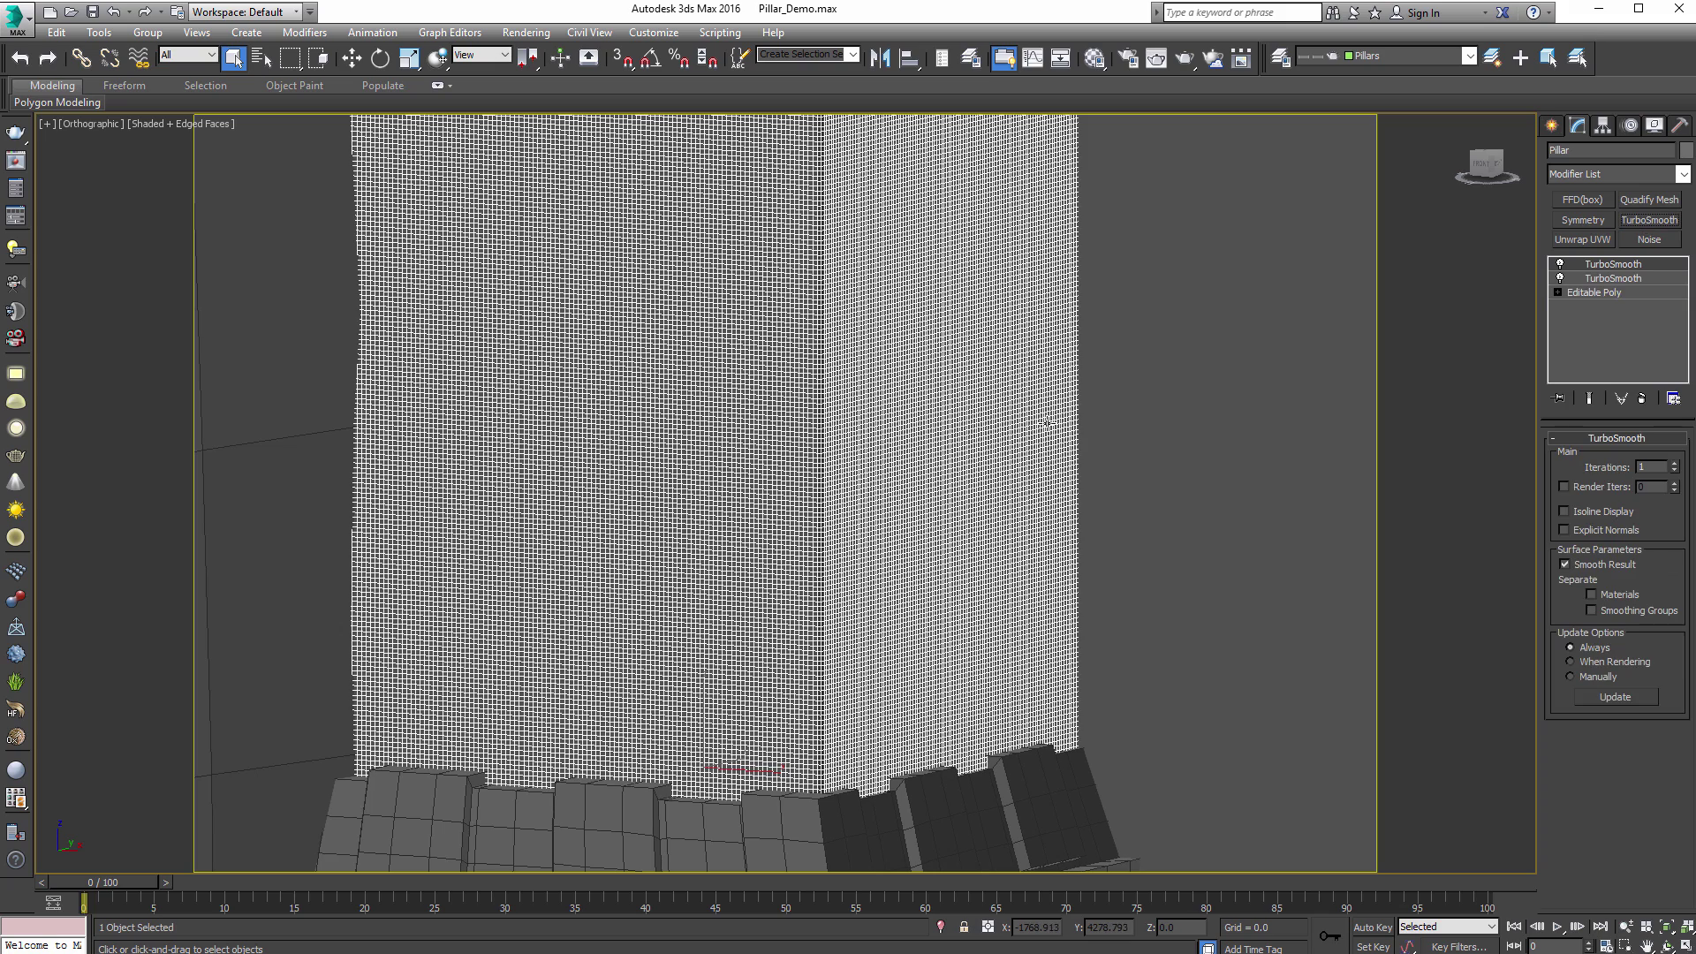
# Step: Turn off the edged-faces display and select the block-topped upper base piece, Pillar_Base_02, beneath the shaft
pyautogui.click(1171, 509)
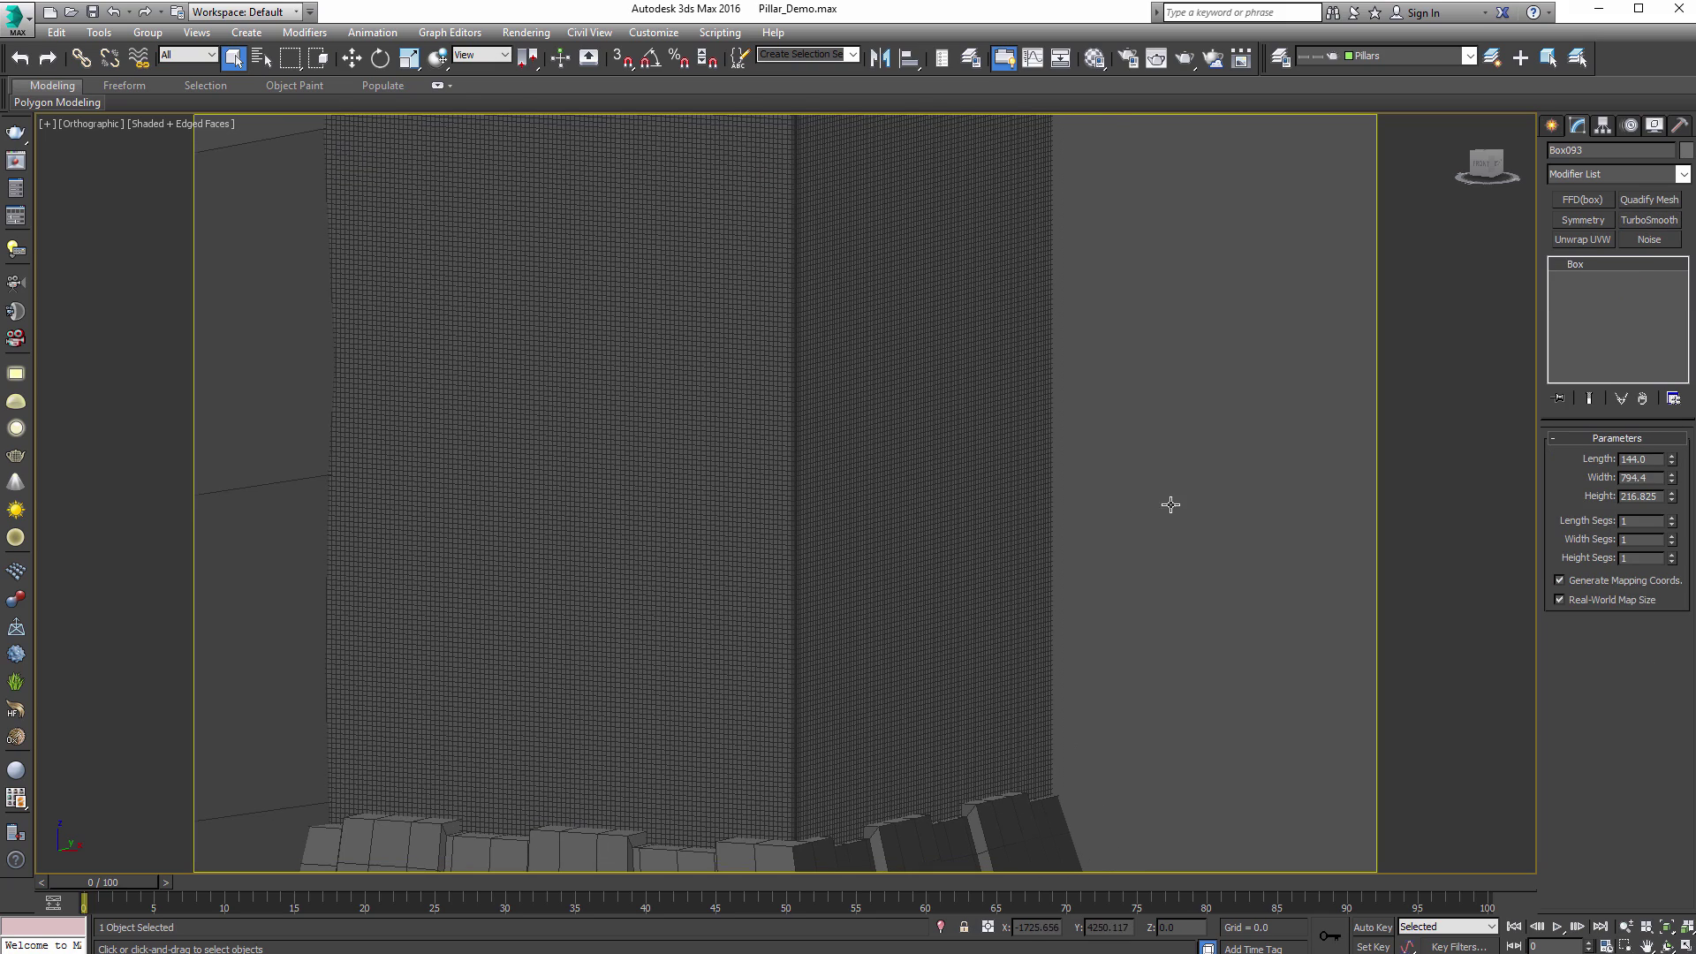
pyautogui.press('F4')
pyautogui.scroll(-7, 1074, 477)
pyautogui.scroll(2, 1075, 501)
pyautogui.moveTo(1071, 473); pyautogui.dragTo(984, 296, button='middle')
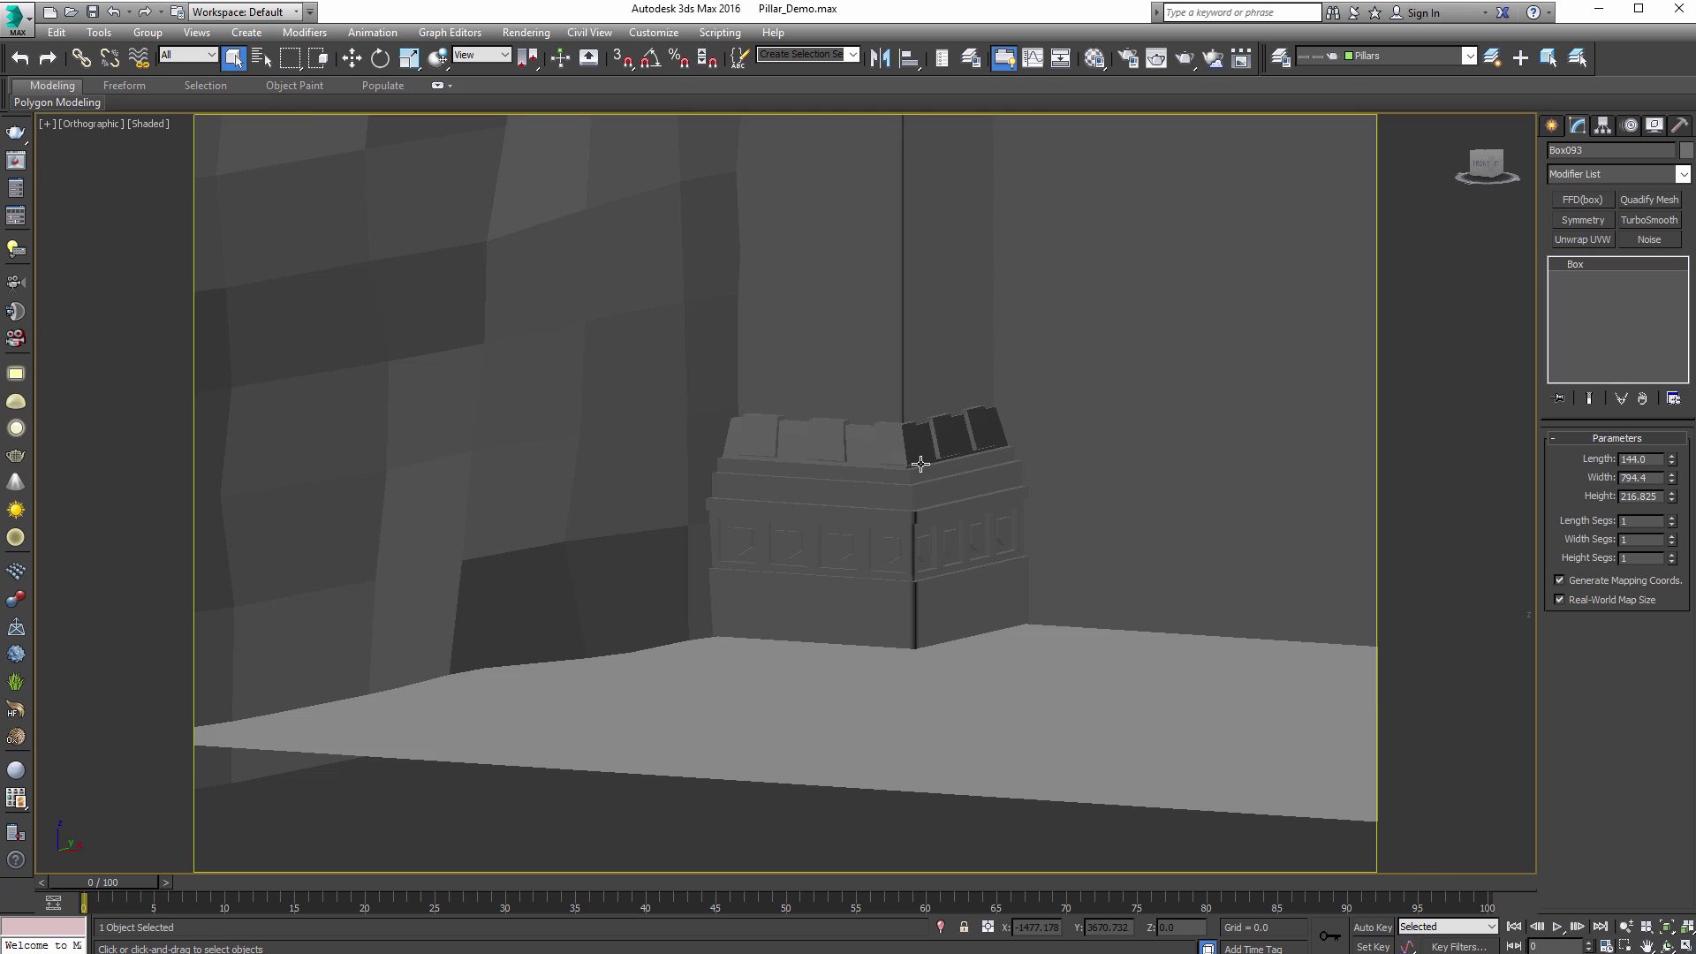
pyautogui.scroll(4, 920, 468)
pyautogui.moveTo(918, 497); pyautogui.dragTo(912, 607, button='middle')
pyautogui.click(861, 510)
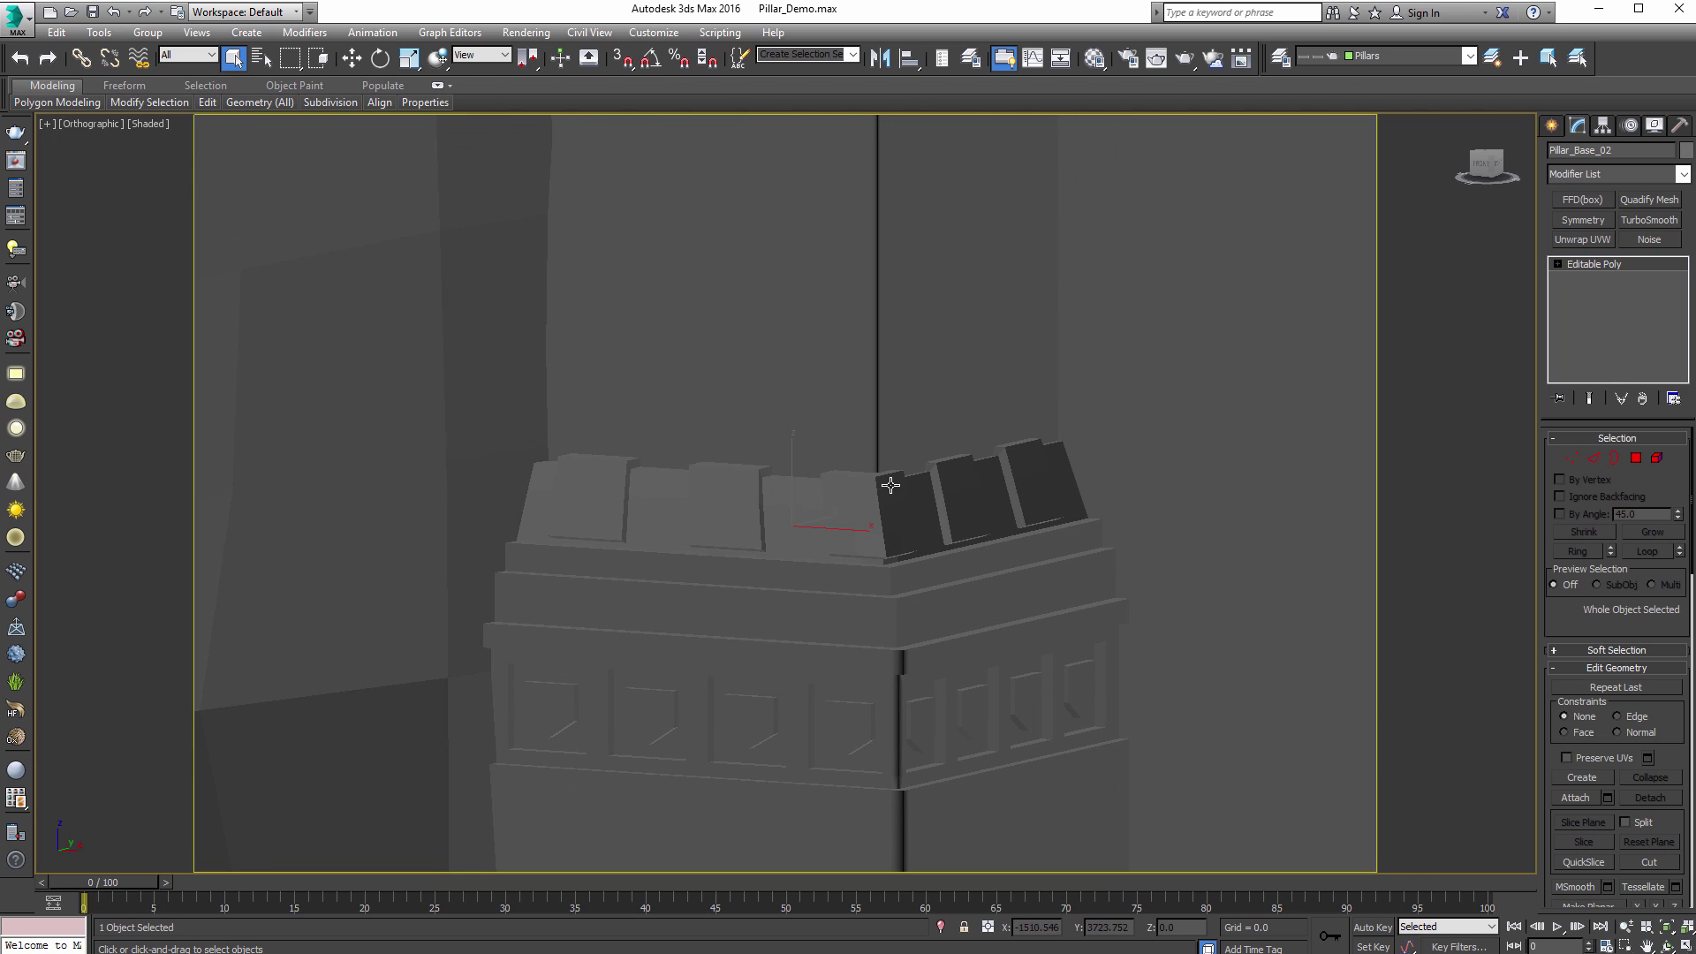
# Step: Add a TurboSmooth modifier with 2 iterations to Pillar_Base_02, checking its mesh in wireframe before returning to shaded display
pyautogui.moveTo(877, 541); pyautogui.dragTo(883, 581, button='middle')
pyautogui.press('F3')
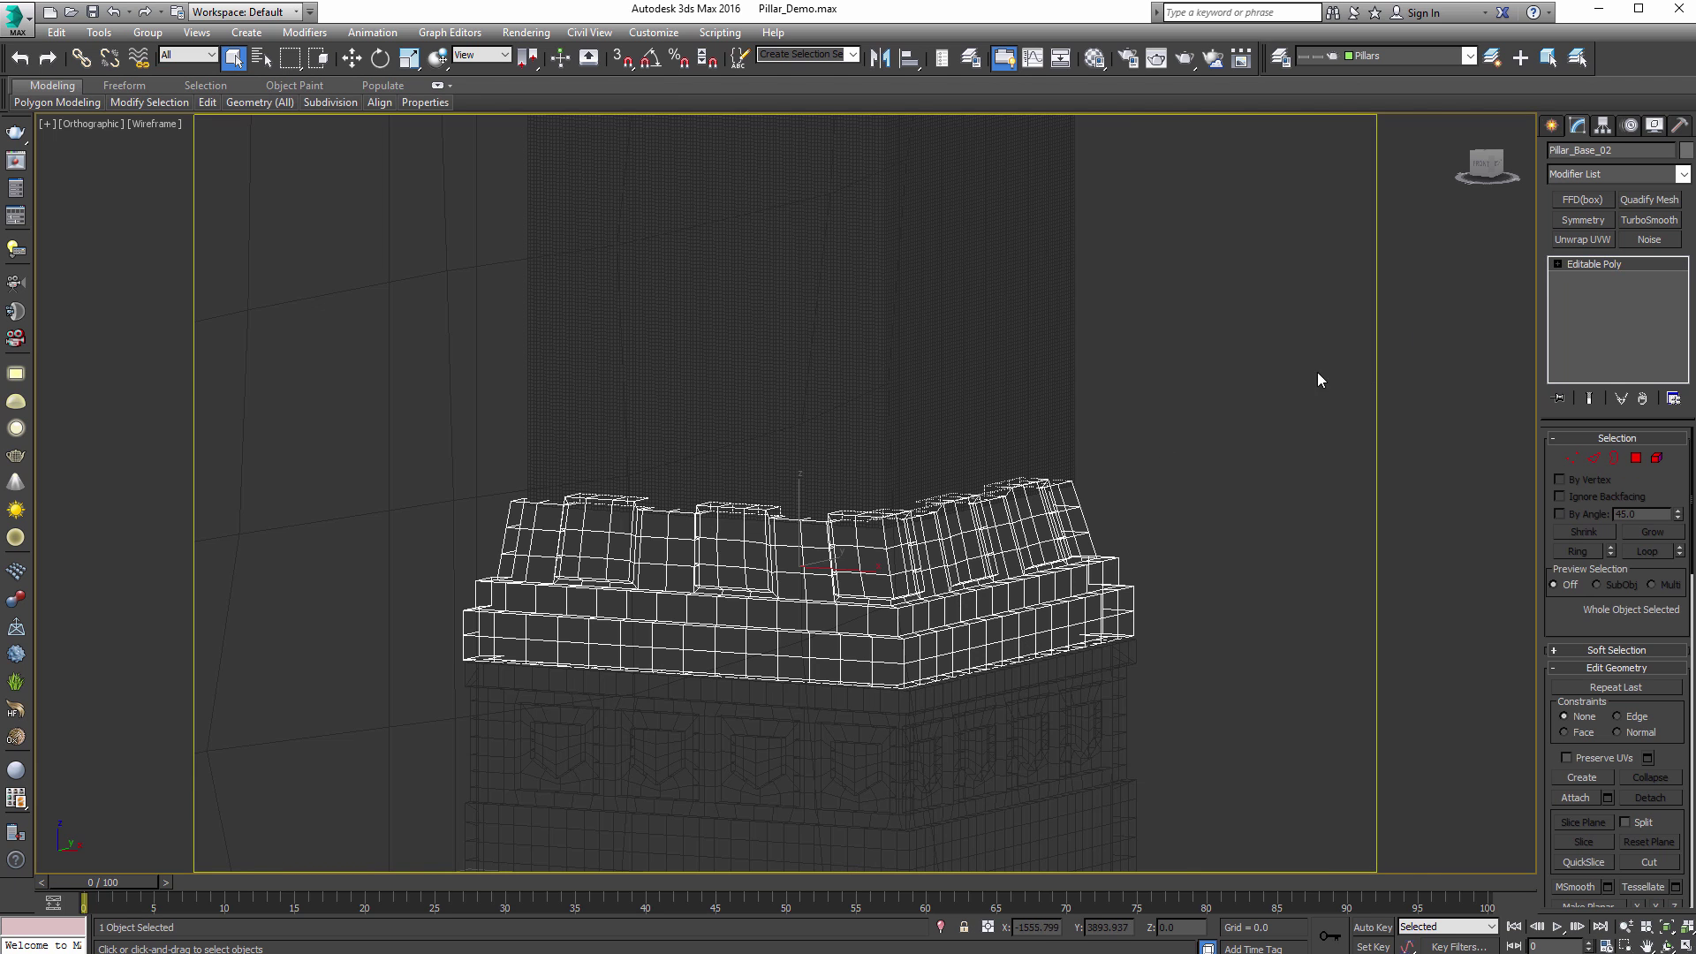
pyautogui.click(1648, 220)
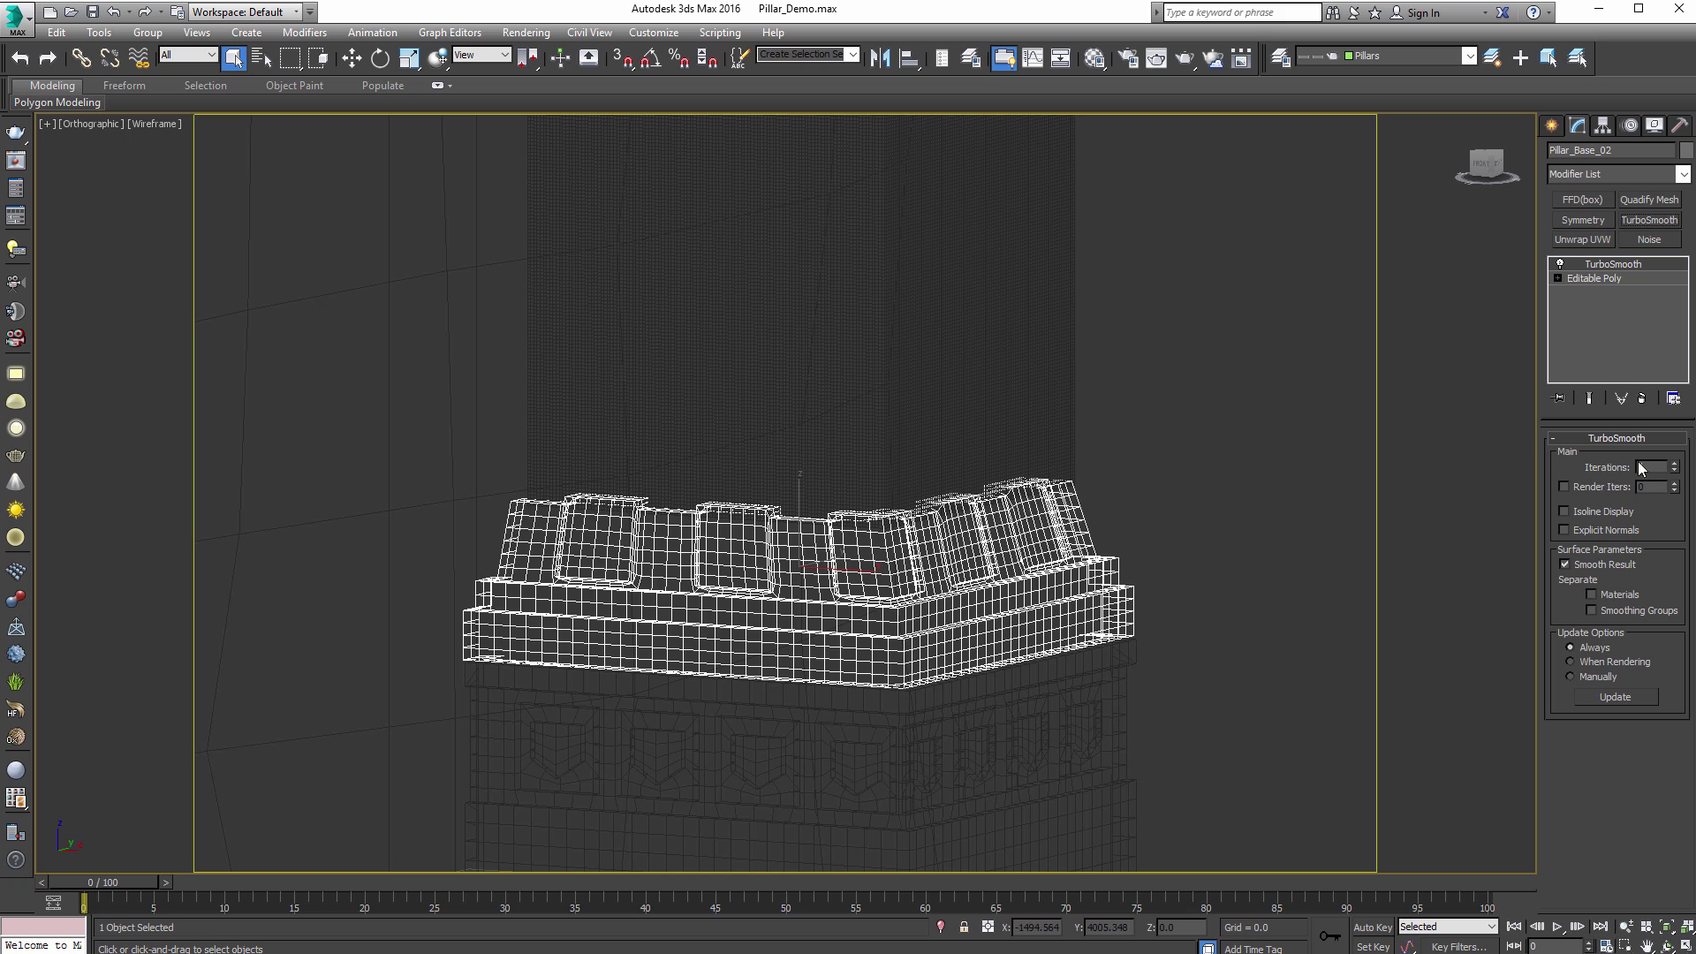
pyautogui.click(1674, 463)
pyautogui.scroll(4, 1148, 424)
pyautogui.press('F3')
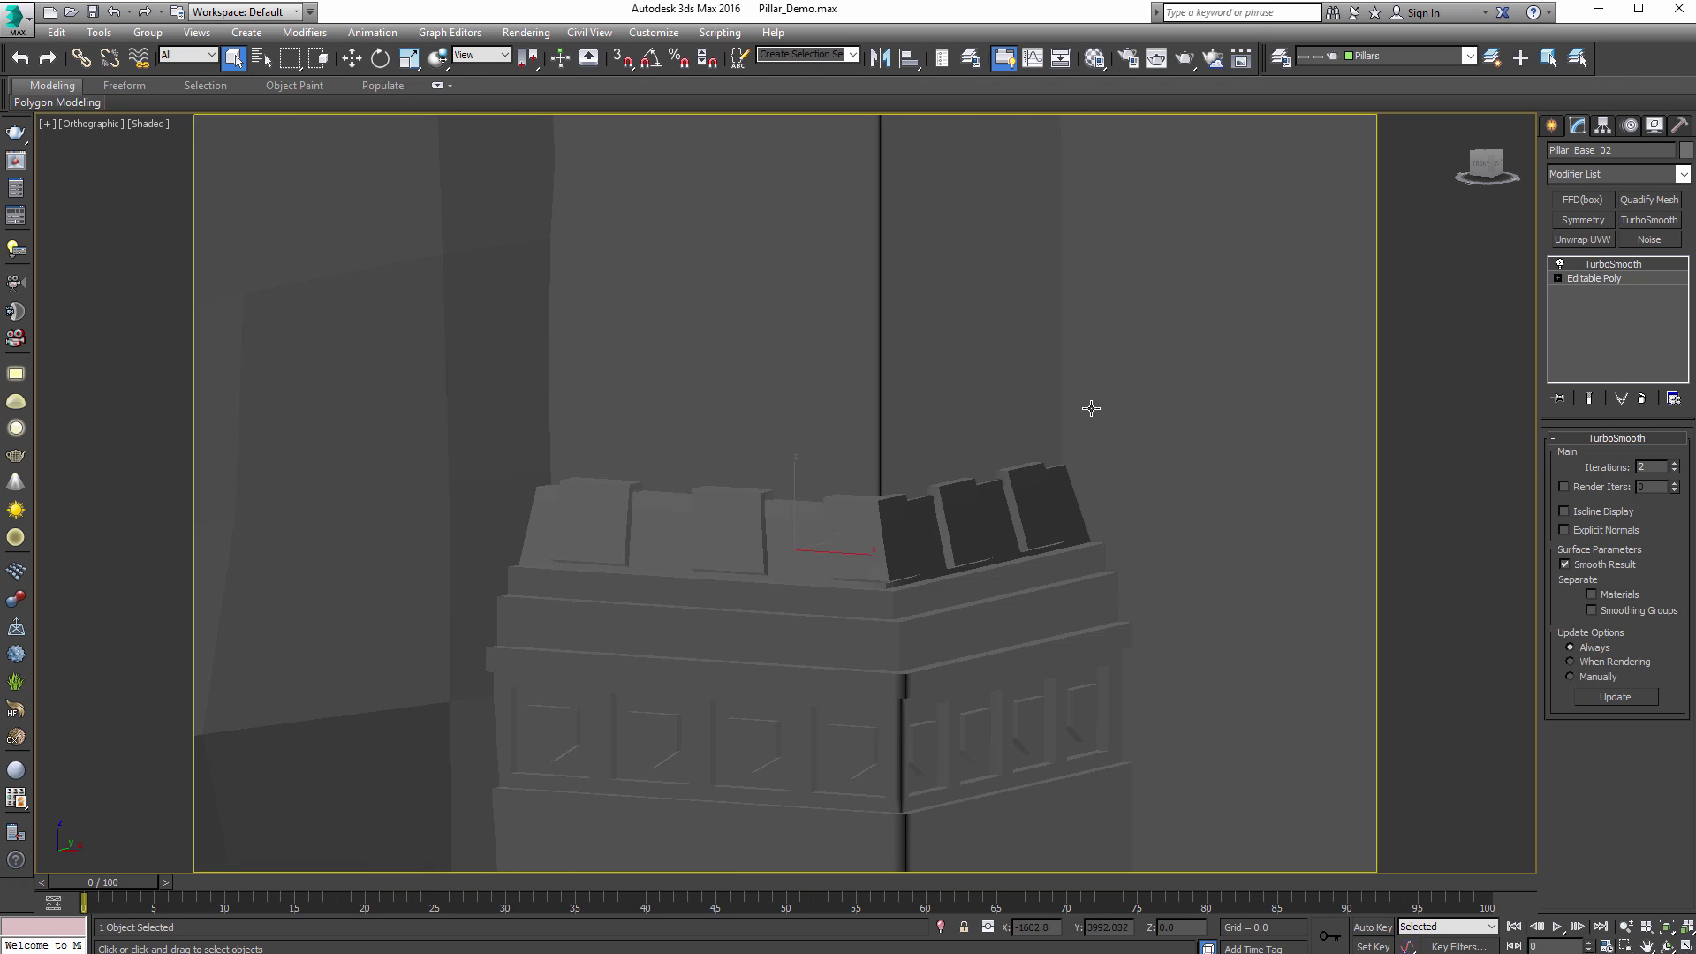
# Step: Stack a second TurboSmooth modifier on Pillar_Base_02, undoing the first attempt and applying it again
pyautogui.click(1625, 223)
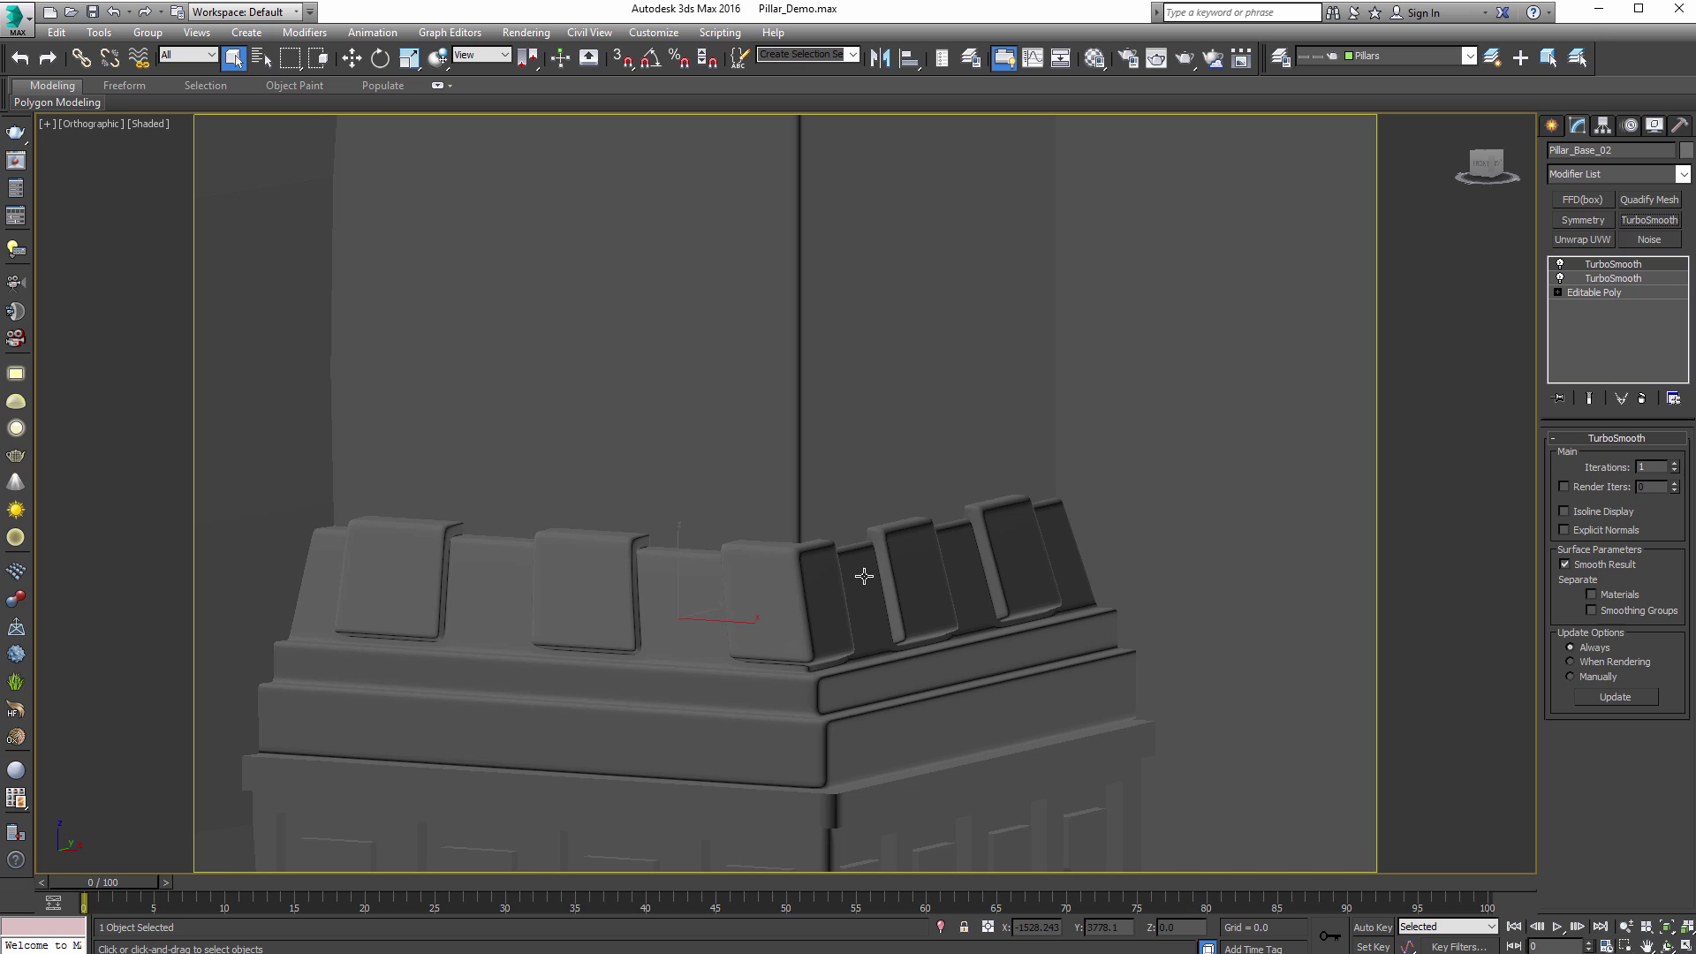
pyautogui.hotkey('ctrl', 'z')
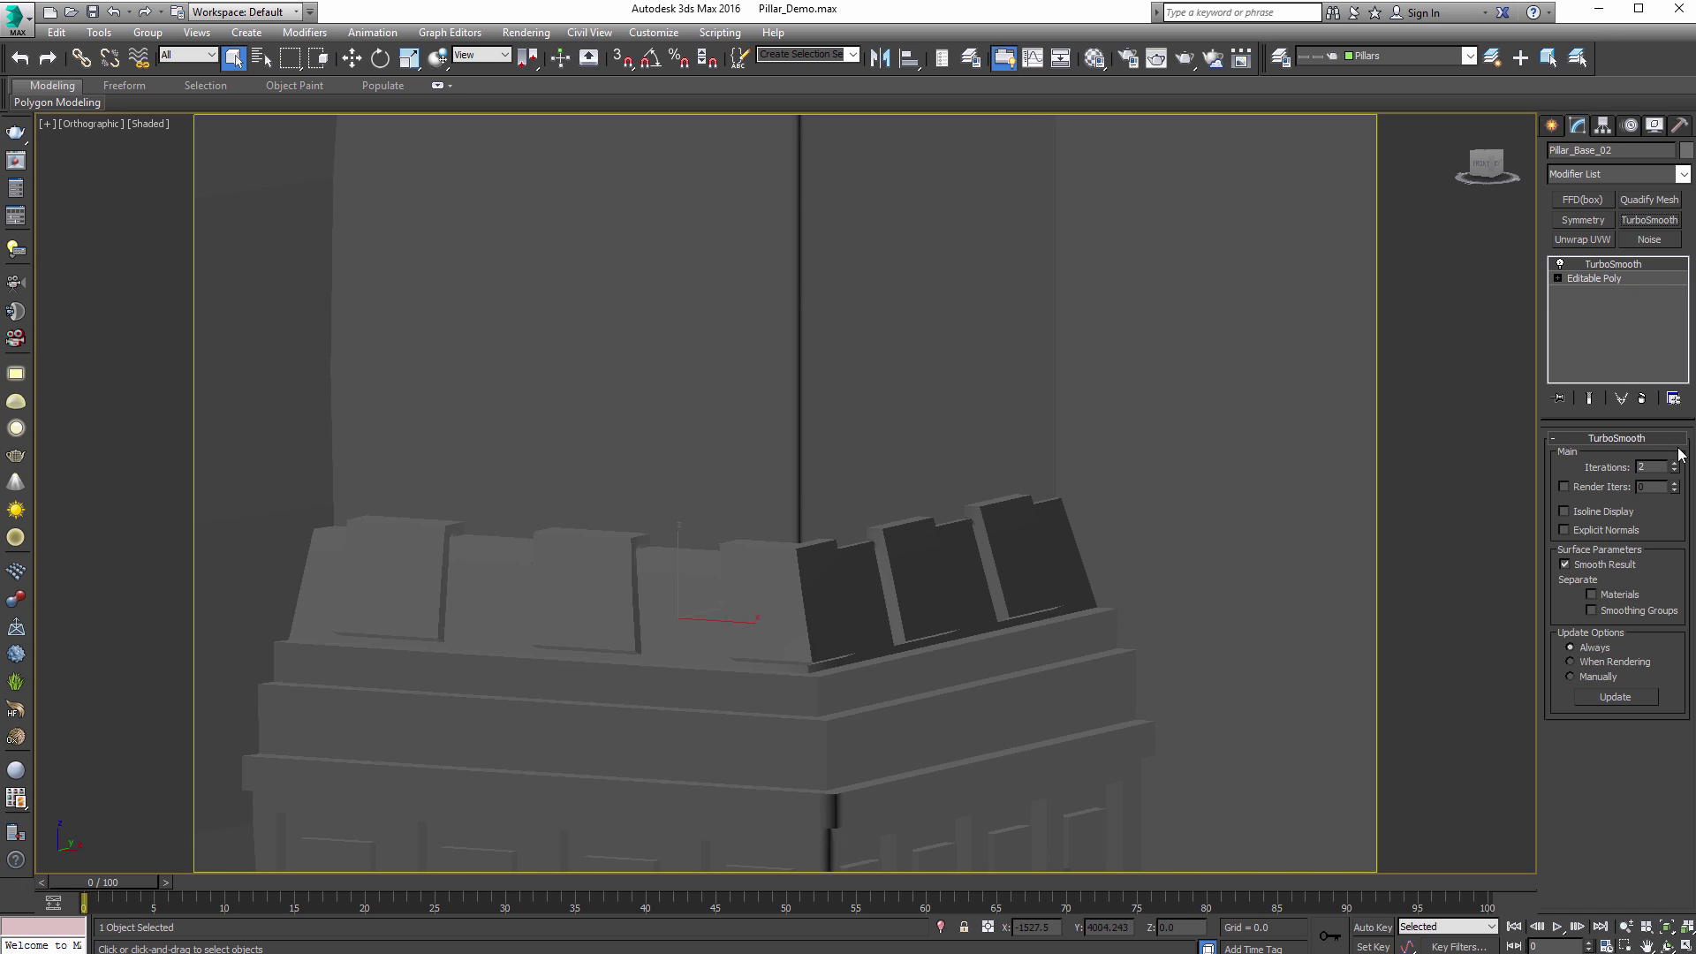
pyautogui.click(1649, 220)
pyautogui.scroll(3, 938, 613)
pyautogui.scroll(-5, 939, 613)
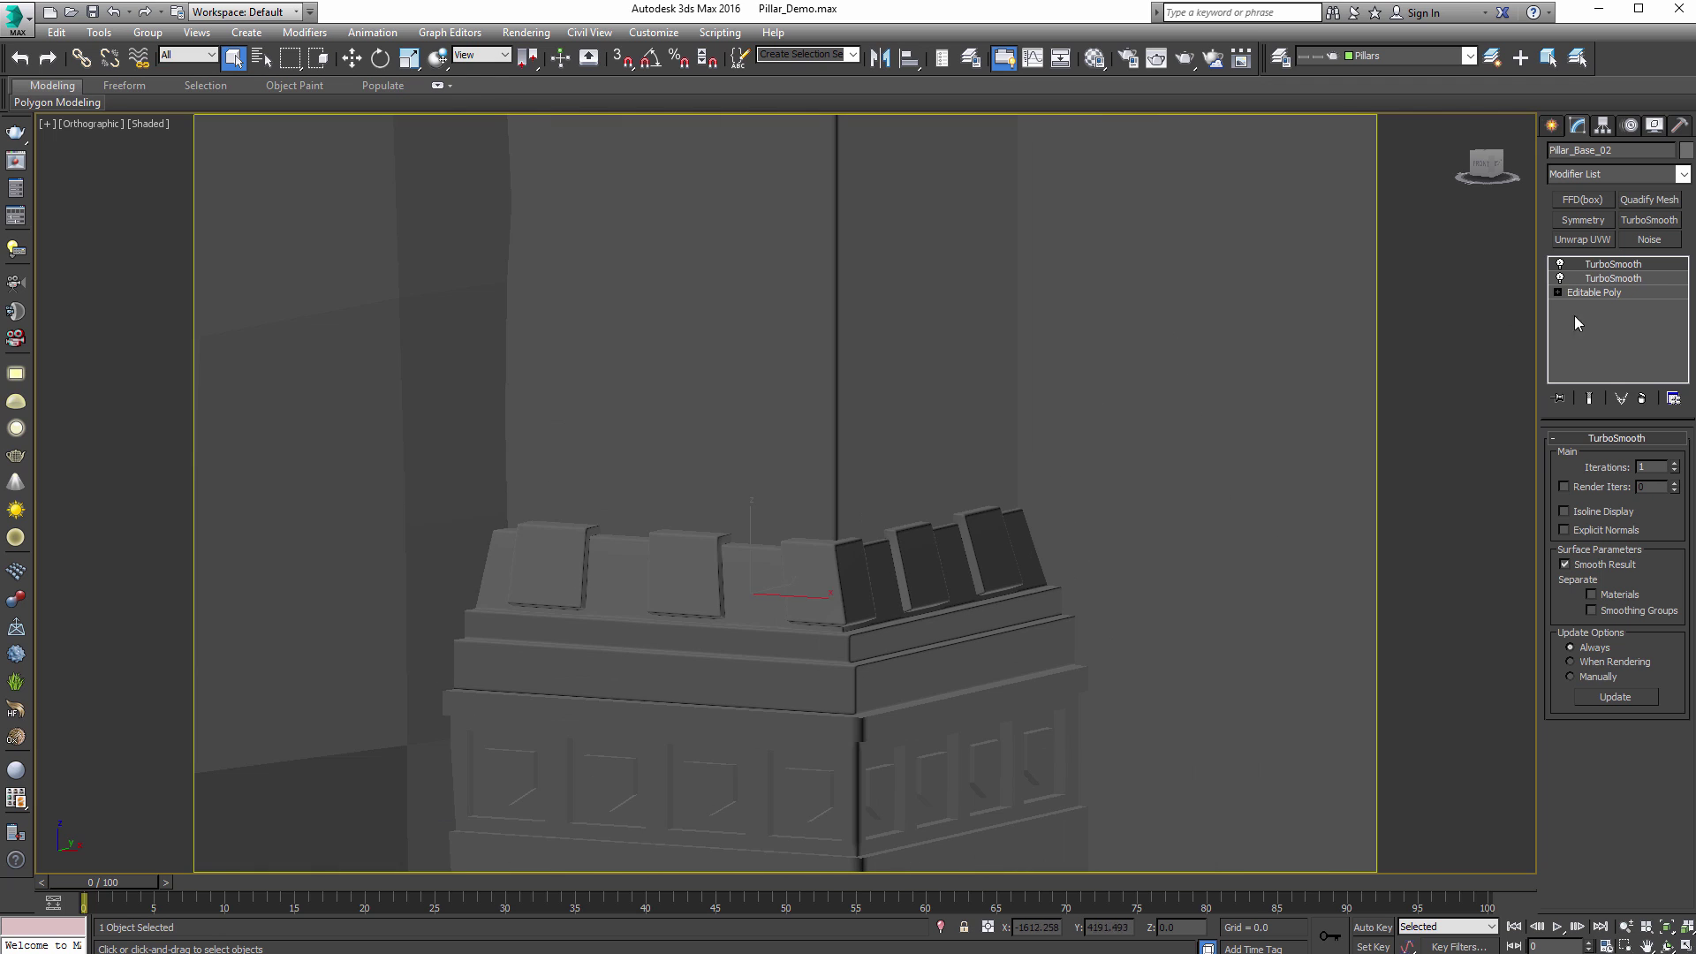
# Step: Collapse the full modifier stacks of Pillar_Base_02 and of the pillar shaft
pyautogui.rightClick(1630, 271)
pyautogui.click(1674, 441)
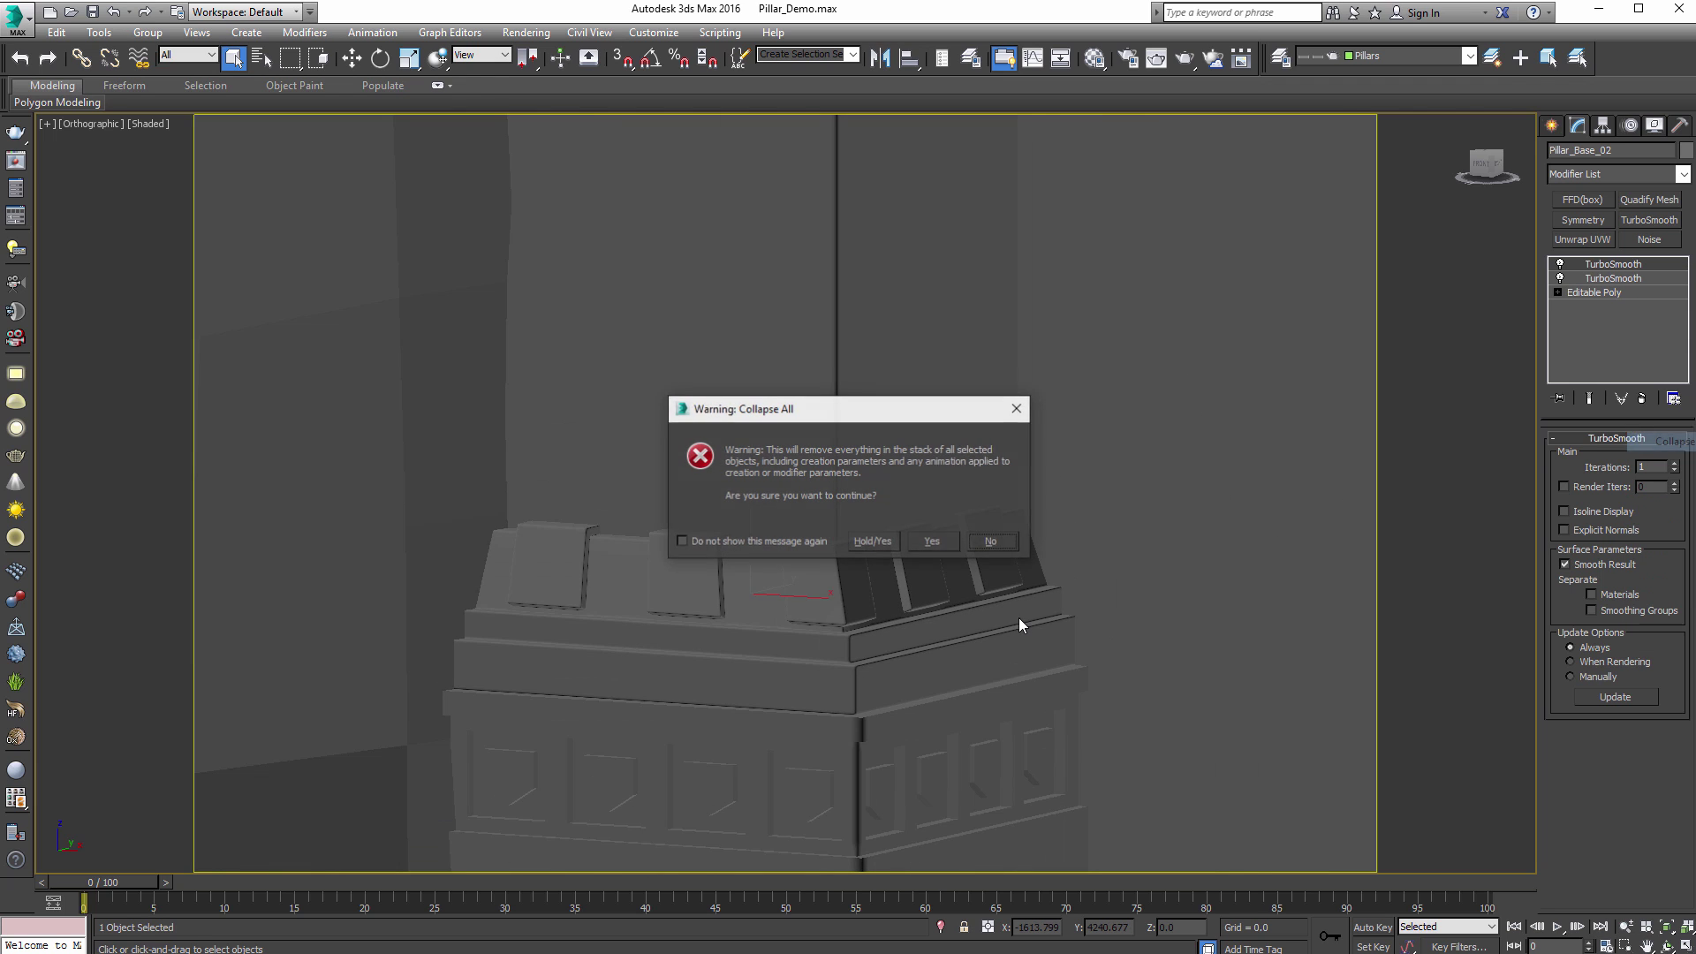
pyautogui.click(931, 541)
pyautogui.click(856, 402)
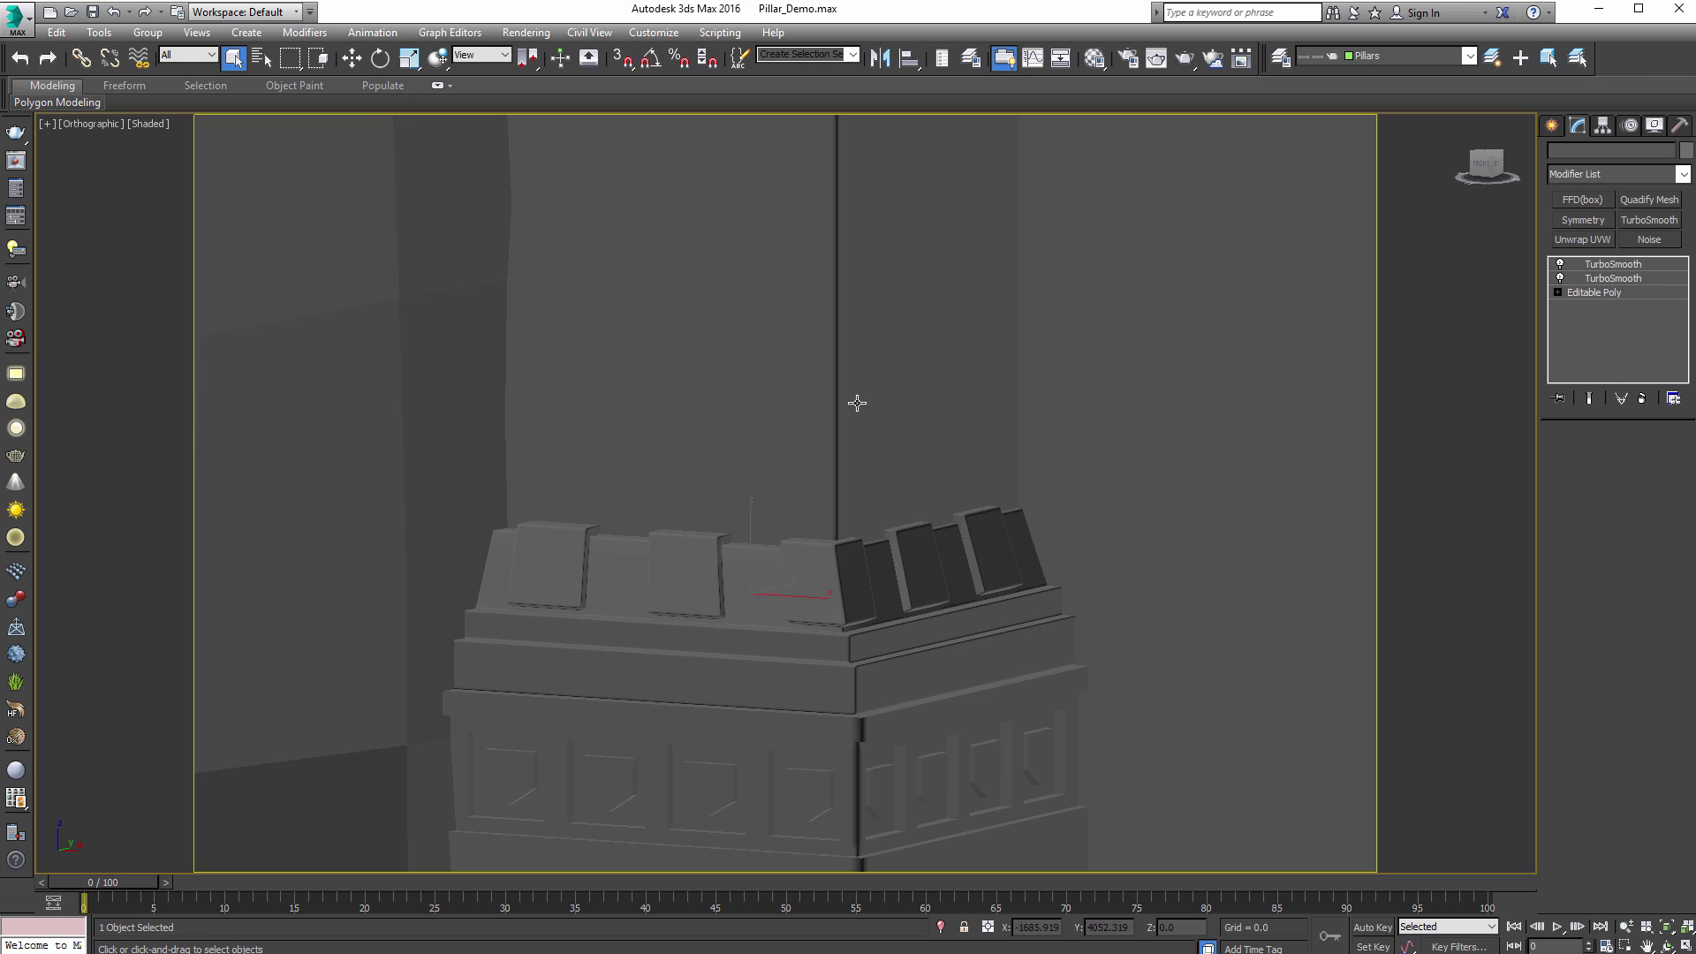
pyautogui.rightClick(1605, 273)
pyautogui.click(1660, 442)
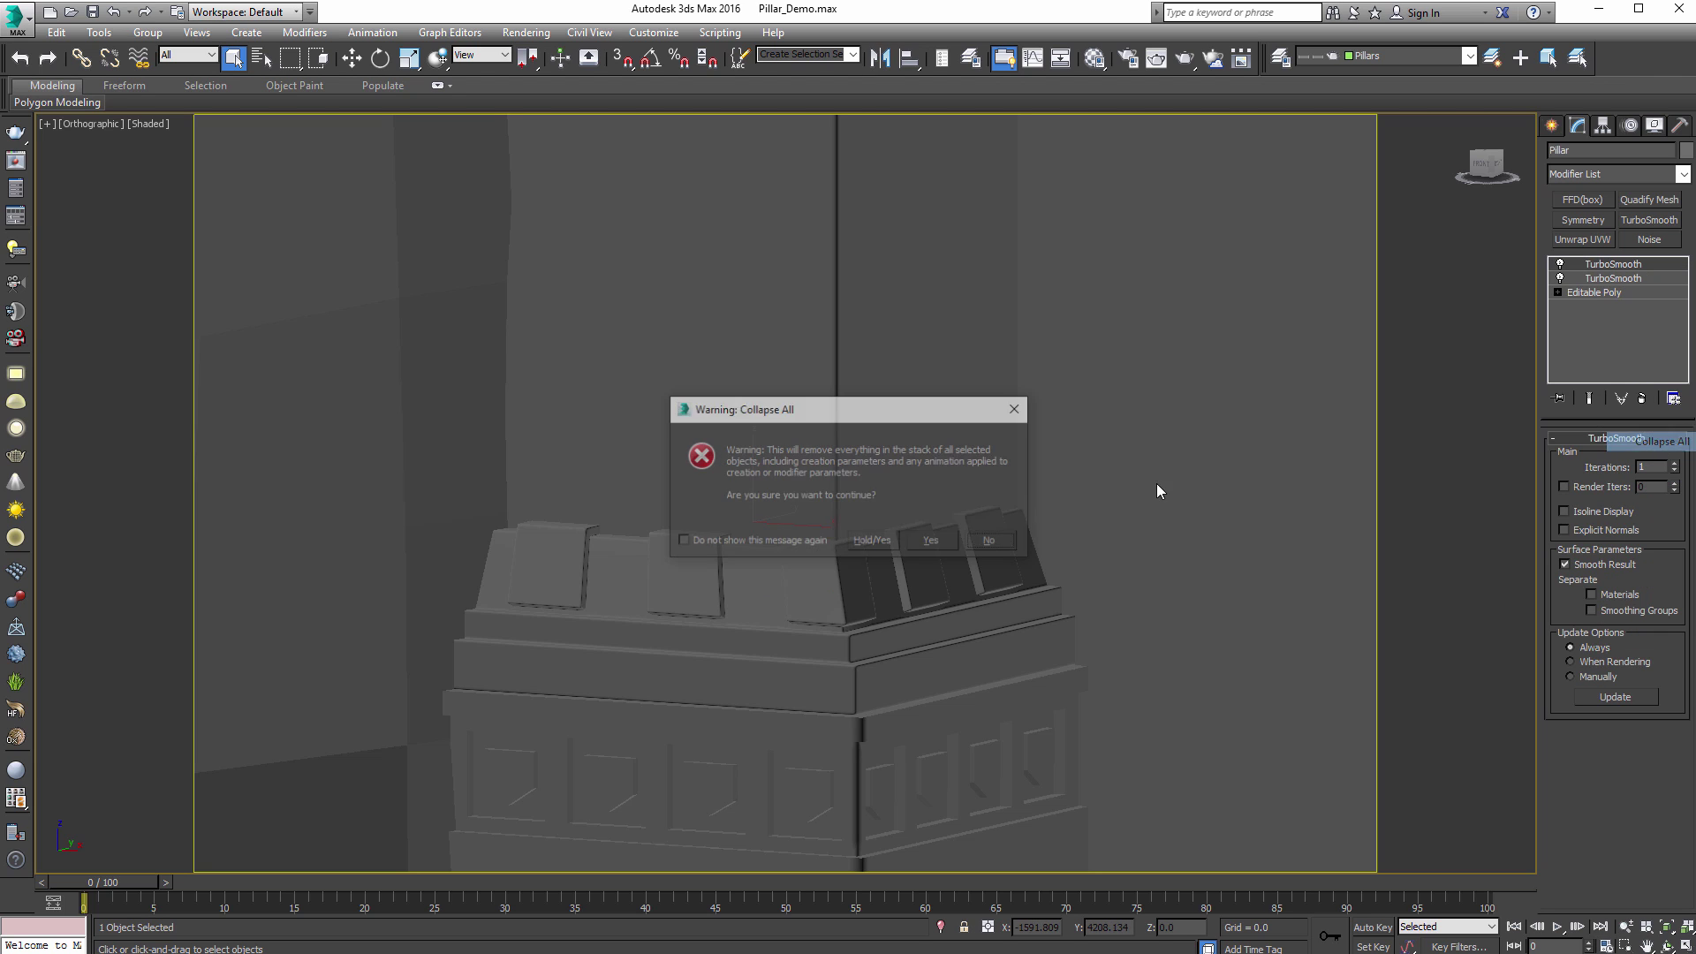
pyautogui.click(931, 541)
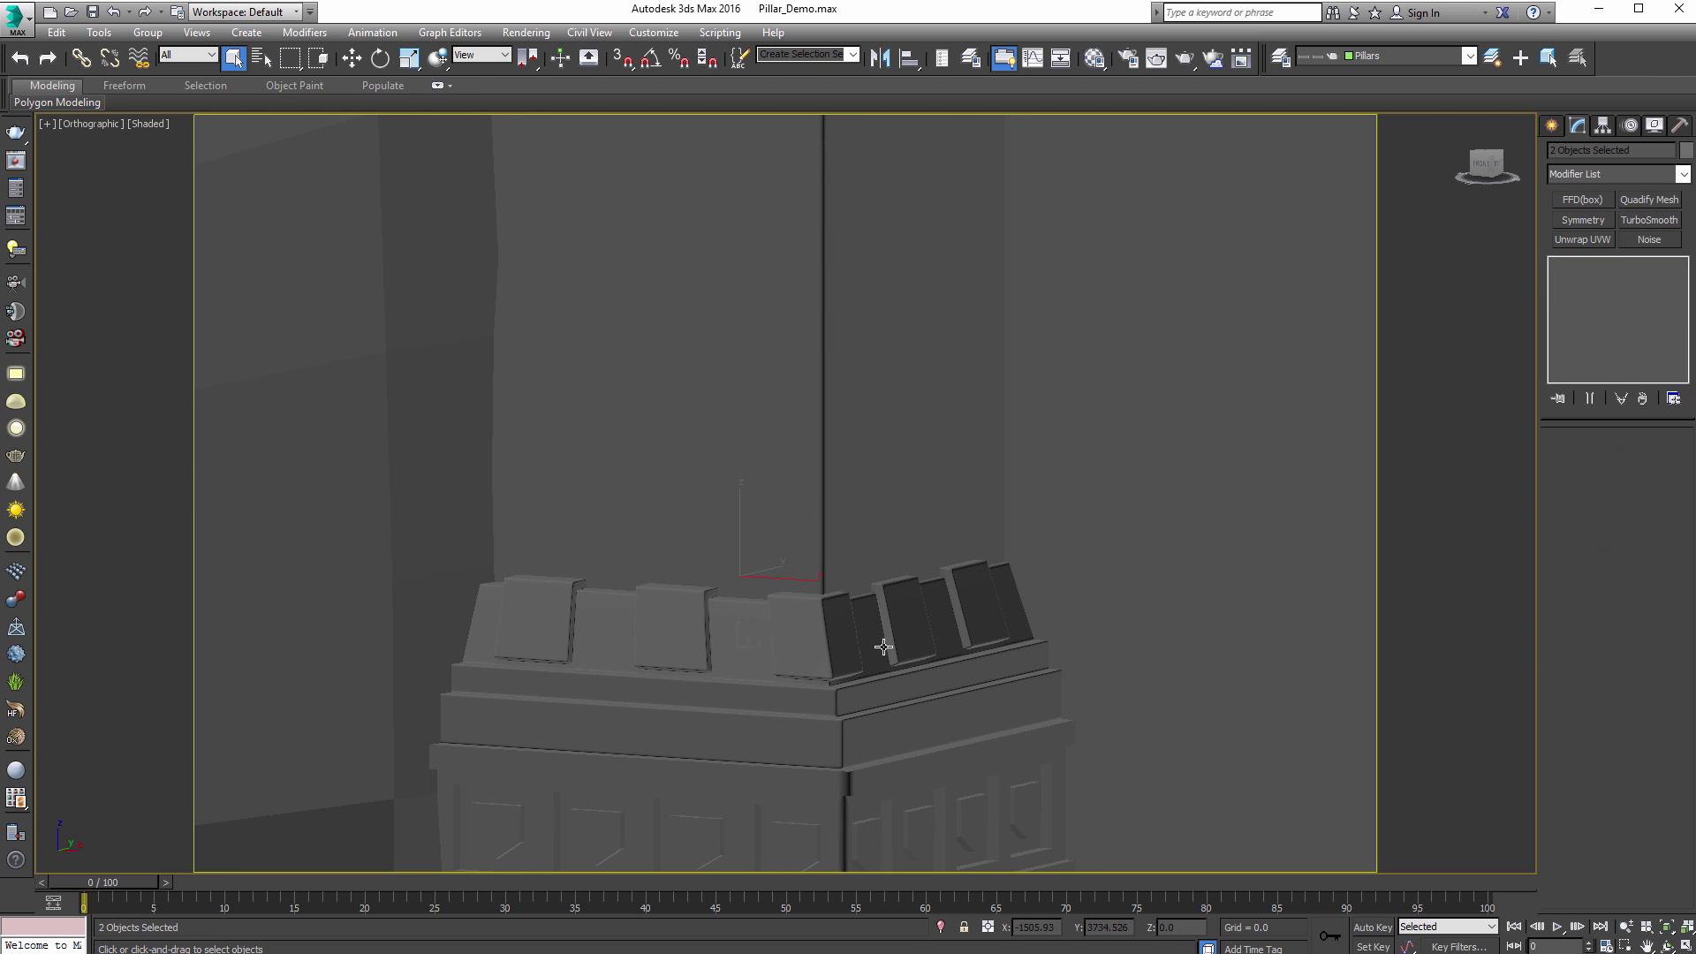
pyautogui.click(18, 18)
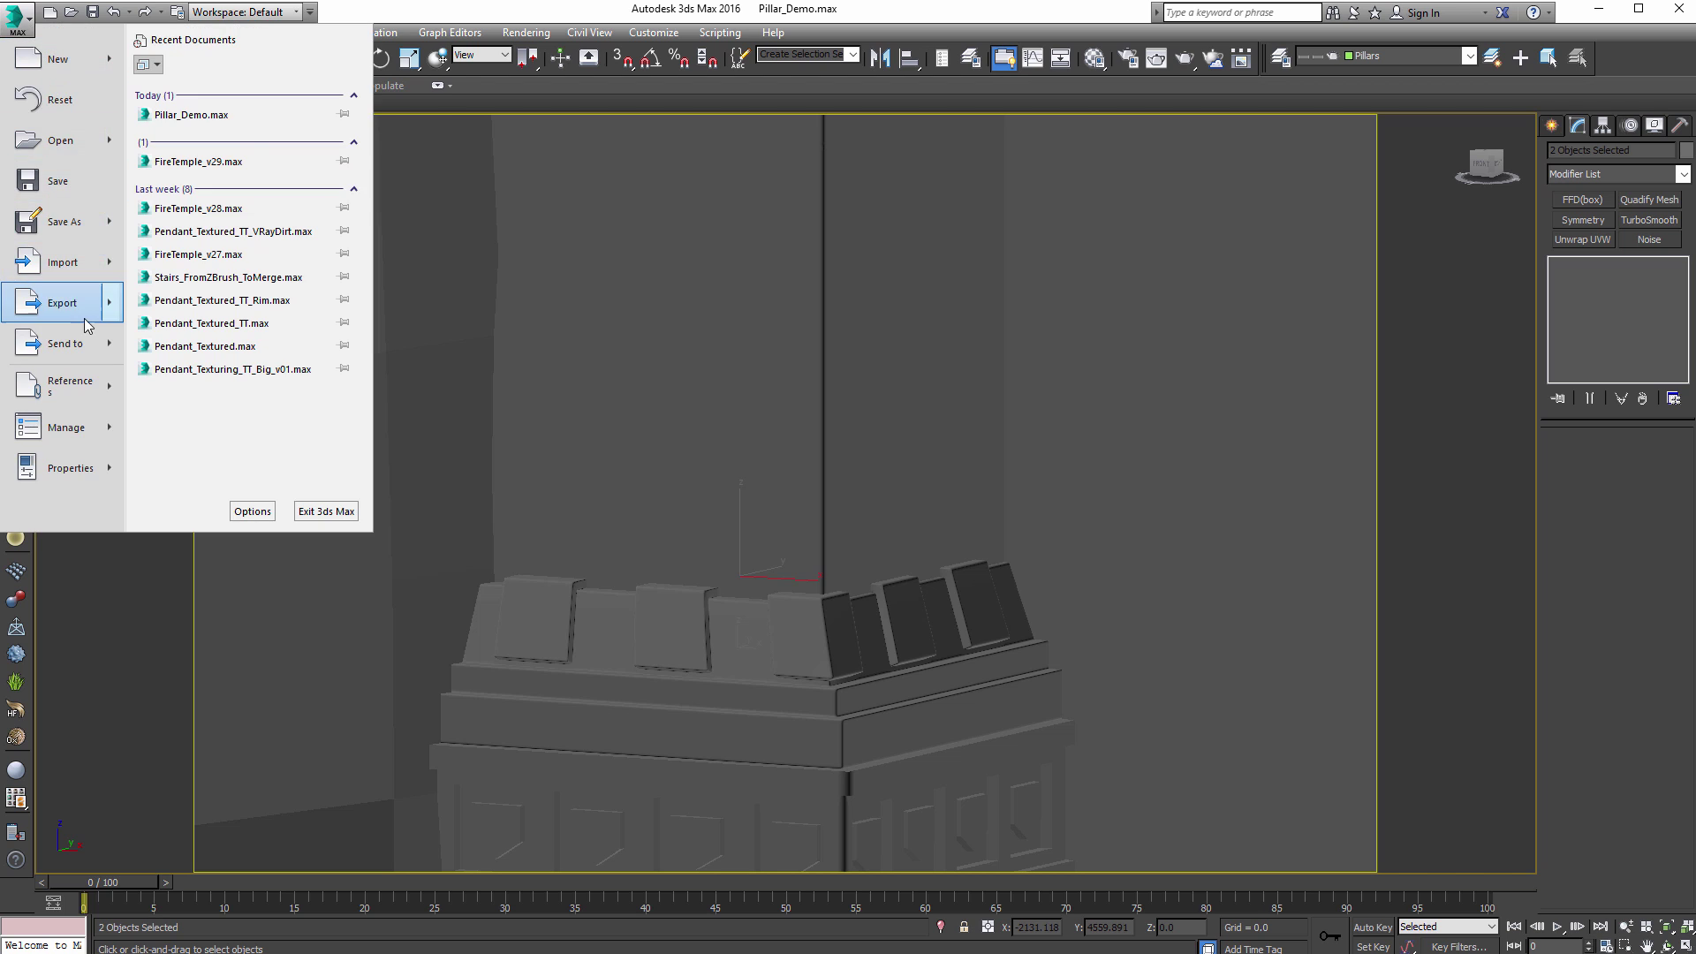
pyautogui.moveTo(89, 316)
pyautogui.click(31, 159)
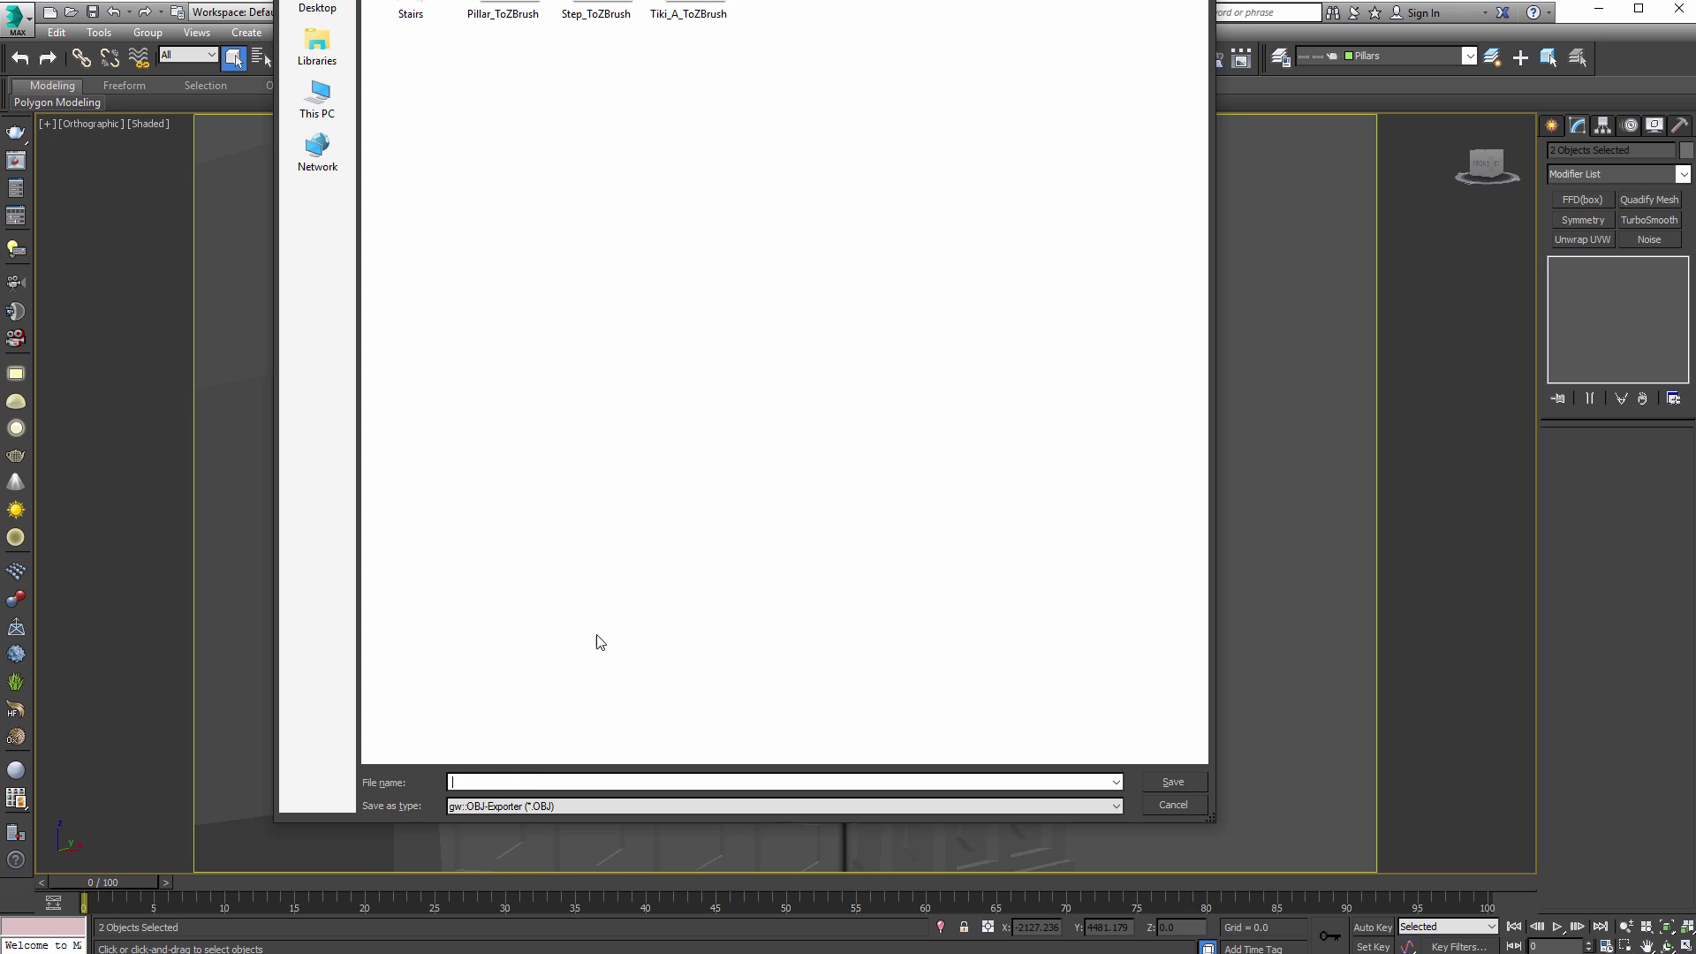
pyautogui.click(1173, 804)
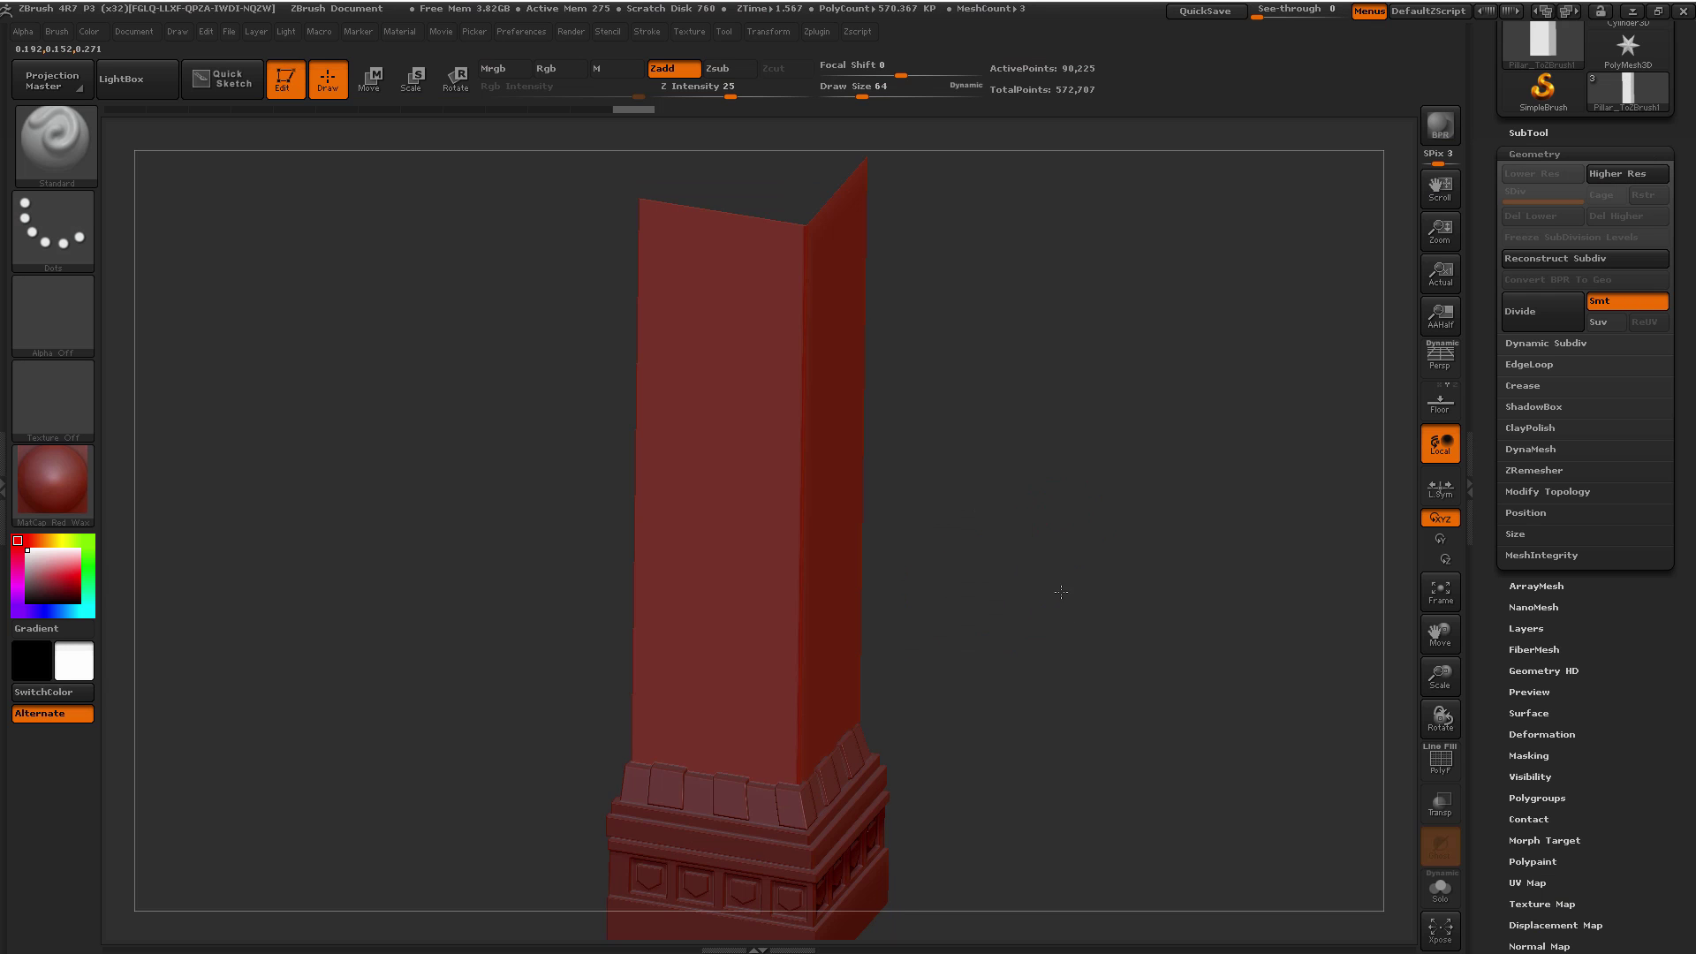
# Step: Switch to ZBrush, view the imported pillar from the front corner and list its subtools
pyautogui.moveTo(1061, 591); pyautogui.dragTo(1146, 495)
pyautogui.click(1516, 133)
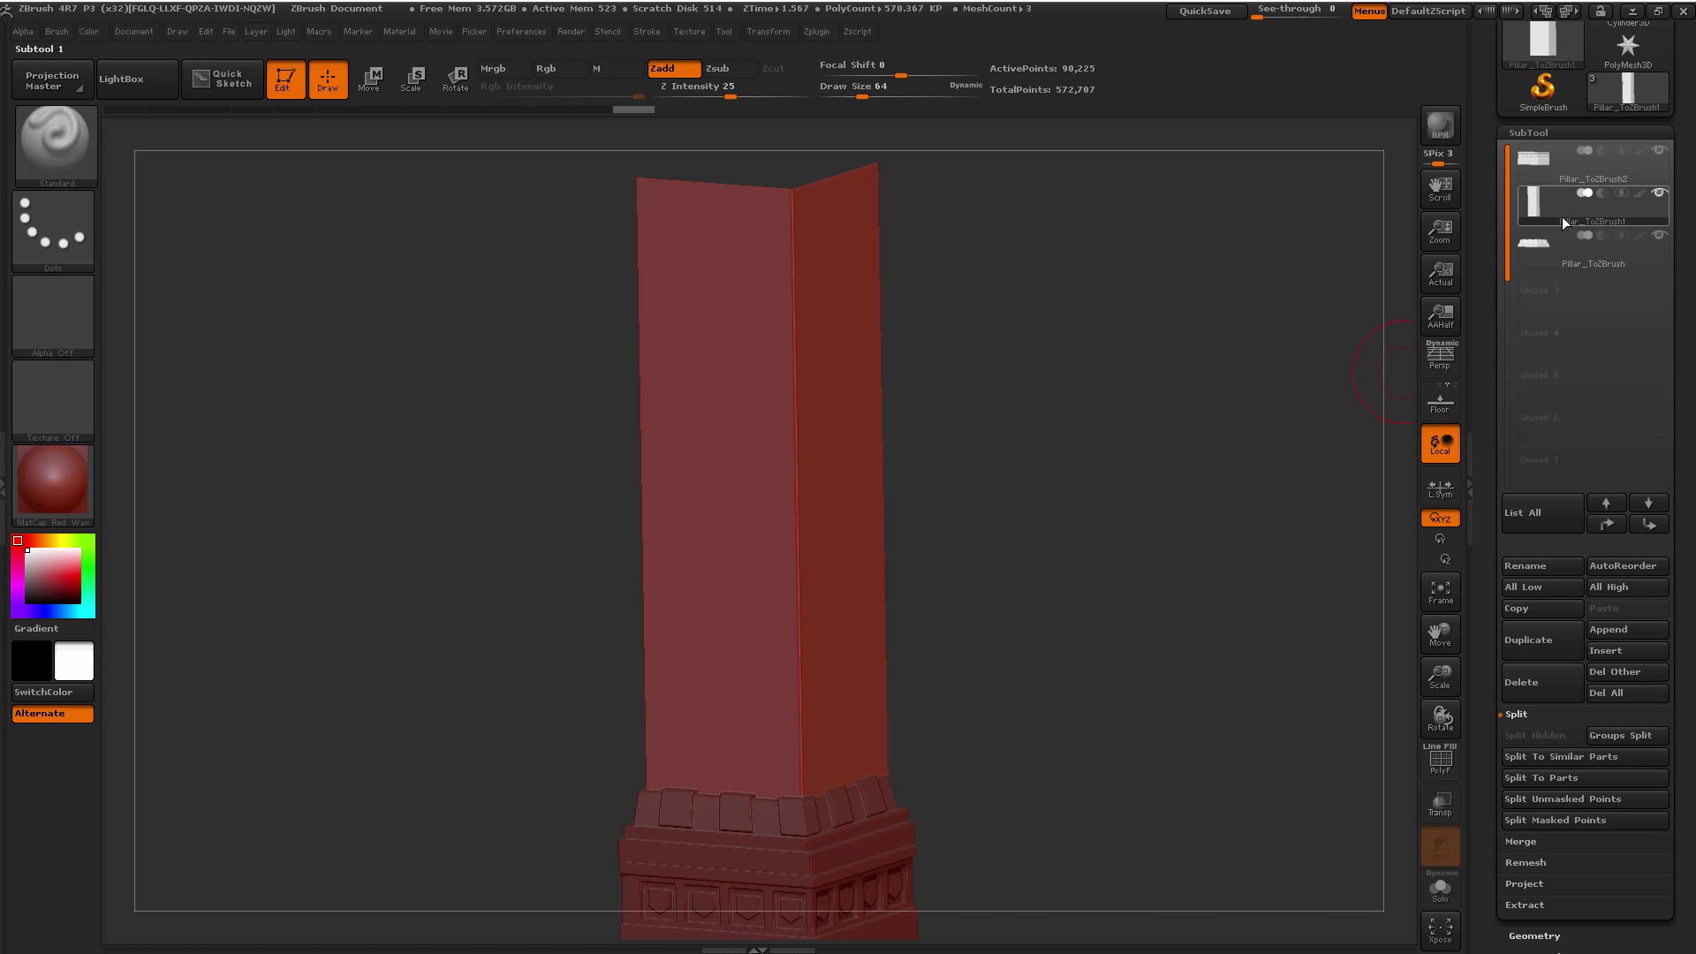
# Step: Try a Standard brush stroke across the pillar shaft's corner and undo it
pyautogui.moveTo(767, 542); pyautogui.dragTo(861, 424)
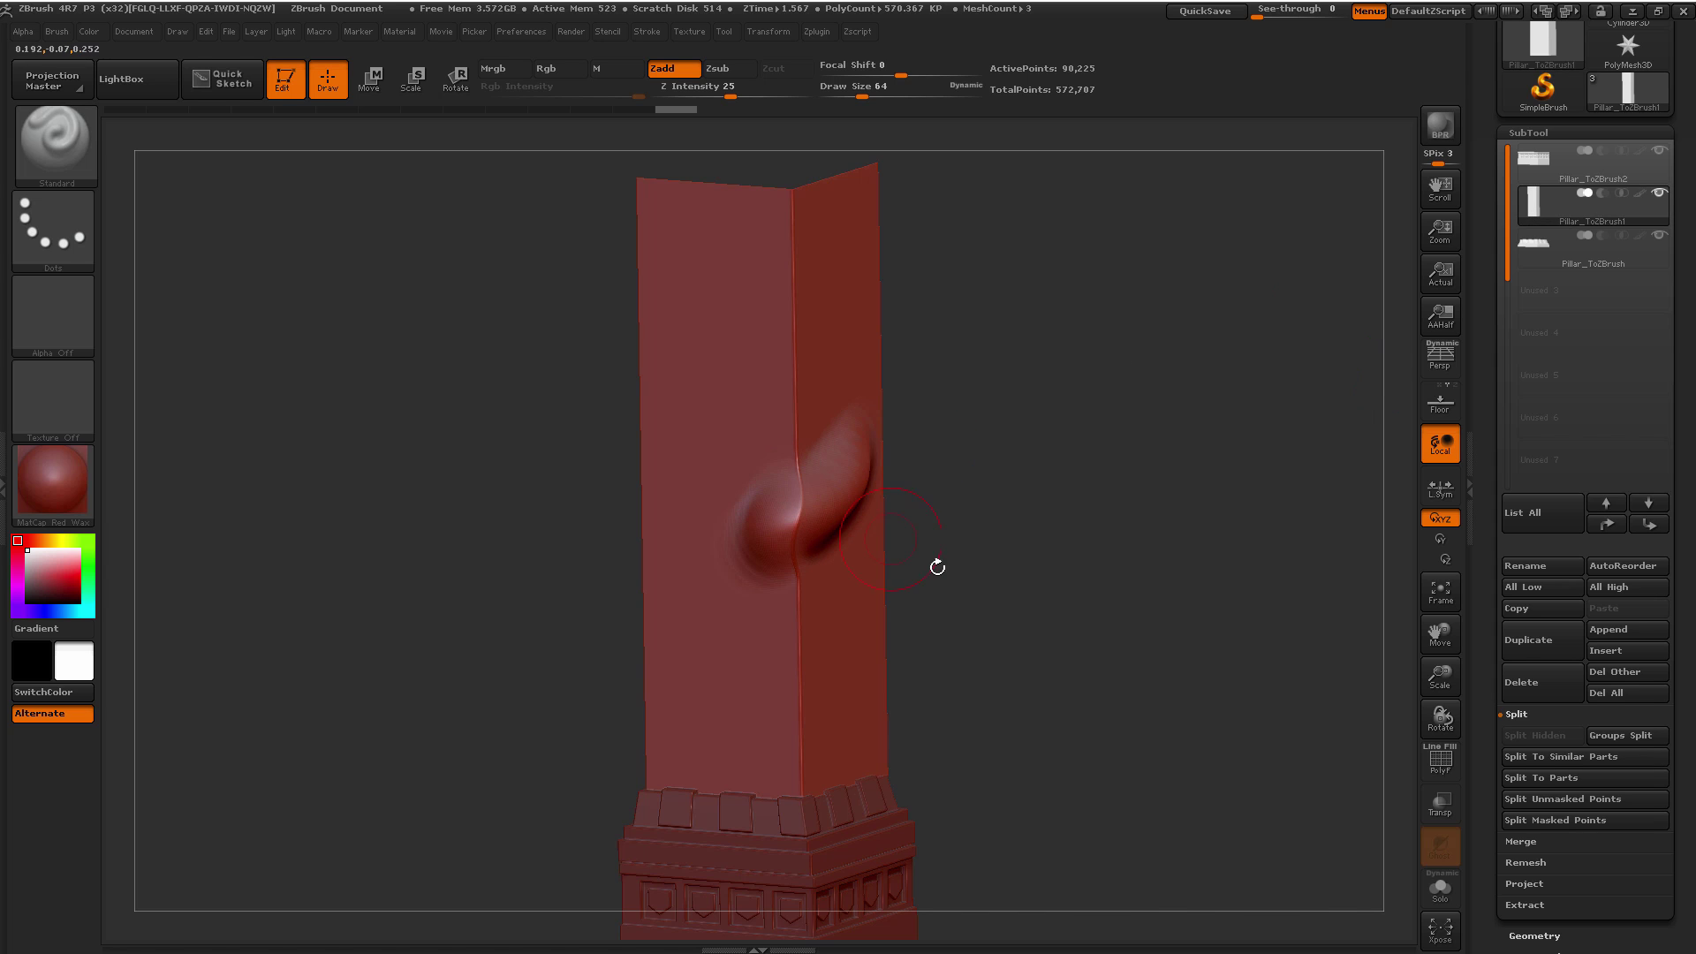
pyautogui.hotkey('ctrl', 'z')
pyautogui.moveTo(1011, 564); pyautogui.dragTo(1018, 554)
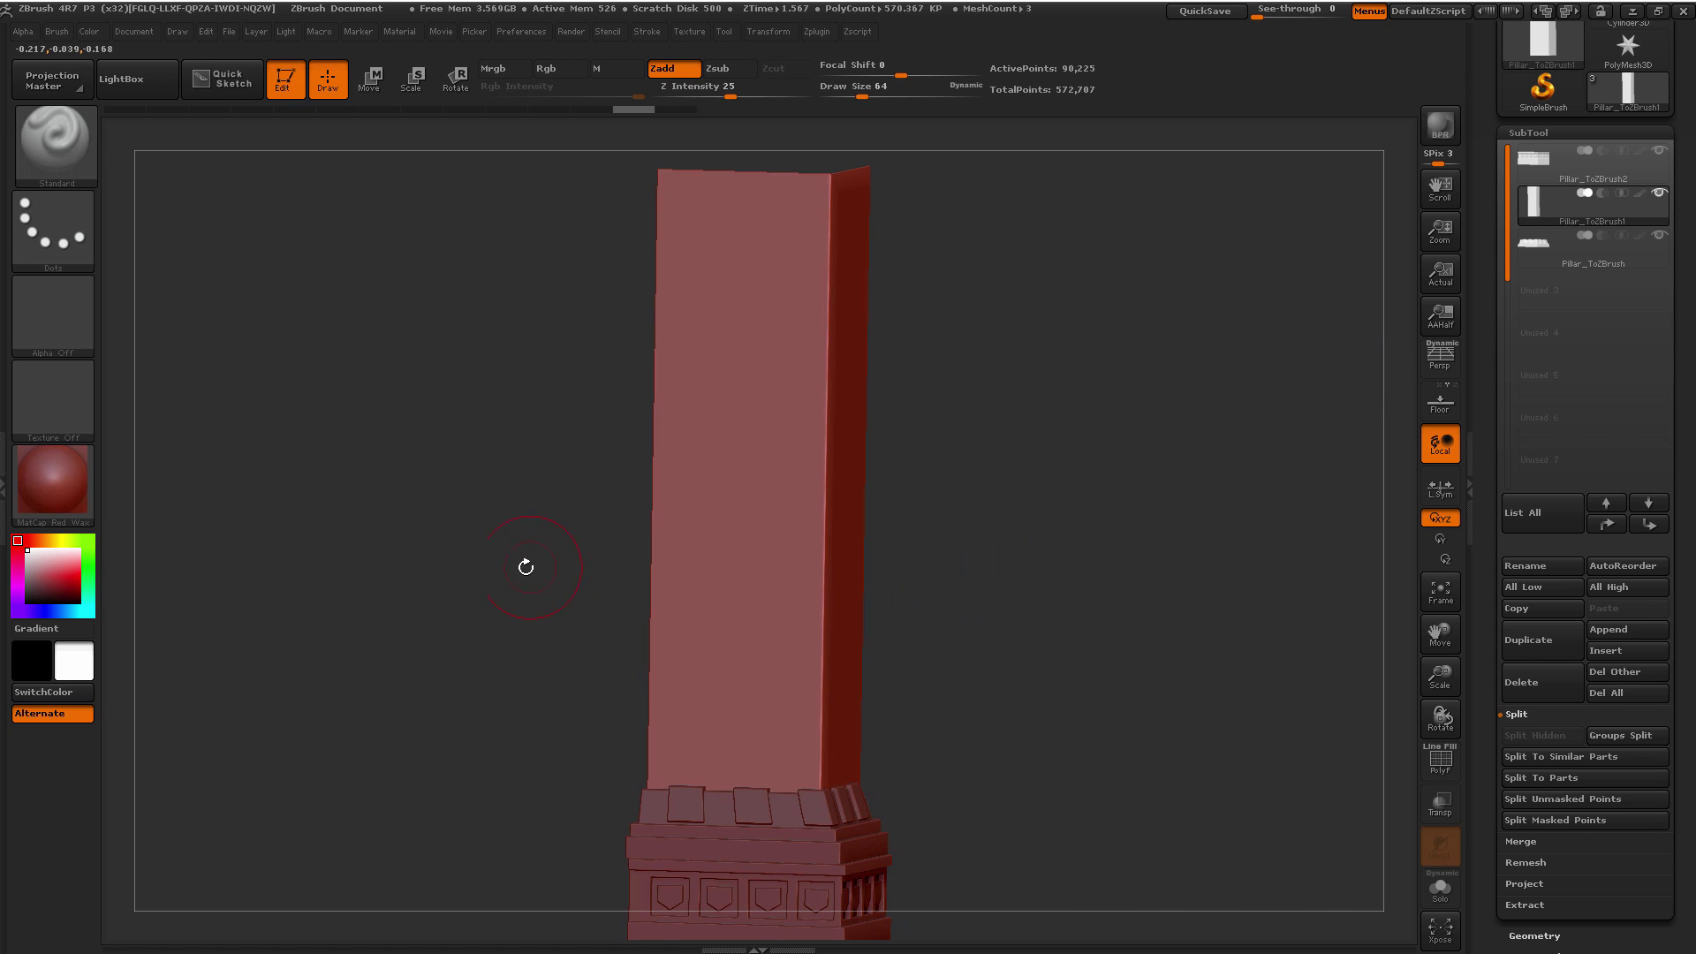
pyautogui.moveTo(498, 572); pyautogui.dragTo(479, 564)
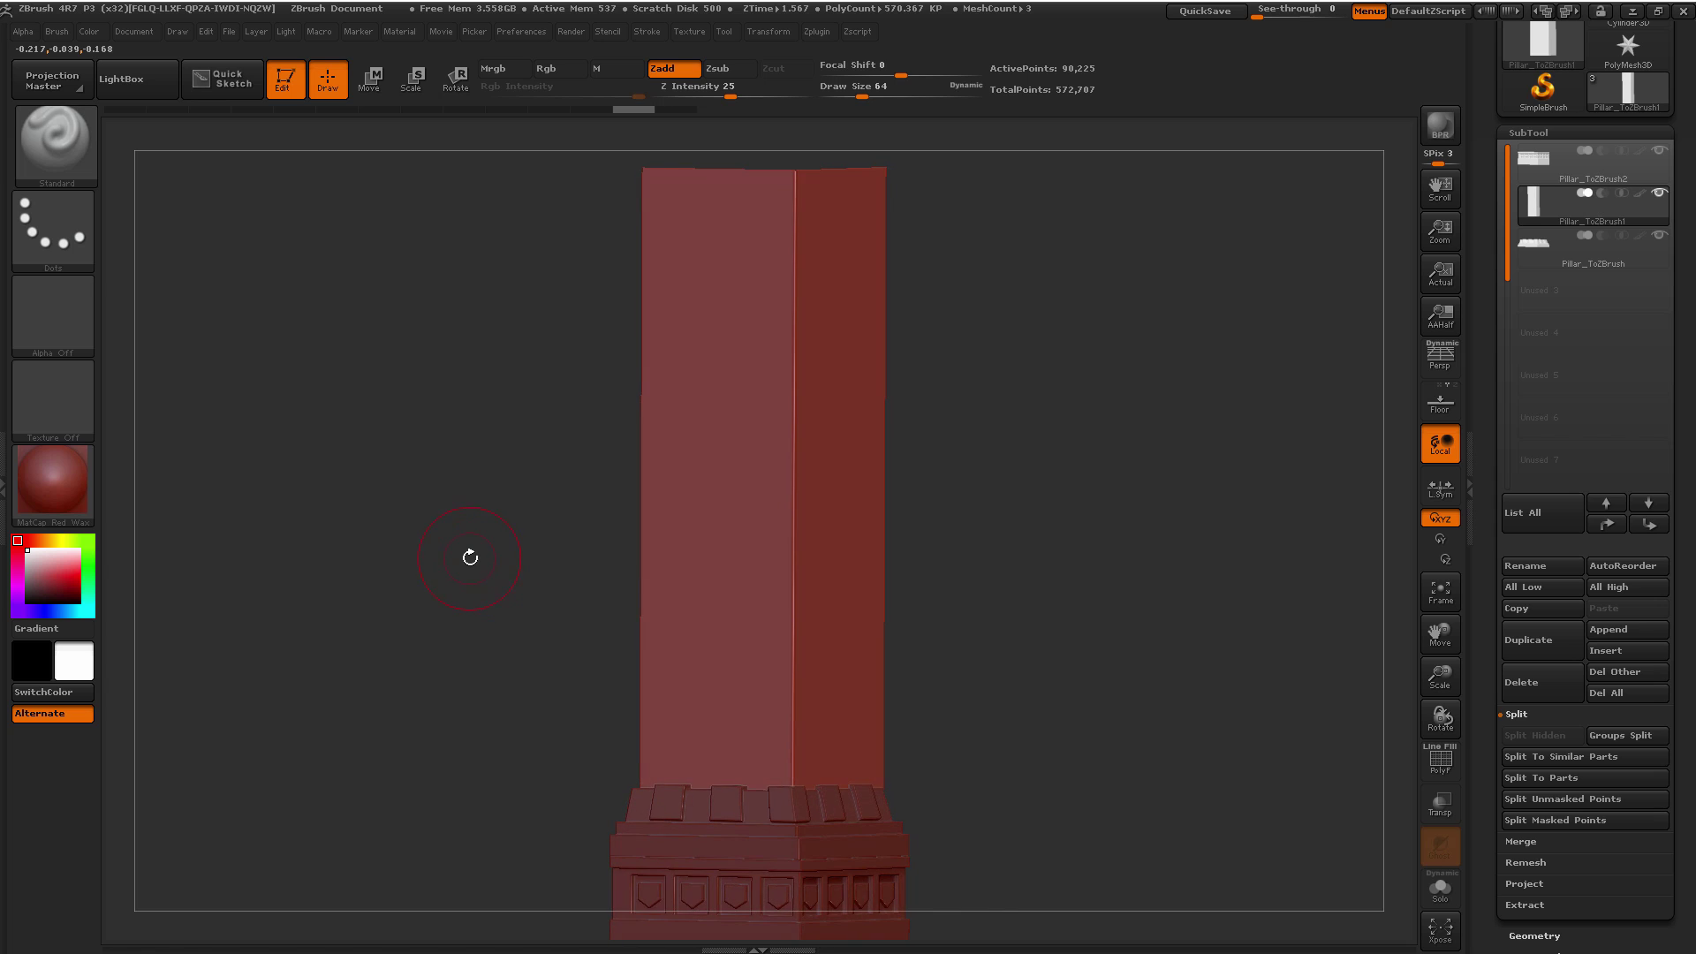
pyautogui.keyDown('ctrl'); pyautogui.moveTo(470, 559); pyautogui.dragTo(495, 606, button='right'); pyautogui.keyUp('ctrl')
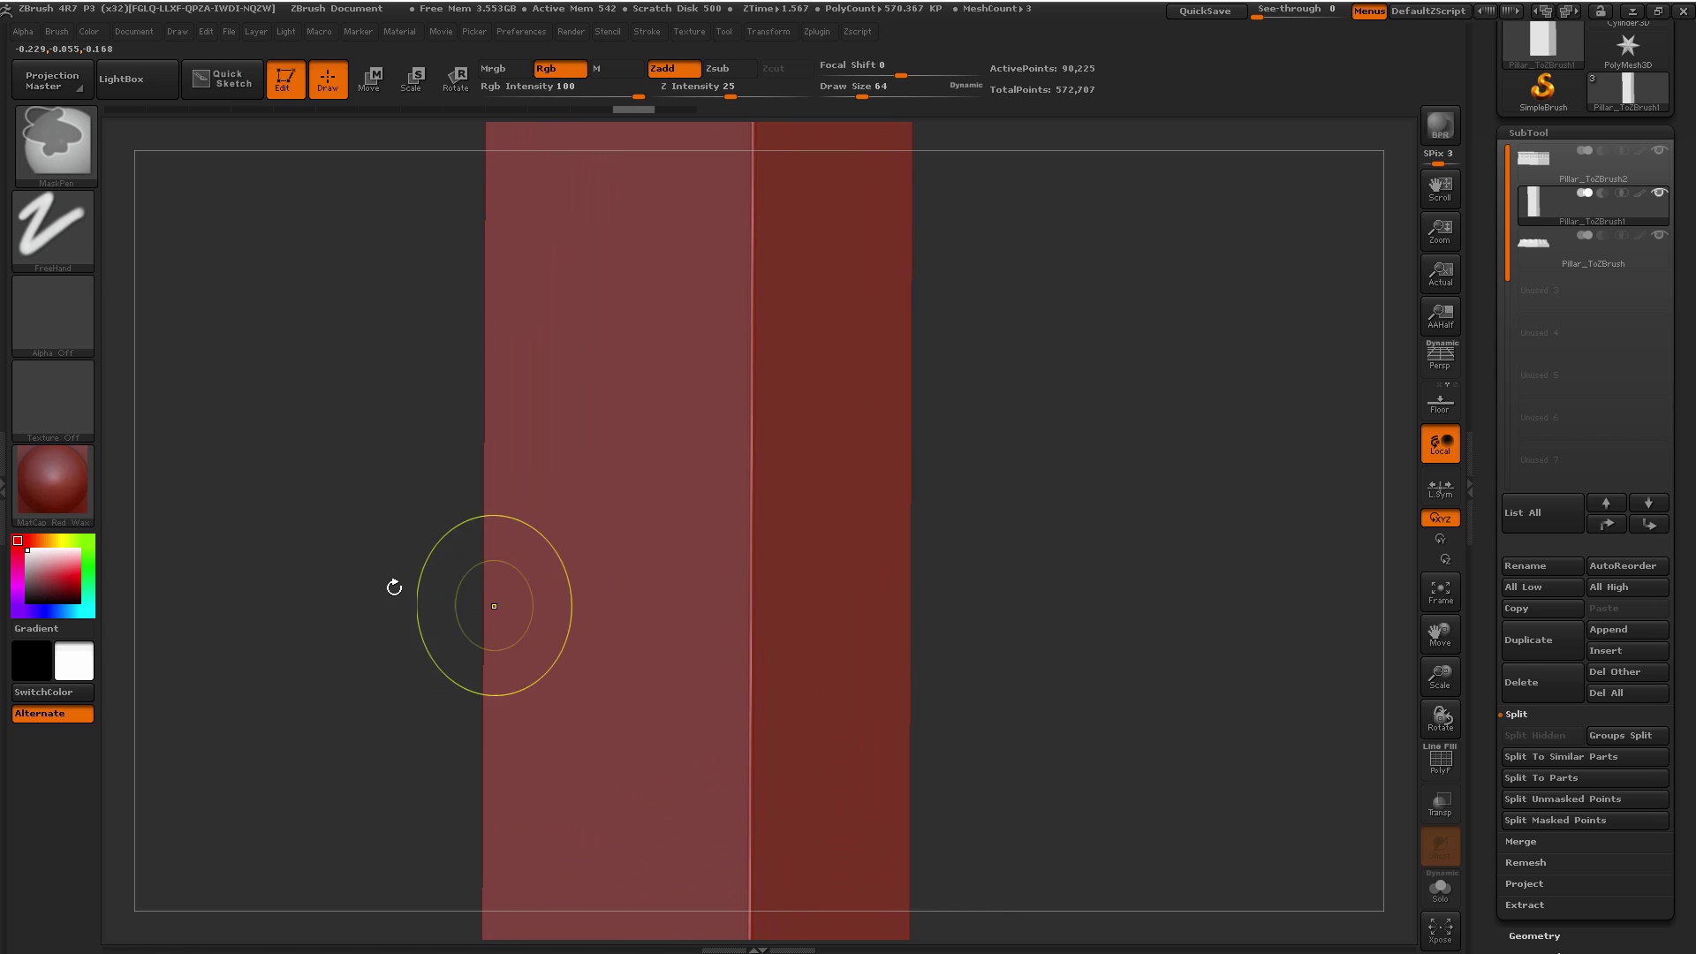
# Step: Open the side tray and dock the Alpha palette in it in place of the Material palette
pyautogui.click(5, 476)
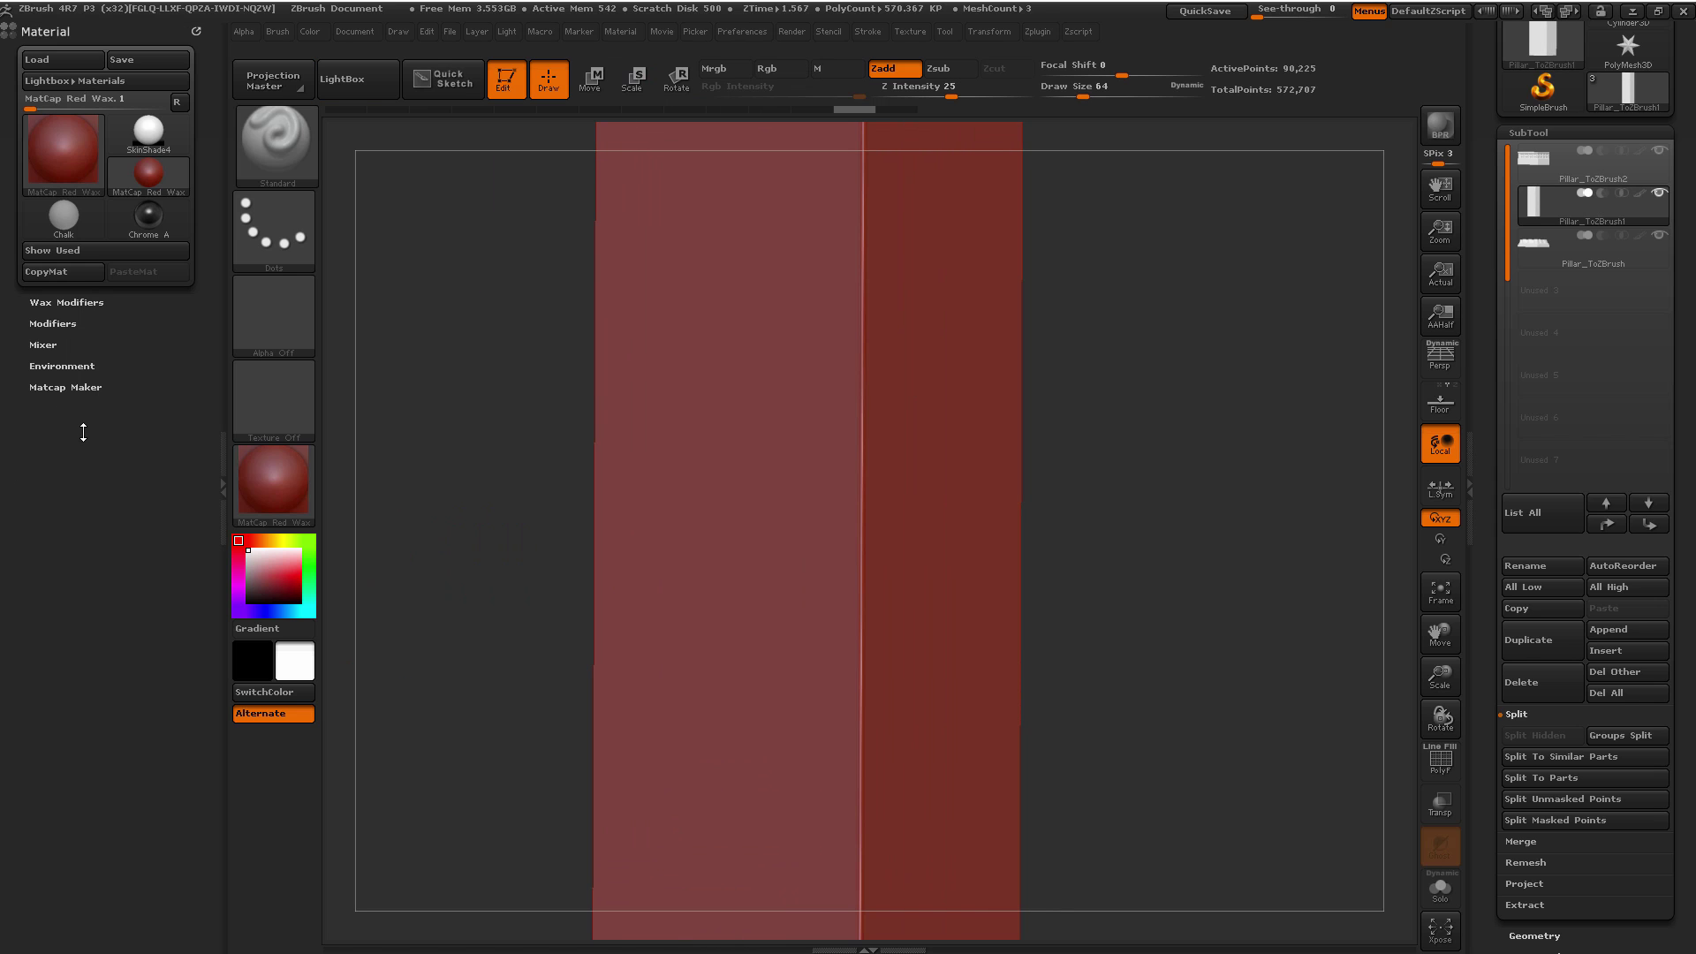
pyautogui.click(203, 35)
pyautogui.click(246, 35)
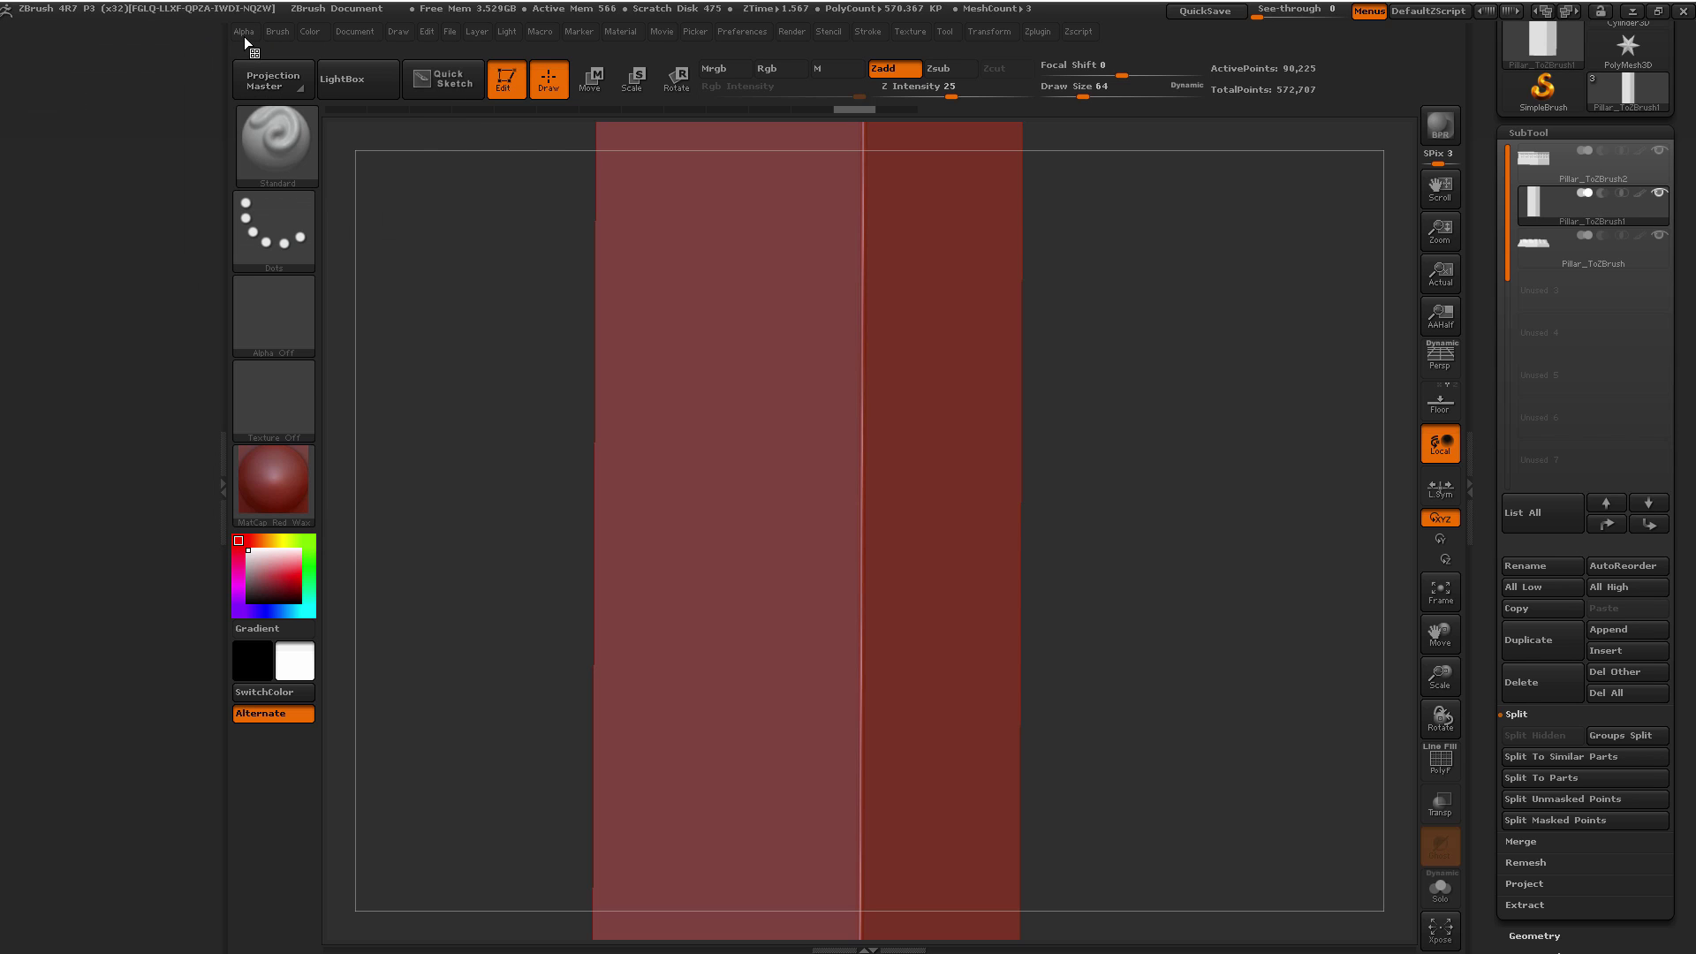
pyautogui.click(245, 35)
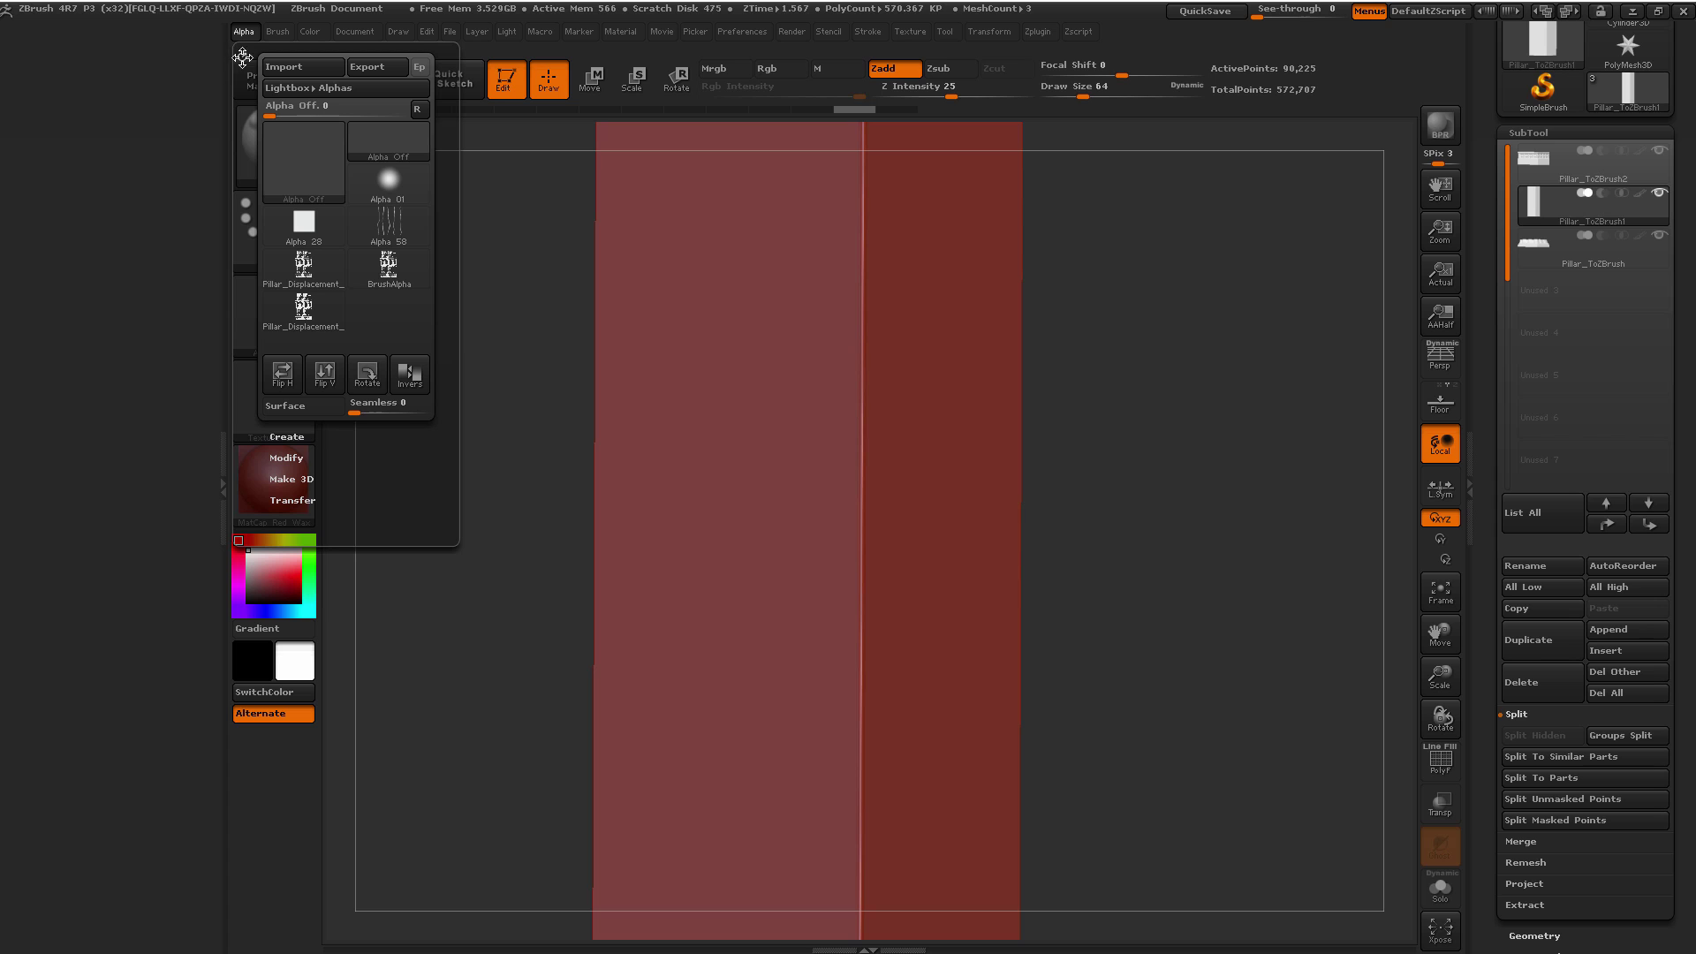
pyautogui.moveTo(242, 58); pyautogui.dragTo(79, 71)
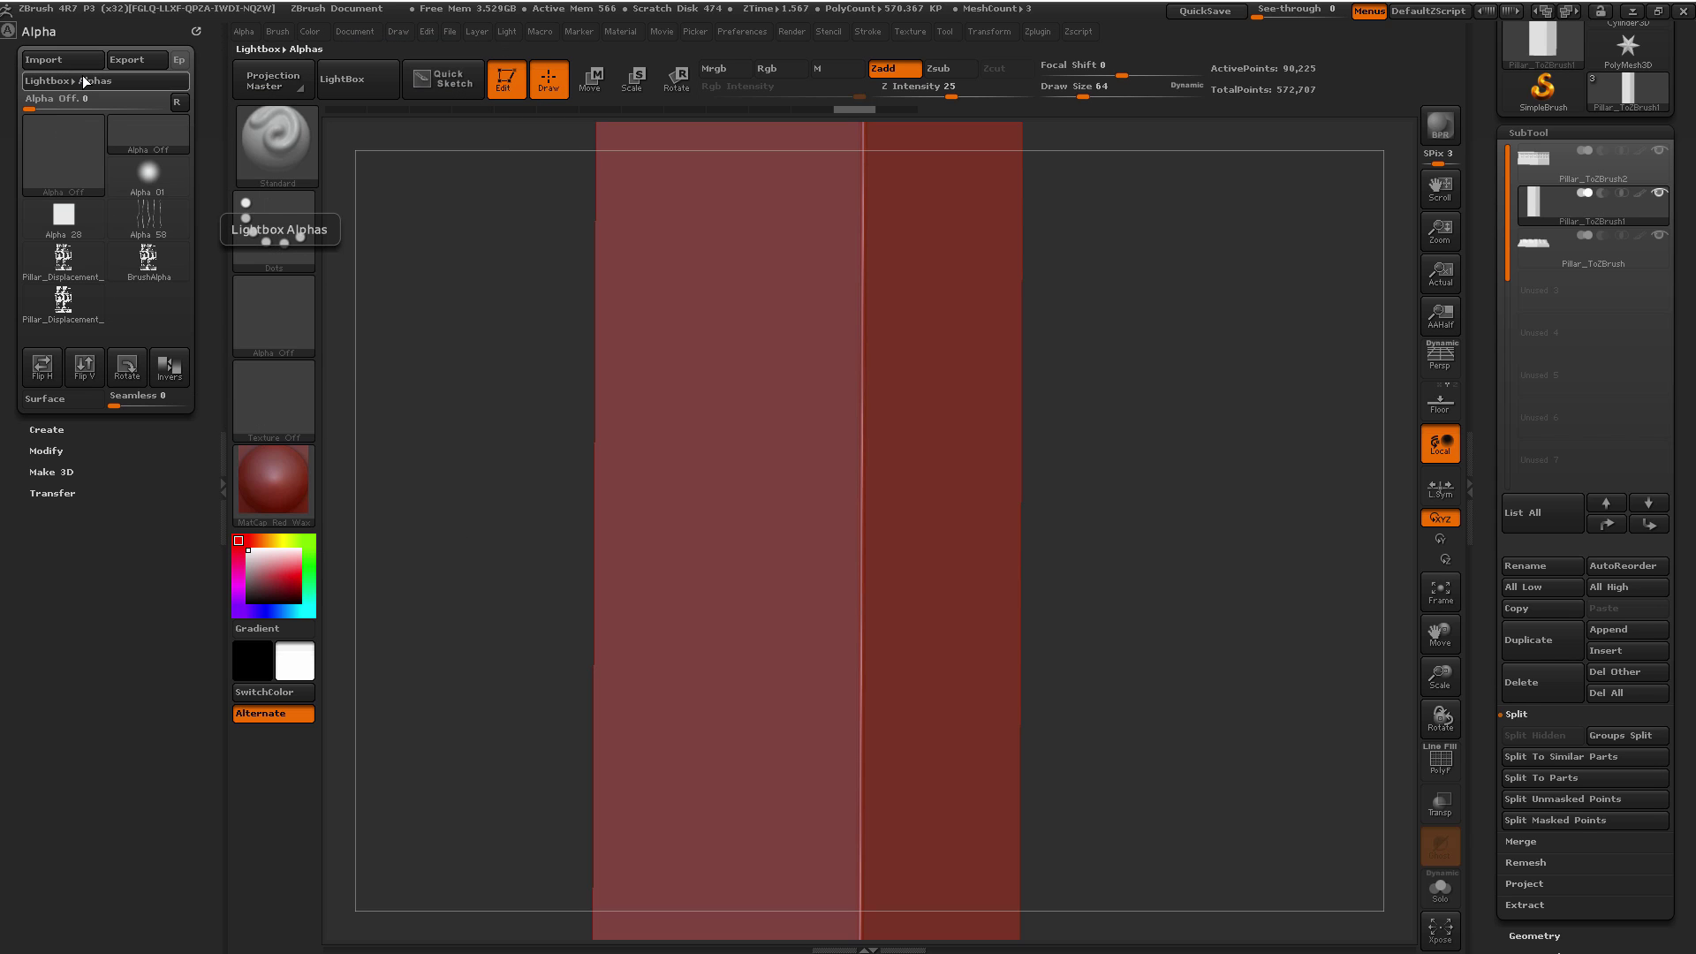
# Step: Import the Pillar_Displacement_Mask image as an alpha
pyautogui.click(61, 59)
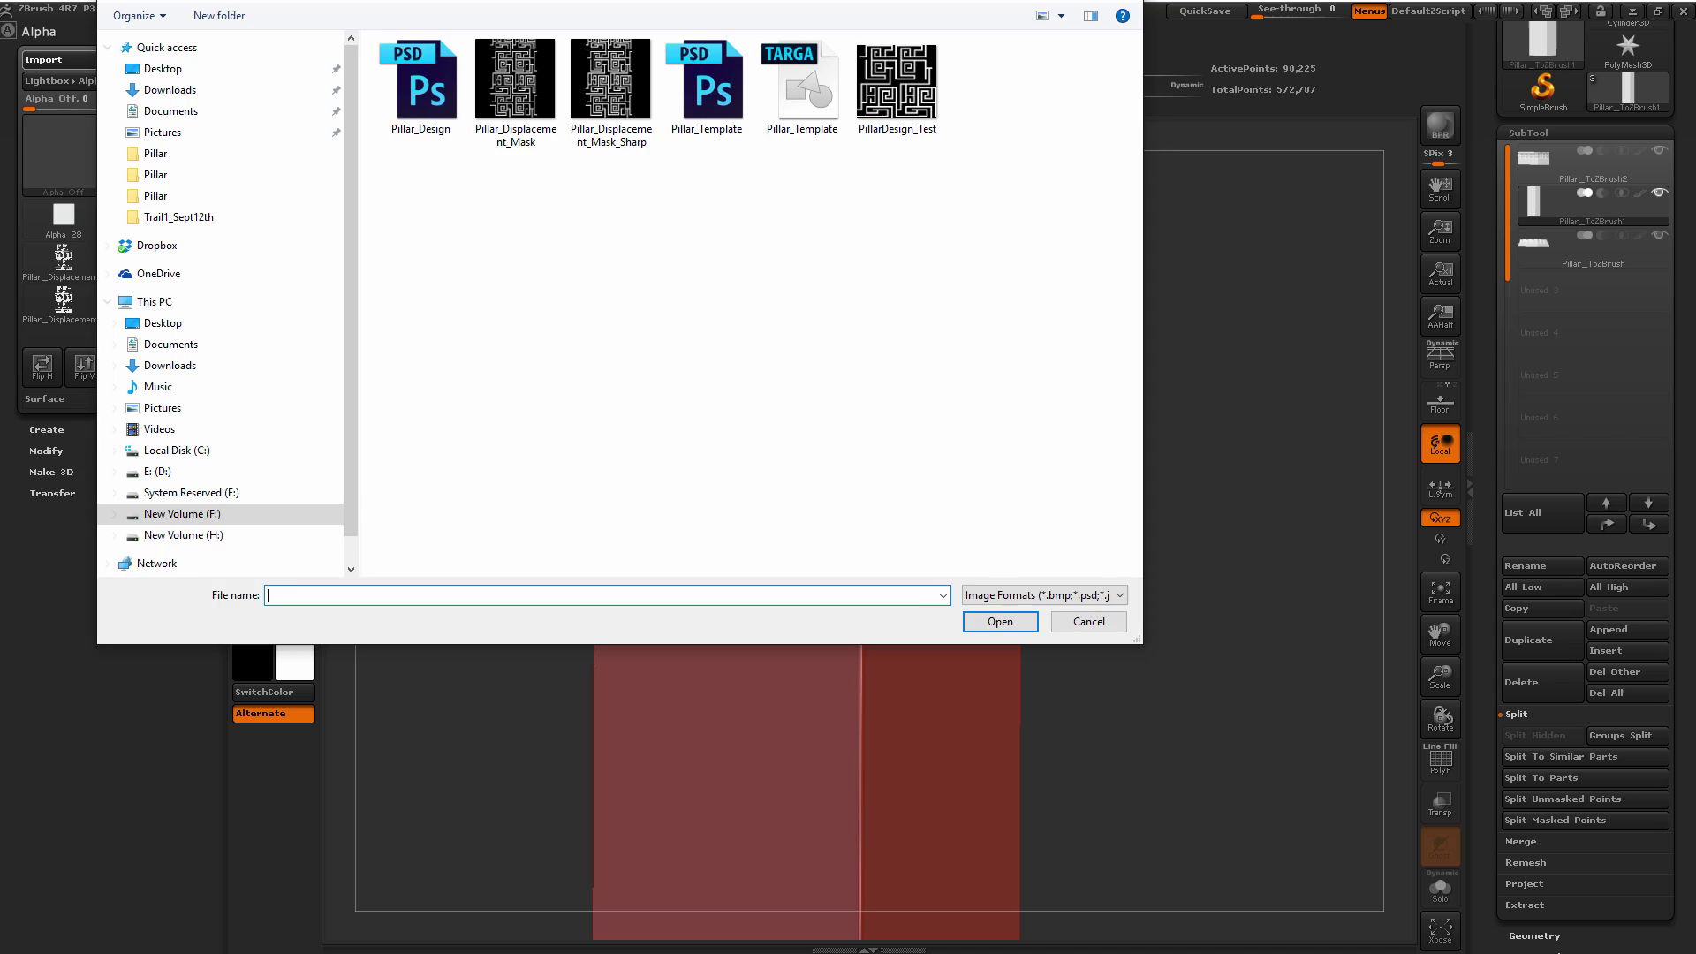
pyautogui.click(607, 101)
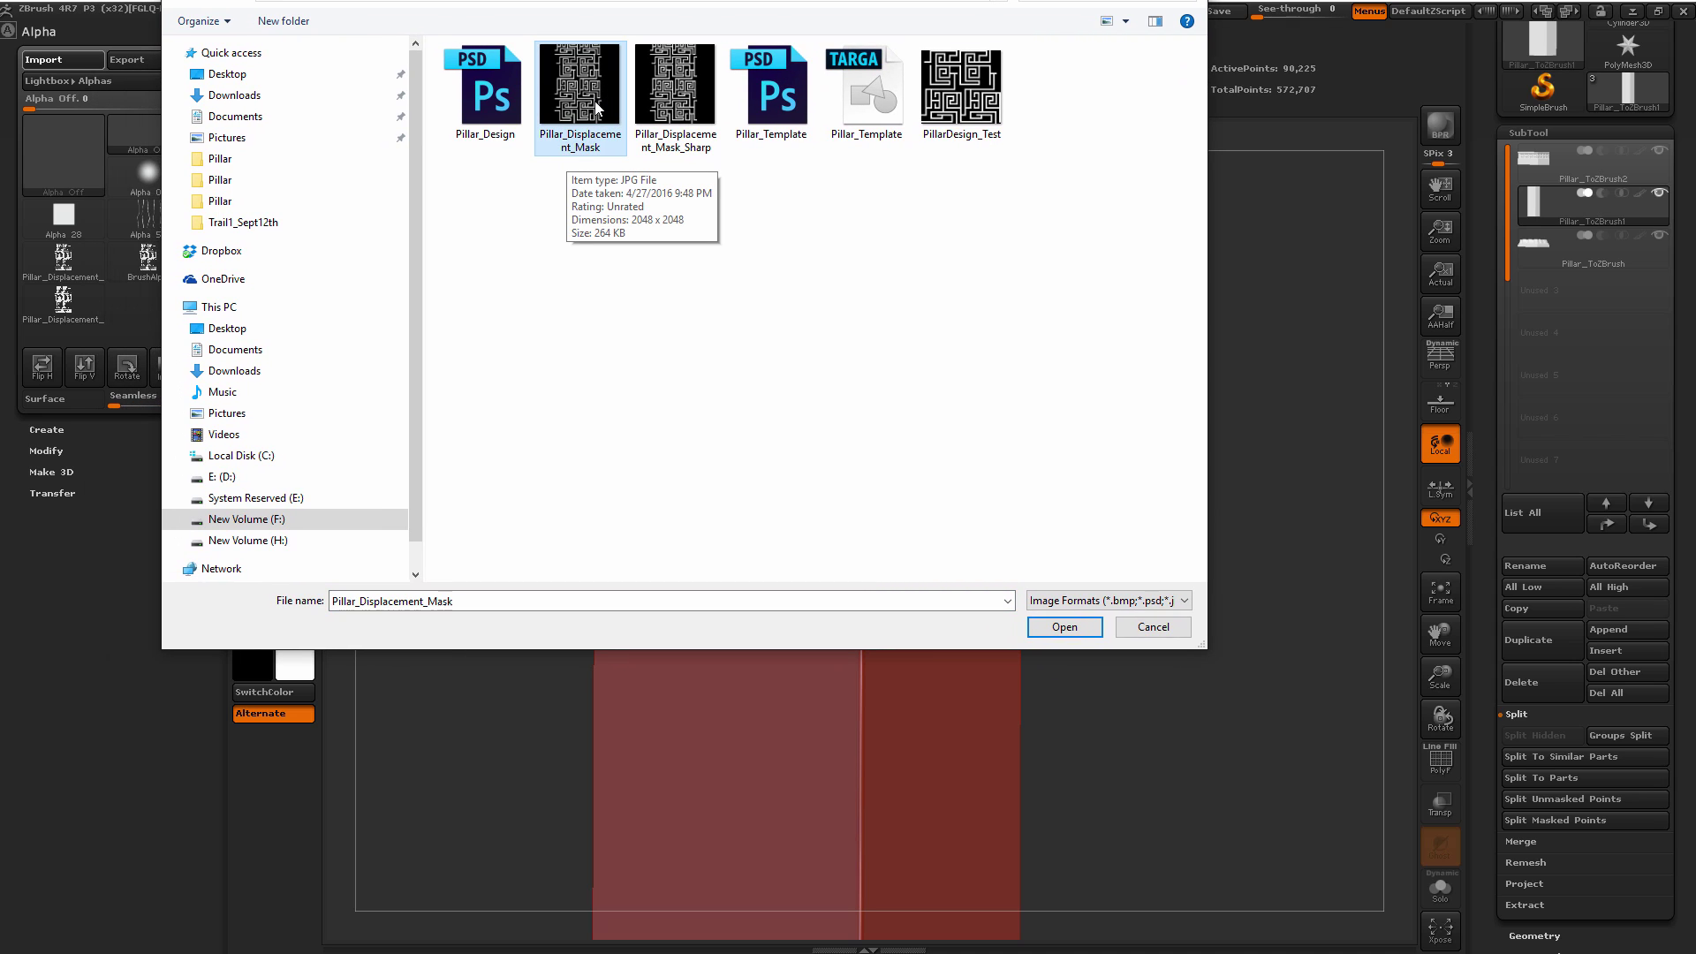
pyautogui.click(1093, 625)
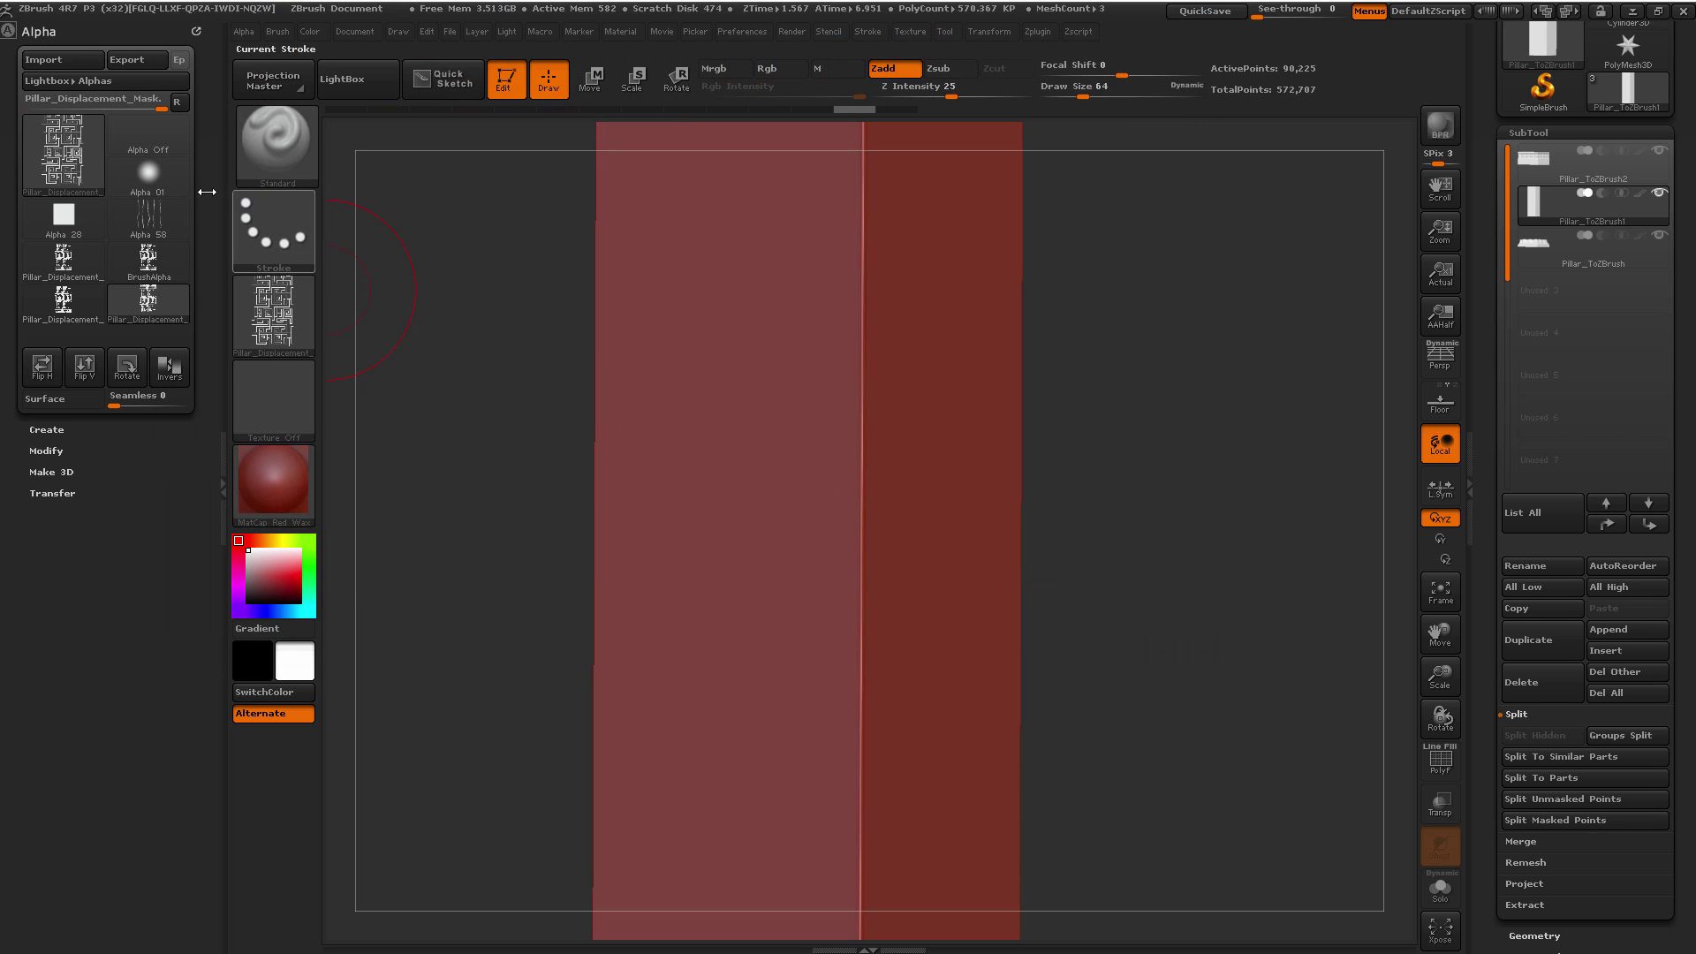
# Step: Import the Pillar_Displacement_Mask_Sharp image as an alpha and flip it vertically
pyautogui.click(55, 62)
pyautogui.click(671, 92)
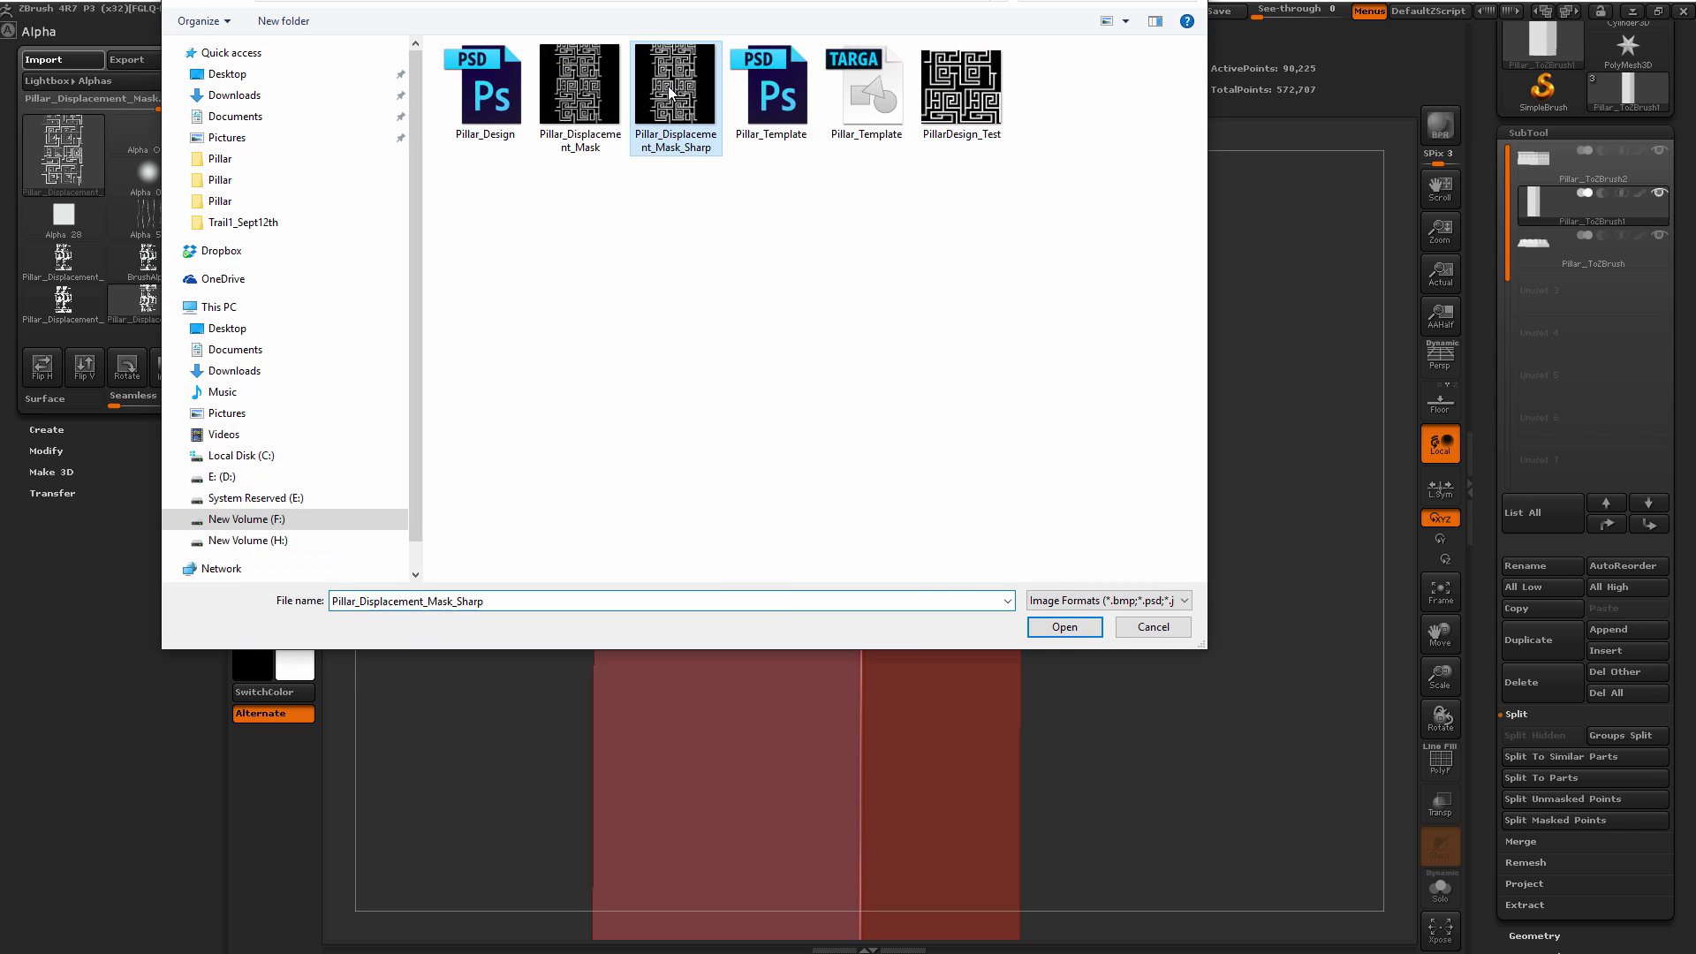
pyautogui.click(1064, 623)
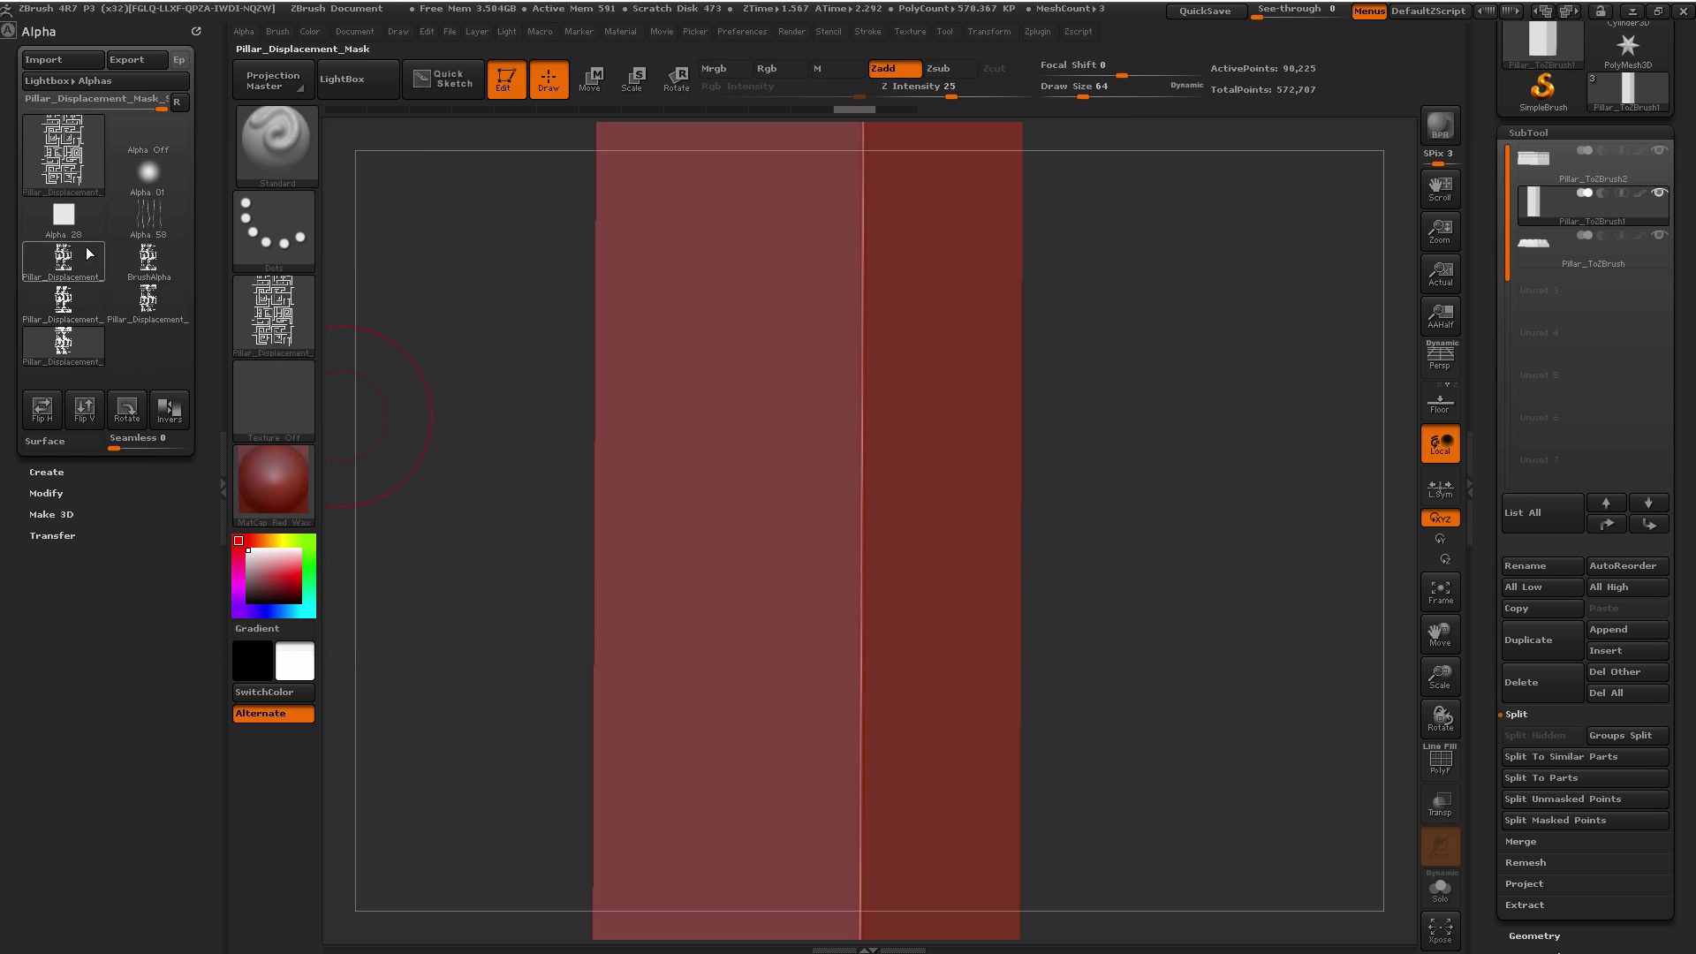
pyautogui.click(86, 410)
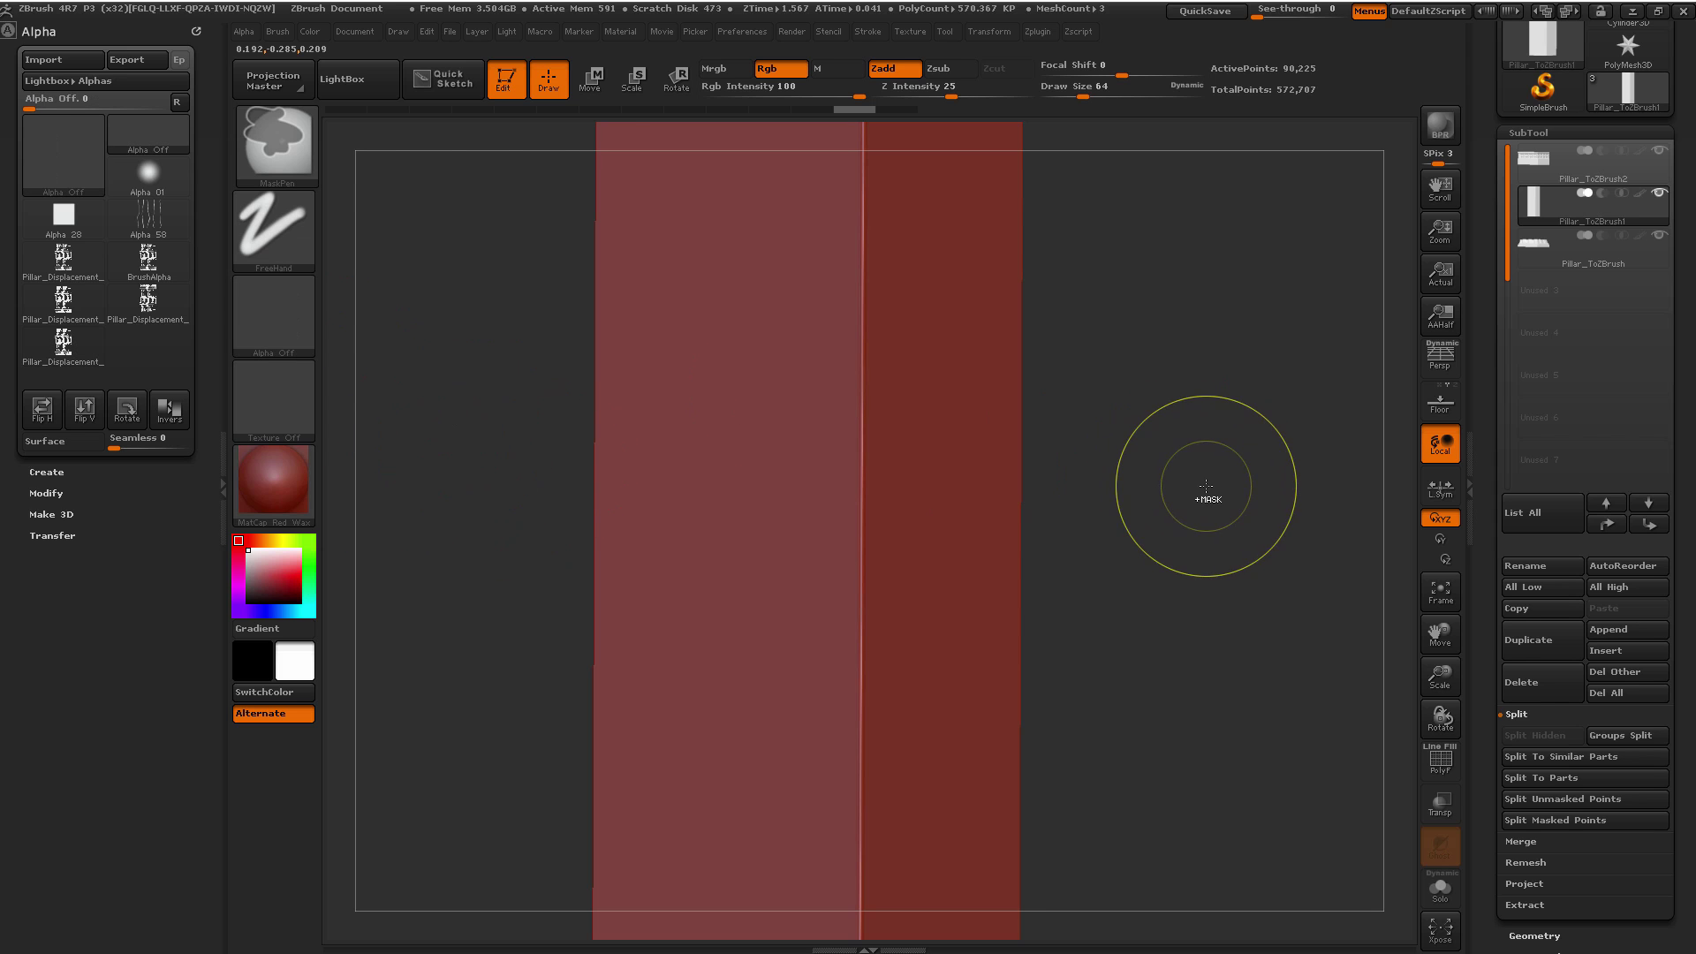
pyautogui.keyDown('ctrl'); pyautogui.moveTo(1207, 486); pyautogui.dragTo(1156, 429, button='right'); pyautogui.keyUp('ctrl')
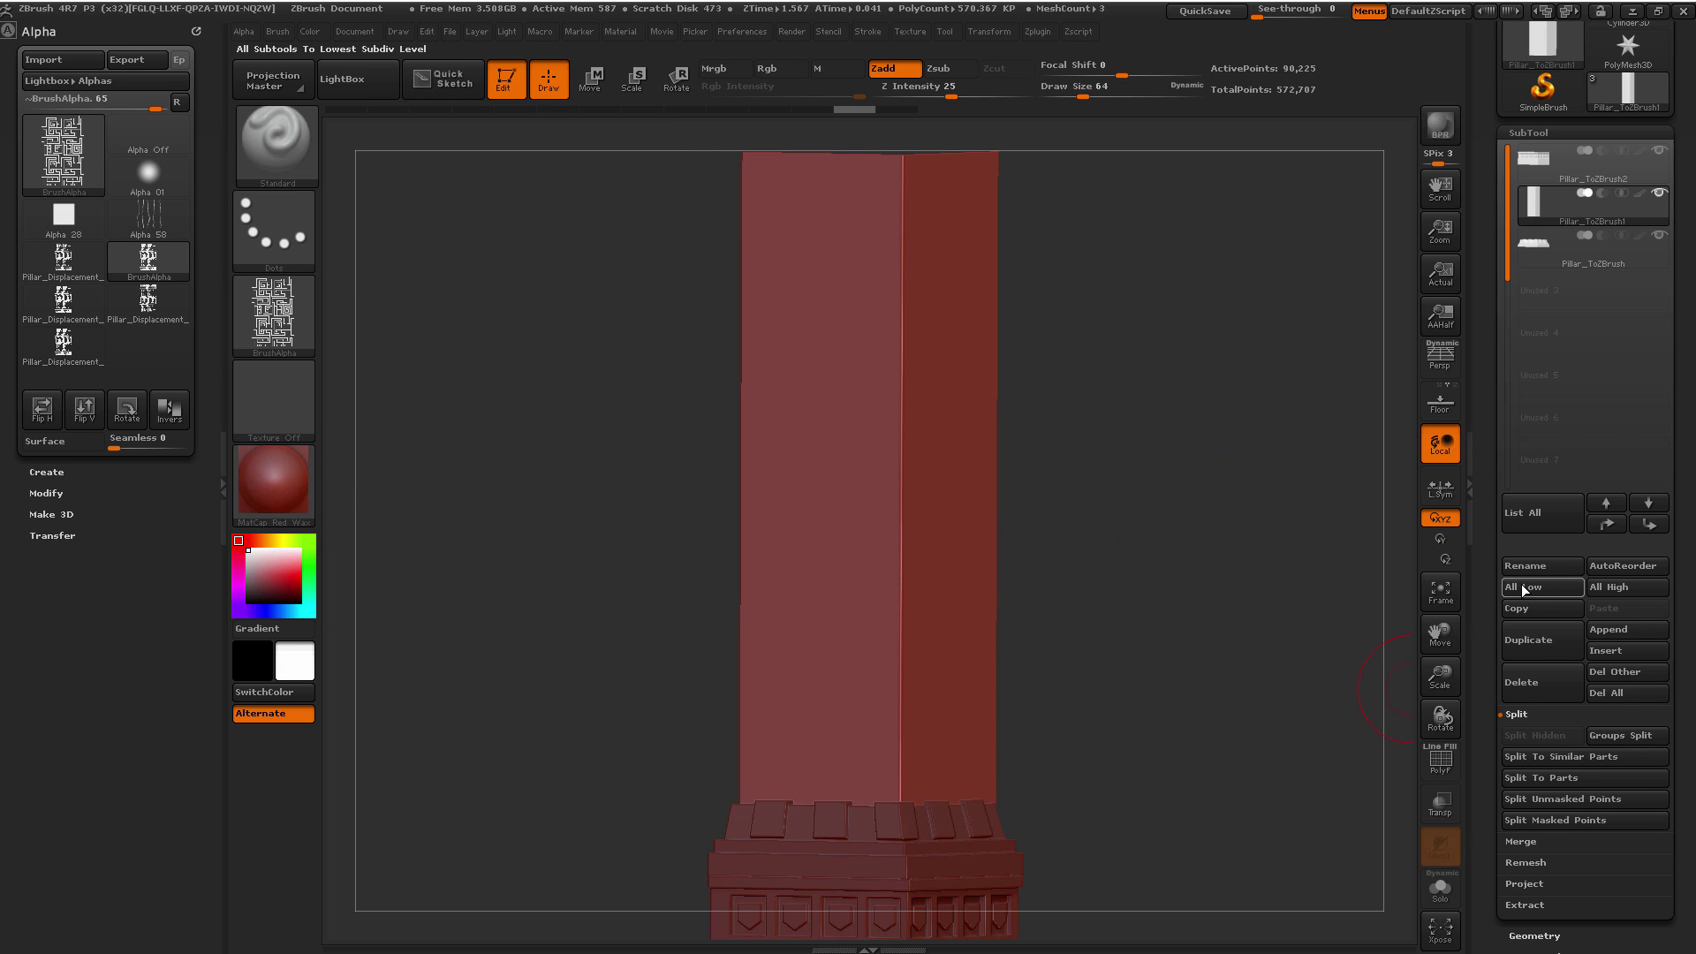
# Step: Mask the pillar shaft by alpha with the maze BrushAlpha and check the pattern around its corner
pyautogui.moveTo(1495, 585); pyautogui.dragTo(1480, 807)
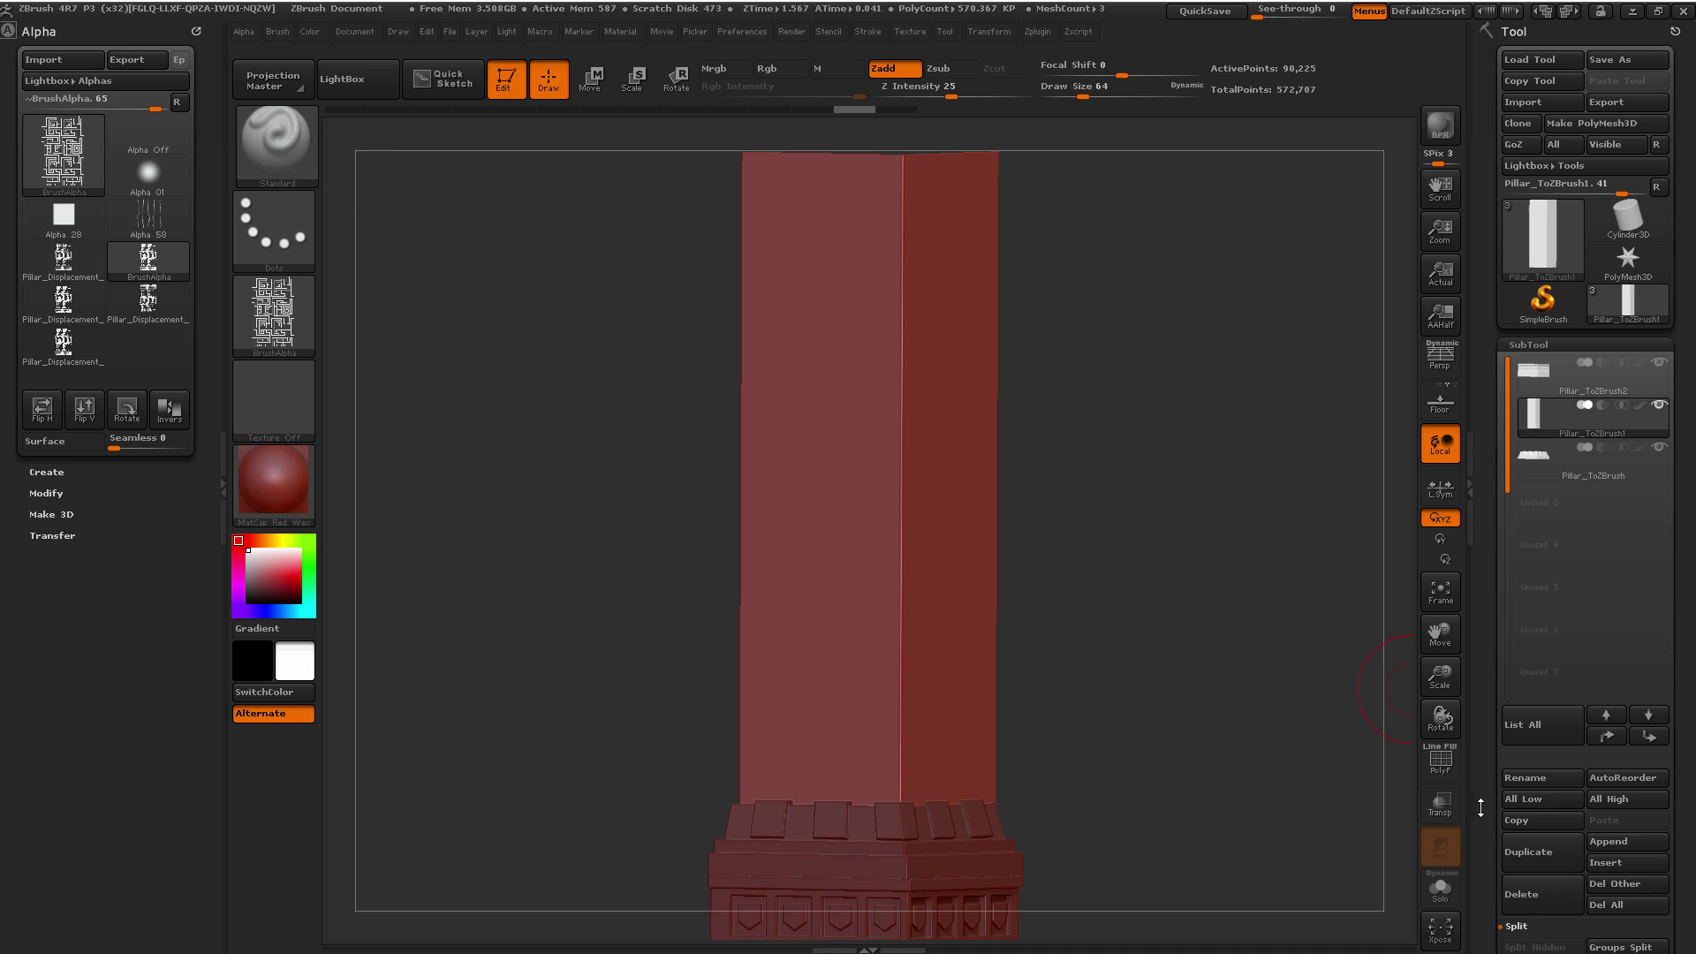
pyautogui.click(1527, 346)
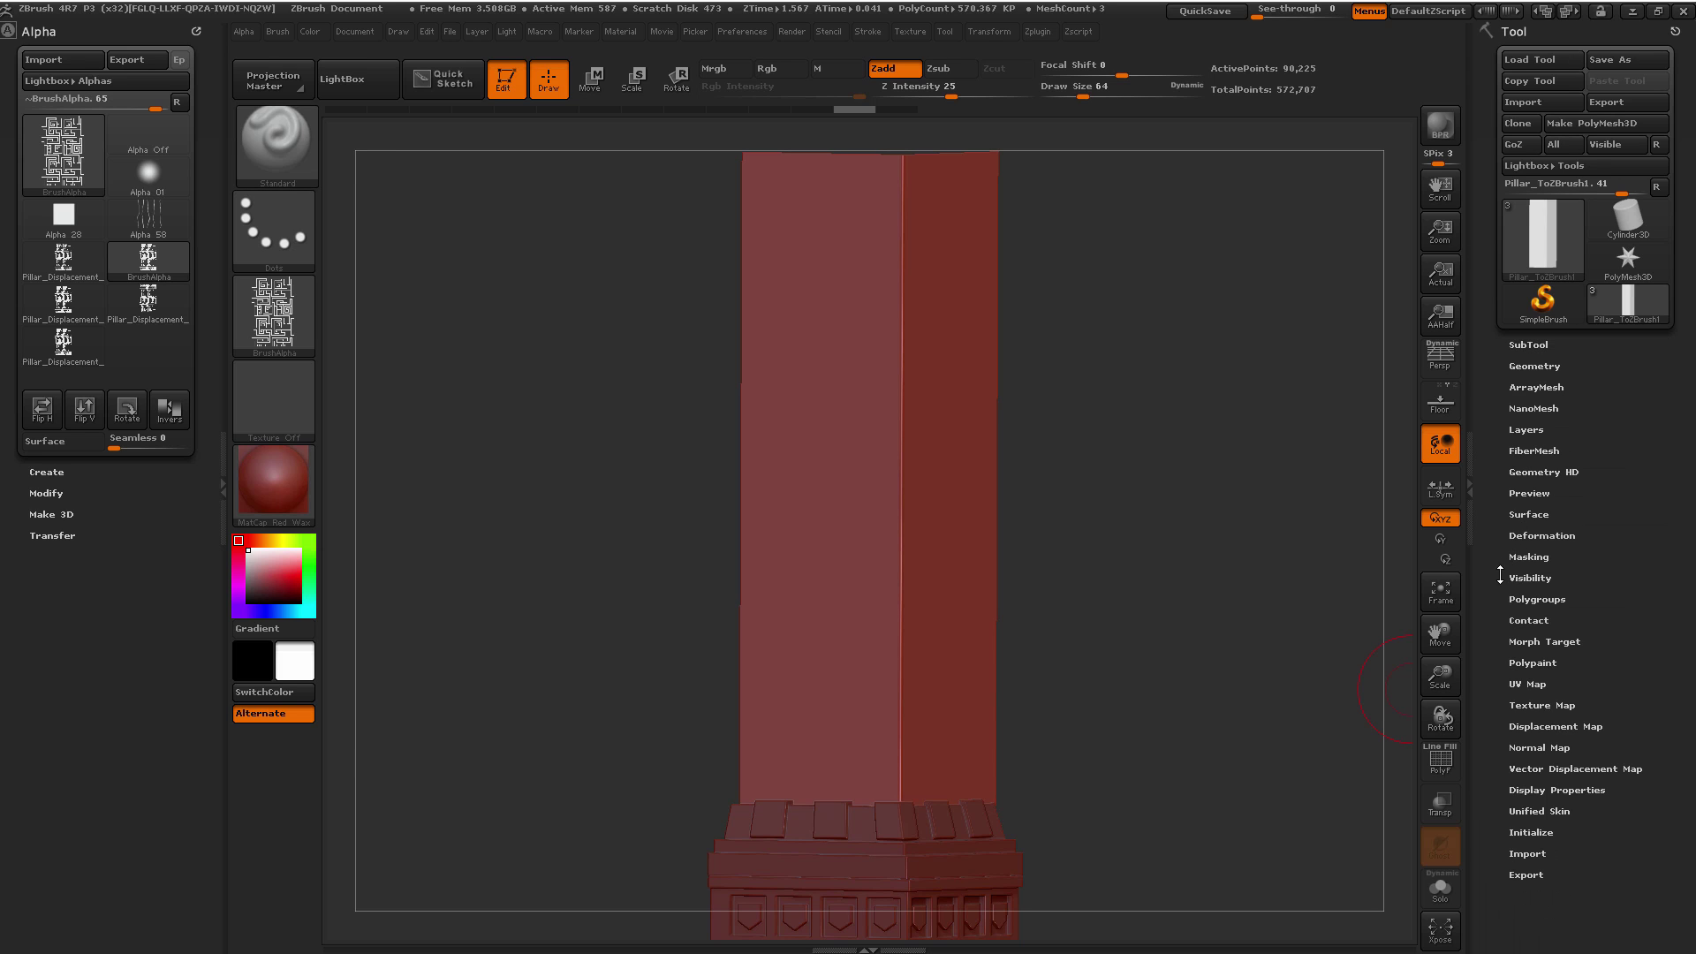
pyautogui.moveTo(1500, 575); pyautogui.dragTo(1498, 507)
pyautogui.click(1527, 502)
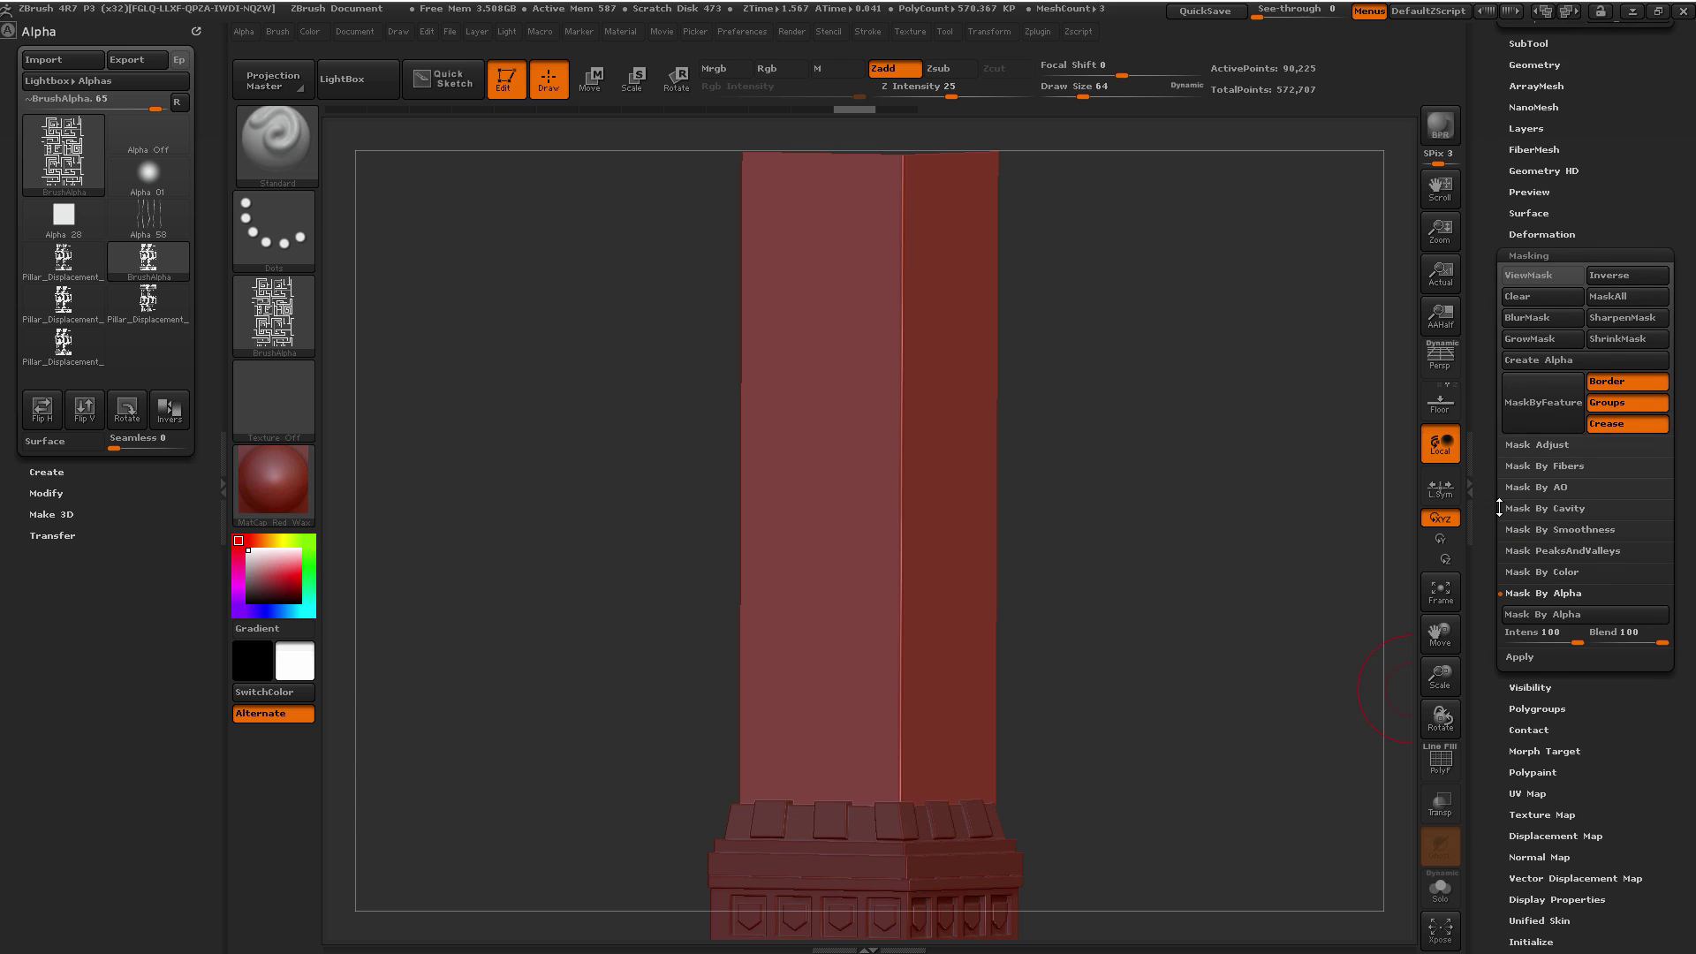
pyautogui.click(1538, 616)
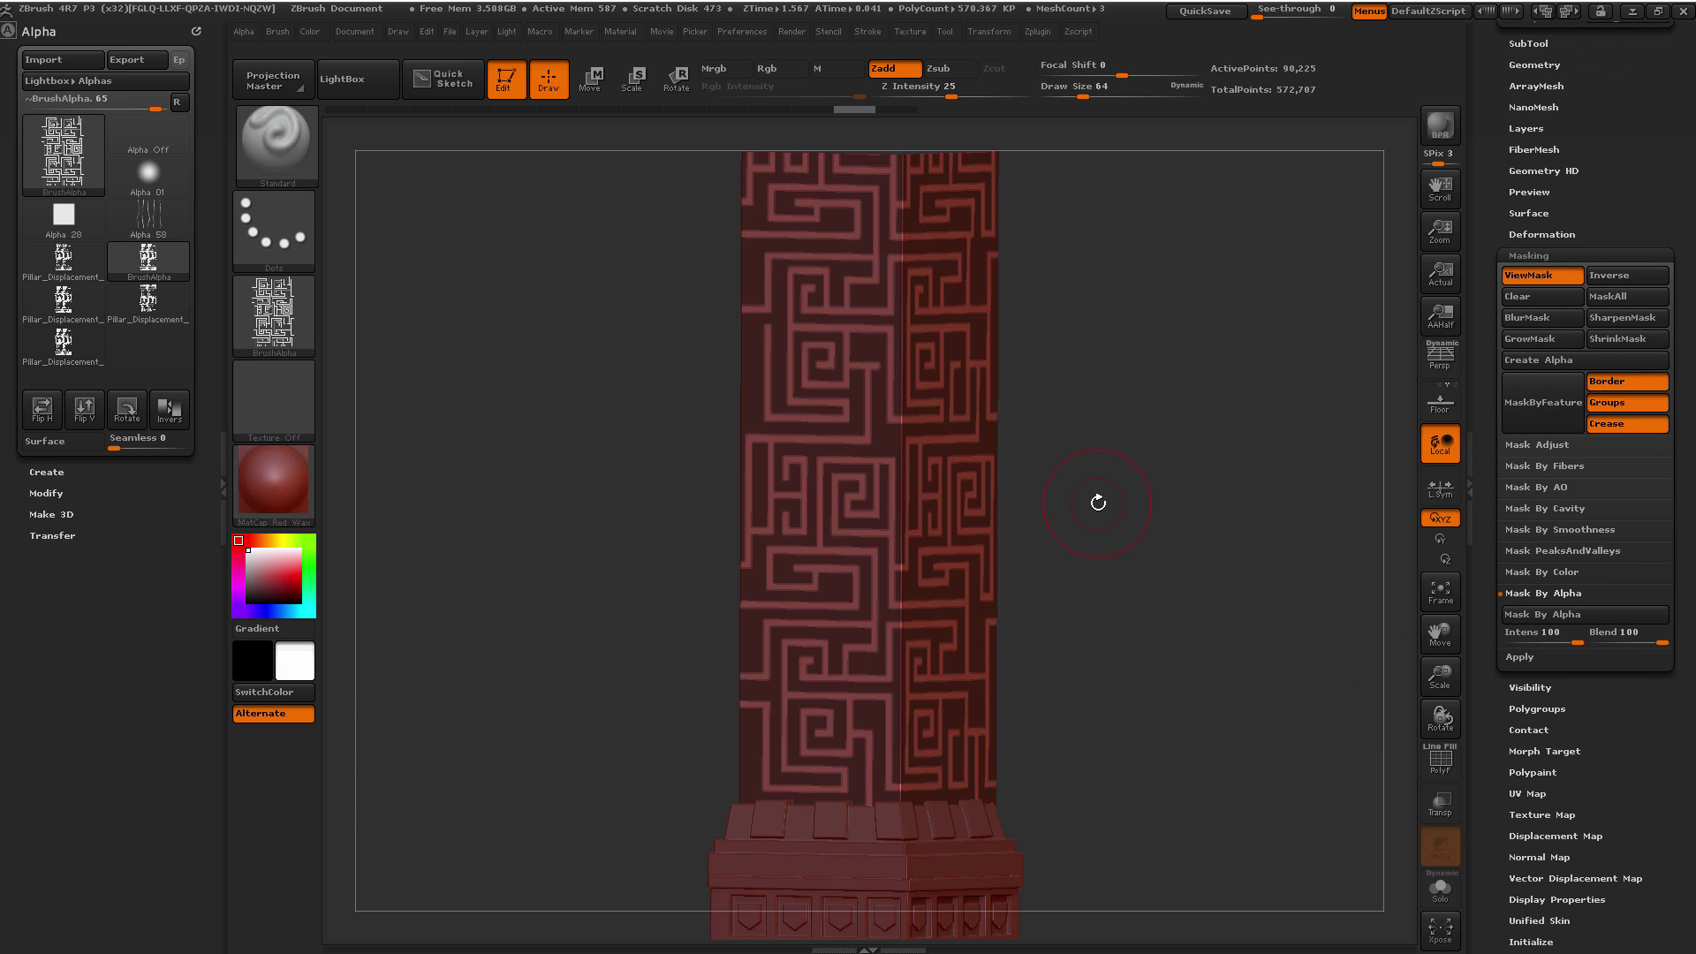
pyautogui.moveTo(1094, 499)
pyautogui.mouseDown()
pyautogui.moveTo(1071, 497)
pyautogui.moveTo(1097, 502)
pyautogui.mouseUp()
pyautogui.moveTo(917, 503)
pyautogui.mouseDown()
pyautogui.moveTo(848, 477)
pyautogui.moveTo(772, 512)
pyautogui.moveTo(958, 494)
pyautogui.moveTo(993, 594)
pyautogui.moveTo(995, 578)
pyautogui.mouseUp()
pyautogui.moveTo(1138, 549)
pyautogui.mouseDown()
pyautogui.moveTo(1086, 551)
pyautogui.moveTo(1142, 539)
pyautogui.moveTo(1183, 496)
pyautogui.mouseUp()
pyautogui.hotkey('ctrl', 'z')
pyautogui.keyDown('ctrl'); pyautogui.moveTo(1093, 469); pyautogui.dragTo(1286, 552, button='right'); pyautogui.keyUp('ctrl')
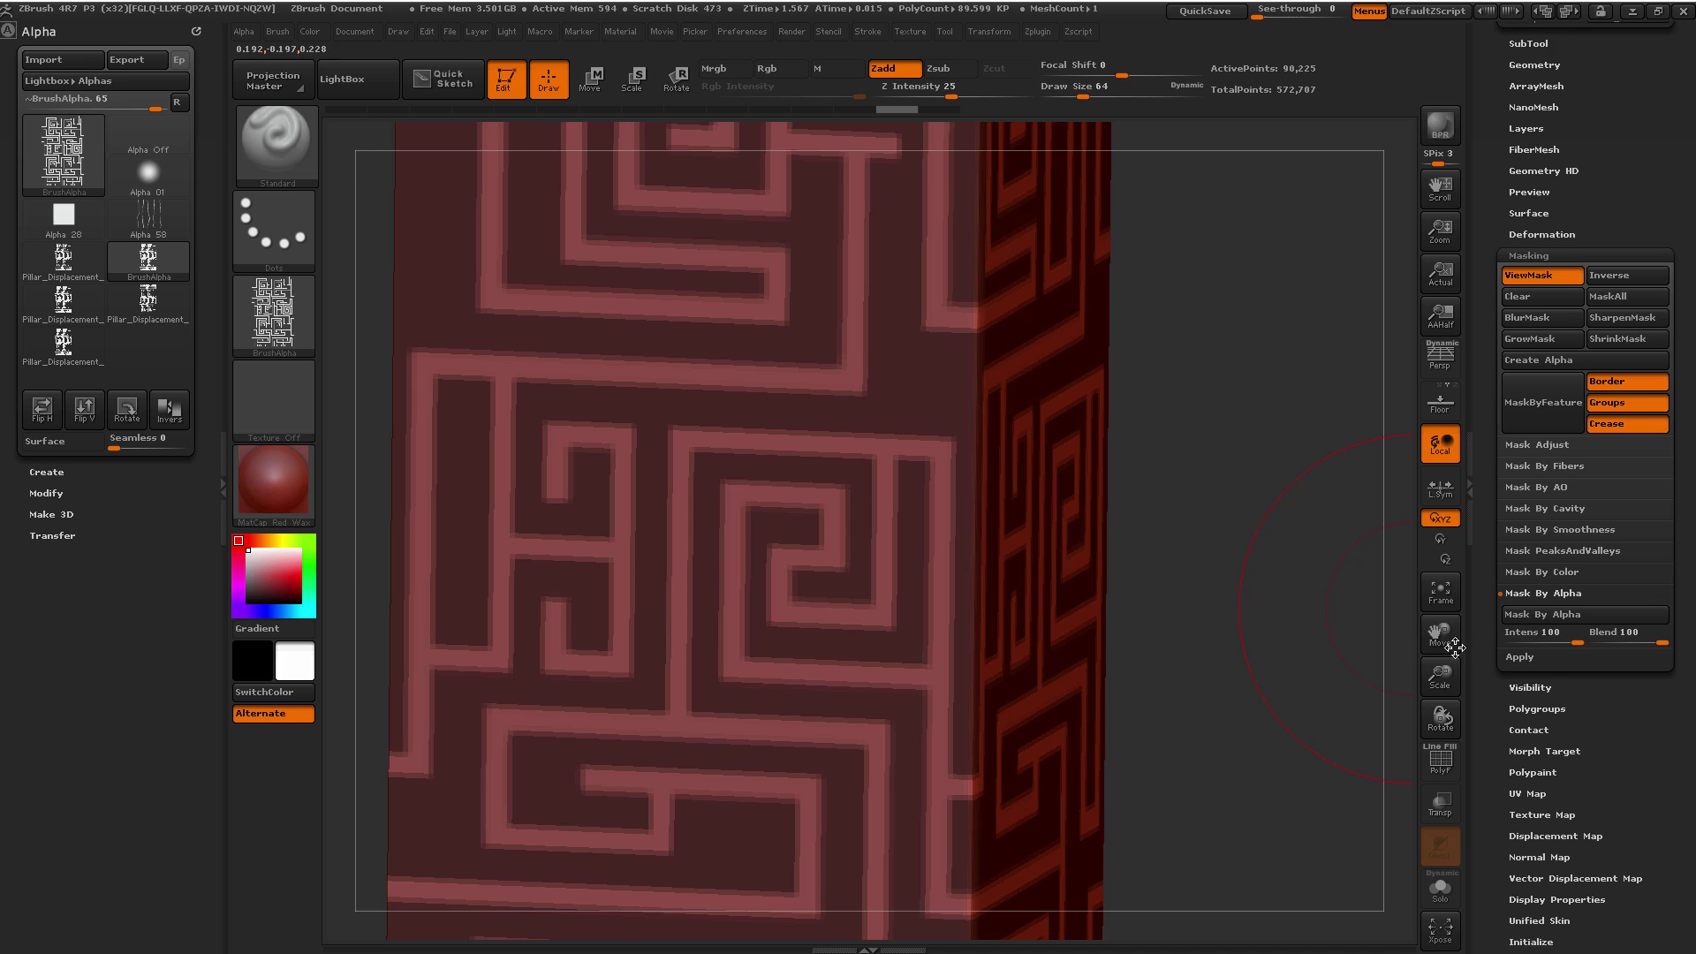
# Step: Try an Inflate deformation on the shaft's unmasked maze lines, check it with the wireframe, and undo it
pyautogui.moveTo(1488, 544); pyautogui.dragTo(1496, 680)
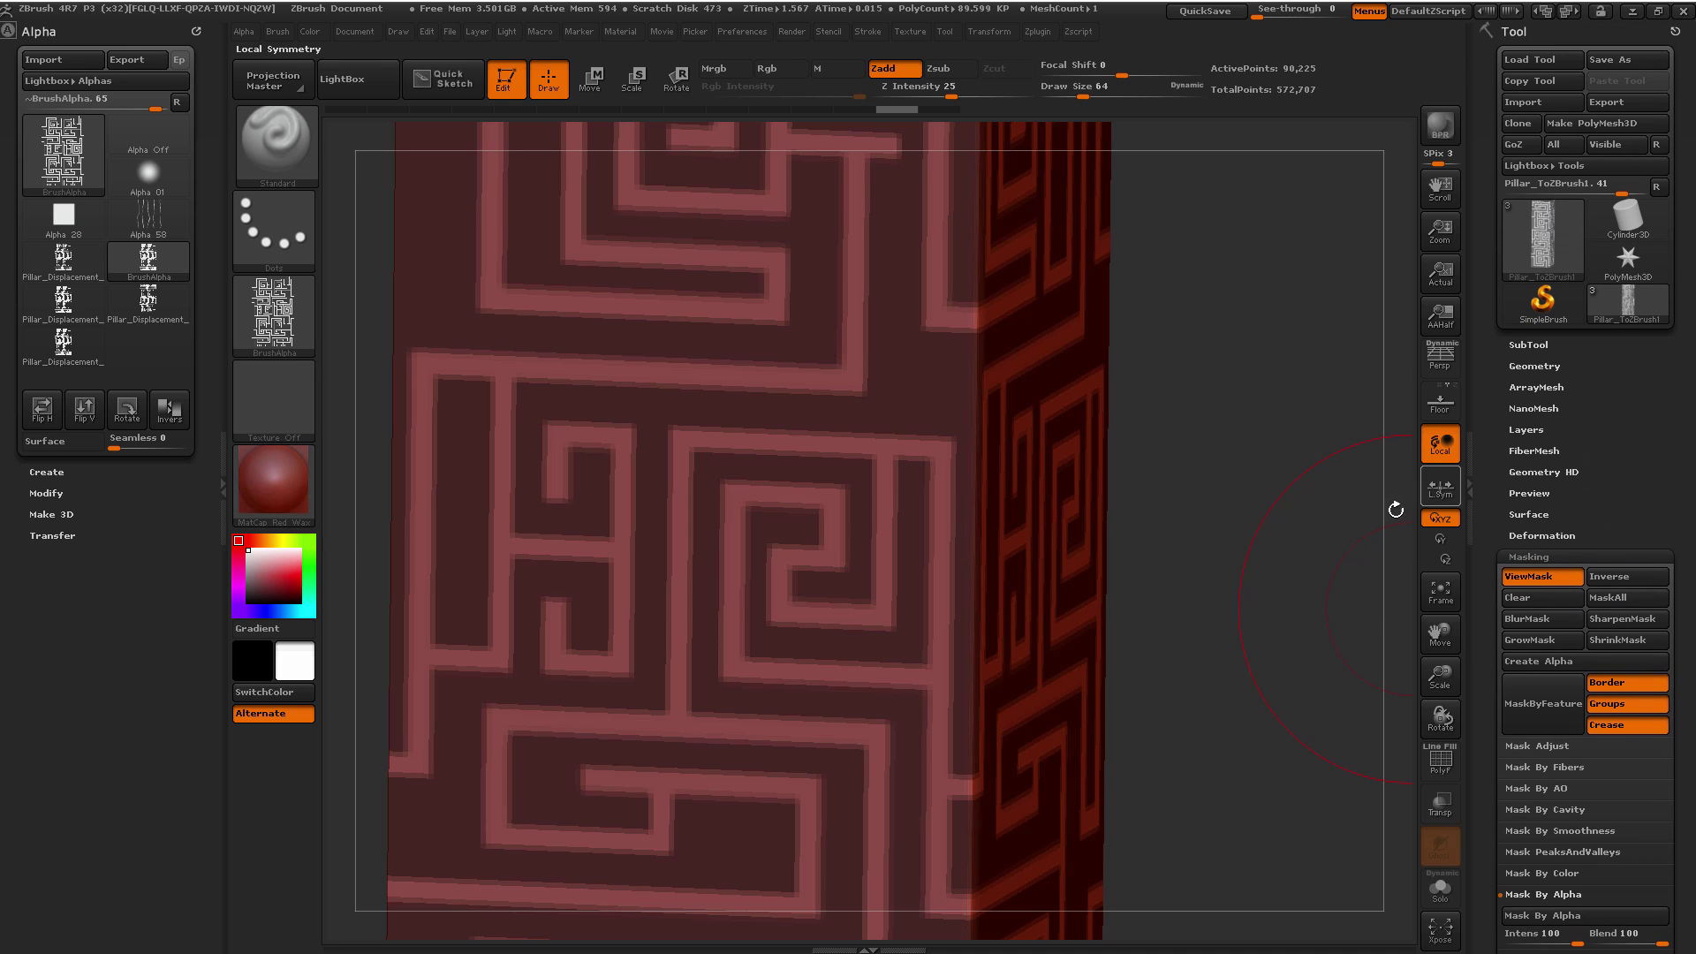
pyautogui.click(1538, 534)
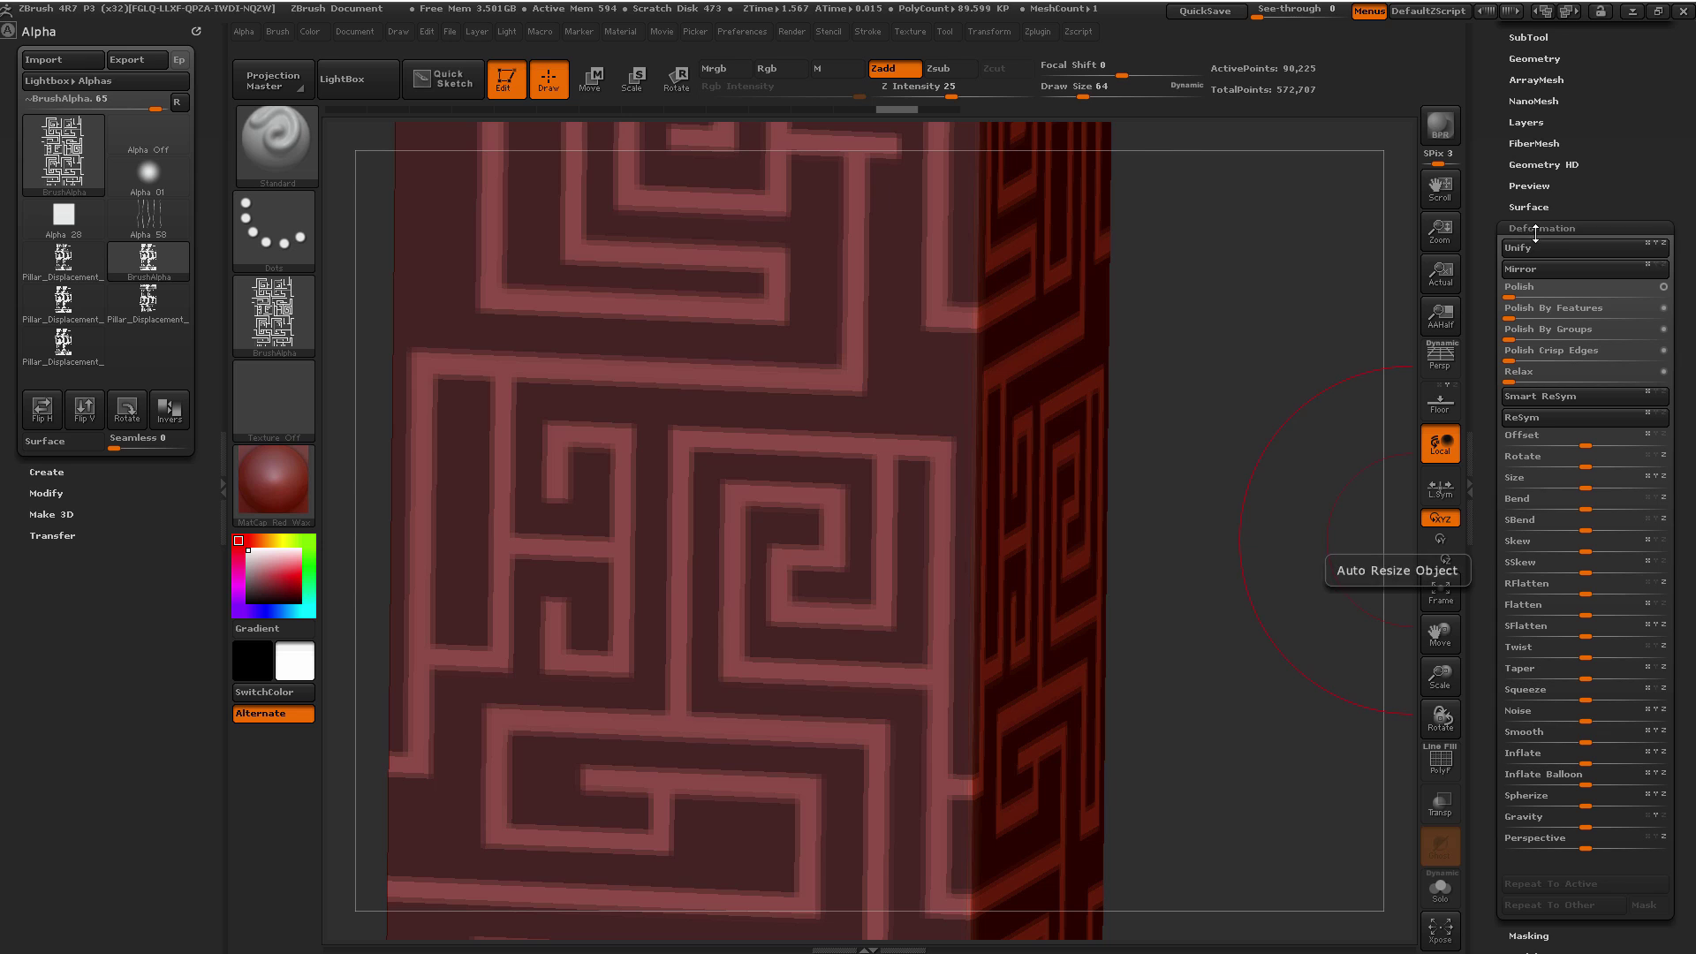
pyautogui.moveTo(1530, 752); pyautogui.dragTo(1539, 753)
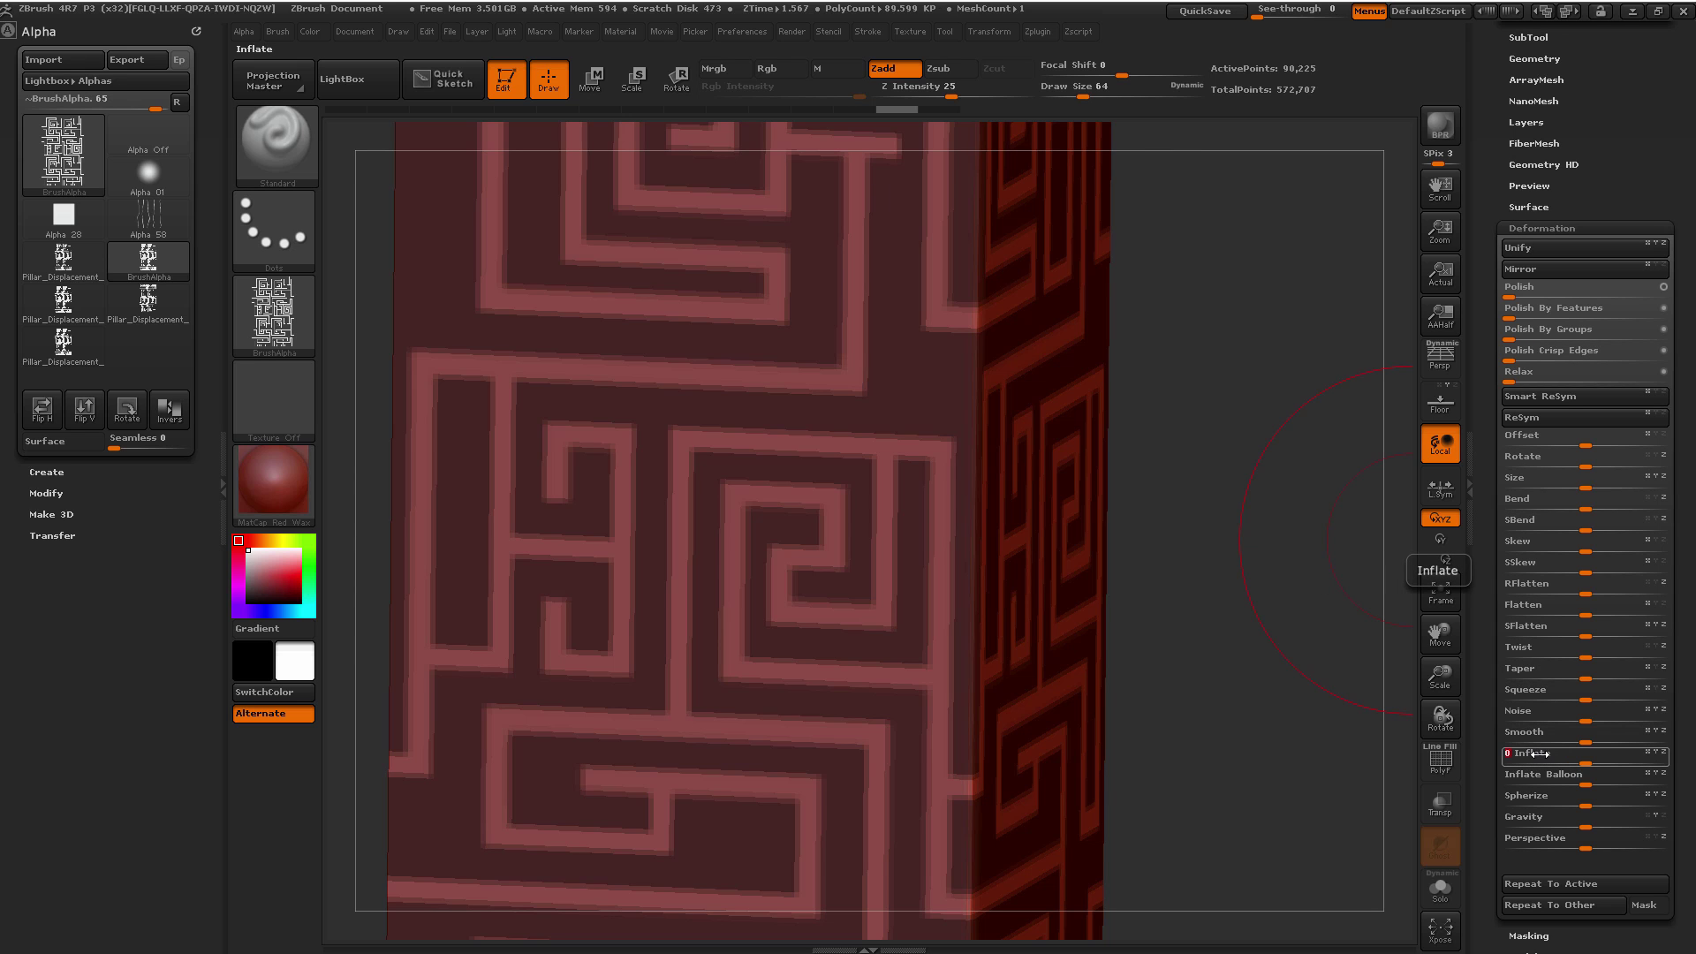
pyautogui.press('Return')
pyautogui.moveTo(1245, 560); pyautogui.dragTo(1225, 562)
pyautogui.hotkey('shift', 'f')
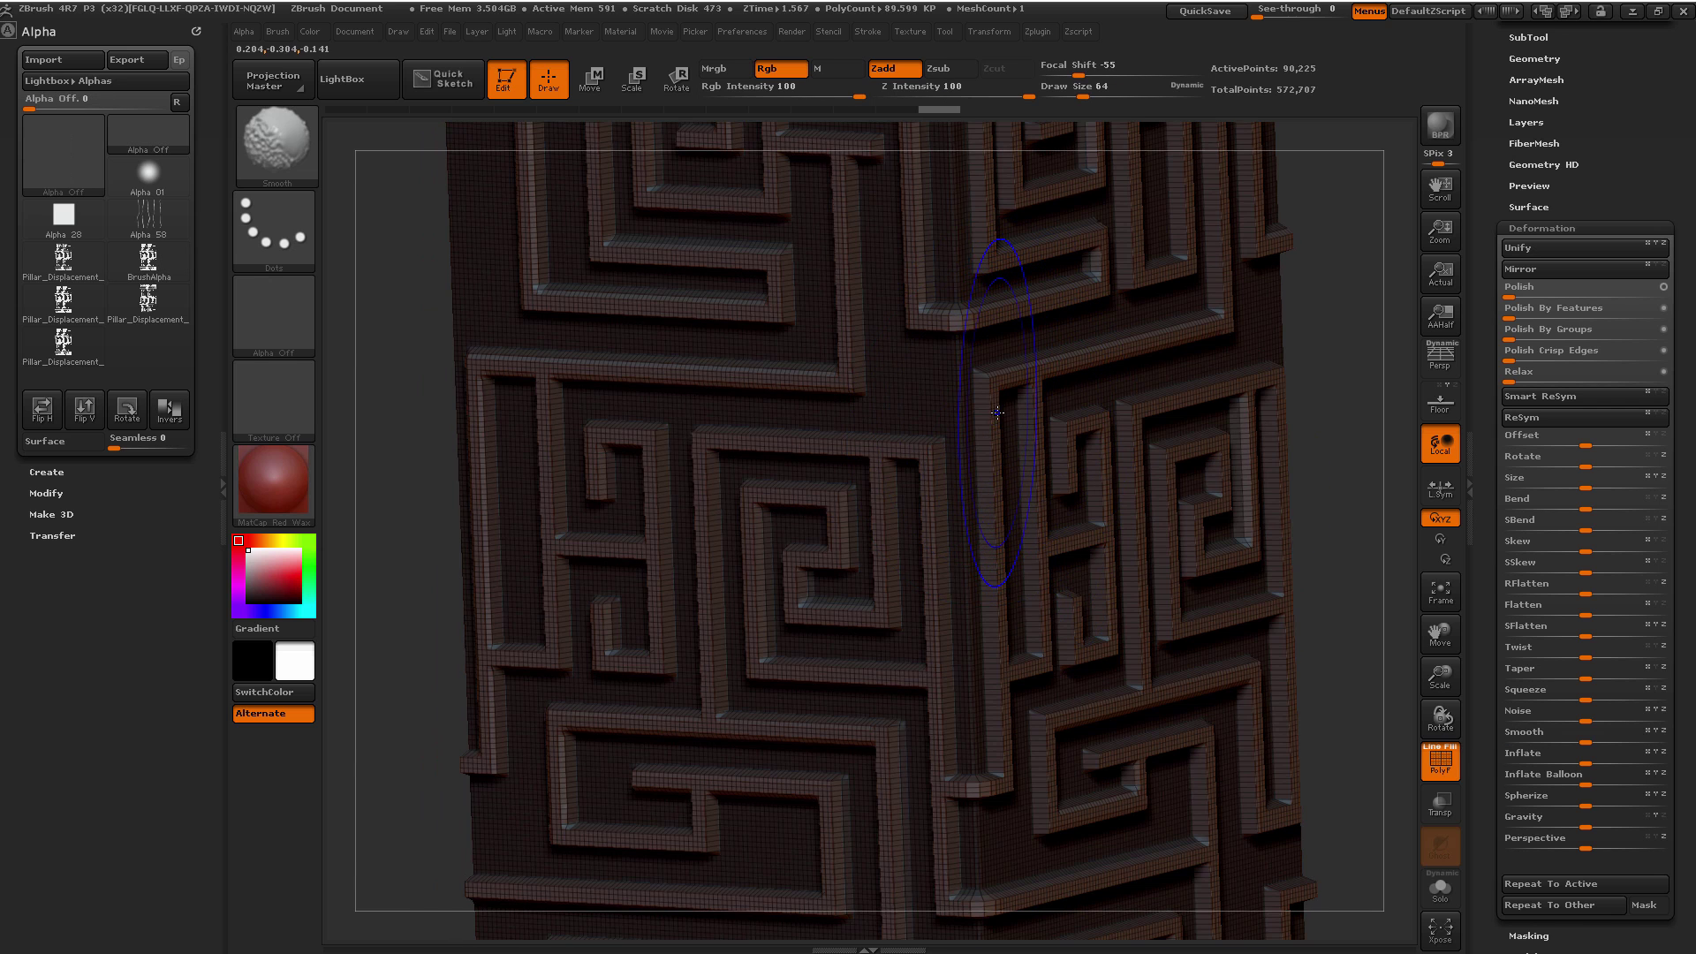
pyautogui.hotkey('shift', 'f')
pyautogui.hotkey('ctrl', 'z')
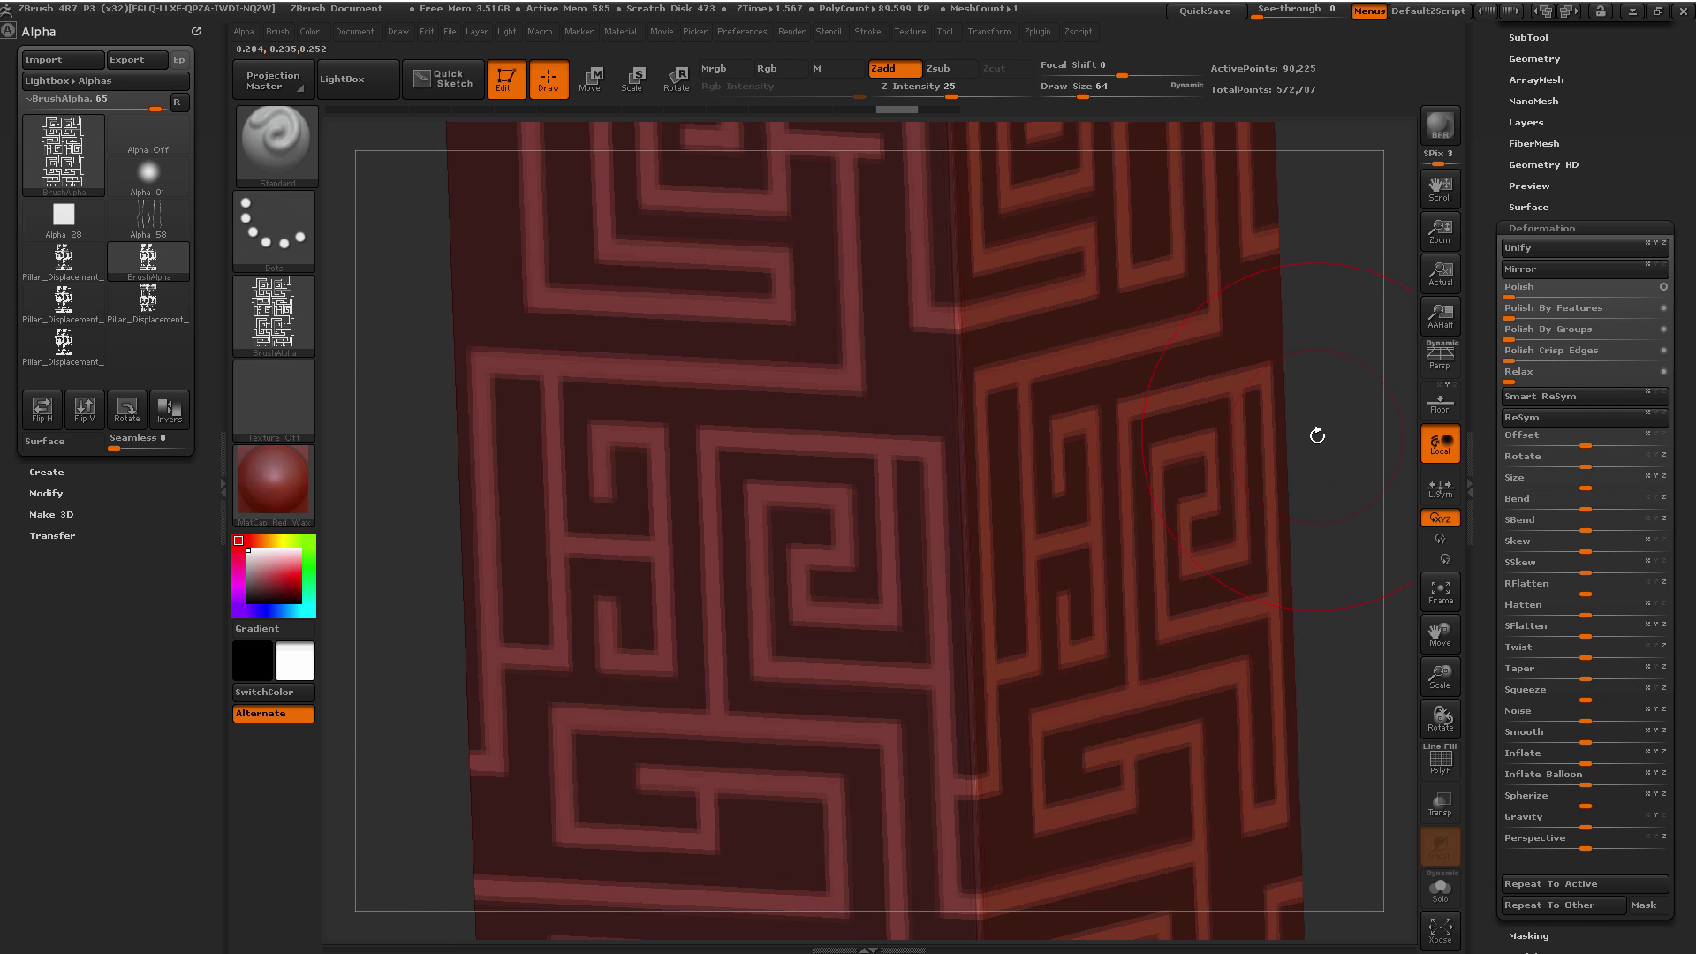
# Step: Clear the shaft's mask and subdivide the shaft two more levels
pyautogui.moveTo(1317, 435)
pyautogui.keyDown('ctrl'); pyautogui.mouseDown()
pyautogui.moveTo(1350, 481)
pyautogui.moveTo(1254, 380)
pyautogui.moveTo(1192, 221)
pyautogui.moveTo(1290, 237)
pyautogui.moveTo(1269, 232)
pyautogui.mouseUp(); pyautogui.keyUp('ctrl')
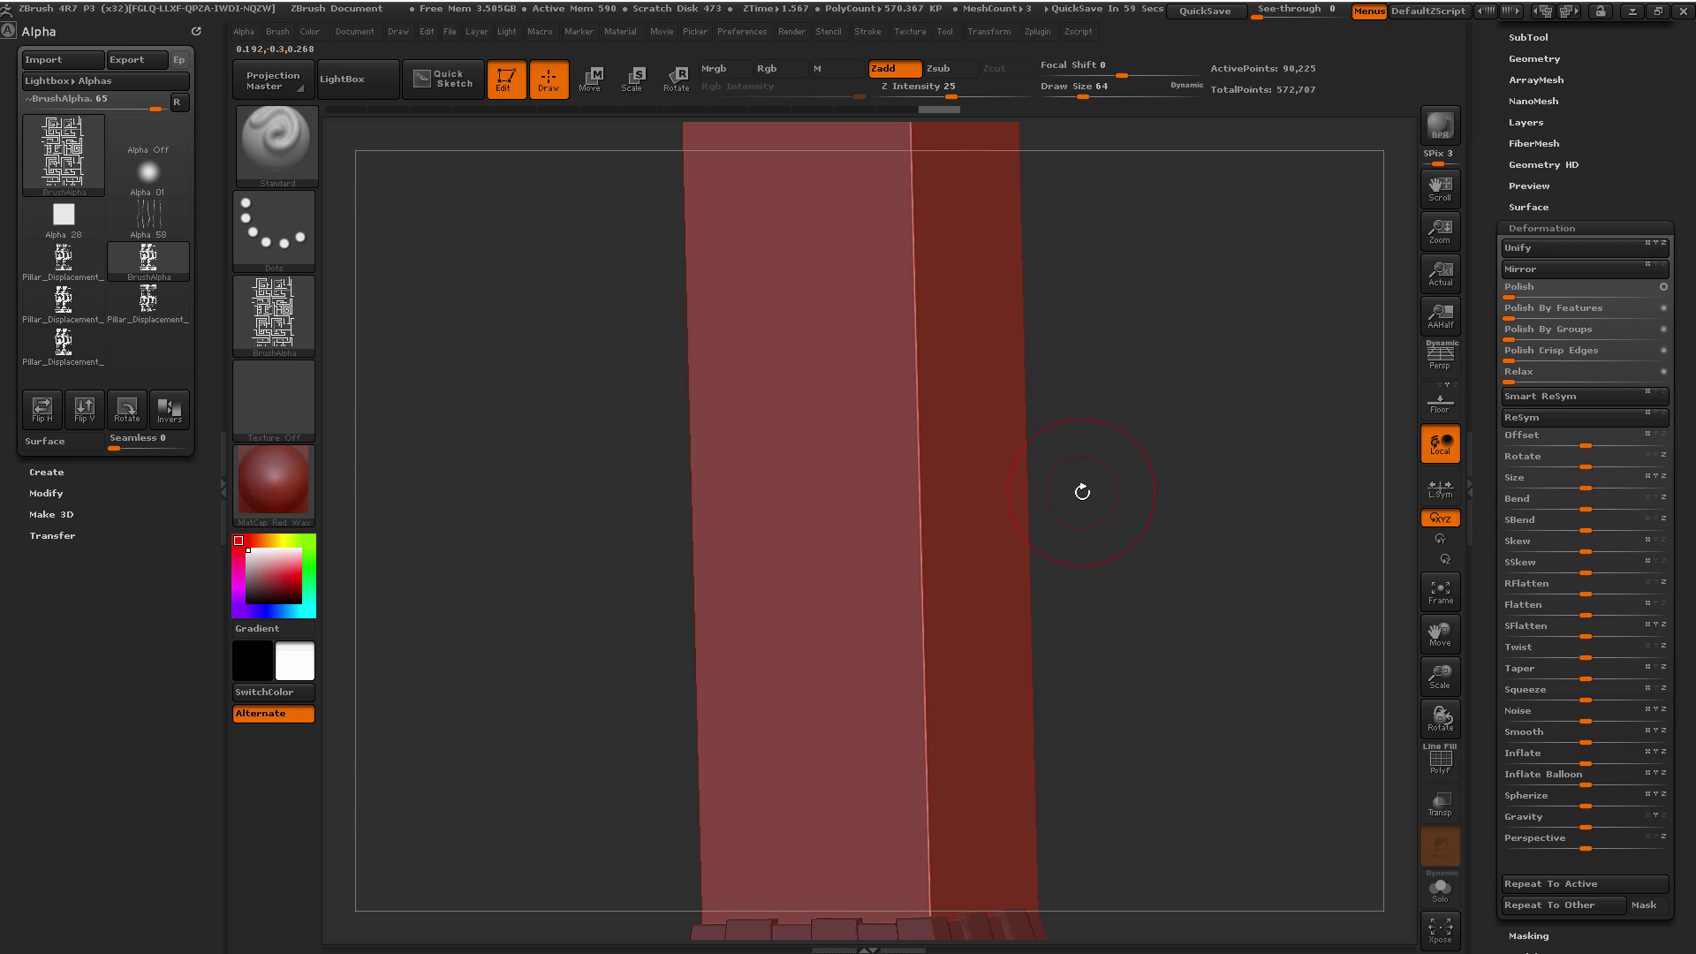
pyautogui.hotkey('ctrl', 'd')
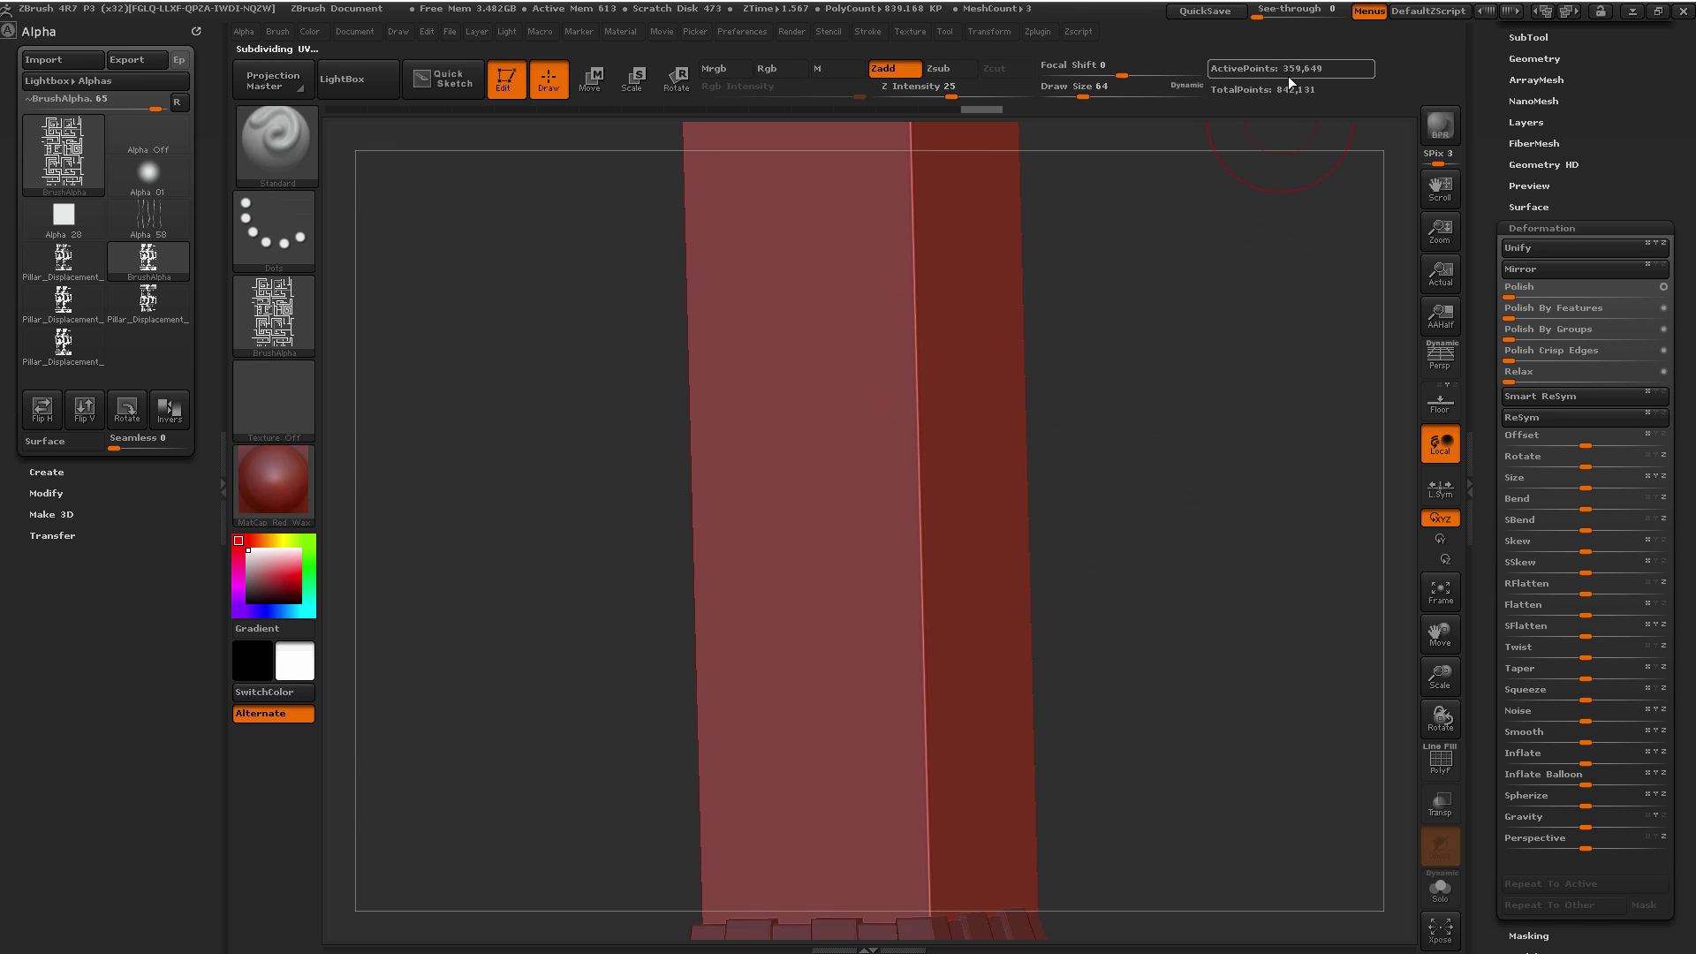
pyautogui.press('ctrl')
pyautogui.hotkey('ctrl', 'd')
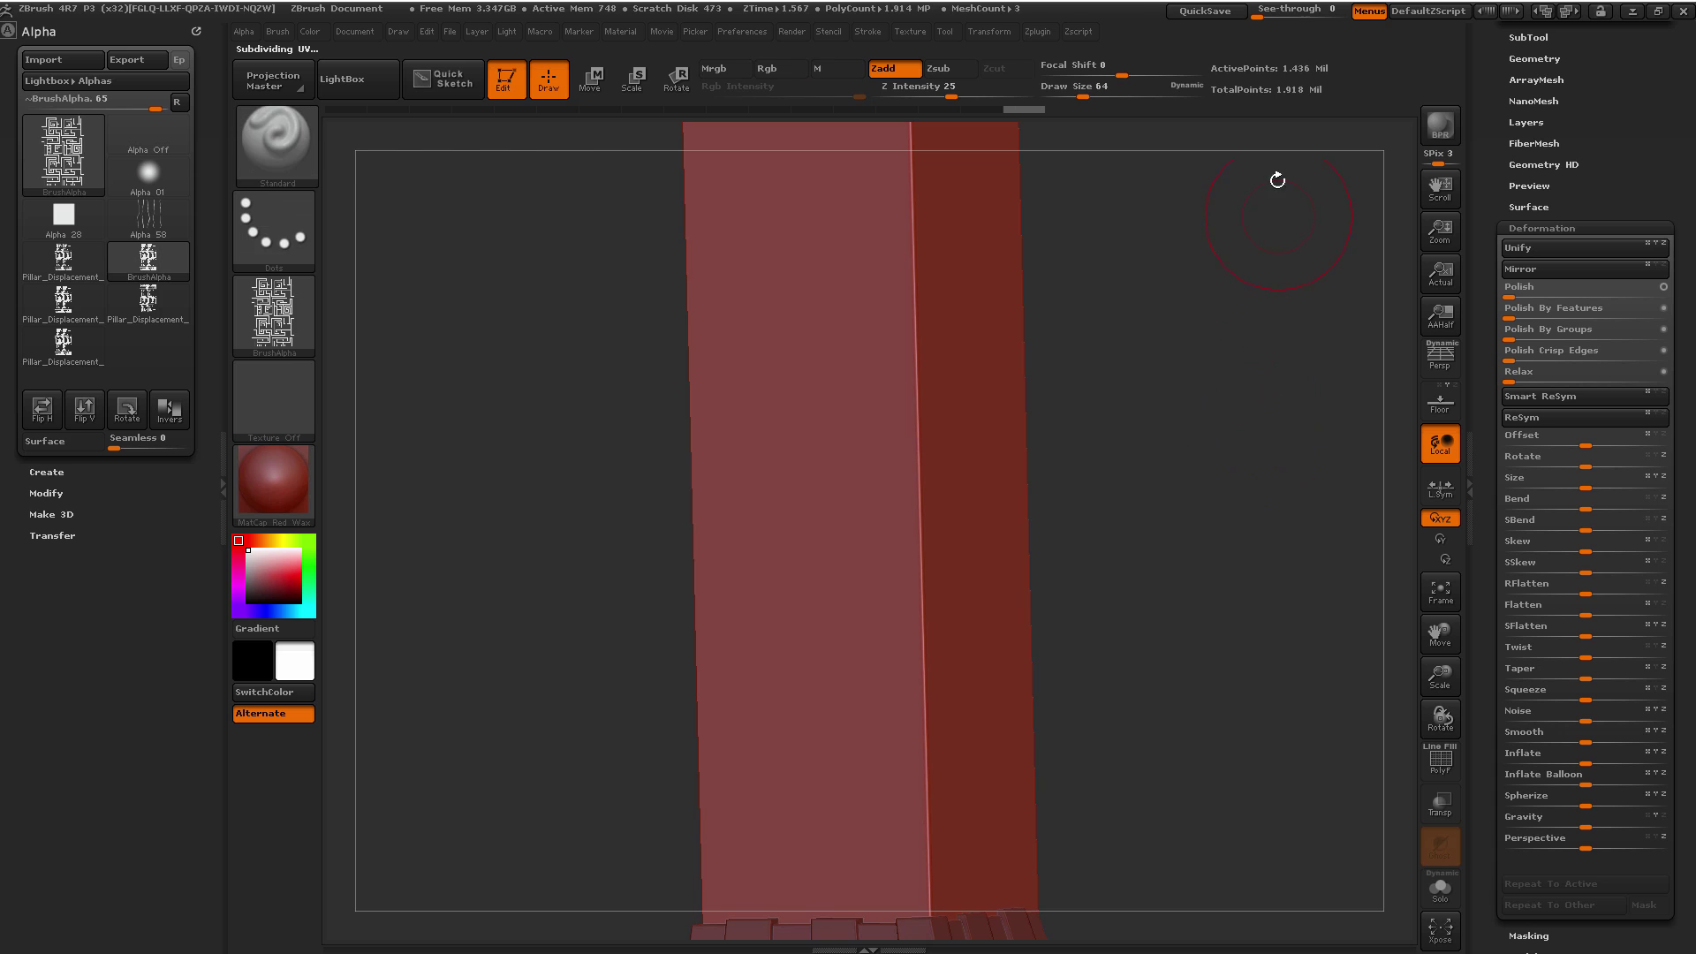
pyautogui.moveTo(1230, 322); pyautogui.dragTo(1269, 384)
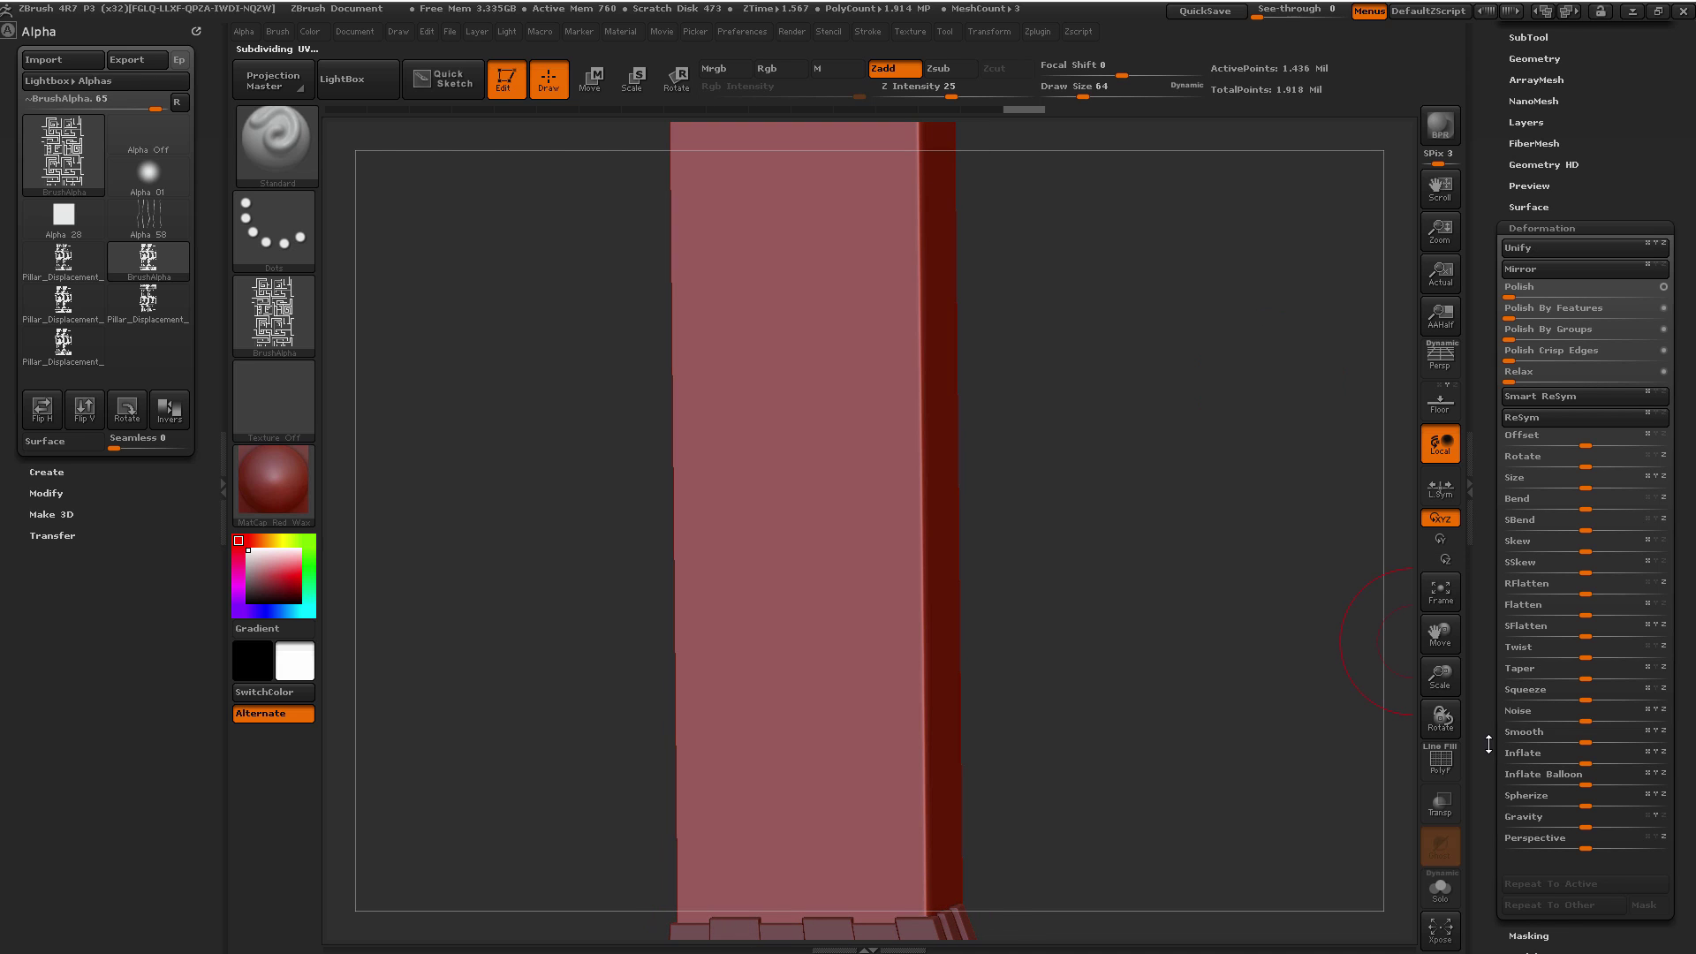
# Step: Select the Pillar_Displacement_Mask_Sharp alpha, flip it vertically, and mask the subdivided shaft with it
pyautogui.moveTo(1488, 745); pyautogui.dragTo(1490, 699)
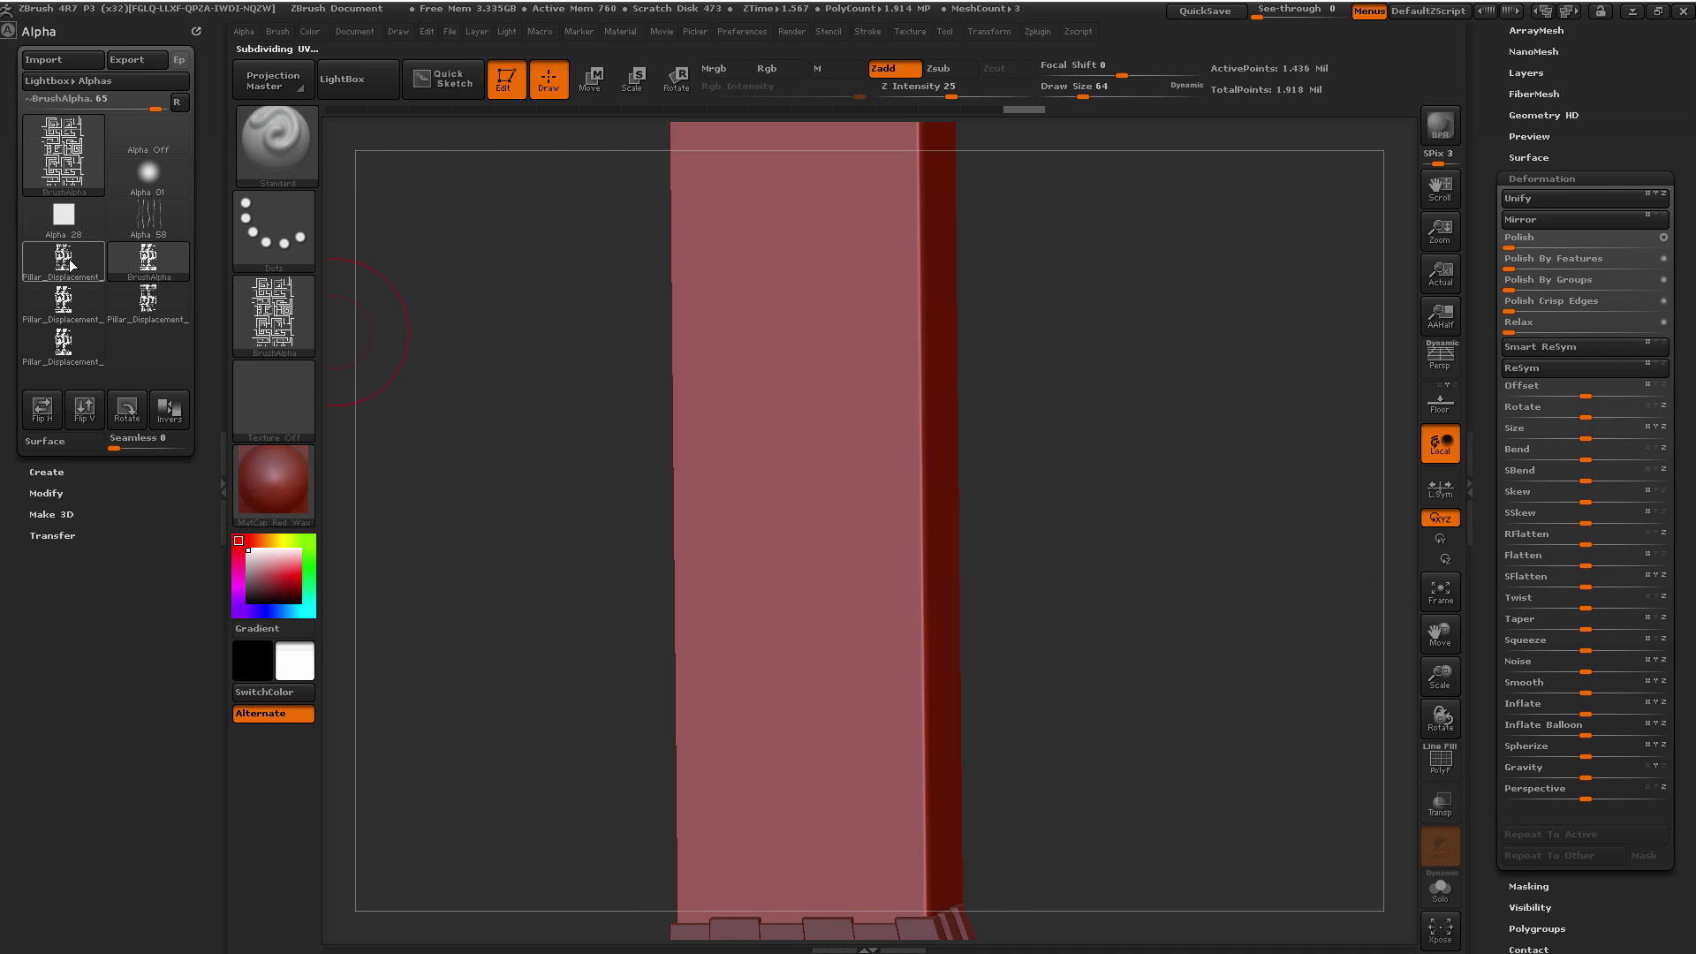
pyautogui.moveTo(71, 263)
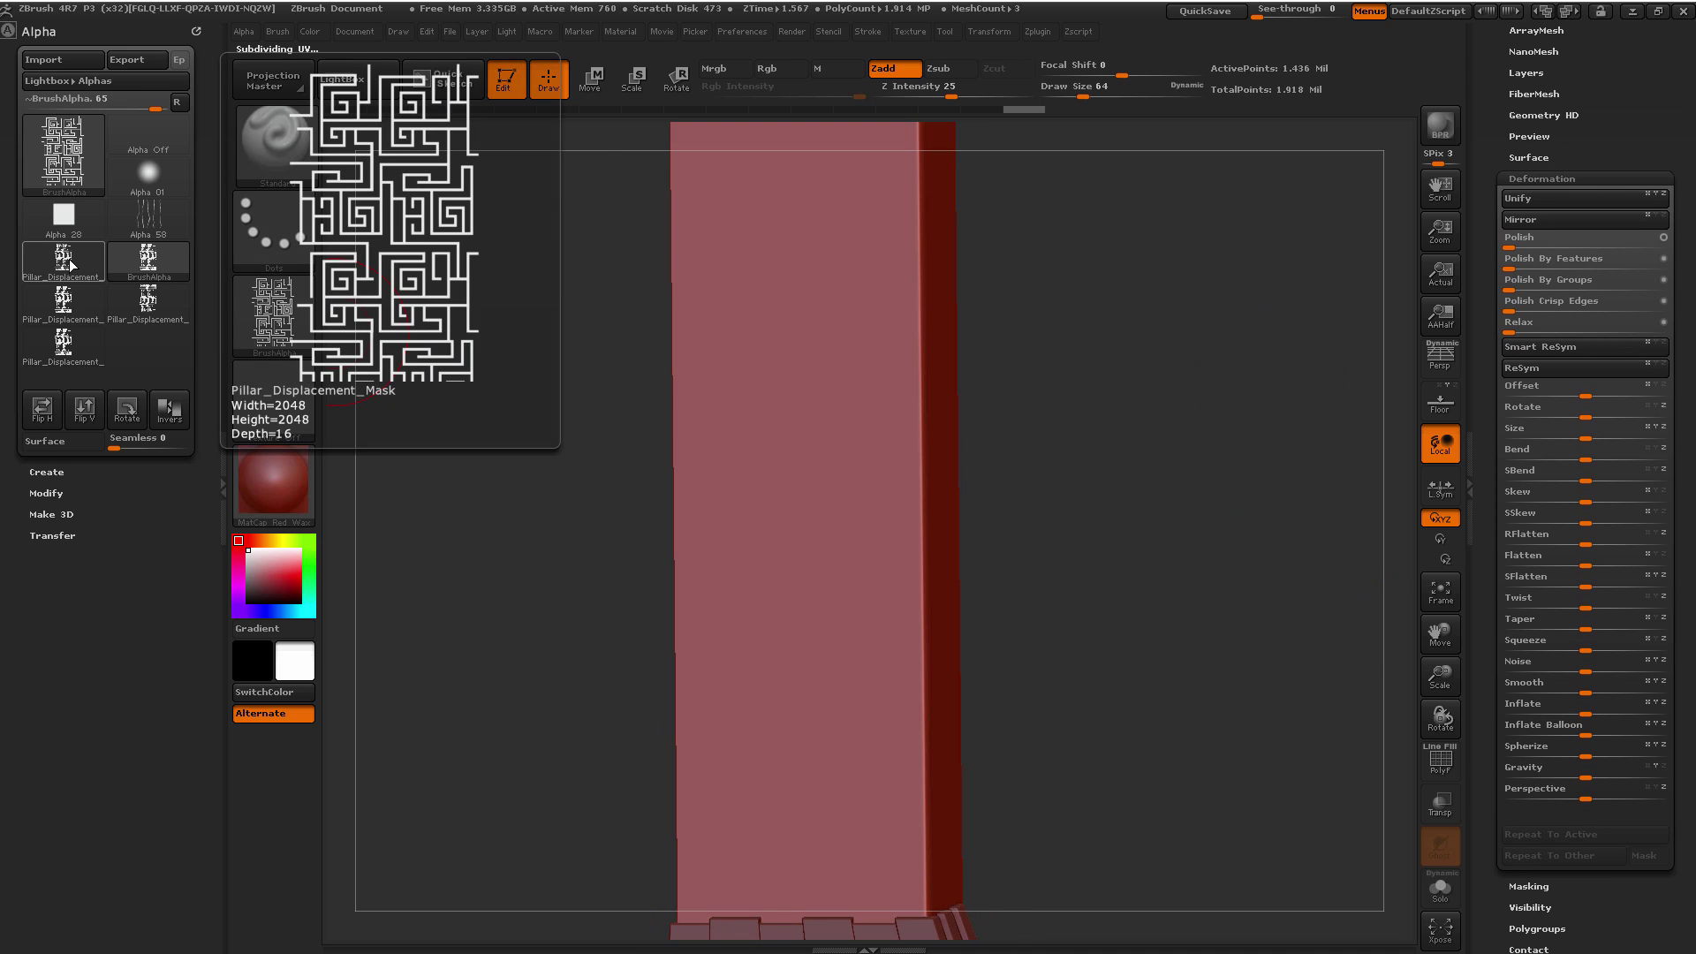
pyautogui.click(72, 313)
pyautogui.click(88, 416)
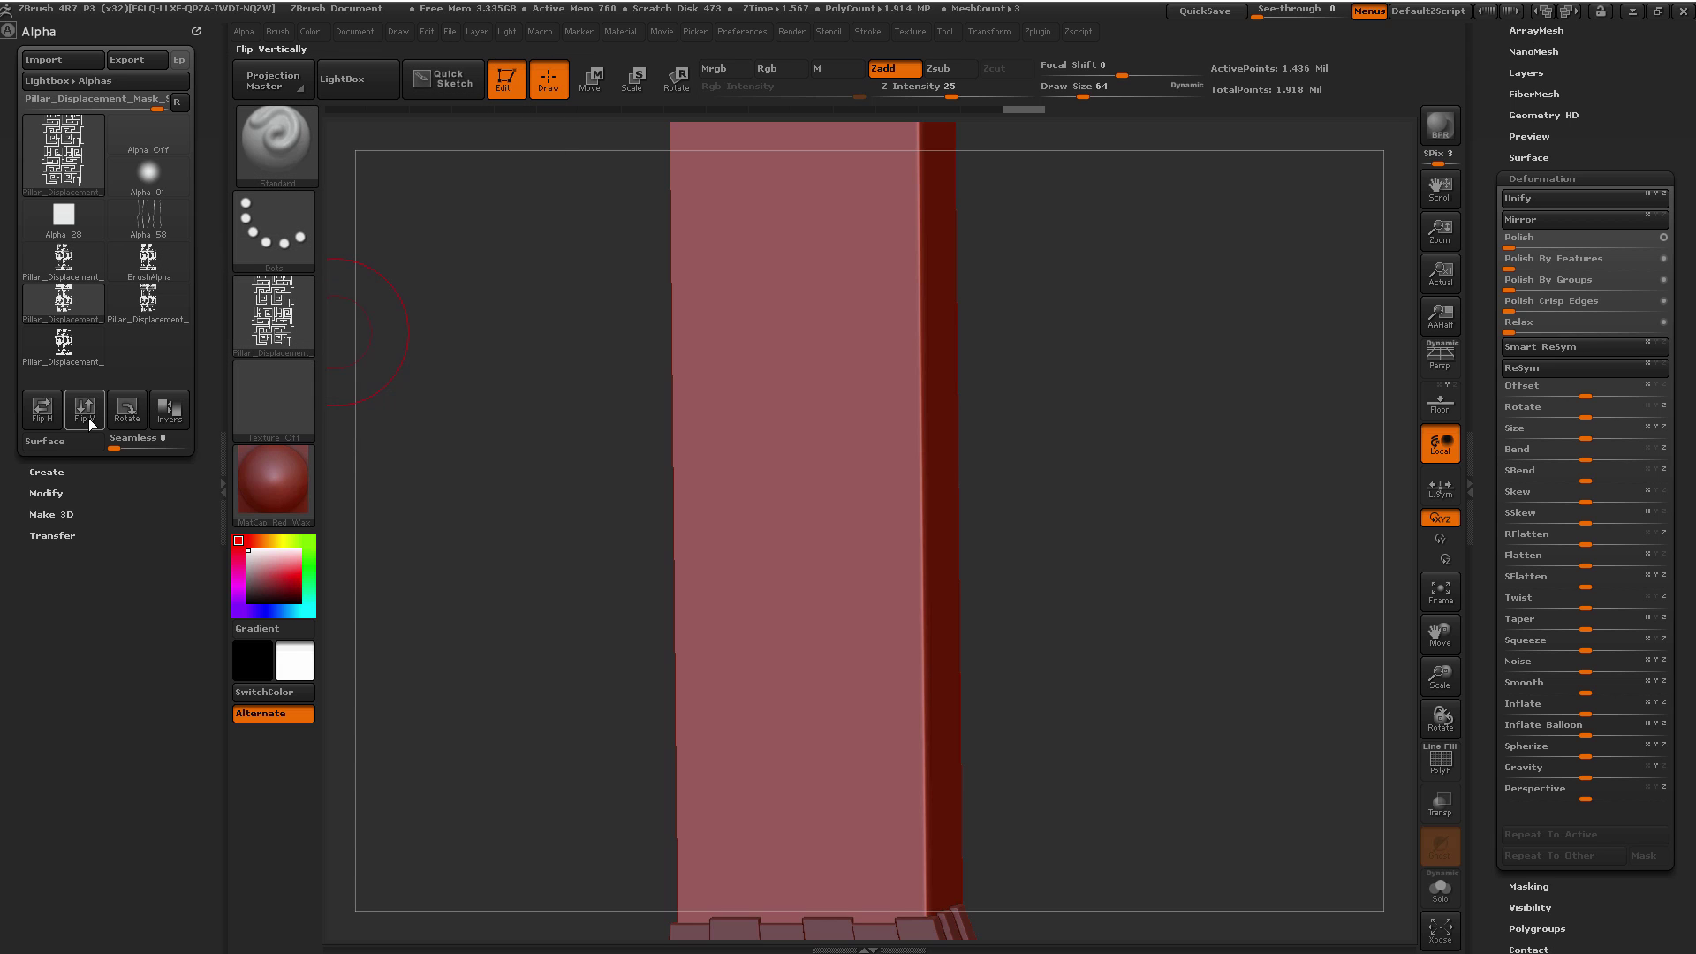
pyautogui.moveTo(1214, 568); pyautogui.dragTo(1325, 609)
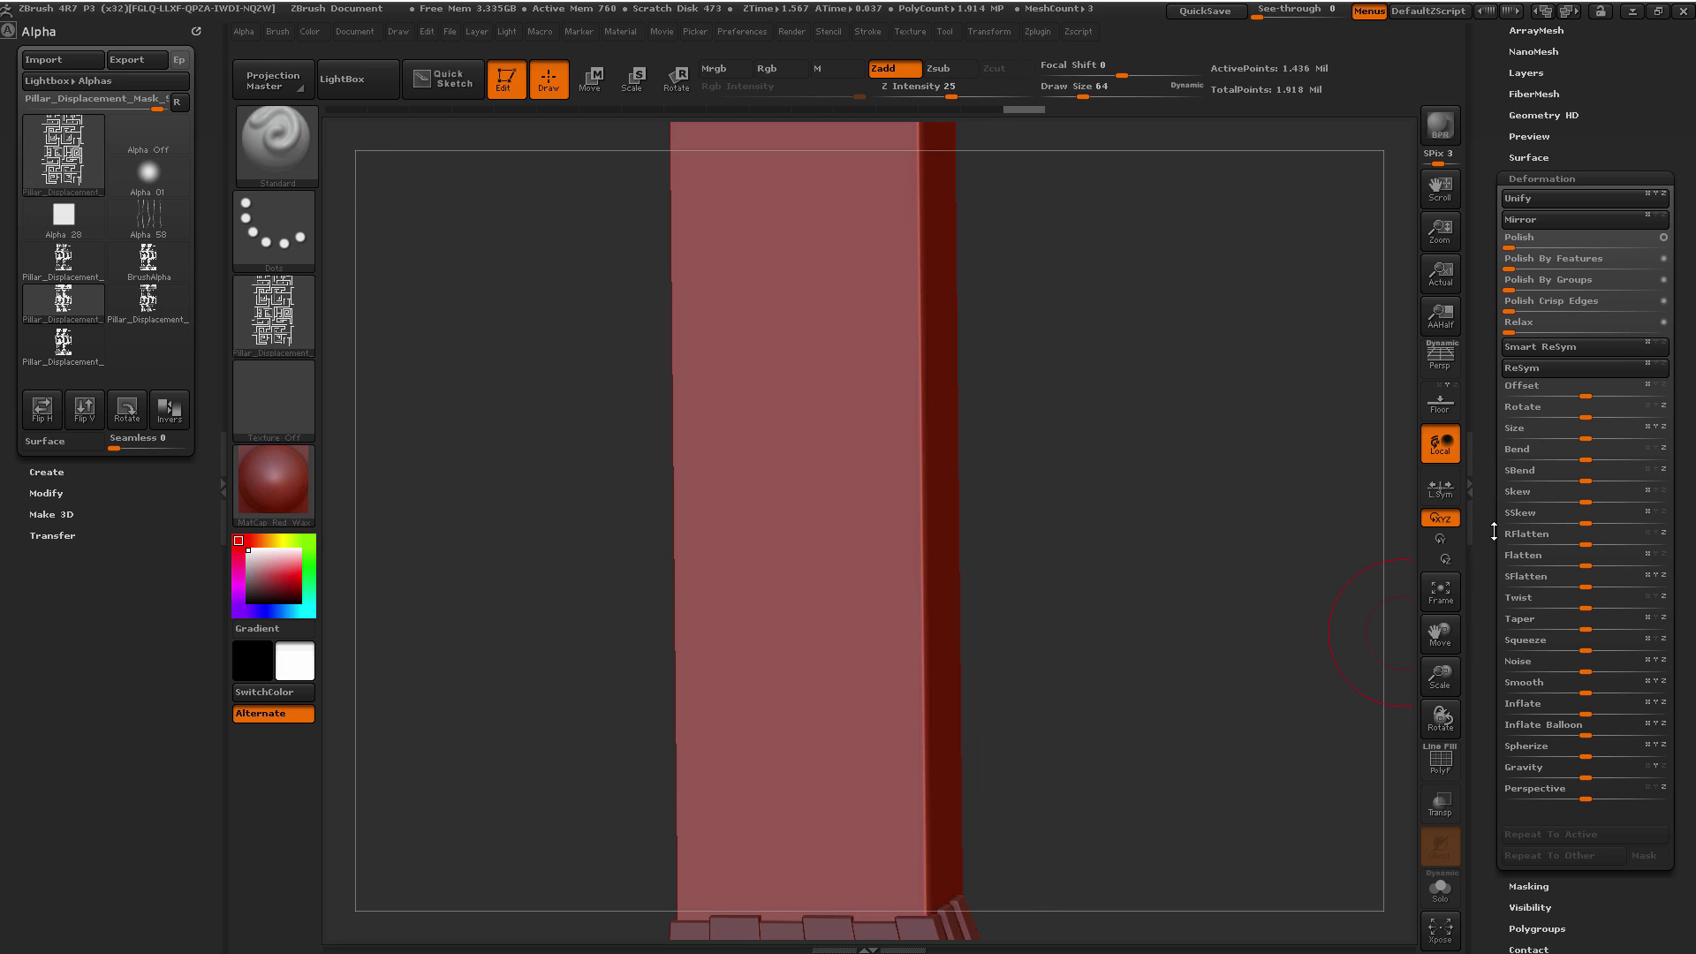
pyautogui.scroll(-4, 1493, 530)
pyautogui.click(1526, 734)
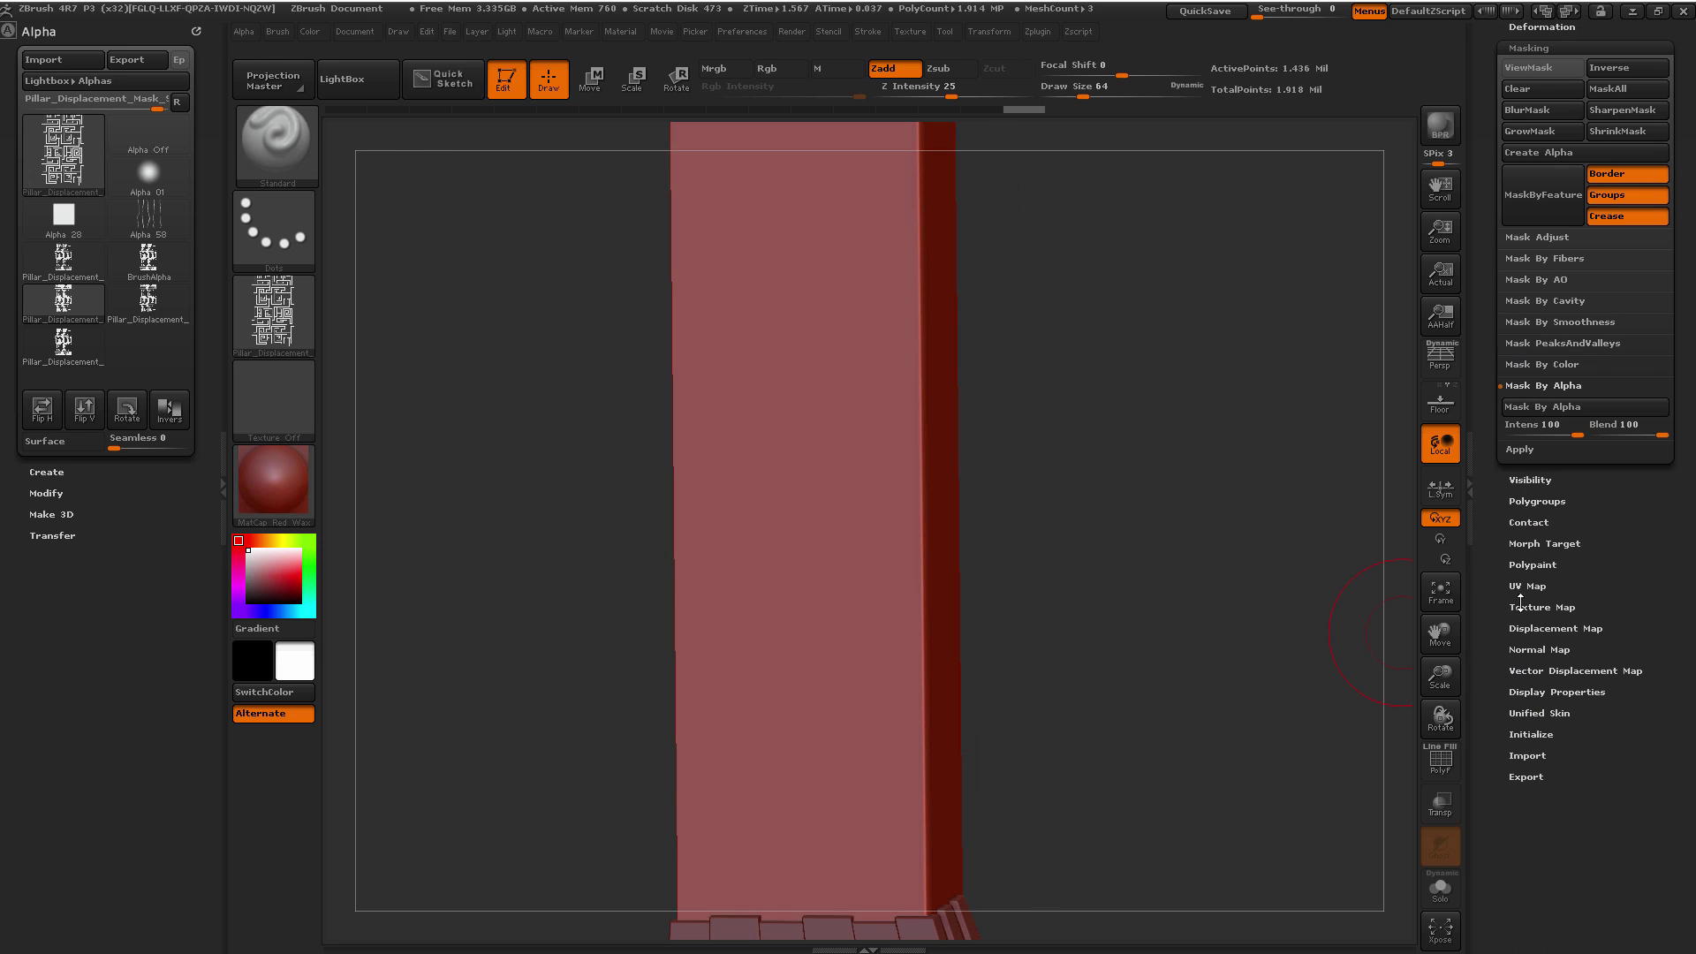
pyautogui.click(1523, 411)
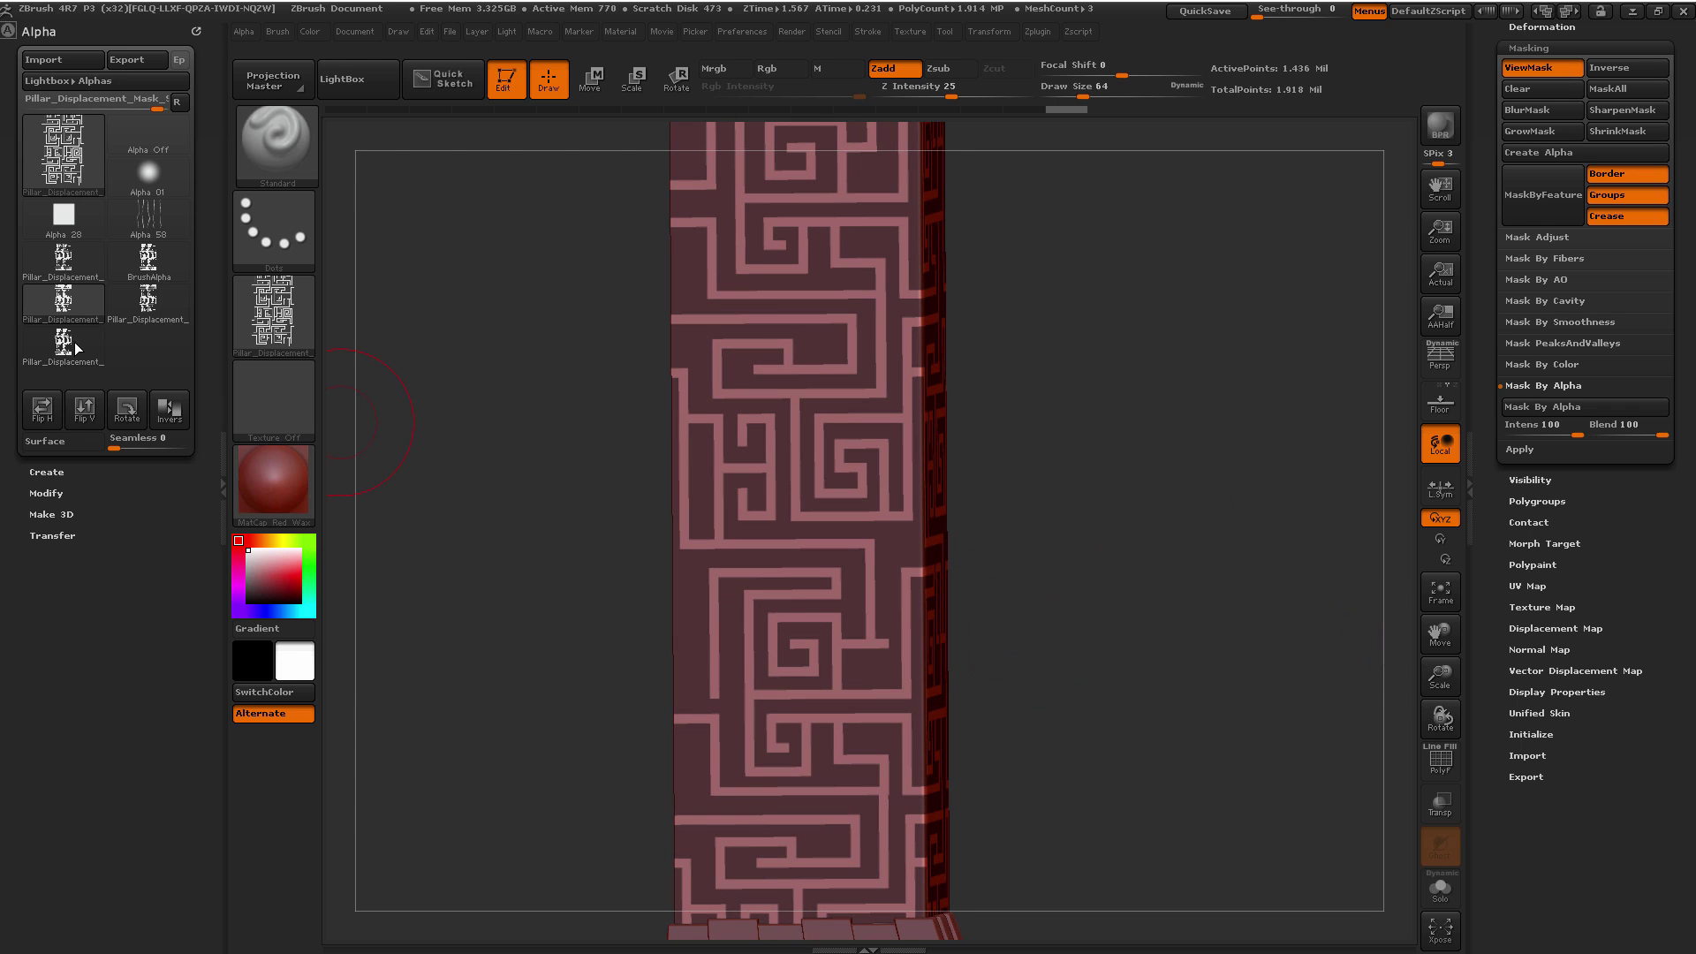
# Step: Flip the sharp maze alpha vertically again, reapply it as the shaft's mask, and check the pattern up close
pyautogui.click(83, 409)
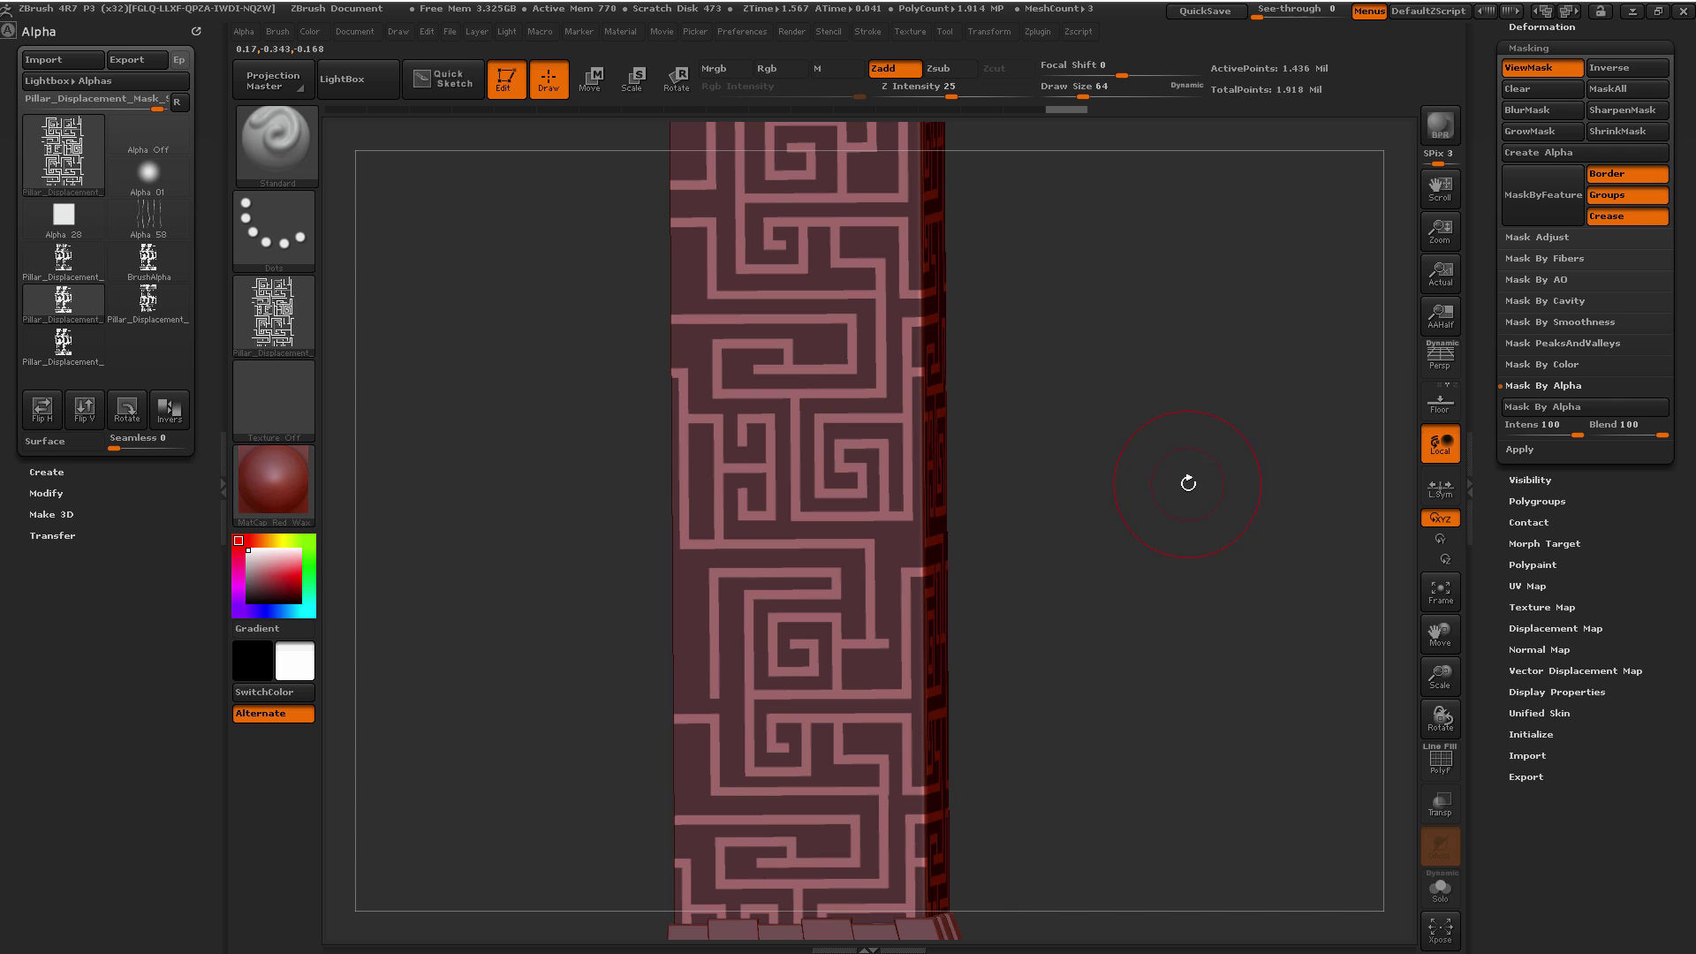
pyautogui.click(1590, 404)
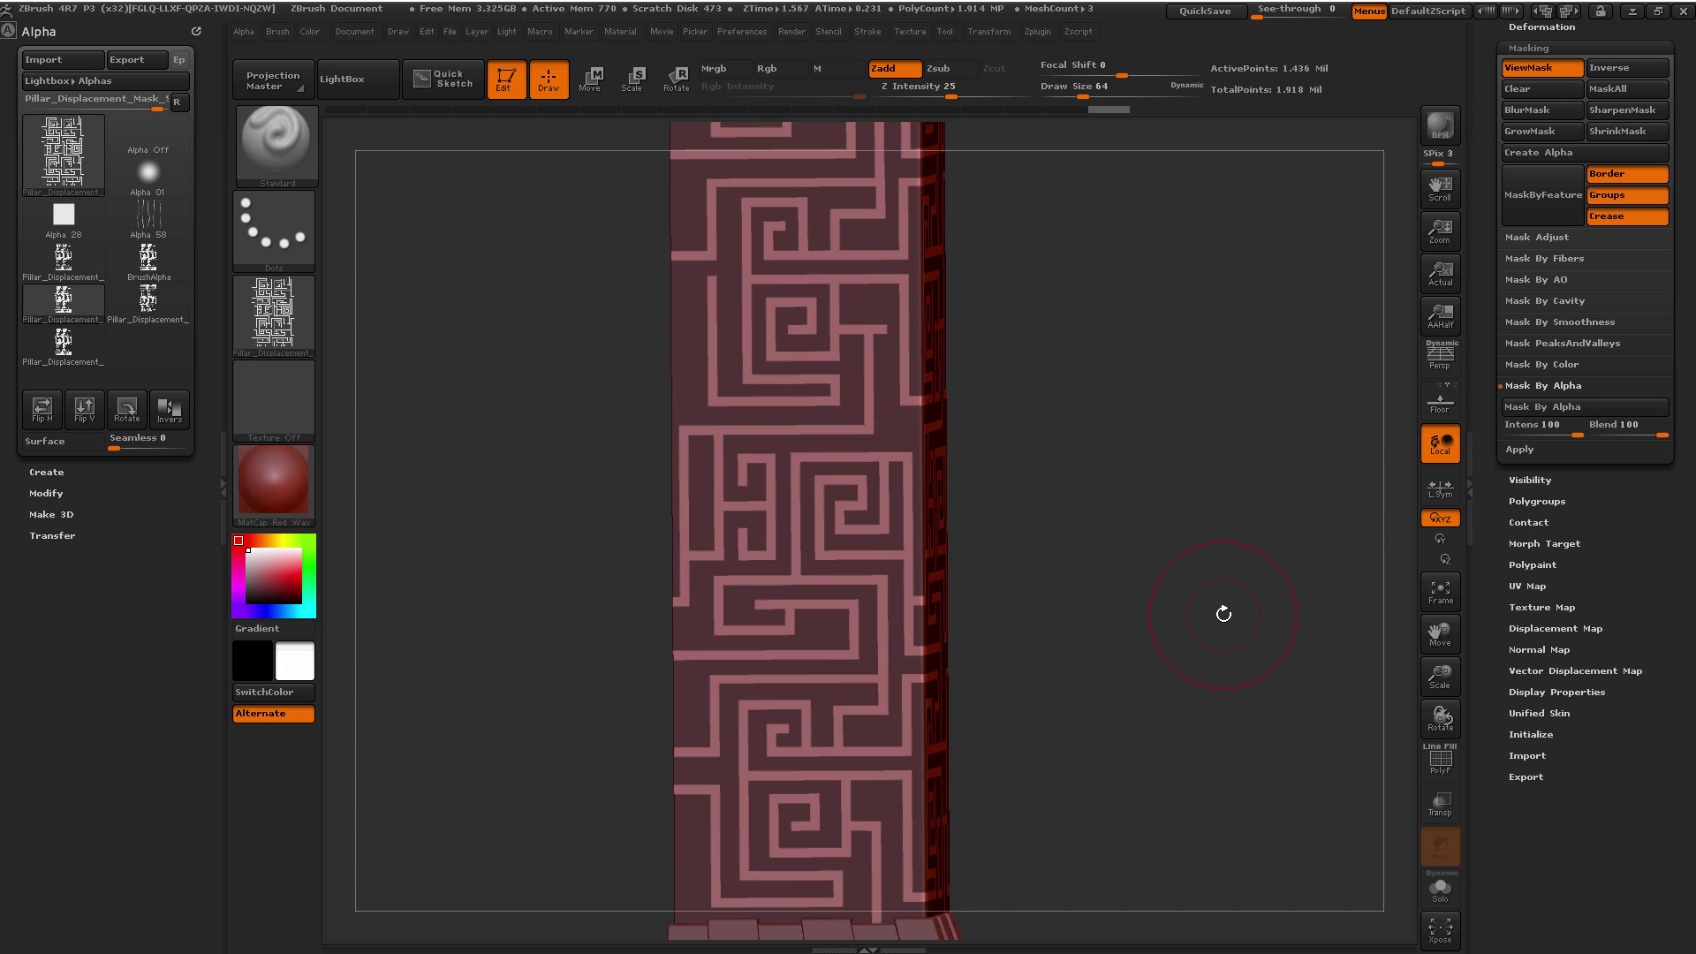
pyautogui.moveTo(1224, 610)
pyautogui.mouseDown()
pyautogui.moveTo(1177, 612)
pyautogui.moveTo(1215, 612)
pyautogui.mouseUp()
pyautogui.keyDown('ctrl'); pyautogui.moveTo(1096, 498); pyautogui.dragTo(1230, 579, button='right'); pyautogui.keyUp('ctrl')
pyautogui.moveTo(1229, 565)
pyautogui.mouseDown()
pyautogui.moveTo(1226, 547)
pyautogui.moveTo(1219, 575)
pyautogui.mouseUp()
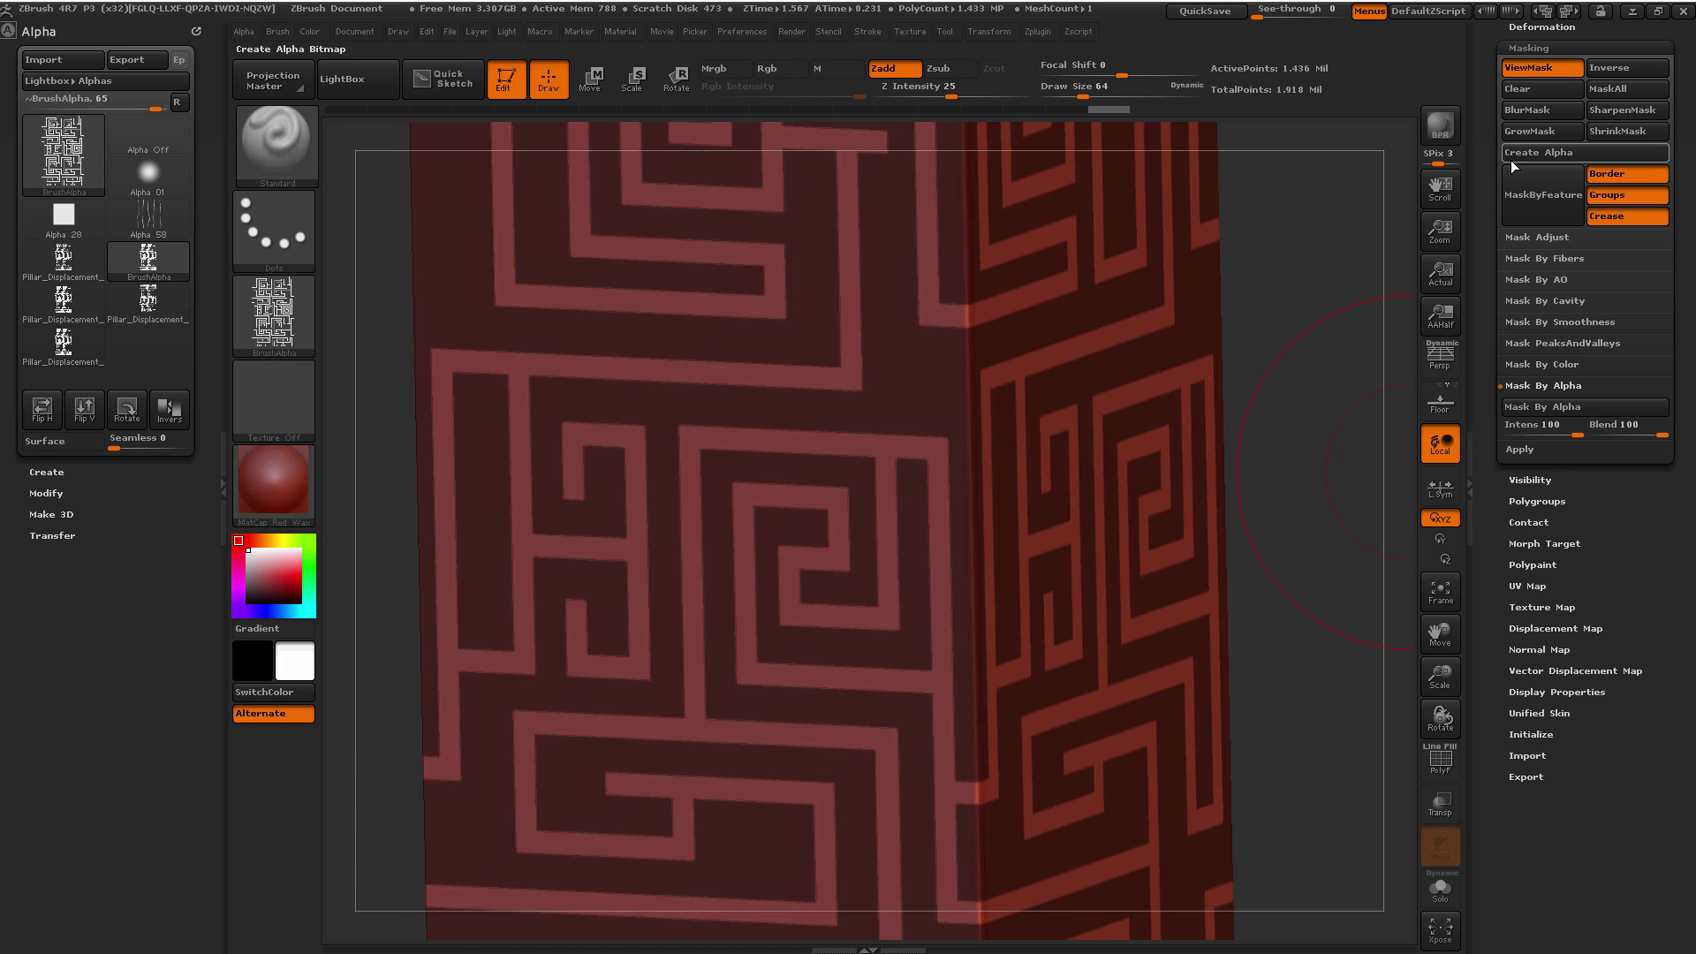
# Step: Apply an Inflate deformation to sink the unmasked maze lines into the subdivided shaft
pyautogui.scroll(5, 1510, 265)
pyautogui.click(1521, 431)
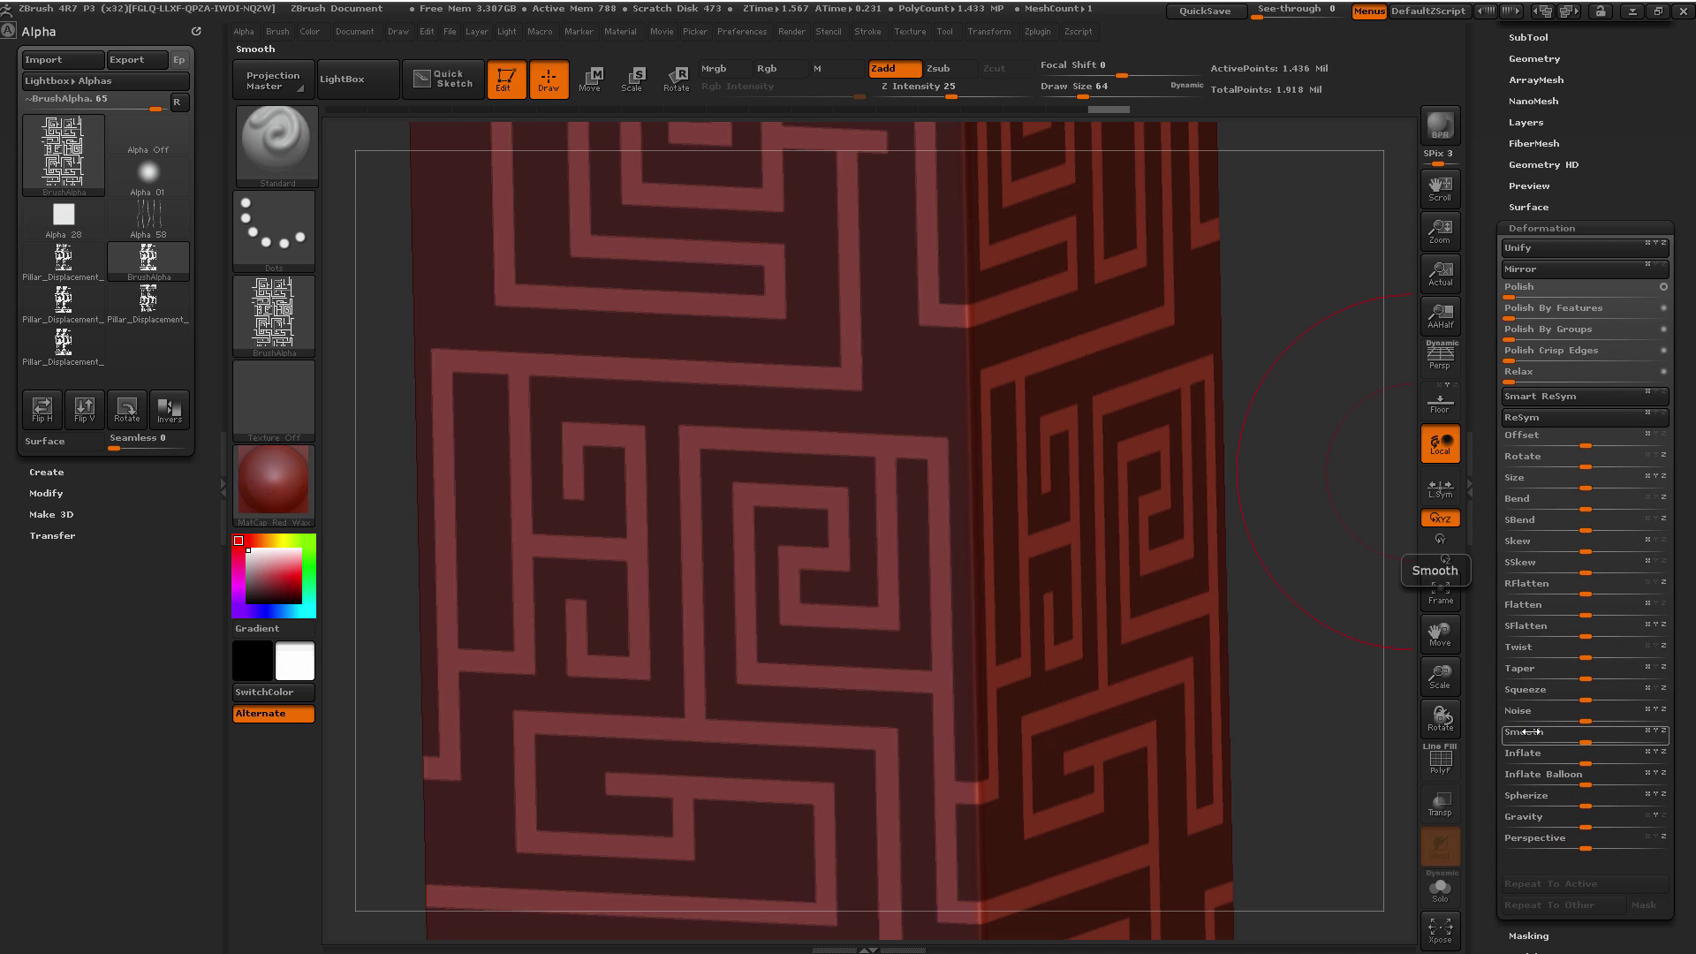
pyautogui.click(1522, 756)
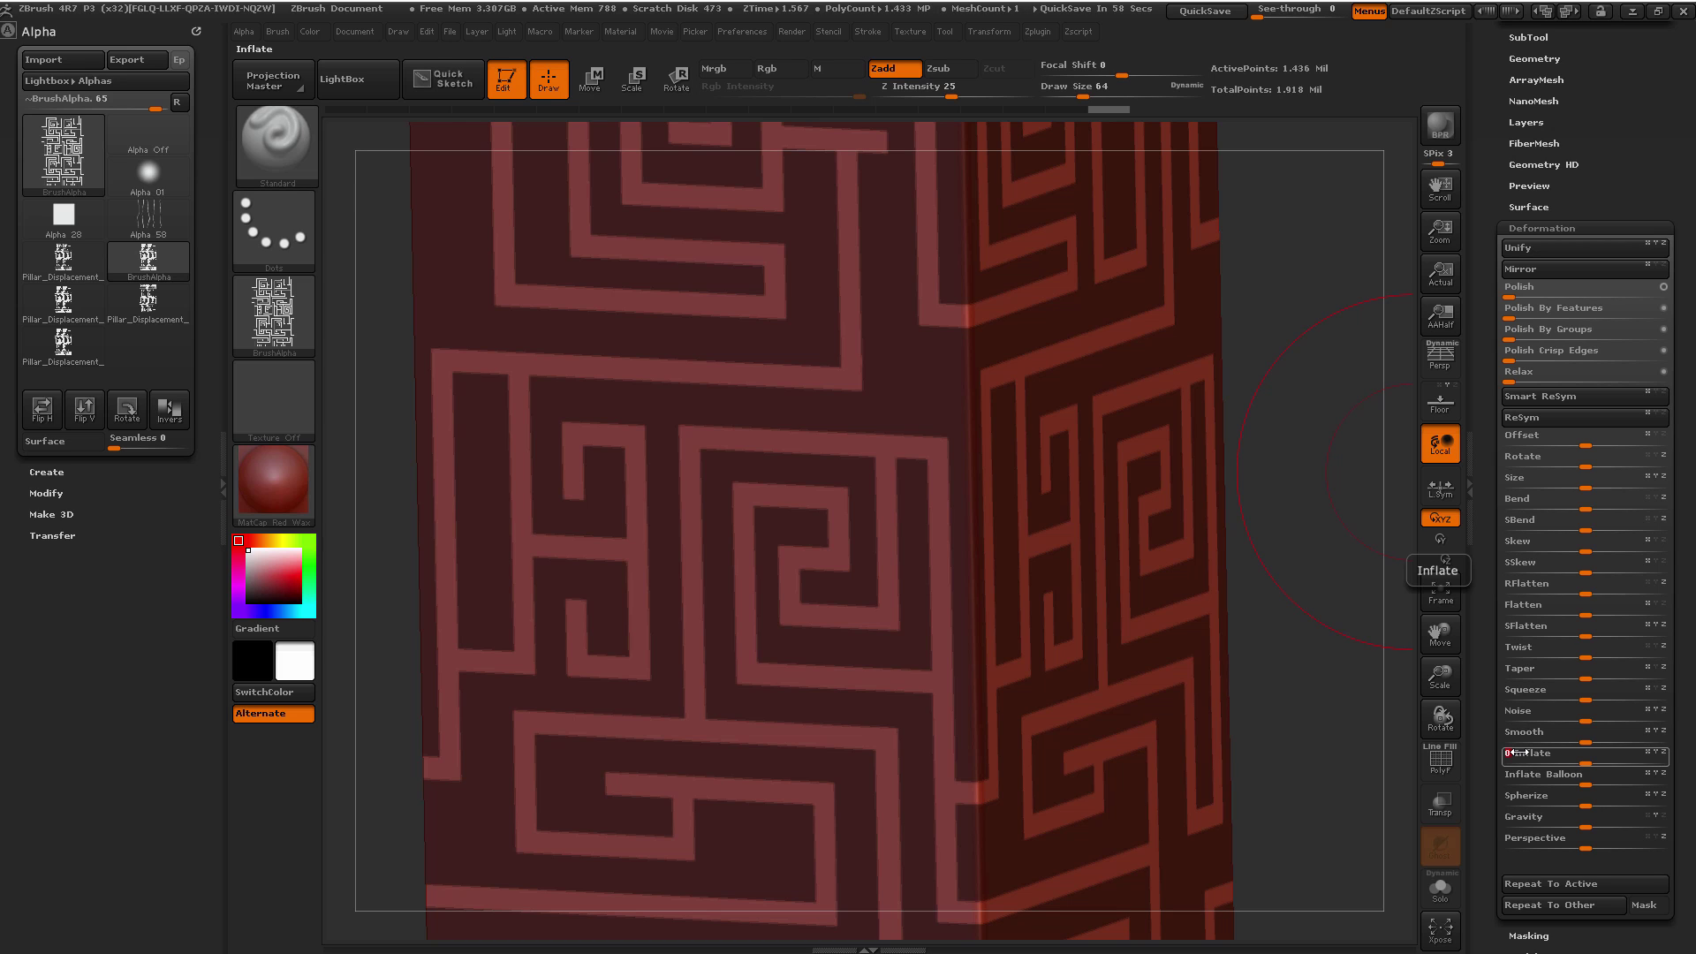
pyautogui.press('Return')
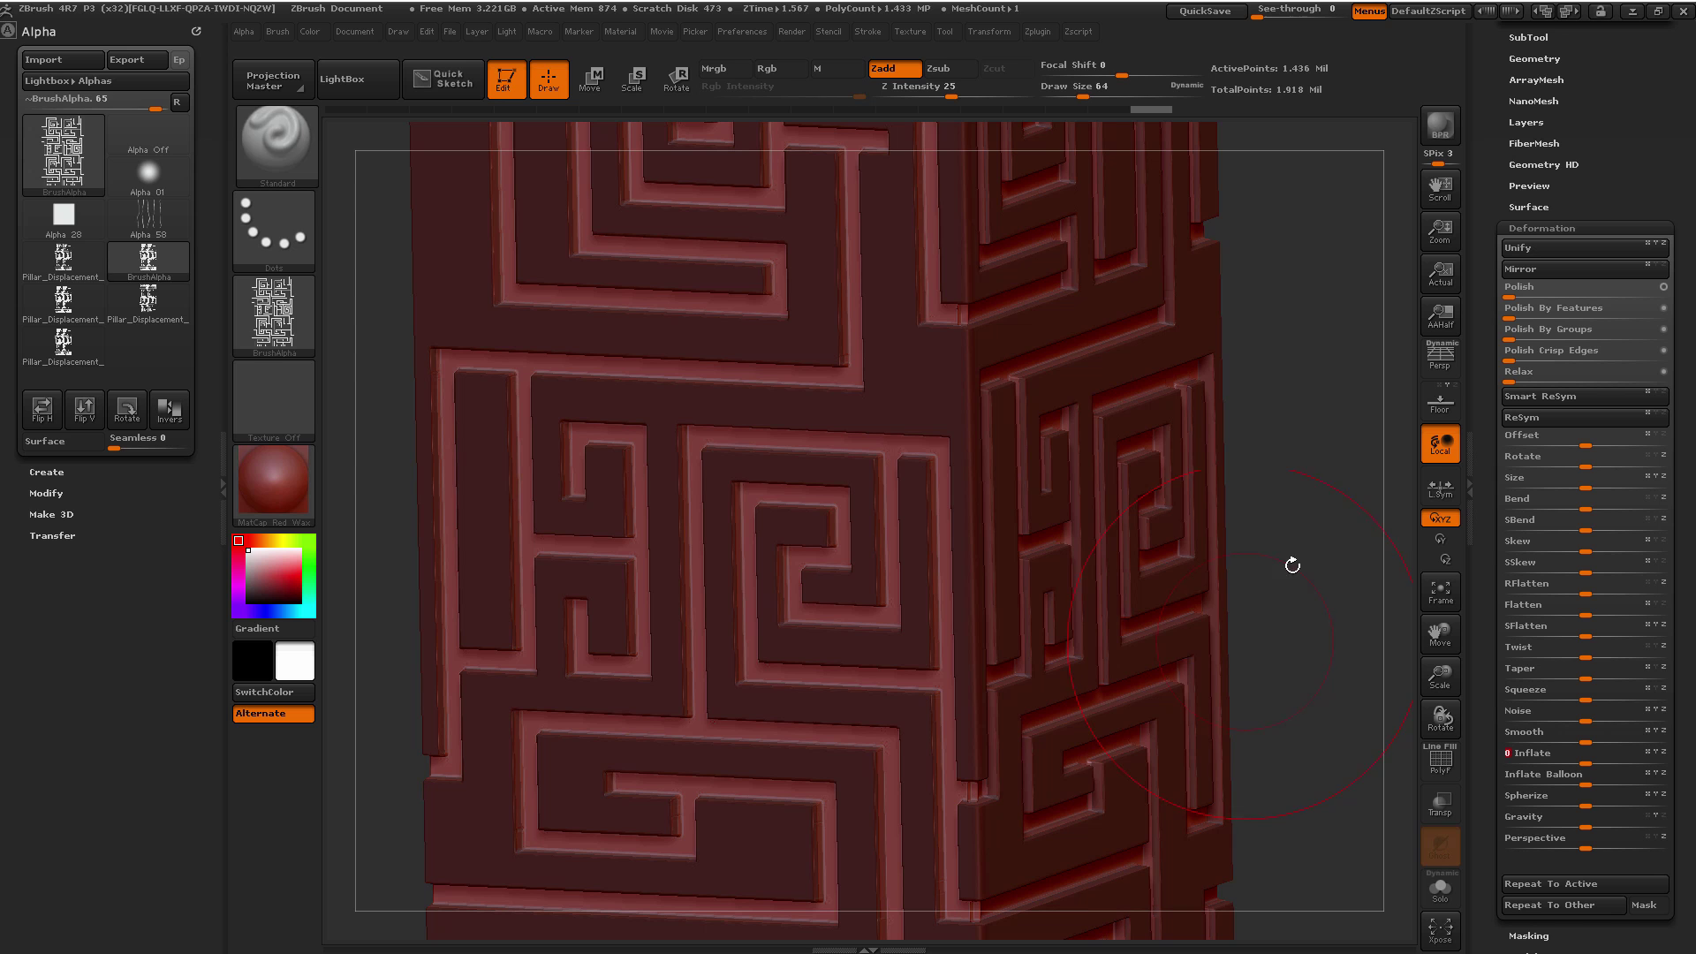
# Step: Clear the mask and examine the edges of the carved maze grooves with the wireframe shown
pyautogui.keyDown('ctrl'); pyautogui.moveTo(1343, 382); pyautogui.dragTo(1320, 428); pyautogui.keyUp('ctrl')
pyautogui.moveTo(1323, 445); pyautogui.dragTo(1336, 432, button='right')
pyautogui.keyDown('ctrl'); pyautogui.moveTo(1099, 402); pyautogui.dragTo(1079, 510, button='right'); pyautogui.keyUp('ctrl')
pyautogui.hotkey('shift', 'f')
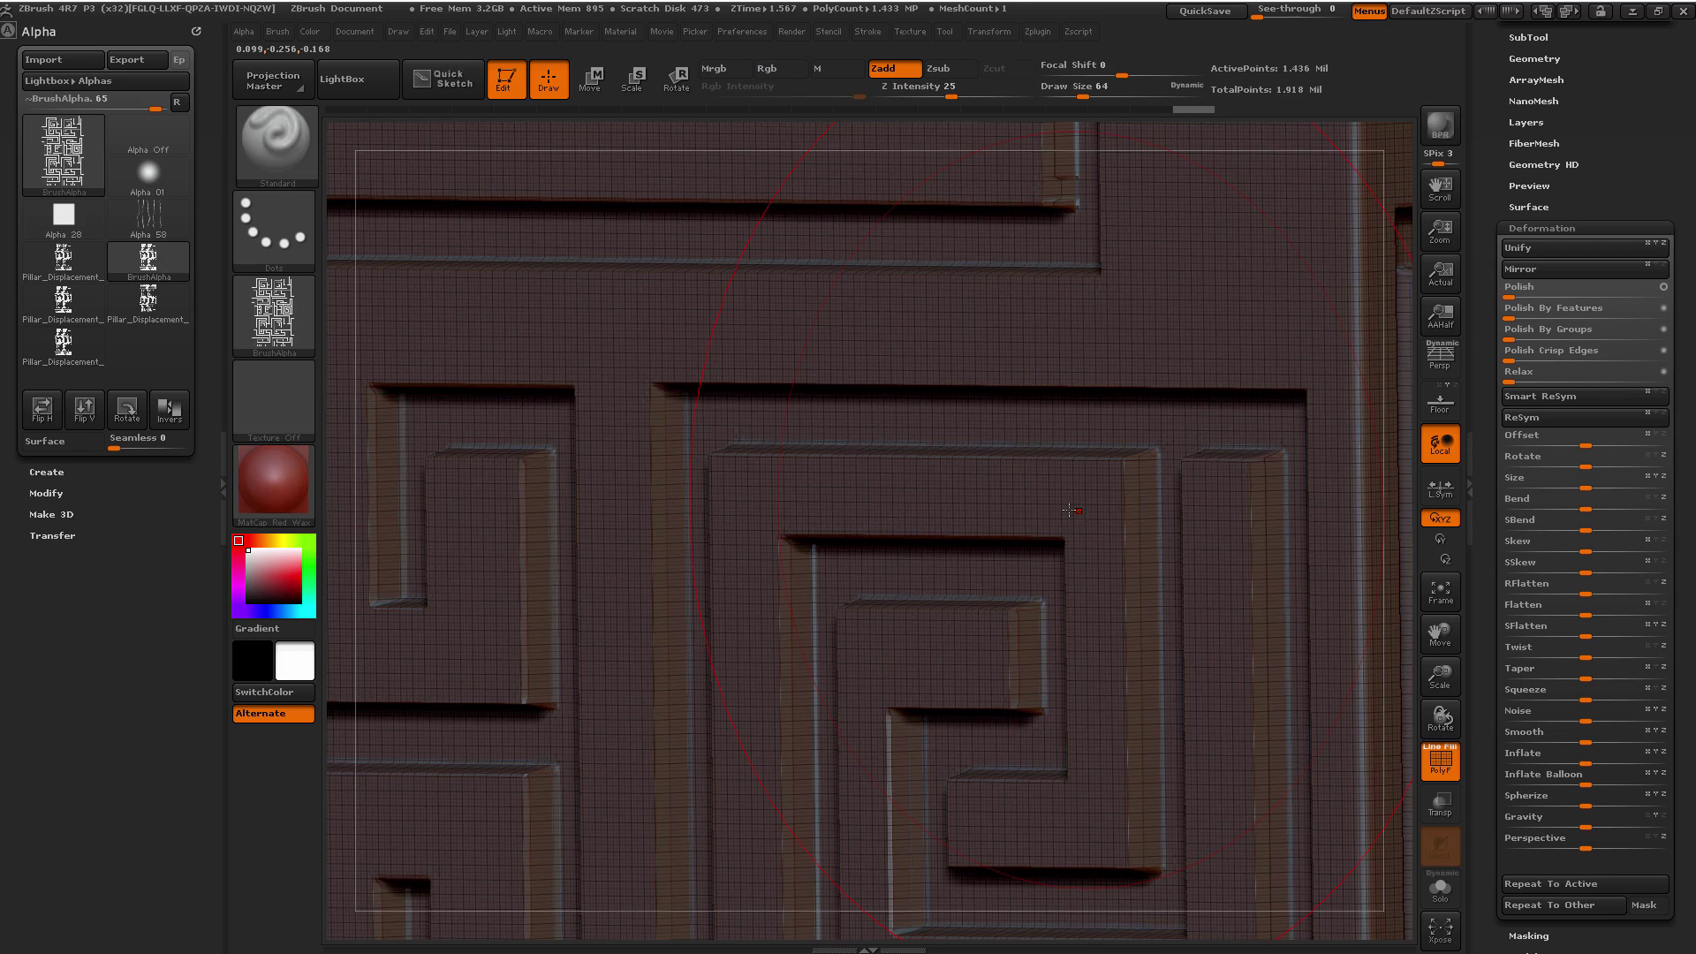
pyautogui.keyDown('alt'); pyautogui.moveTo(995, 522); pyautogui.dragTo(967, 522); pyautogui.keyUp('alt')
pyautogui.moveTo(967, 523); pyautogui.dragTo(1214, 472, button='right')
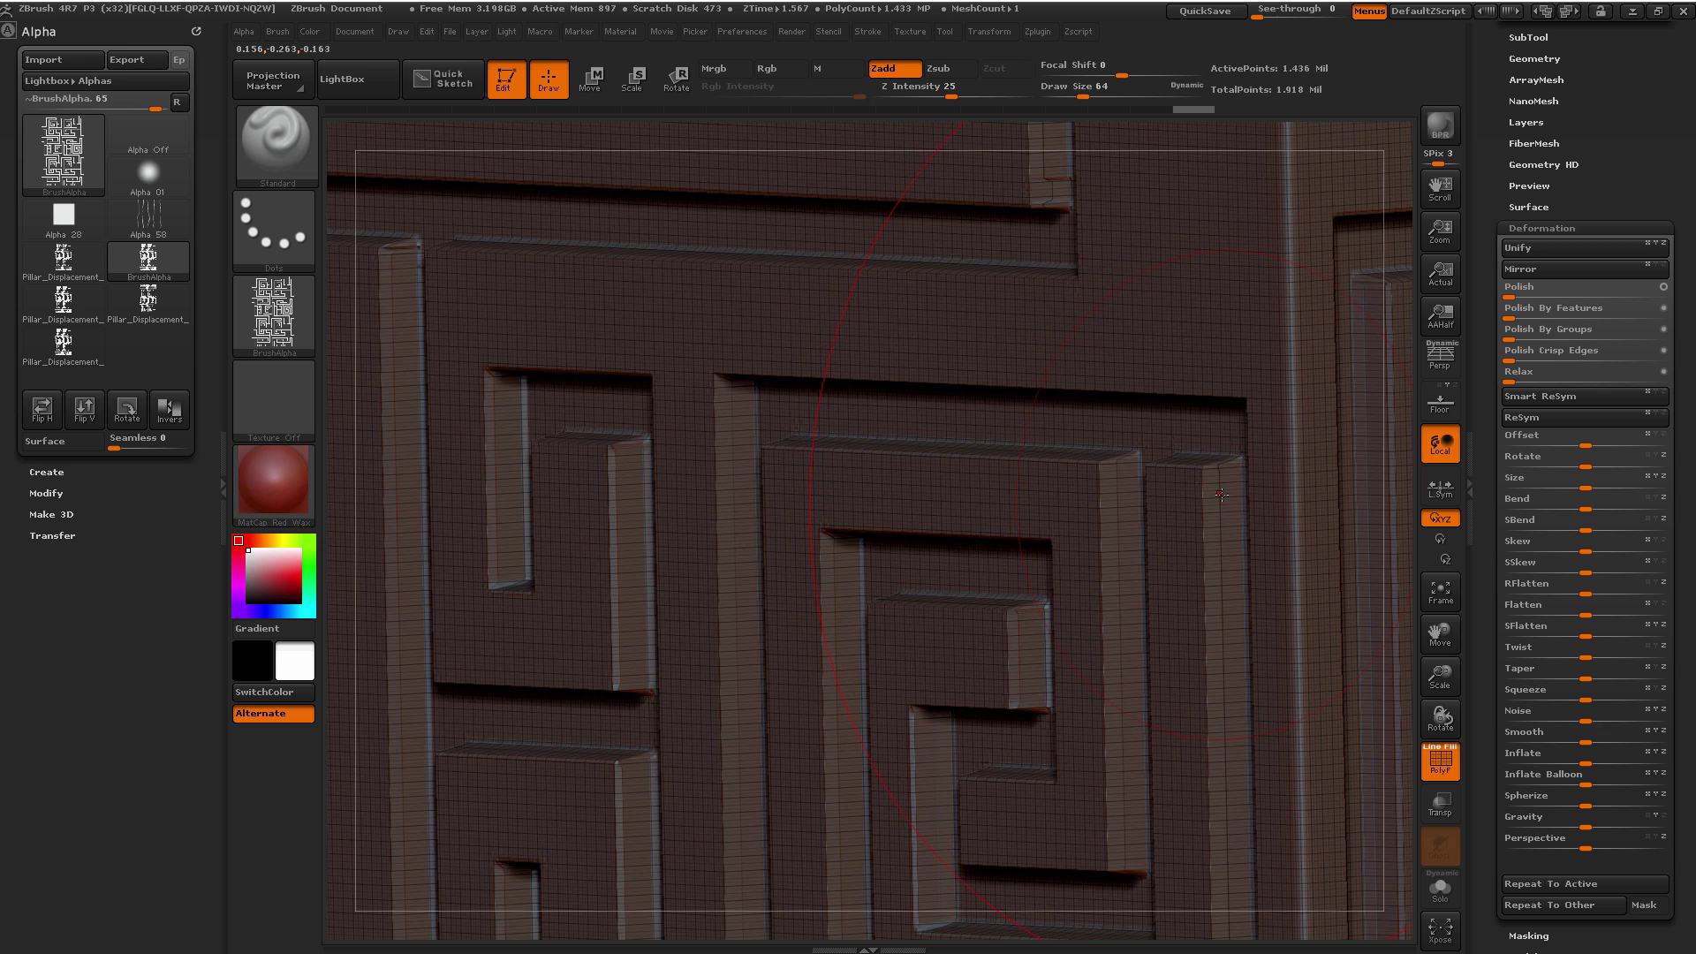
pyautogui.hotkey('shift', 'f')
# Step: Undo the maze inflation on the shaft and clear its mask
pyautogui.moveTo(1204, 536)
pyautogui.keyDown('ctrl'); pyautogui.mouseDown(button='right')
pyautogui.moveTo(1043, 449)
pyautogui.moveTo(1181, 473)
pyautogui.moveTo(965, 420)
pyautogui.mouseUp(button='right'); pyautogui.keyUp('ctrl')
pyautogui.hotkey('ctrl', 'h')
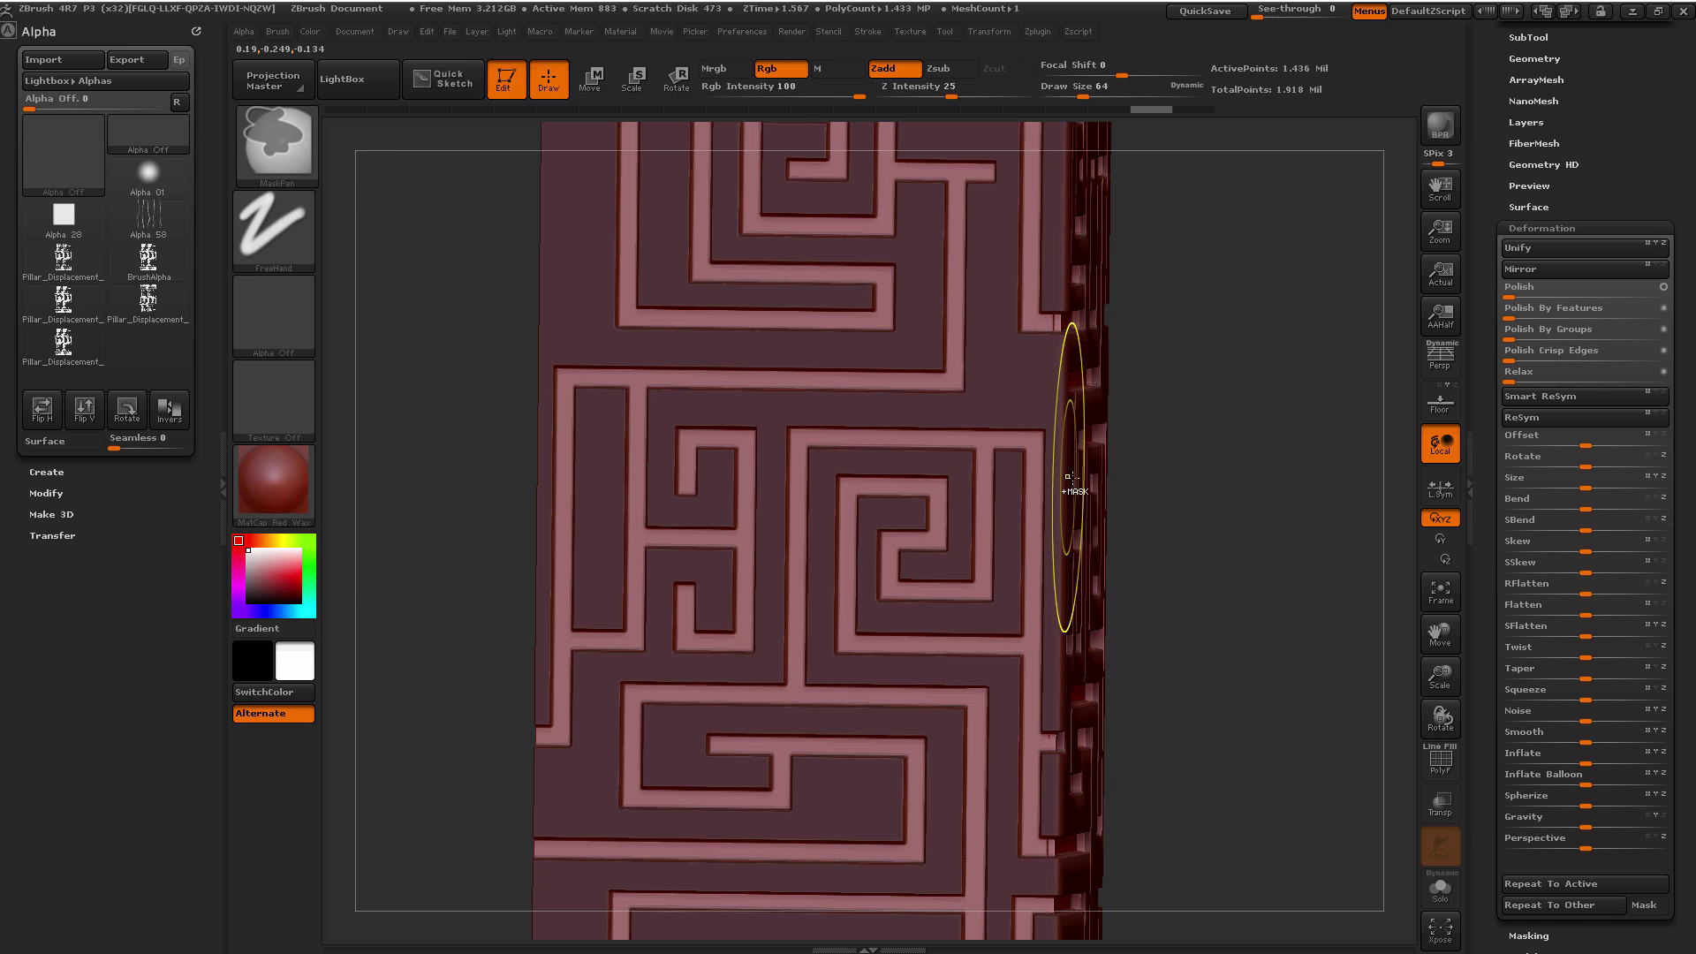
pyautogui.hotkey('ctrl', 'z')
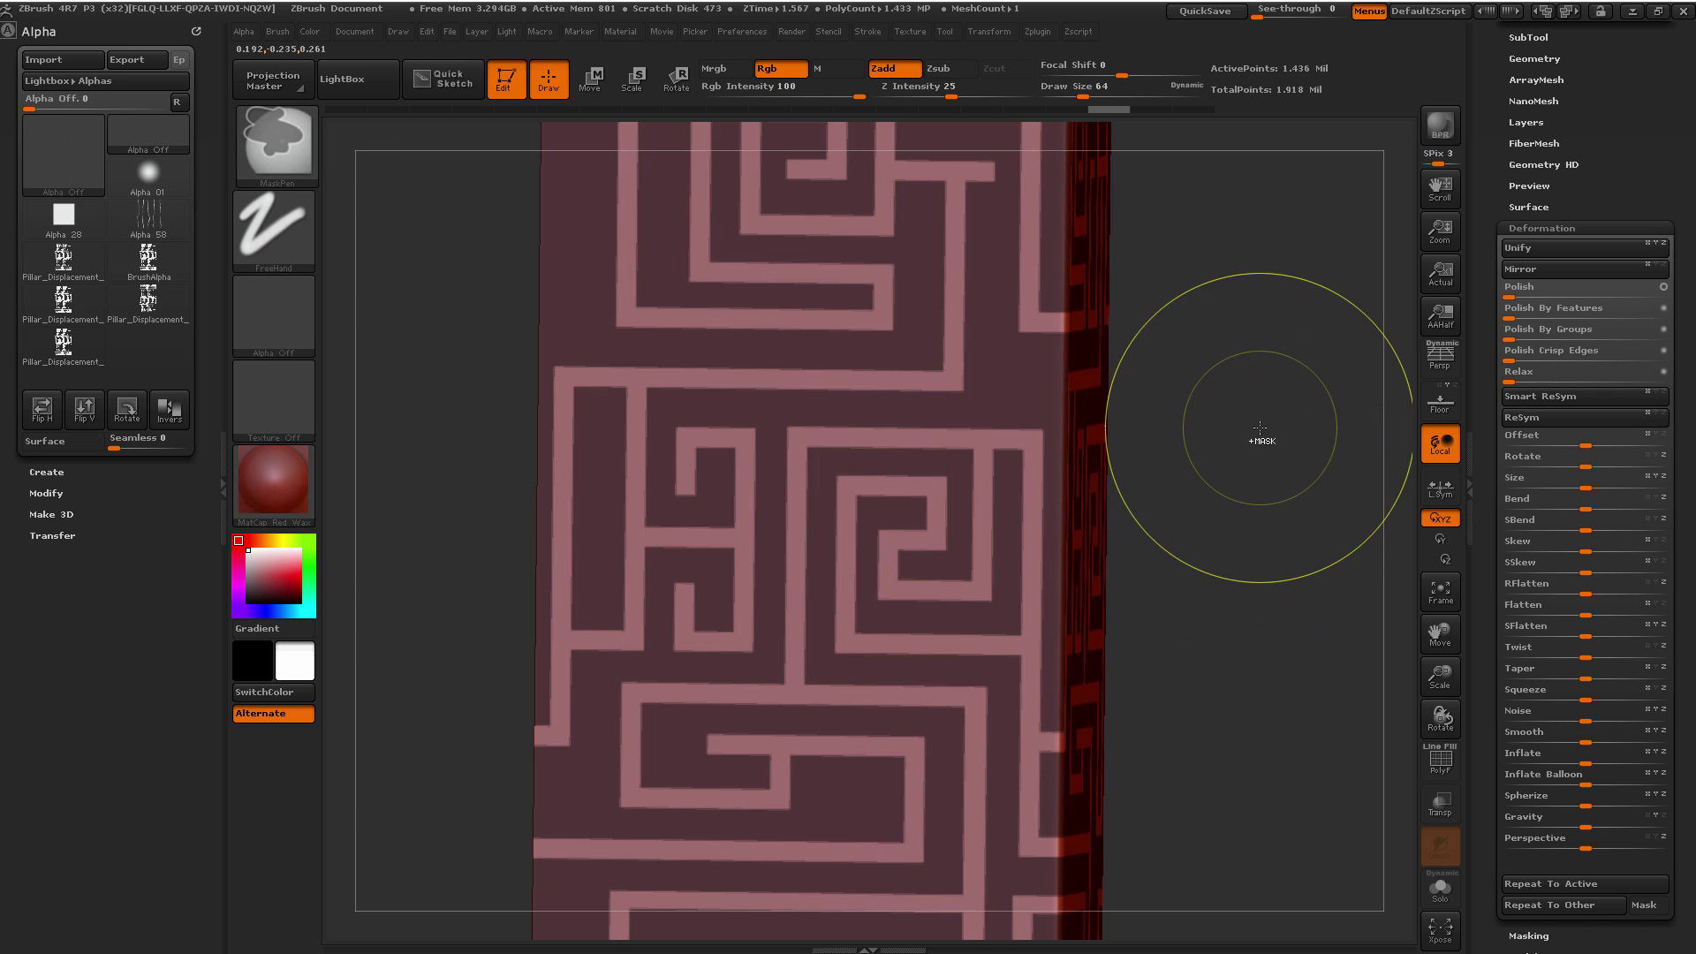
pyautogui.keyDown('ctrl'); pyautogui.moveTo(1259, 429); pyautogui.dragTo(1228, 548); pyautogui.keyUp('ctrl')
pyautogui.moveTo(1228, 548); pyautogui.dragTo(1239, 546, button='right')
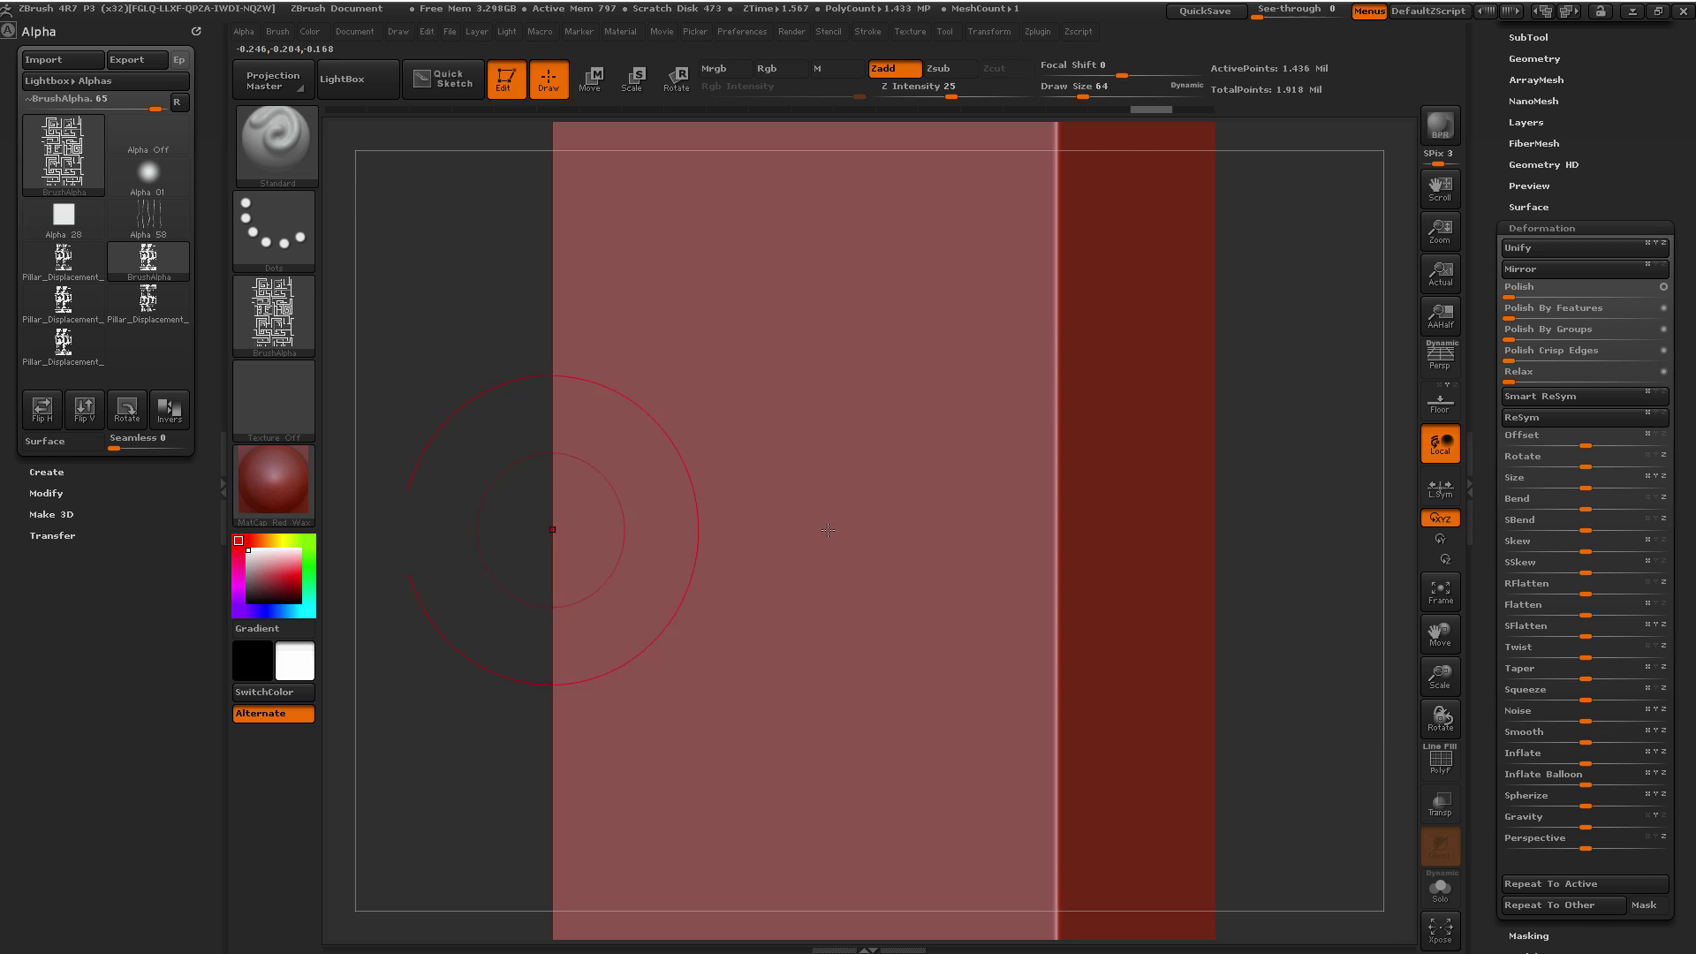
# Step: Mask the shaft by alpha with the BrushAlpha maze and check the mask's edges up close
pyautogui.scroll(-5, 1538, 560)
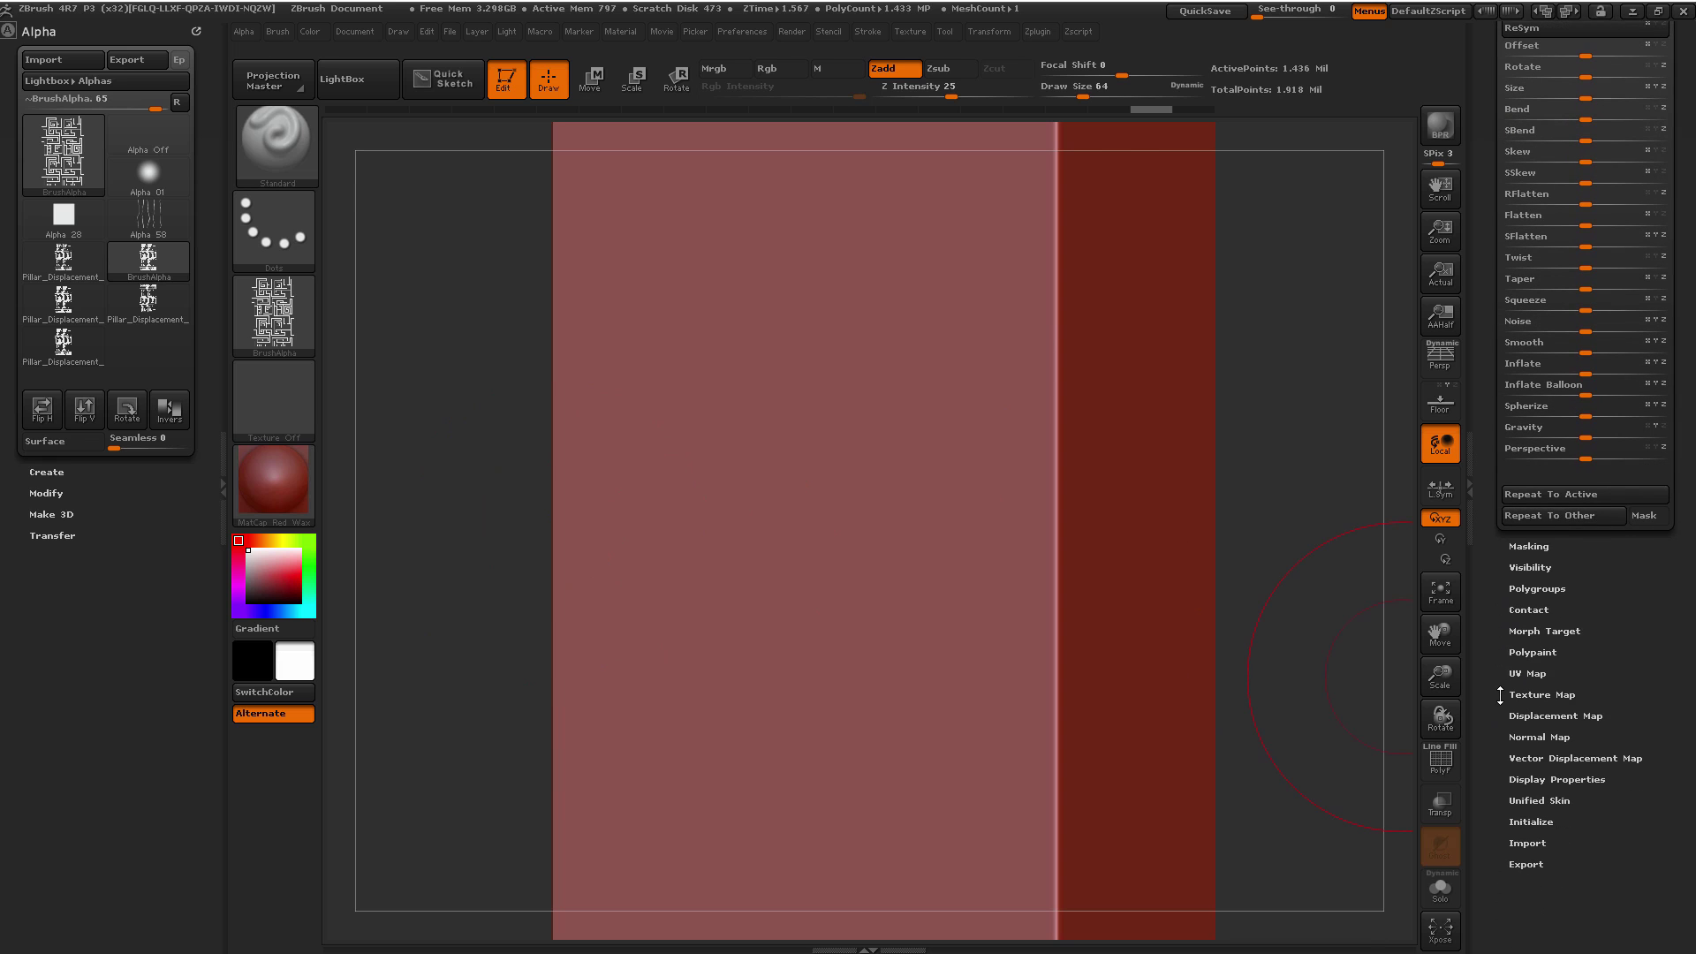
pyautogui.click(1529, 551)
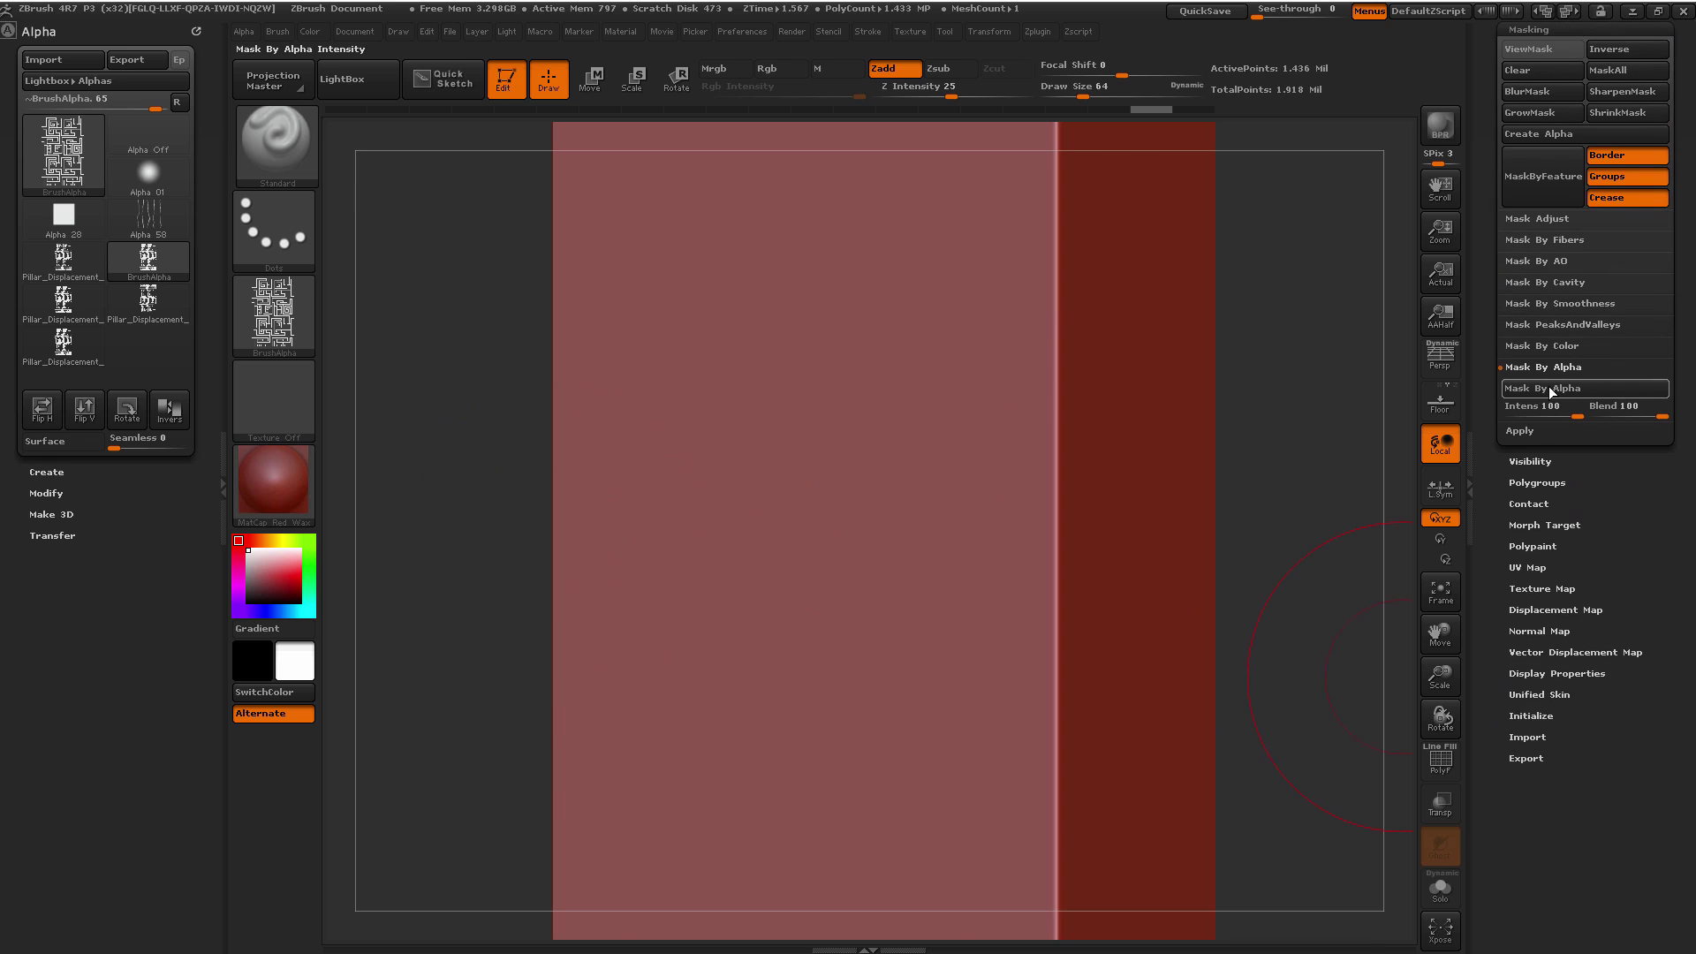
pyautogui.click(1549, 389)
pyautogui.moveTo(1295, 556); pyautogui.dragTo(1309, 551)
pyautogui.keyDown('ctrl'); pyautogui.moveTo(1254, 497); pyautogui.dragTo(1288, 531, button='right'); pyautogui.keyUp('ctrl')
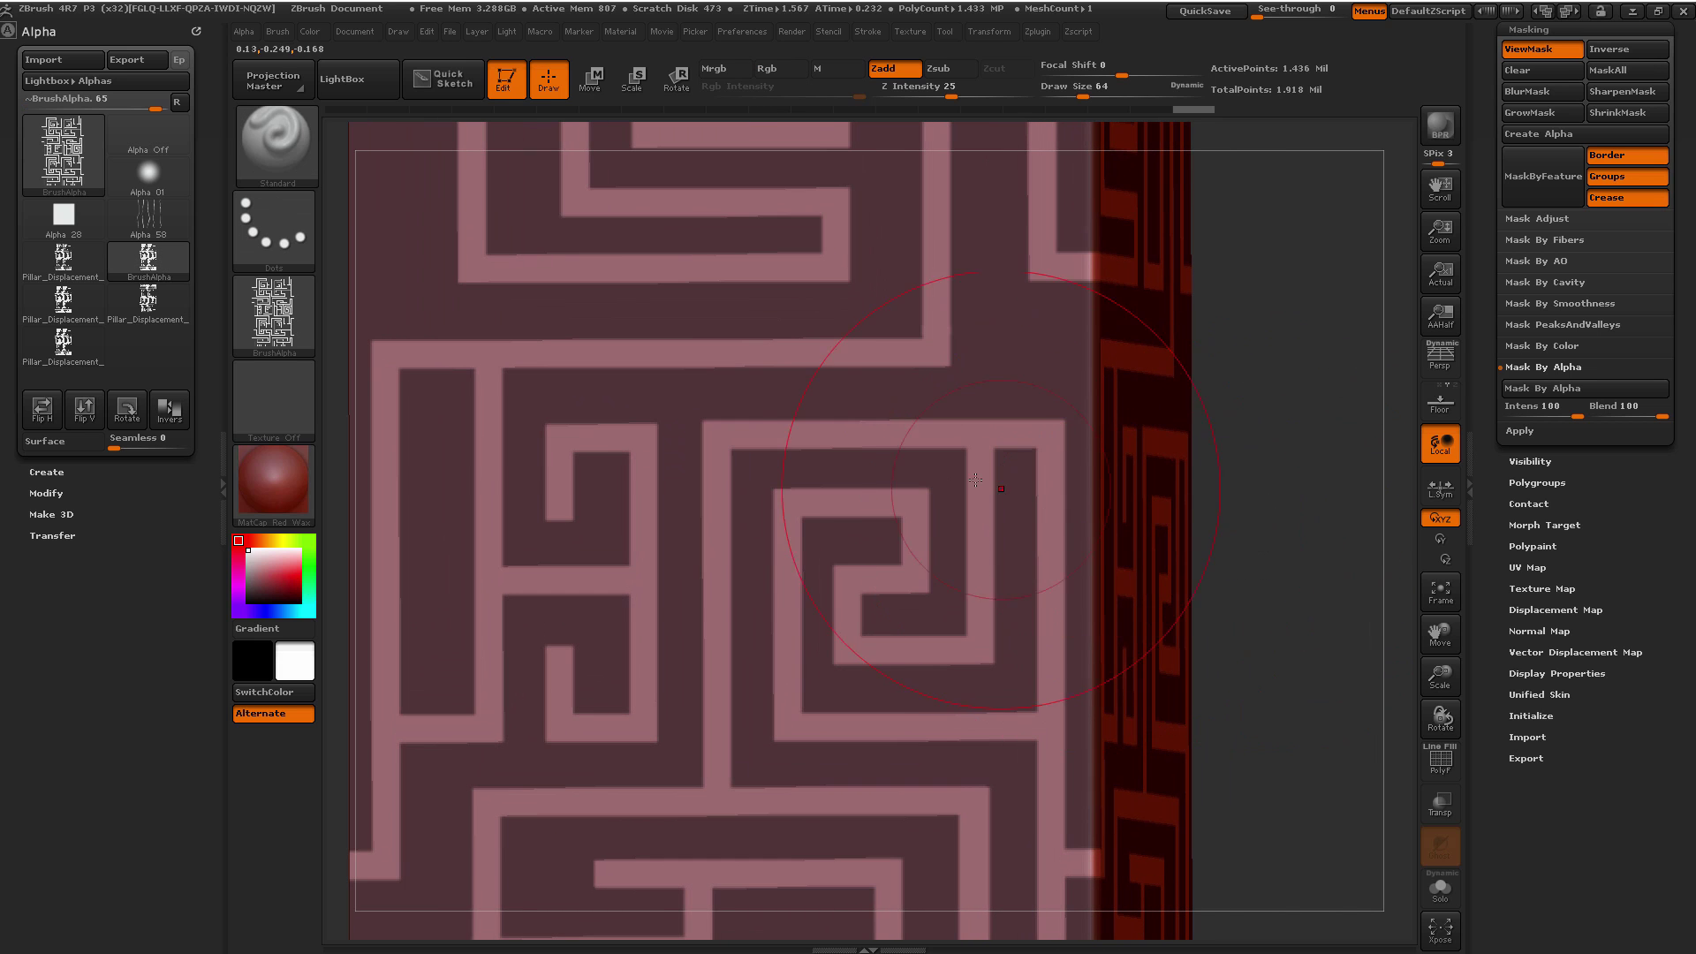
pyautogui.keyDown('ctrl'); pyautogui.rightClick(751, 402); pyautogui.keyUp('ctrl')
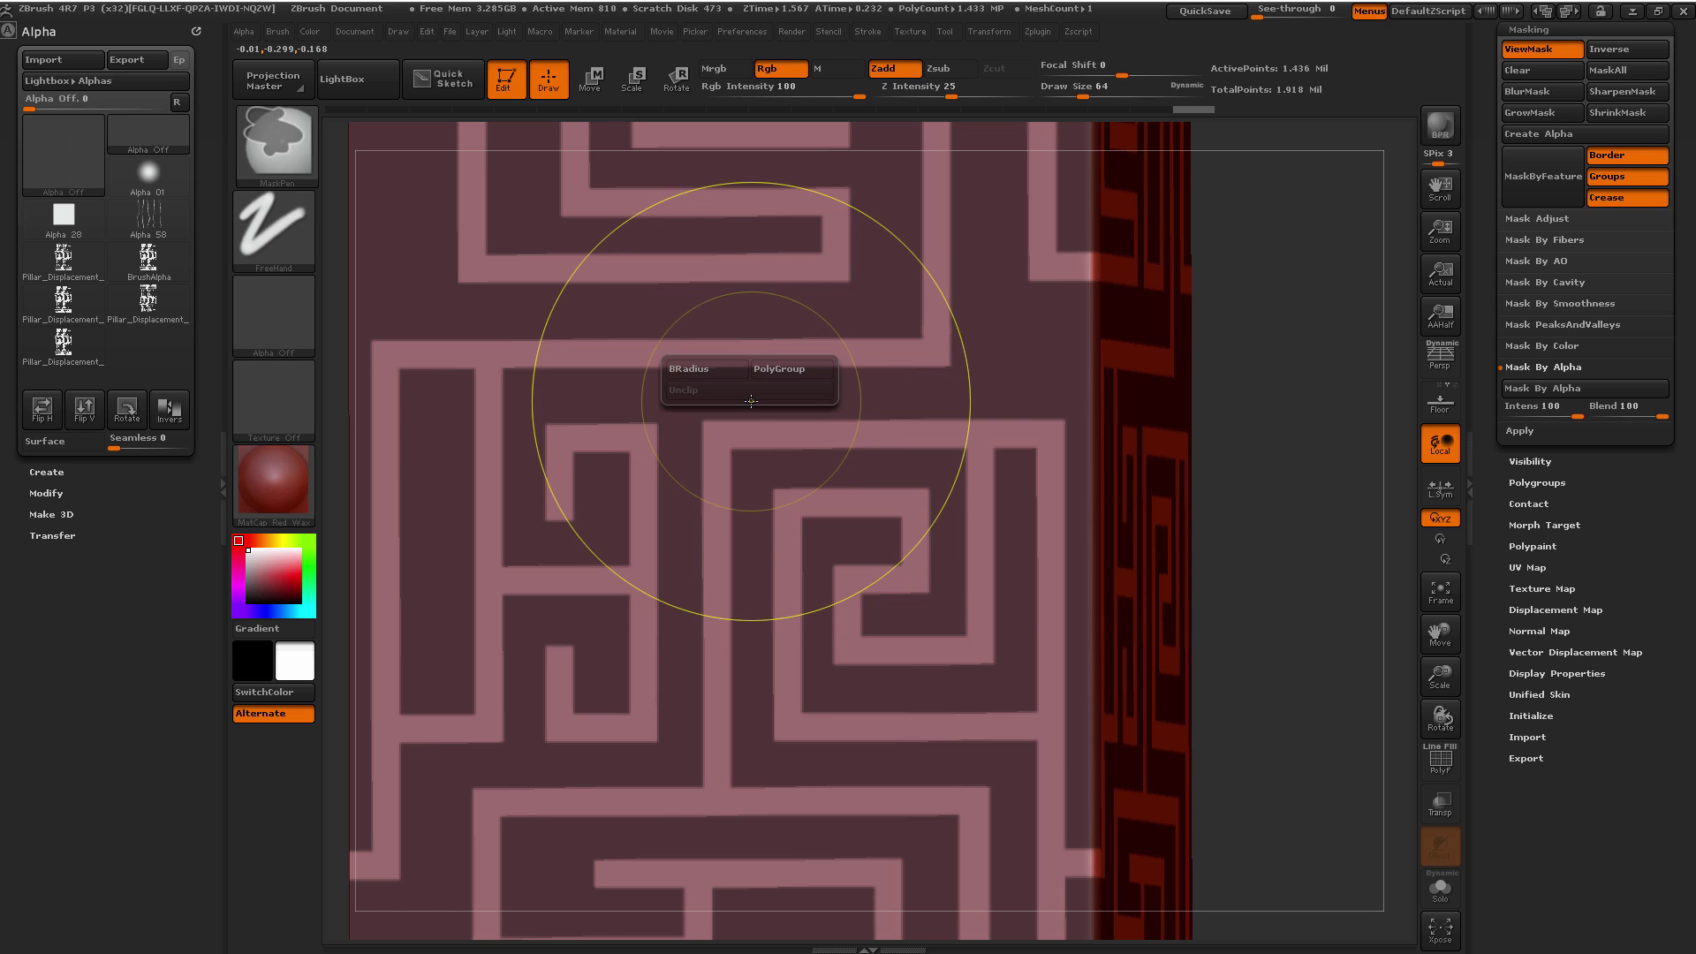
# Step: Reduce the brush's draw size to 25 while checking the maze mask at the shaft's corner
pyautogui.keyDown('ctrl'); pyautogui.rightClick(838, 430); pyautogui.keyUp('ctrl')
pyautogui.keyDown('ctrl'); pyautogui.rightClick(898, 477); pyautogui.keyUp('ctrl')
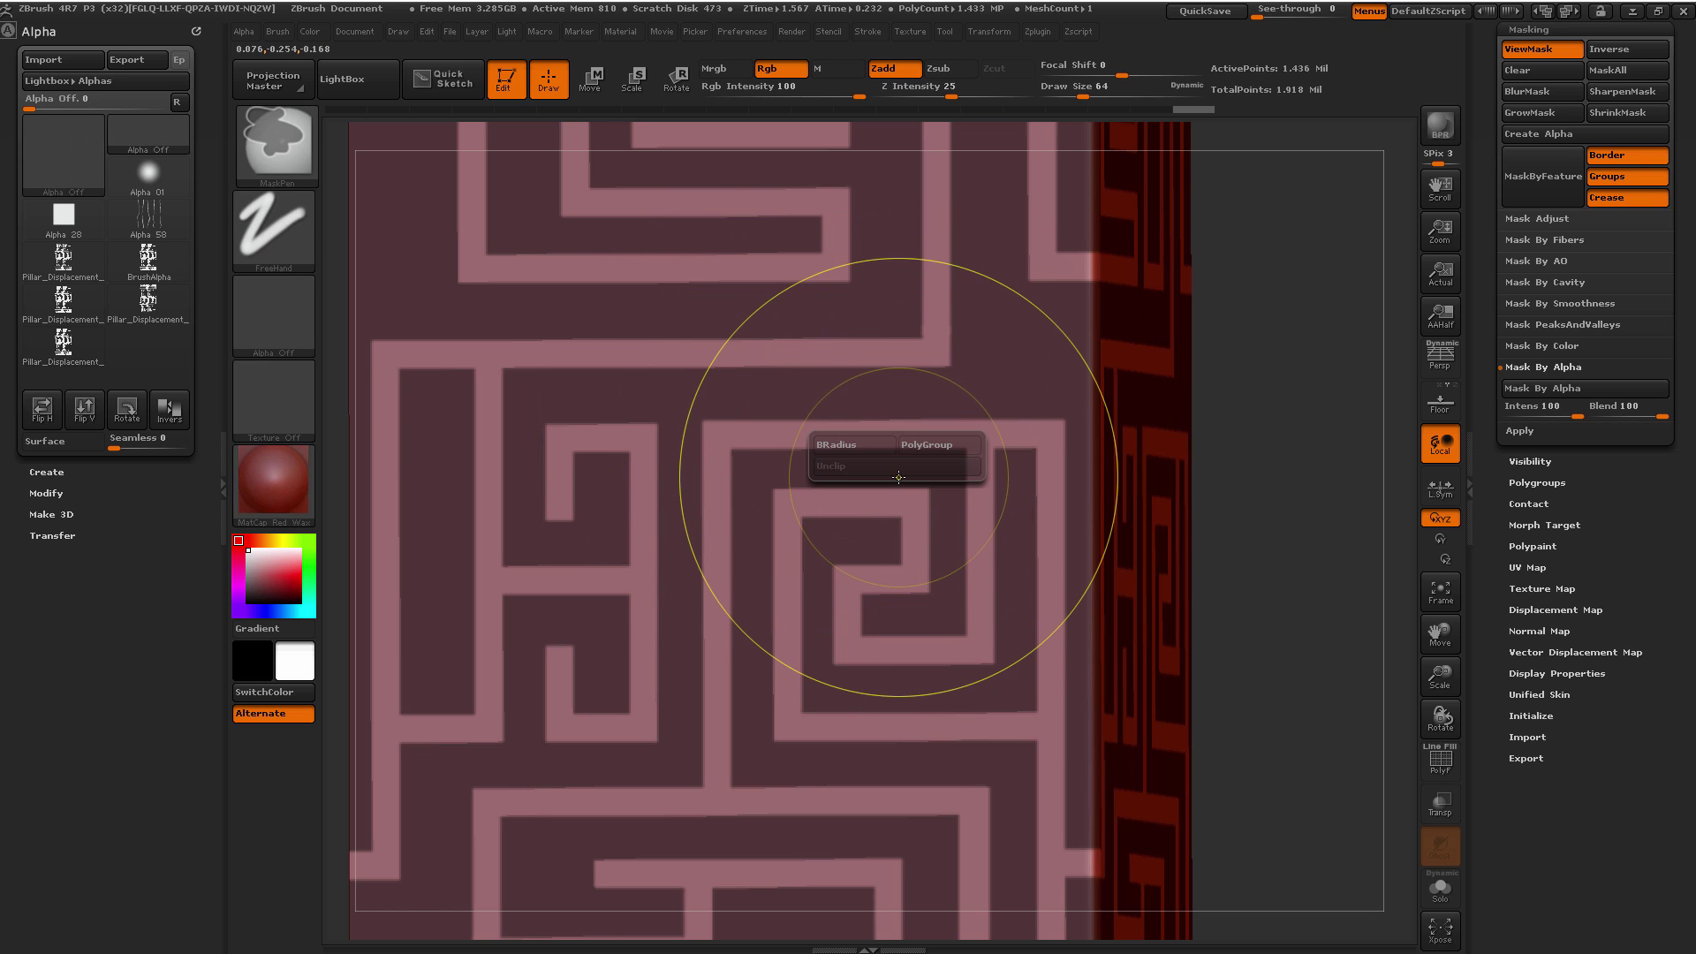
pyautogui.moveTo(1226, 455)
pyautogui.mouseDown()
pyautogui.moveTo(1008, 679)
pyautogui.moveTo(995, 668)
pyautogui.mouseUp()
pyautogui.press('s')
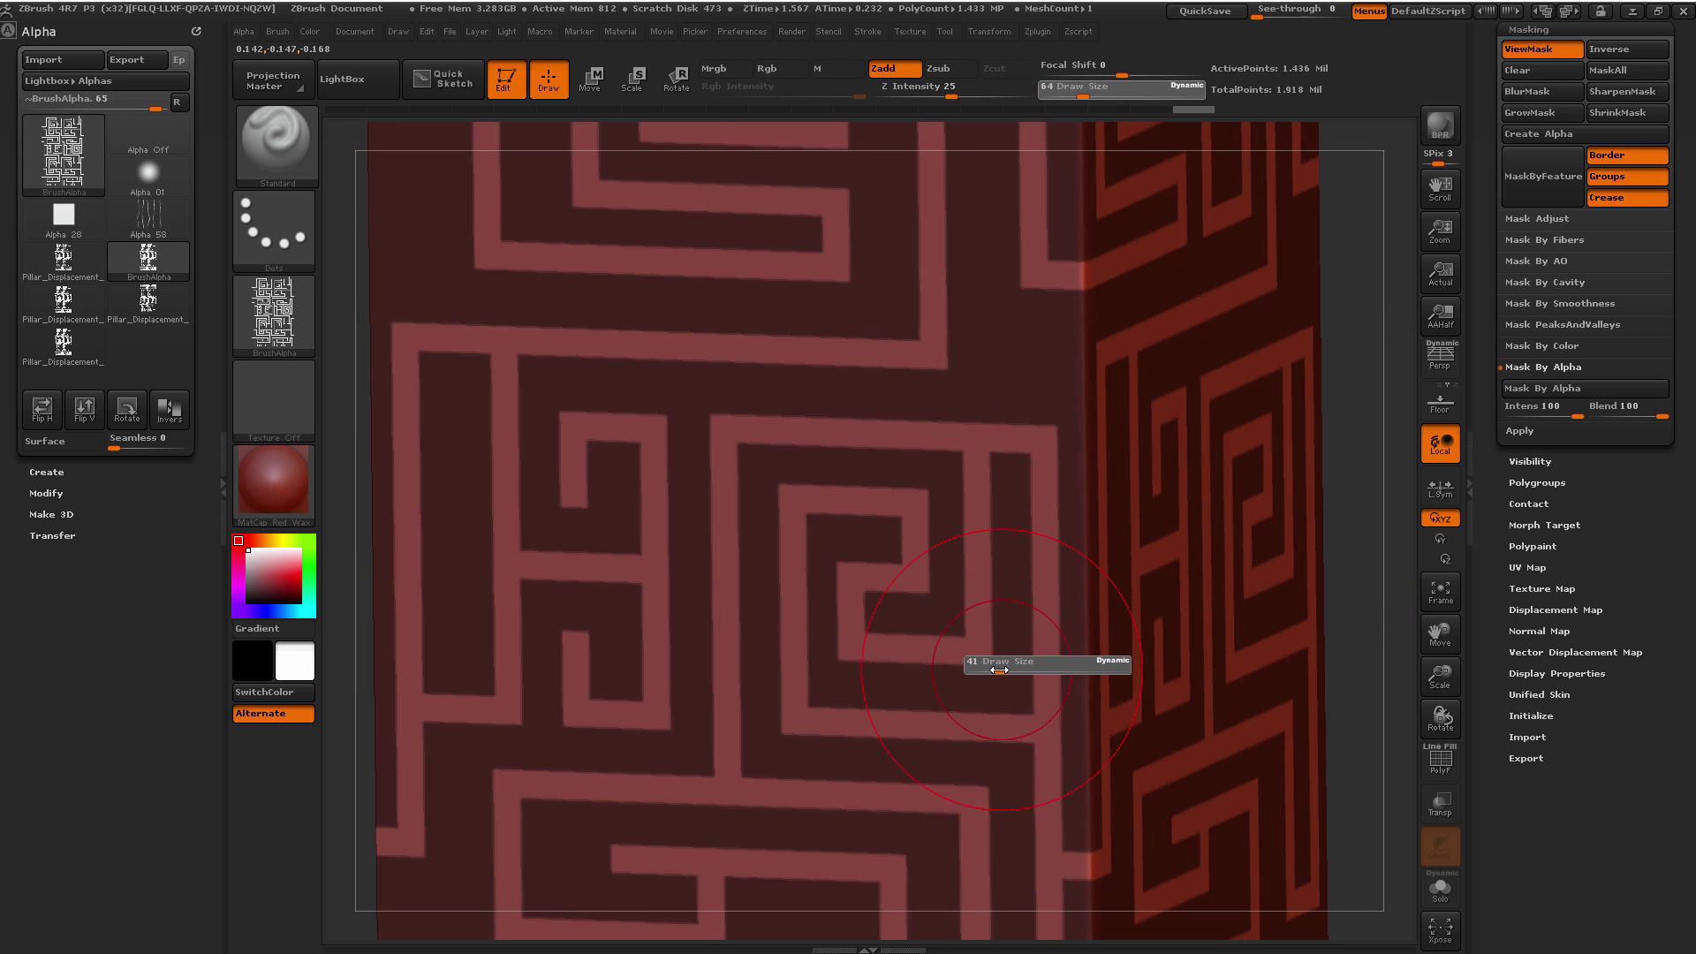
pyautogui.keyDown('ctrl'); pyautogui.rightClick(1002, 686); pyautogui.keyUp('ctrl')
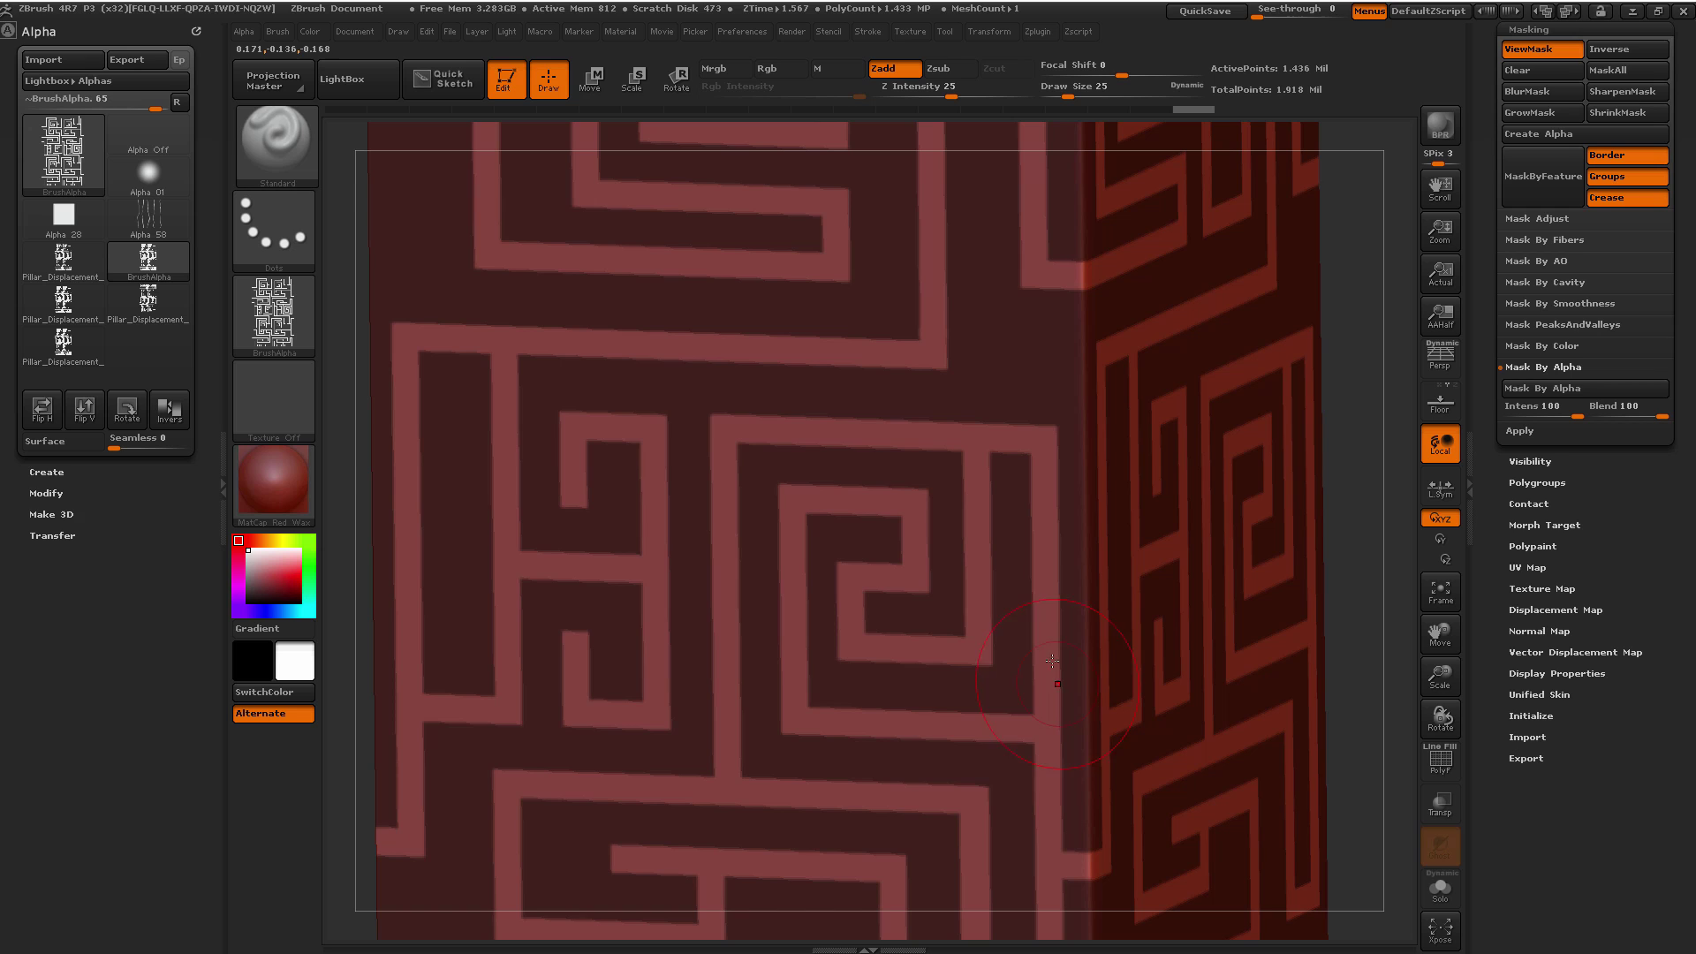
# Step: Blur the maze mask on the shaft and check its softened edges
pyautogui.rightClick(995, 685)
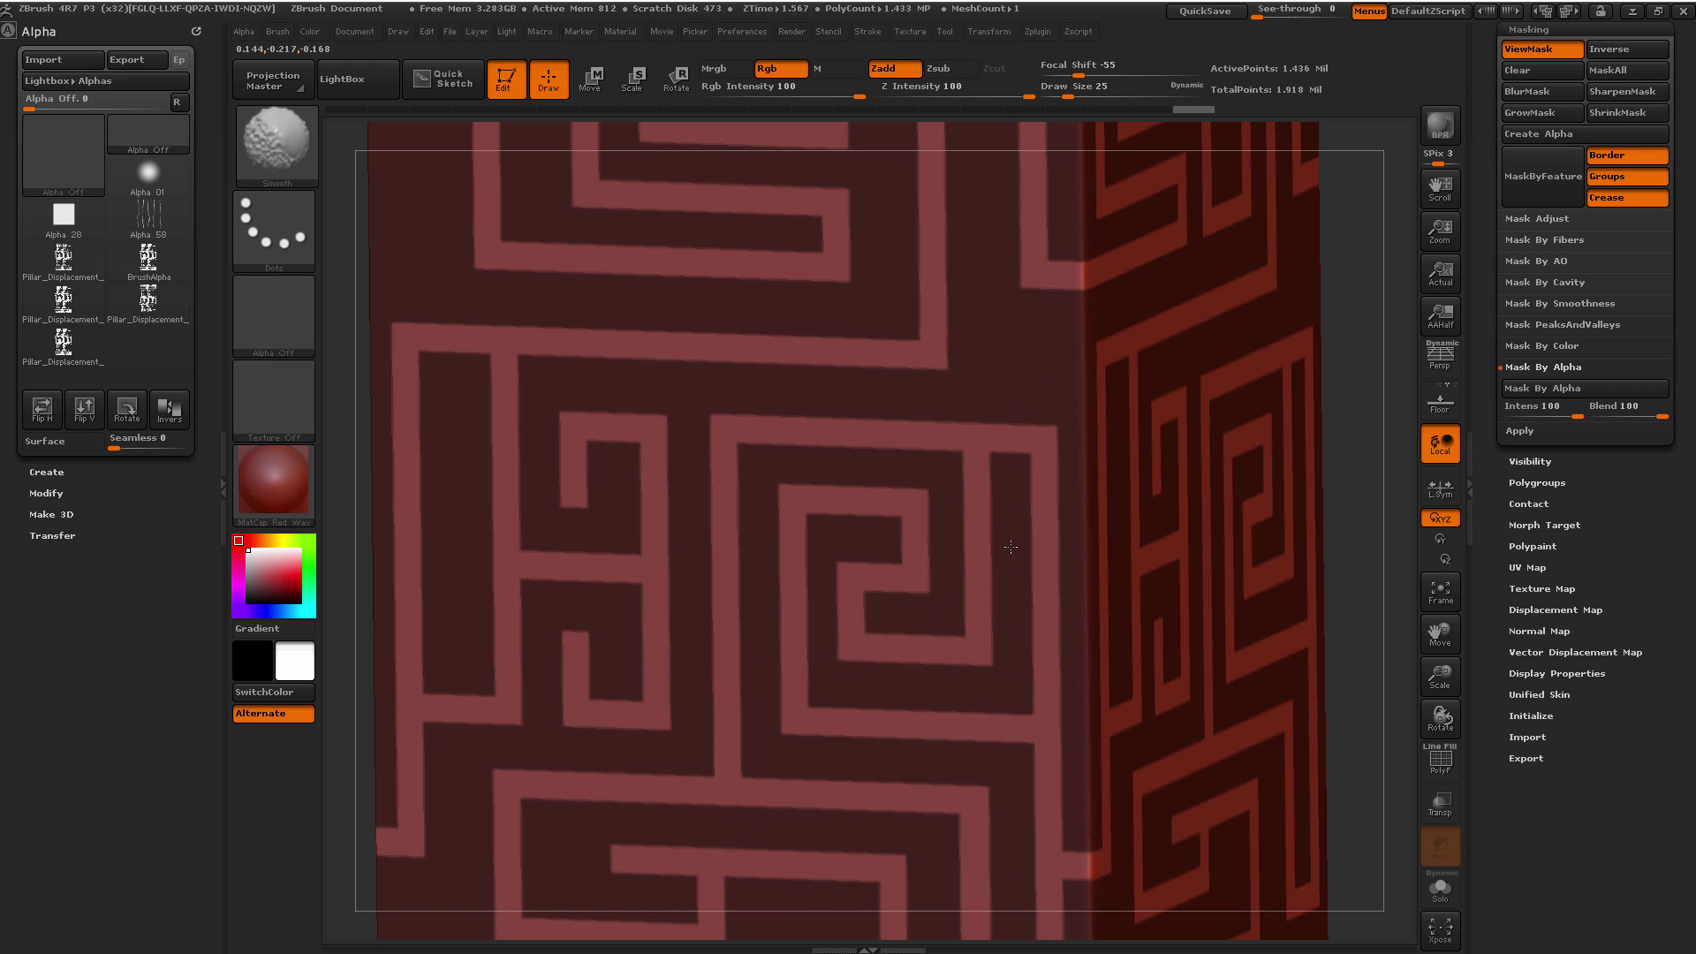
pyautogui.rightClick(1011, 549)
pyautogui.keyDown('ctrl'); pyautogui.rightClick(1012, 669); pyautogui.keyUp('ctrl')
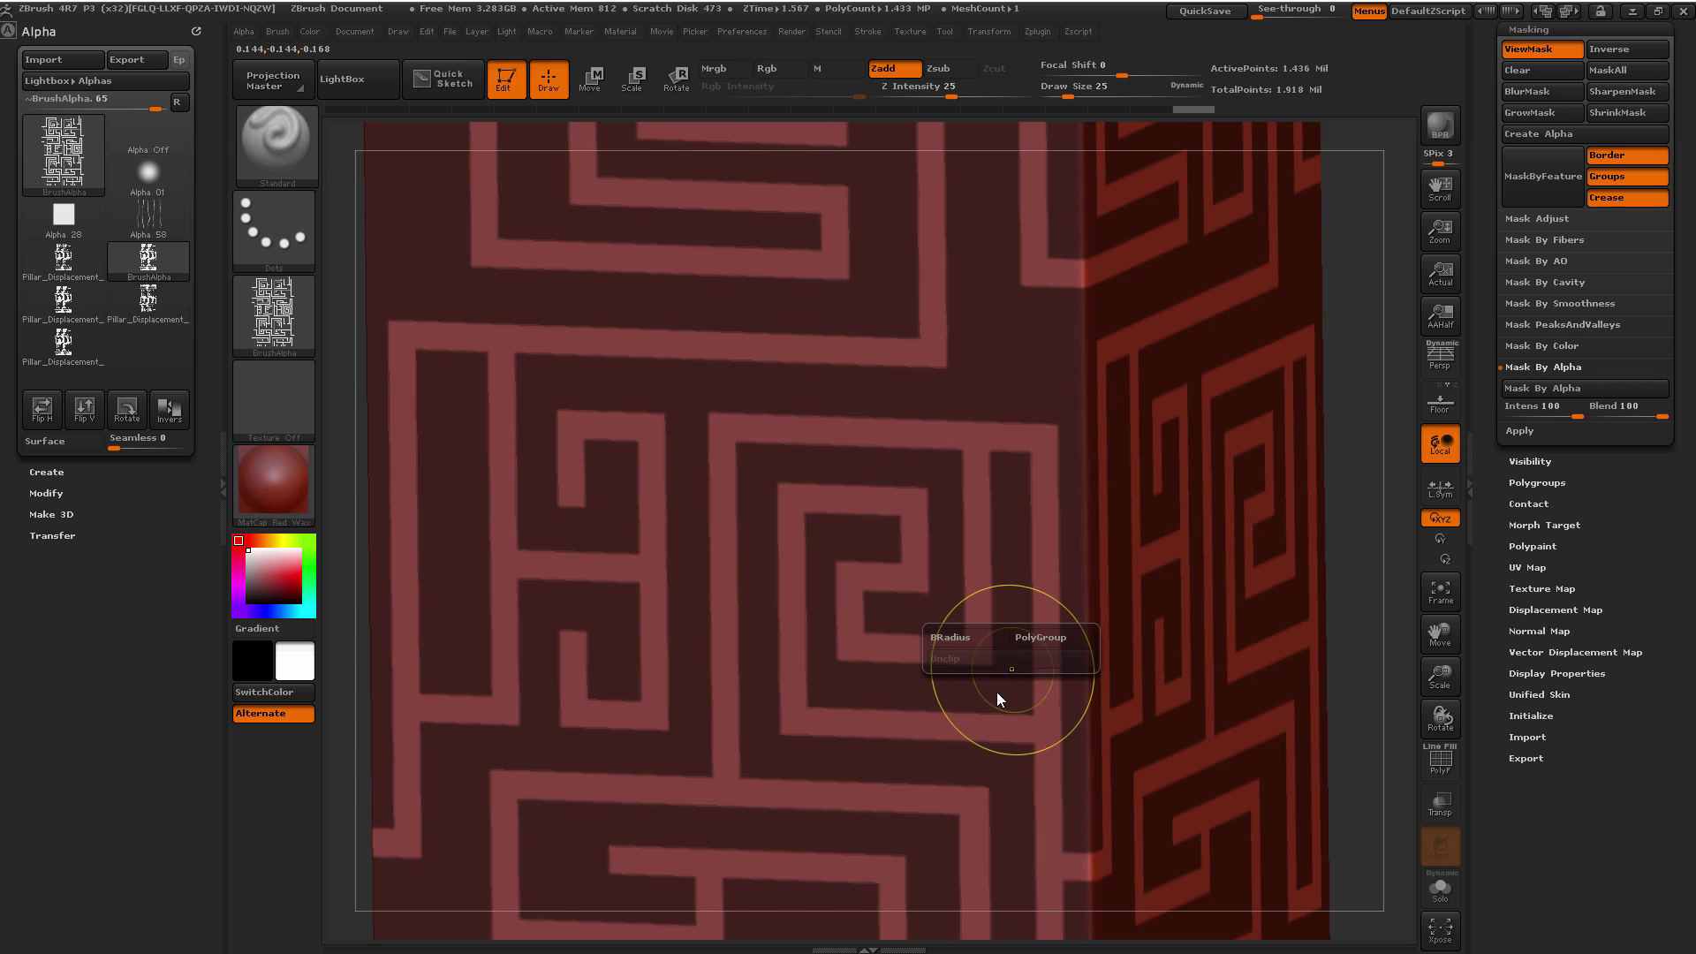
pyautogui.keyDown('ctrl'); pyautogui.click(980, 698); pyautogui.keyUp('ctrl')
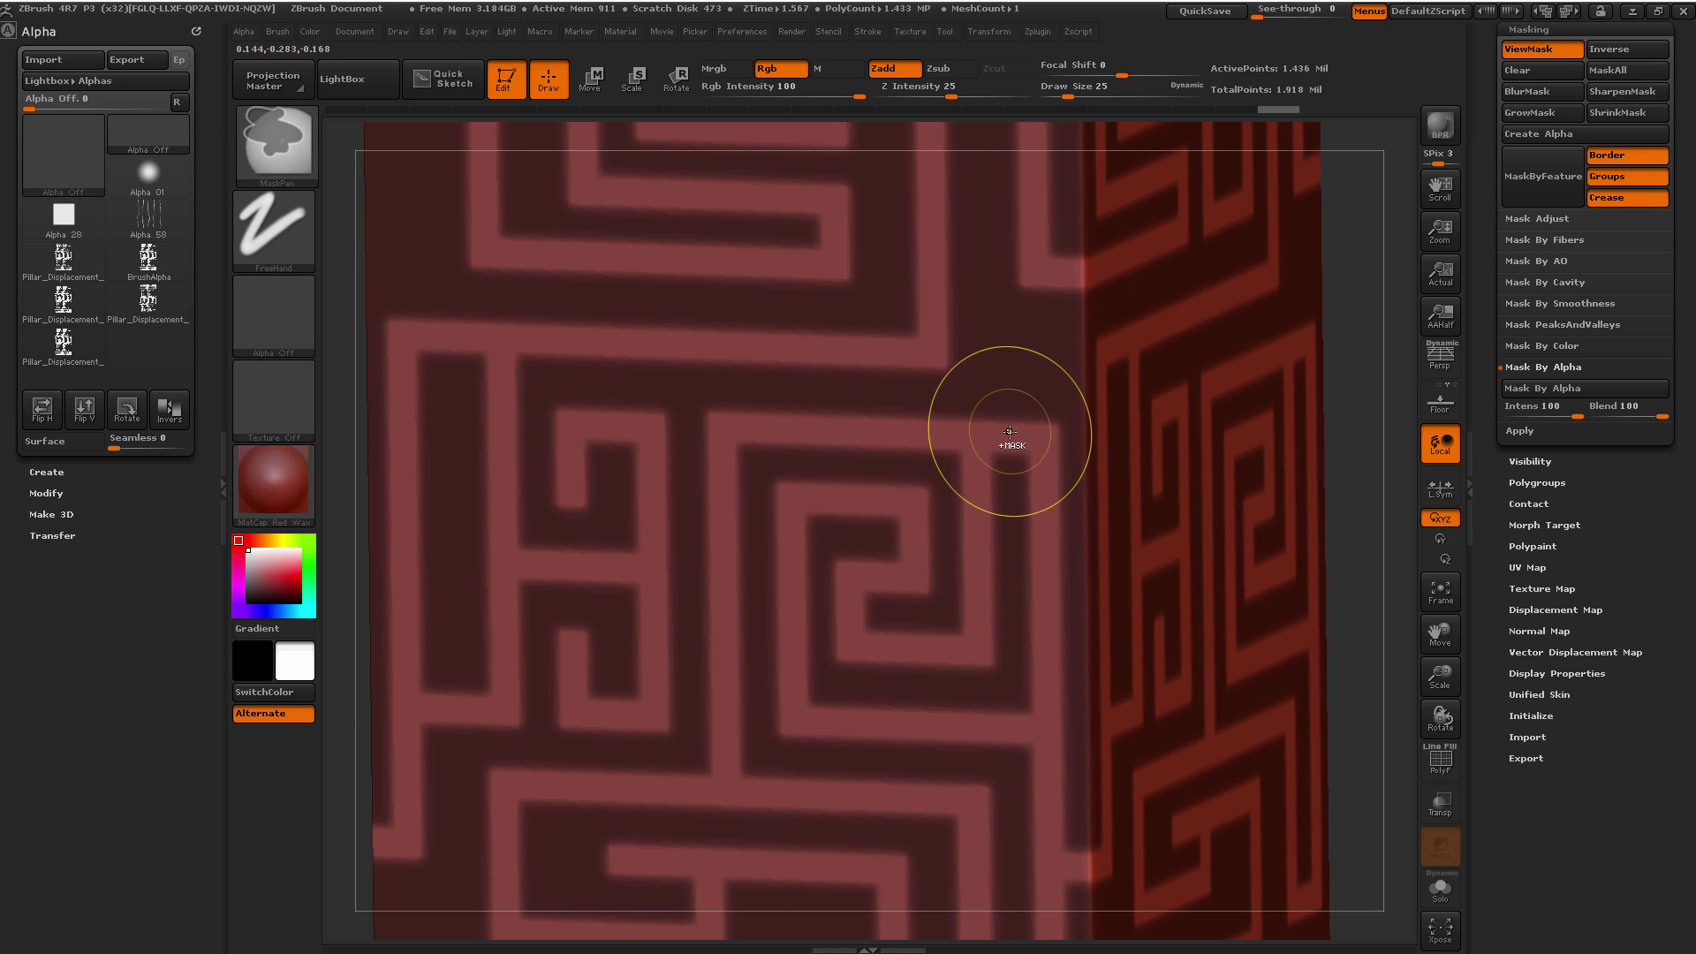
pyautogui.moveTo(1377, 584); pyautogui.dragTo(1385, 561)
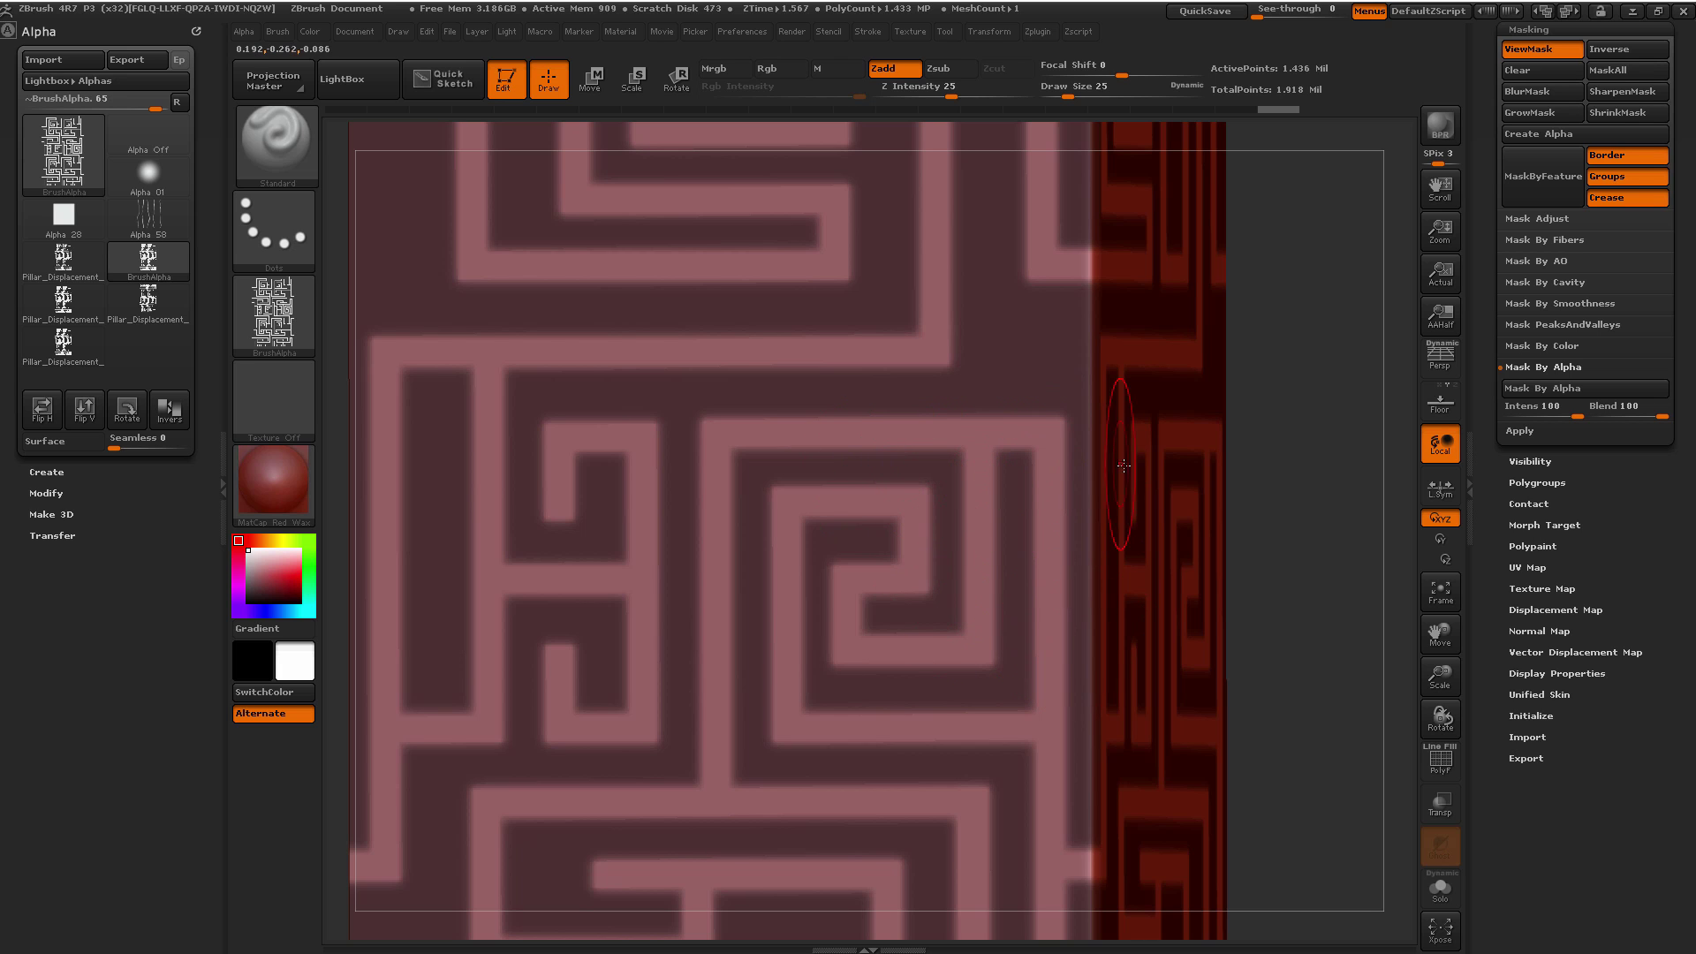
# Step: Clear the shaft's mask and mask it by alpha with Pillar_Displacement_Mask instead
pyautogui.moveTo(1285, 443); pyautogui.dragTo(1258, 448)
pyautogui.press('ctrl')
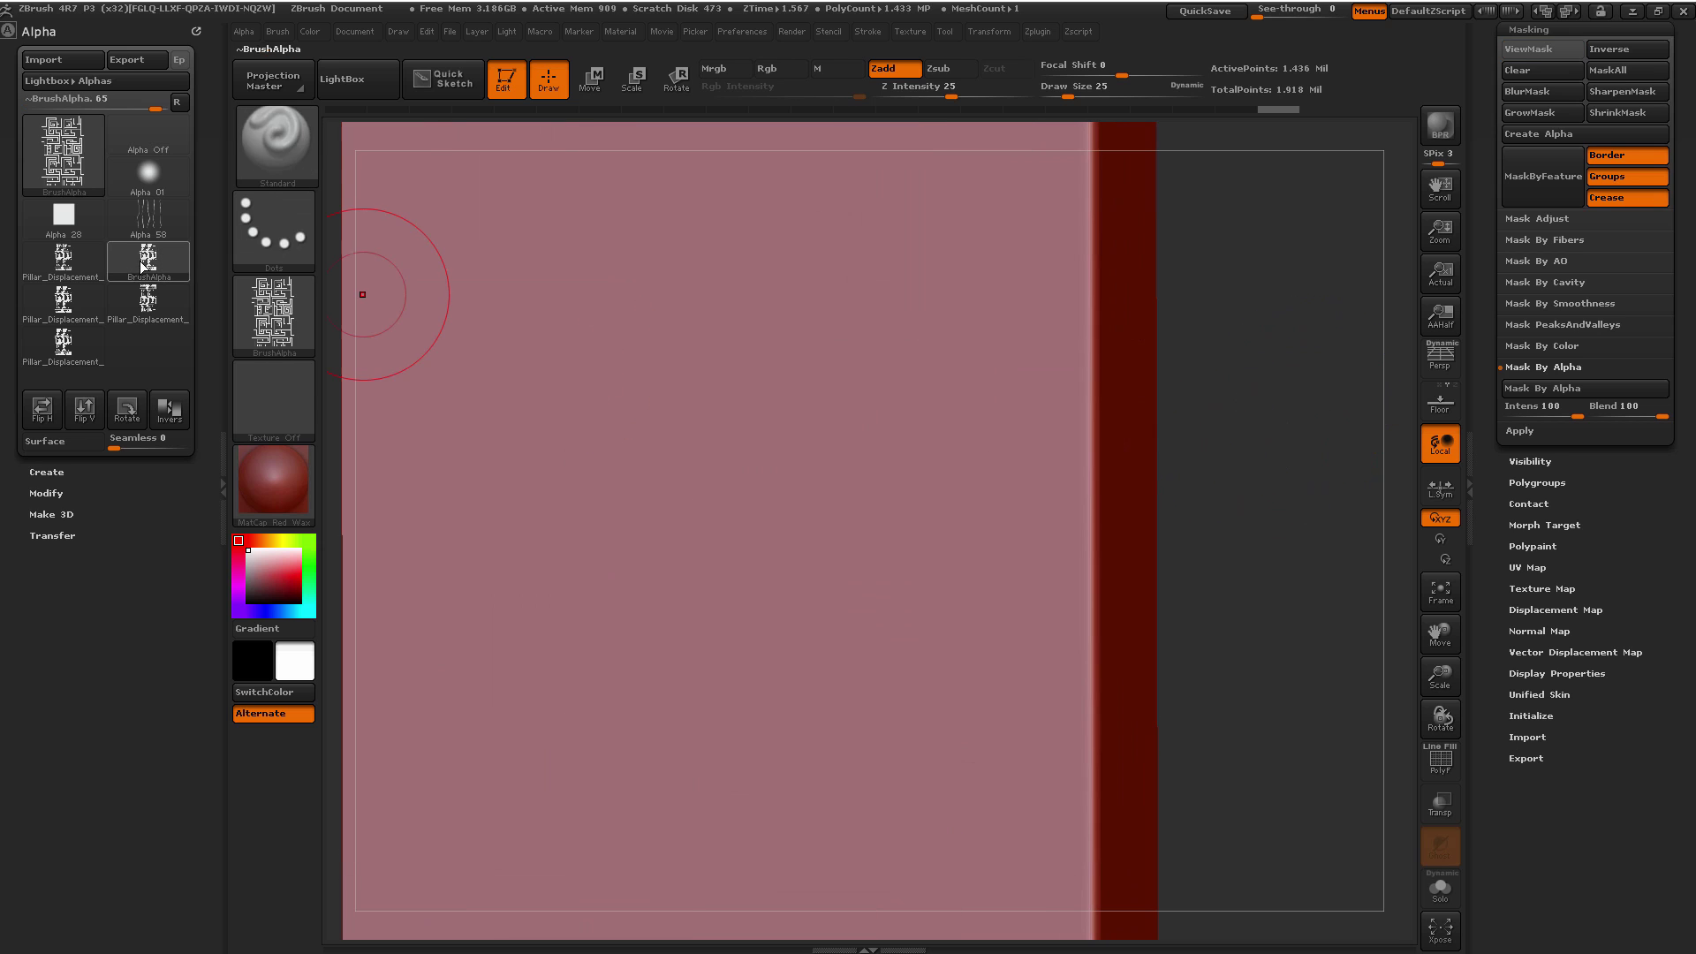
pyautogui.moveTo(70, 268)
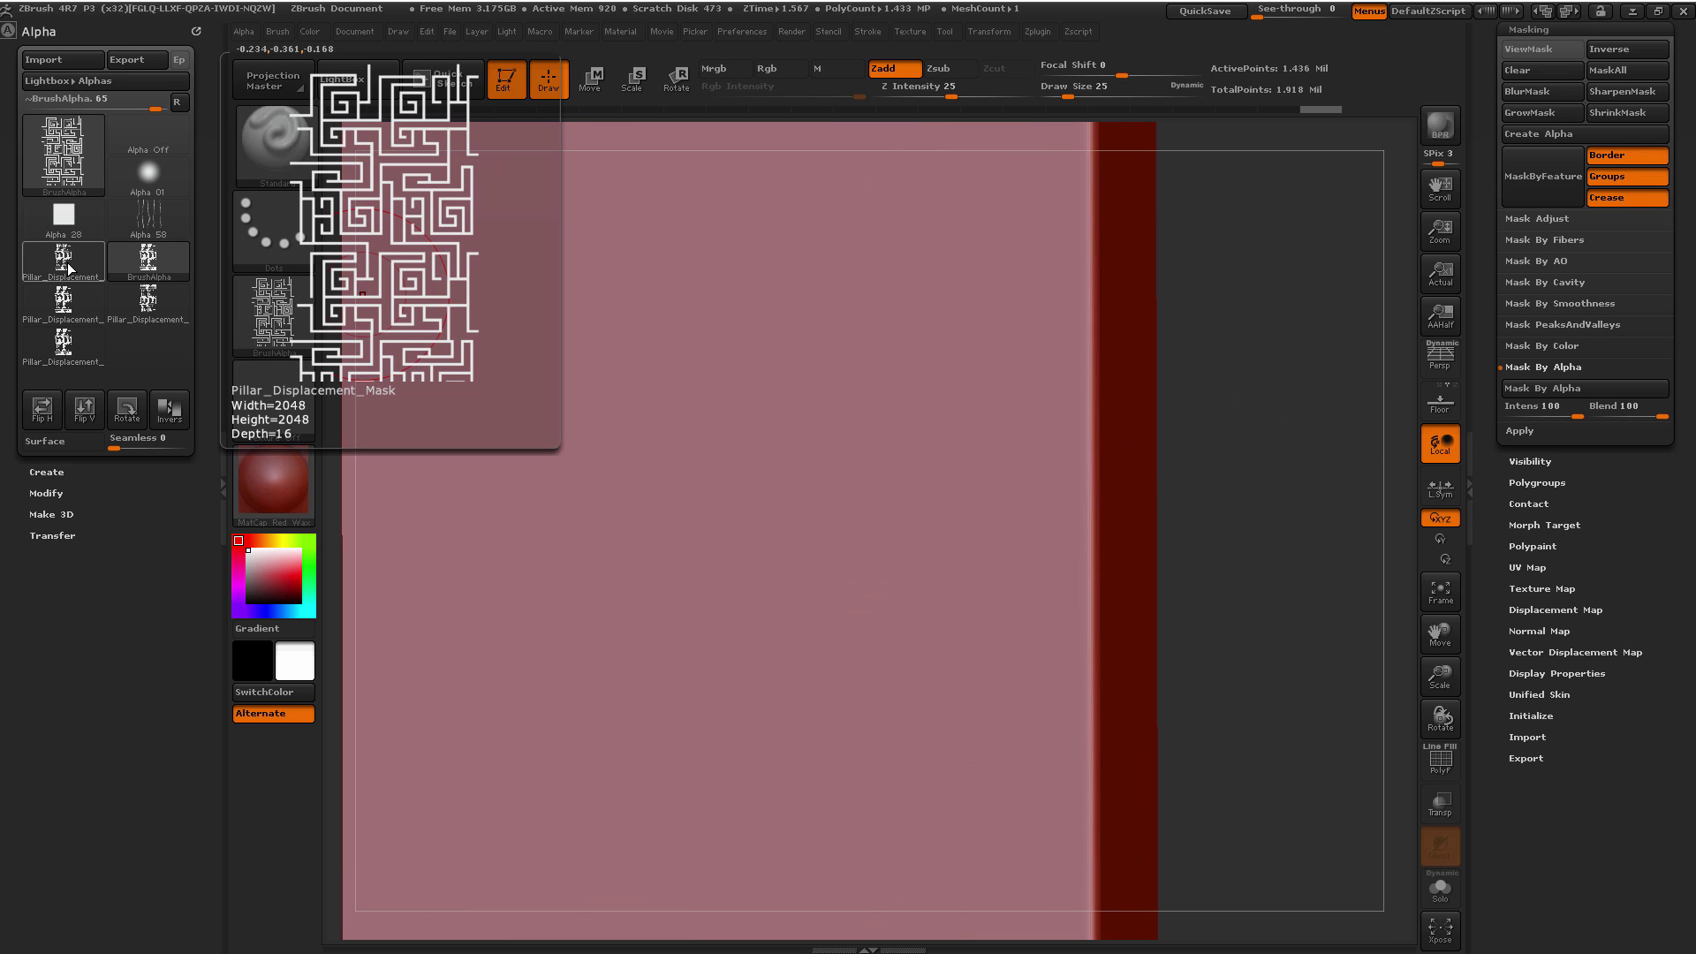
pyautogui.click(63, 260)
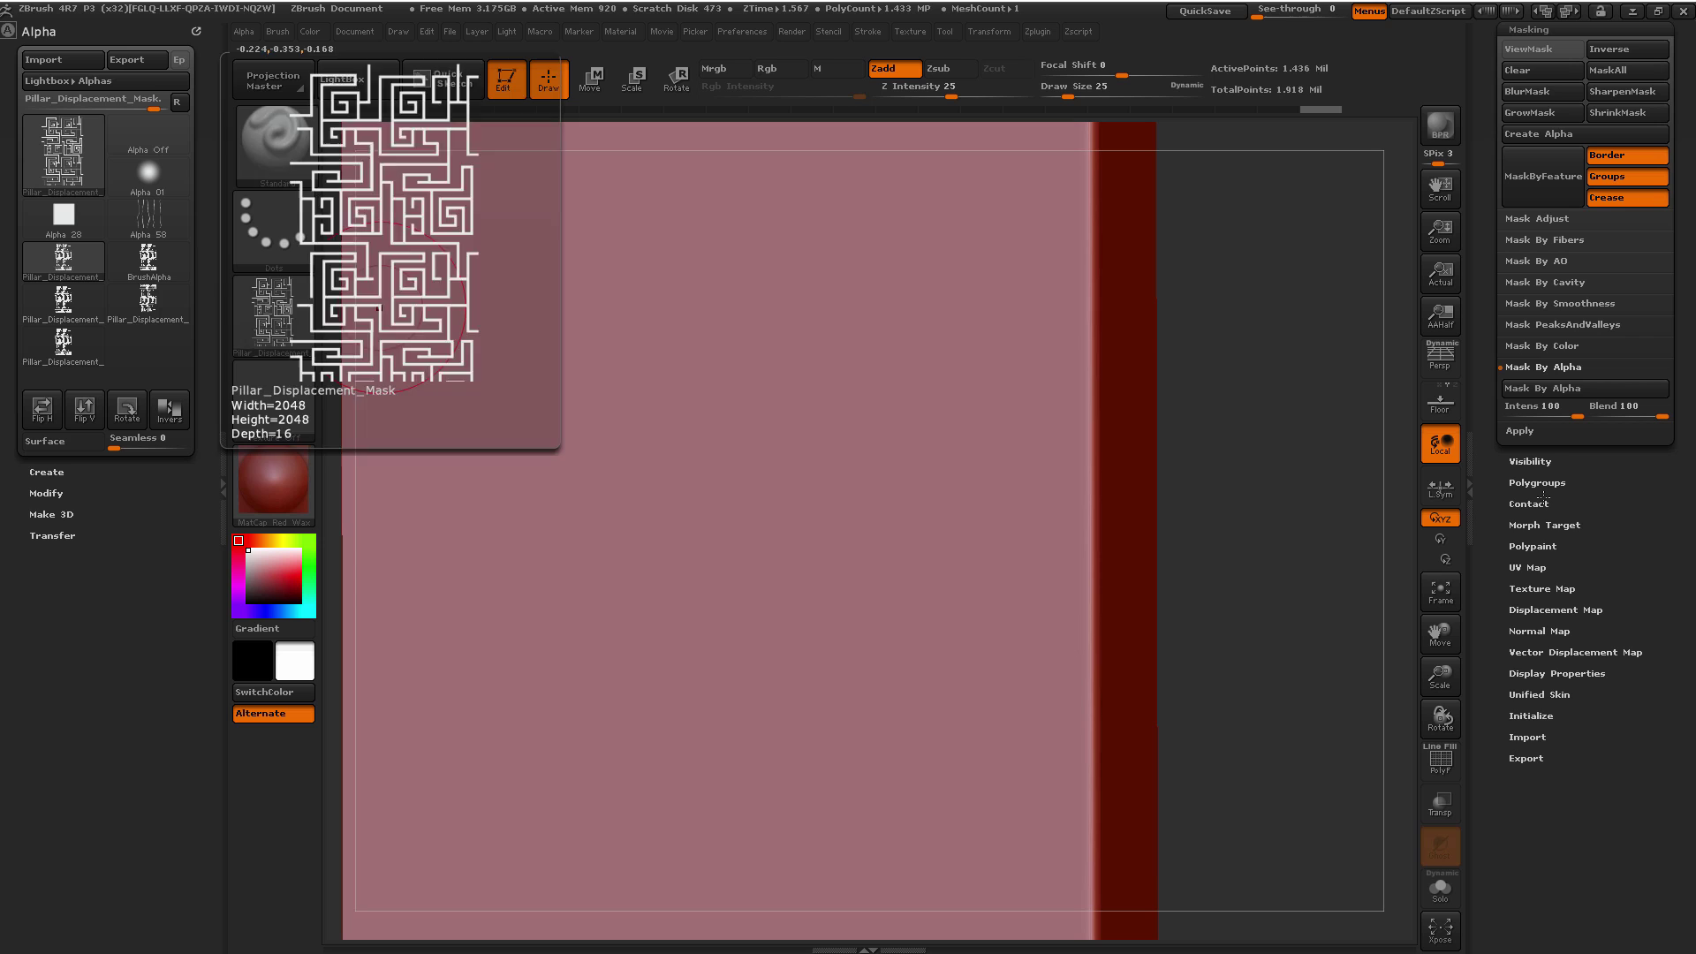
pyautogui.click(1554, 388)
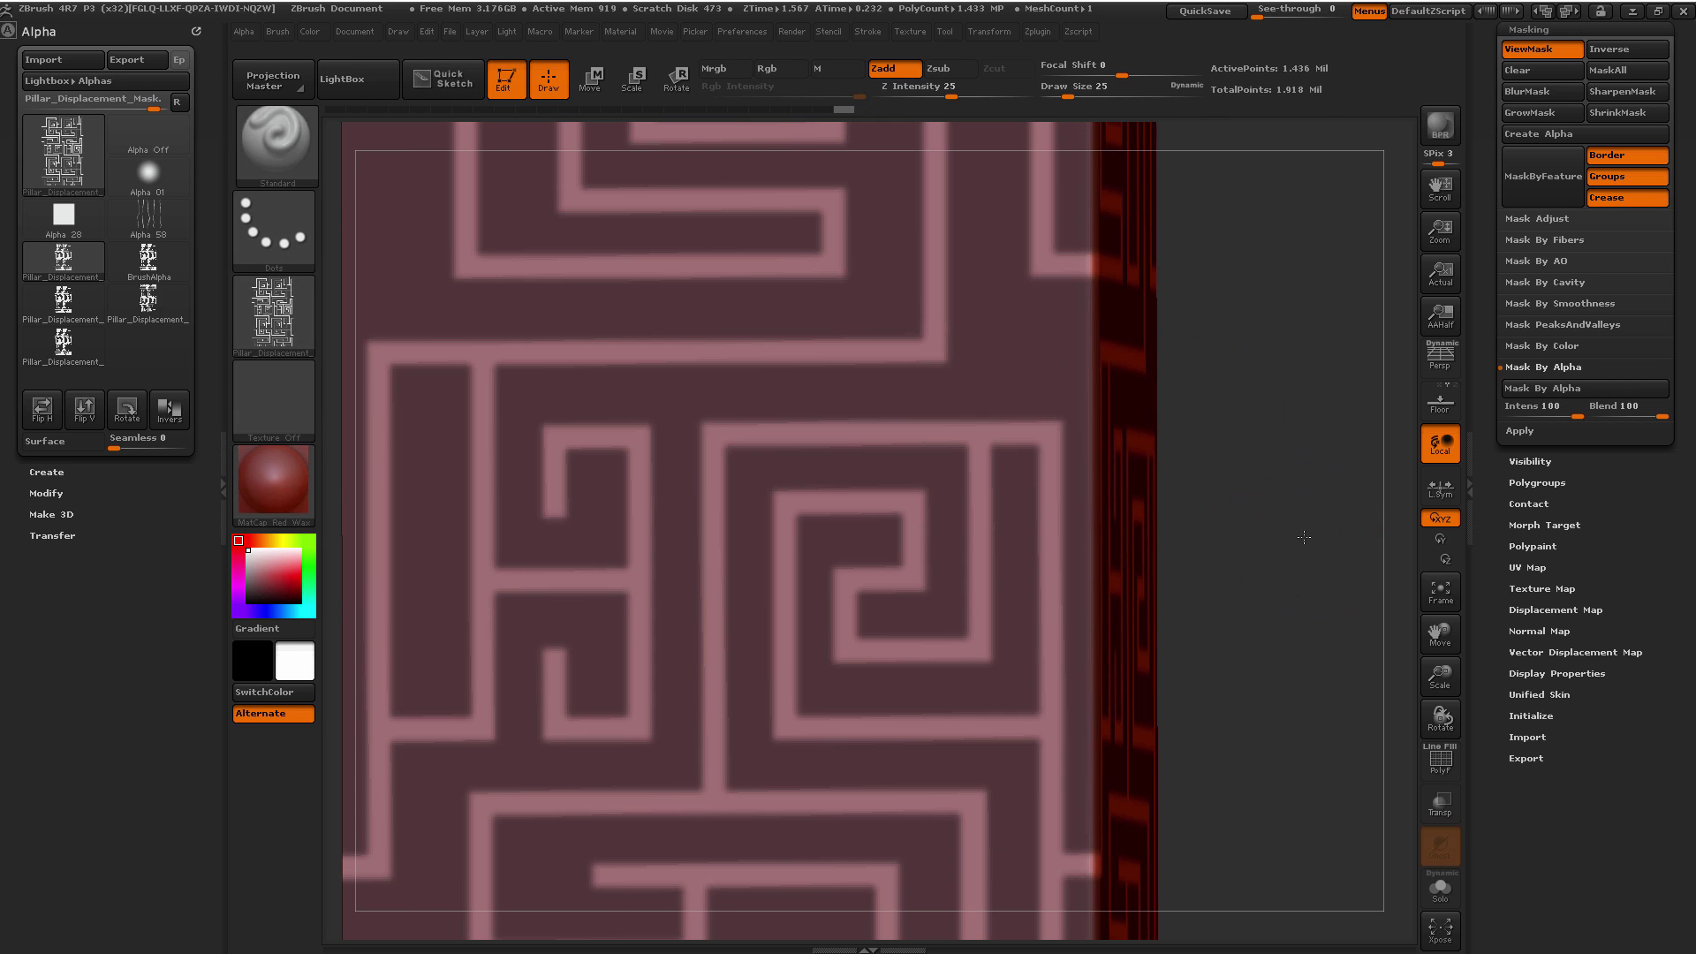
pyautogui.moveTo(1303, 536); pyautogui.dragTo(1304, 539)
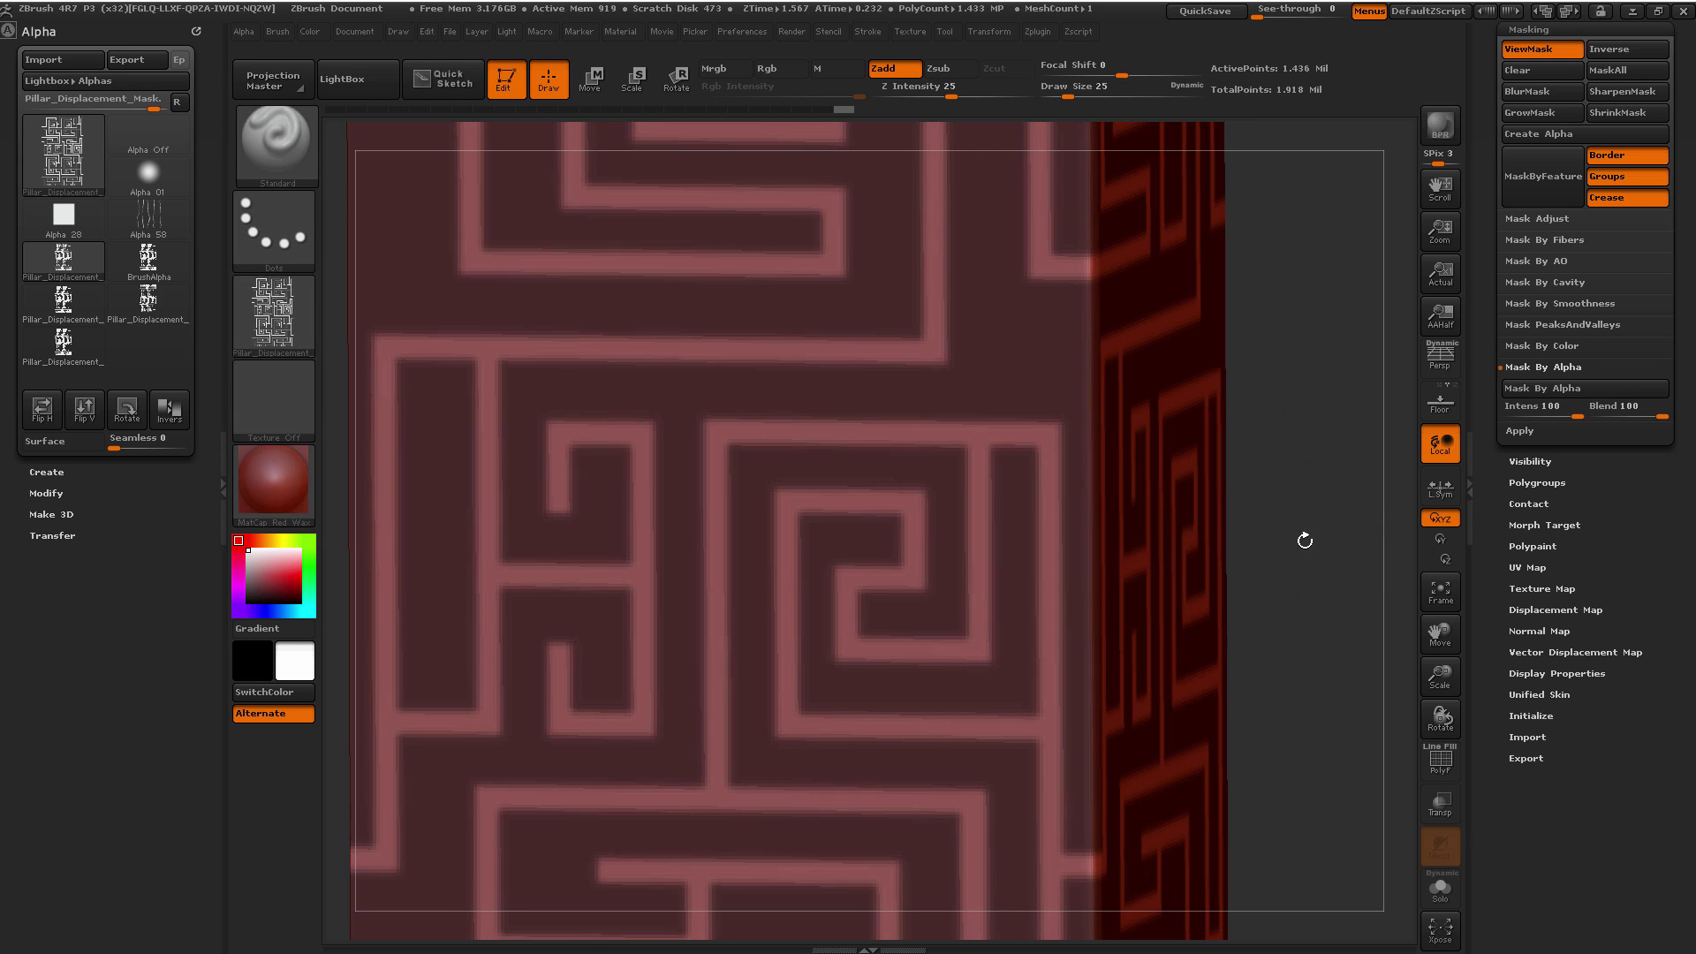
# Step: Compare the maze mask with its inverse, restore it, and examine its edges around the shaft's corner
pyautogui.keyDown('ctrl'); pyautogui.click(1318, 487); pyautogui.keyUp('ctrl')
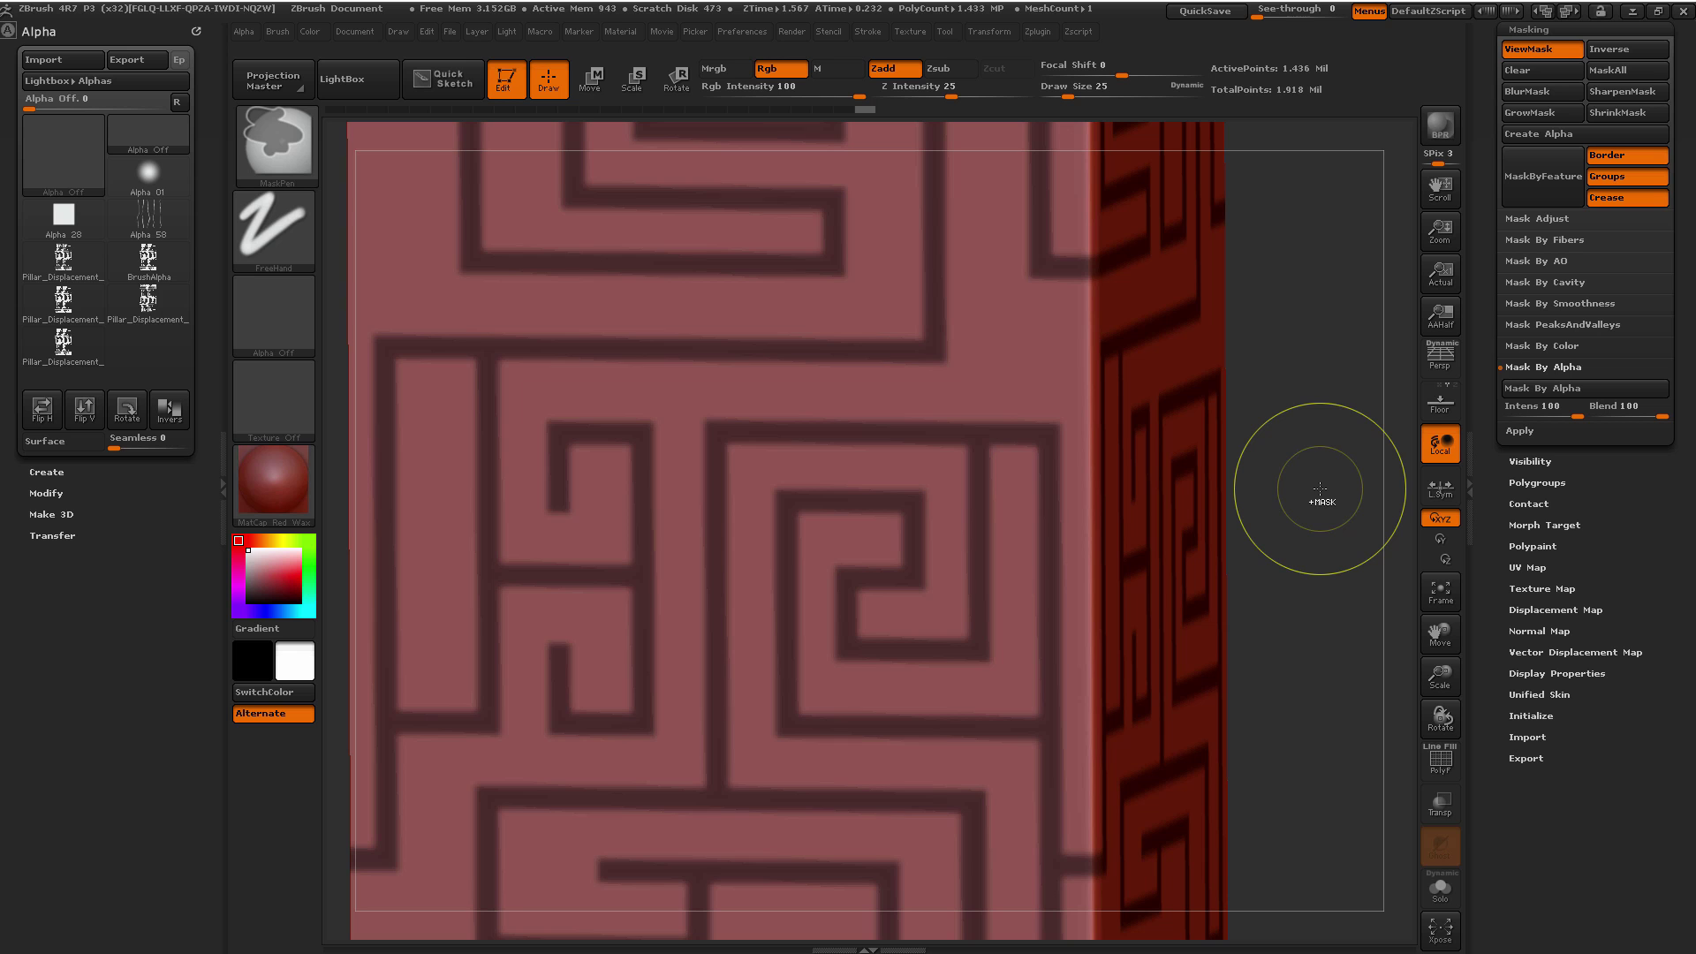
pyautogui.keyDown('ctrl'); pyautogui.click(1320, 491); pyautogui.keyUp('ctrl')
pyautogui.moveTo(1323, 494)
pyautogui.keyDown('ctrl'); pyautogui.mouseDown(button='right')
pyautogui.moveTo(1277, 457)
pyautogui.moveTo(1302, 480)
pyautogui.mouseUp(button='right'); pyautogui.keyUp('ctrl')
pyautogui.keyDown('alt'); pyautogui.moveTo(1302, 480); pyautogui.dragTo(1141, 361); pyautogui.keyUp('alt')
pyautogui.keyDown('ctrl'); pyautogui.moveTo(1141, 361); pyautogui.dragTo(1298, 570, button='right'); pyautogui.keyUp('ctrl')
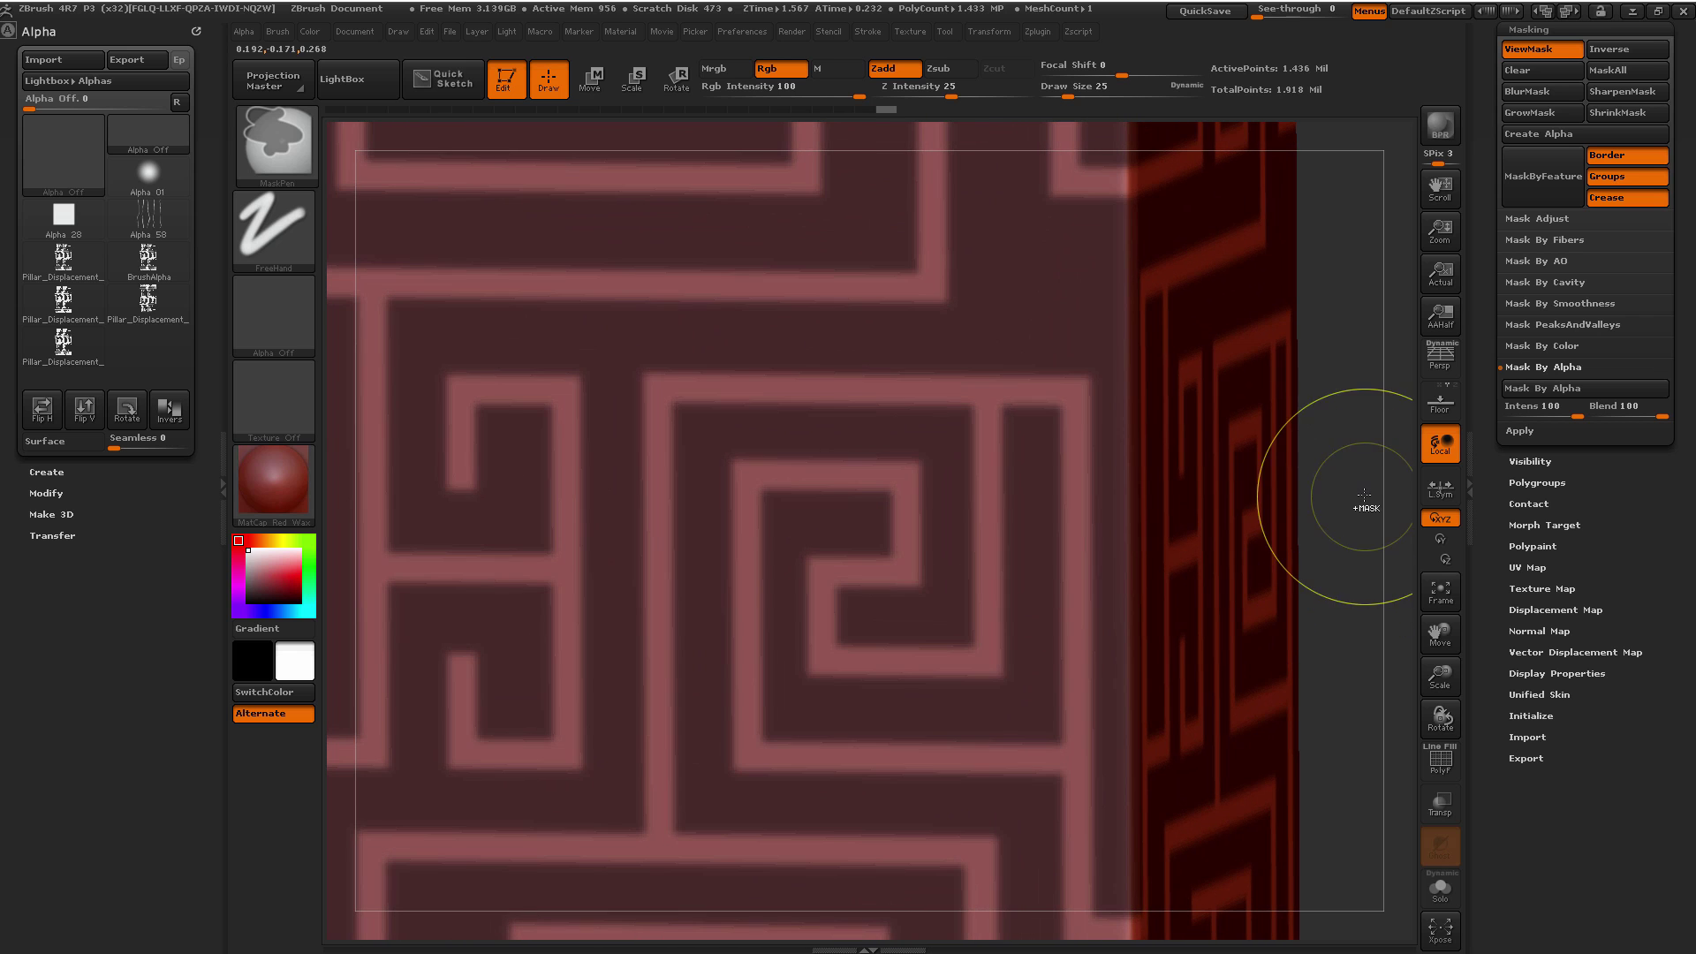
pyautogui.keyDown('ctrl'); pyautogui.moveTo(1366, 507); pyautogui.dragTo(1325, 431, button='right'); pyautogui.keyUp('ctrl')
pyautogui.moveTo(1325, 431)
pyautogui.mouseDown()
pyautogui.moveTo(1287, 443)
pyautogui.moveTo(1322, 461)
pyautogui.moveTo(1139, 473)
pyautogui.moveTo(1325, 469)
pyautogui.moveTo(1130, 471)
pyautogui.mouseUp()
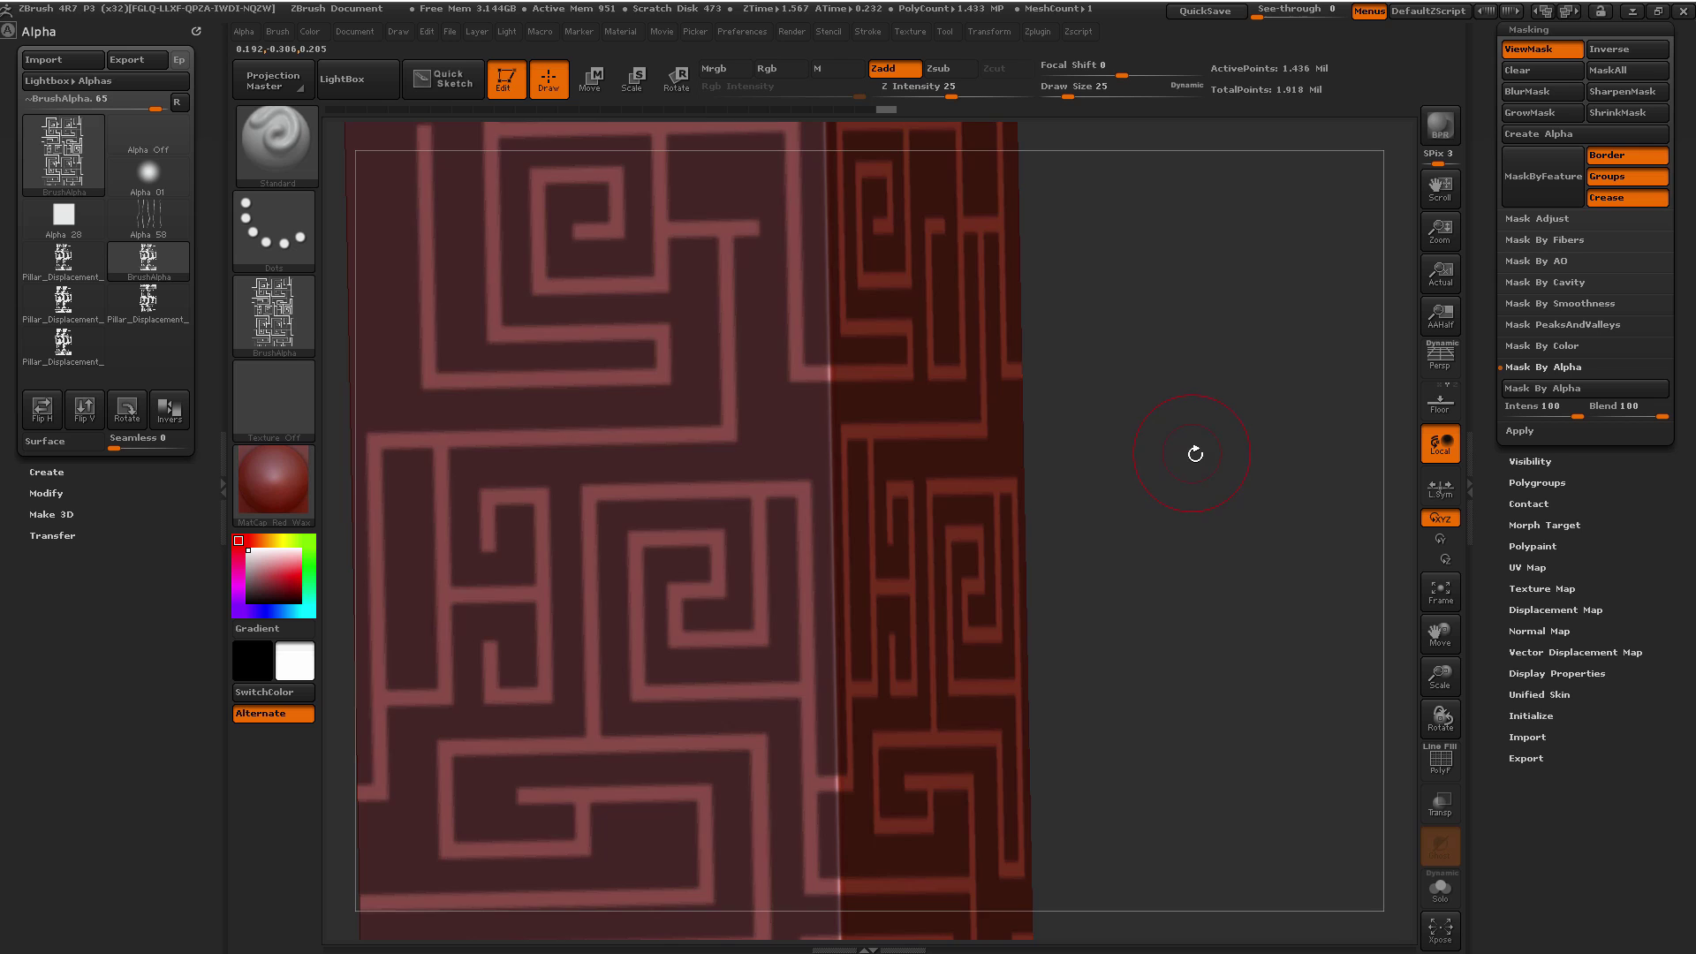
pyautogui.moveTo(1194, 453); pyautogui.dragTo(1230, 446)
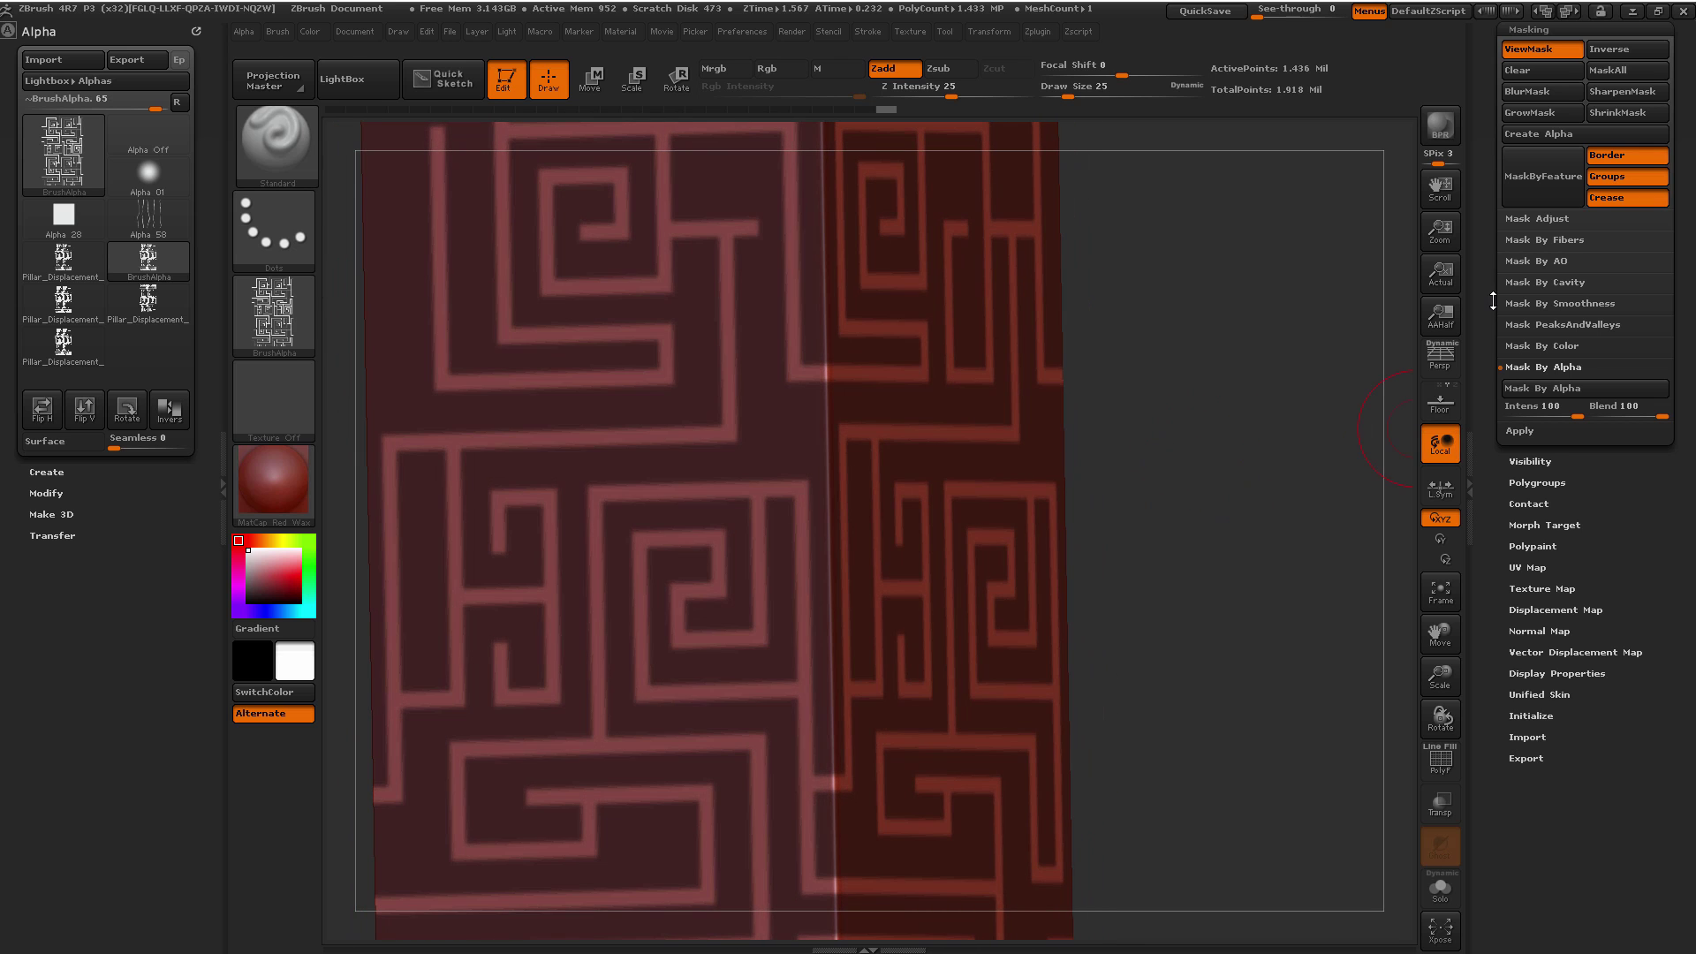
# Step: Apply a negative Inflate deformation to sink the unmasked maze lines into the shaft
pyautogui.moveTo(1492, 301); pyautogui.dragTo(1492, 508)
pyautogui.click(1530, 532)
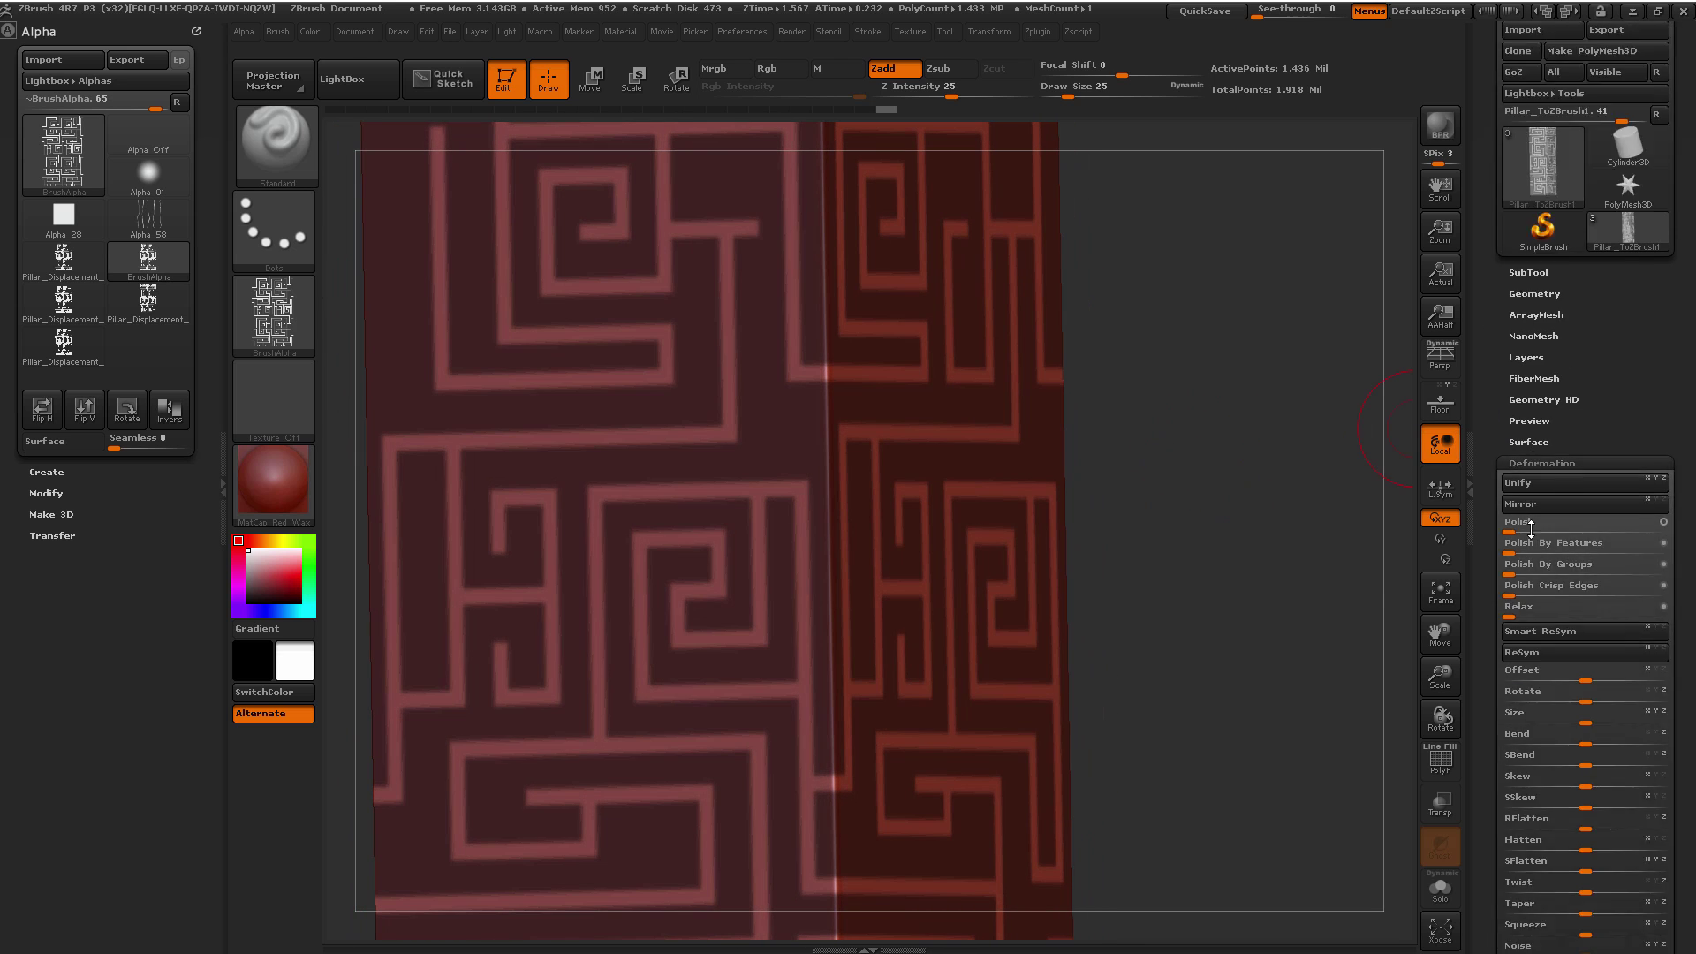
pyautogui.keyDown('ctrl'); pyautogui.moveTo(1173, 353); pyautogui.dragTo(1207, 378, button='right'); pyautogui.keyUp('ctrl')
pyautogui.keyDown('alt'); pyautogui.moveTo(1269, 441); pyautogui.dragTo(1261, 334); pyautogui.keyUp('alt')
pyautogui.moveTo(1542, 734); pyautogui.dragTo(1544, 742)
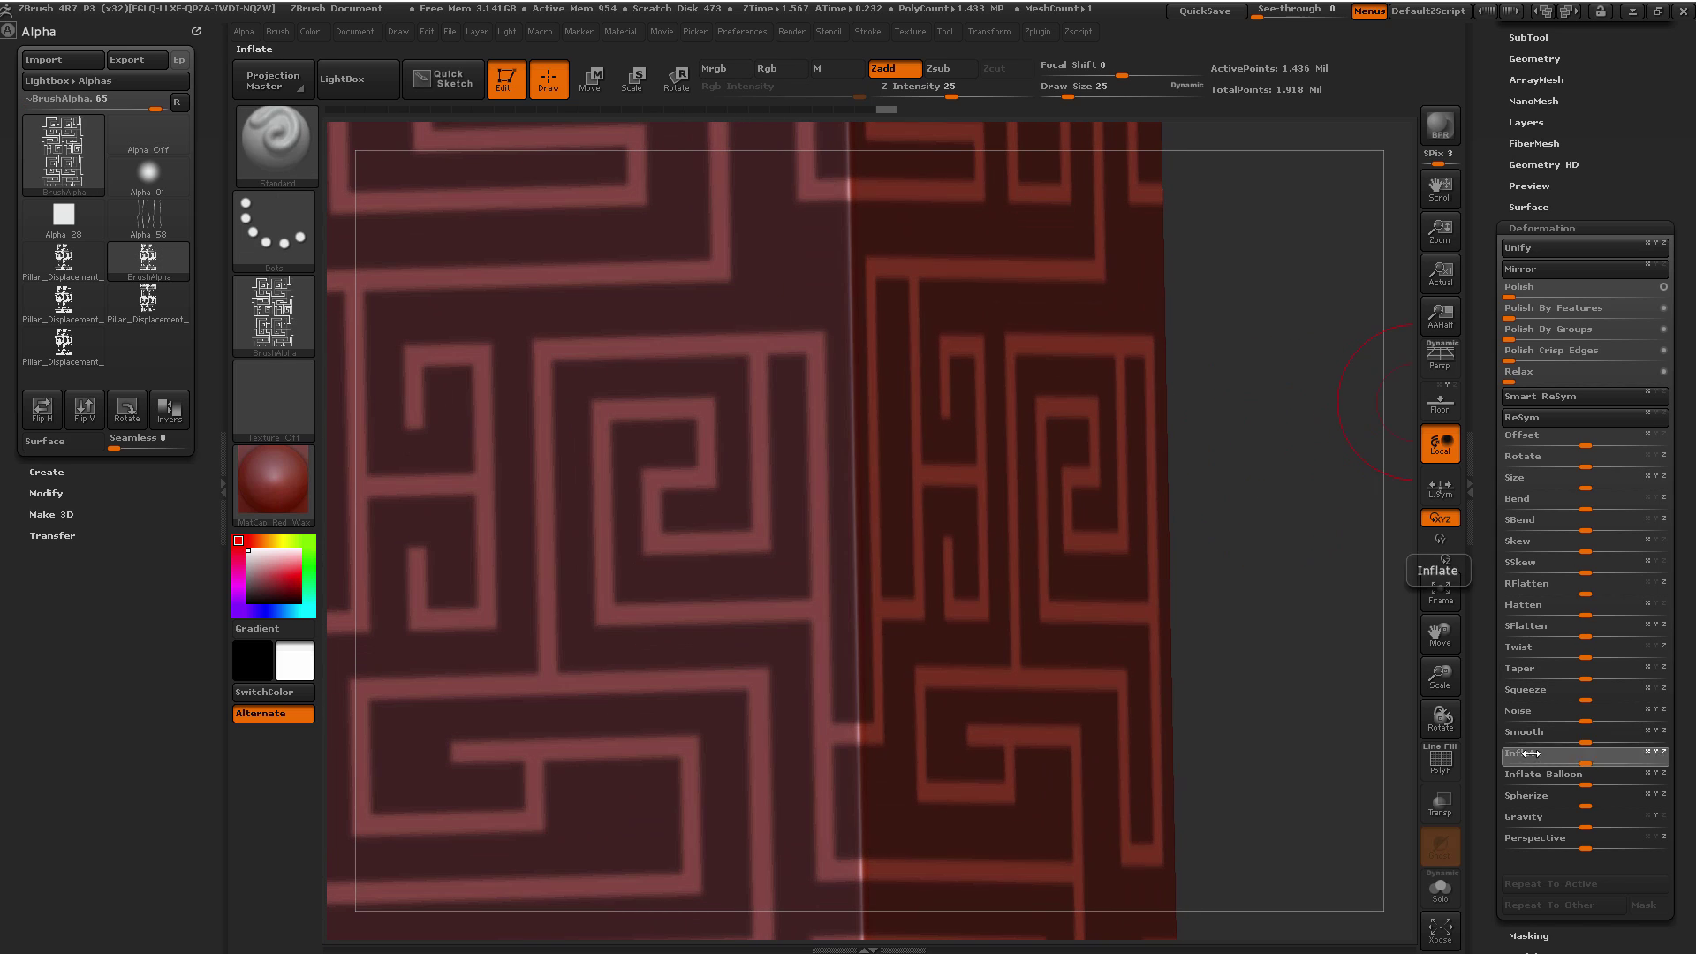
pyautogui.press('Return')
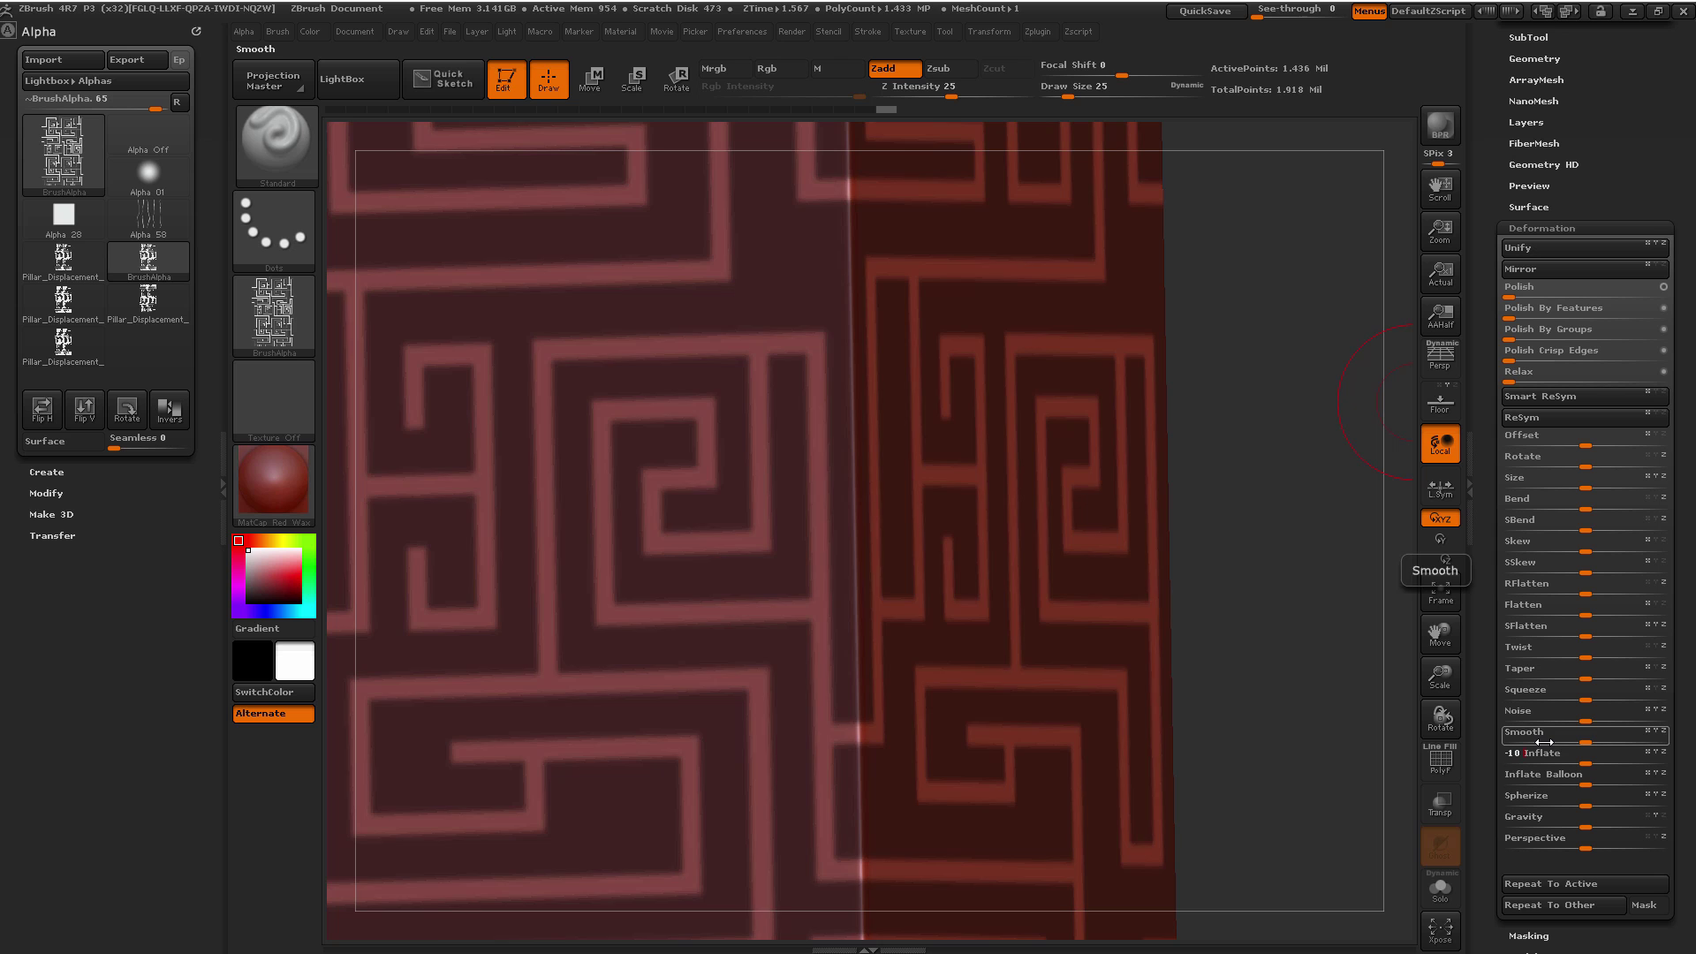
# Step: Clear the mask and examine the carved maze grooves where they meet the shaft's corner
pyautogui.moveTo(1272, 698); pyautogui.dragTo(1263, 492)
pyautogui.keyDown('ctrl'); pyautogui.click(1292, 671); pyautogui.keyUp('ctrl')
pyautogui.keyDown('ctrl'); pyautogui.click(1278, 470); pyautogui.keyUp('ctrl')
pyautogui.keyDown('ctrl'); pyautogui.moveTo(1255, 466); pyautogui.dragTo(1314, 549, button='right'); pyautogui.keyUp('ctrl')
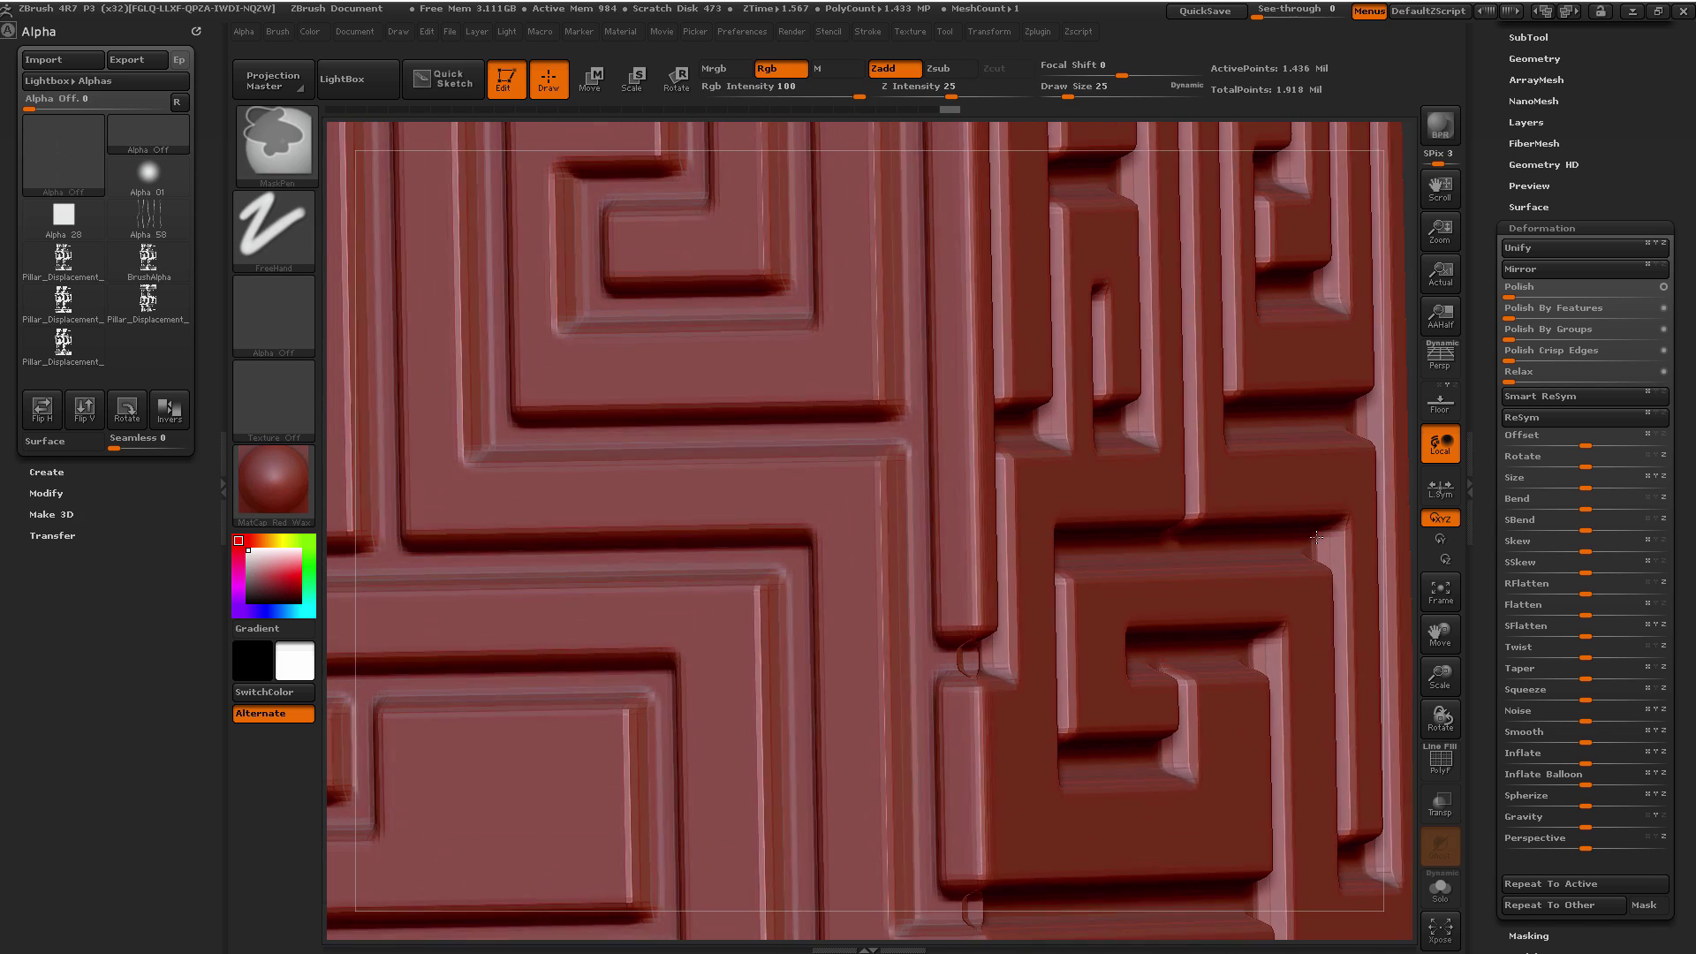
pyautogui.moveTo(975, 660)
pyautogui.mouseDown(button='right')
pyautogui.moveTo(1049, 659)
pyautogui.moveTo(887, 659)
pyautogui.moveTo(966, 662)
pyautogui.mouseUp(button='right')
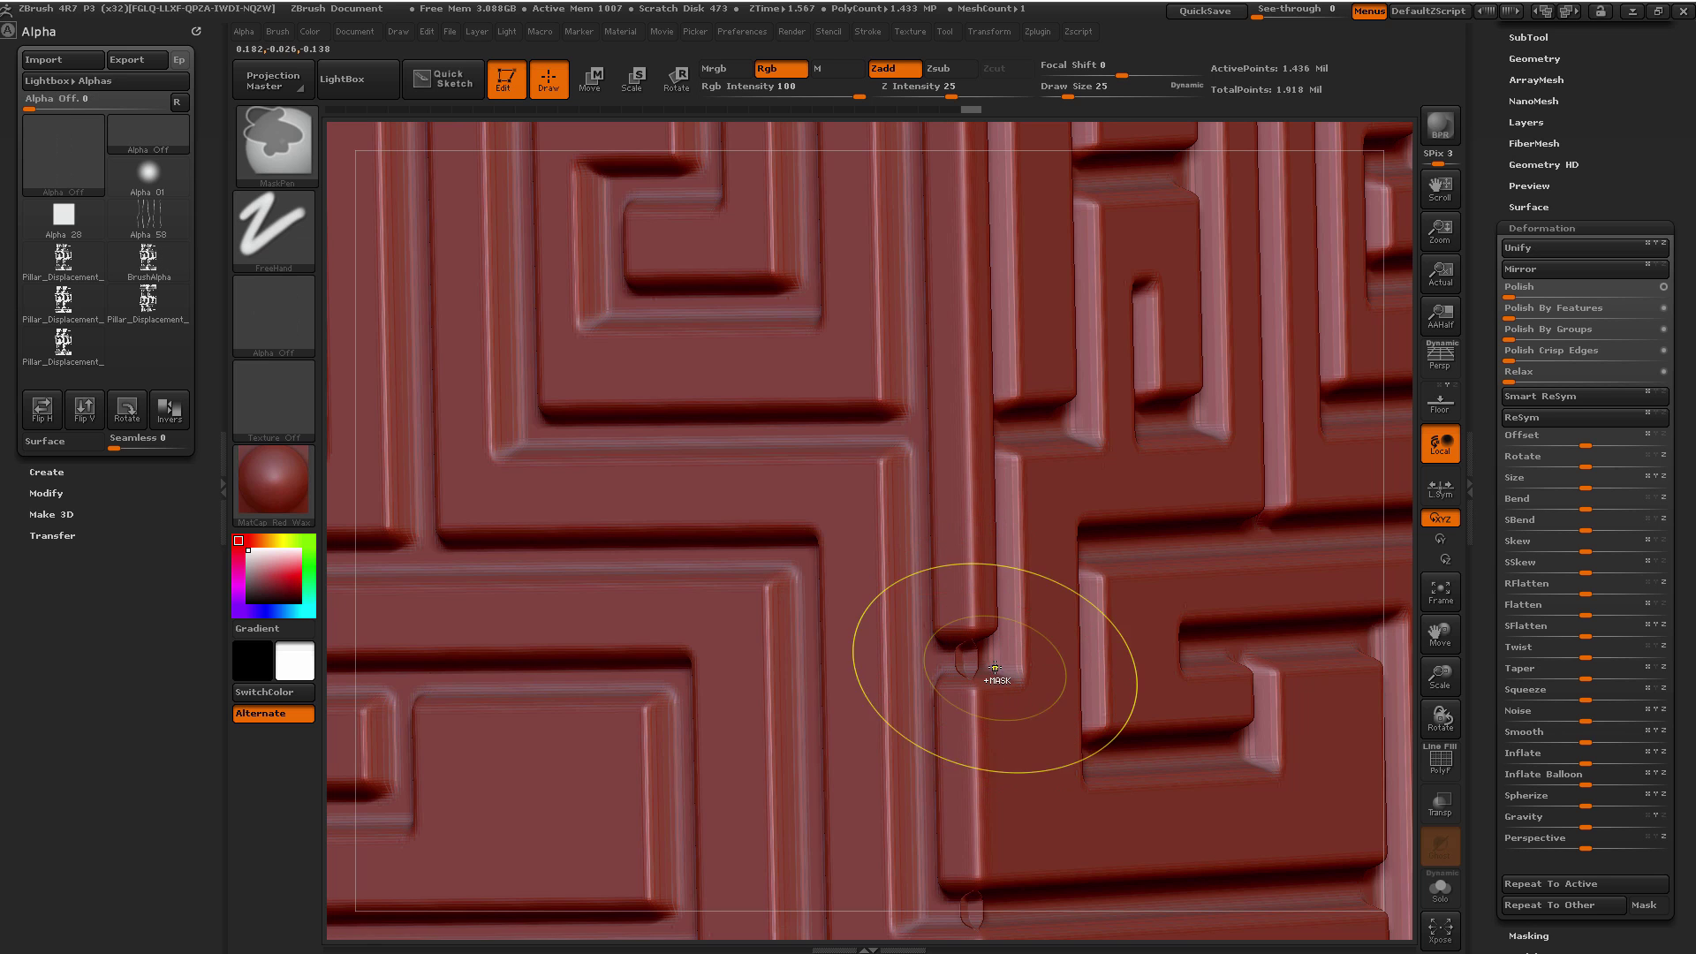
pyautogui.moveTo(990, 671)
pyautogui.keyDown('ctrl'); pyautogui.mouseDown(button='right')
pyautogui.moveTo(823, 545)
pyautogui.moveTo(1295, 600)
pyautogui.mouseUp(button='right'); pyautogui.keyUp('ctrl')
# Step: Undo the mask clearing and the inflation of the maze lines
pyautogui.hotkey('ctrl', 'h')
pyautogui.hotkey('ctrl', 'z')
pyautogui.hotkey('ctrl', 'z')
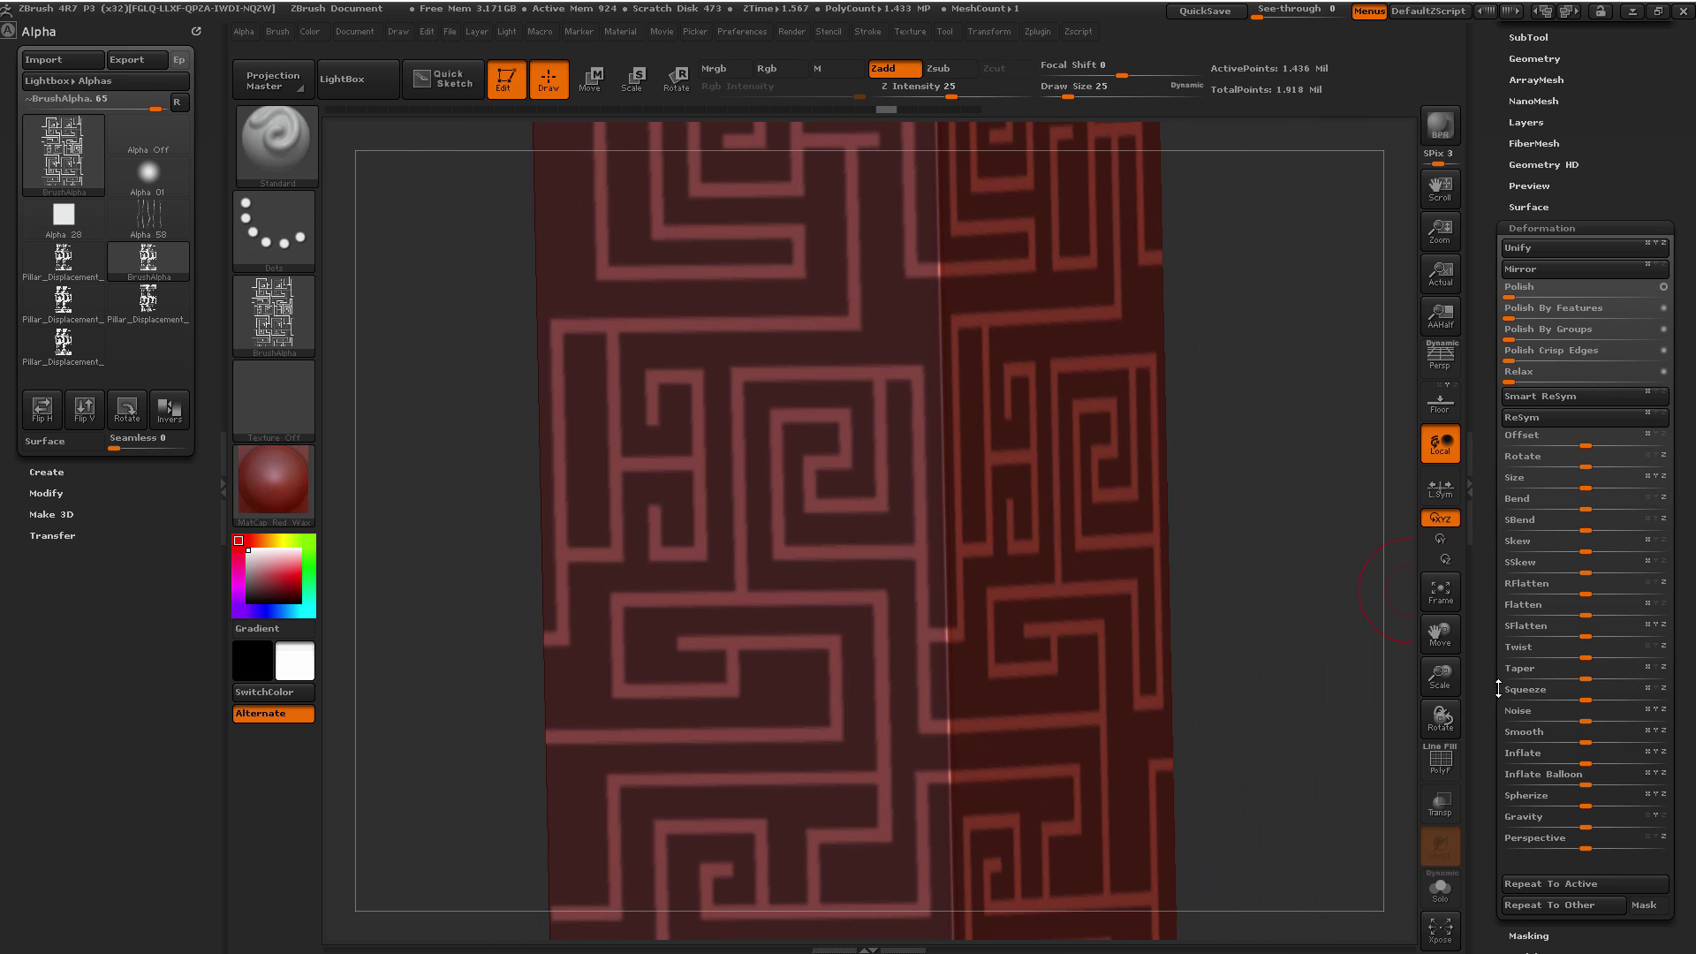
# Step: Invert the maze mask and apply an Inflate deformation to raise the unmasked areas between the lines
pyautogui.keyDown('ctrl'); pyautogui.click(1283, 579); pyautogui.keyUp('ctrl')
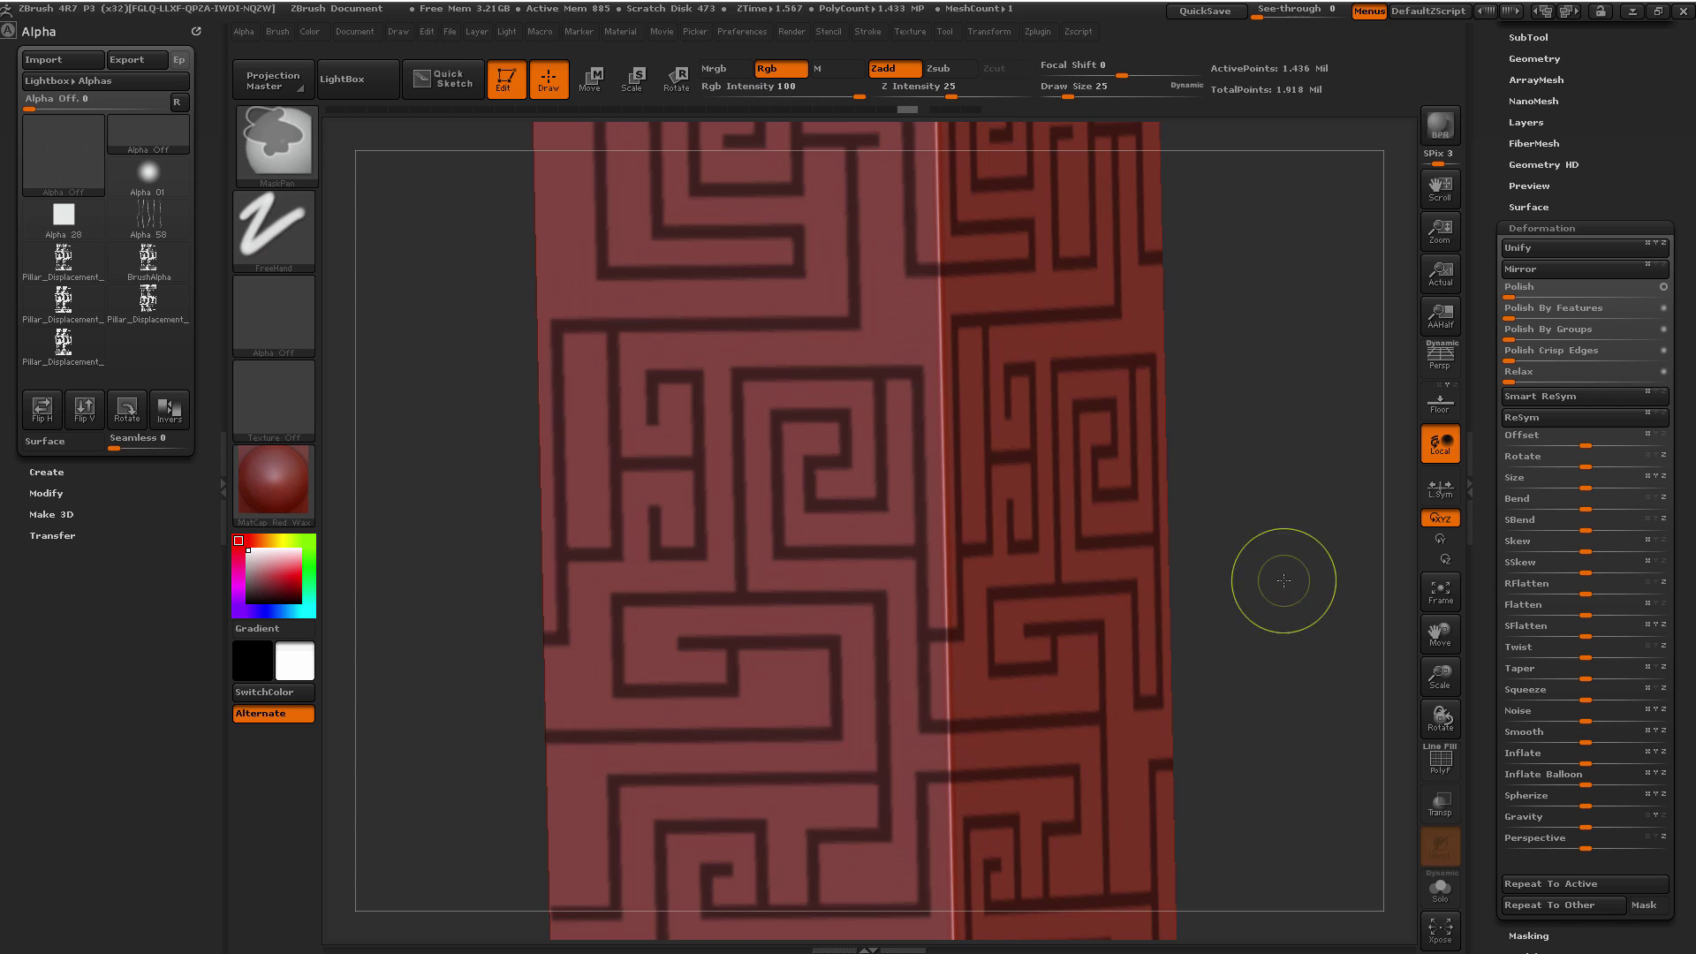
pyautogui.keyDown('ctrl'); pyautogui.moveTo(1283, 579); pyautogui.dragTo(1337, 634, button='right'); pyautogui.keyUp('ctrl')
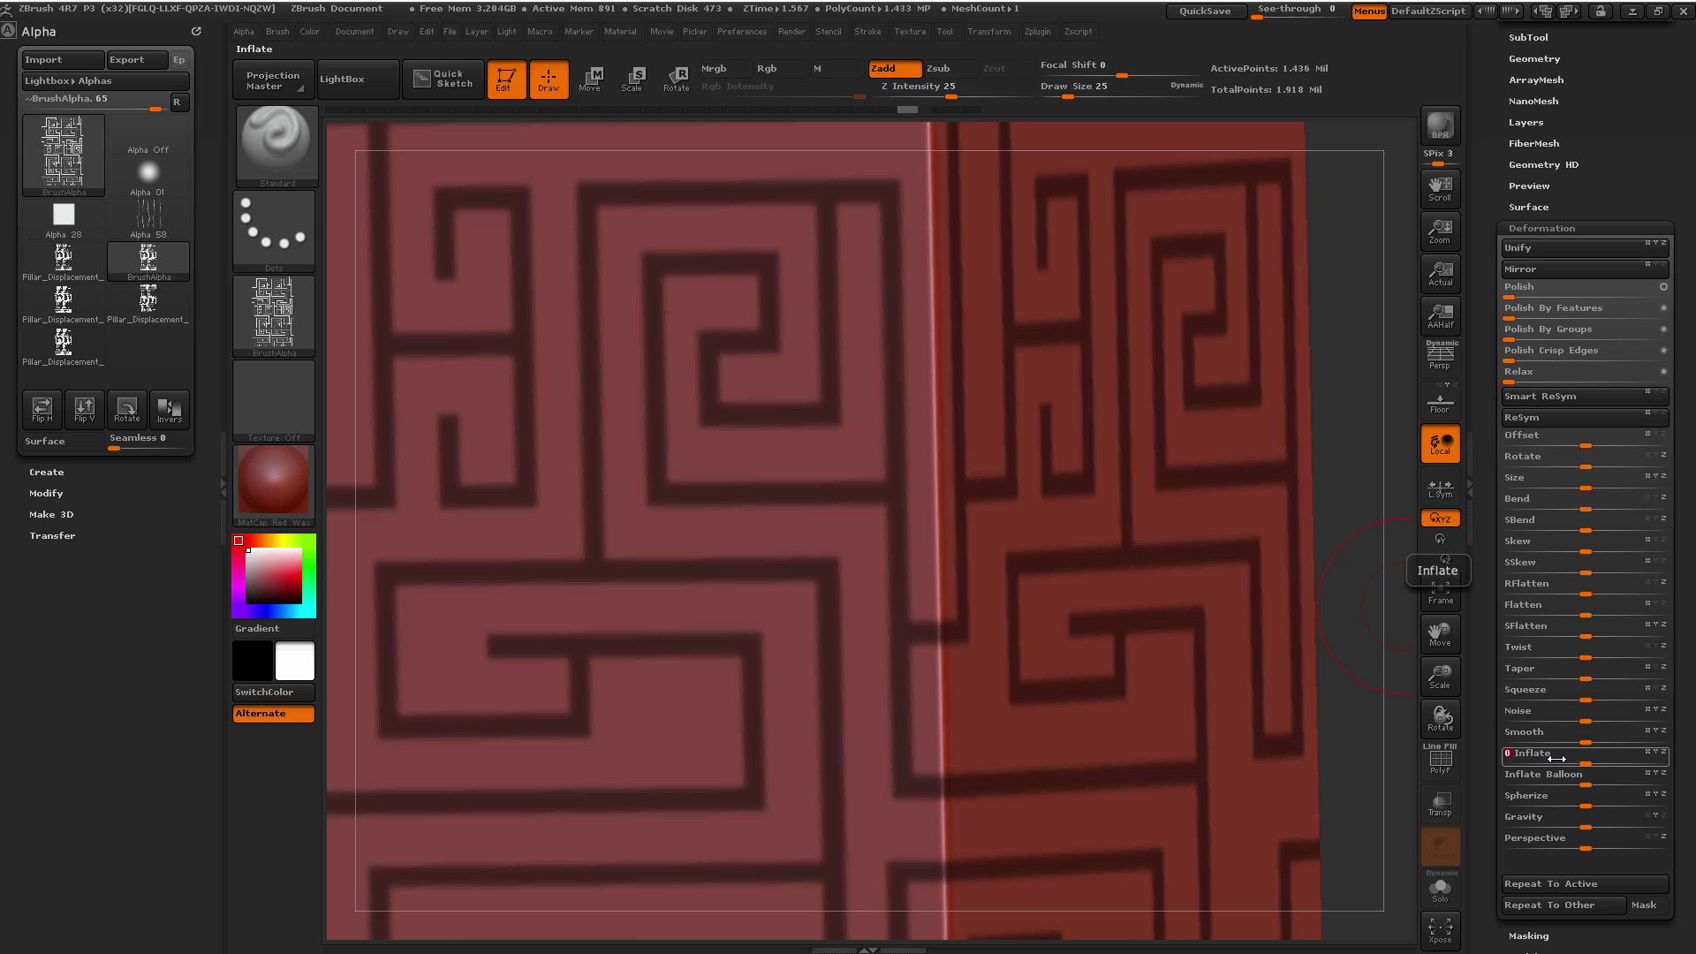
pyautogui.moveTo(1537, 754); pyautogui.dragTo(1556, 758)
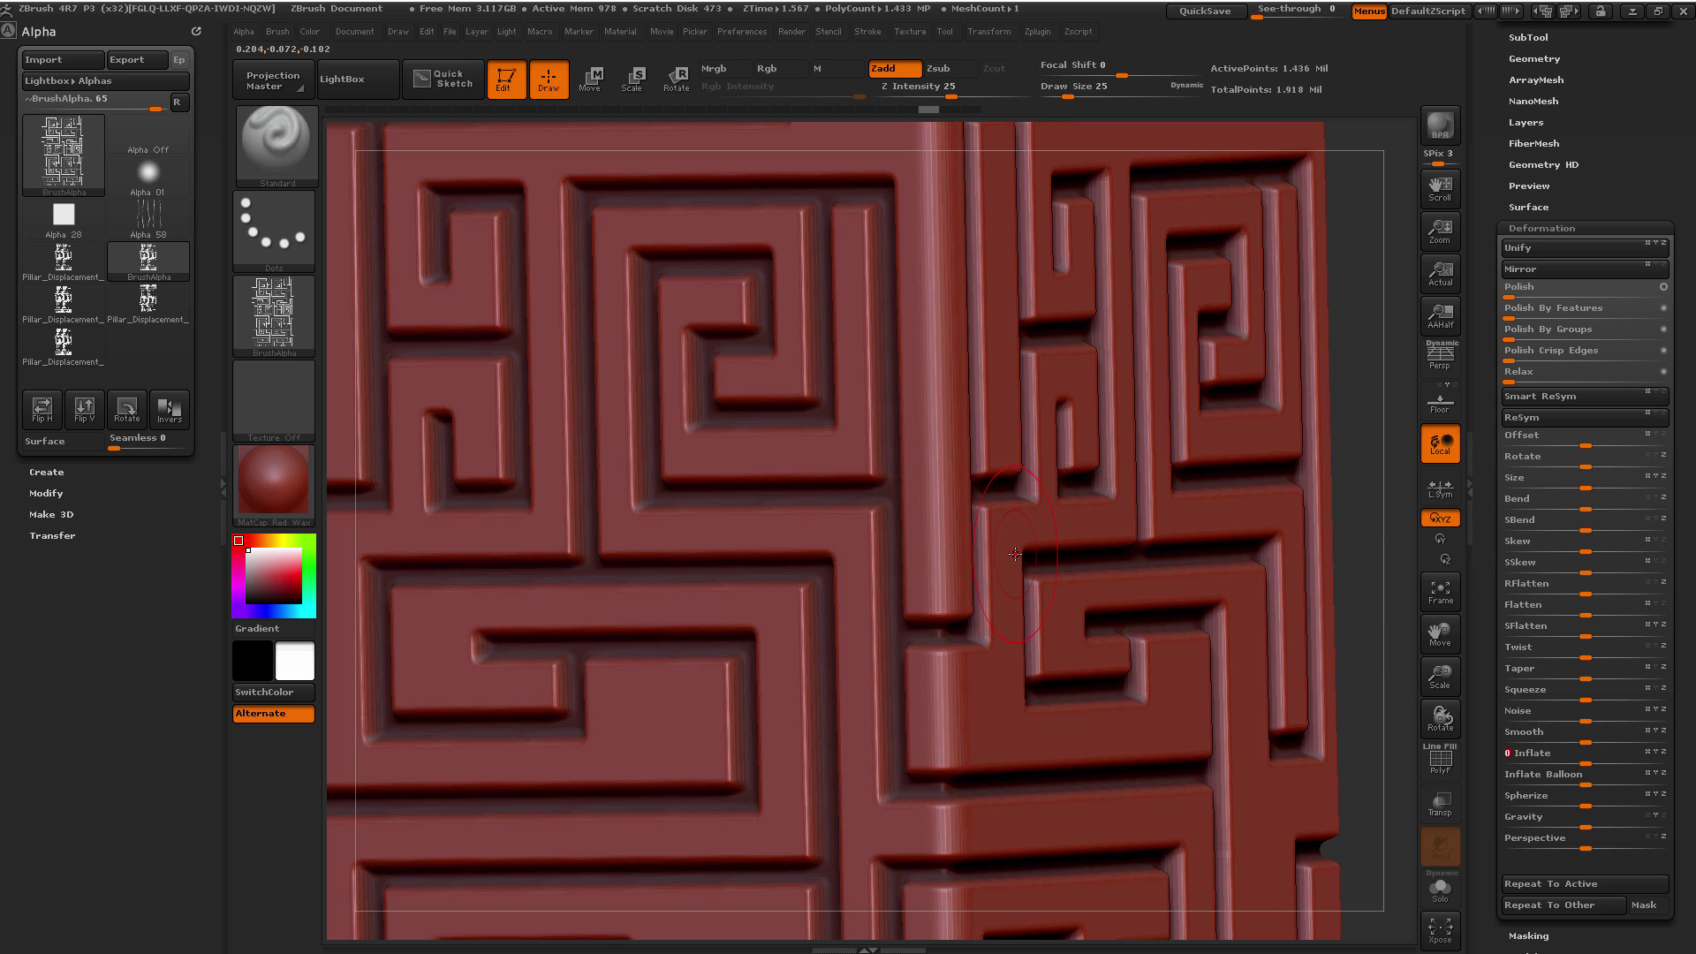
pyautogui.keyDown('alt'); pyautogui.moveTo(1102, 548); pyautogui.dragTo(994, 542, button='right'); pyautogui.keyUp('alt')
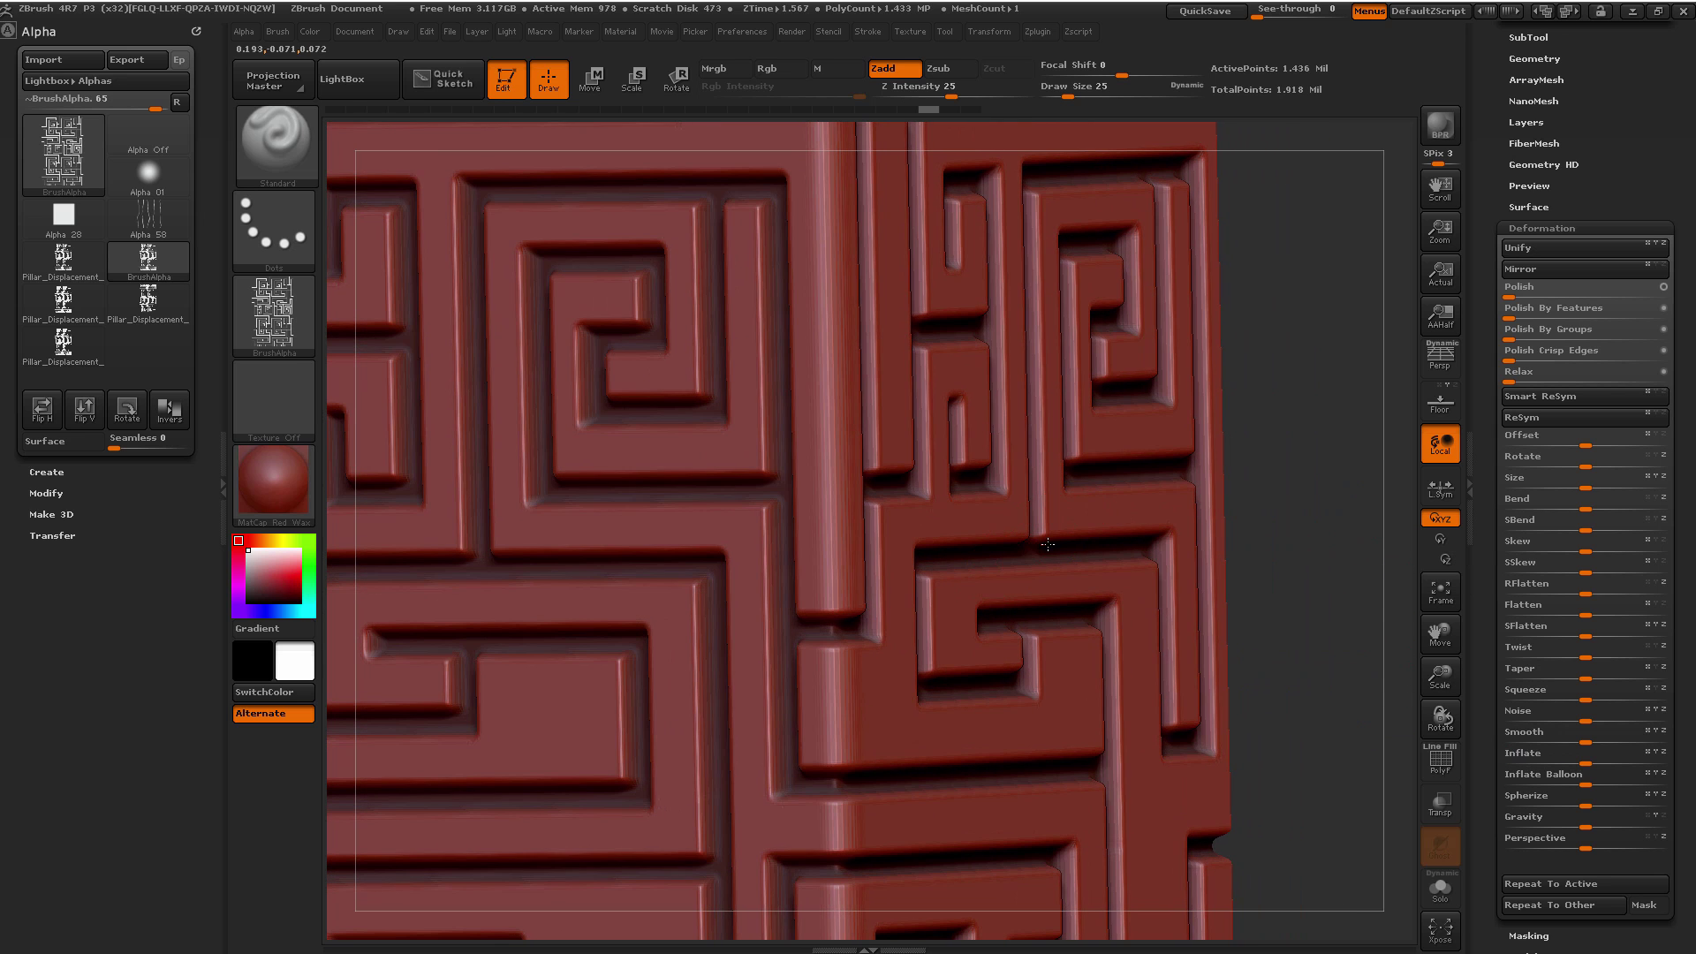
# Step: Clear the mask and examine the raised maze panels around the shaft's corners and along its length
pyautogui.keyDown('ctrl'); pyautogui.moveTo(1348, 518); pyautogui.dragTo(1312, 562); pyautogui.keyUp('ctrl')
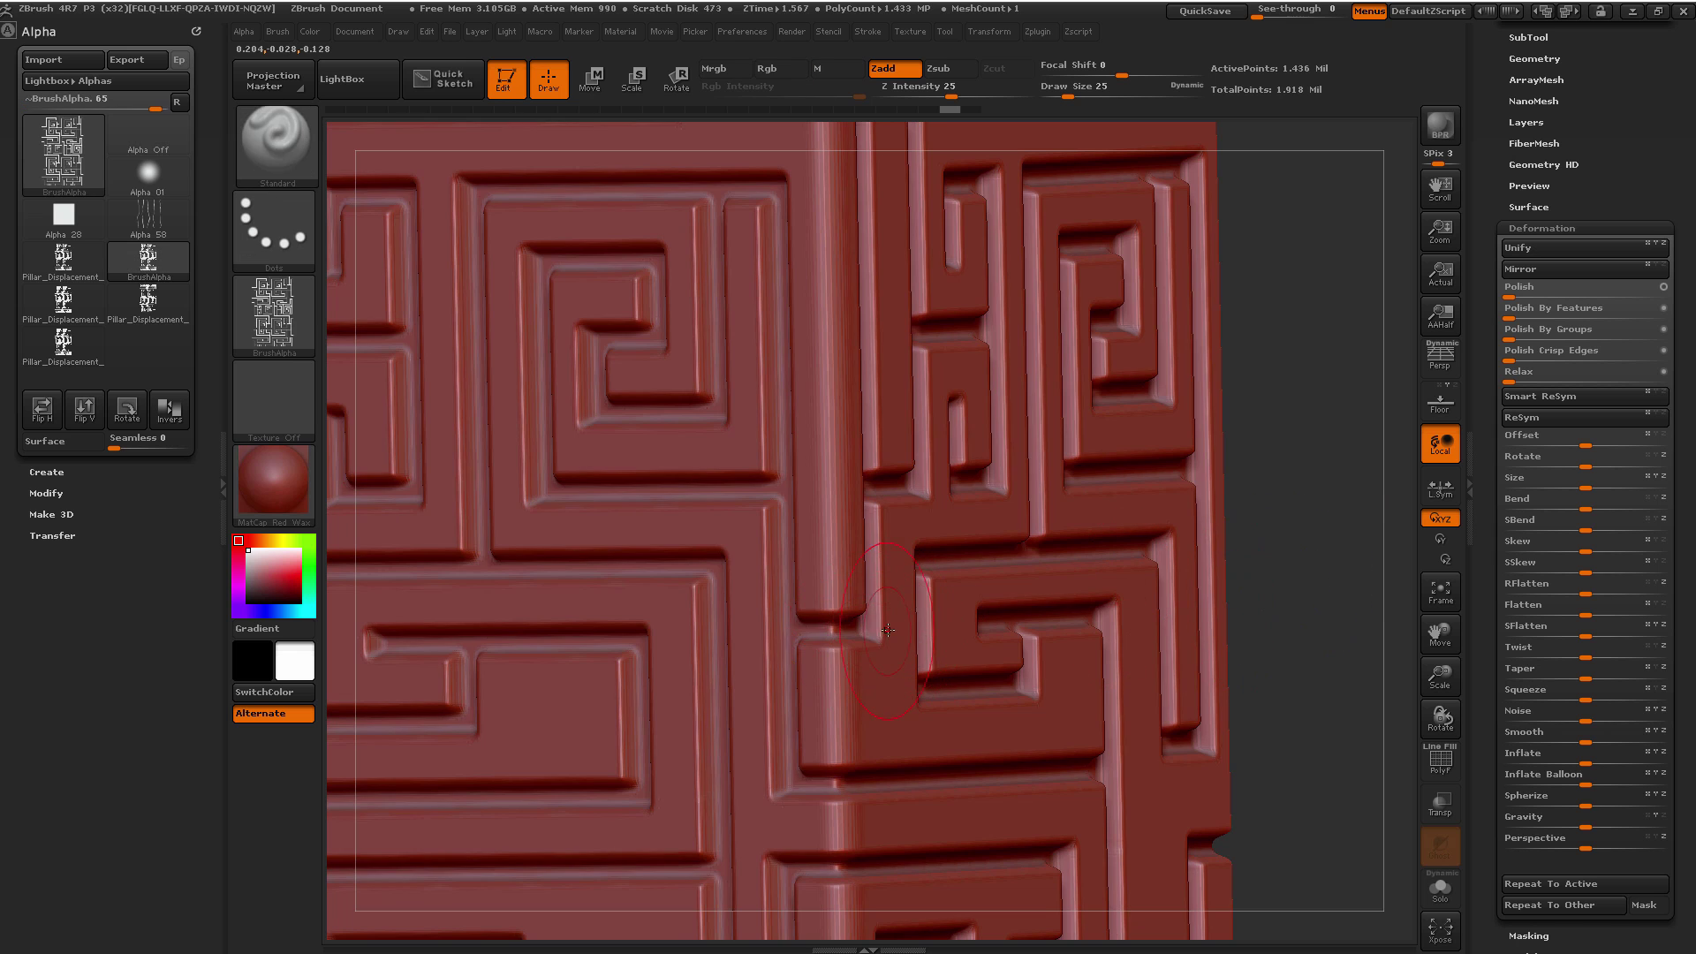
pyautogui.keyDown('ctrl'); pyautogui.moveTo(892, 622); pyautogui.dragTo(839, 491, button='right'); pyautogui.keyUp('ctrl')
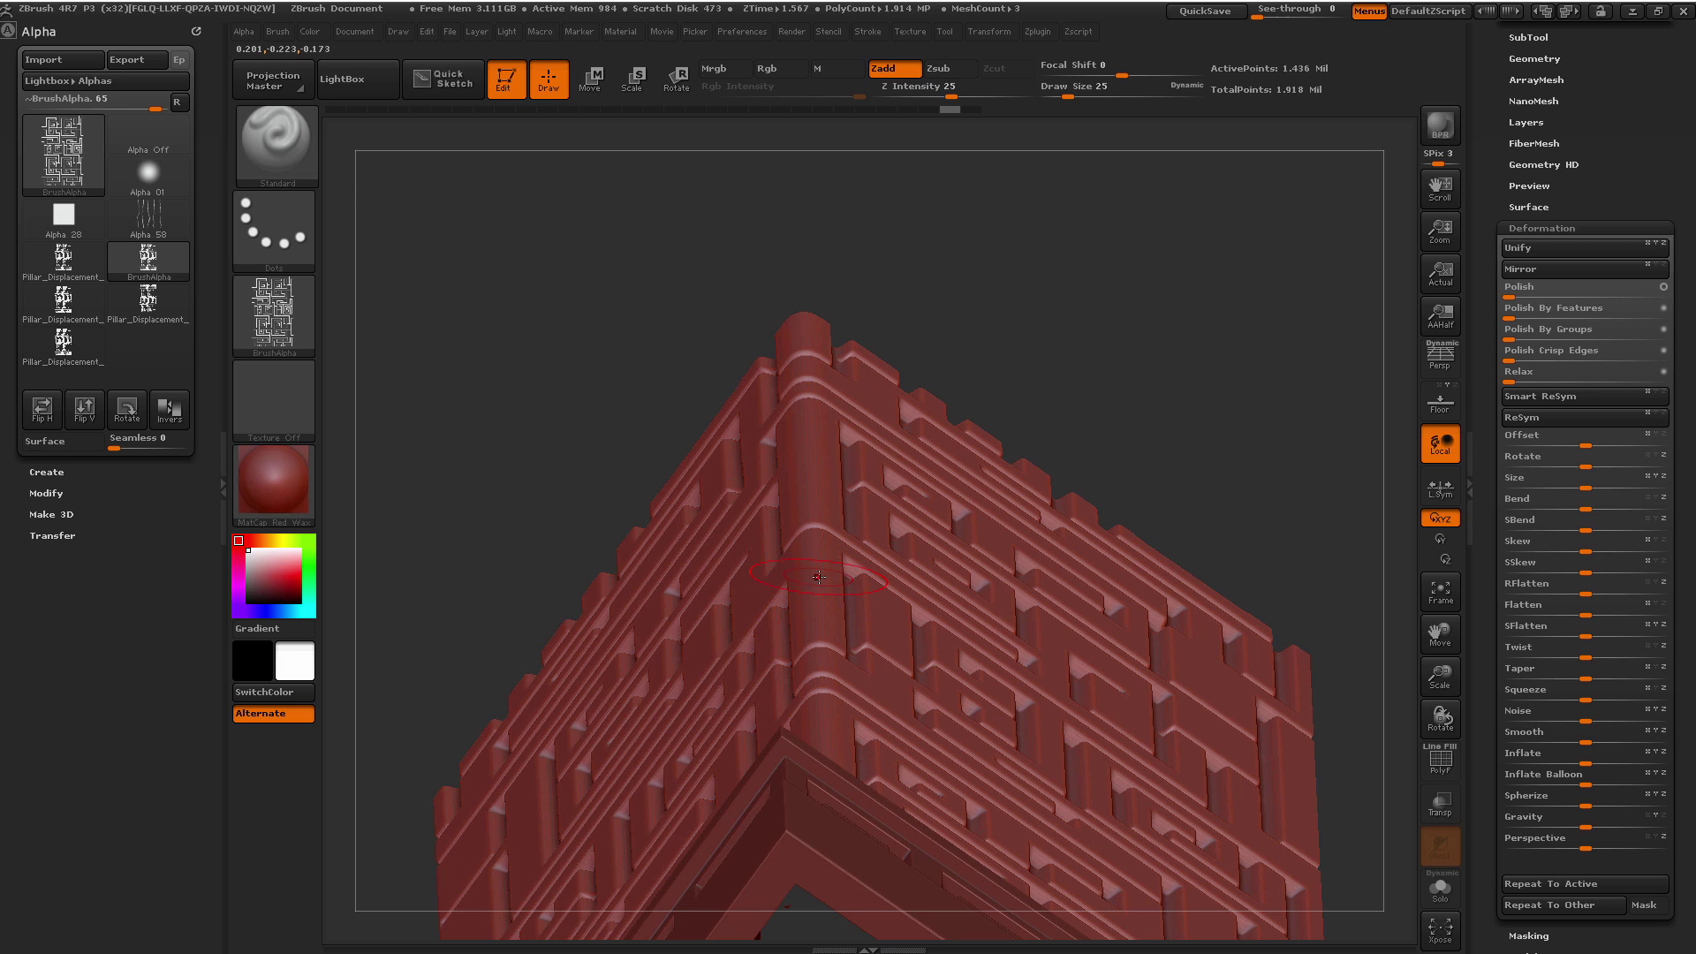
pyautogui.moveTo(828, 581); pyautogui.dragTo(833, 818, button='right')
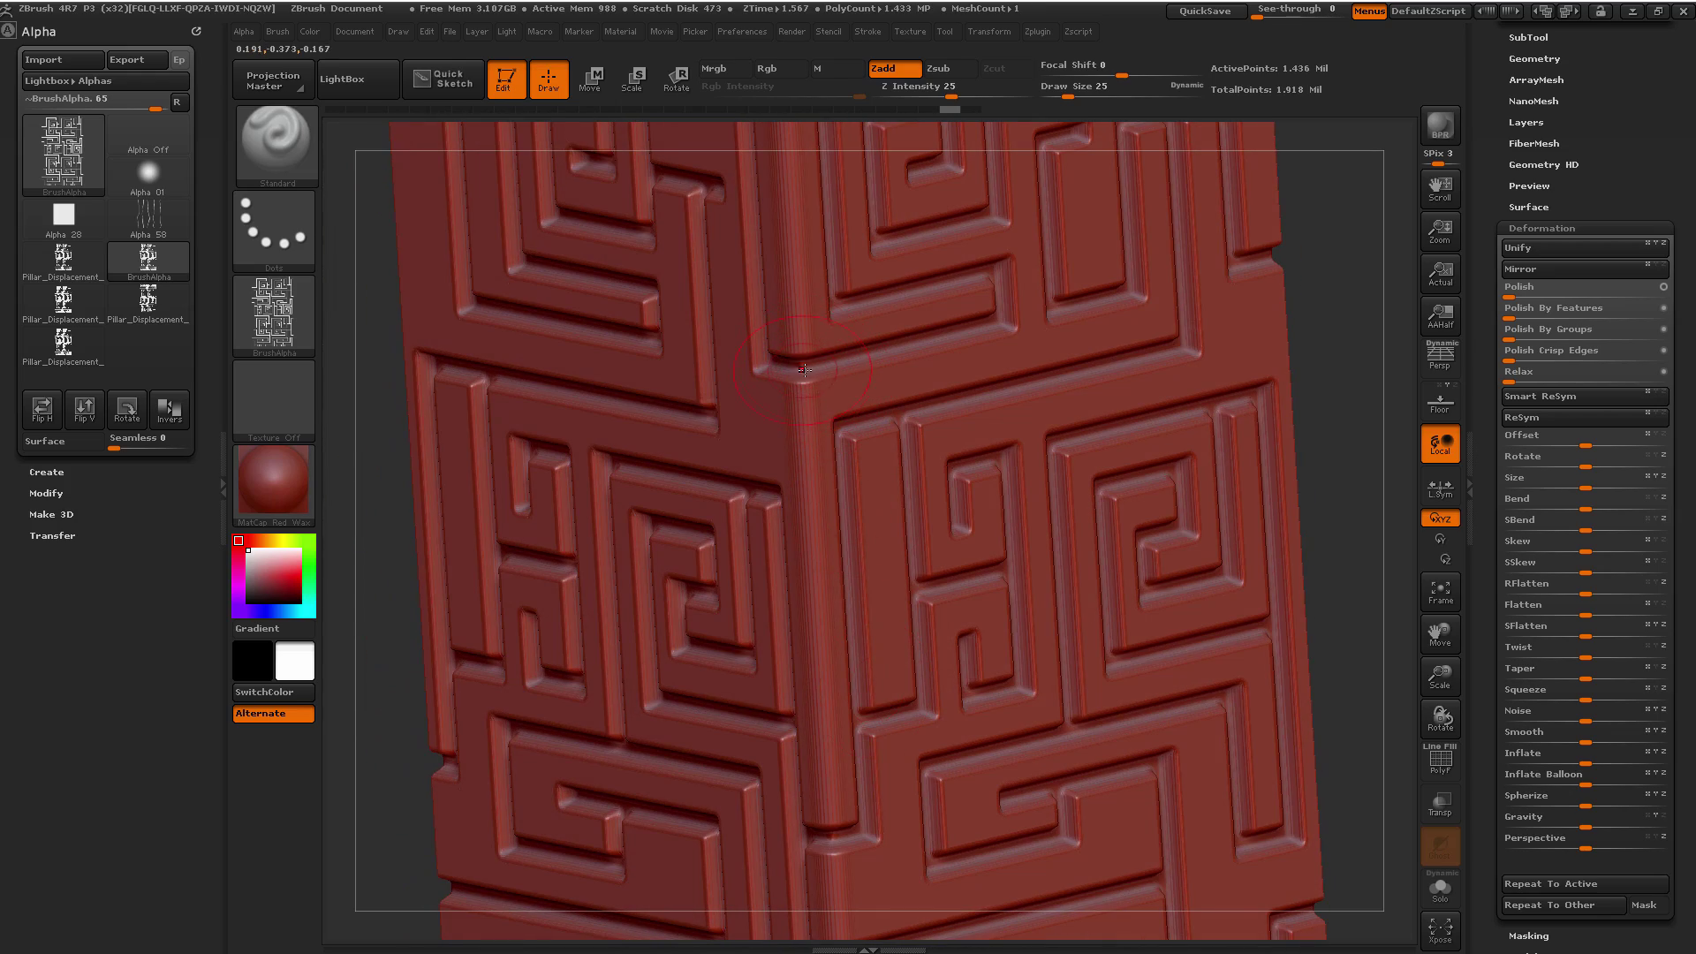
pyautogui.moveTo(875, 545)
pyautogui.mouseDown(button='right')
pyautogui.moveTo(822, 565)
pyautogui.moveTo(1170, 571)
pyautogui.moveTo(1343, 526)
pyautogui.mouseUp(button='right')
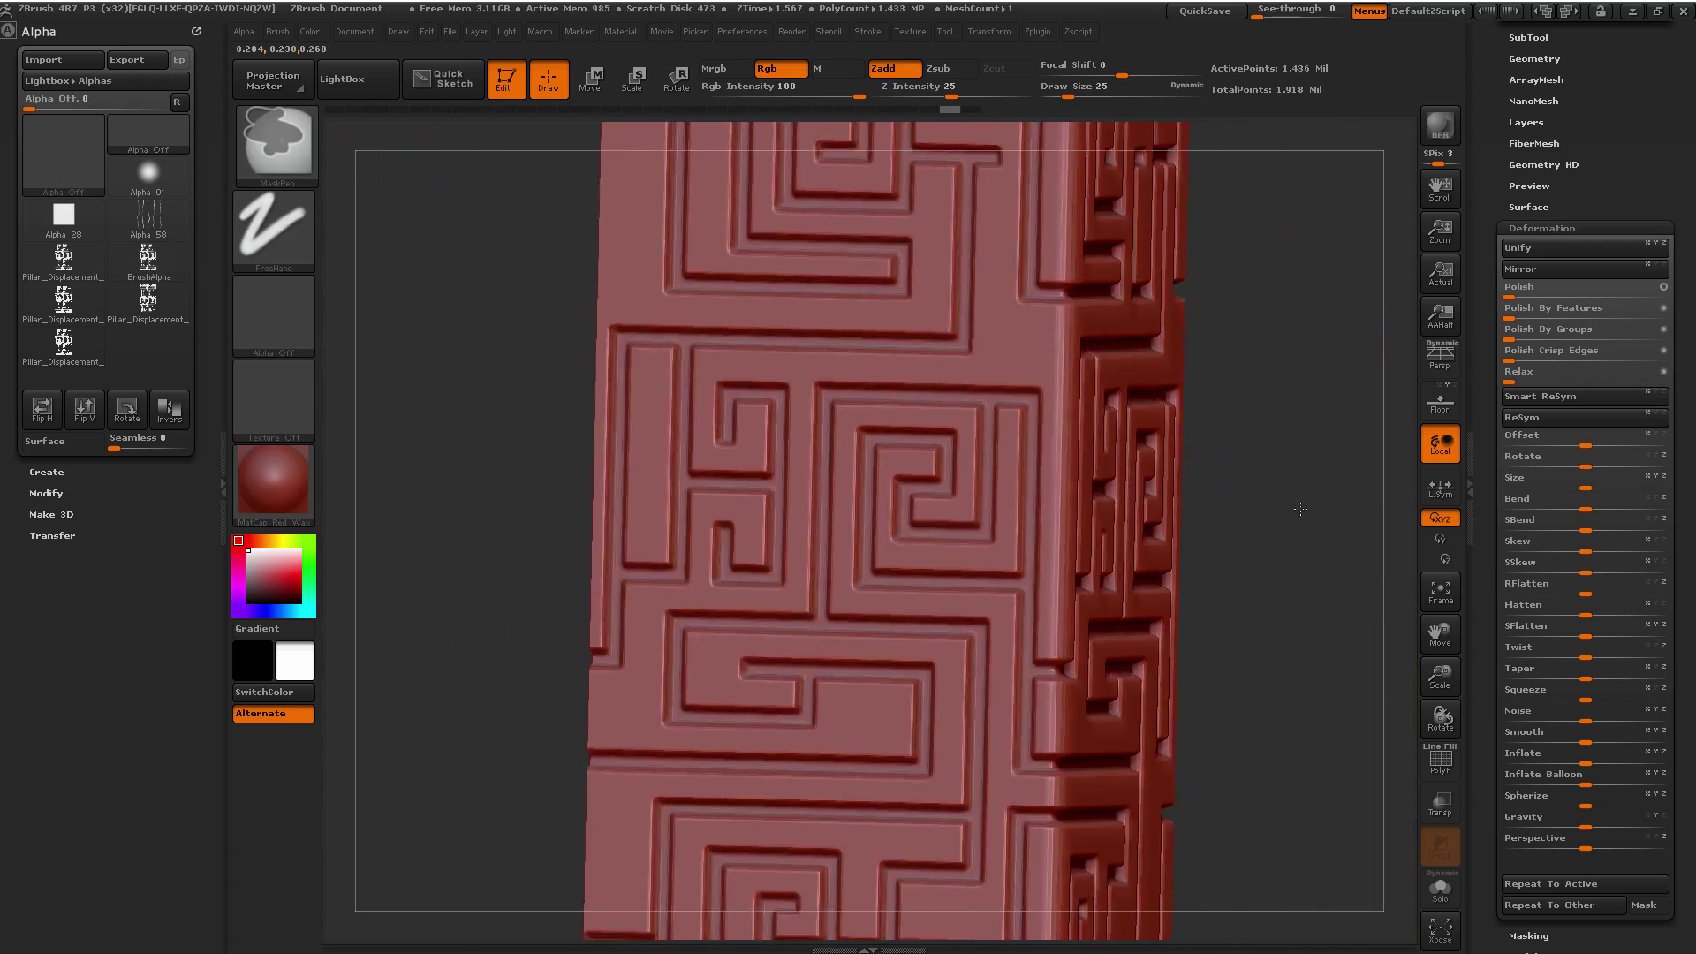
pyautogui.keyDown('ctrl'); pyautogui.moveTo(1344, 503); pyautogui.dragTo(1233, 477, button='right'); pyautogui.keyUp('ctrl')
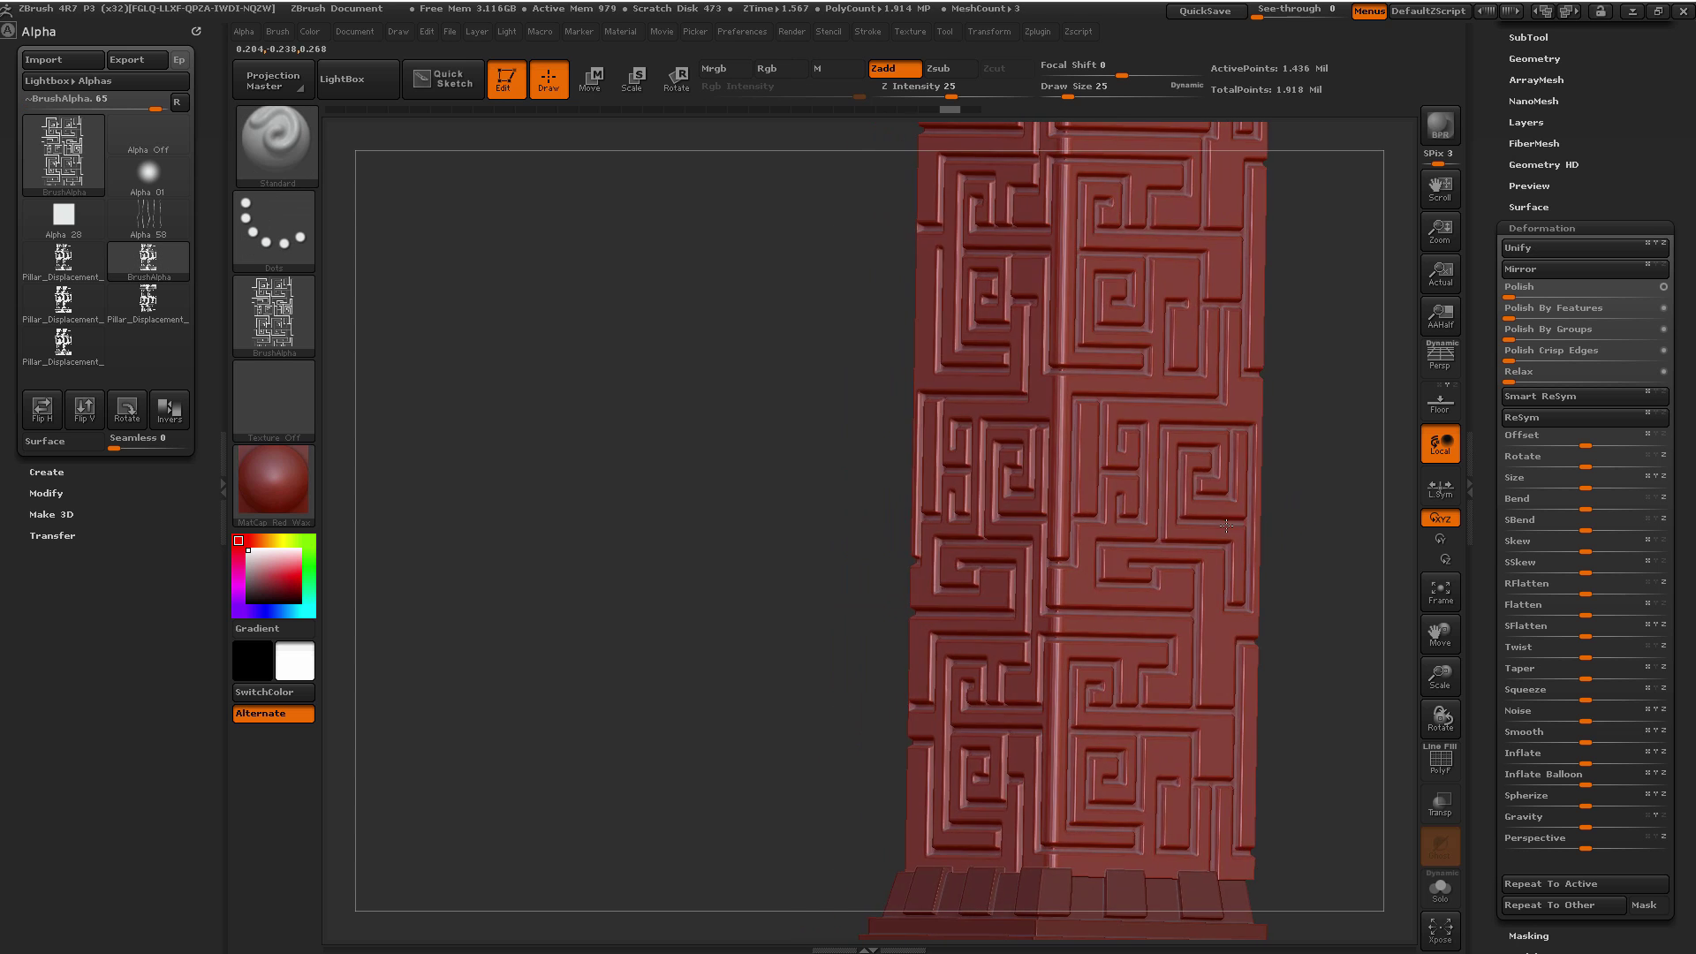
pyautogui.moveTo(1293, 522)
pyautogui.mouseDown()
pyautogui.moveTo(1303, 493)
pyautogui.moveTo(1127, 500)
pyautogui.moveTo(1111, 529)
pyautogui.moveTo(1041, 525)
pyautogui.moveTo(1117, 521)
pyautogui.mouseUp()
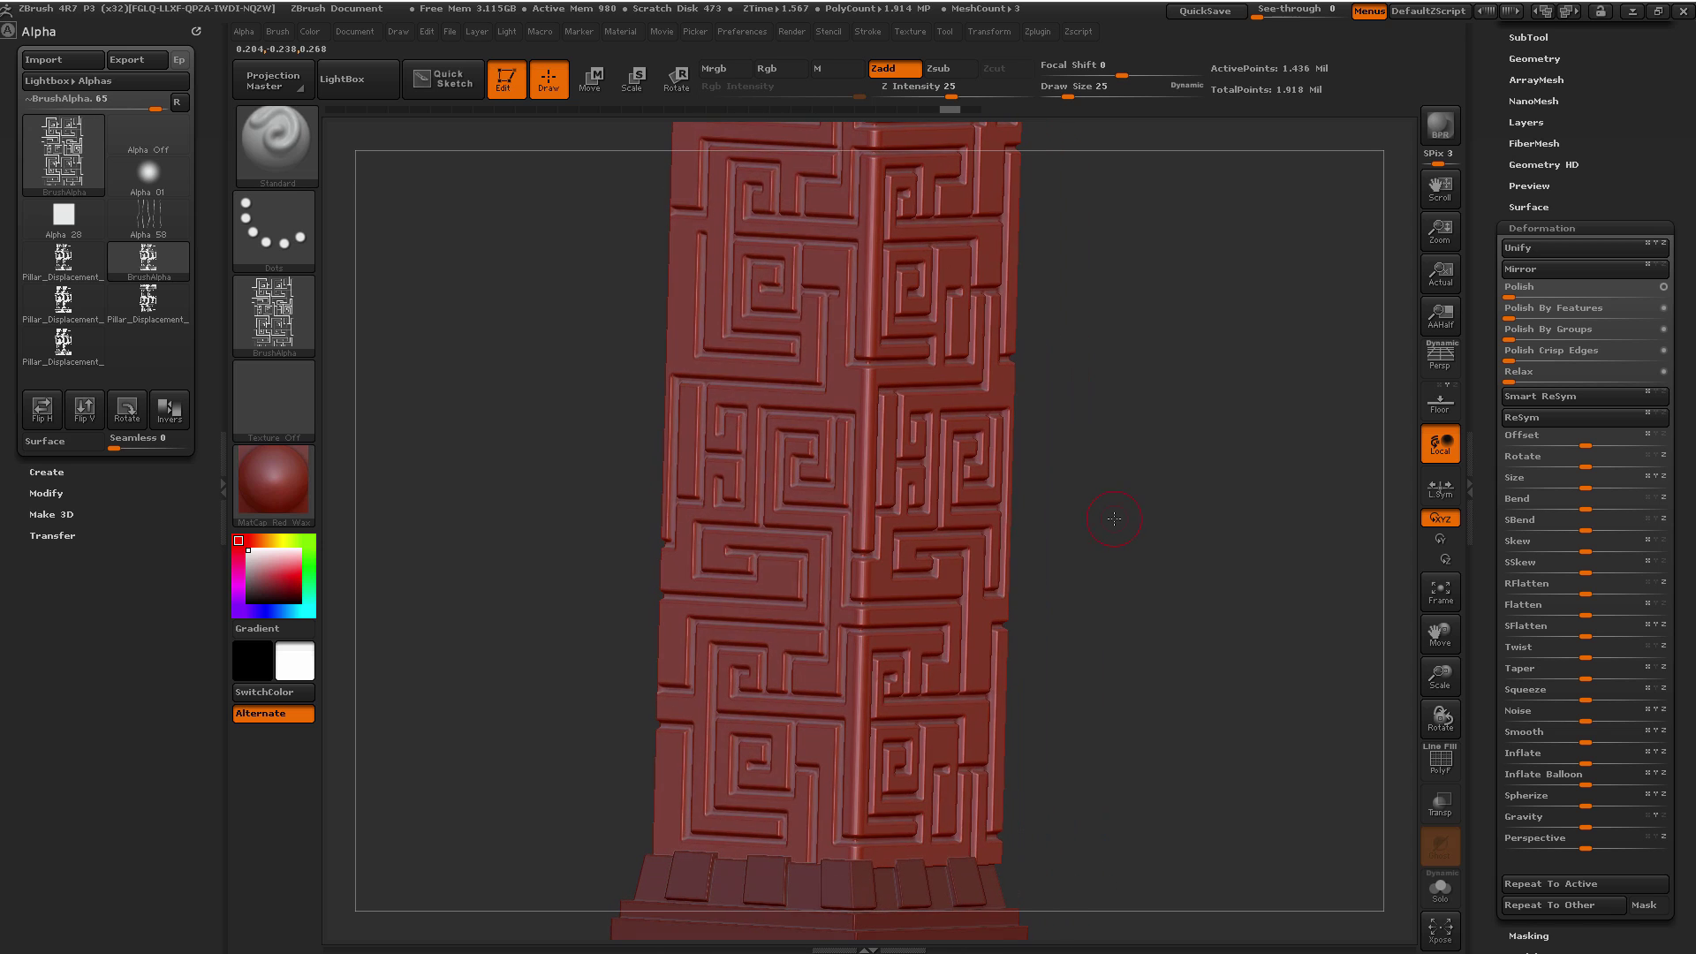
# Step: Undo back to the inverted mask and inflate the unmasked panels much more strongly
pyautogui.keyDown('ctrl'); pyautogui.click(1122, 520); pyautogui.keyUp('ctrl')
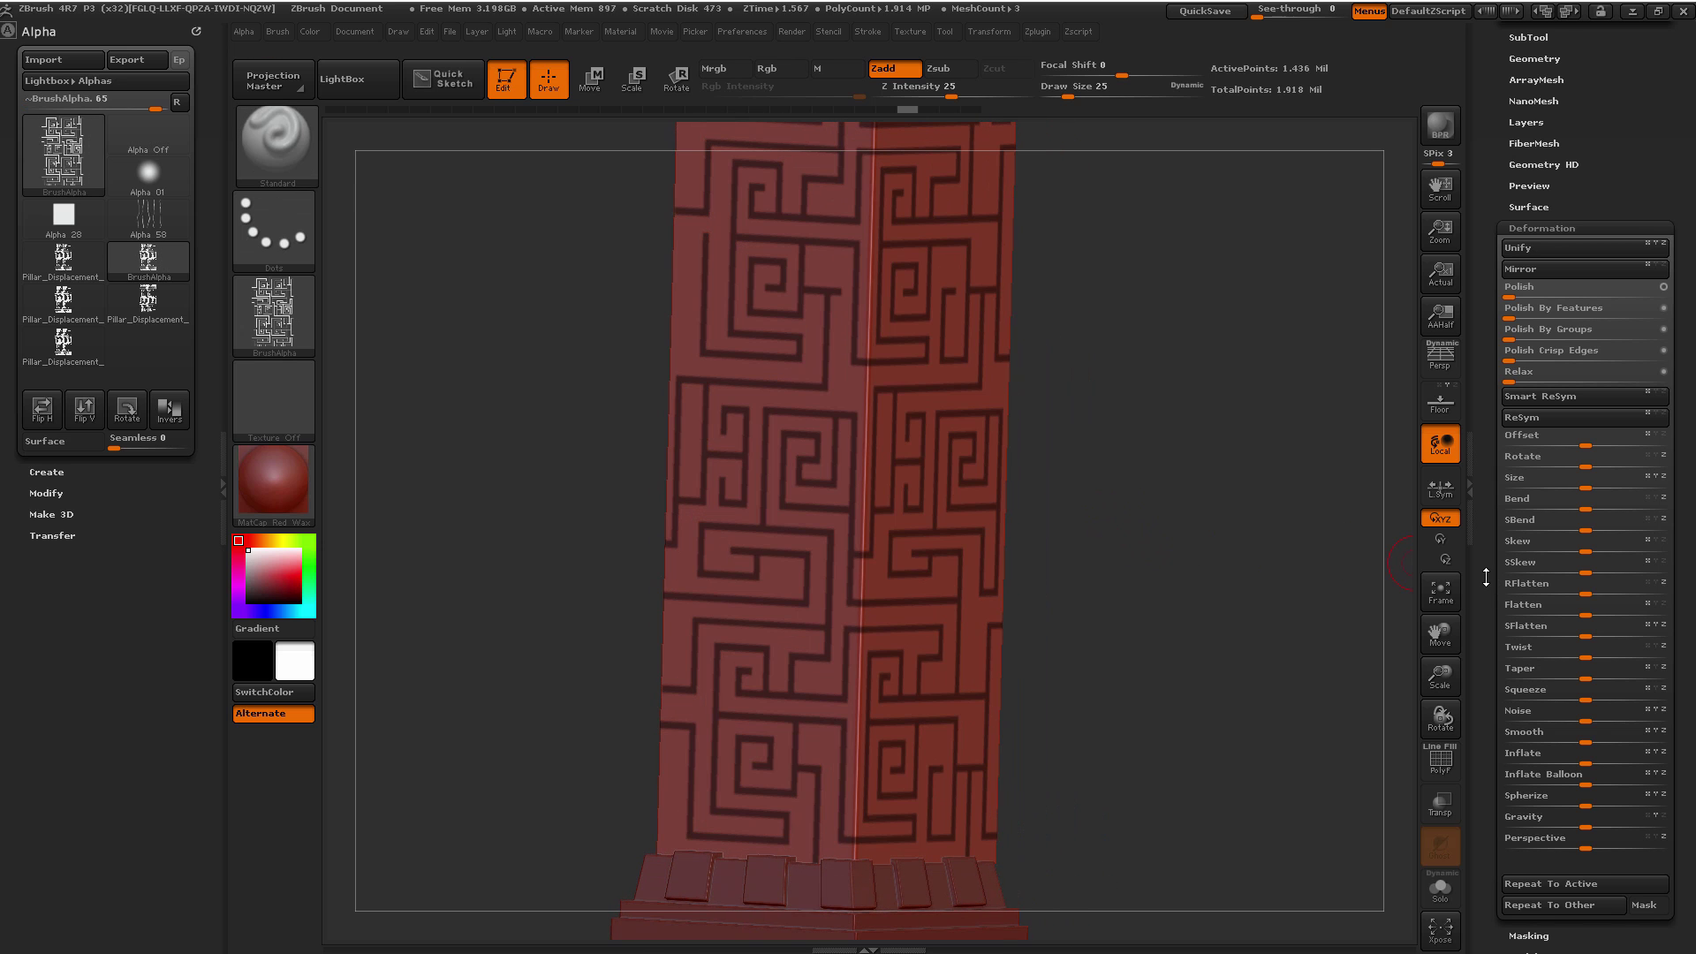
pyautogui.moveTo(1485, 580); pyautogui.dragTo(1484, 573)
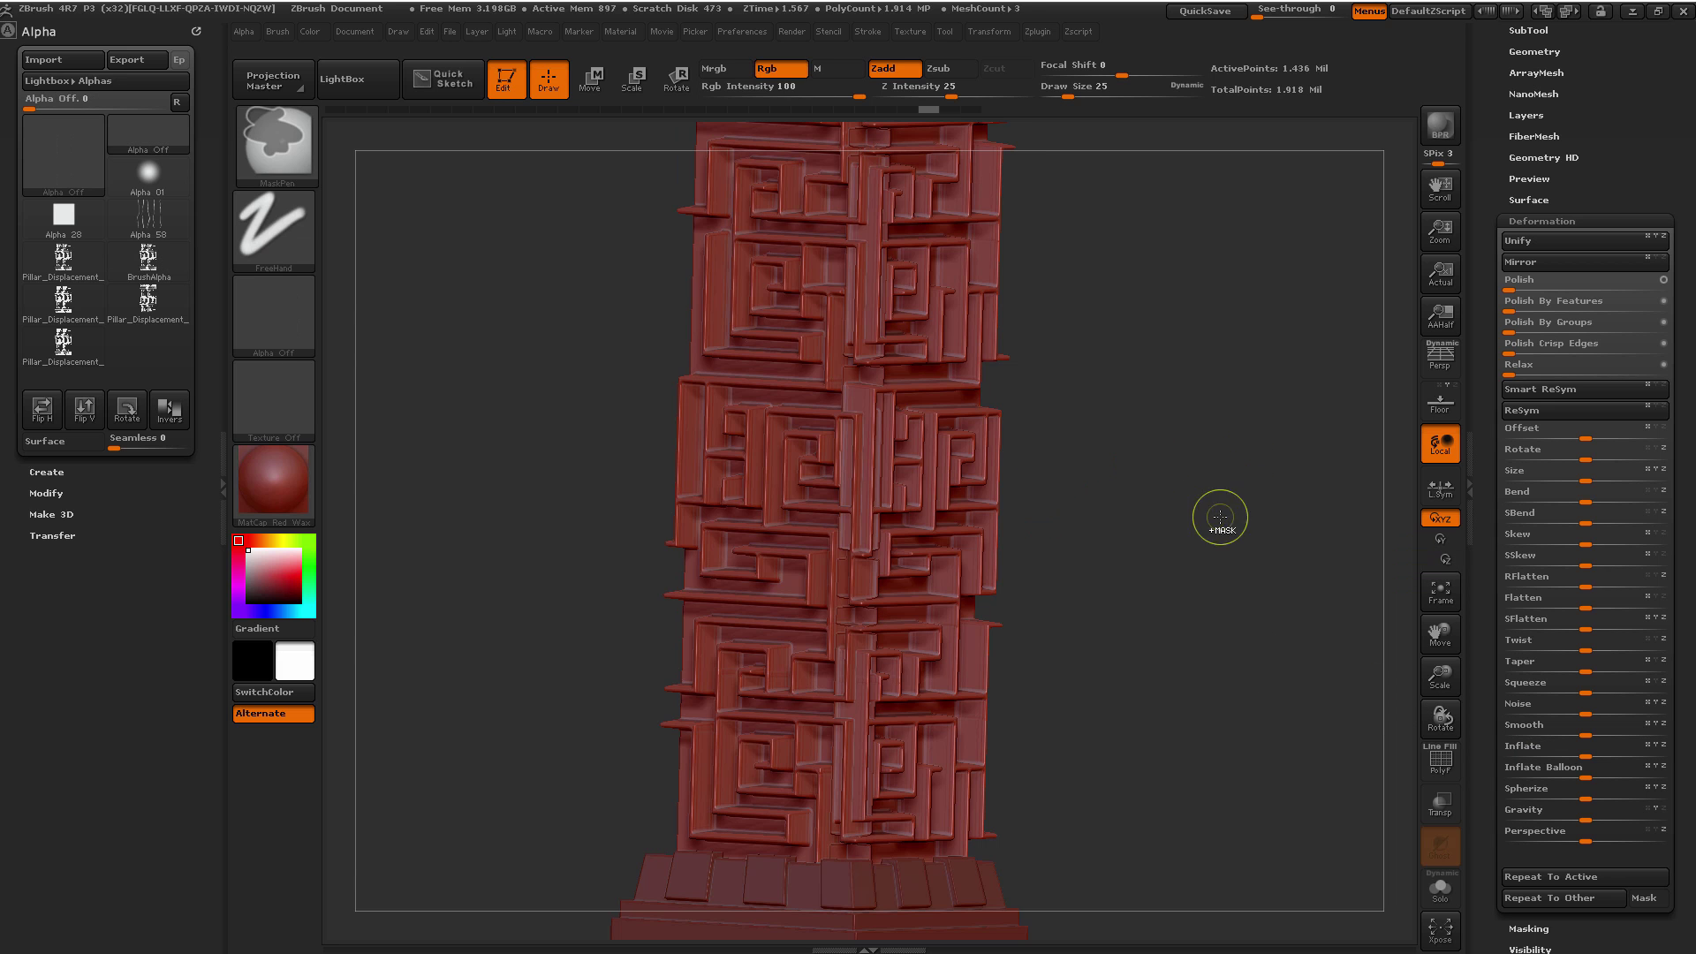
# Step: Clear the mask and render the inflated pillar with BPR
pyautogui.moveTo(1244, 520)
pyautogui.mouseDown()
pyautogui.moveTo(1179, 501)
pyautogui.moveTo(1272, 490)
pyautogui.moveTo(1249, 354)
pyautogui.moveTo(1222, 485)
pyautogui.moveTo(1237, 495)
pyautogui.mouseUp()
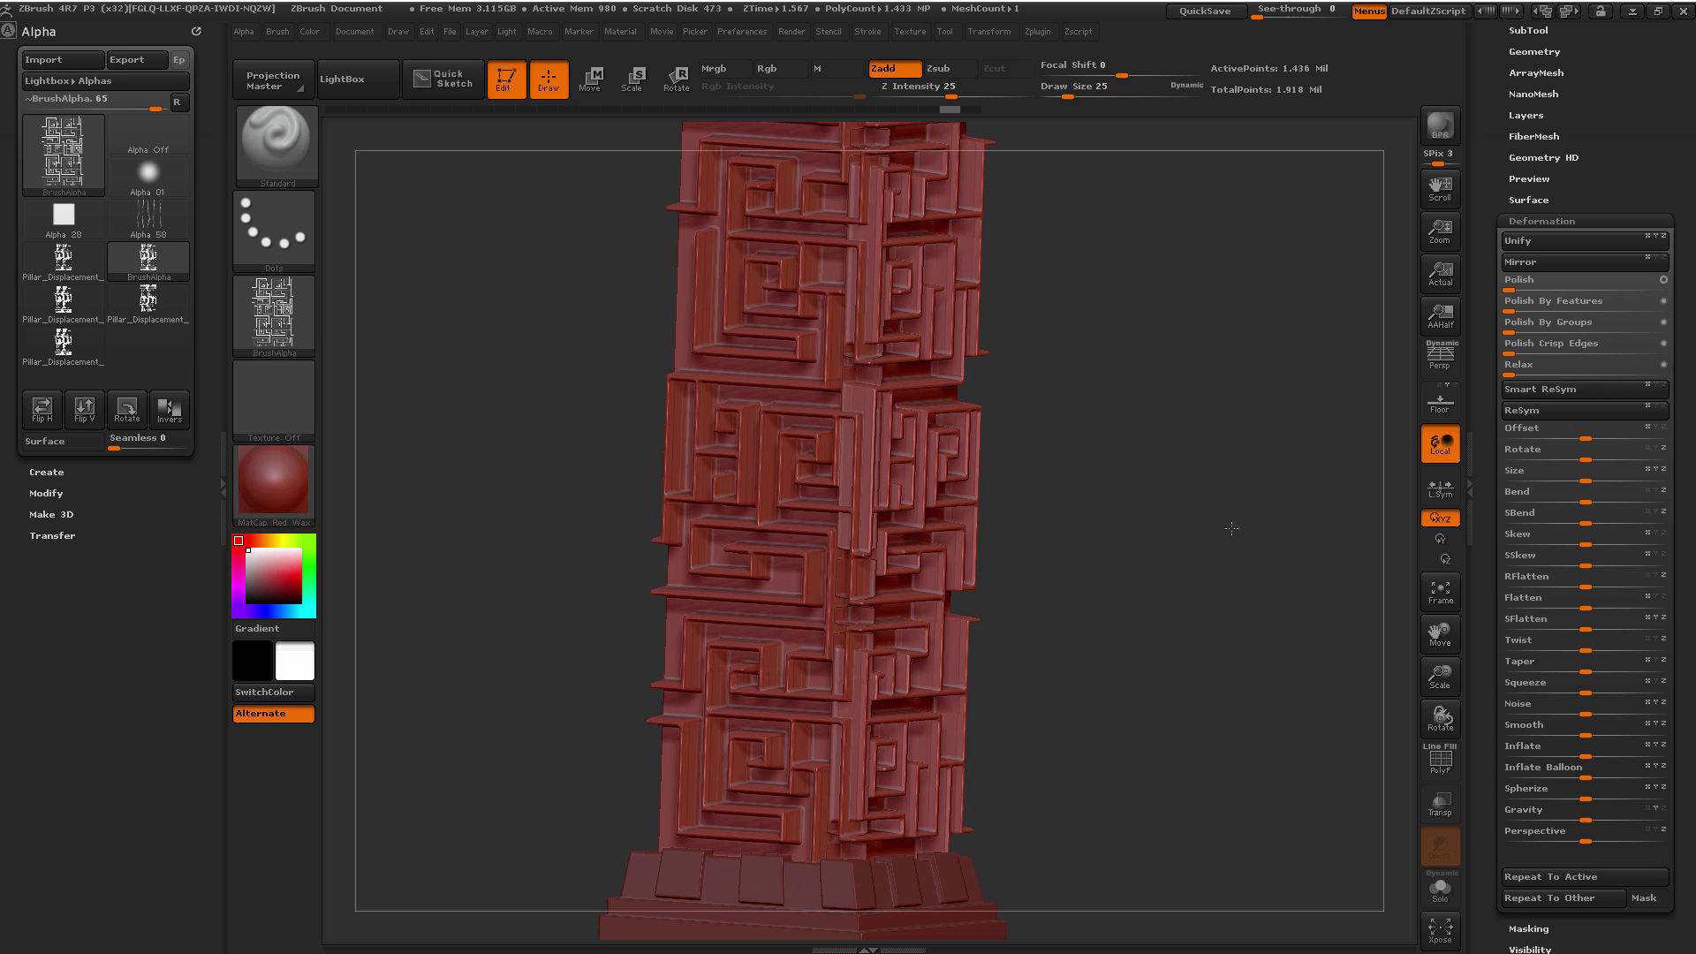
pyautogui.hotkey('shift', 'r')
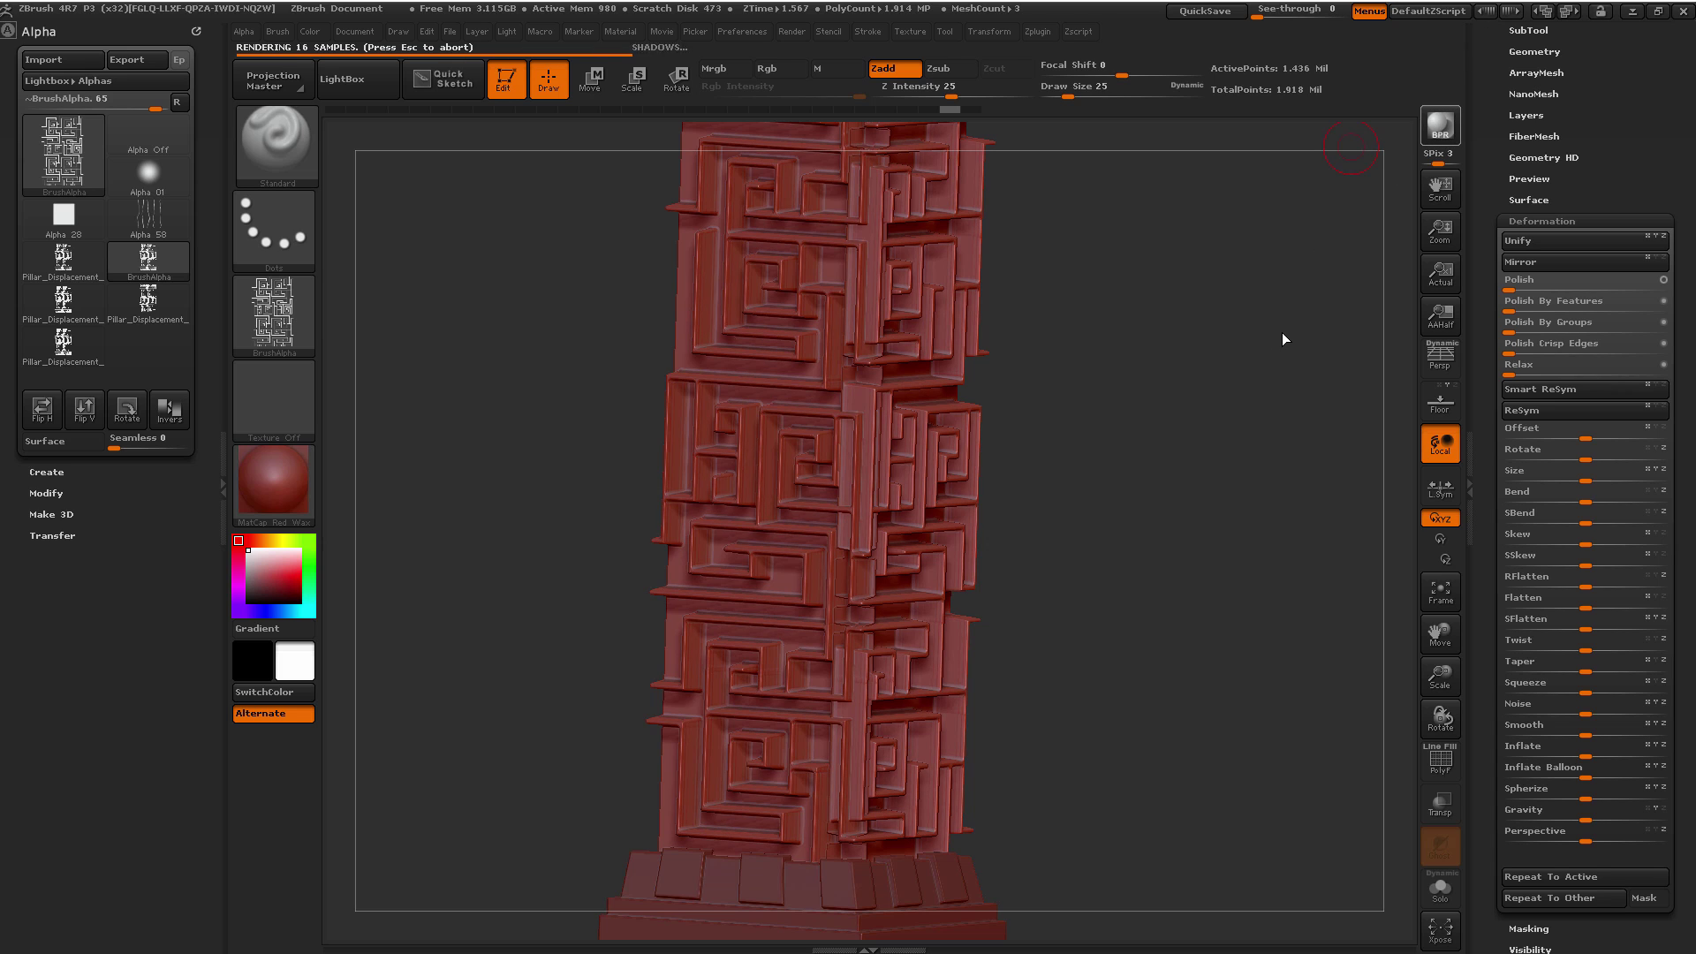